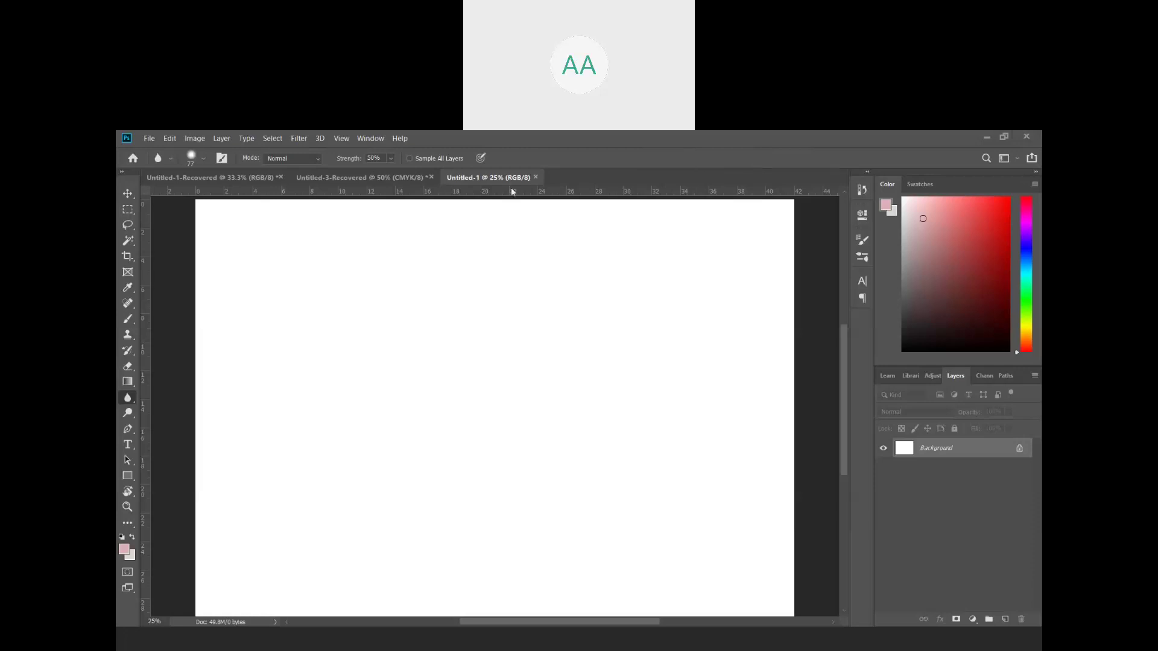
- Look over Untitled-1-Recovered, examine the pixels of the line drawing in Untitled-3-Recovered at 1200% zoom, and return to the blank Untitled-1
left_click(228, 177)
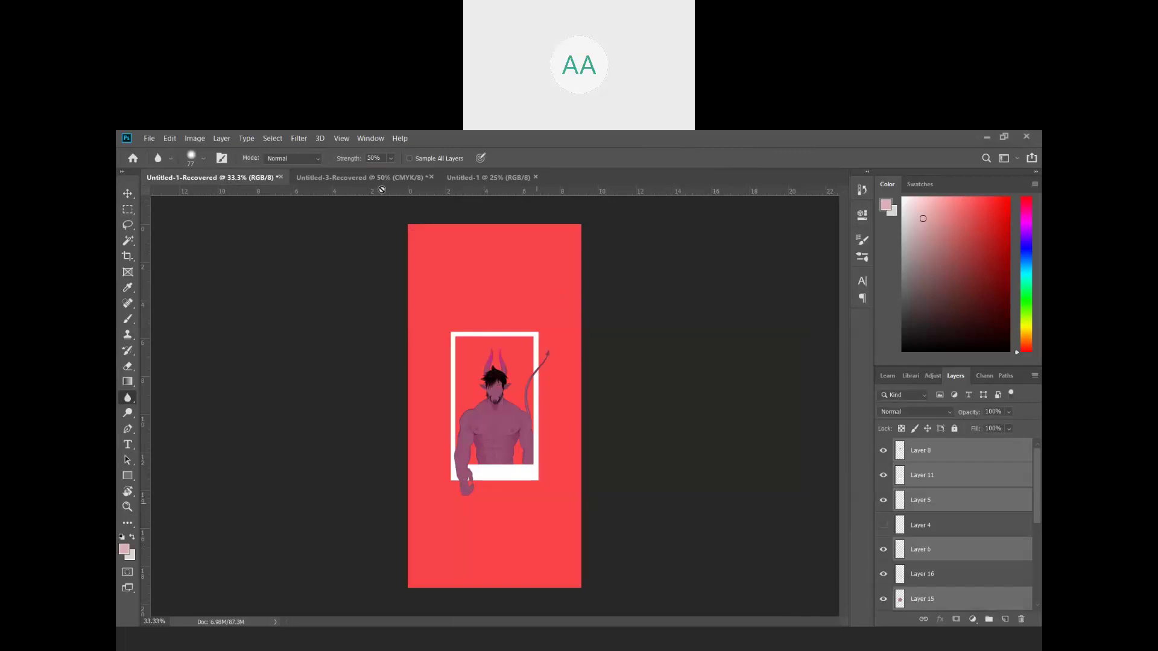
left_click(323, 177)
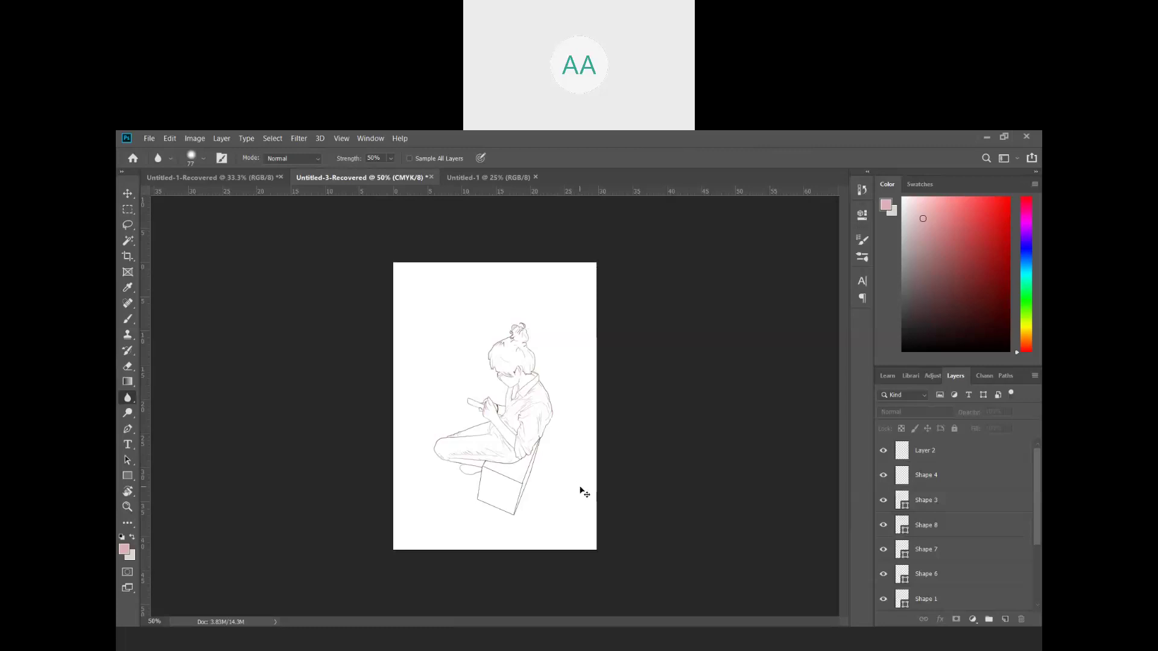
key("ctrl+plus")
key("ctrl+plus")
key("ctrl+plus")
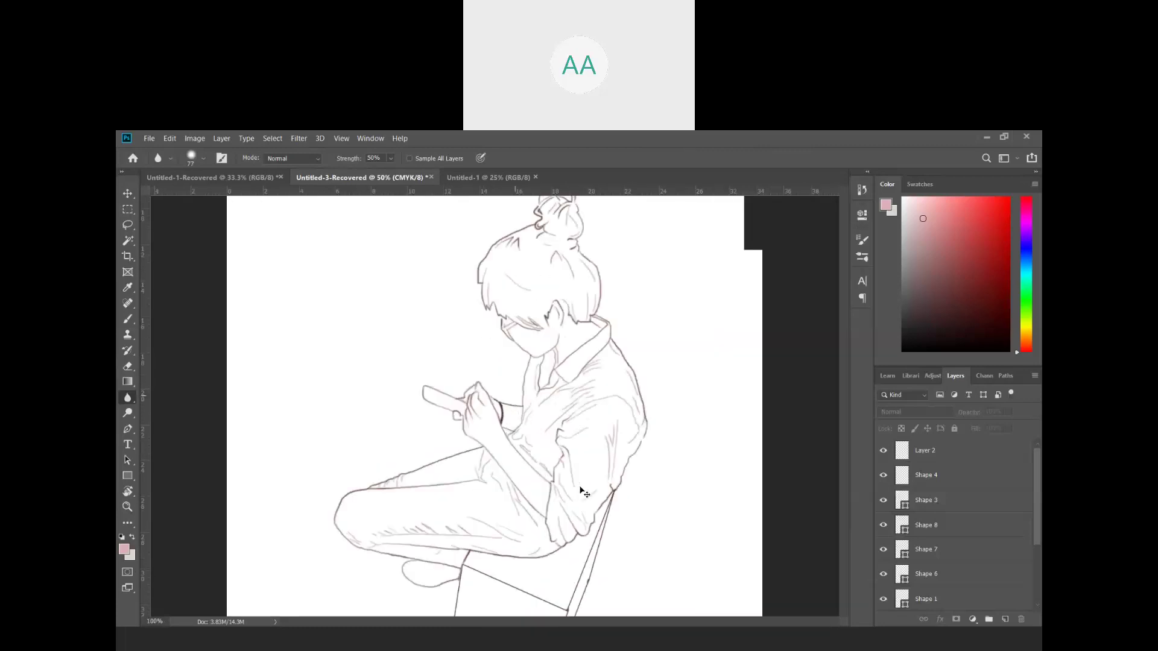
key("ctrl+plus")
key("ctrl+plus")
key("ctrl+plus")
key("ctrl+plus")
key("ctrl+plus")
key("ctrl+plus")
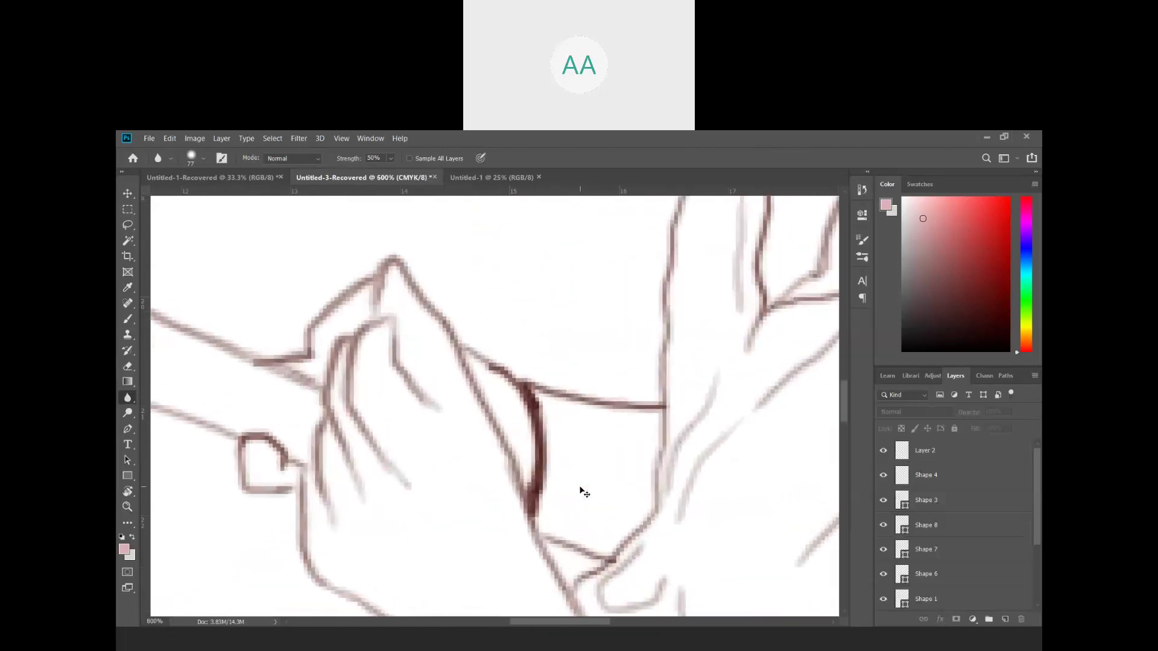
key("ctrl+plus")
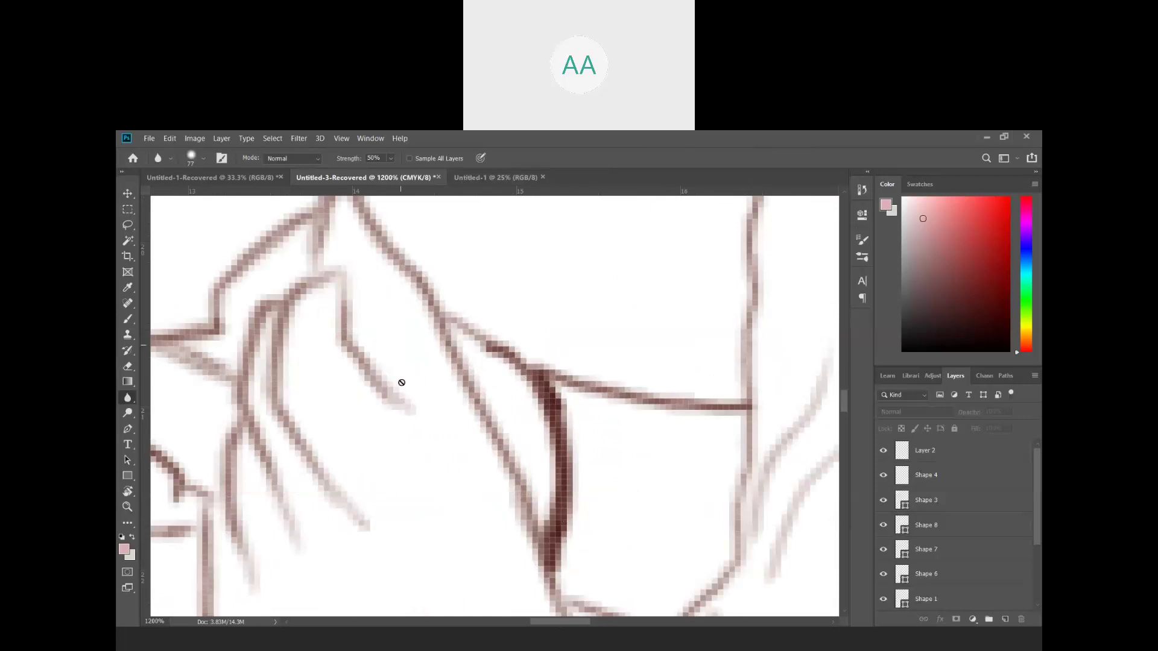
left_click(482, 174)
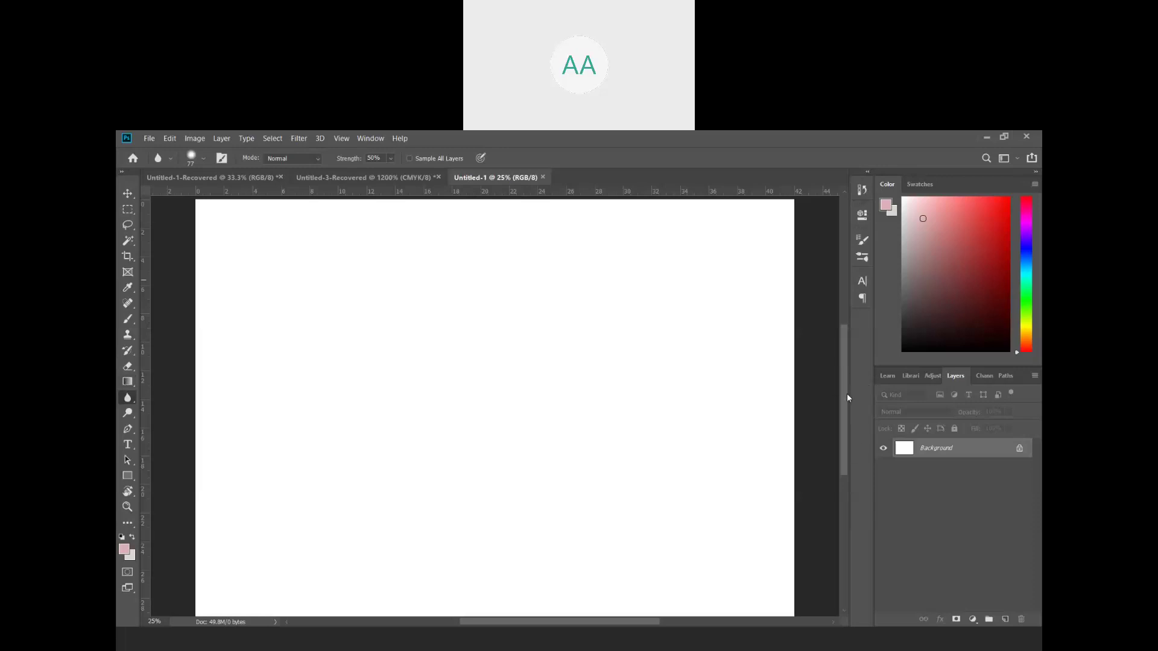
scroll(847, 395, "up", 1)
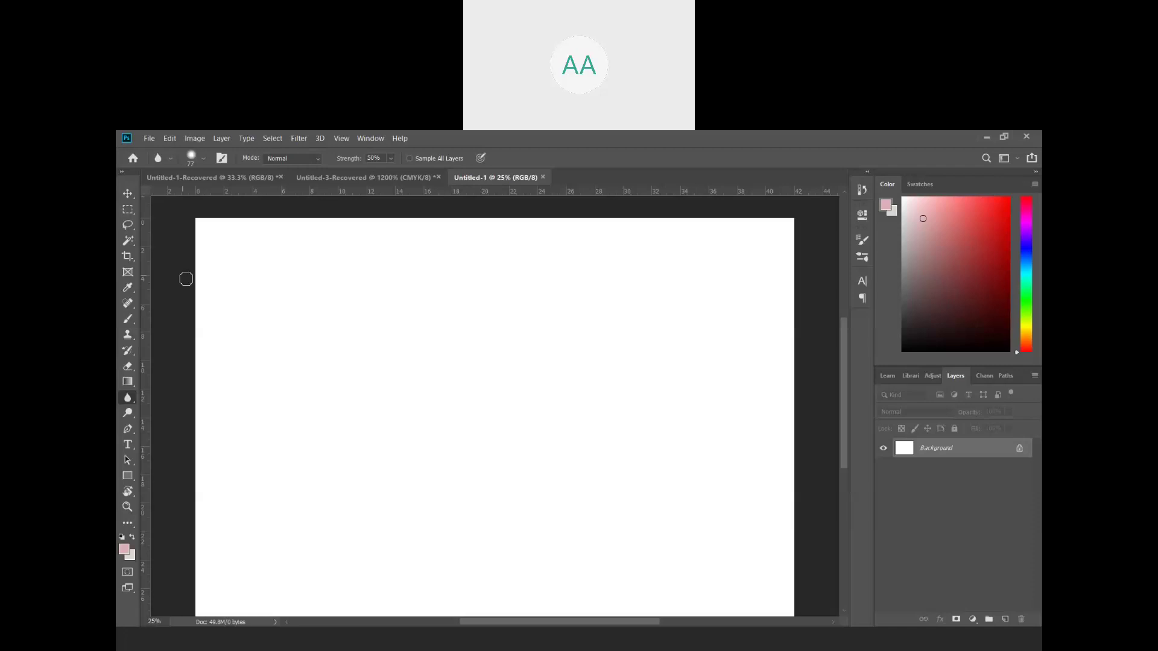
left_click(150, 139)
left_click(160, 151)
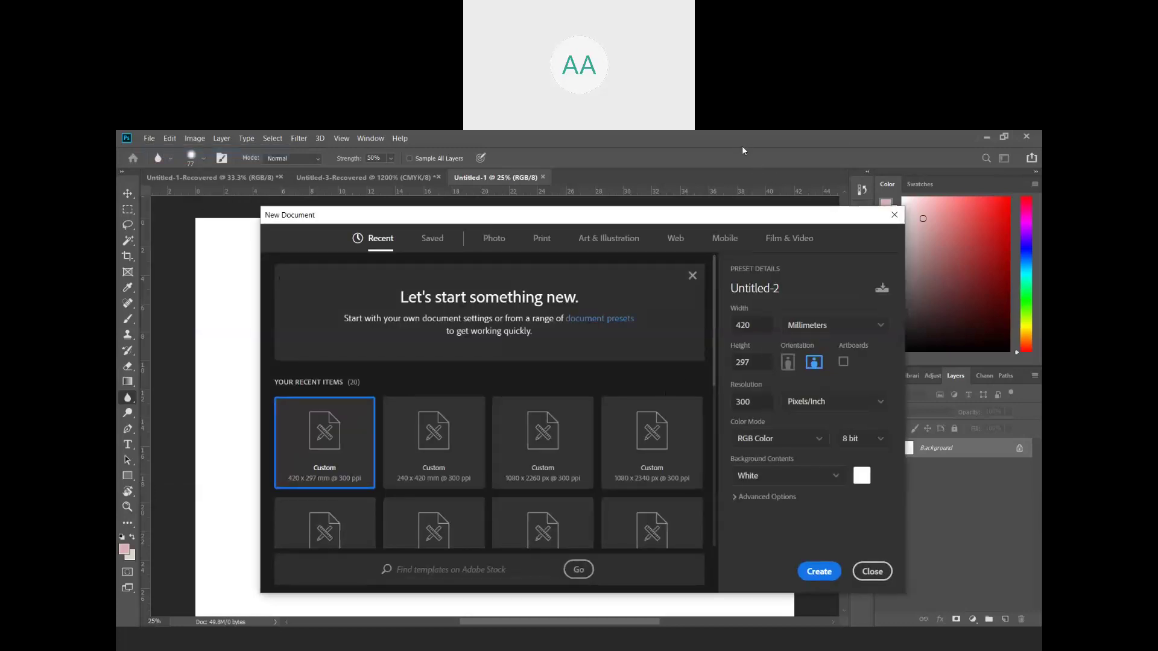
left_click(894, 214)
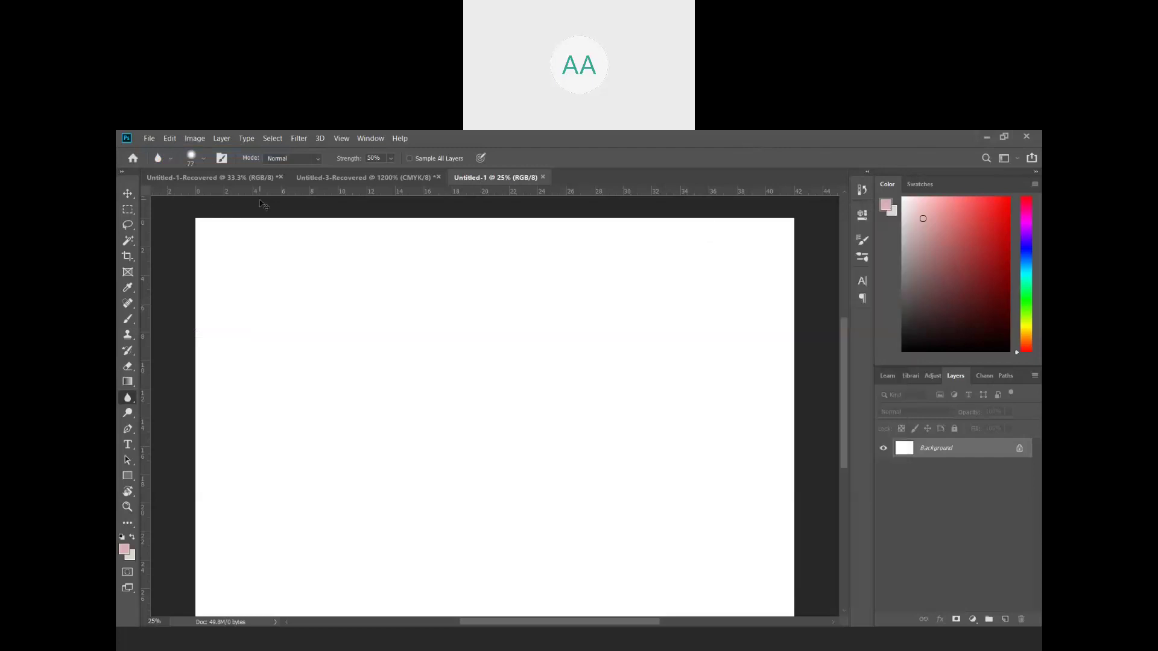
- Create a 420 x 297 mm landscape document at 300 pixels/inch with RGB Color mode and a white background, and close the old Untitled-1
key("ctrl+n")
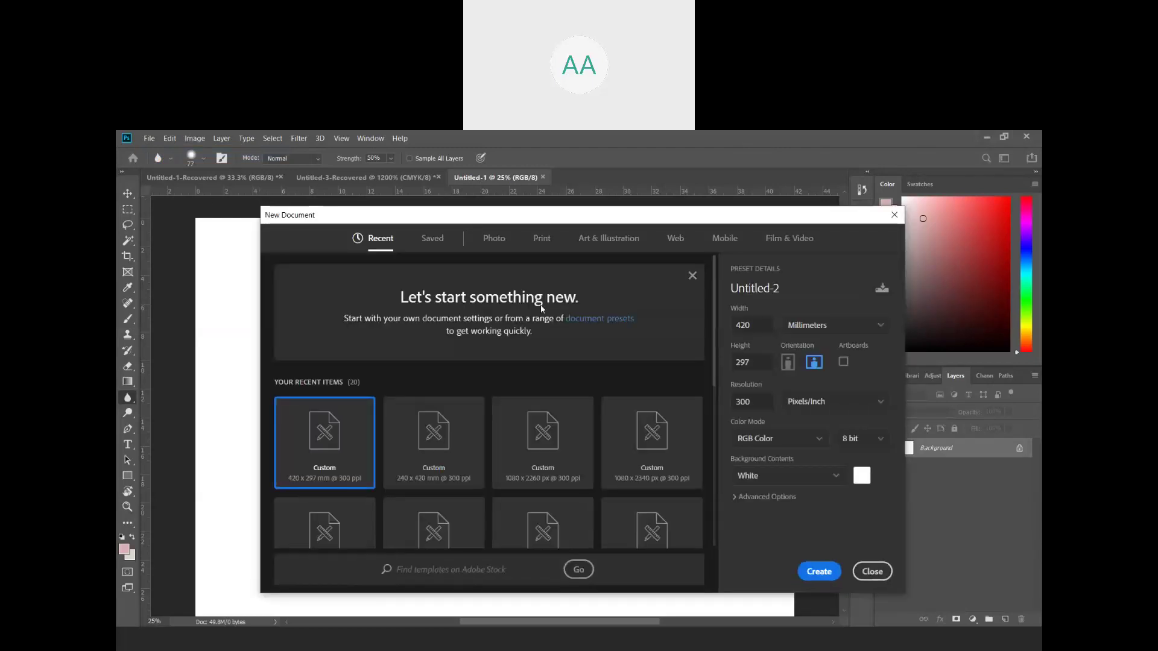
left_click(878, 331)
left_click(830, 413)
left_click(758, 441)
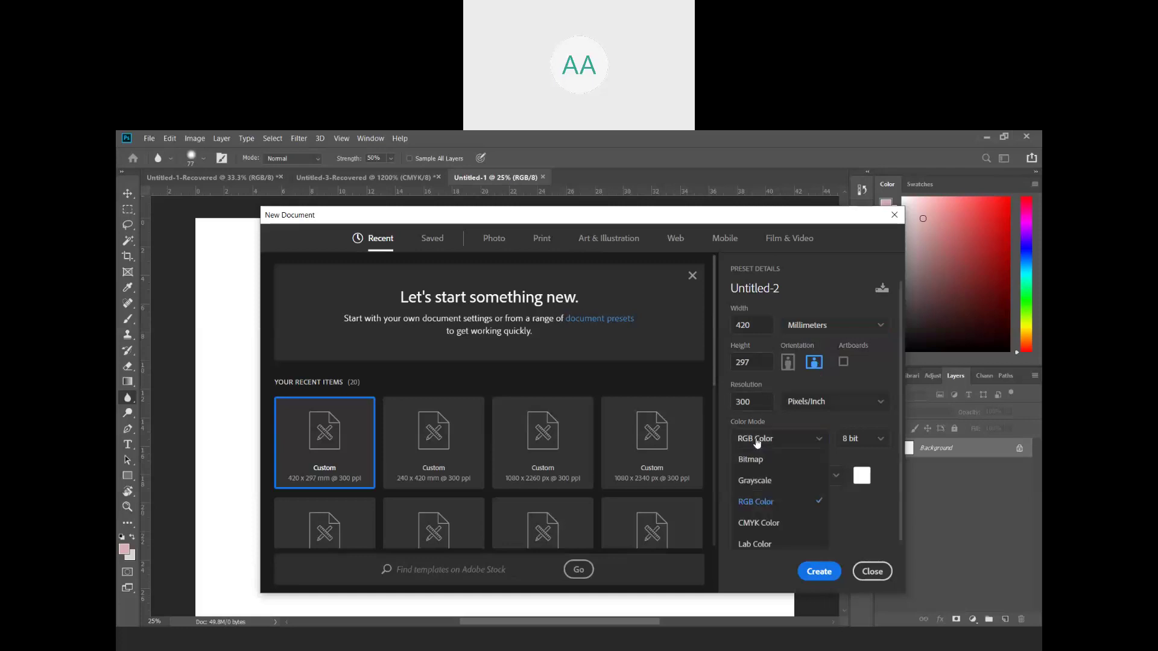
left_click(768, 500)
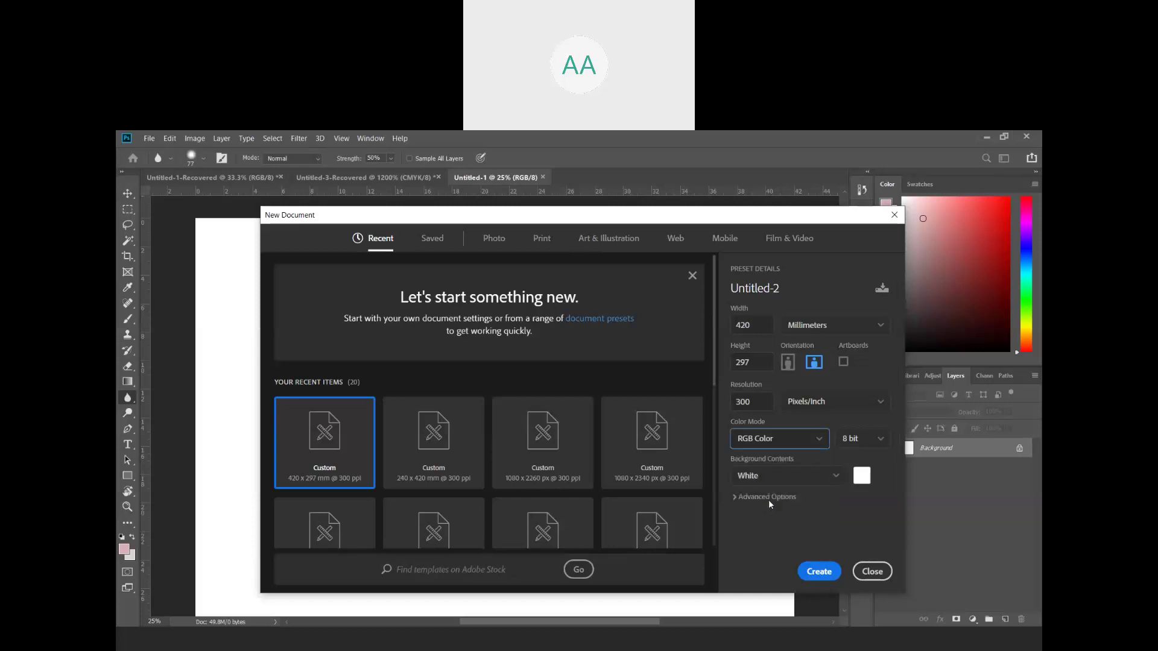
left_click(842, 481)
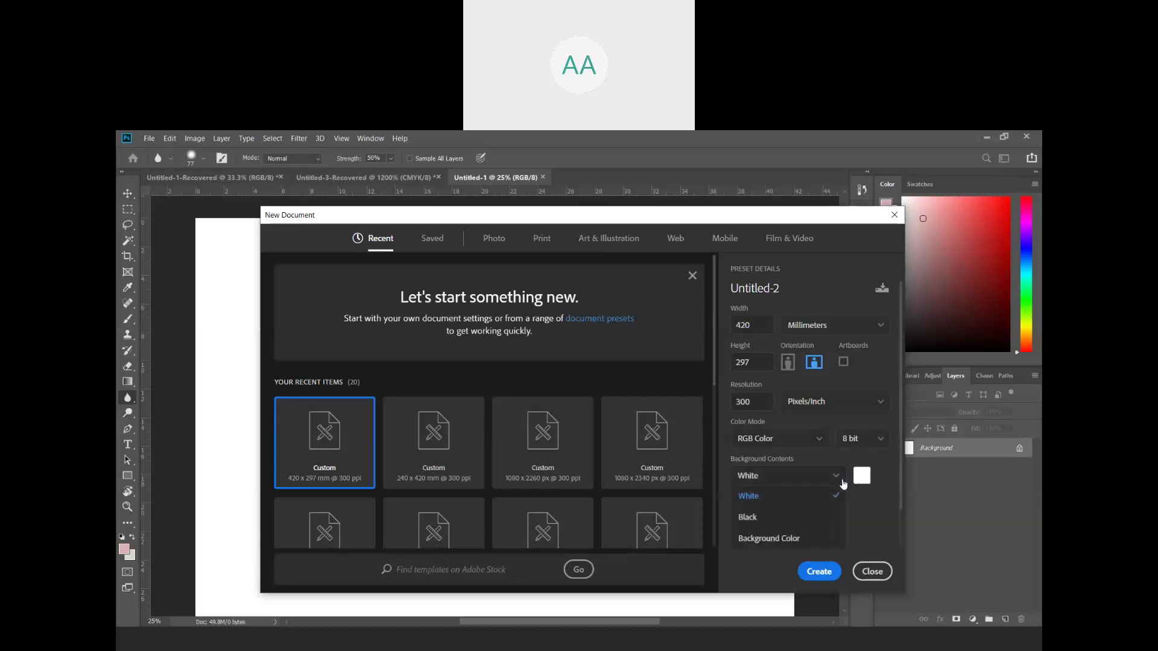
left_click(787, 497)
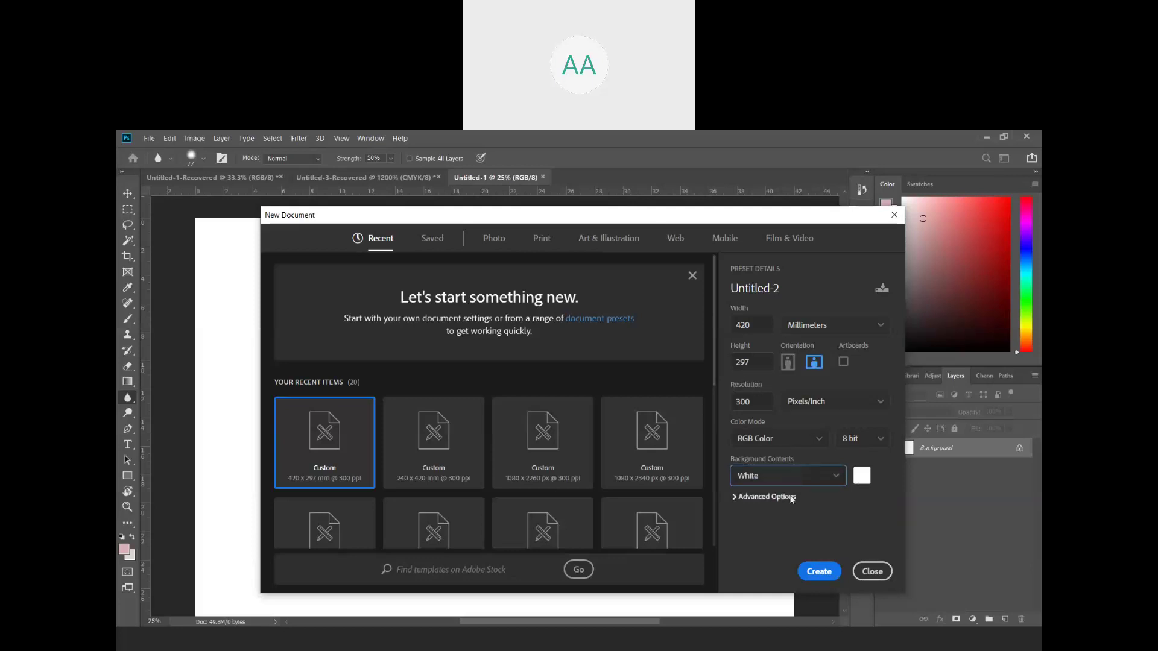
left_click(818, 572)
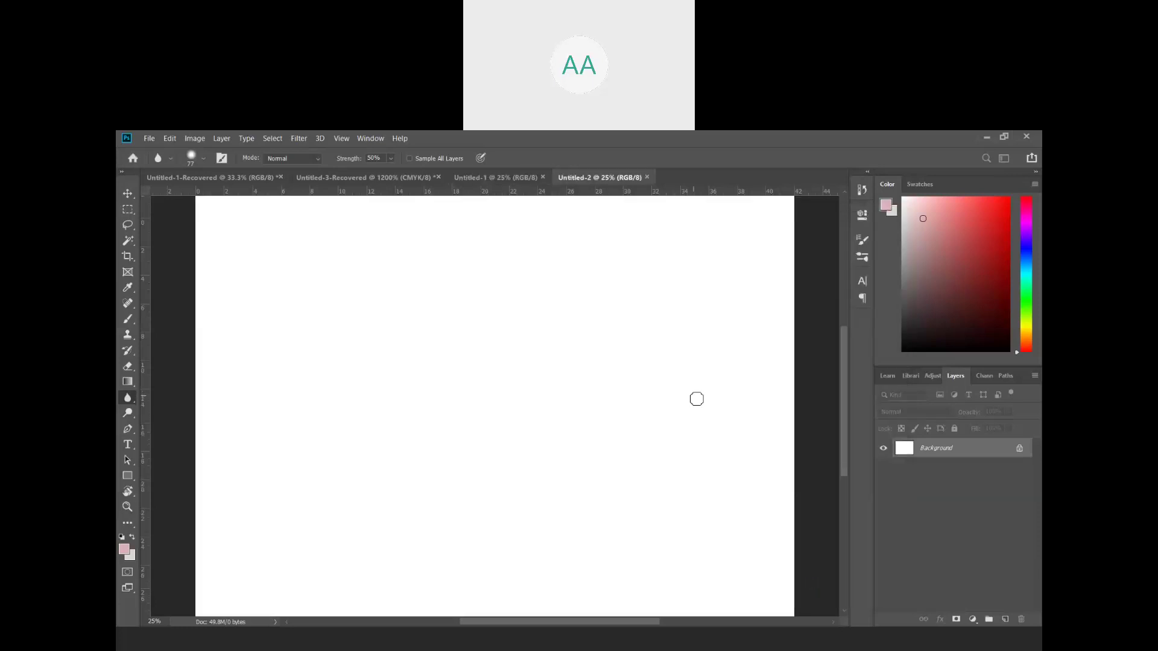
left_click(543, 178)
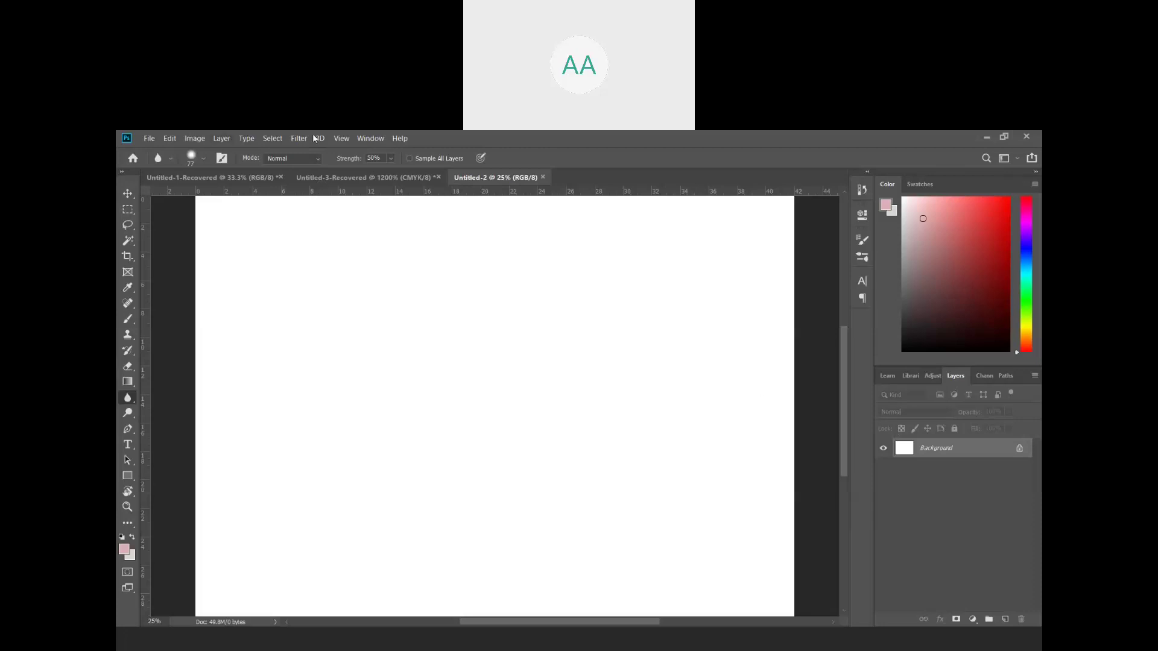
- Apply the Essentials (Default) workspace to the new document's window
left_click(370, 140)
left_click(370, 140)
left_click(365, 140)
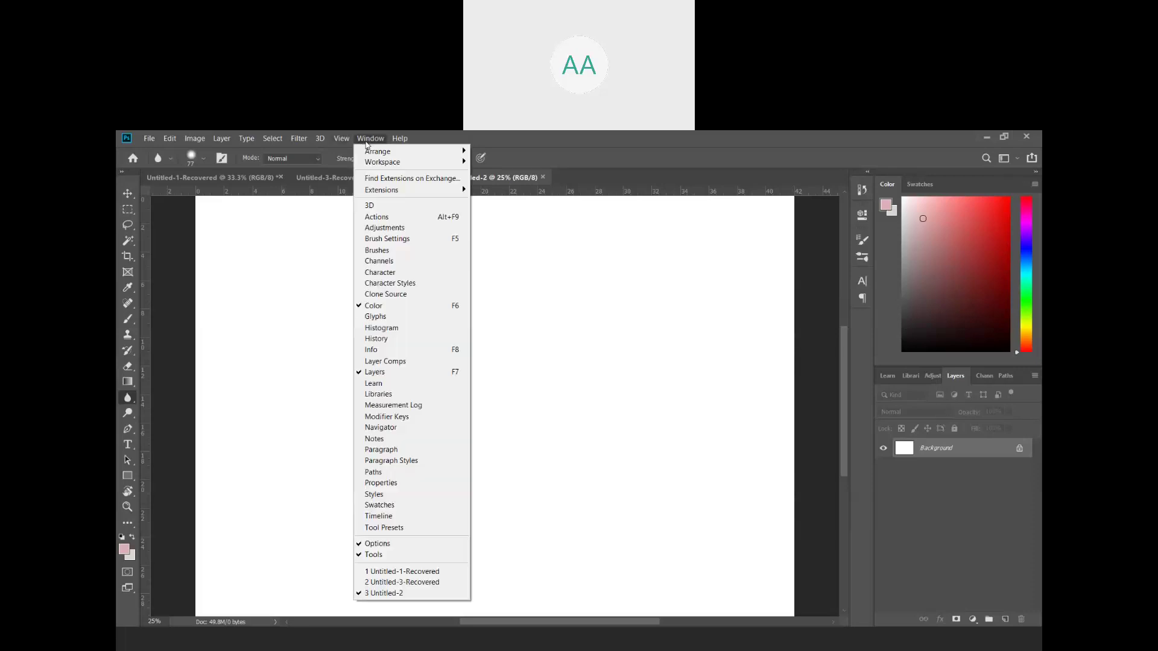
mouse_move(374, 166)
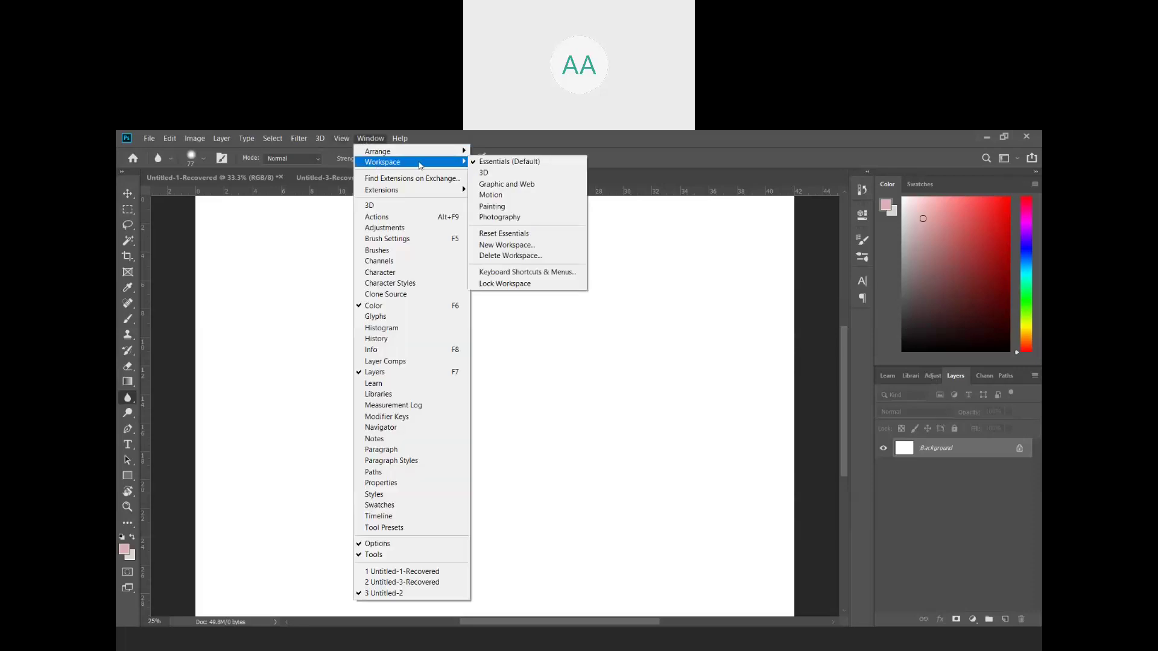
left_click(507, 162)
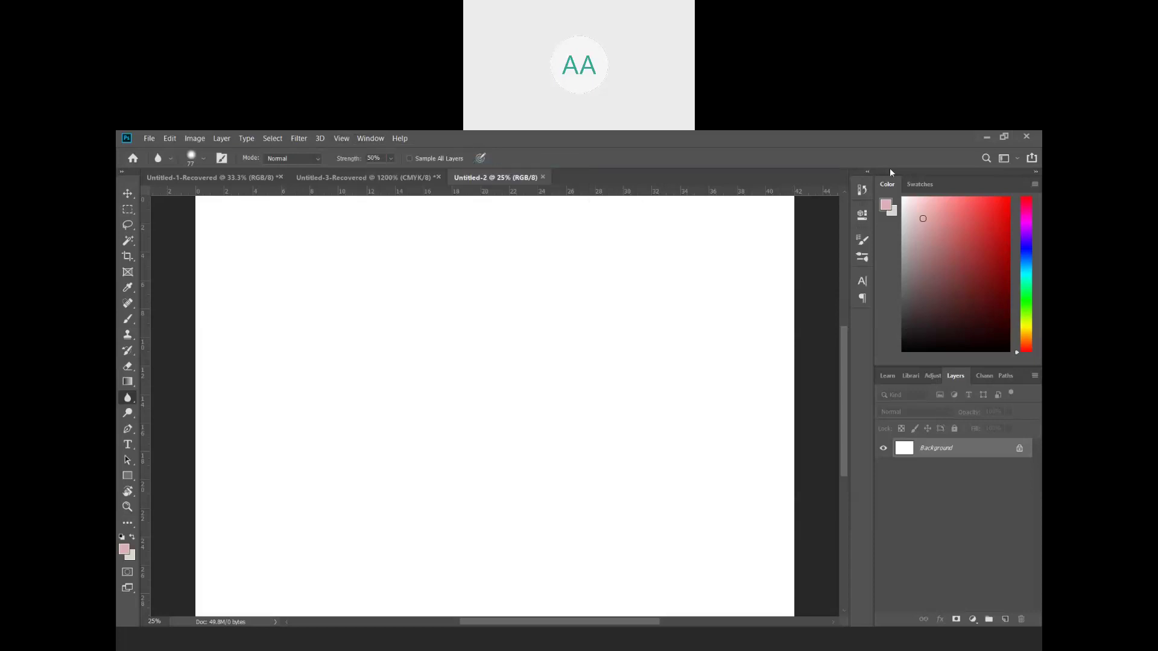
- Switch the interface to the 3D workspace
left_click(362, 139)
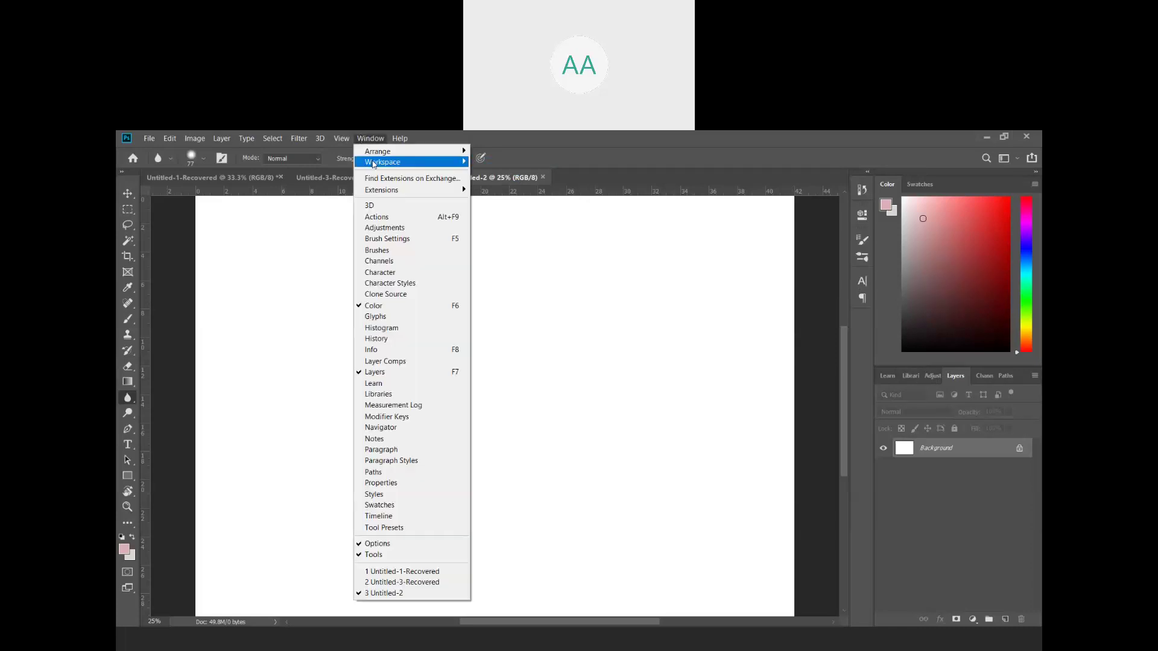
mouse_move(374, 163)
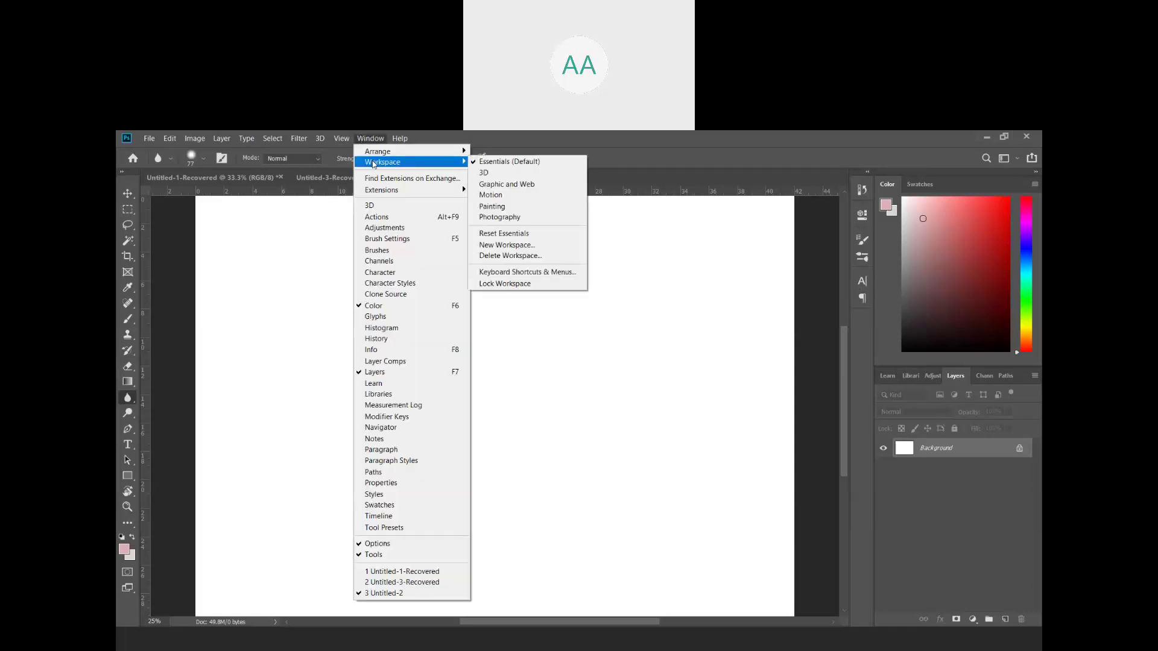
left_click(521, 176)
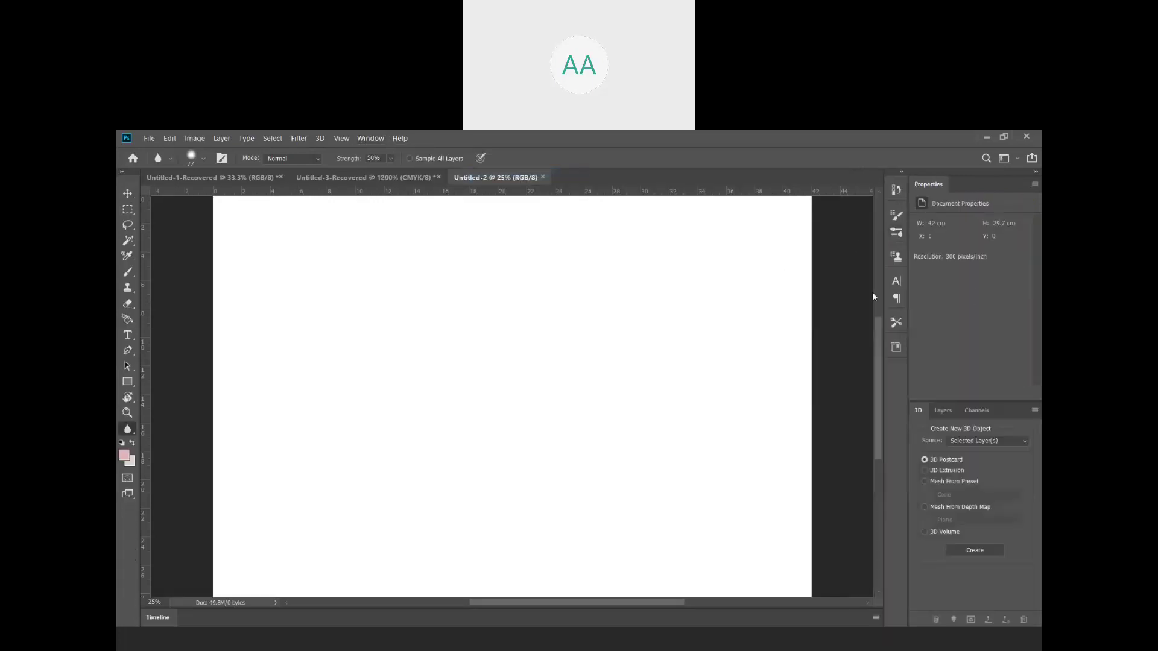
- Change the interface layout to the Photography workspace
left_click(369, 138)
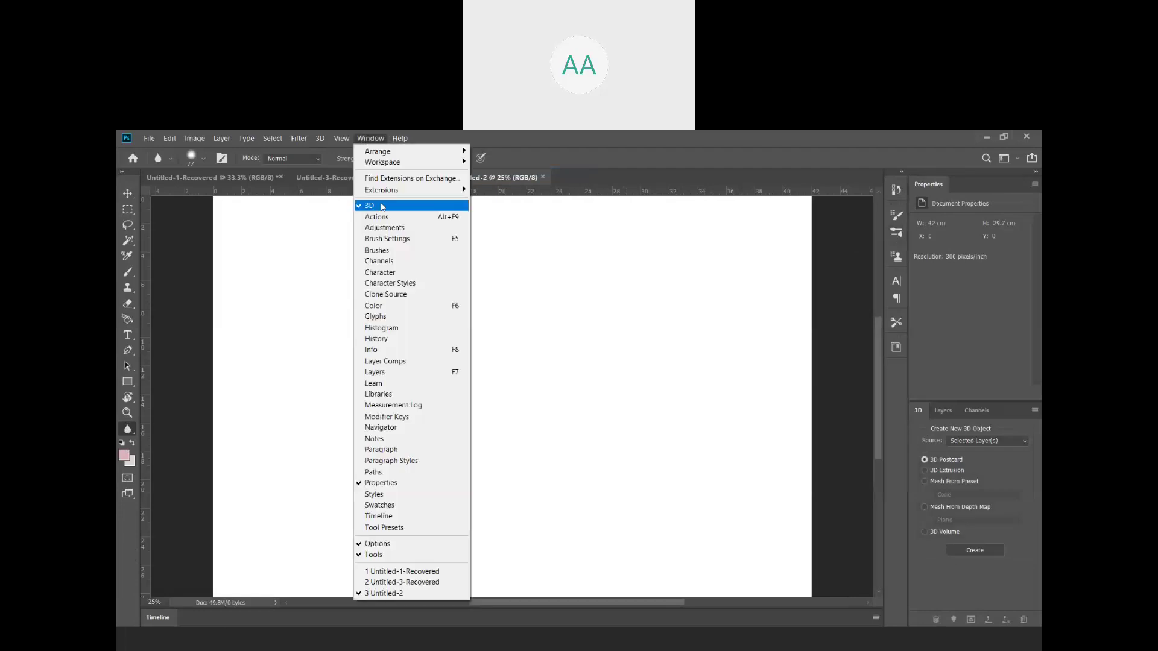
mouse_move(386, 164)
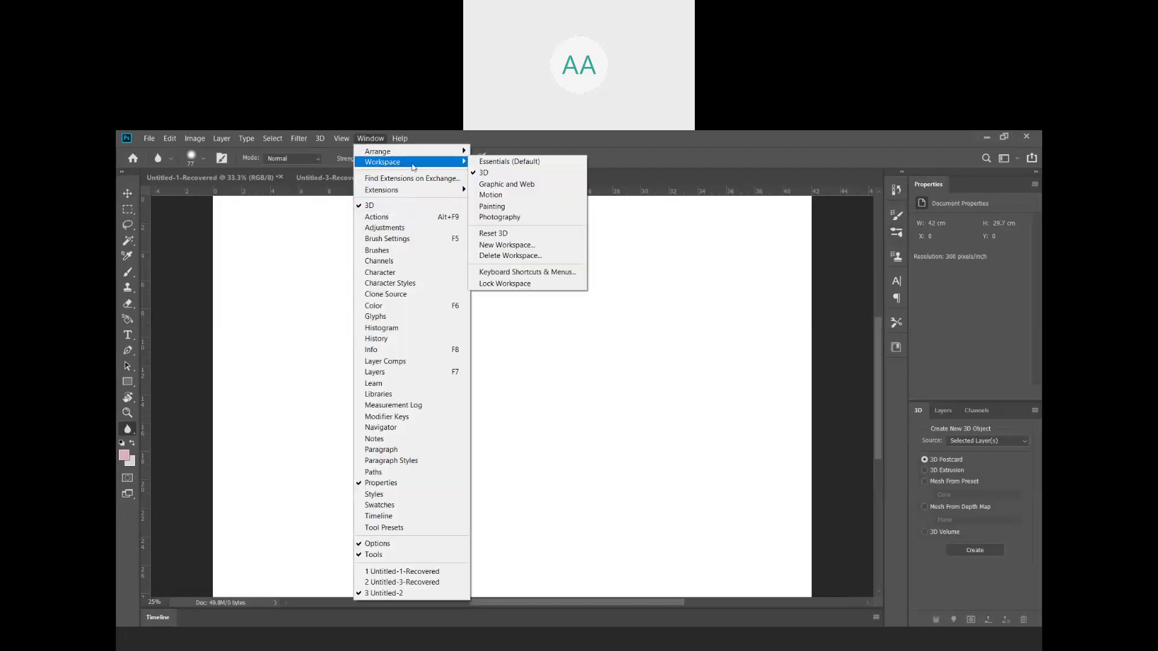
left_click(519, 218)
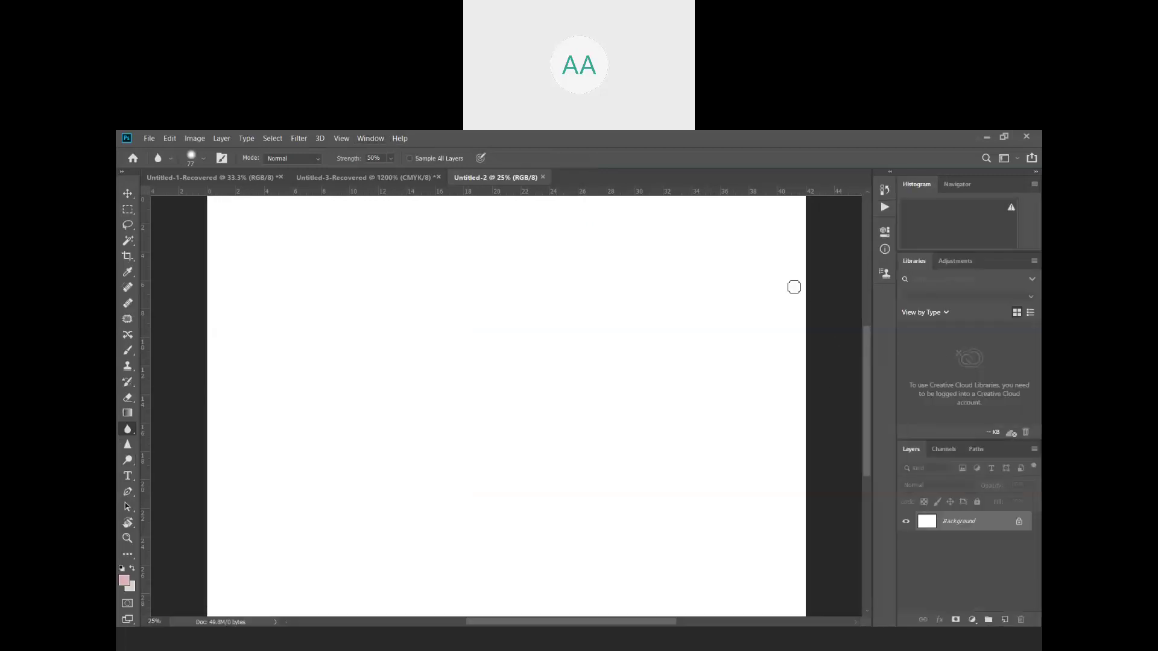
- Change the interface layout to the Painting workspace
left_click(372, 140)
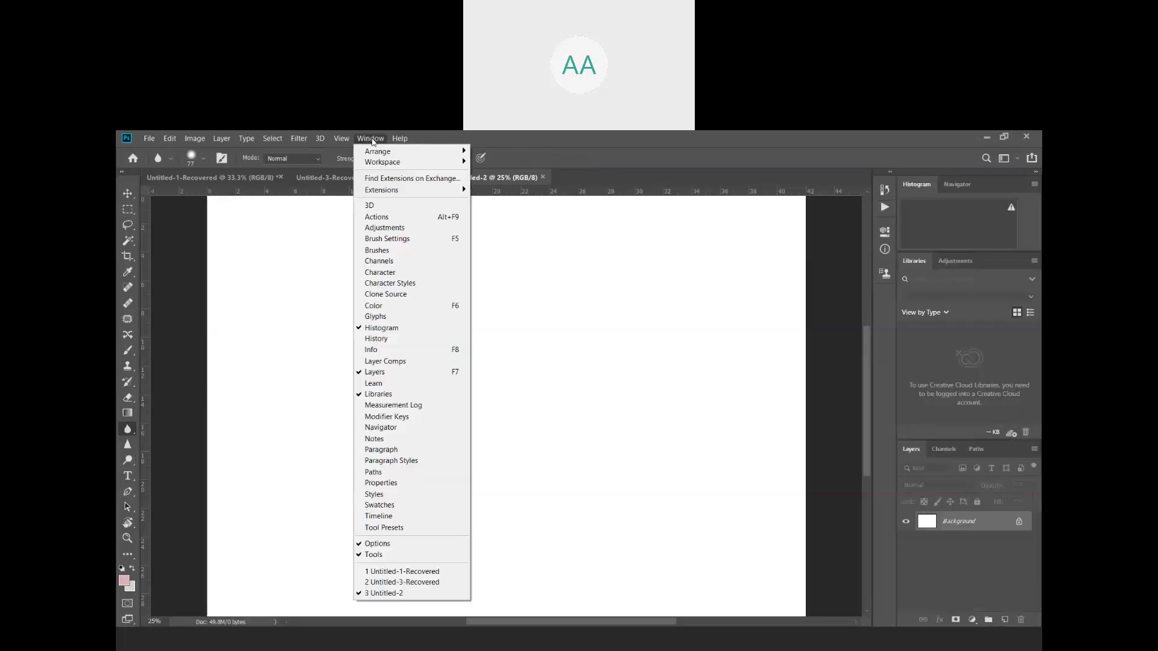
mouse_move(383, 162)
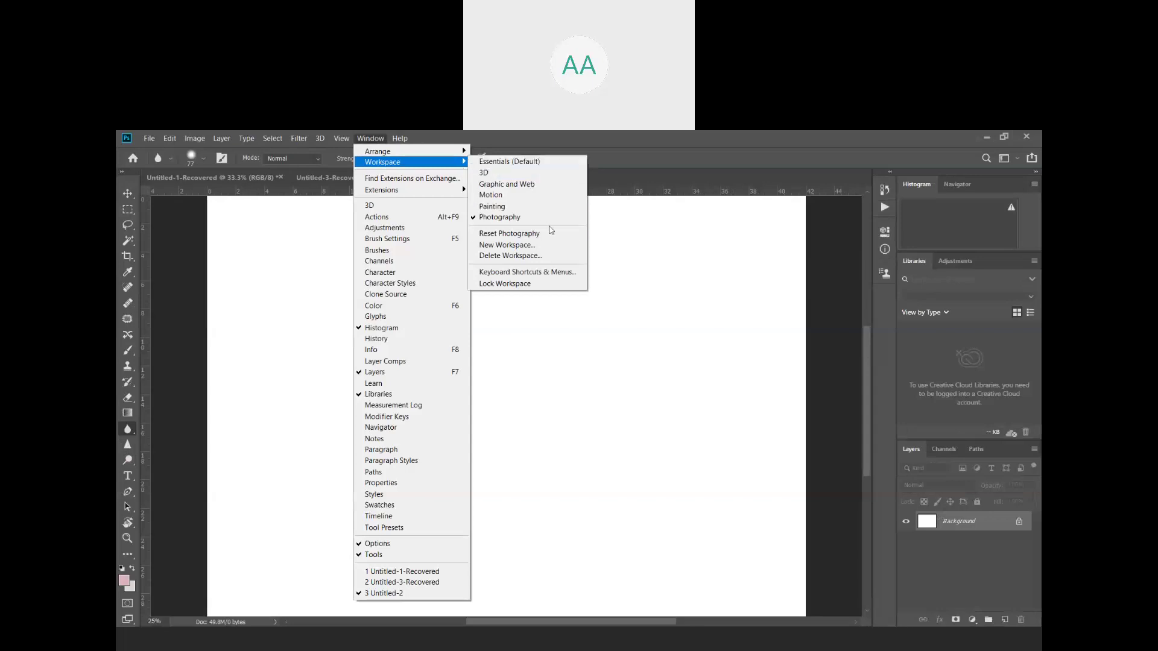
left_click(546, 209)
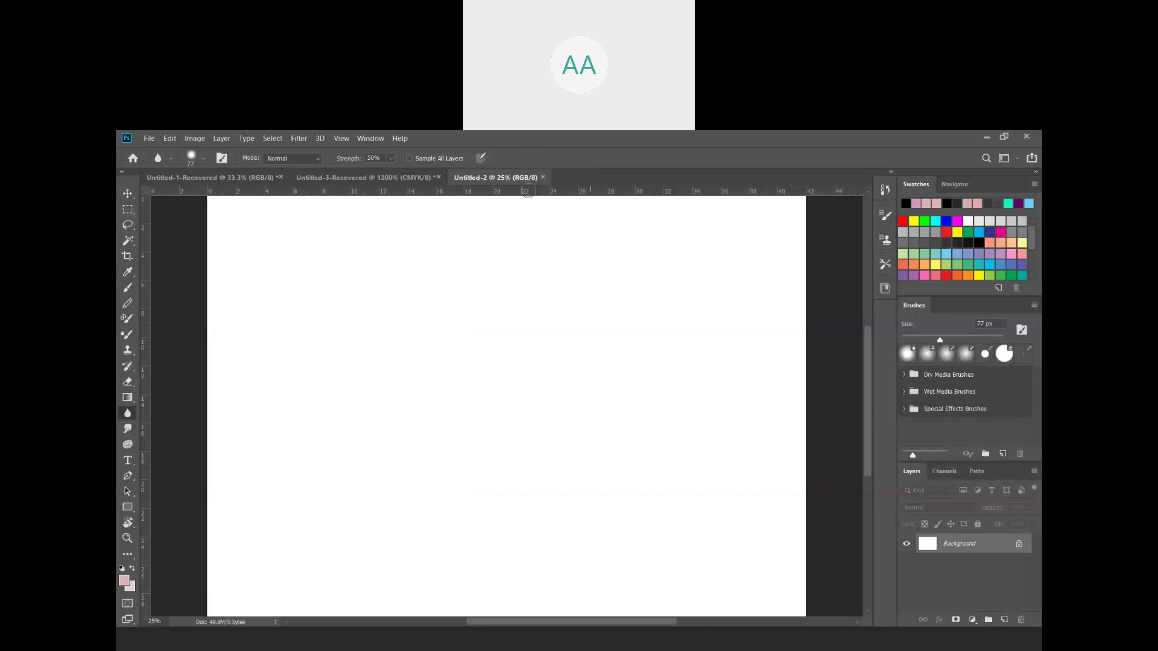
- Restore the interface layout to the Essentials (Default) workspace
left_click(363, 140)
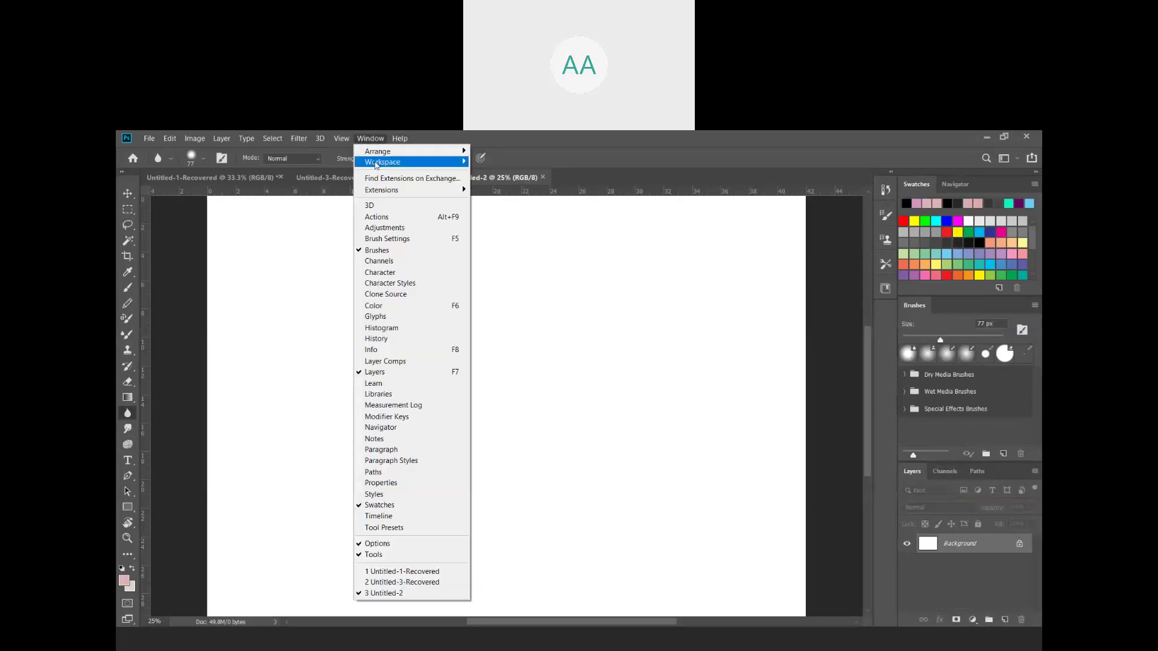
mouse_move(422, 162)
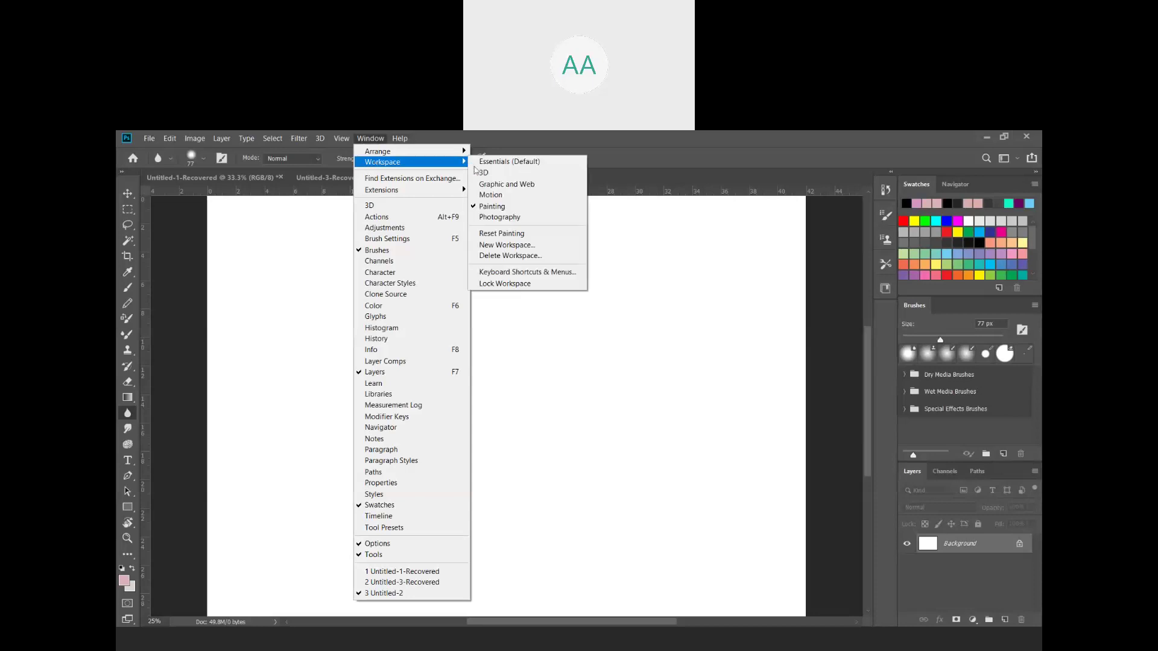
left_click(508, 162)
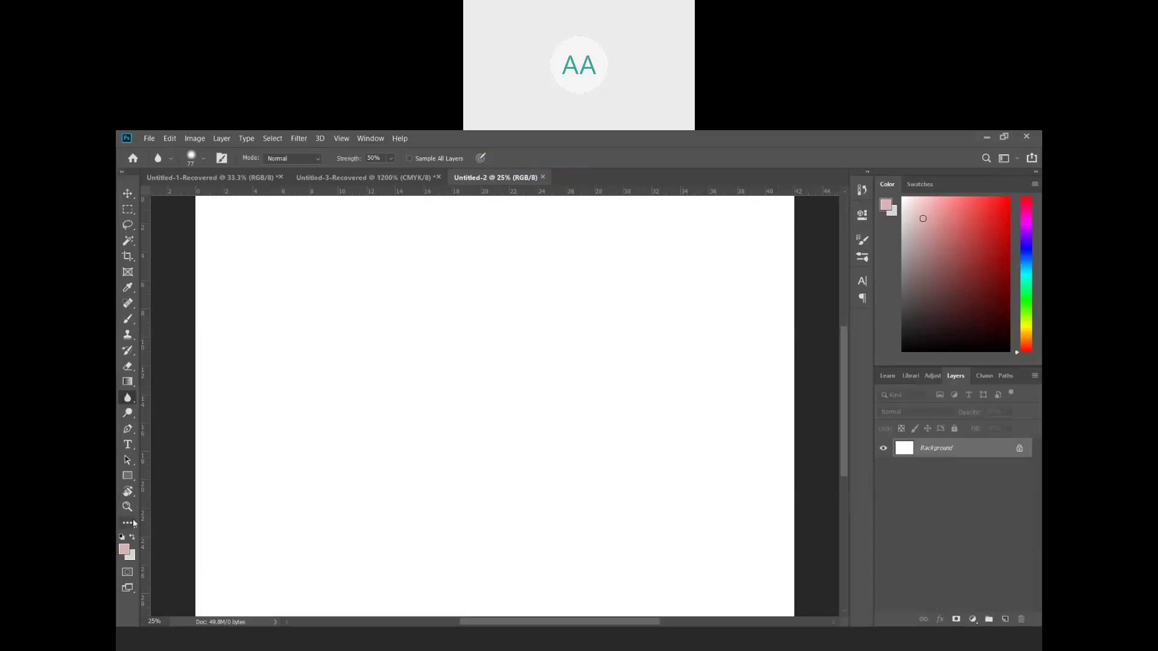
- Activate the Move Tool briefly, and make the Rectangle Tool the active tool from the group of shape tools
left_click(128, 196)
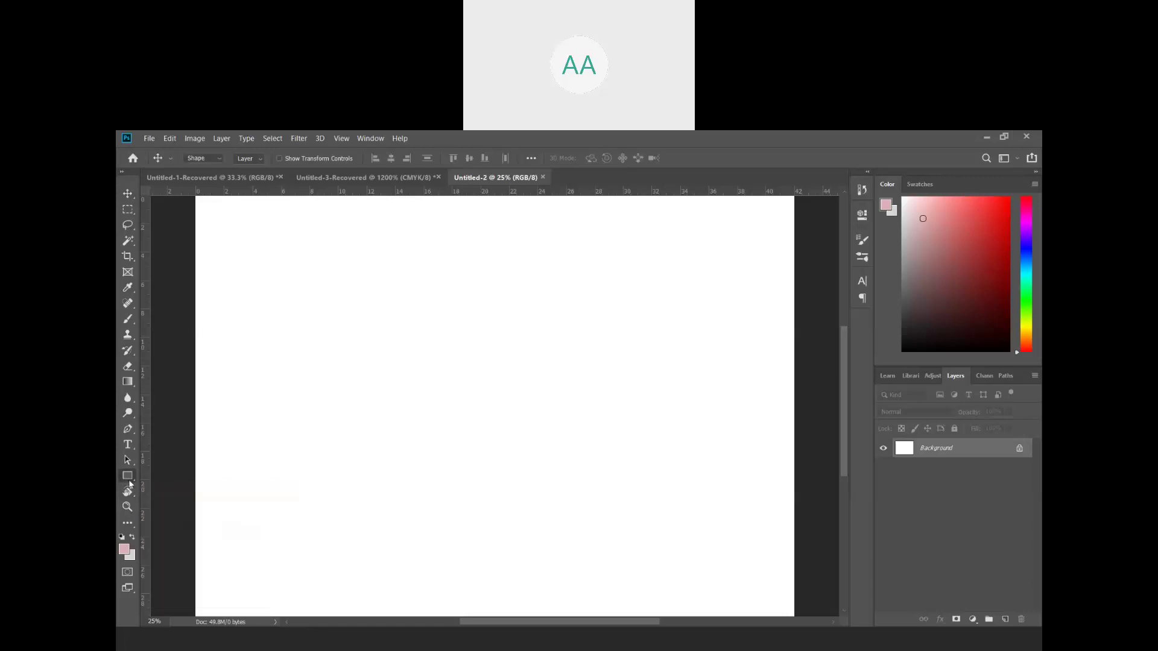
left_click(129, 482)
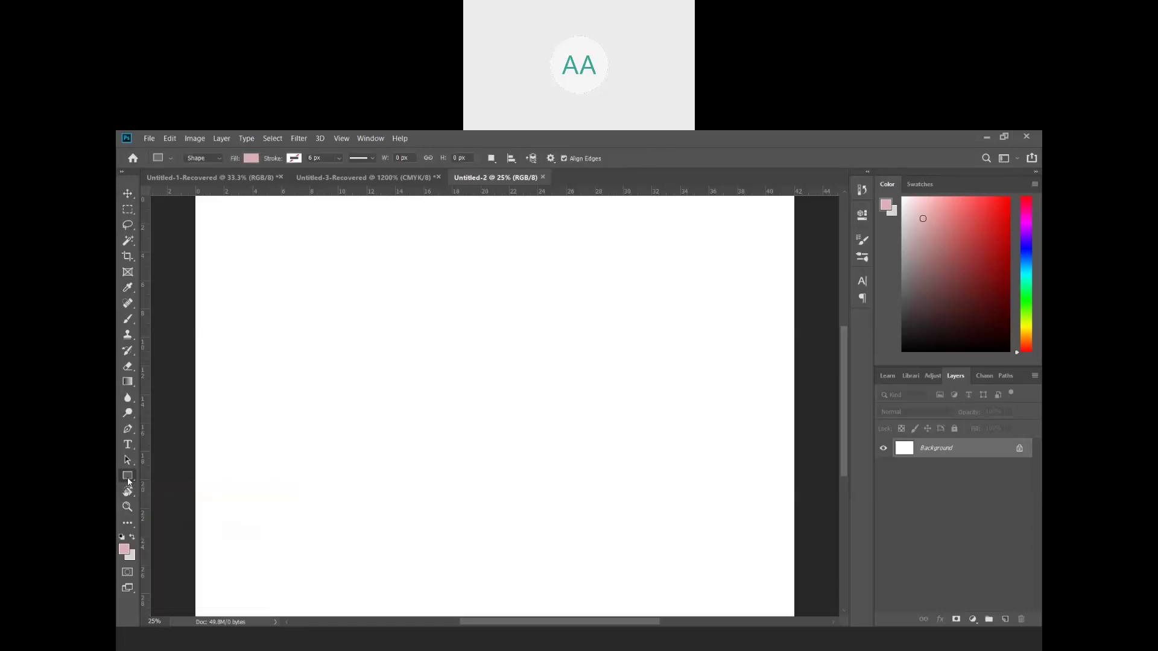
right_click(129, 481)
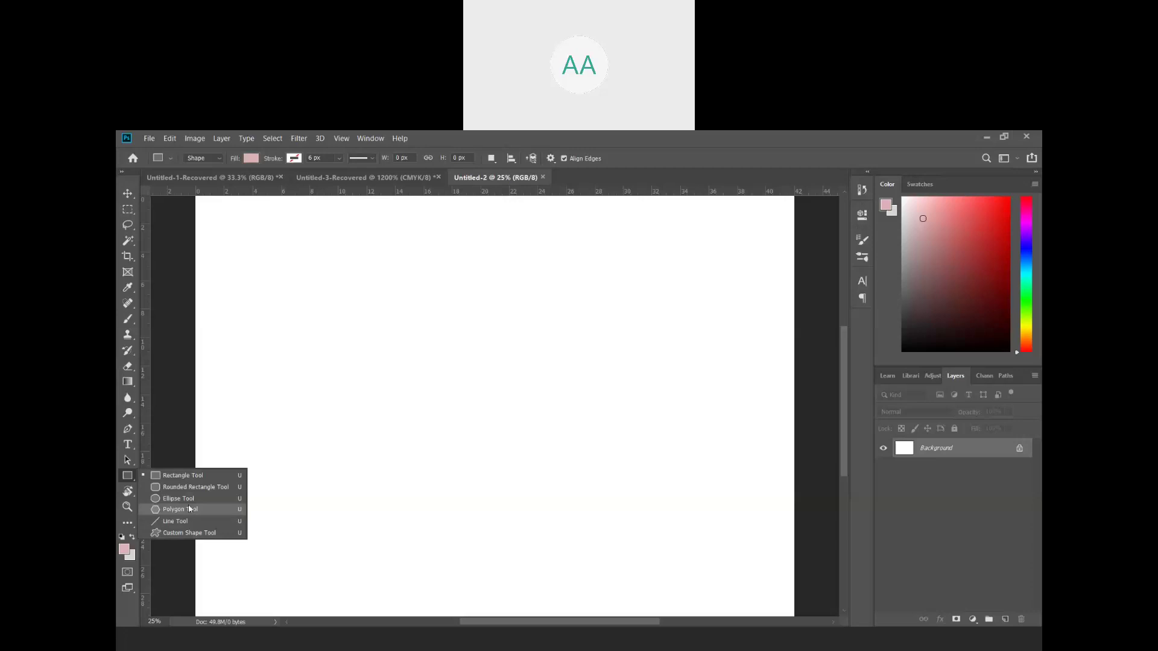
left_click(181, 481)
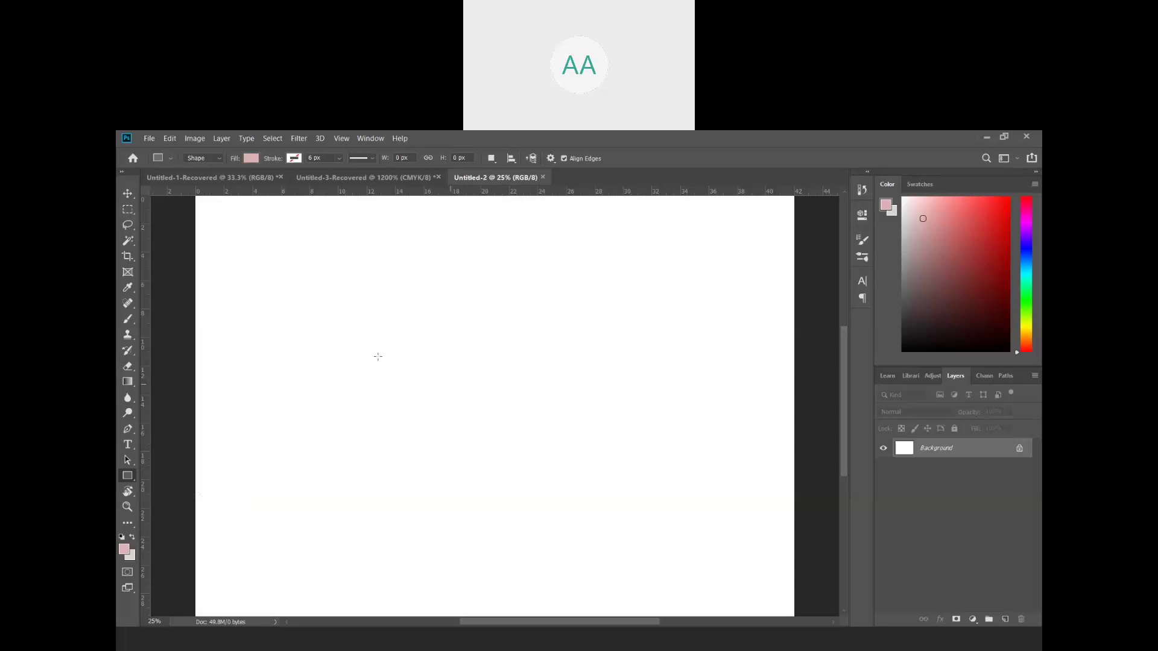
- Draw a pink rectangle about 2438 by 1002 px in the middle of the page and remove its fill
left_click_drag(337, 321, 632, 442)
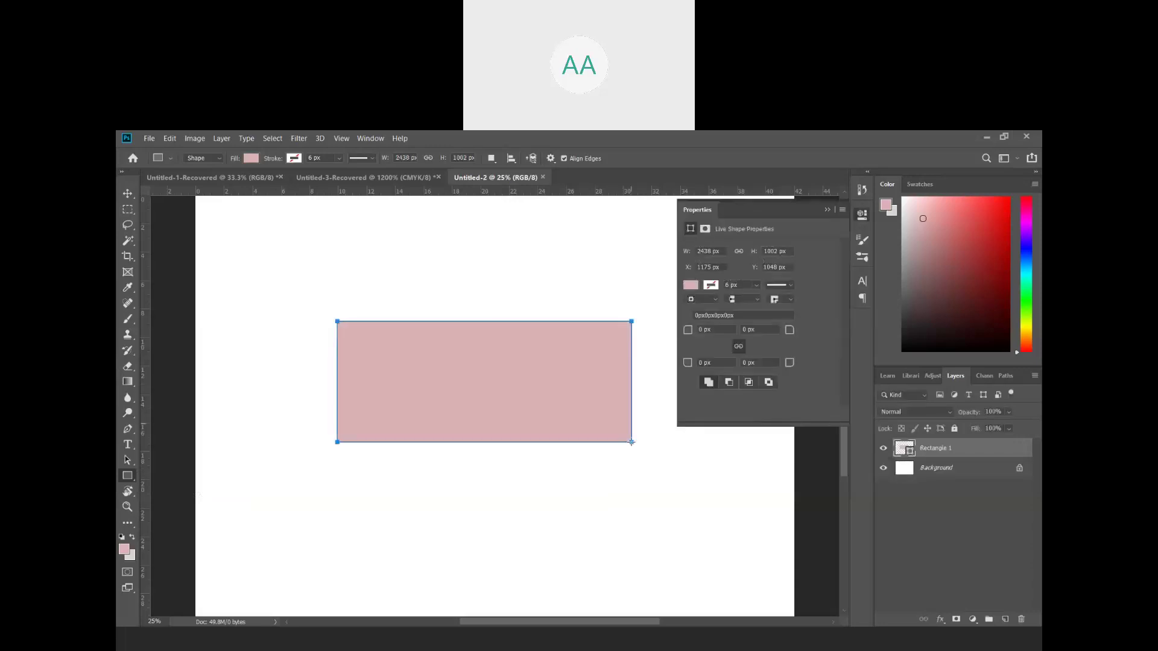
left_click(828, 209)
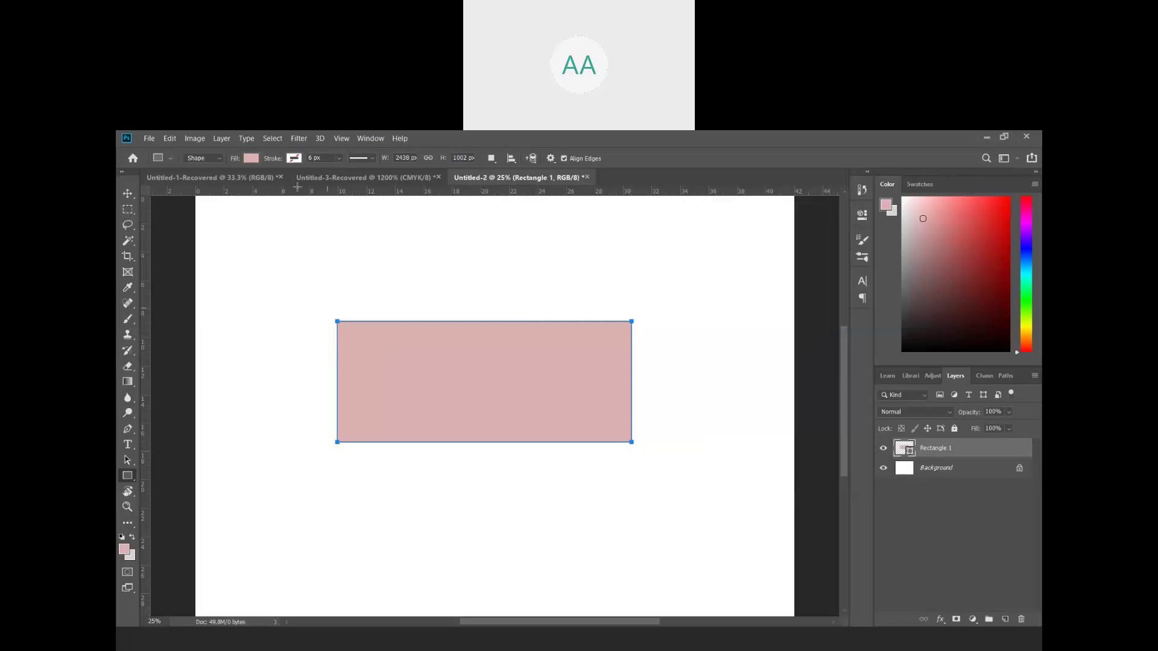
left_click(251, 158)
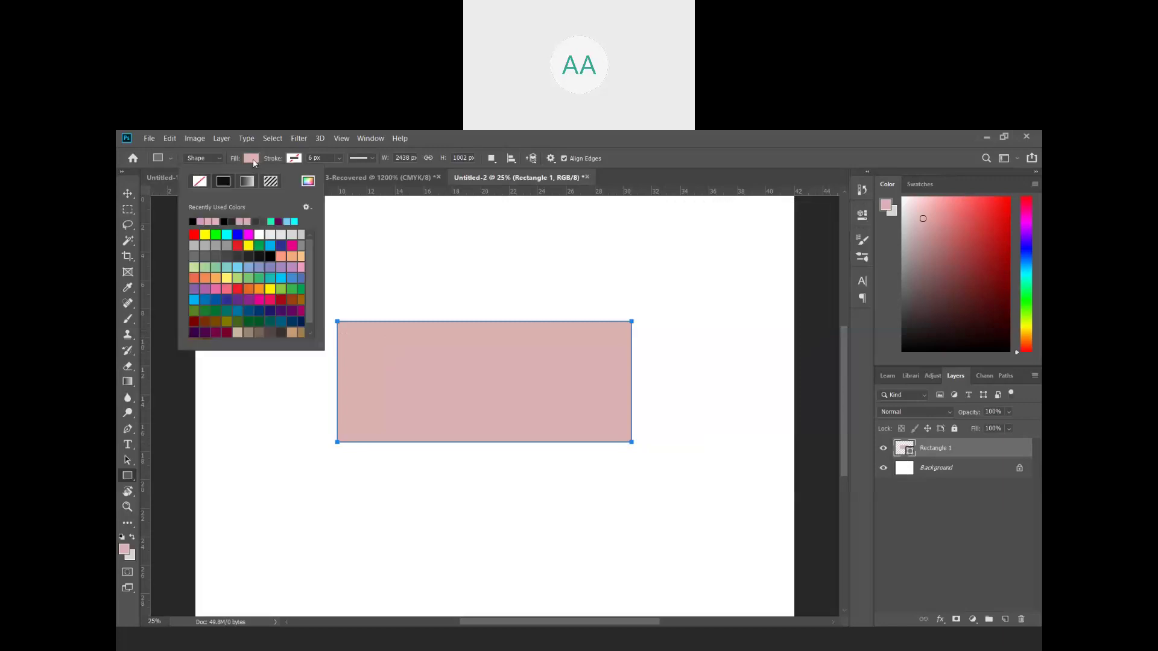
left_click(200, 182)
key("Return")
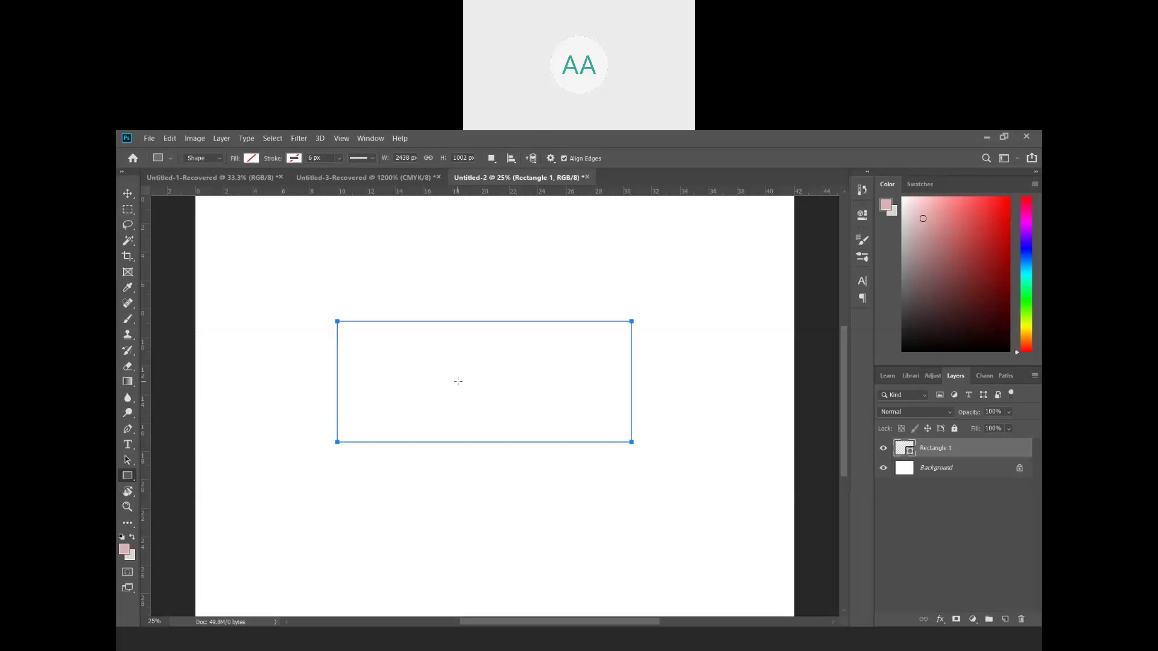
key("Return")
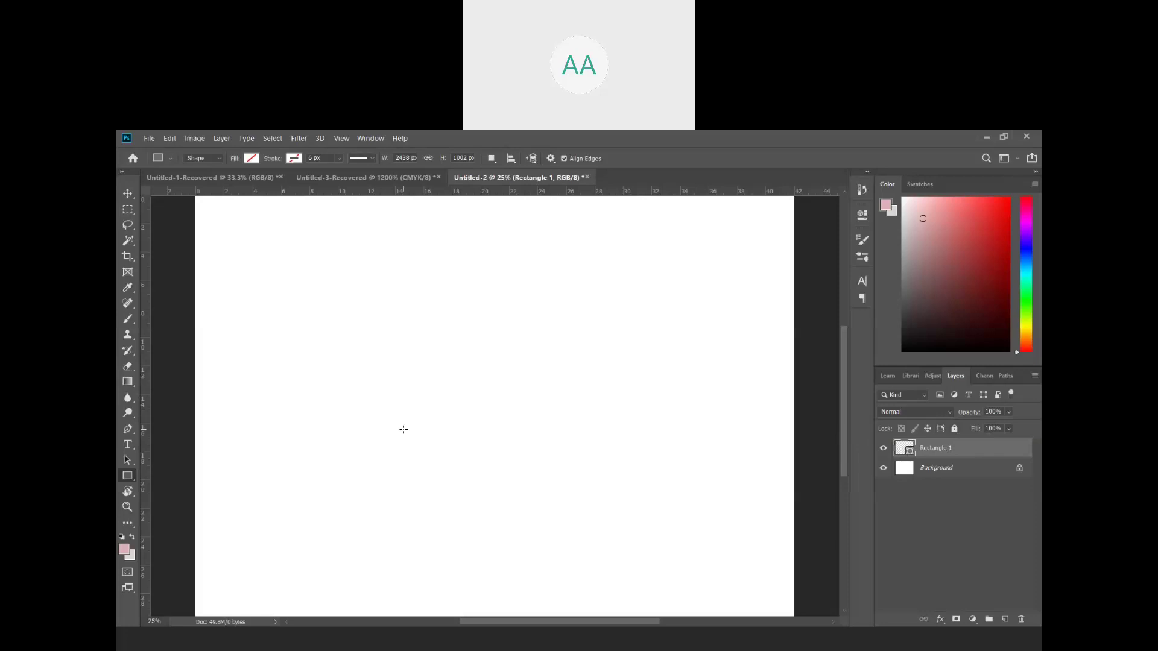
- Undo the fill removal and the drawing of the rectangle
key("ctrl+z")
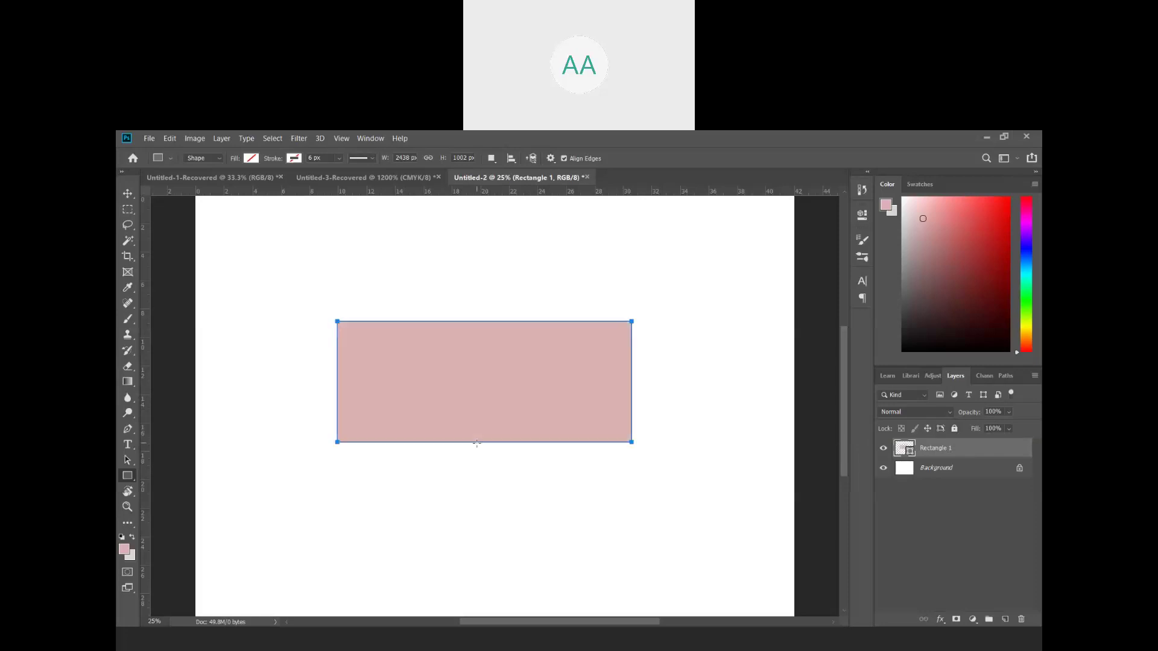
key("ctrl+z")
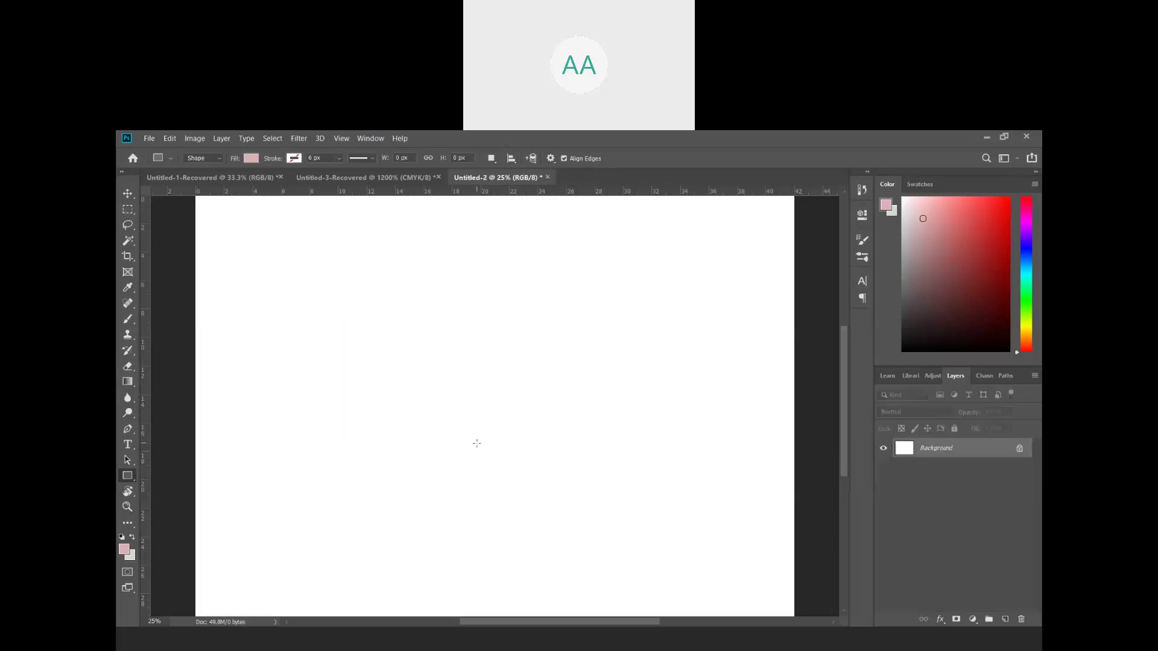
- Draw a new rectangle about 2297 by 897 px in the middle of the page and set its fill to no color
left_click_drag(334, 353, 612, 461)
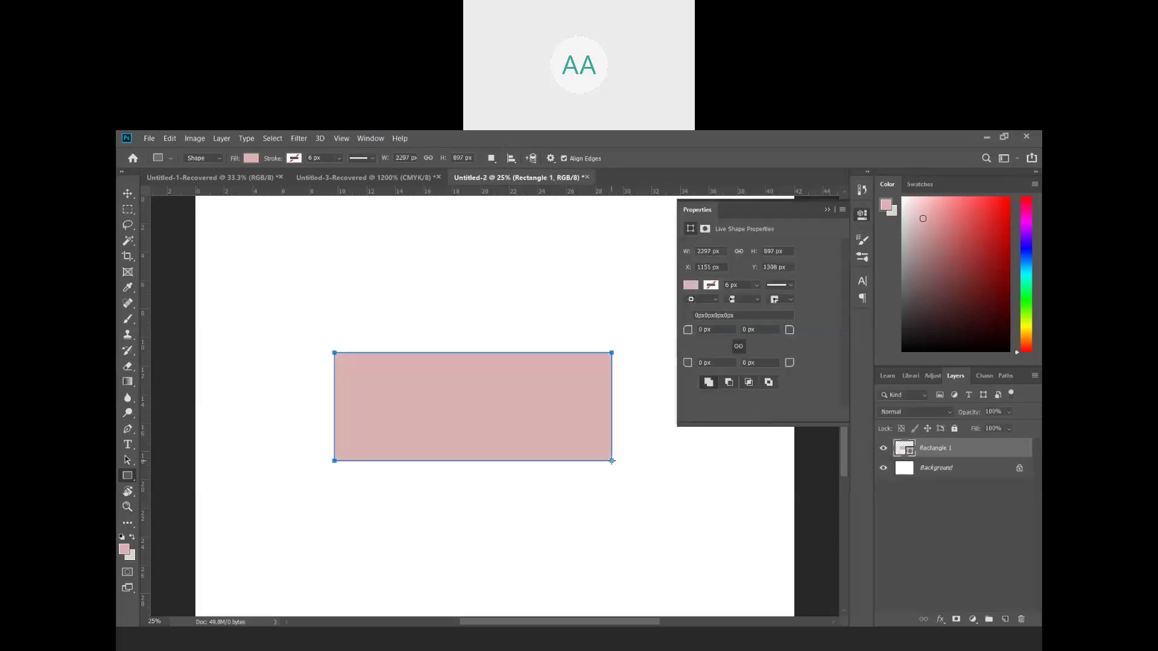
left_click(251, 159)
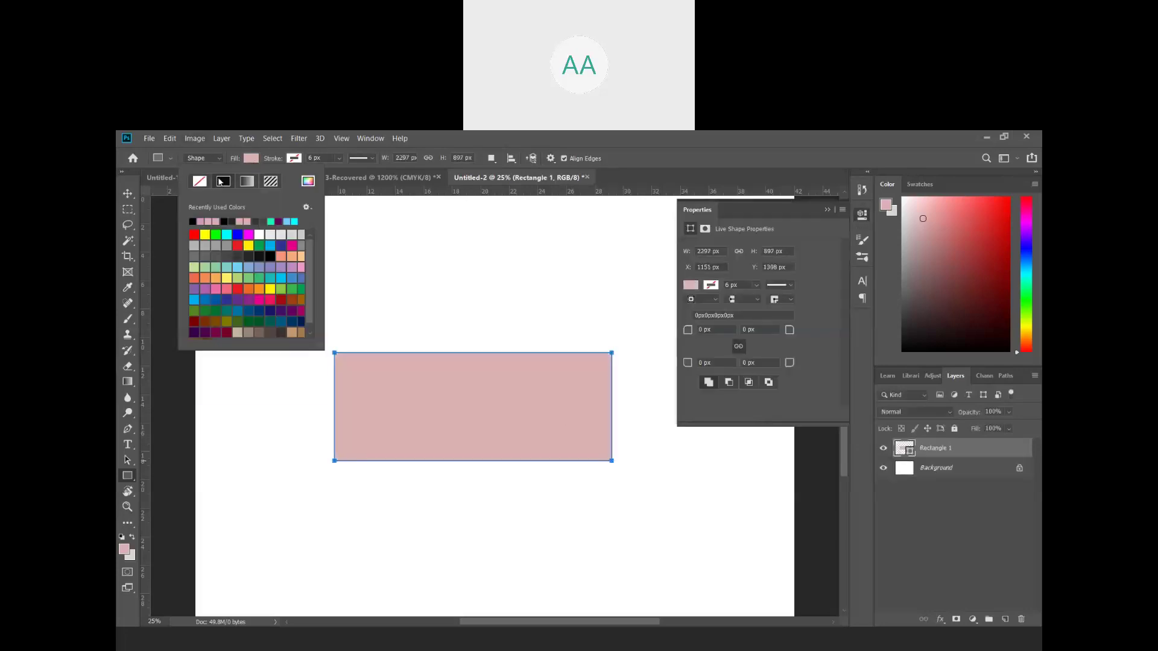
left_click(200, 180)
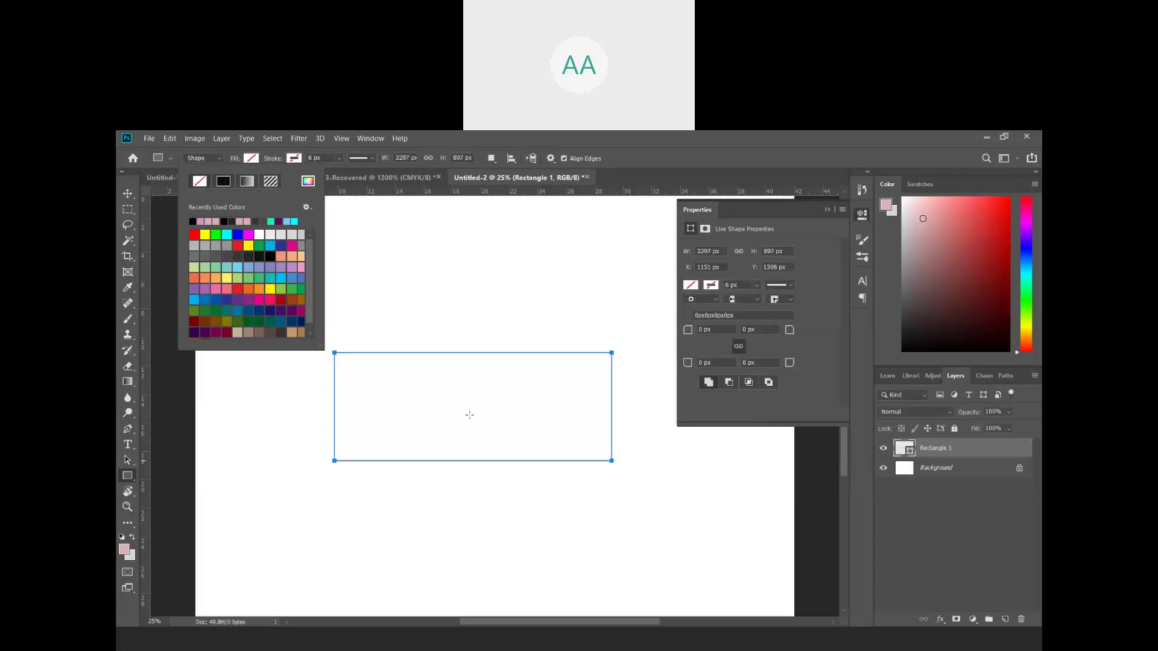
left_click(438, 289)
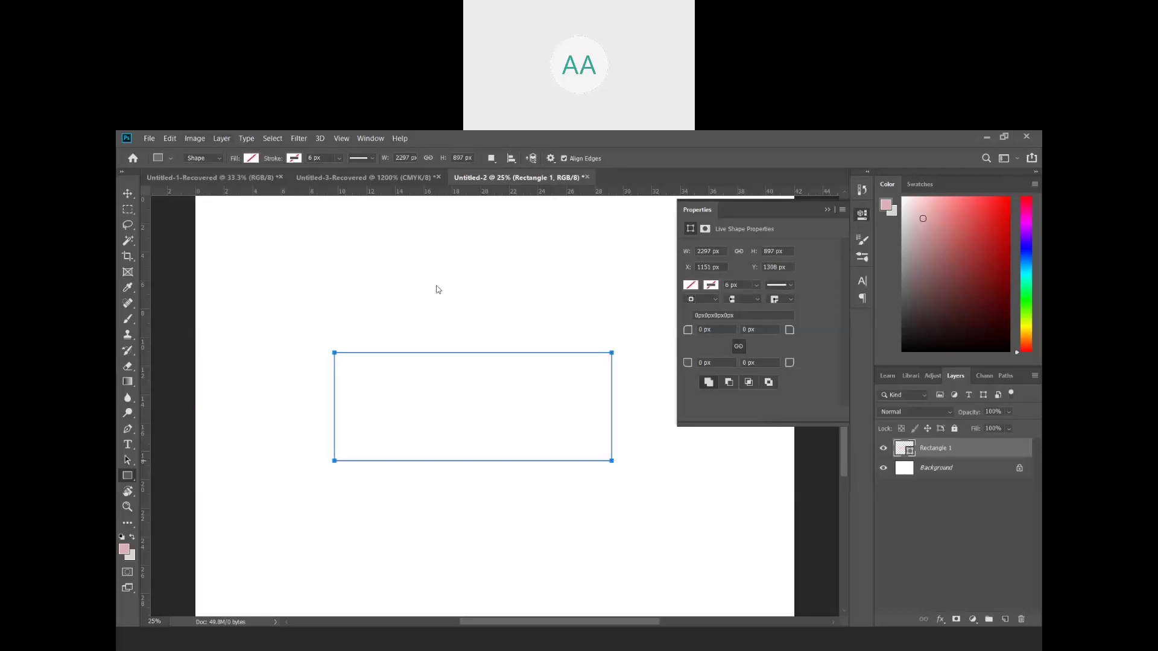
left_click(480, 400)
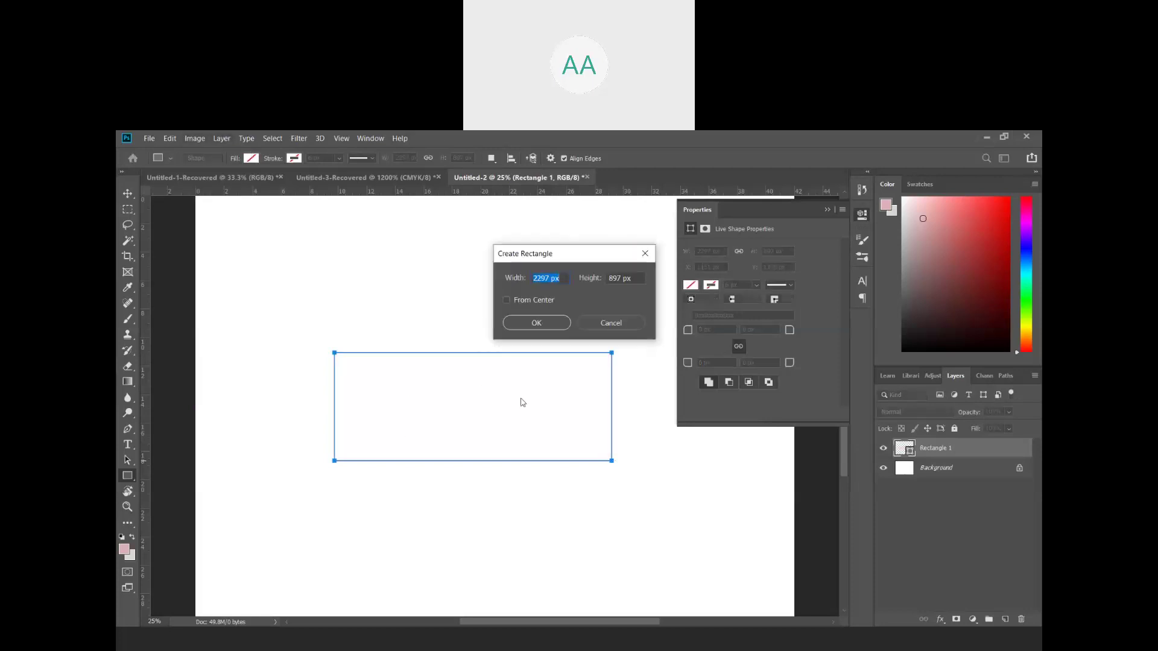
left_click(646, 254)
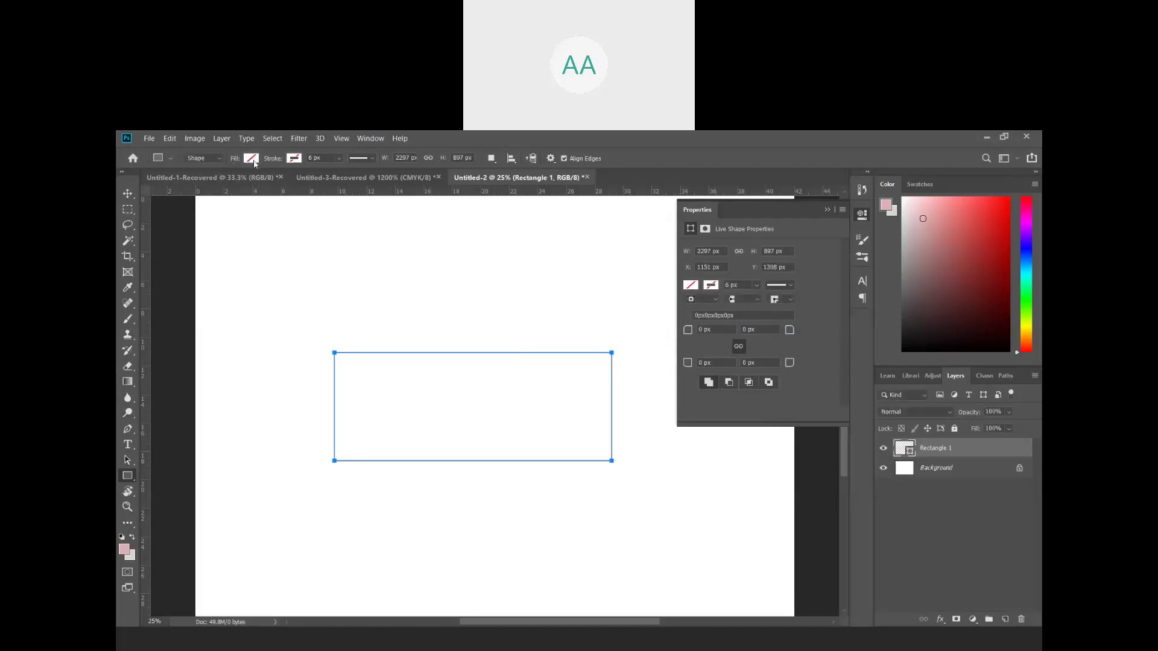
- Give the rectangle a solid blue fill from the swatches and briefly look at the fill color picker
left_click(252, 159)
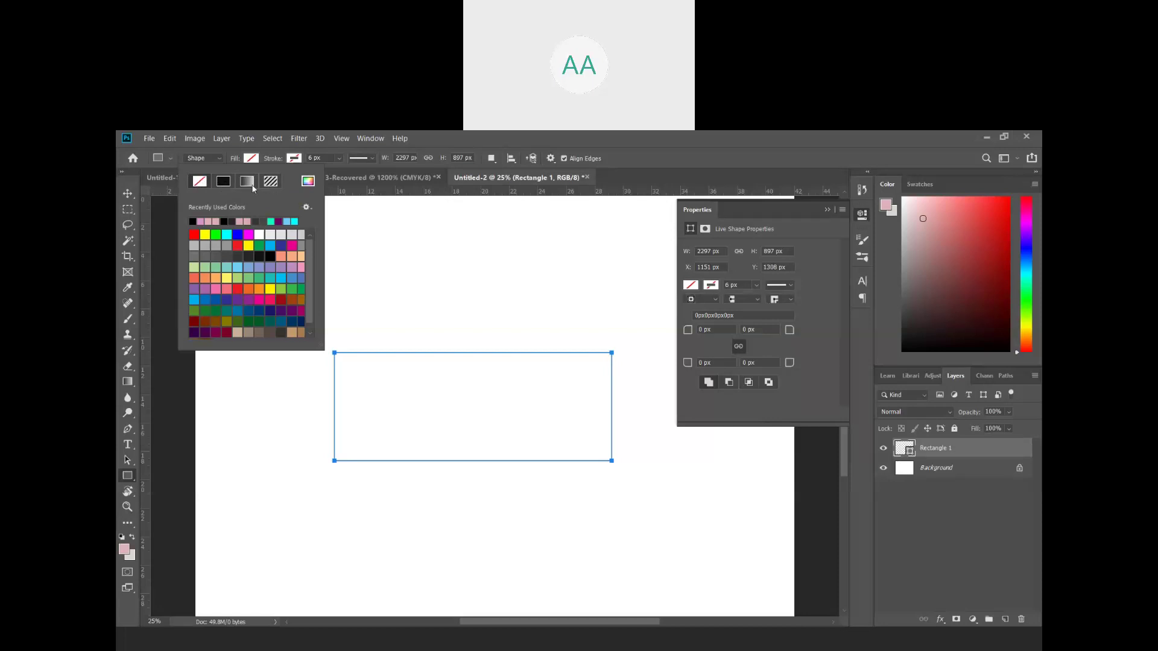
left_click(222, 182)
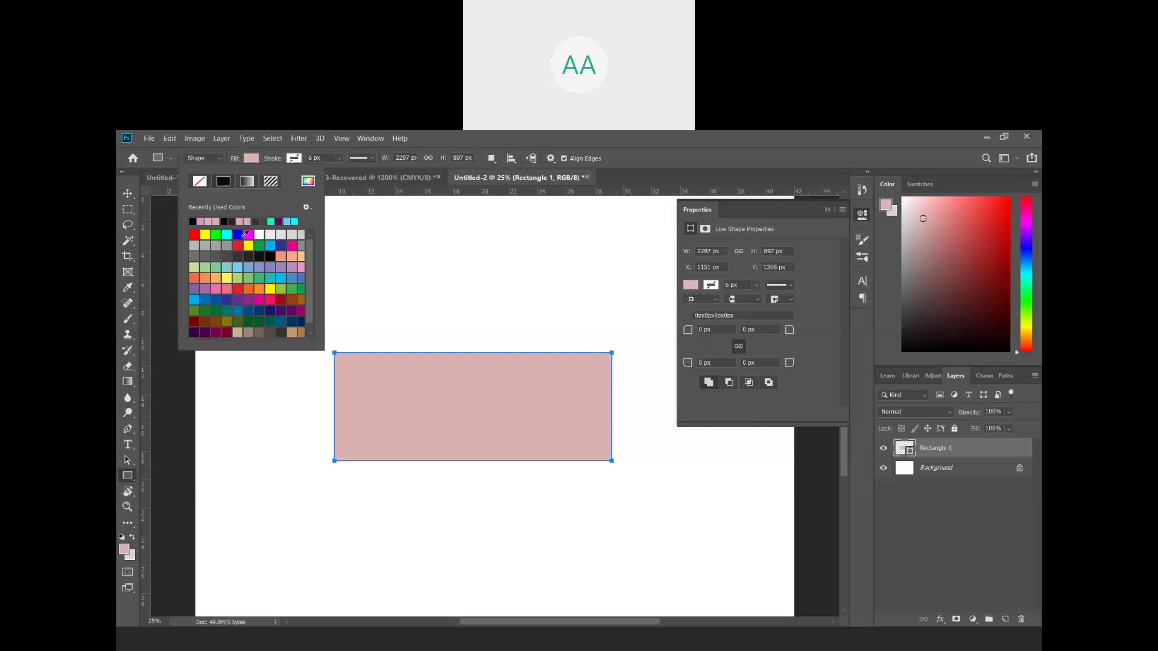
left_click(241, 235)
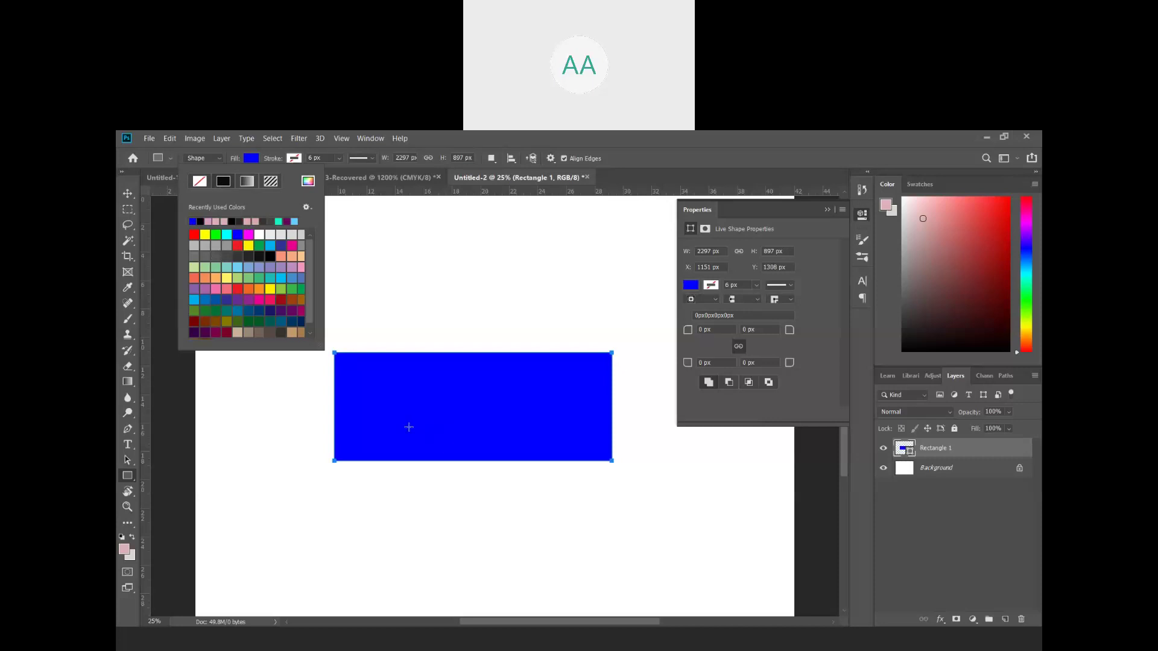
left_click(308, 183)
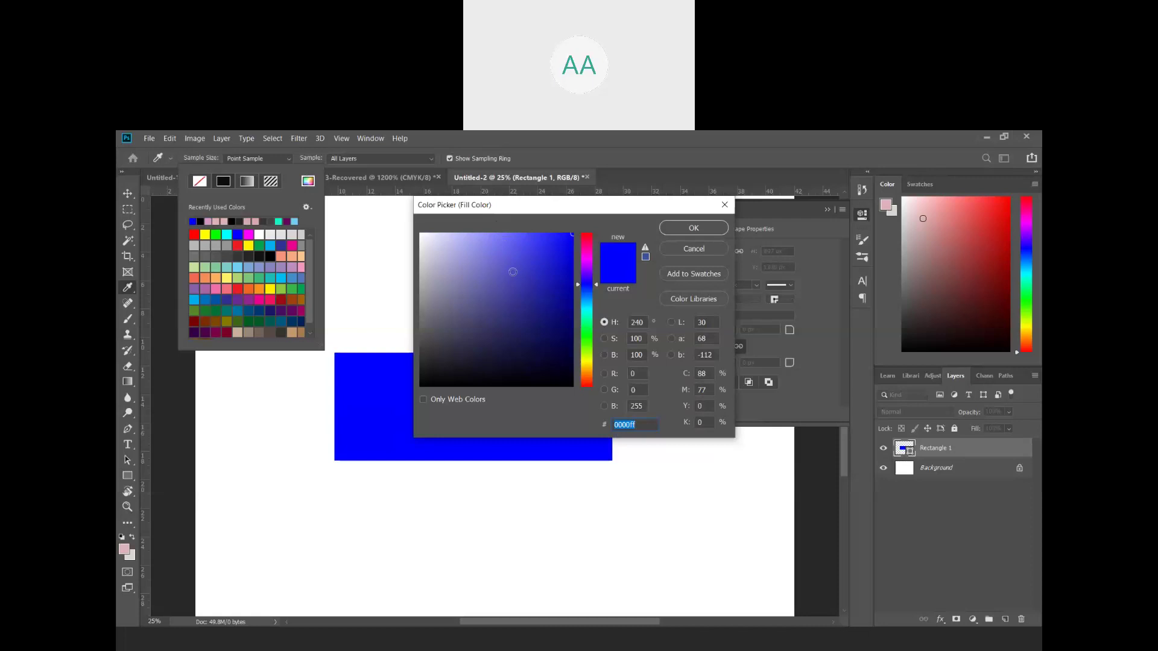
left_click(725, 210)
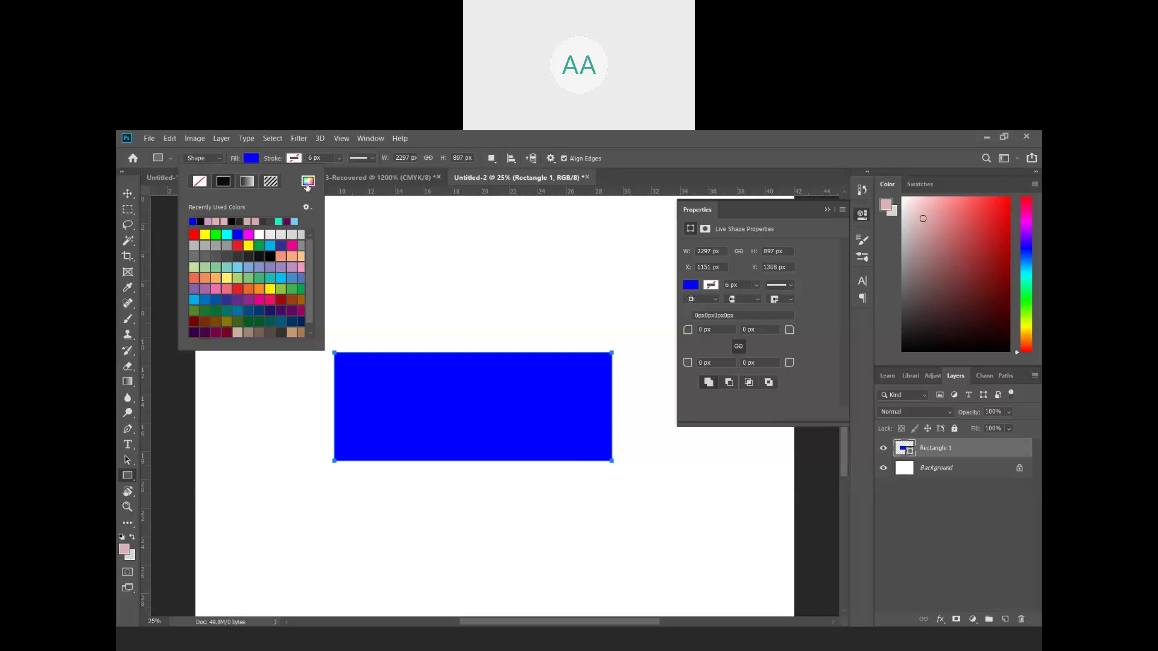
- Try blue and green hues for the rectangle's fill and apply the custom teal color #30af90
left_click(310, 184)
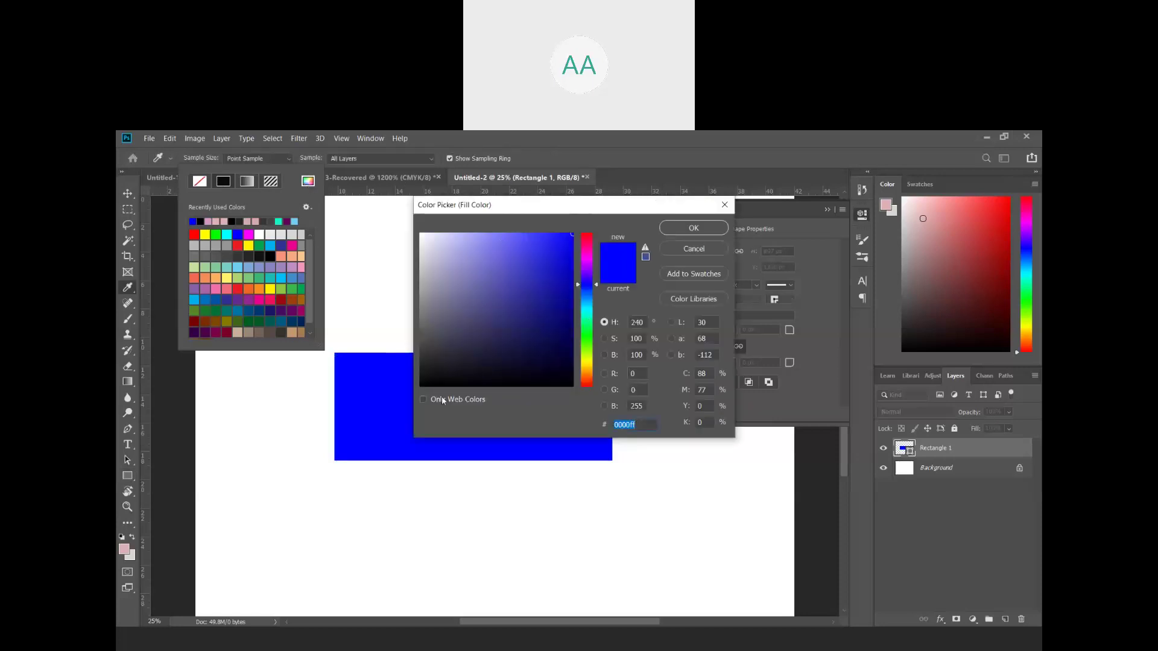
left_click(586, 295)
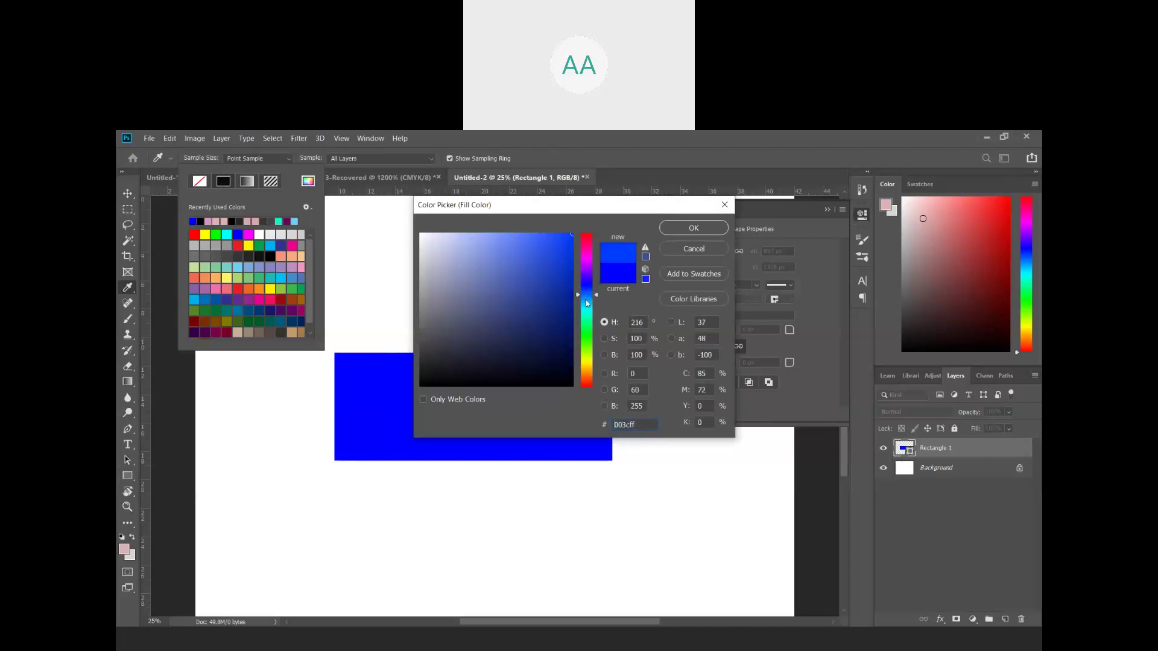
mouse_move(587, 299)
left_mouse_down()
mouse_move(587, 320)
mouse_move(588, 296)
left_mouse_up()
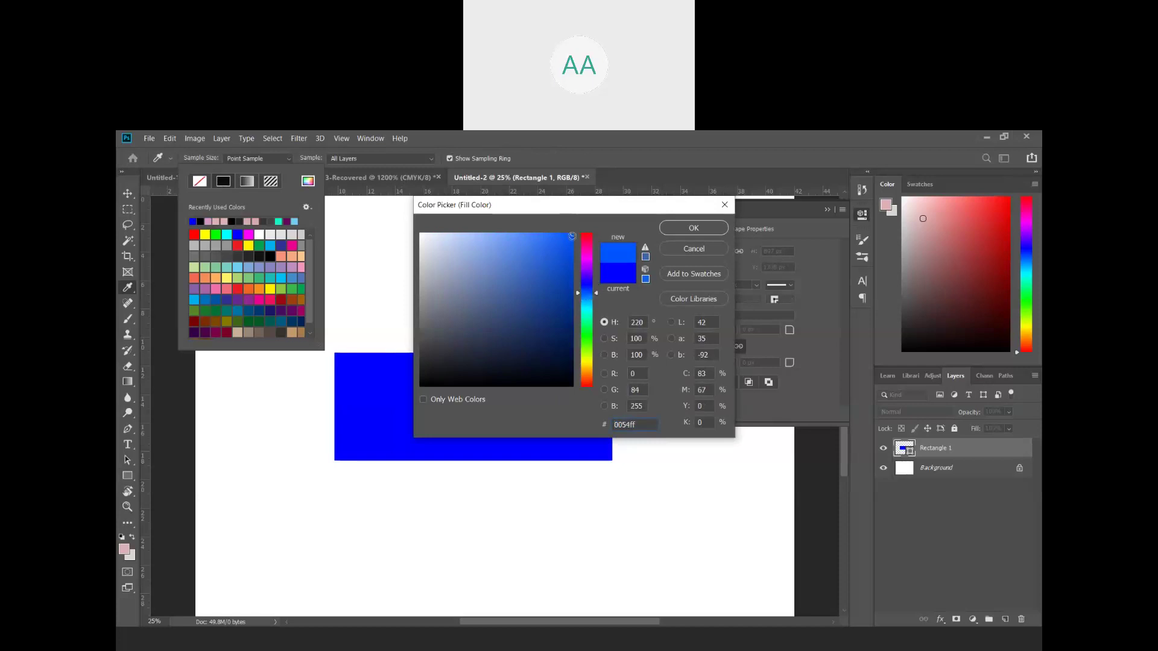
left_click(477, 276)
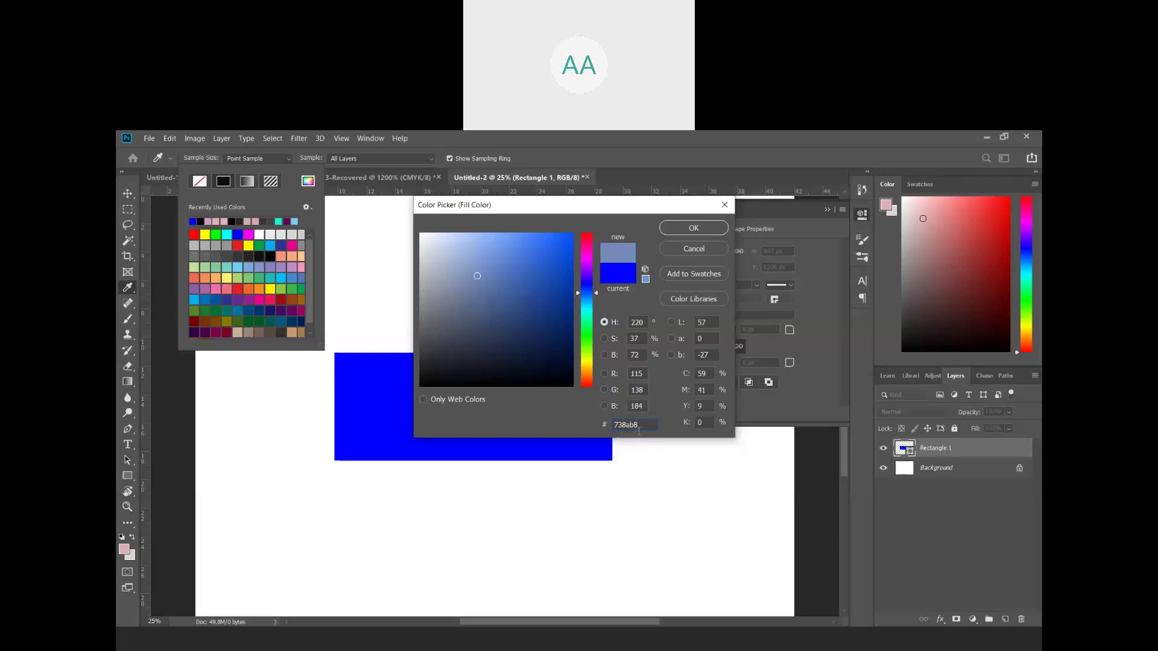
left_click_drag(581, 293, 581, 336)
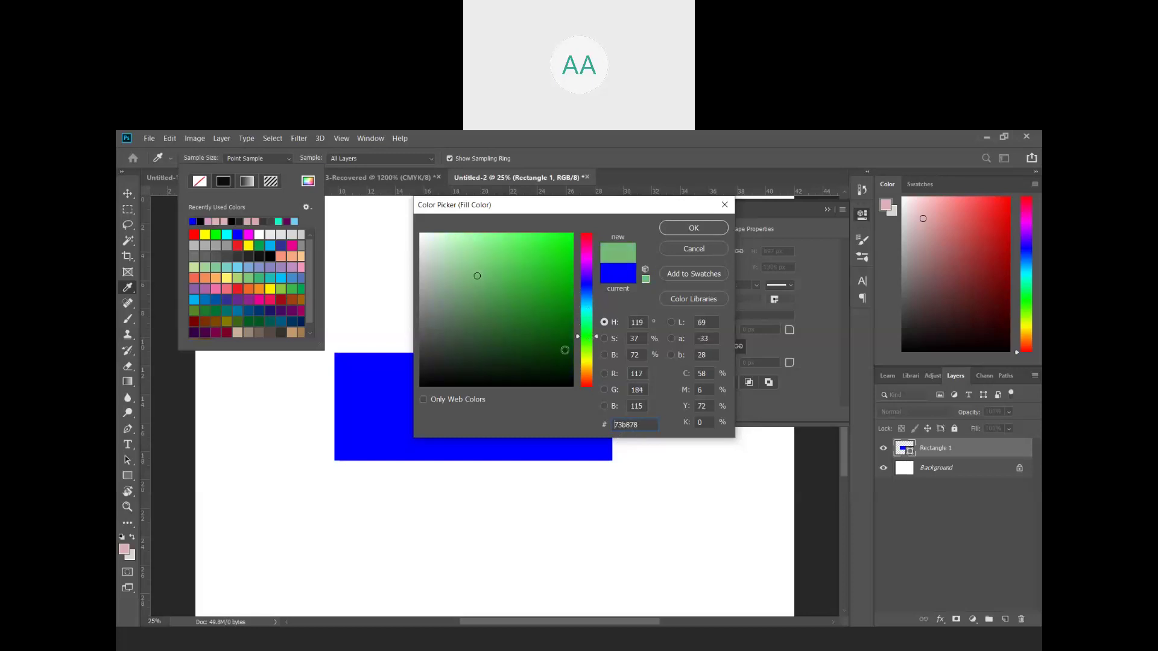
left_click(537, 319)
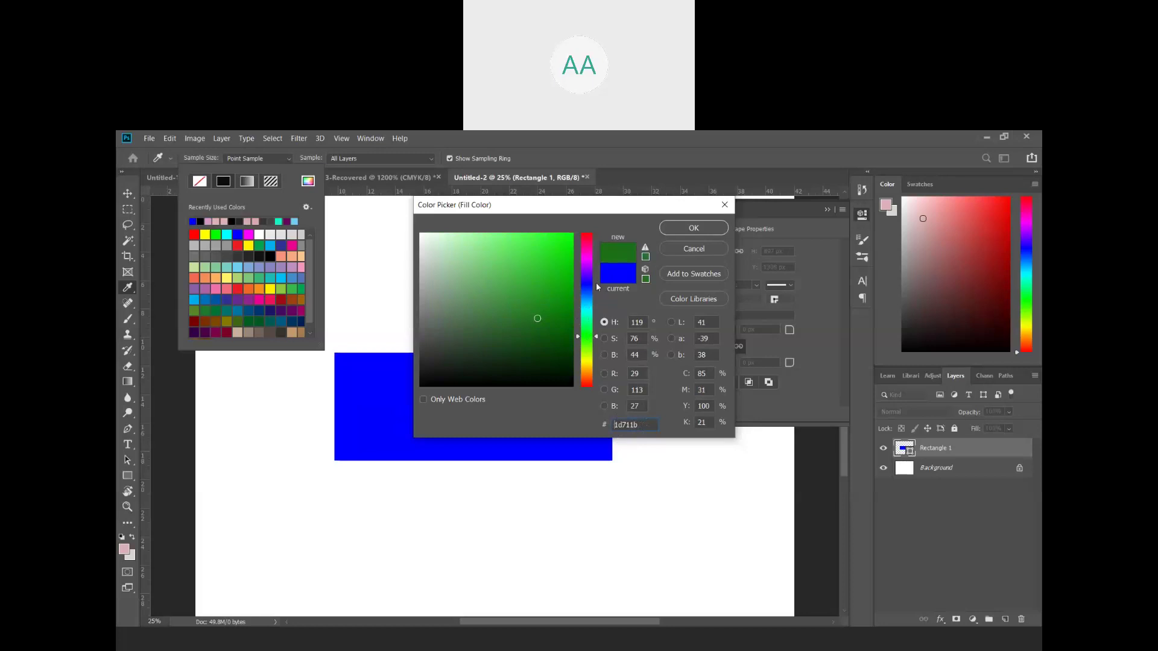
left_click_drag(584, 304, 532, 280)
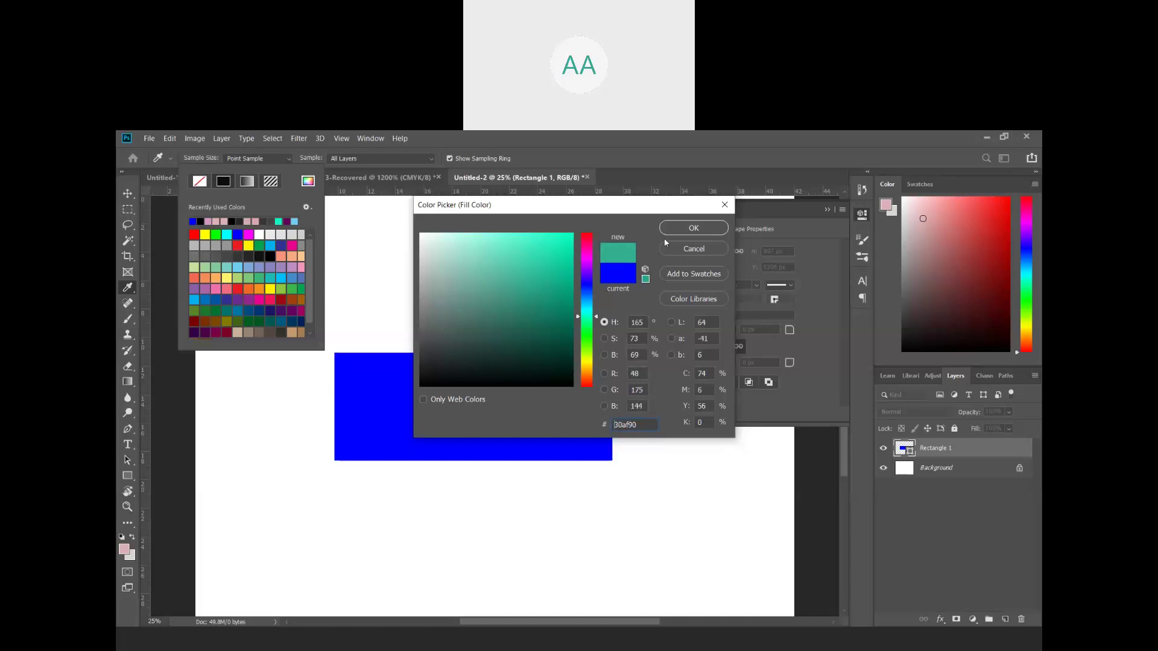
left_click(694, 228)
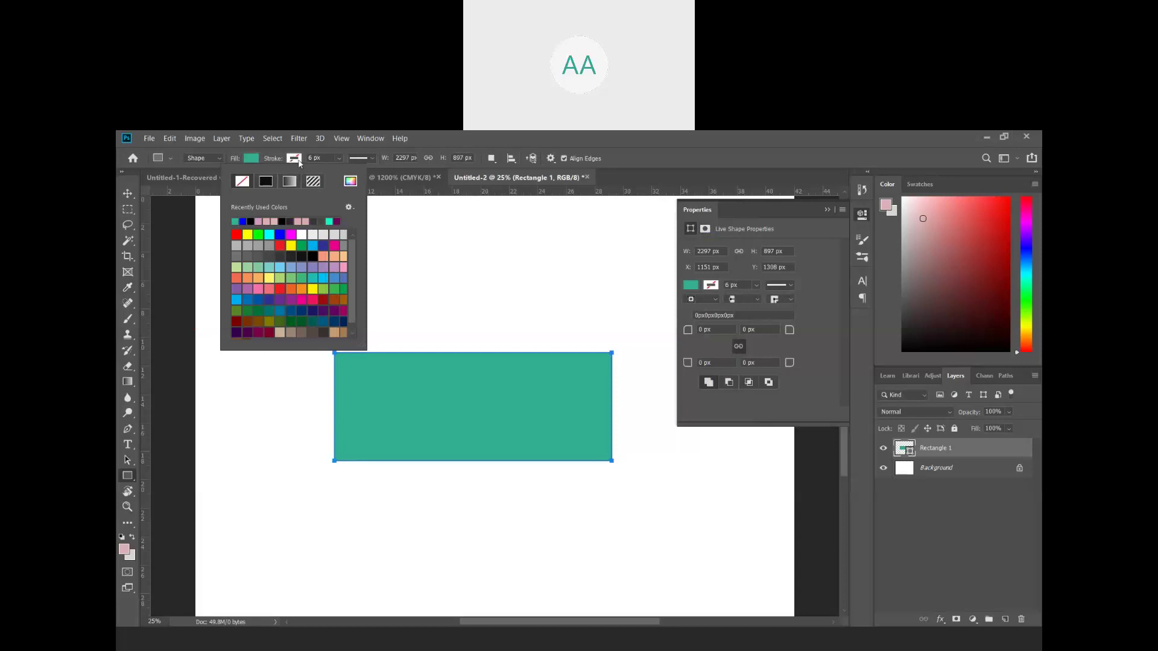
- Give the teal rectangle a near-black solid stroke from the swatches
left_click(433, 149)
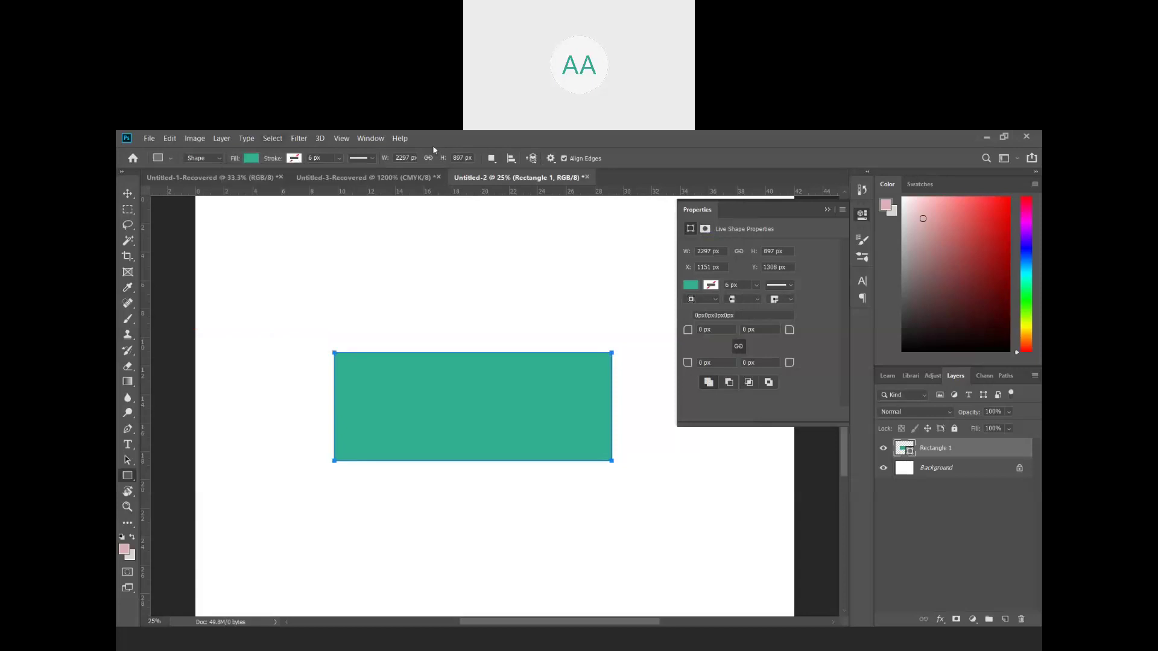
left_click(294, 159)
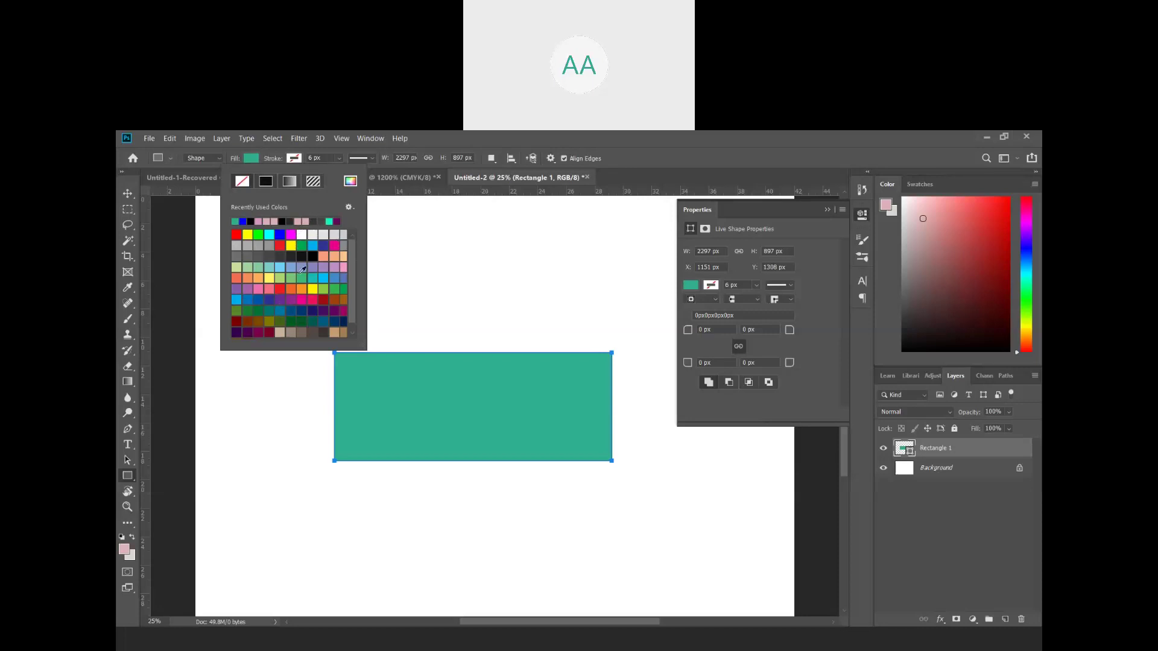
left_click(302, 256)
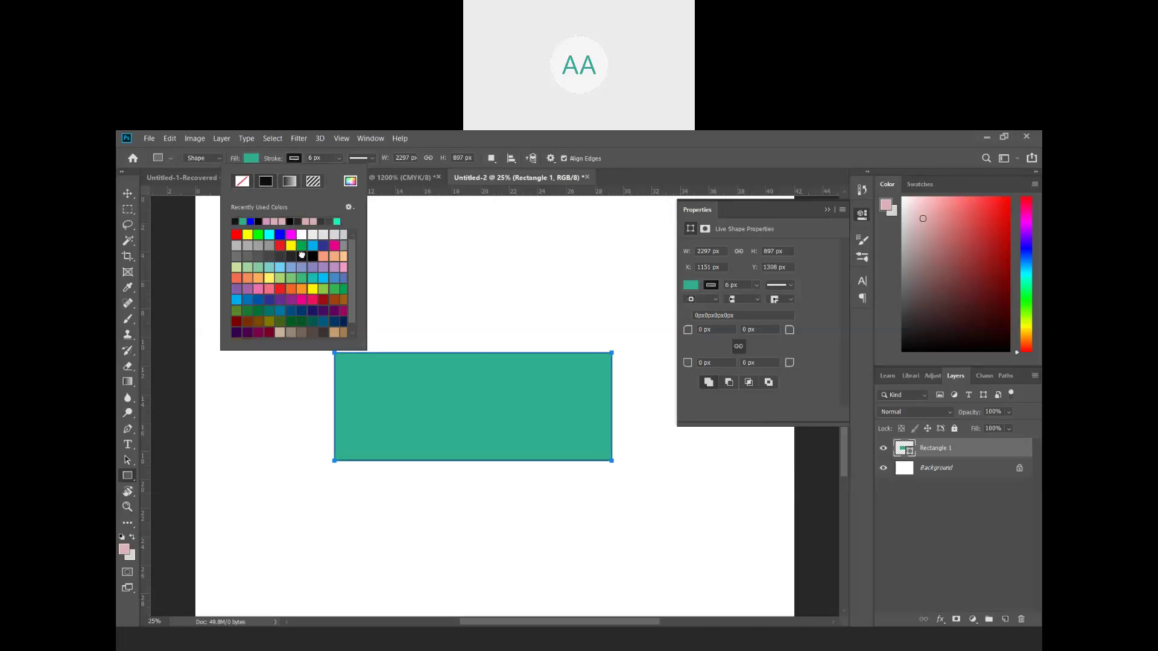
- Try out thicker outlines on the rectangle and set its stroke width to 70 px
left_click(341, 160)
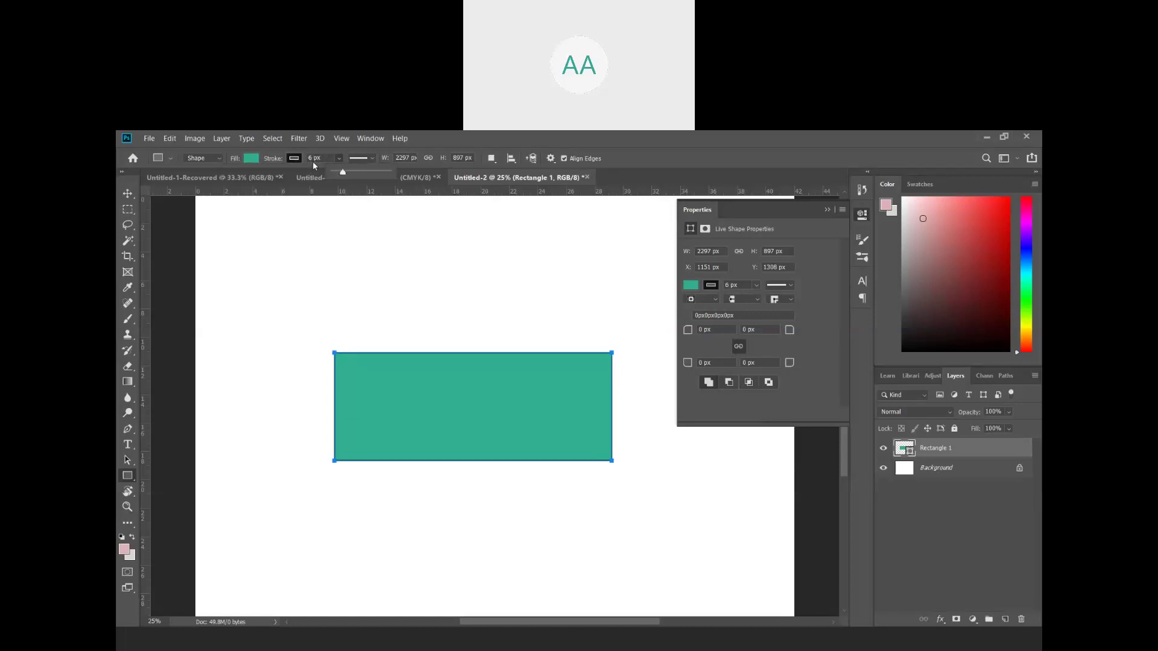
left_click_drag(349, 172, 385, 175)
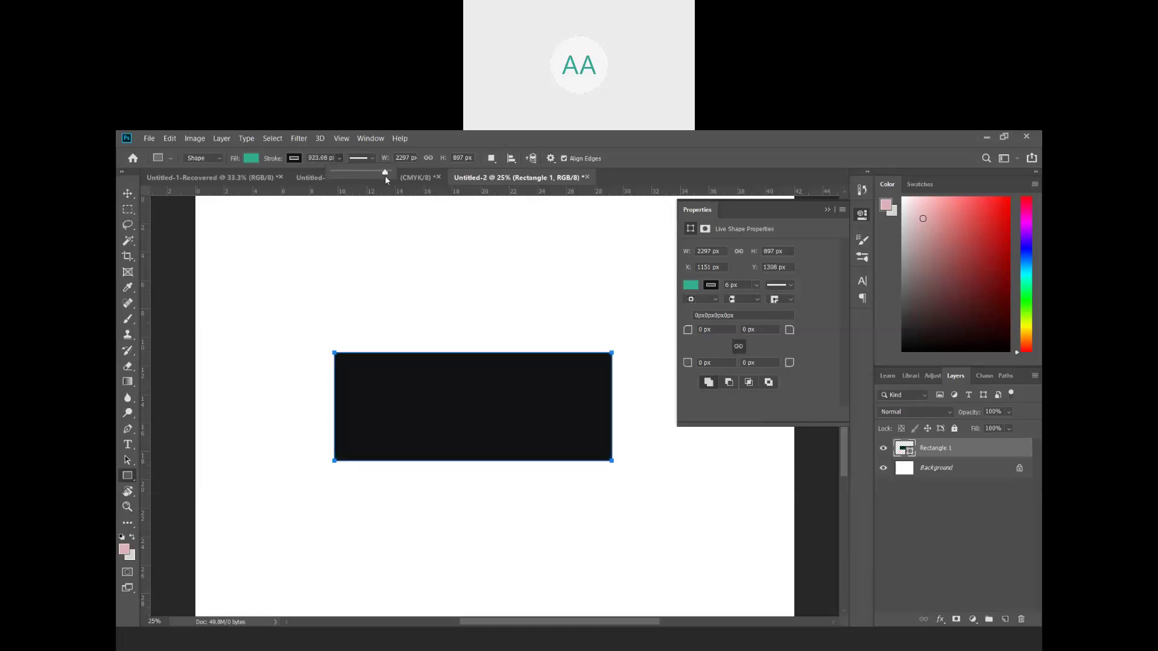
left_click(362, 174)
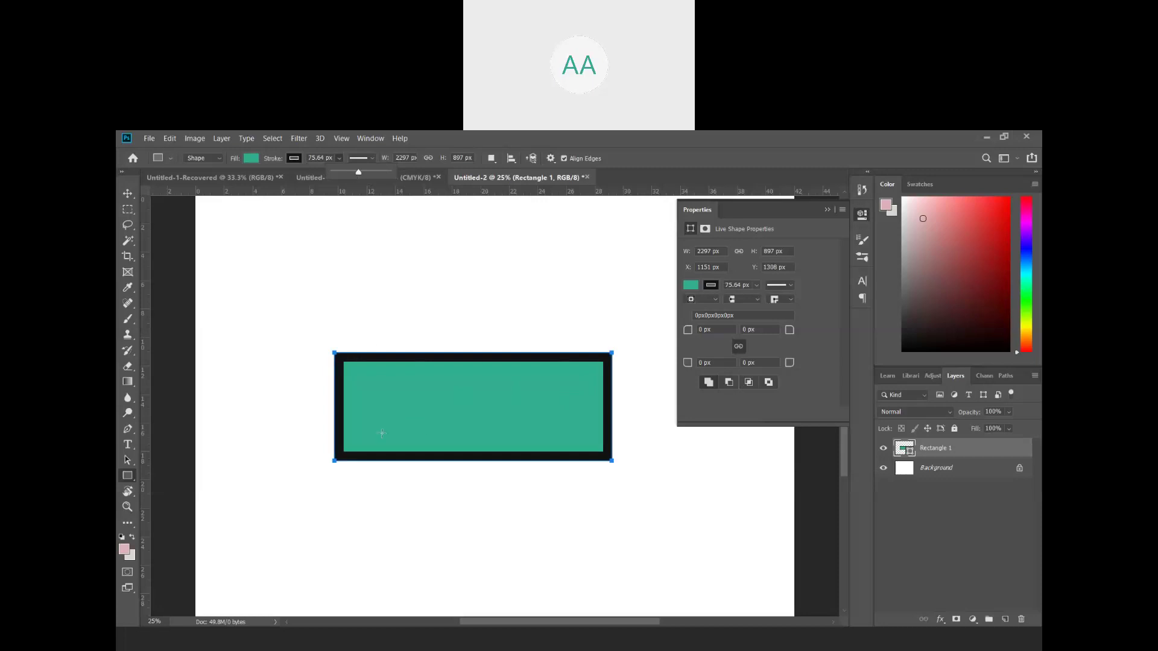
left_click(318, 159)
type("70")
key("Return")
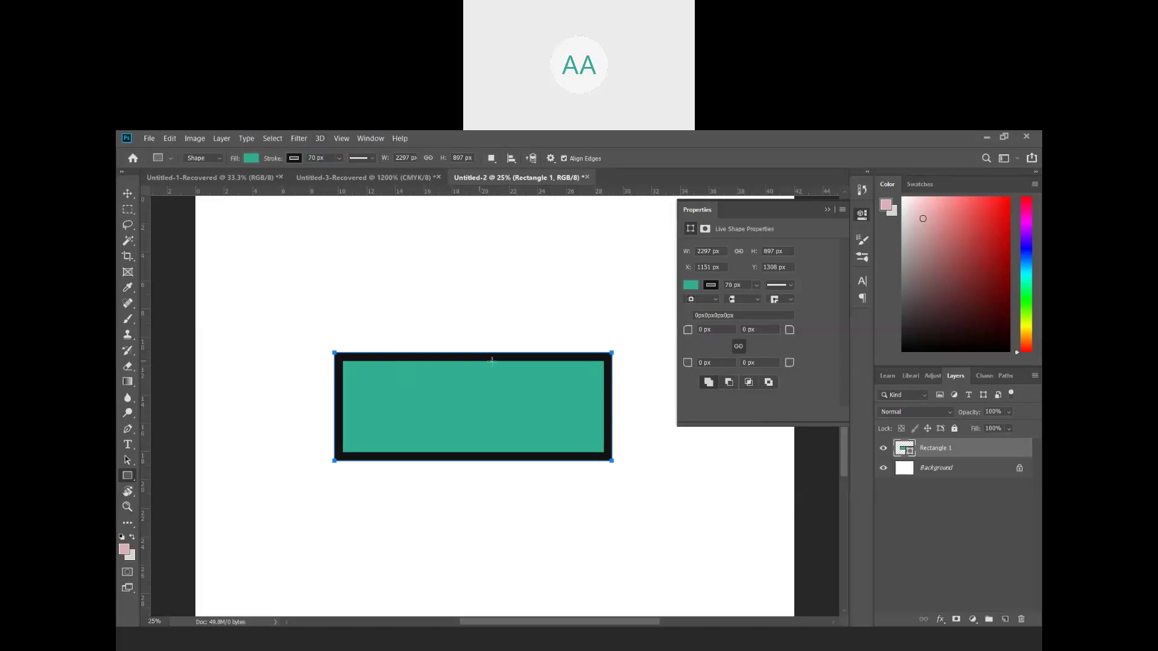
- Draw a second rectangle about 2021 by 1115 px with the same fill and stroke, overlapping the first one's upper right part
left_click(827, 210)
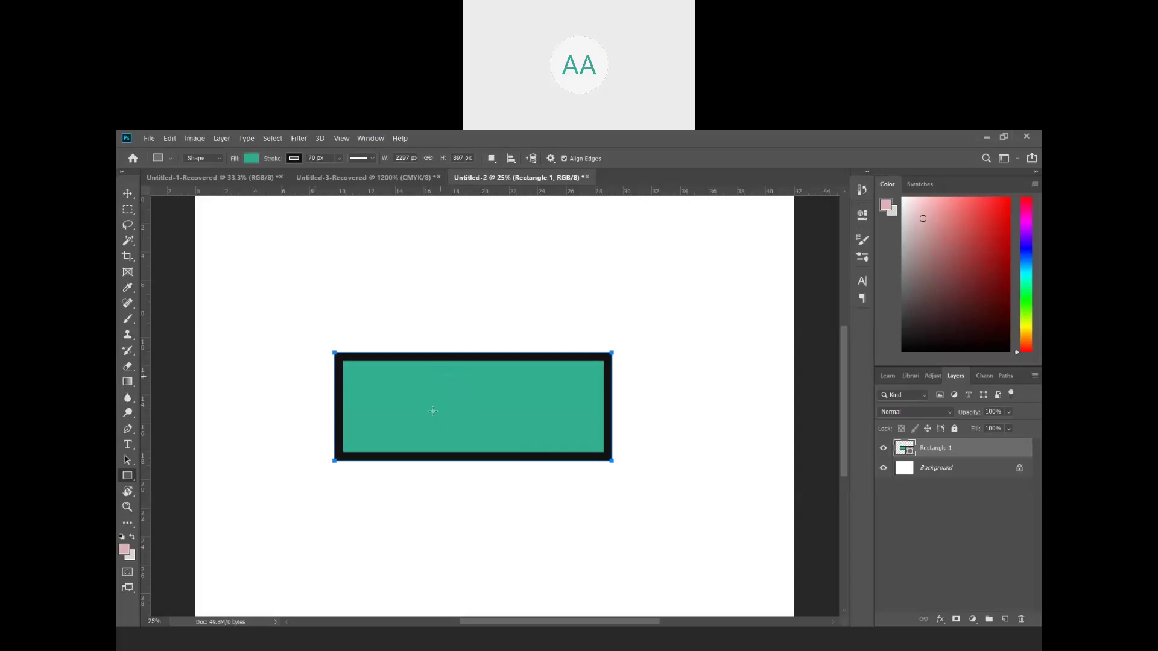
left_click_drag(432, 411, 676, 277)
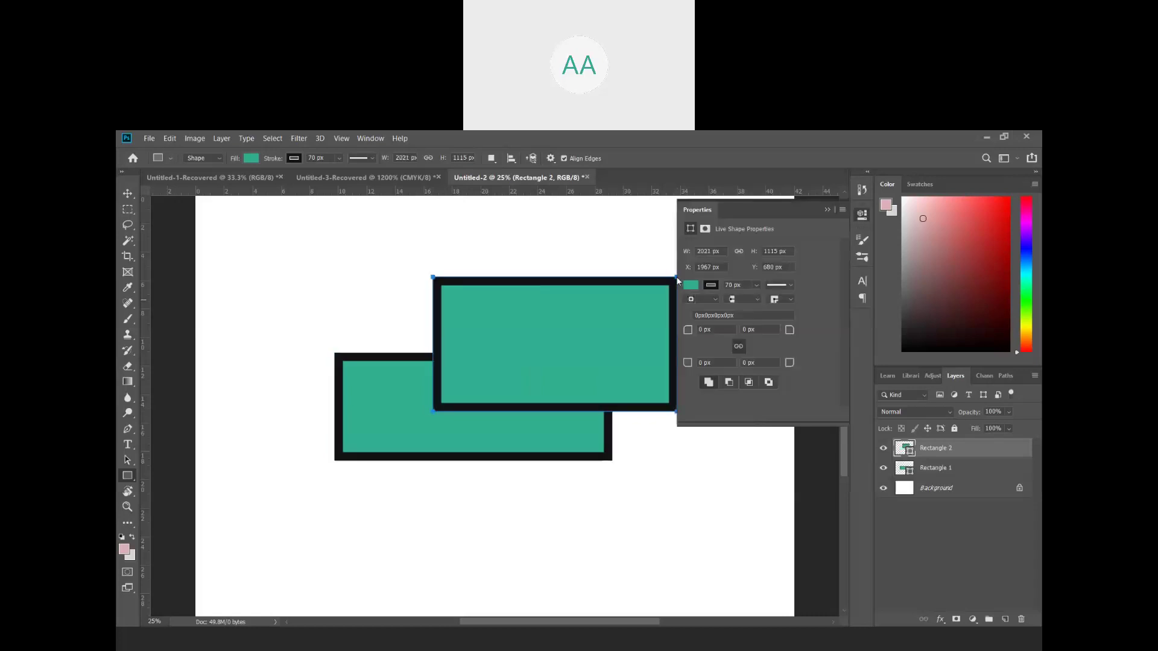
- Undo the second teal rectangle that overlaps the first one
left_click(827, 210)
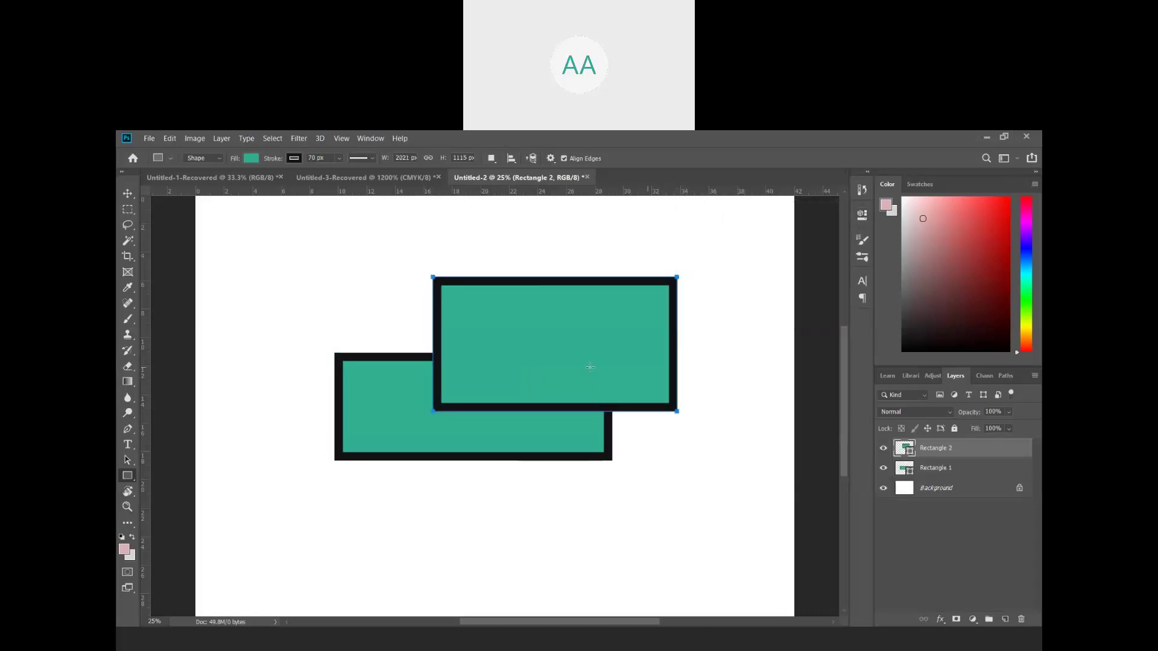
key("ctrl+z")
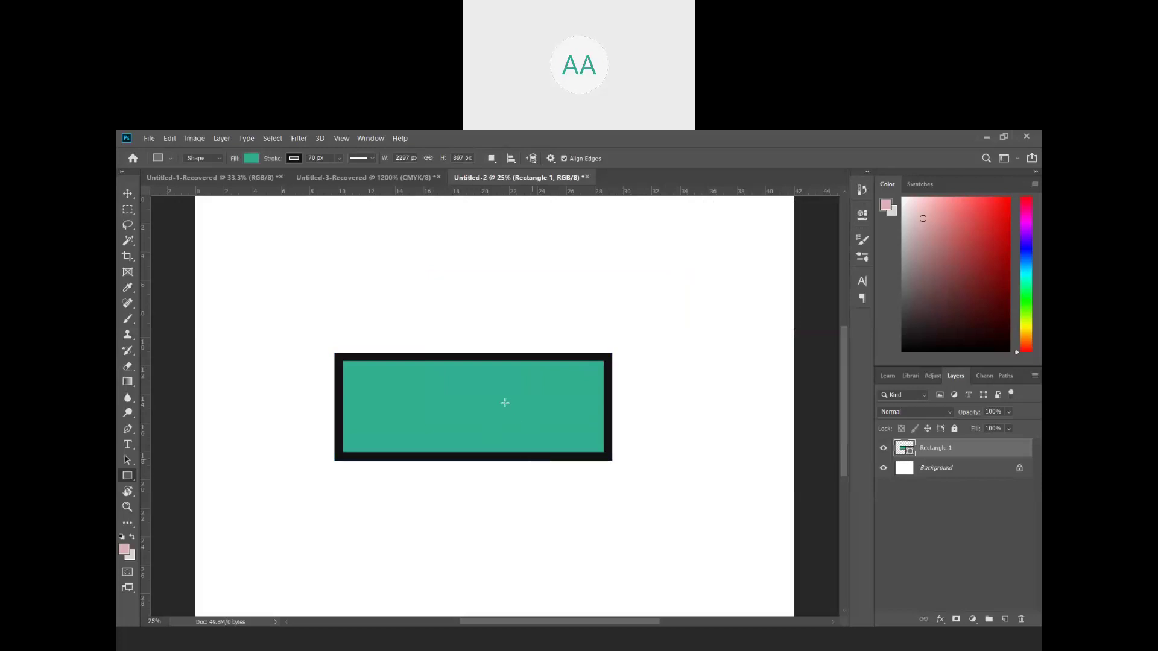
left_click_drag(505, 400, 839, 399)
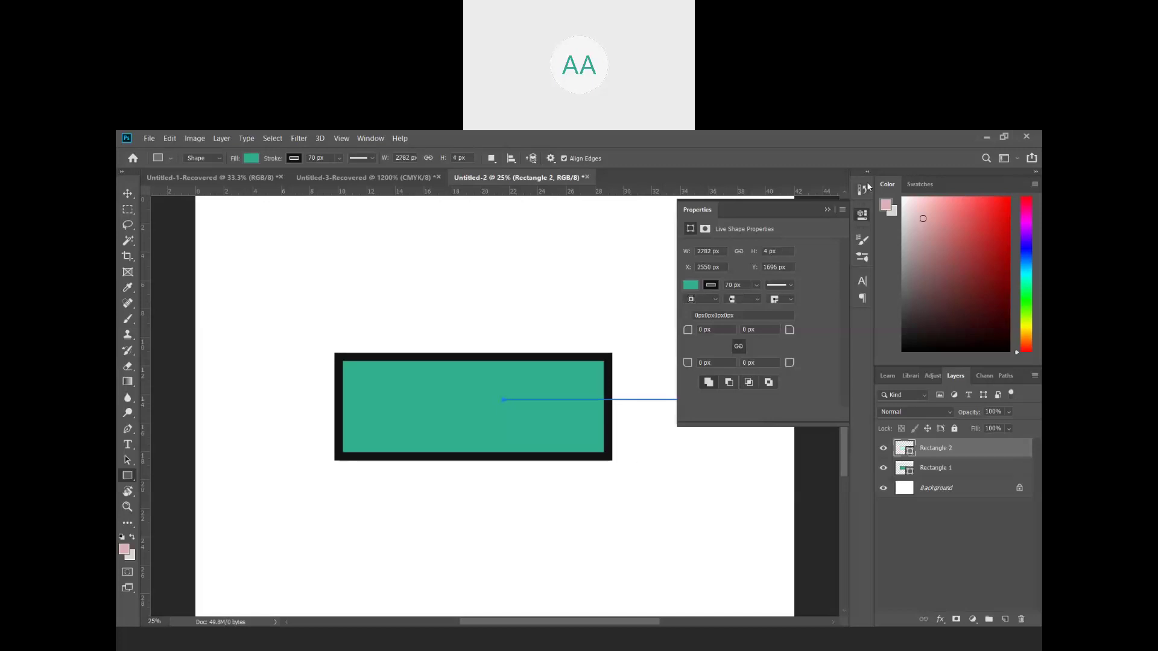
left_click(826, 210)
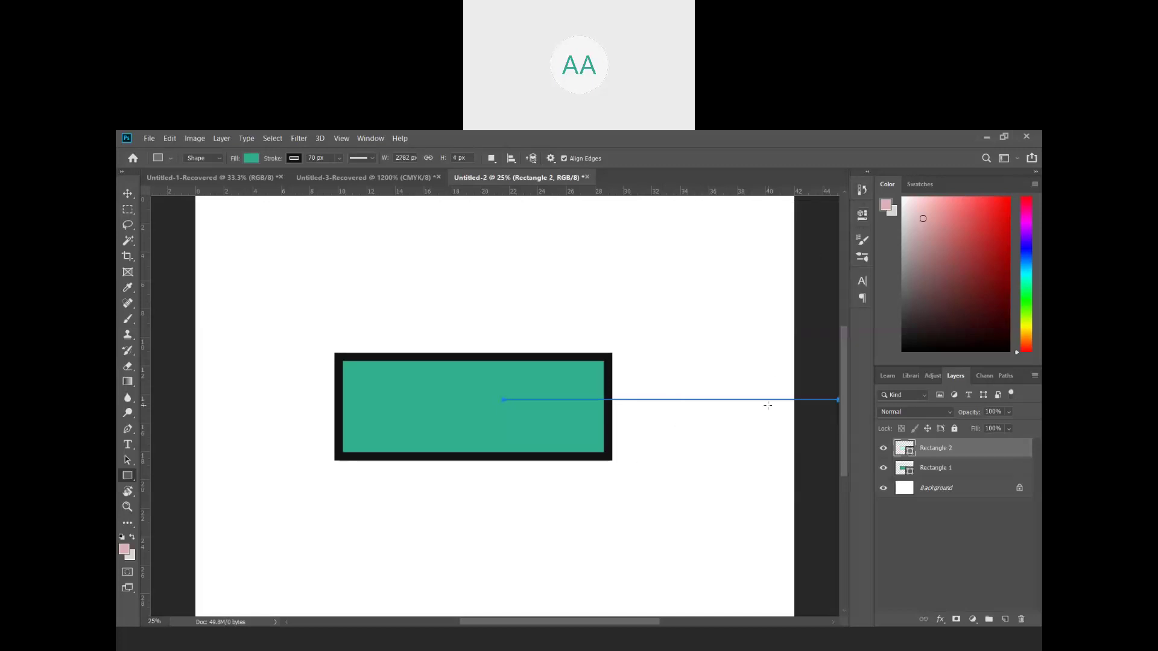
key("ctrl+z")
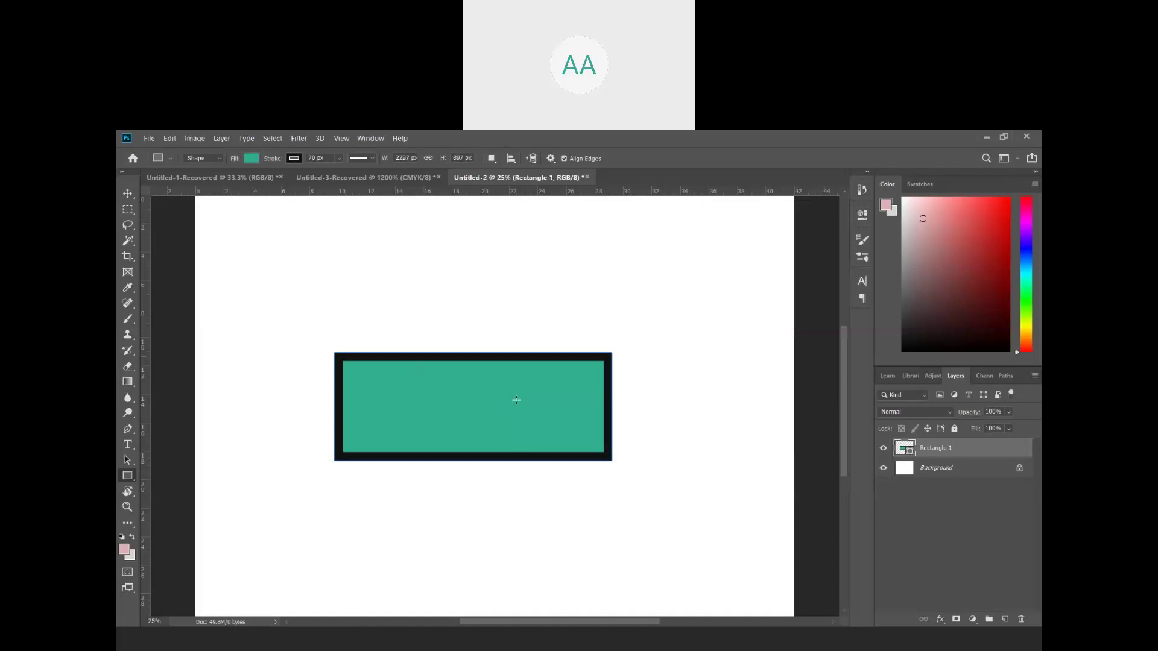
- Move the teal rectangle around the canvas with the Move tool, placing it slightly left of and below its original position
left_click(128, 196)
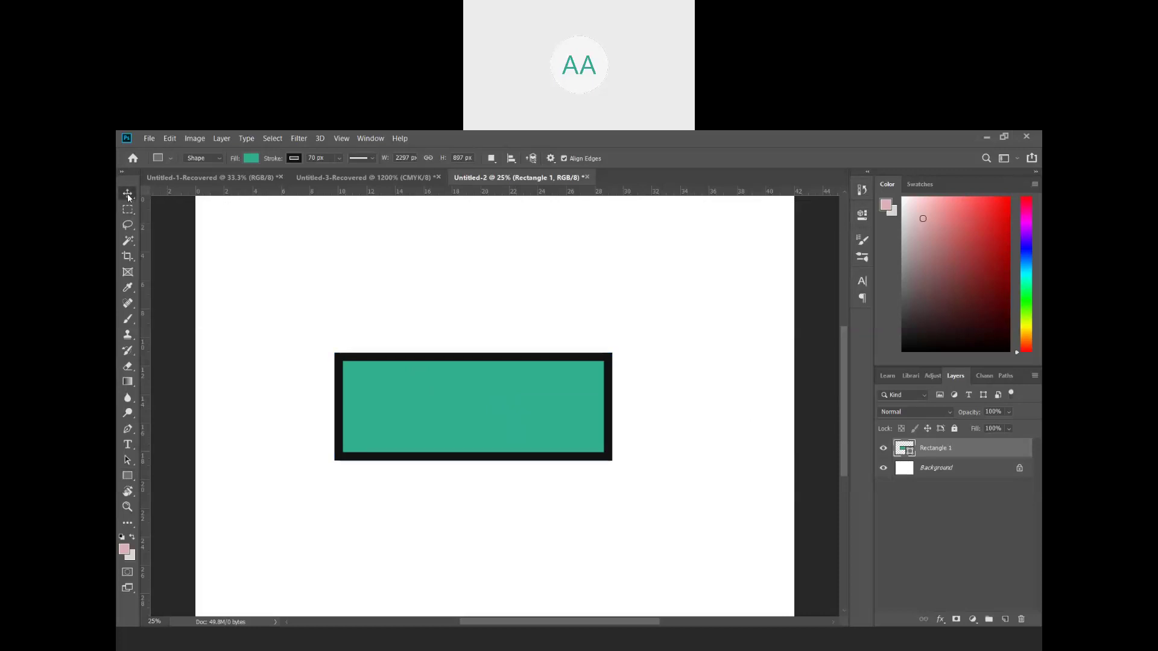
left_click_drag(393, 395, 420, 388)
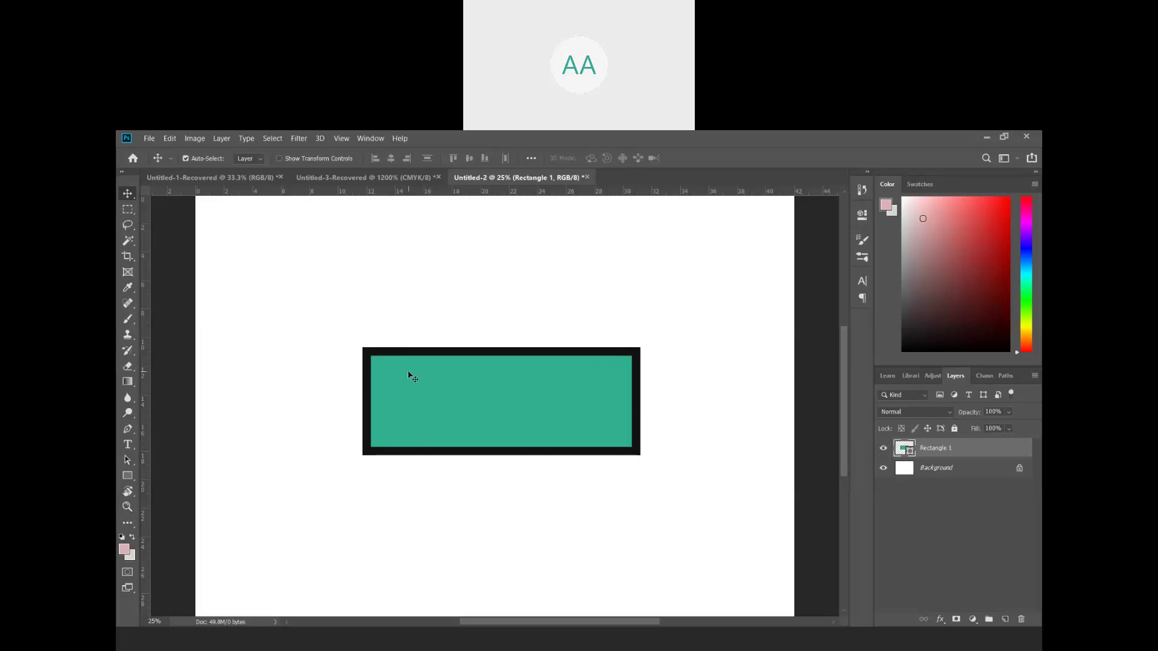
left_click_drag(409, 372, 339, 403)
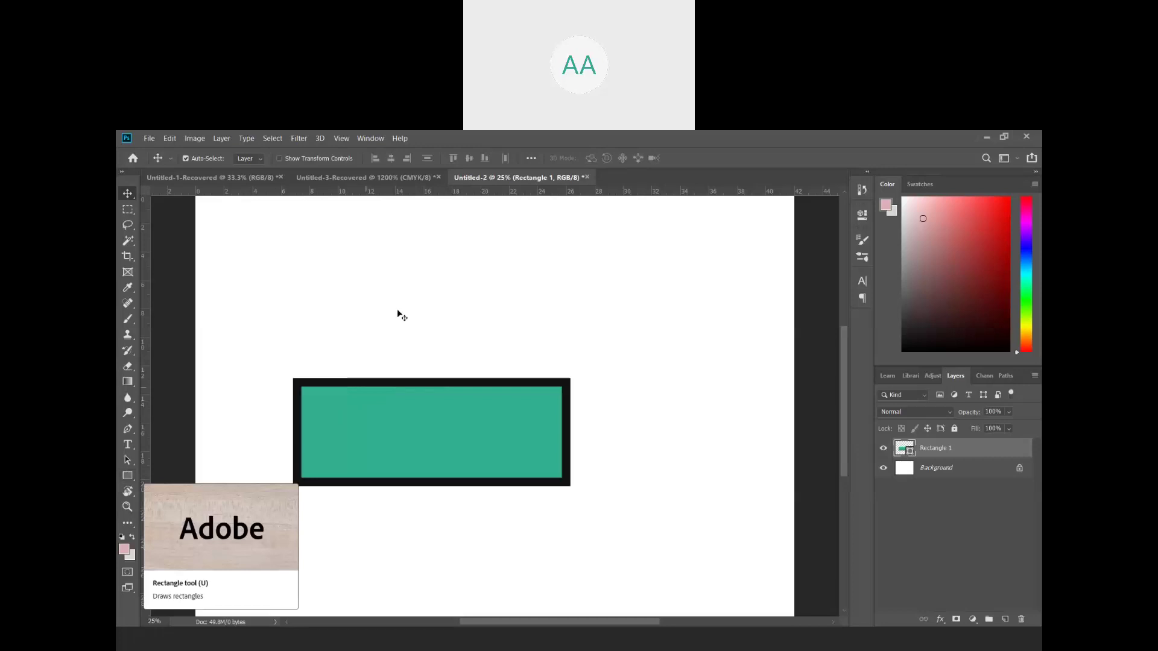
- Deselect the teal rectangle and create a new 700 by 700 px rectangle over its upper right corner
left_click(513, 309)
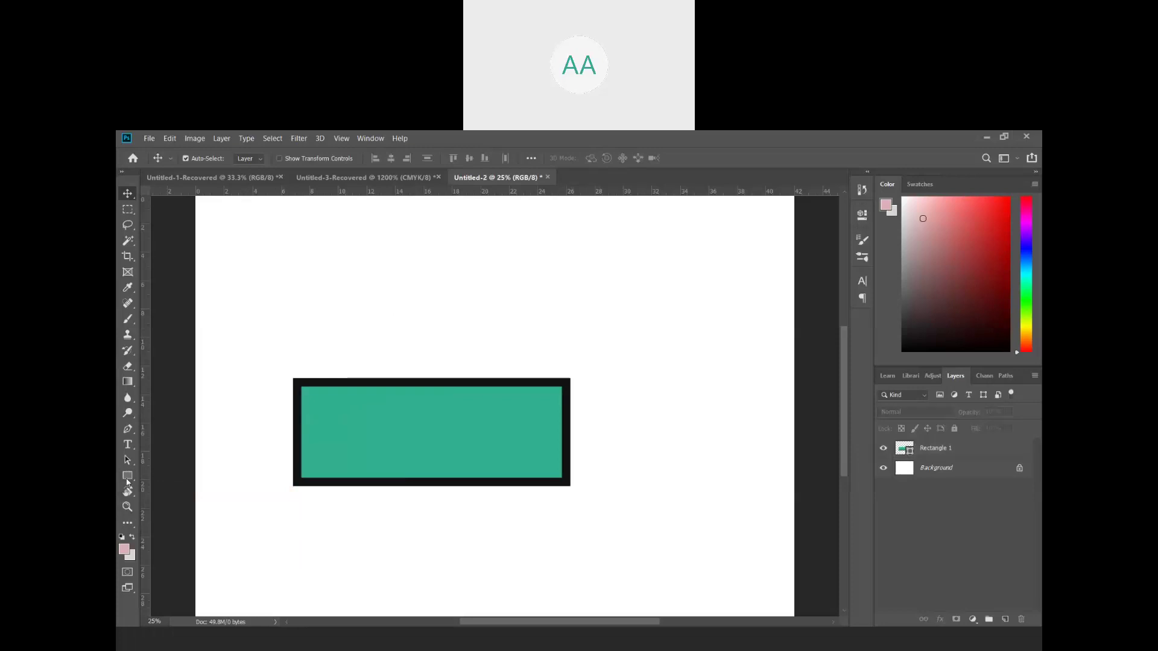
left_click(126, 476)
left_click(497, 303)
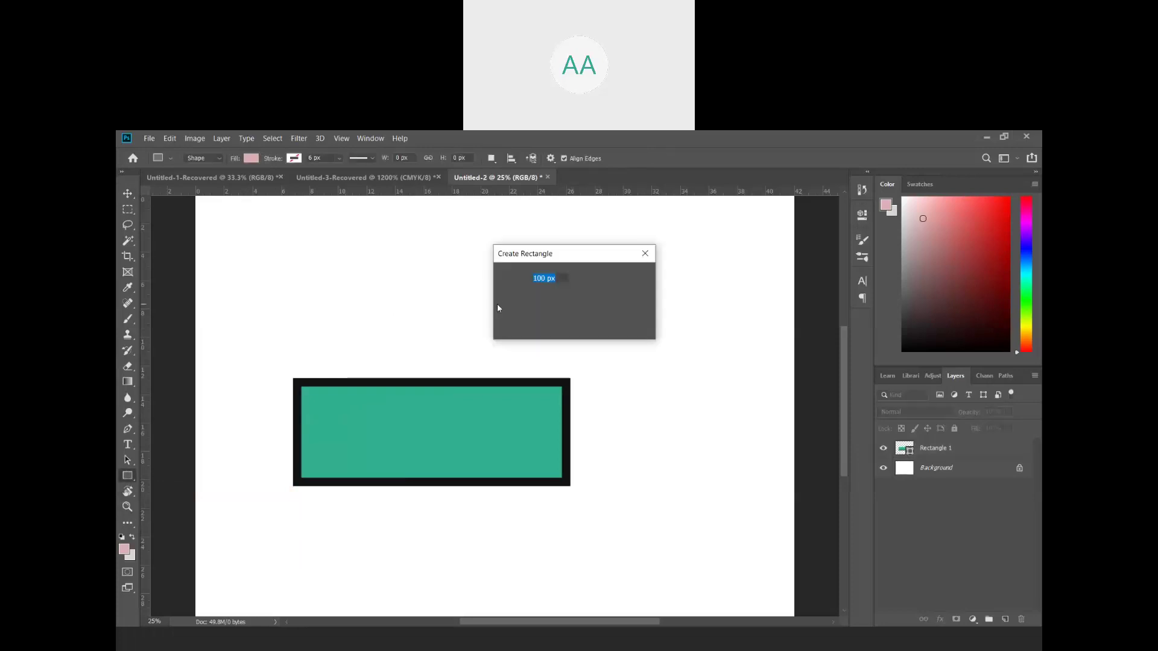
double_click(544, 278)
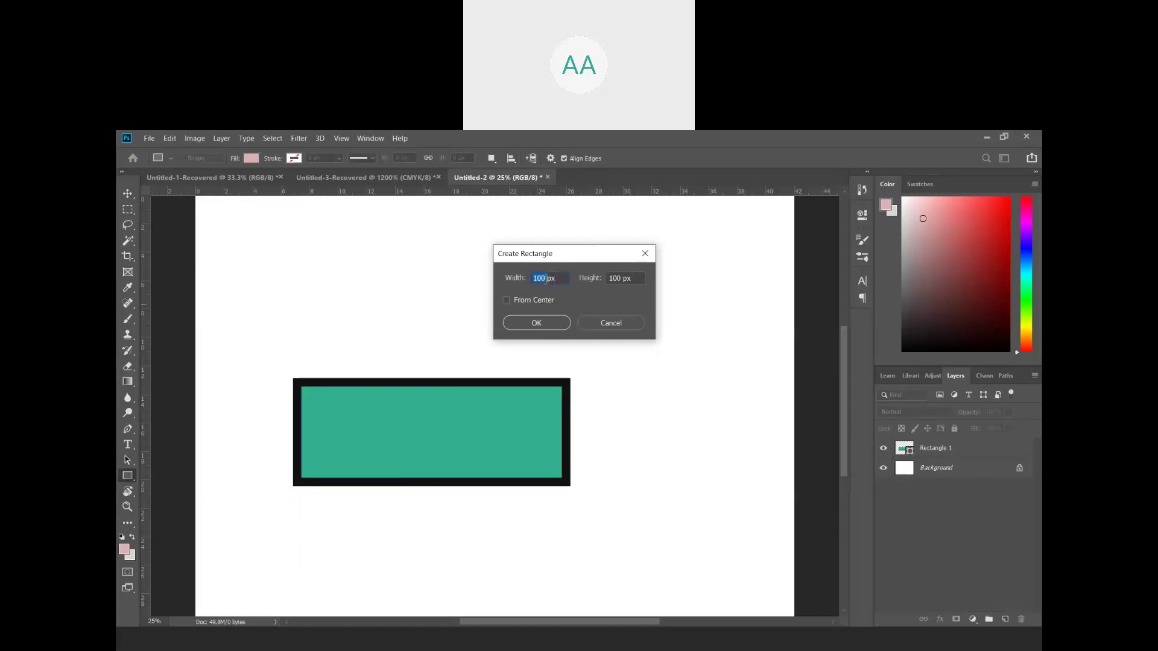
type("700")
double_click(617, 278)
type("700")
left_click(533, 324)
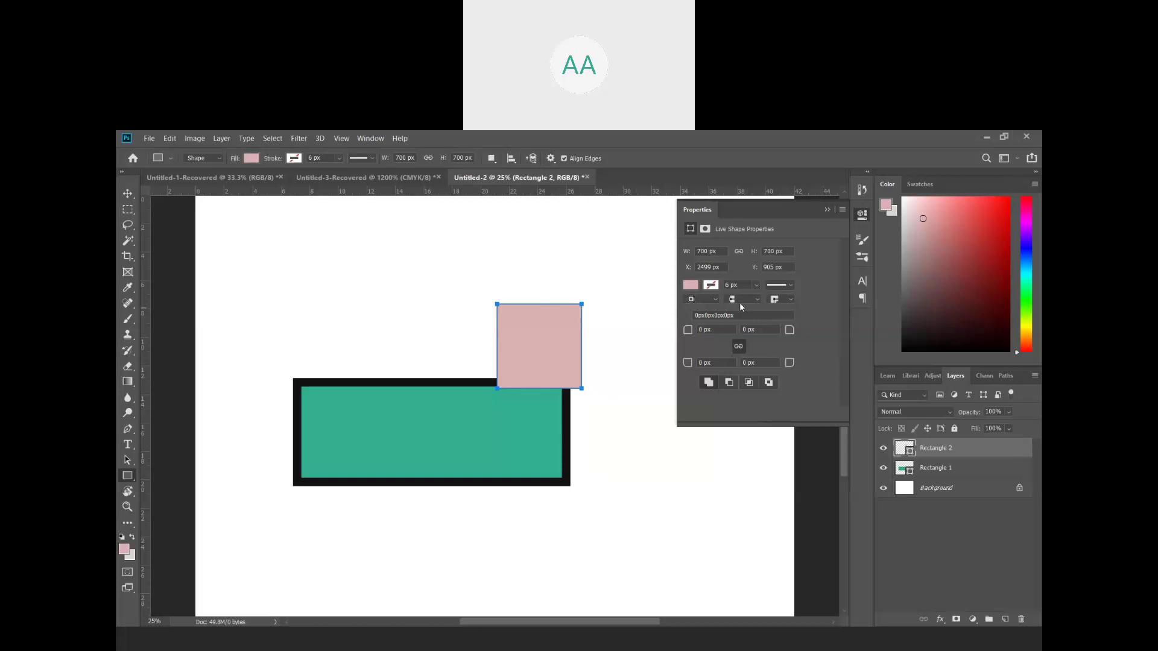
- Change the 700 px square's fill to bright cyan from the swatches
left_click(690, 285)
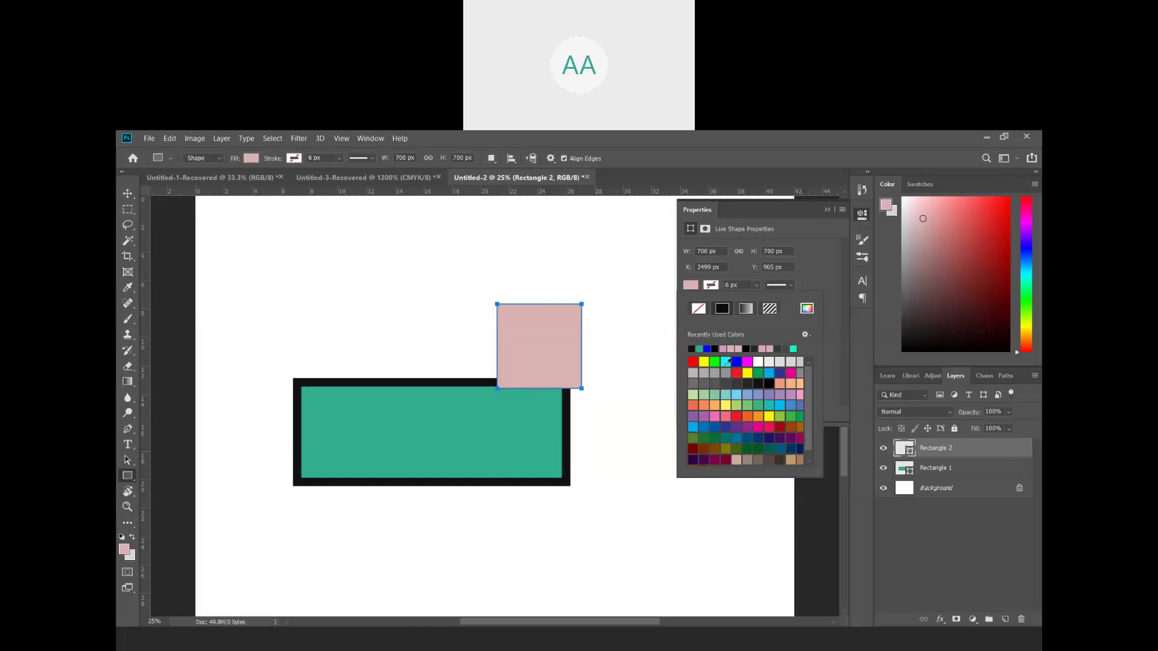
left_click(725, 363)
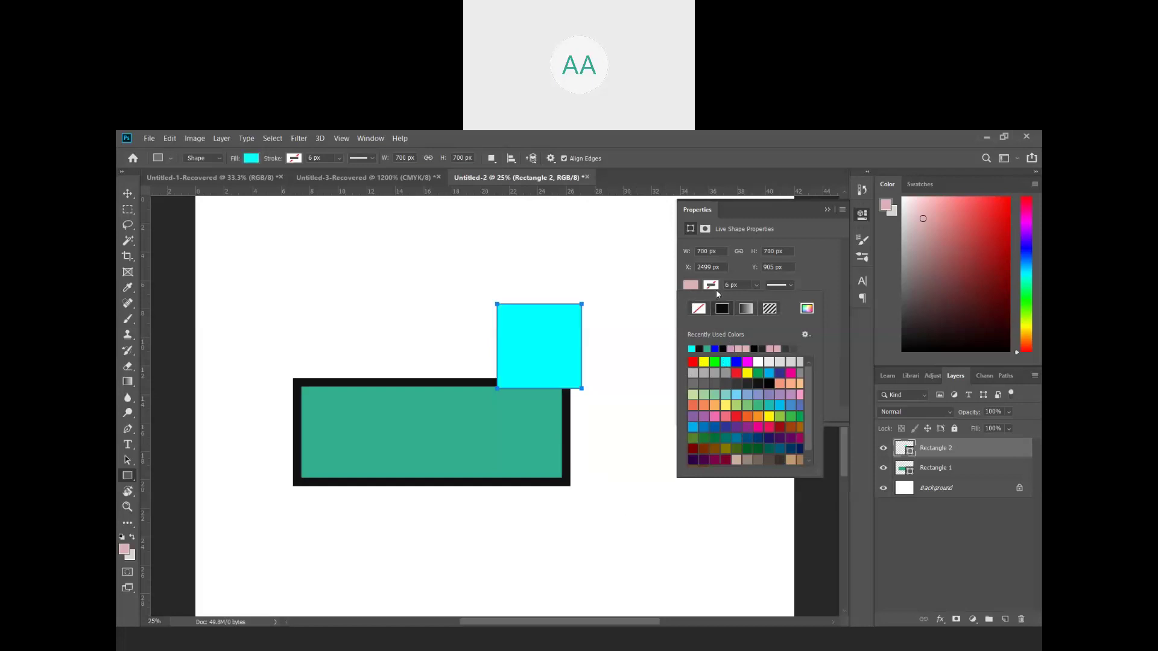
left_click(827, 209)
left_click(828, 210)
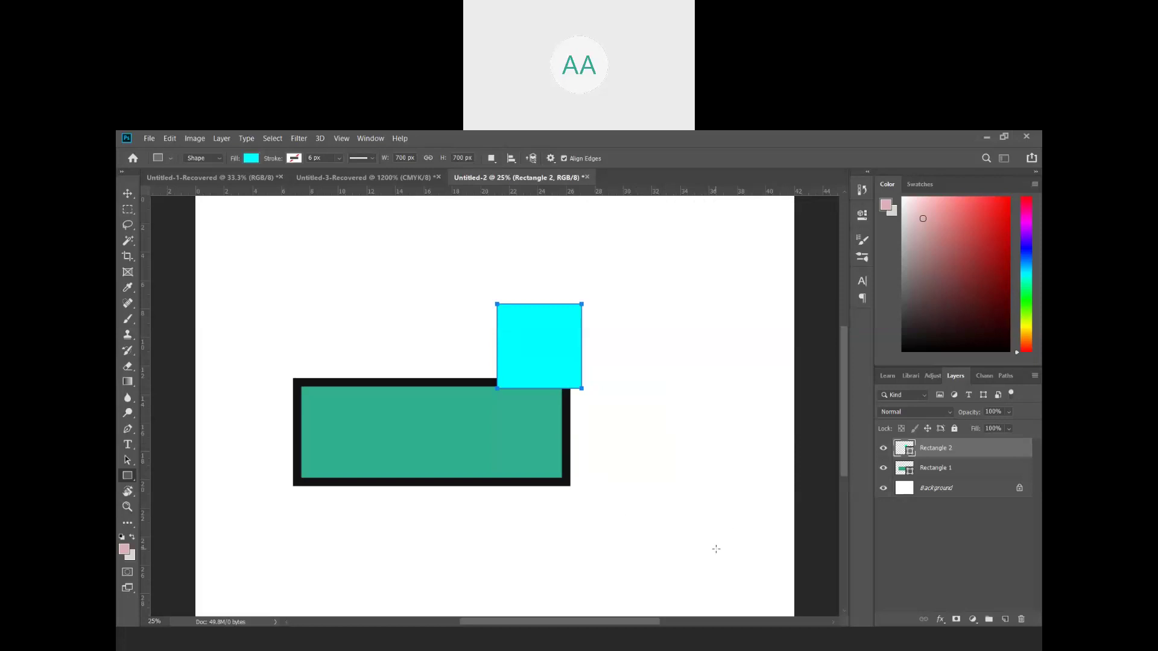
key("Return")
- Try returning the cyan square to pink and removing it from the canvas, and restore the cyan version
key("alt+BackSpace")
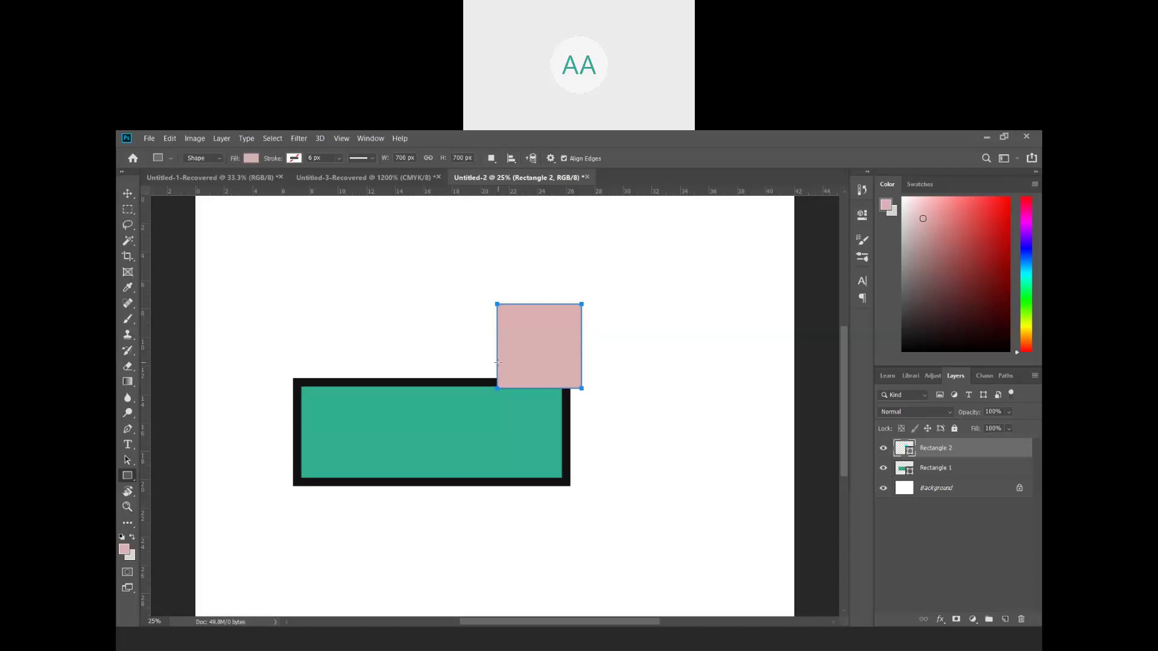
key("Delete")
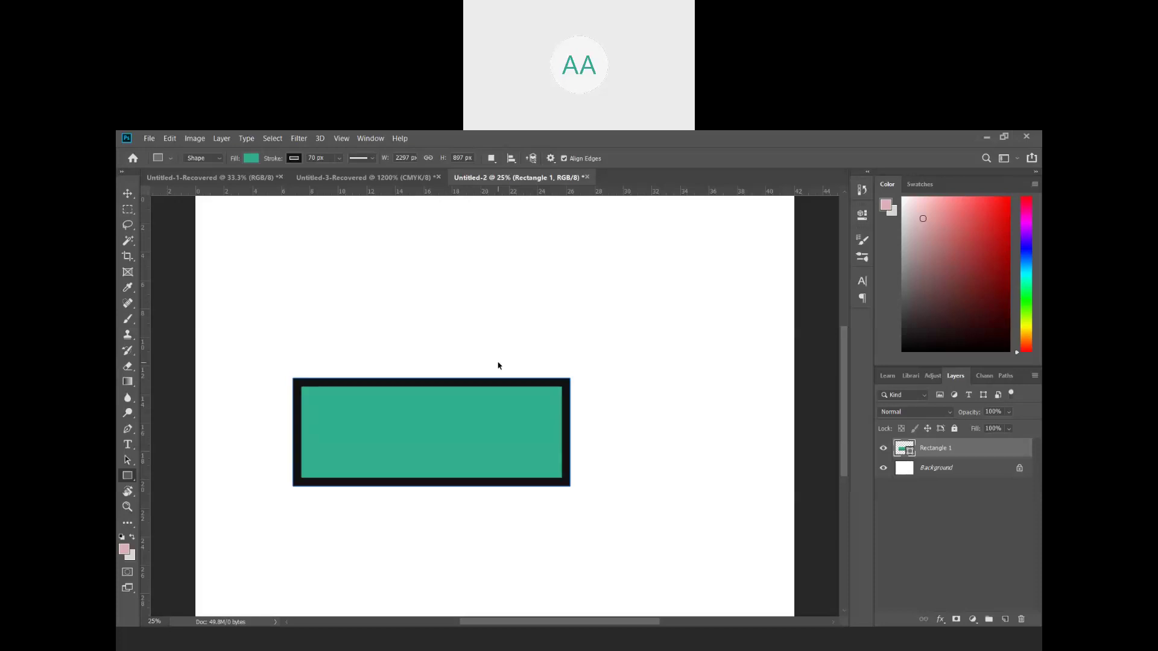
left_click(498, 366)
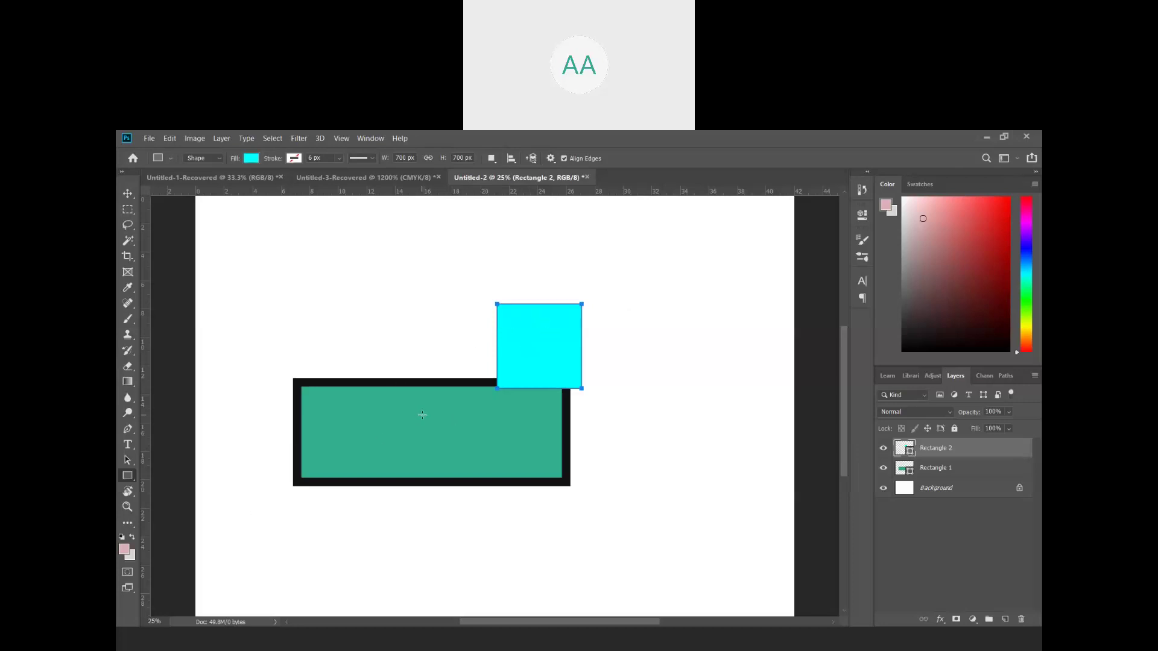
key("Return")
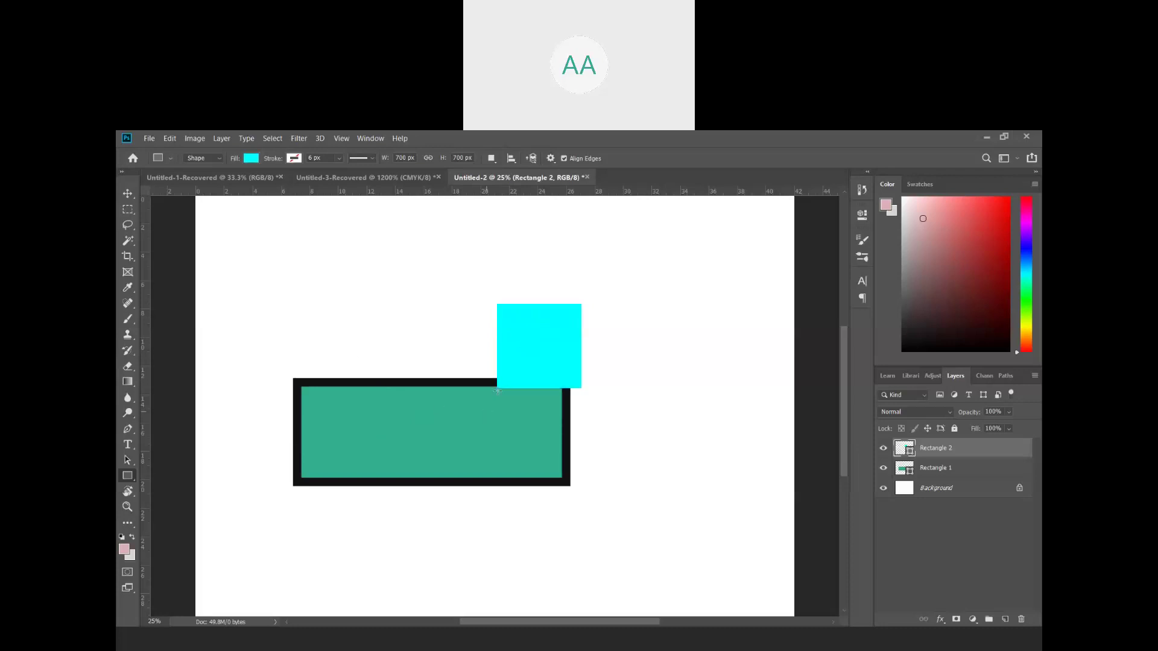
- Delete the teal rectangle and toggle the deletion with undo and redo, ending with the rectangle restored
left_click(127, 192)
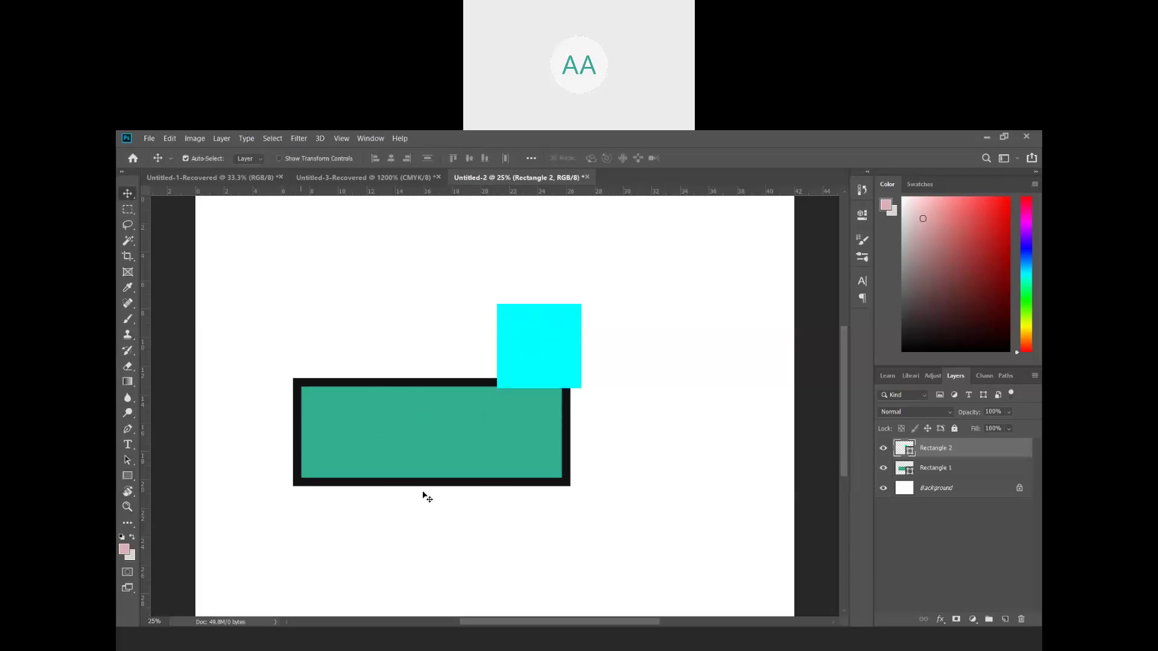
left_click(428, 447)
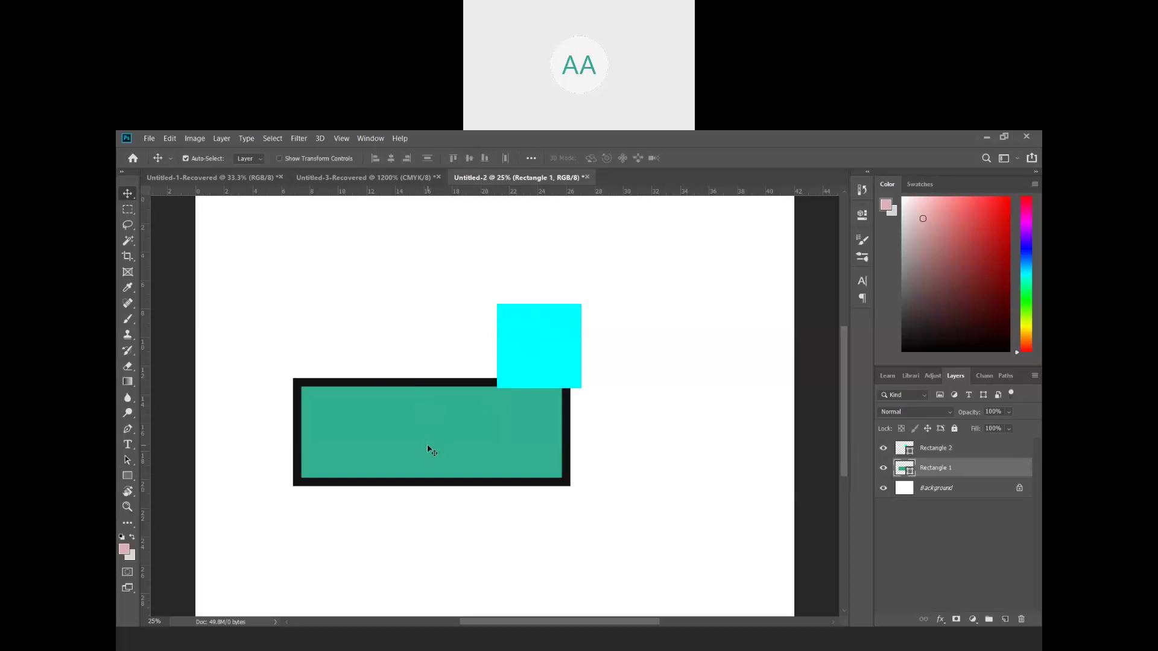
key("Delete")
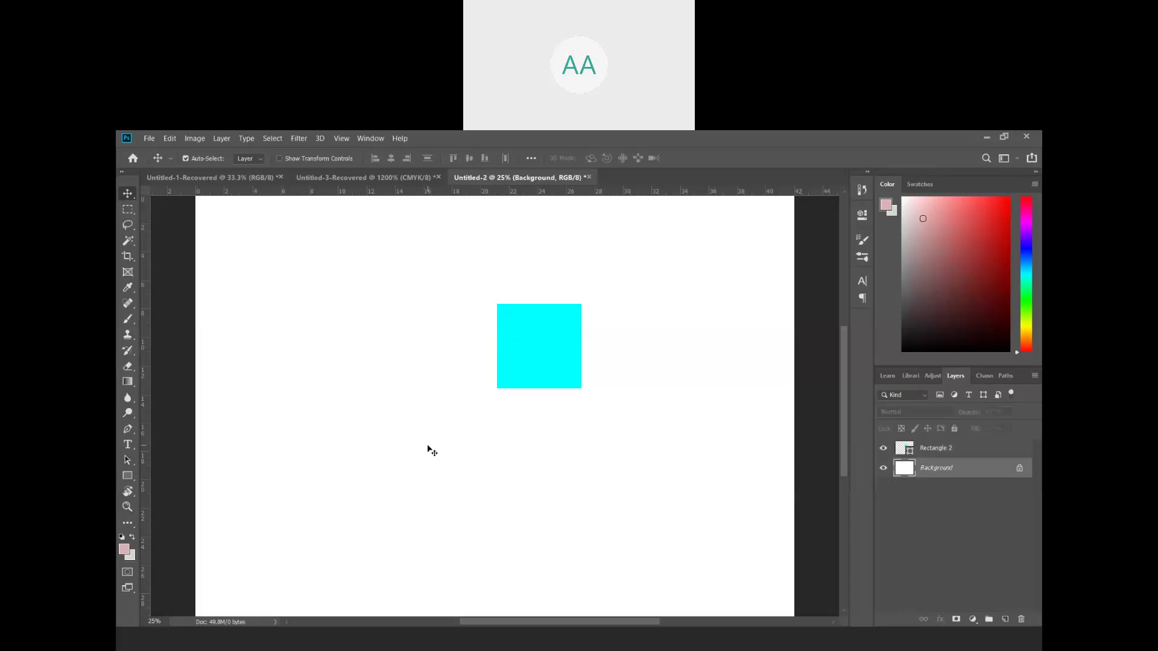
key("ctrl+z")
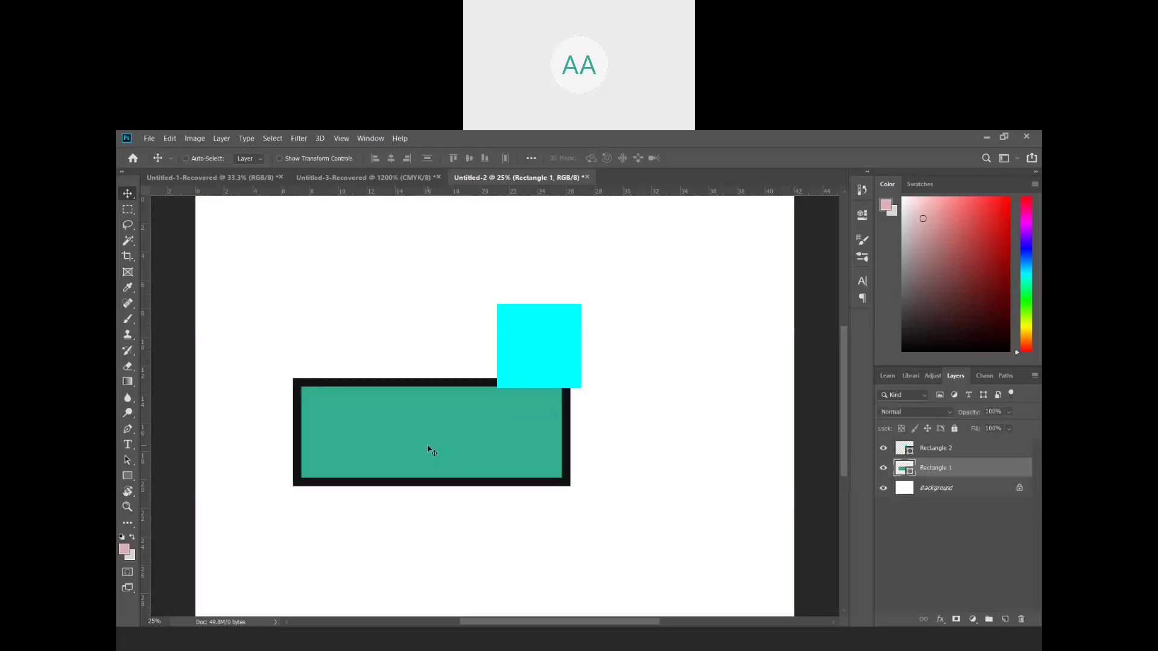
key("ctrl+shift+z")
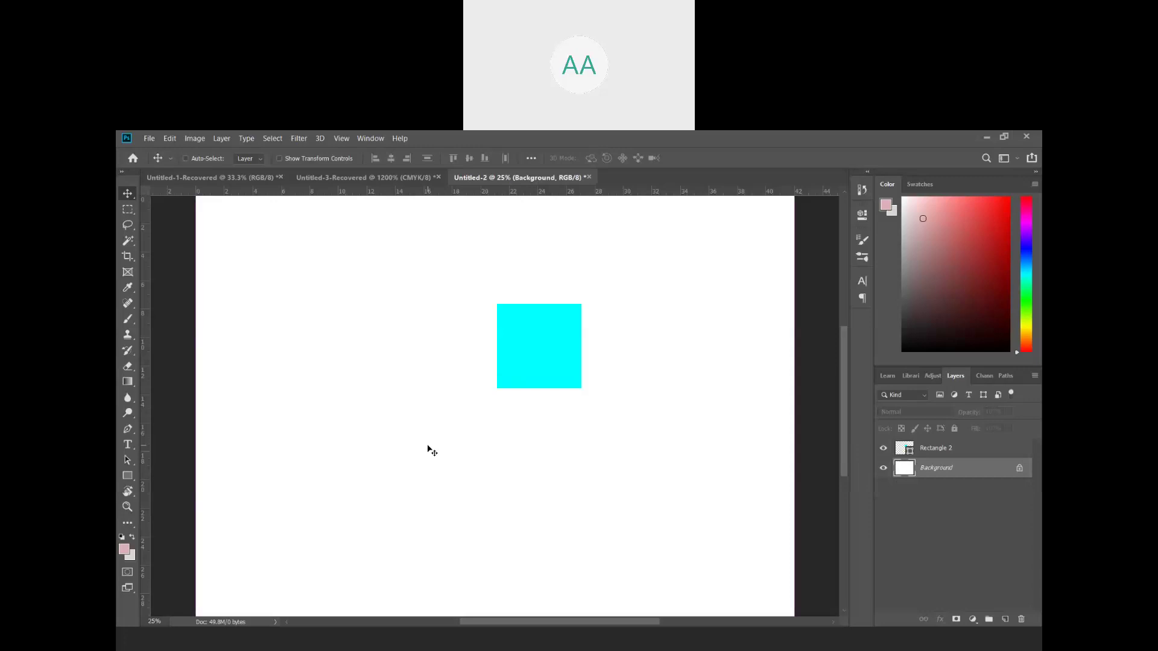
key("ctrl+z")
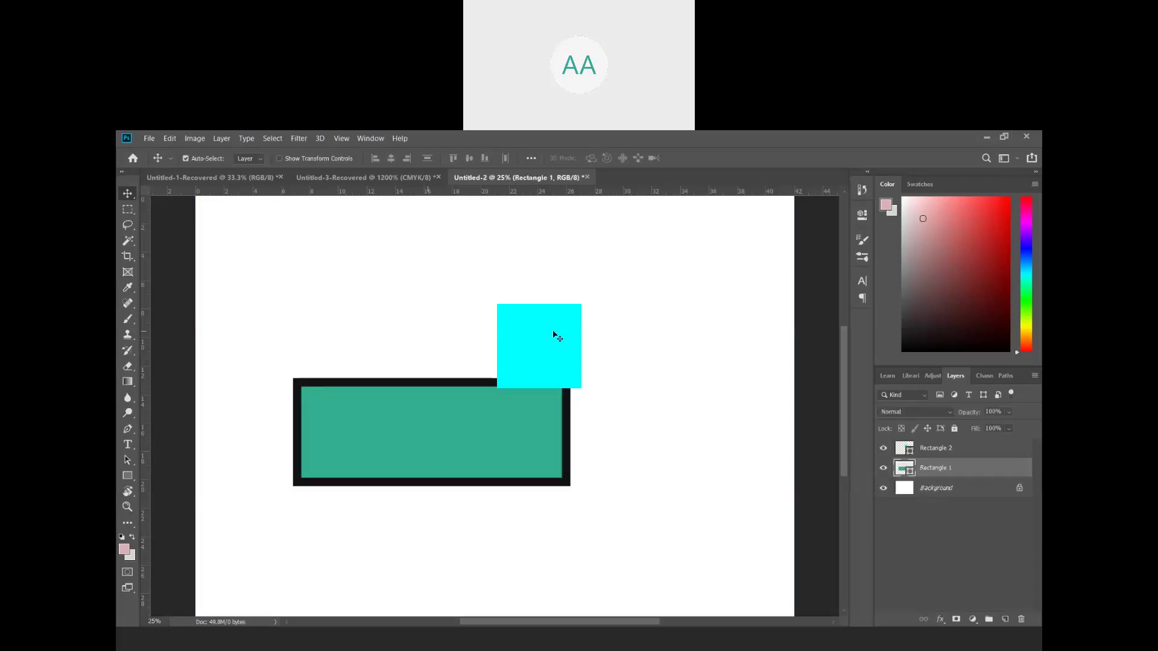
- Delete the cyan square and move the teal rectangle into the upper left part of the canvas
left_click_drag(559, 334, 567, 362)
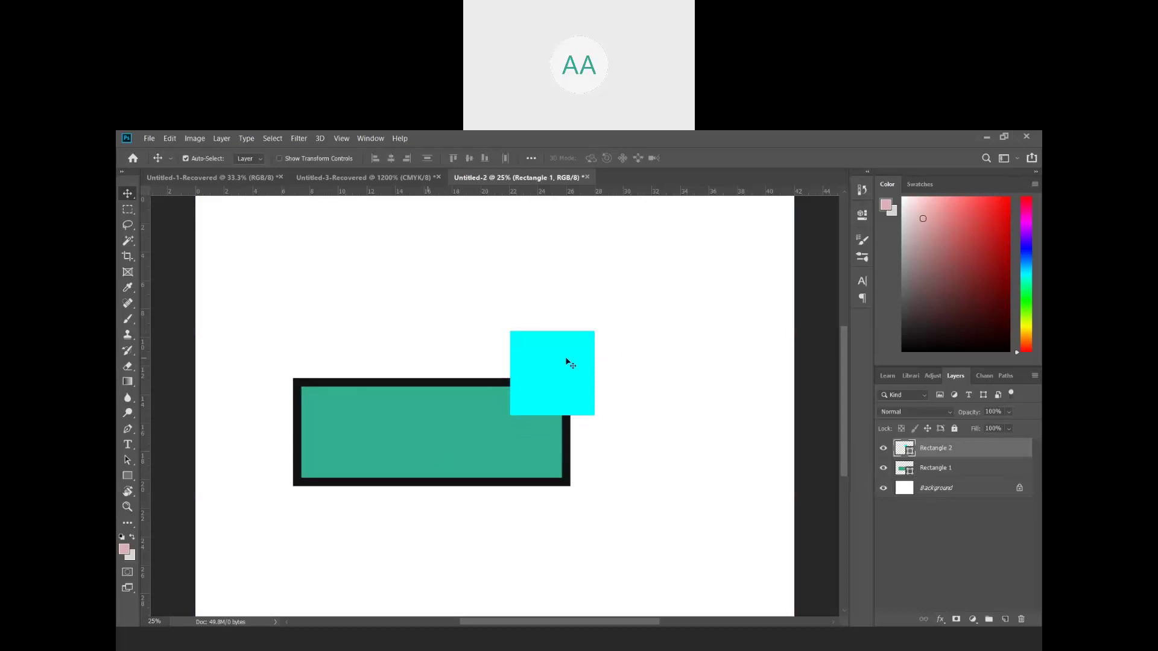
key("Delete")
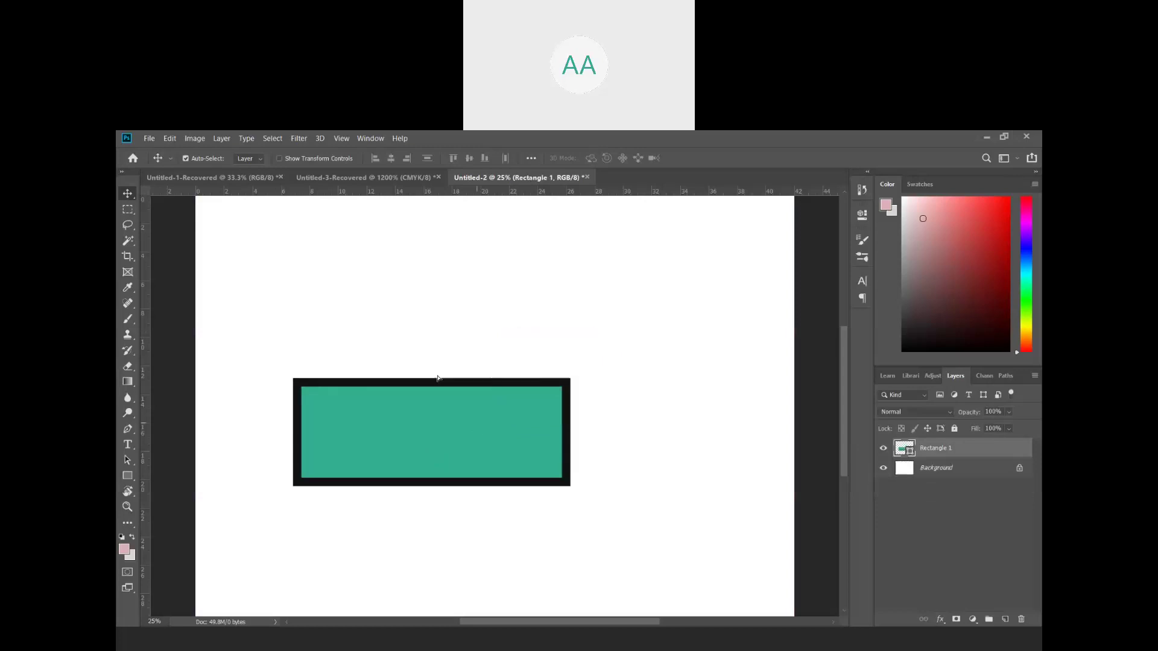
left_click_drag(477, 426, 424, 342)
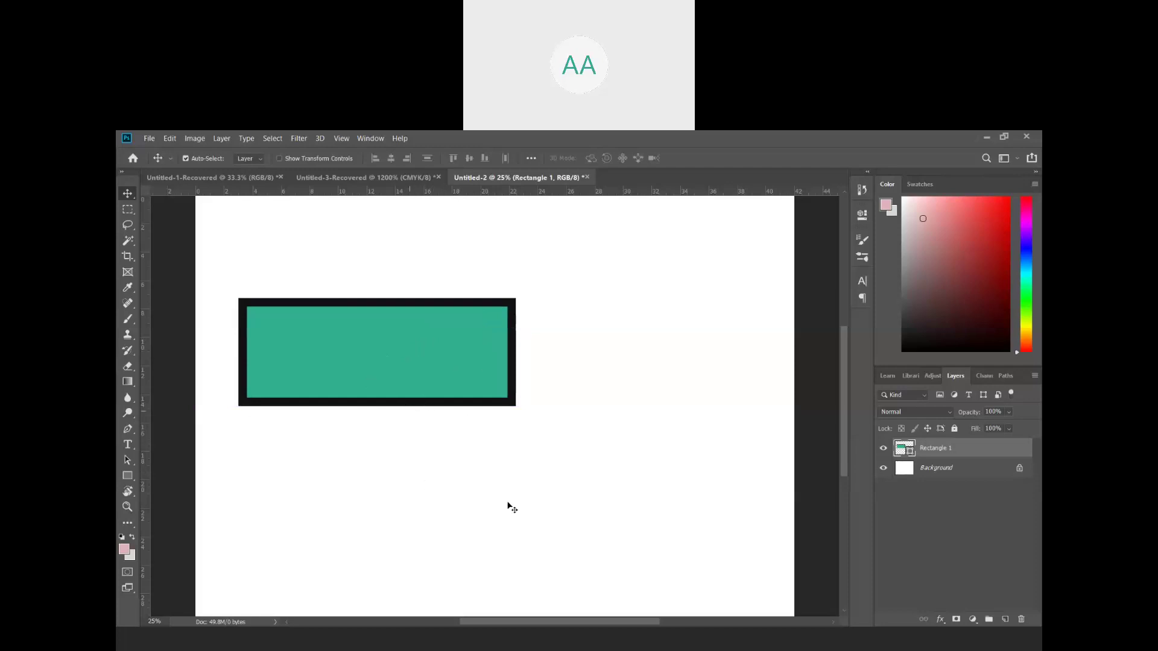
left_click_drag(399, 372, 394, 343)
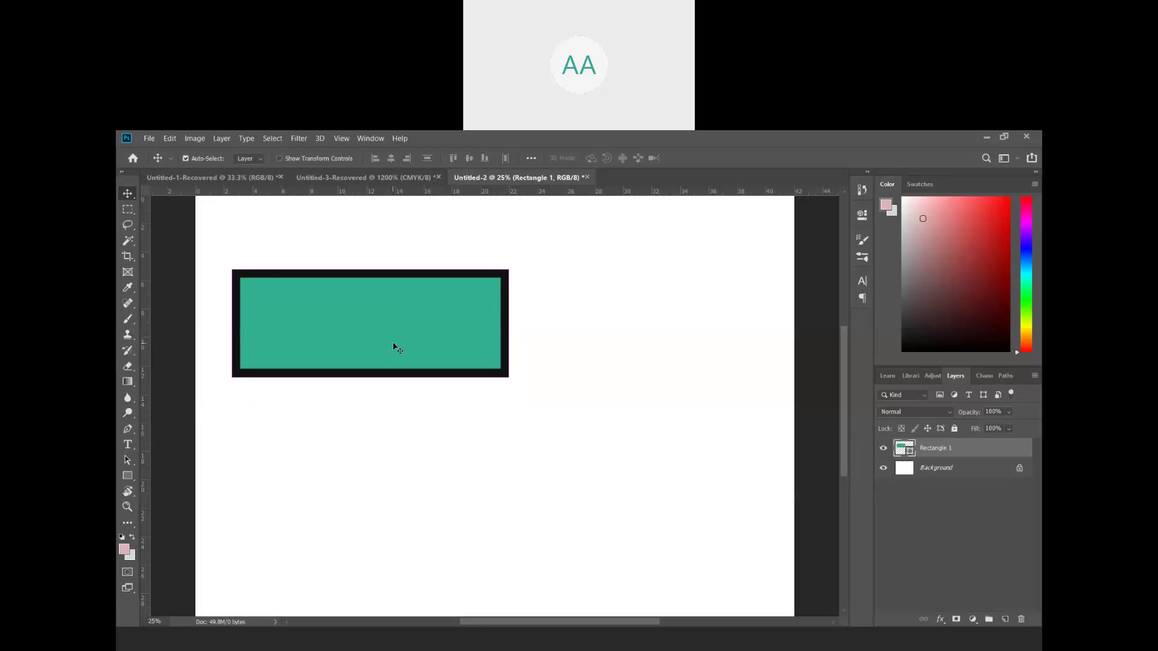
- Free-transform the teal rectangle to about 143.7% height and 35.6% width, and move it right and slightly down on the canvas
key("ctrl+t")
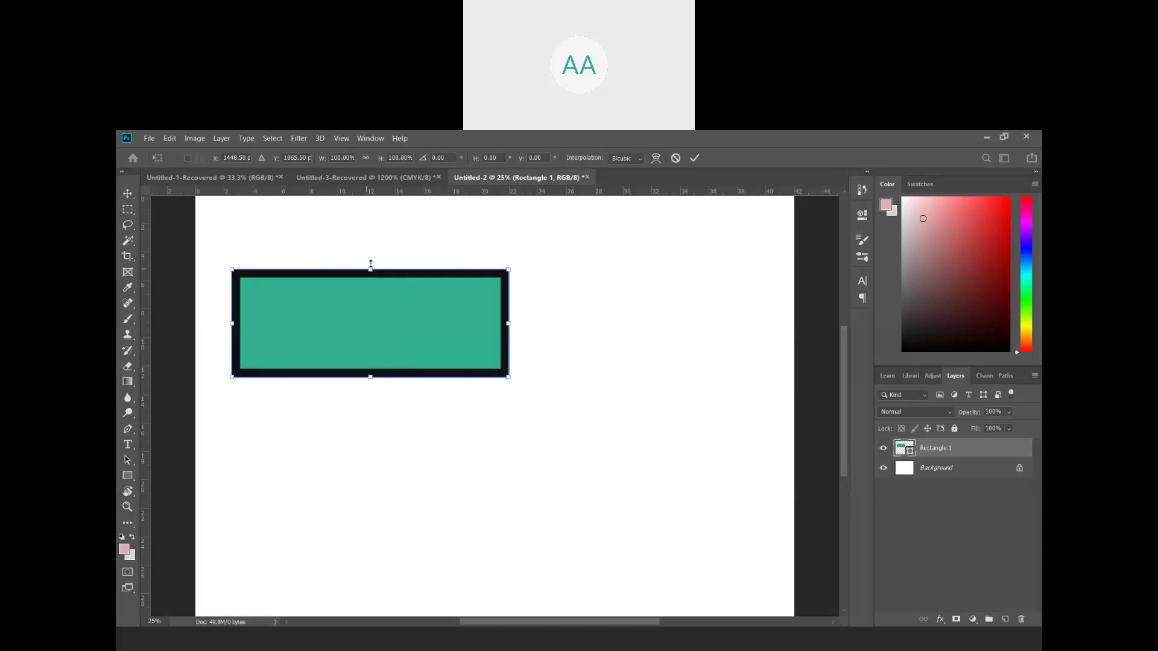
left_click_drag(370, 269, 377, 223)
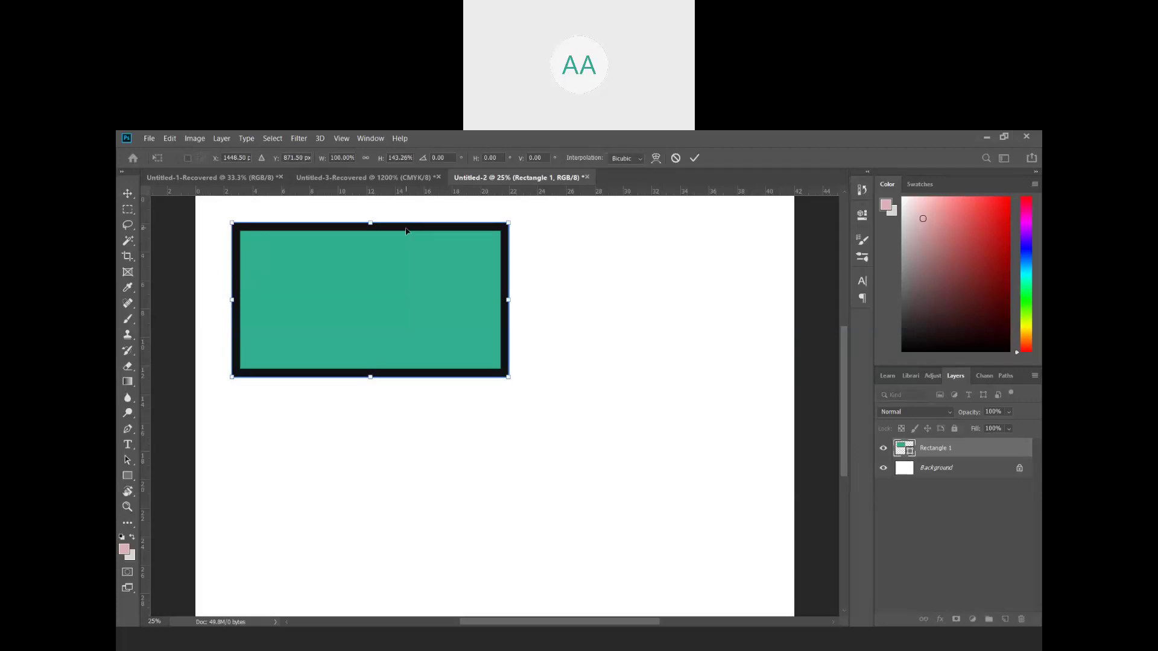
mouse_move(370, 223)
left_mouse_down()
mouse_move(370, 234)
mouse_move(370, 222)
left_mouse_up()
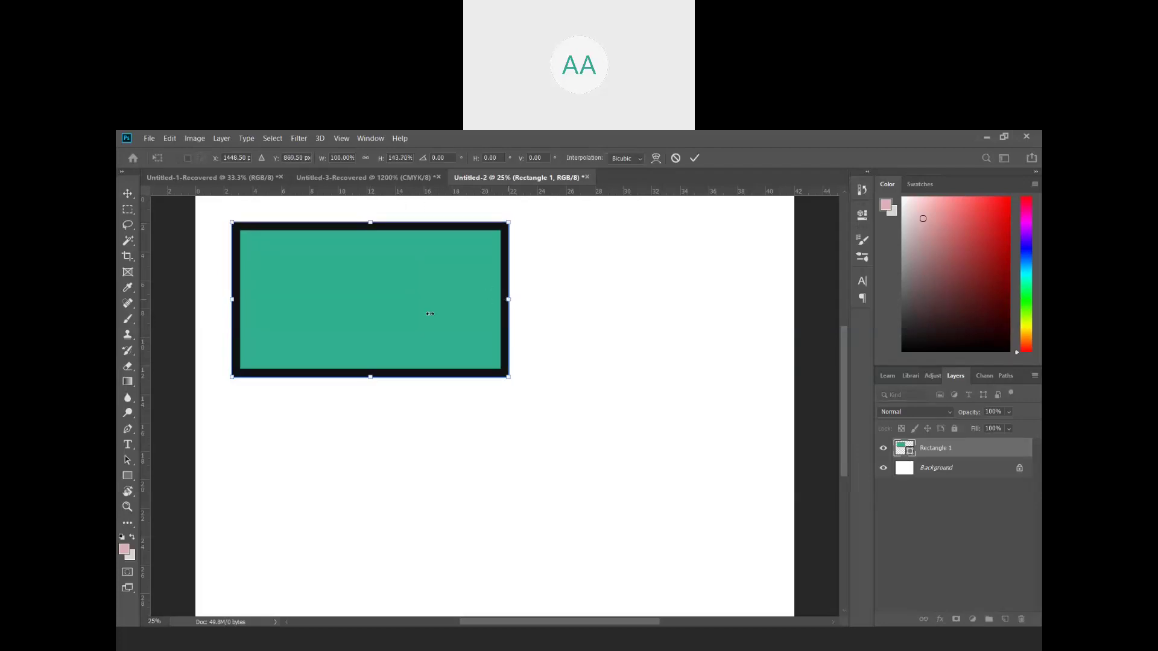
left_click_drag(430, 314, 330, 305)
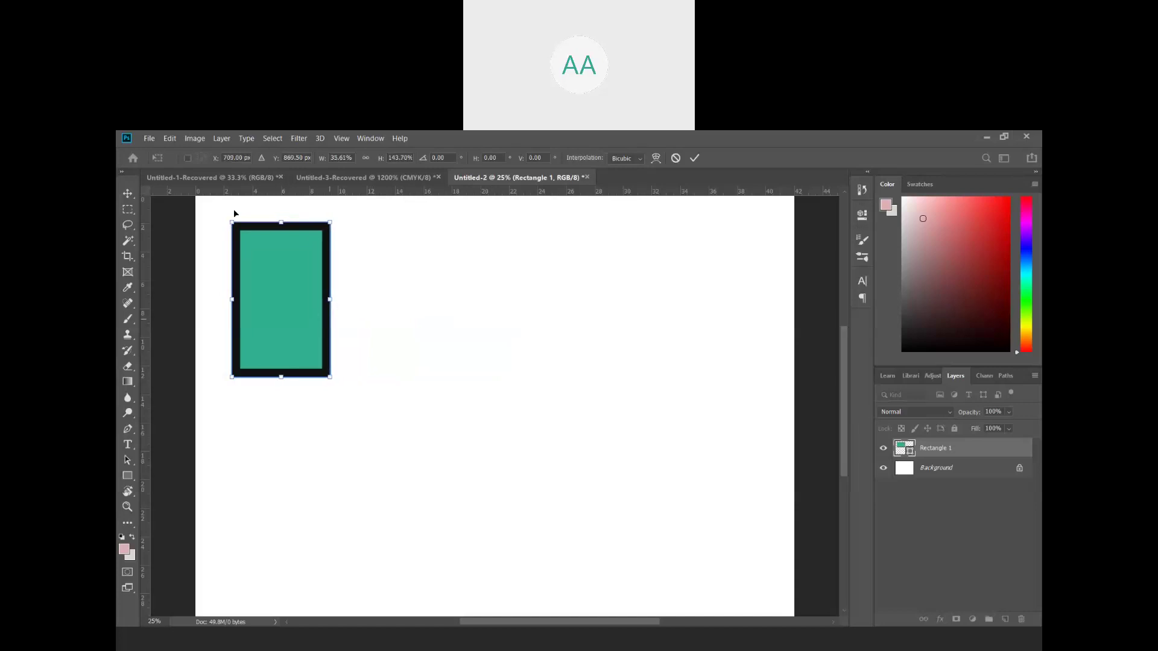
key("Return")
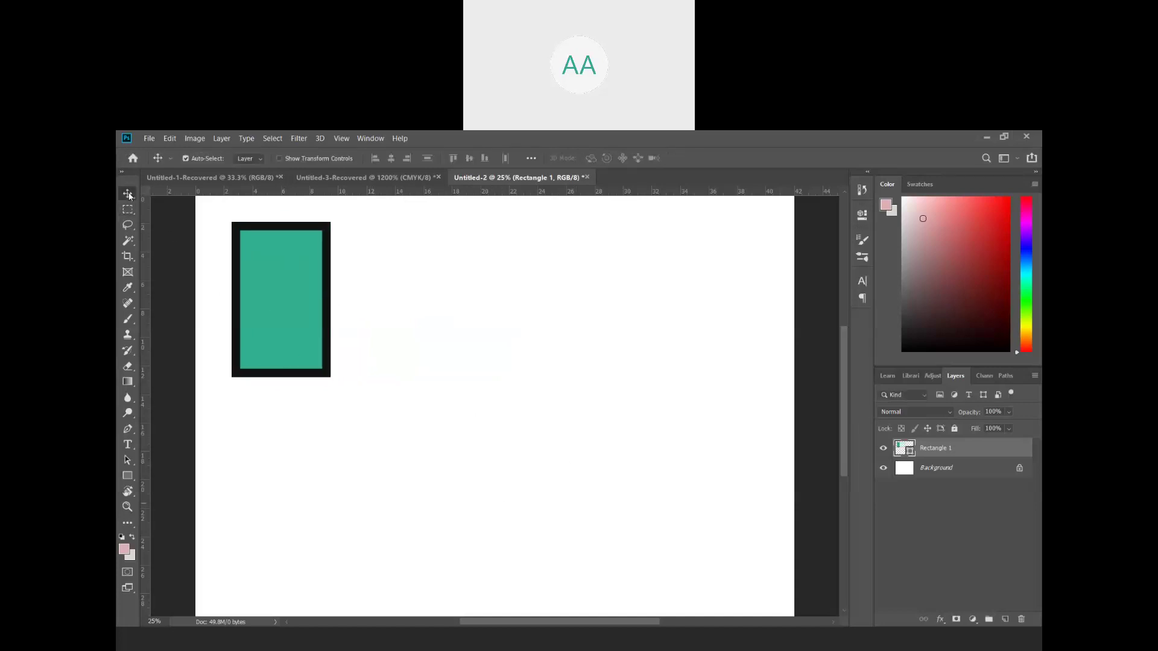
left_click_drag(284, 287, 395, 325)
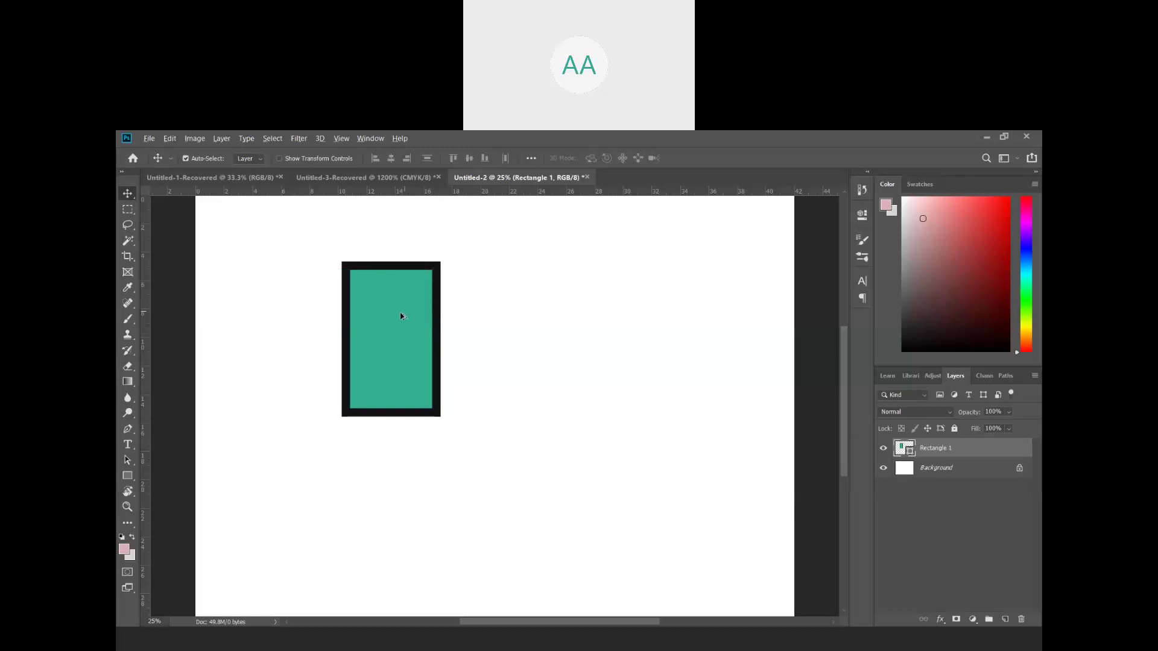
- Duplicate the teal rectangle three times, placing one copy to its right and two side by side below it, and deselect
left_click_drag(398, 315, 555, 354)
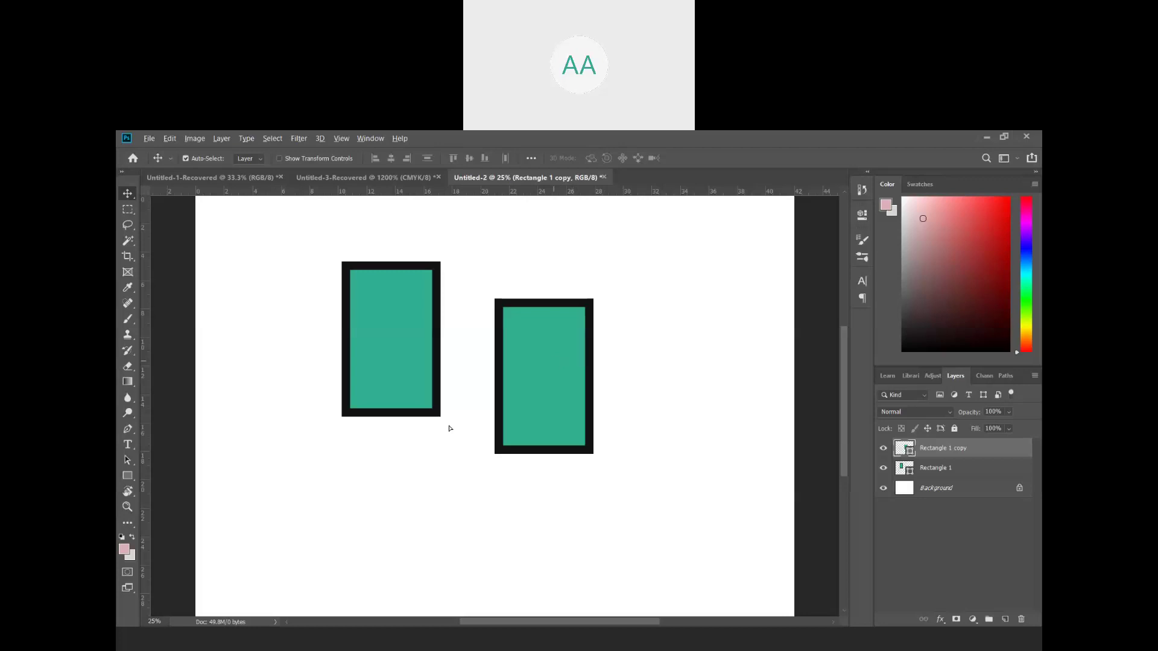
left_click_drag(556, 363, 331, 498)
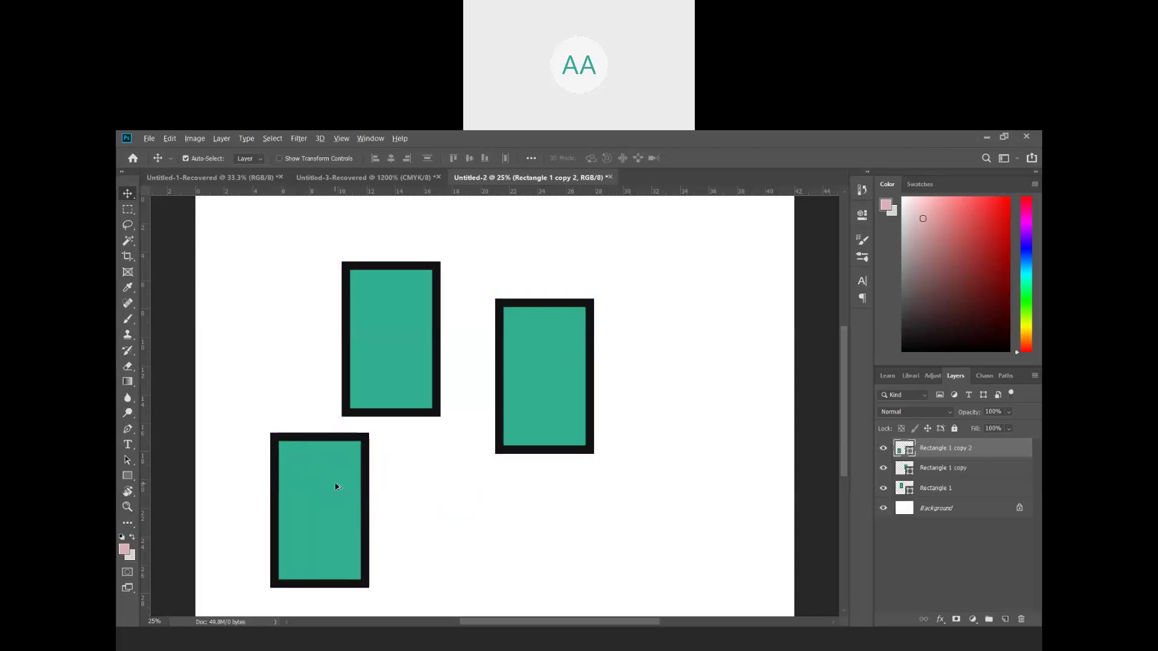
left_click_drag(336, 487, 448, 476)
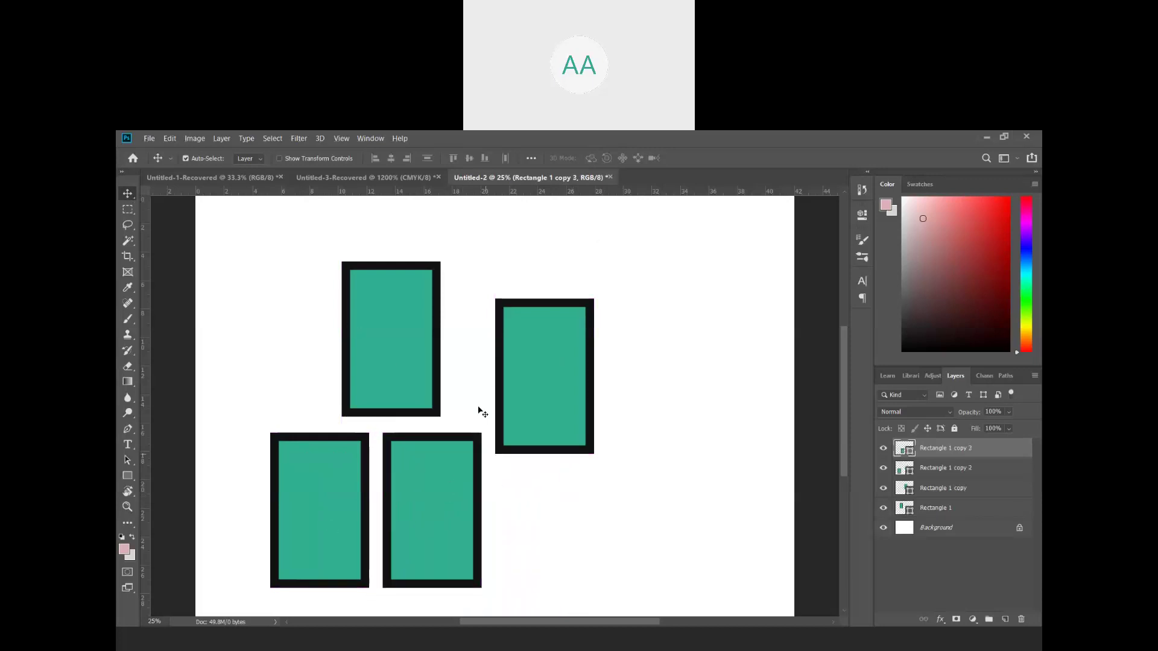
left_click(628, 383)
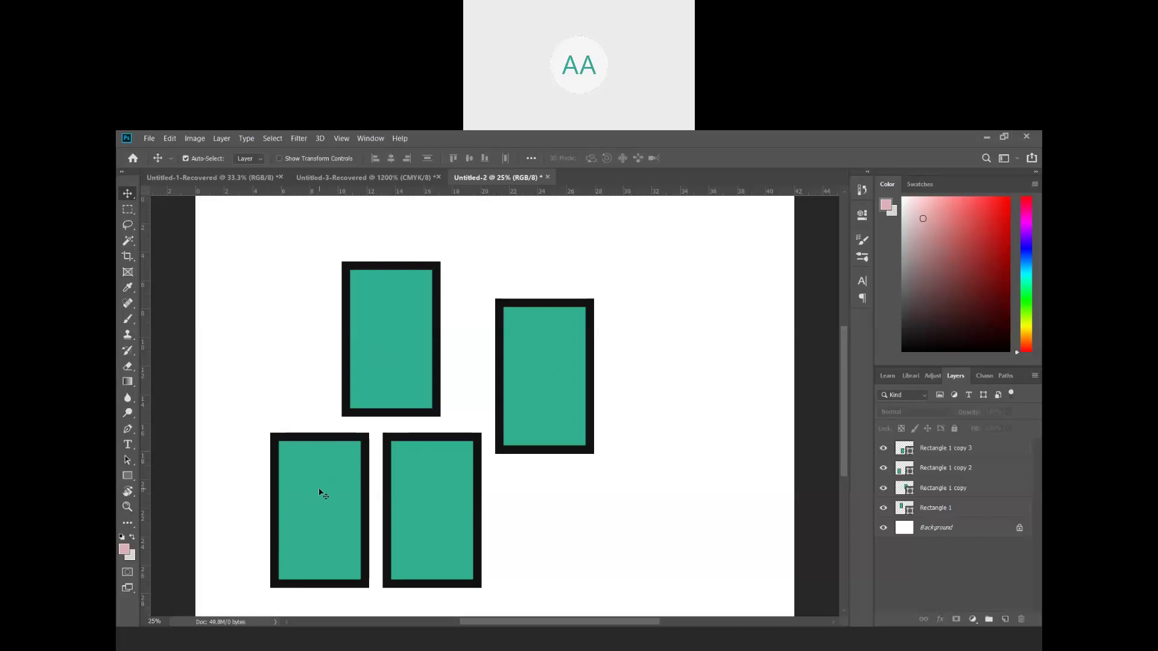
- Move the three copies so they overlap the original rectangle, and toggle the Rectangle 1 layer's visibility off and on
left_click_drag(320, 493, 356, 380)
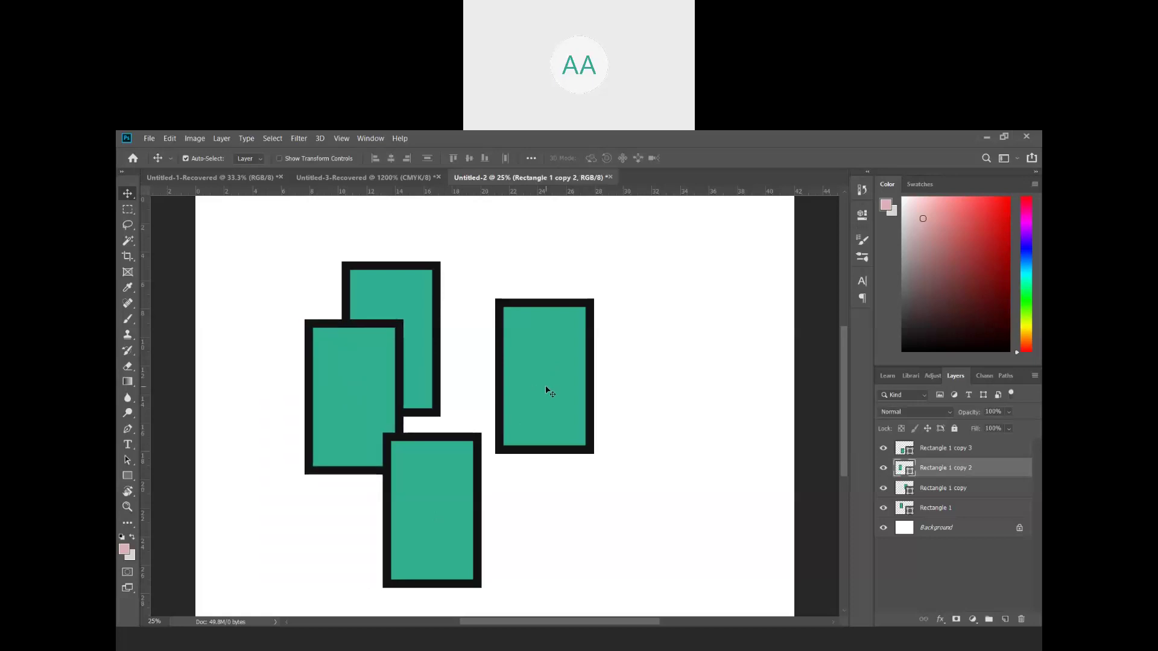
left_click(521, 381)
left_click_drag(520, 381, 398, 367)
left_click(445, 480)
left_click_drag(445, 480, 416, 425)
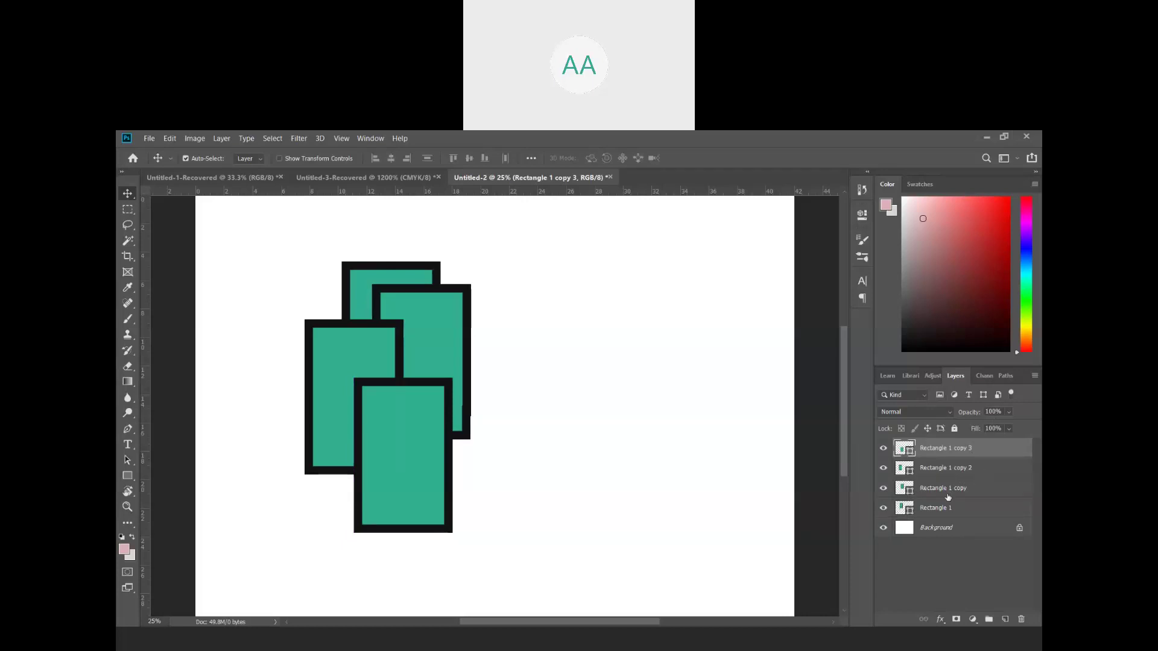
left_click(884, 508)
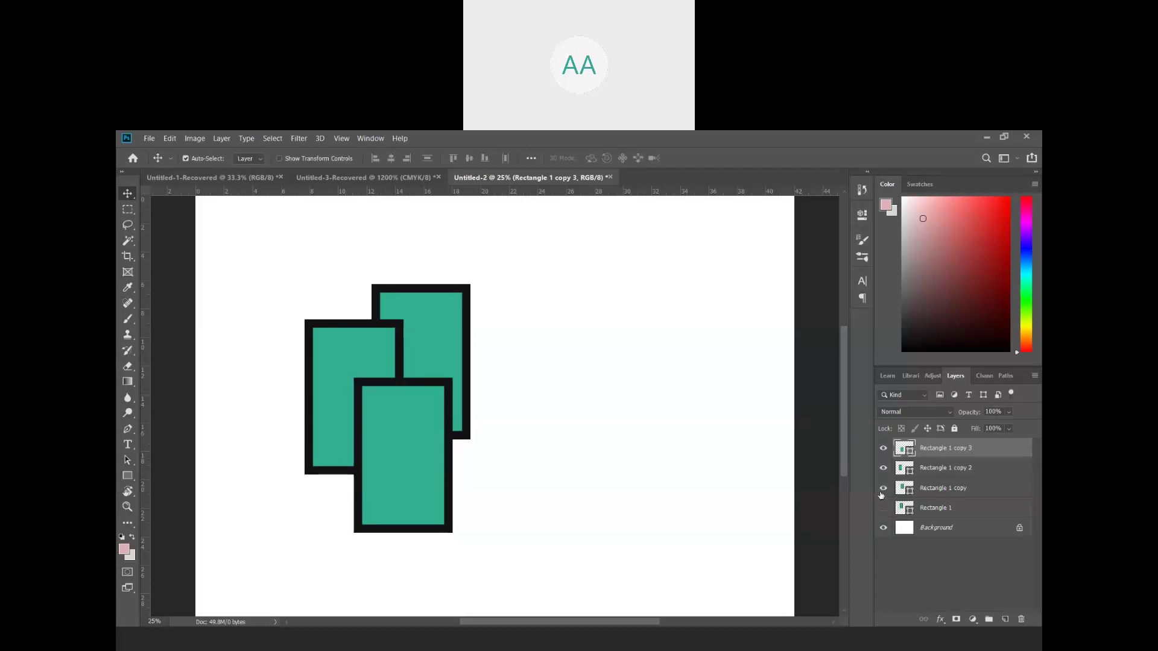
left_click(884, 510)
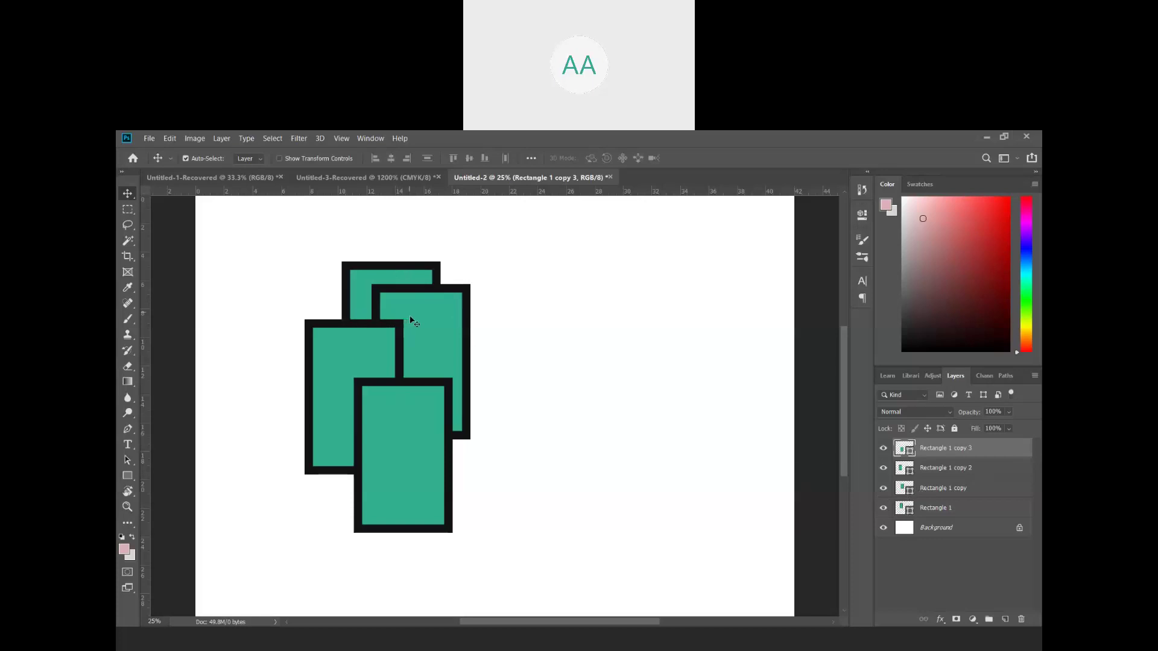
- Separate the overlapping rectangles into a loose two-by-two arrangement on the canvas
left_click_drag(411, 321, 417, 322)
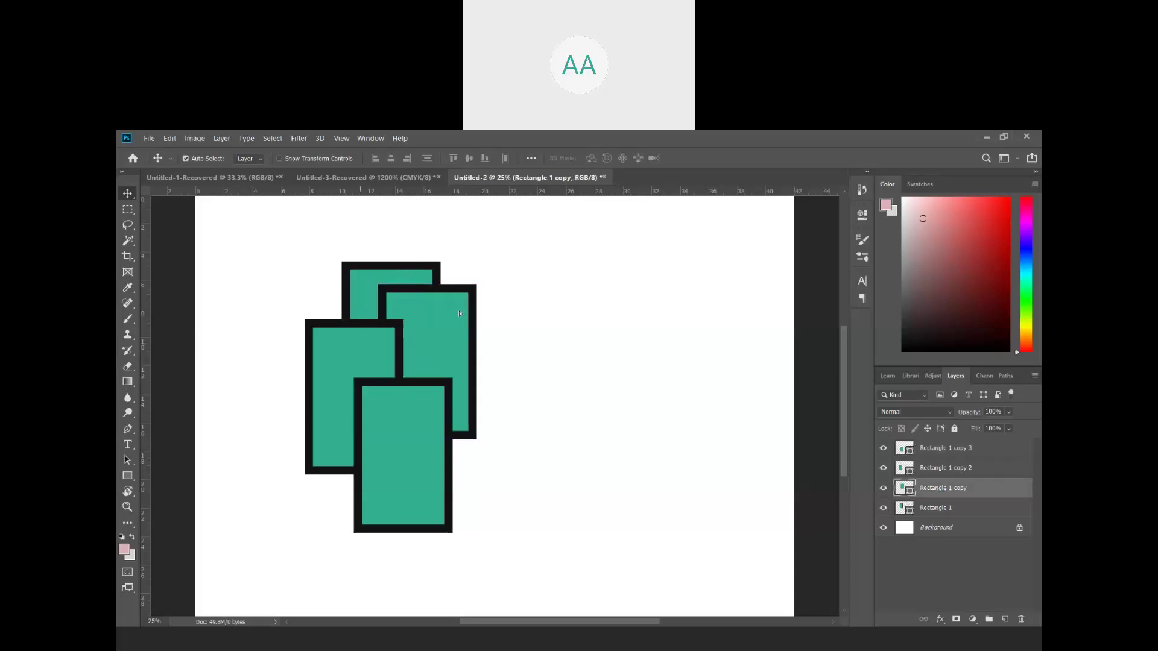
left_click_drag(360, 347, 536, 259)
left_click_drag(404, 344, 504, 471)
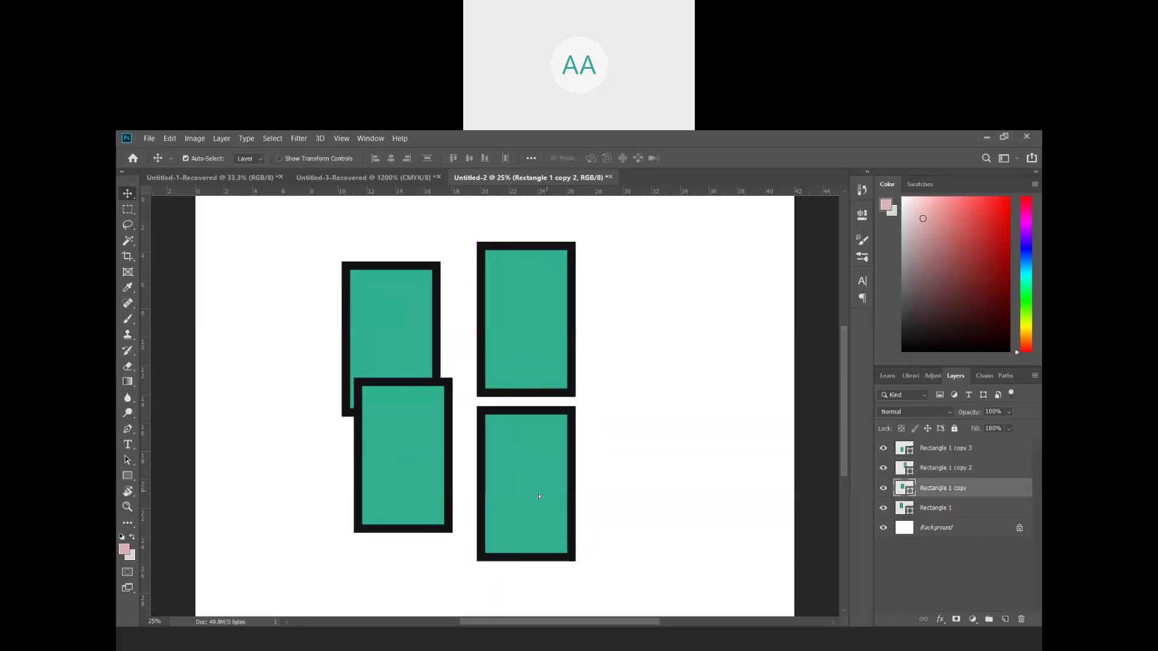
left_click(435, 497)
left_click_drag(435, 497, 434, 550)
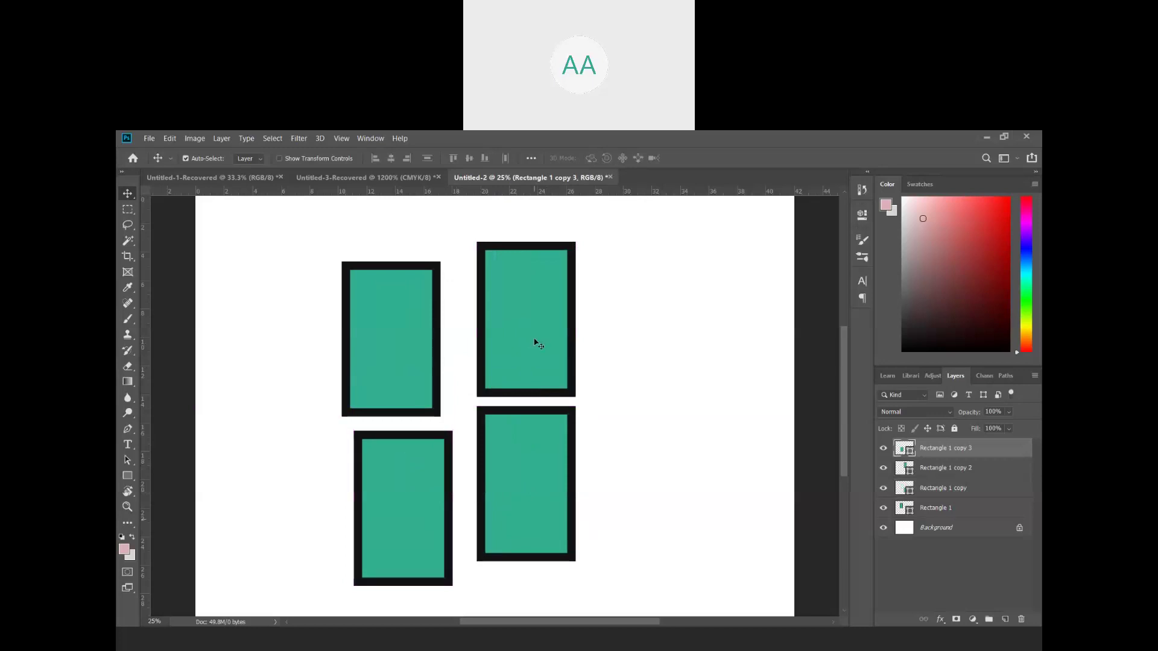
- Select individual rectangles on the canvas in turn with the Move tool, ending with the lower-right one on the Rectangle 1 copy layer
left_click(535, 341)
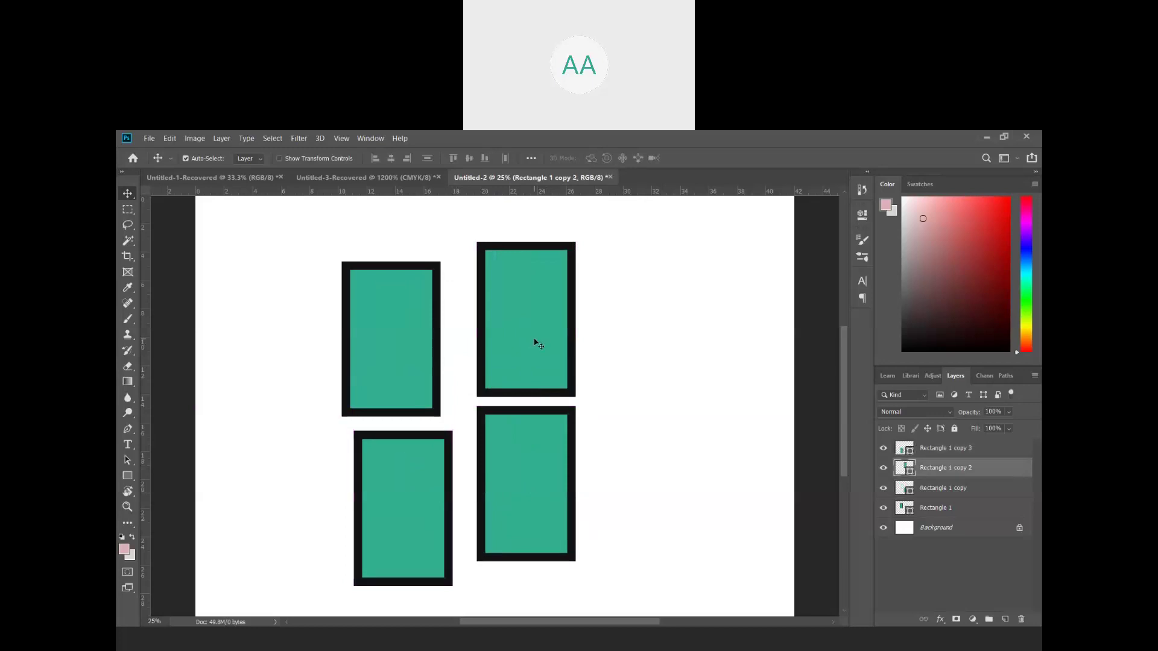
left_click(415, 484)
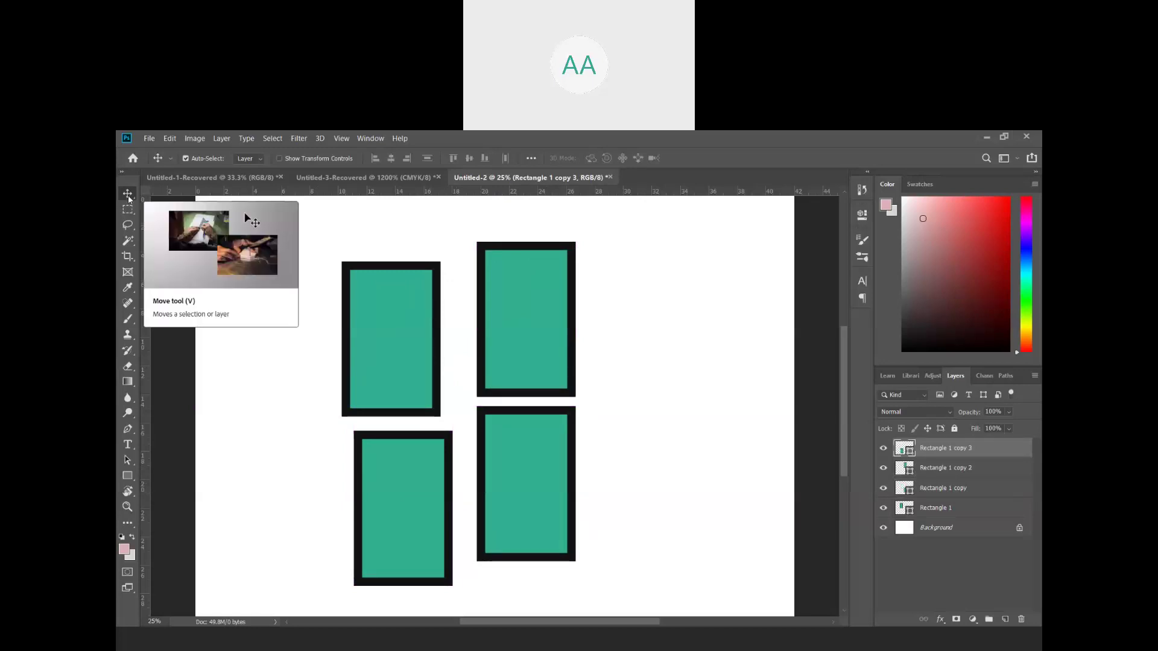
left_click(515, 322)
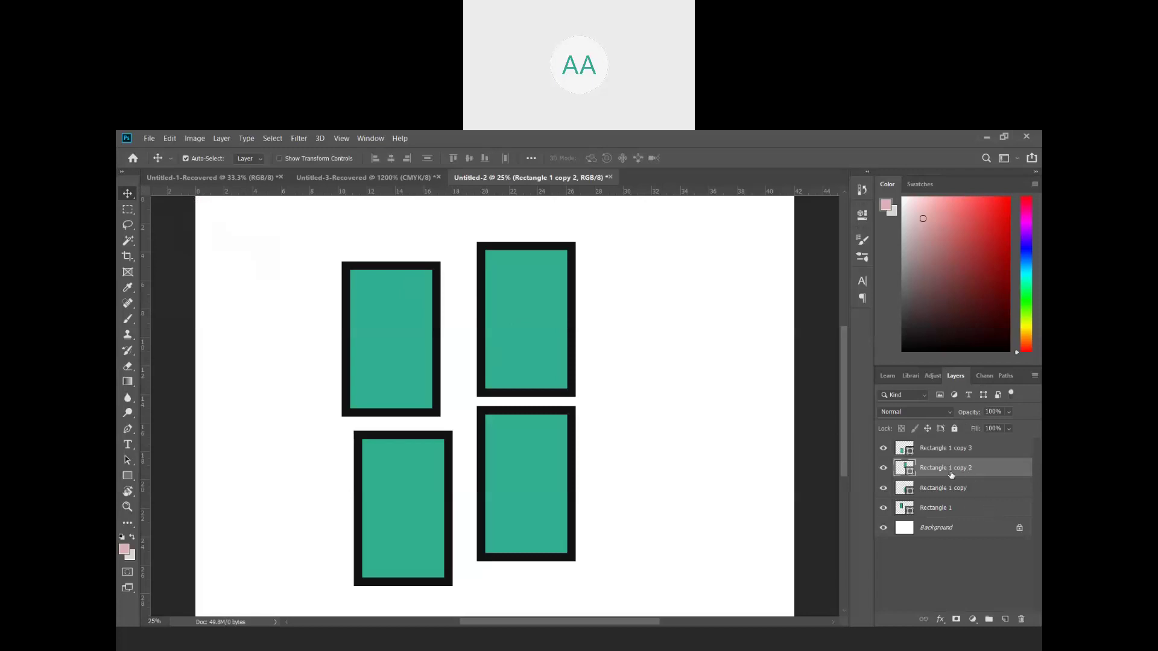
left_click(545, 458)
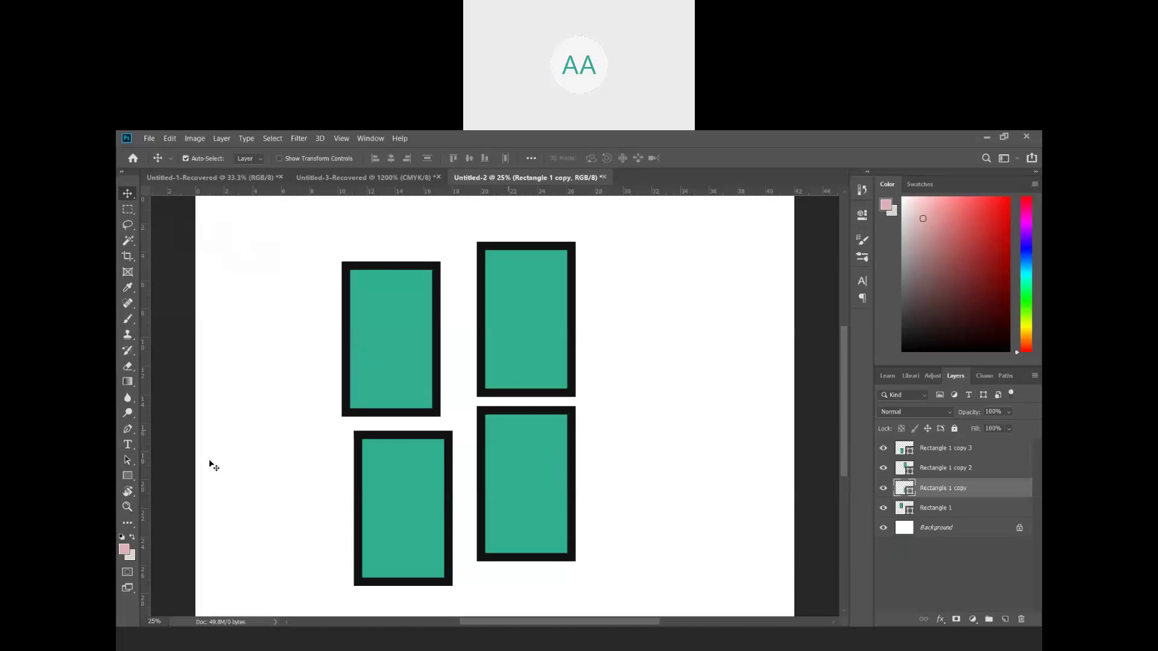
- Fill the lower-right rectangle with the blue-red-yellow linear gradient preset using the Rectangle tool's fill options
left_click(128, 476)
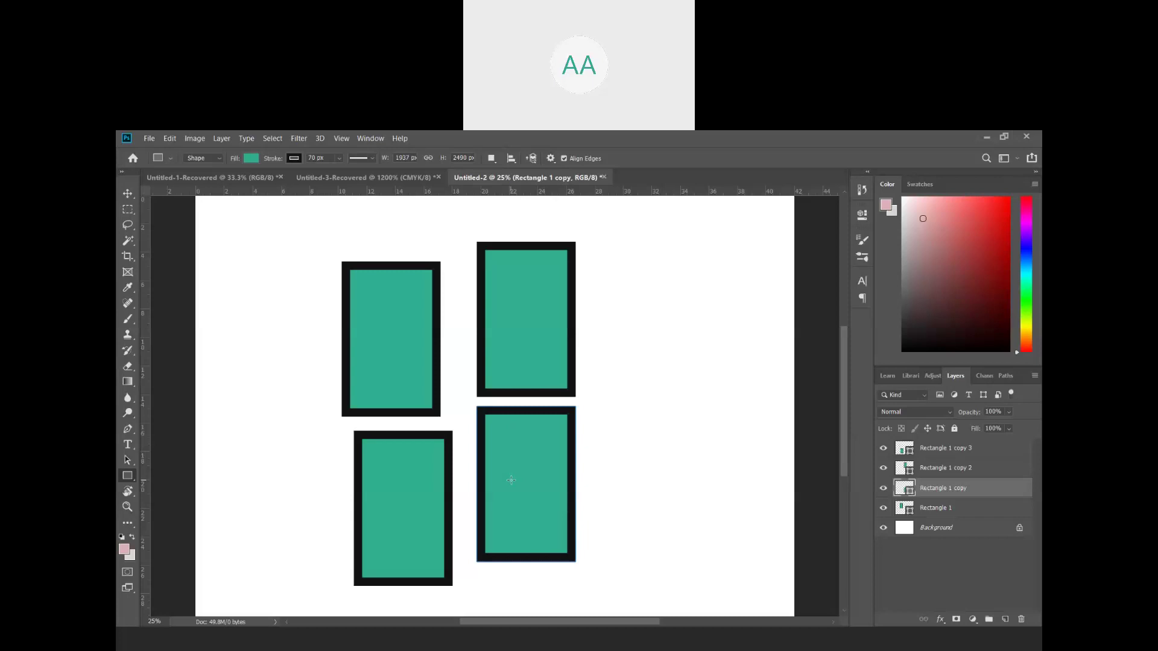
left_click(127, 476)
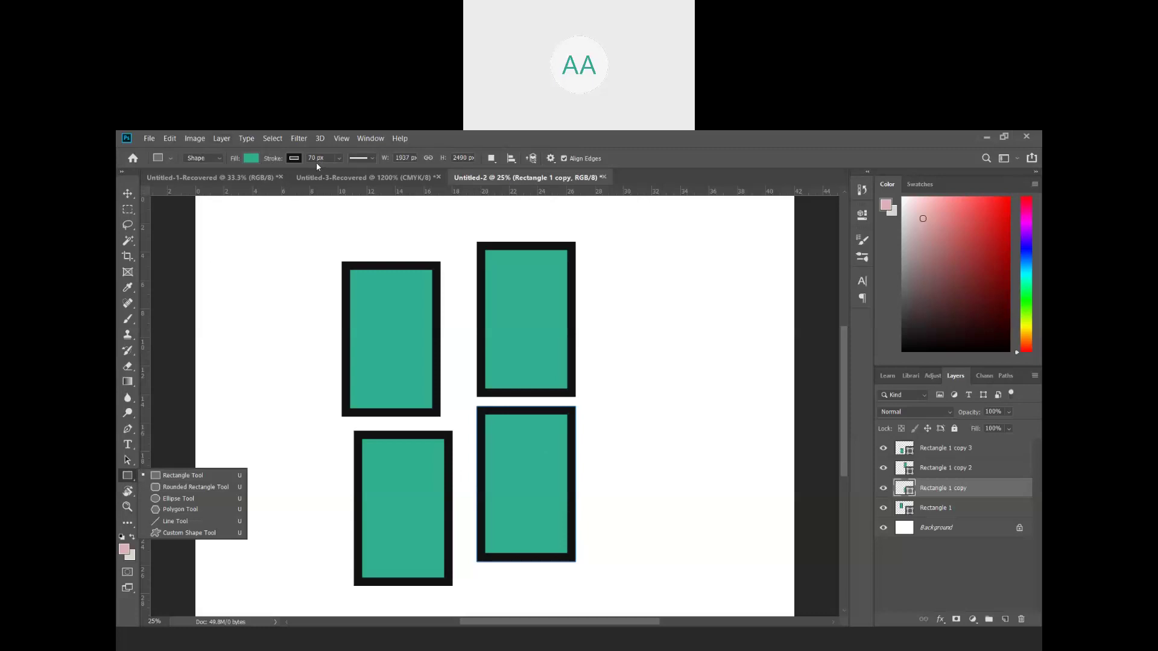
left_click(253, 158)
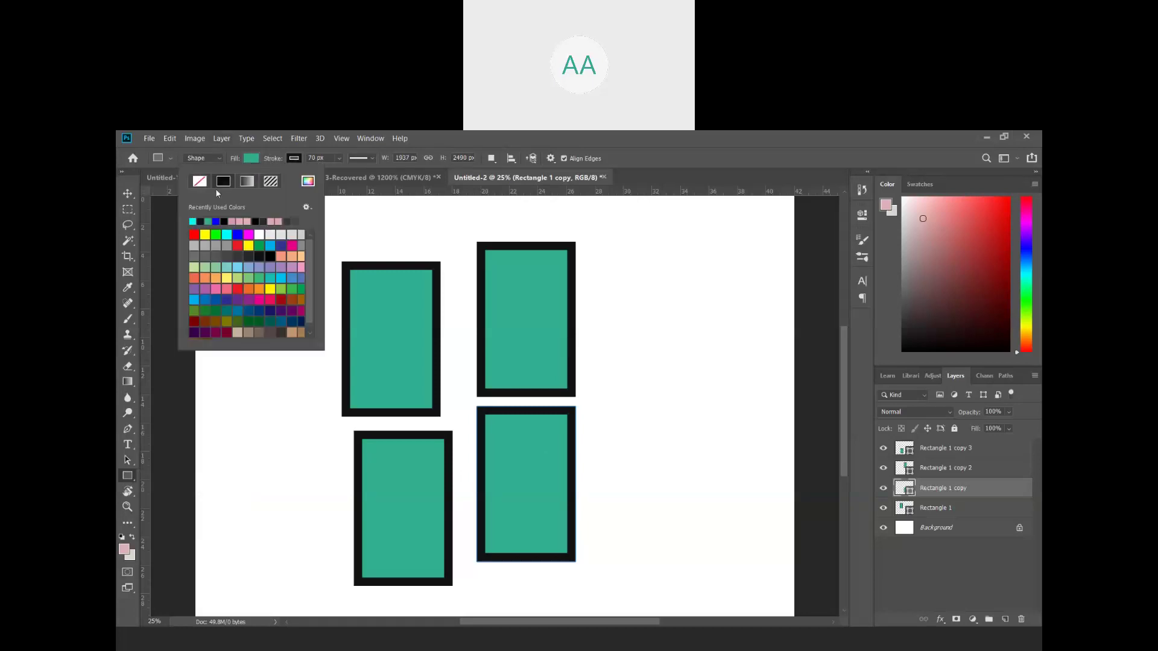
left_click(248, 181)
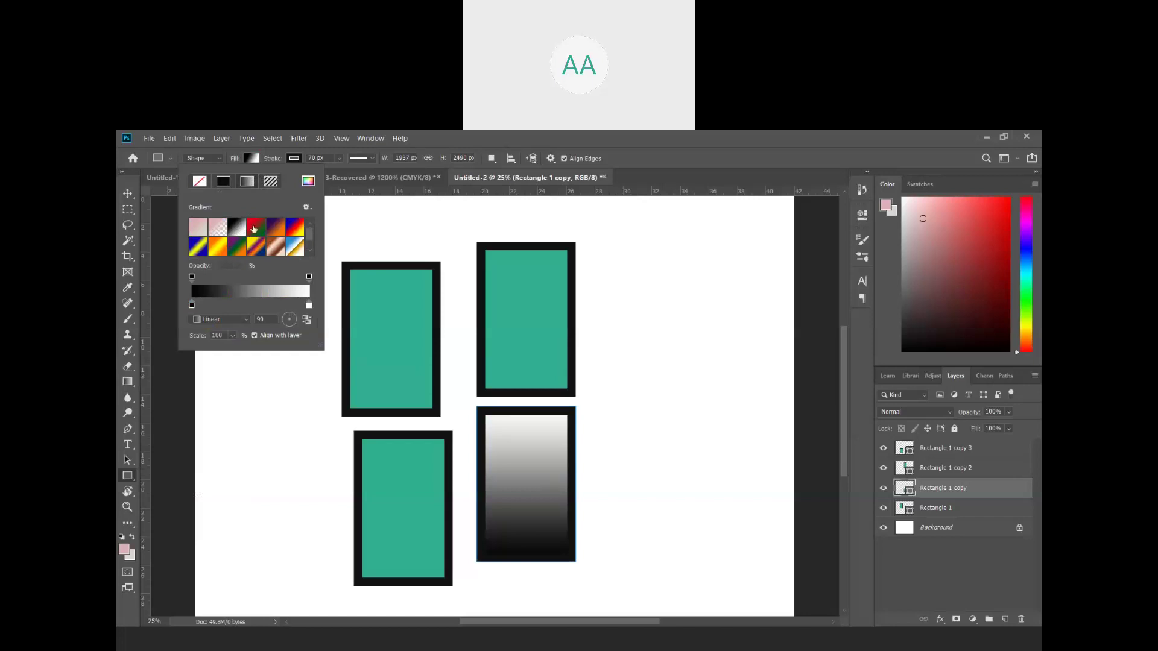
left_click(276, 227)
left_click(295, 228)
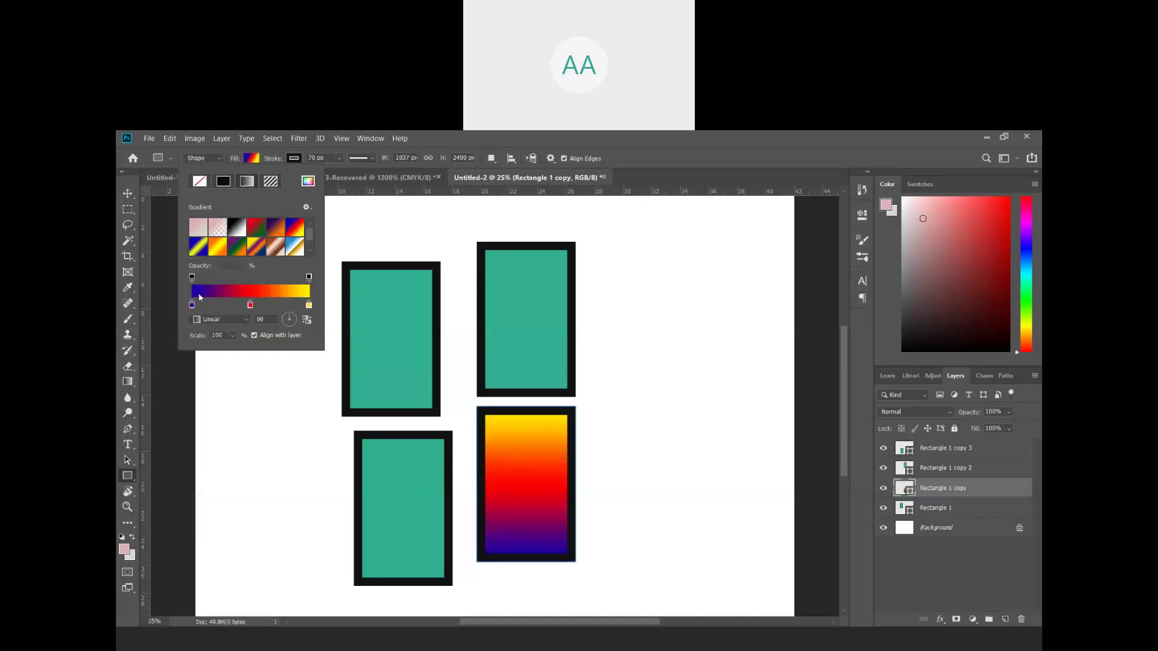
- Change the gradient's yellow end colour stop to red (ff0000)
double_click(309, 305)
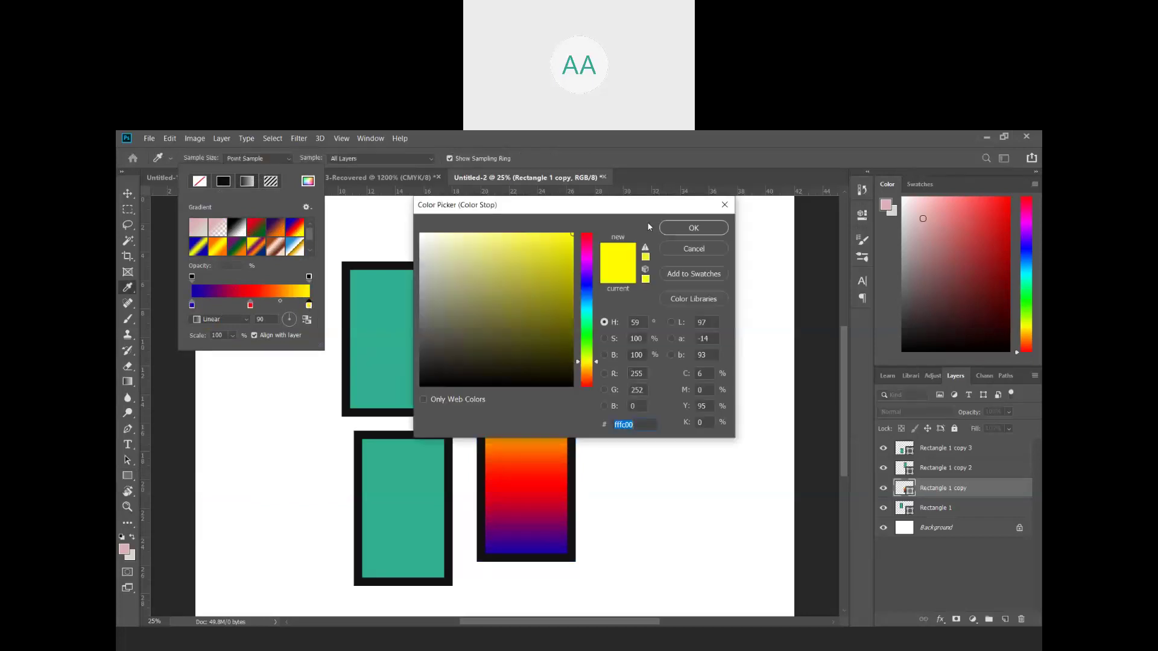
left_click(727, 206)
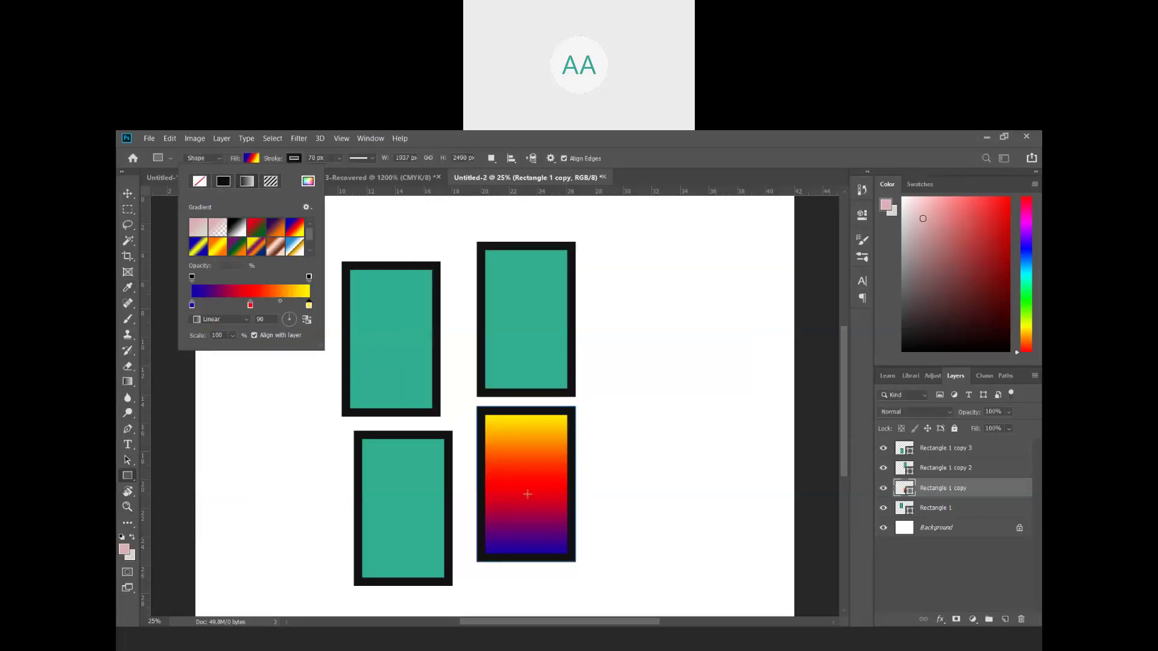
double_click(309, 306)
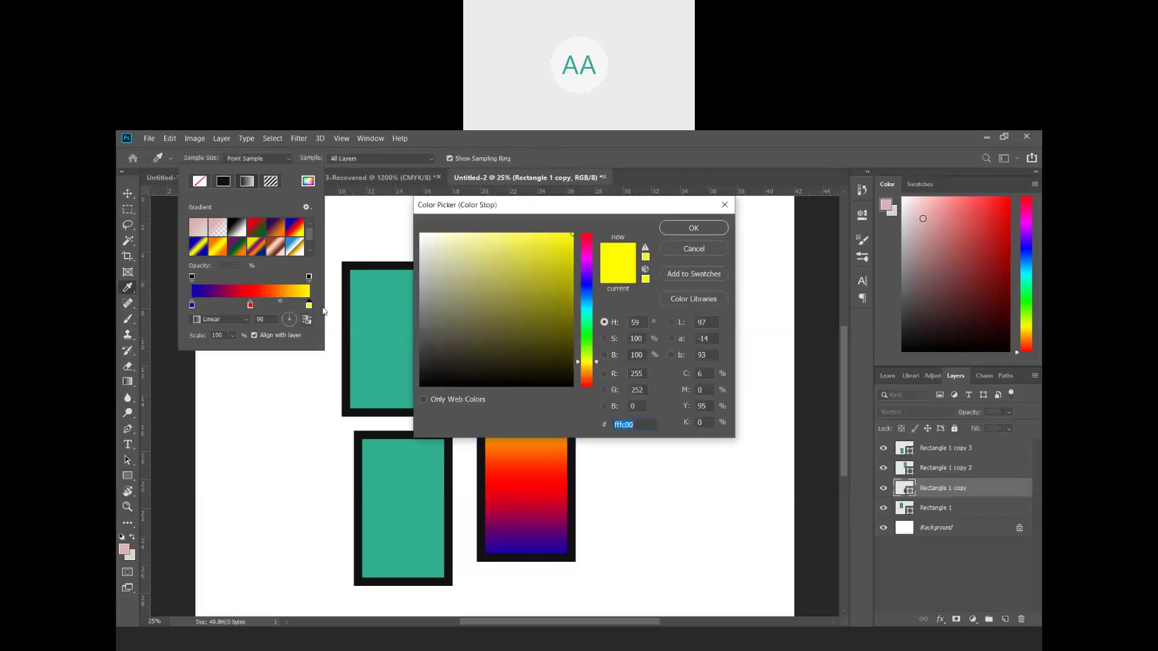
left_click_drag(599, 317, 582, 226)
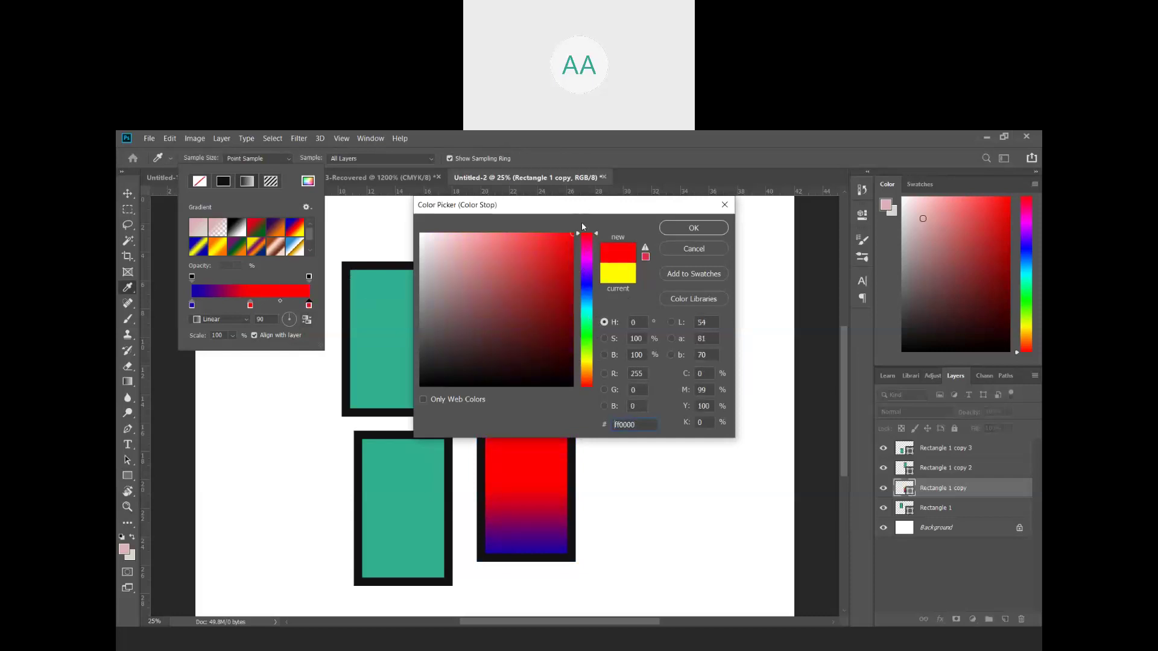
left_click(709, 231)
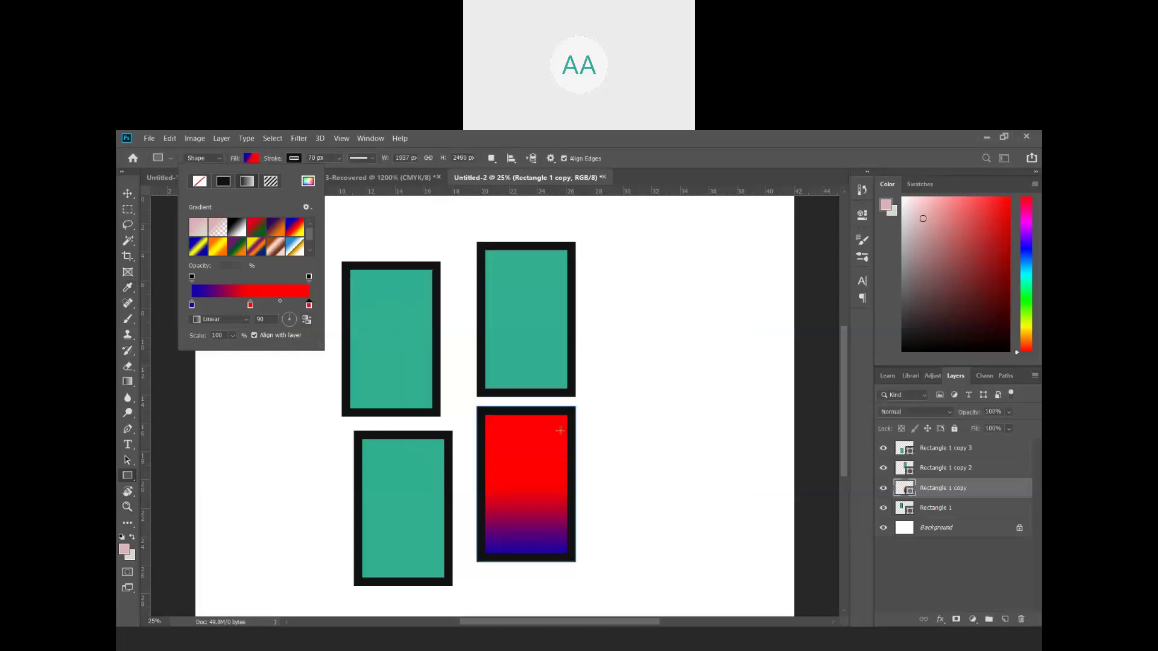
- Change the gradient's middle colour stop to orange (ff9c00)
double_click(251, 306)
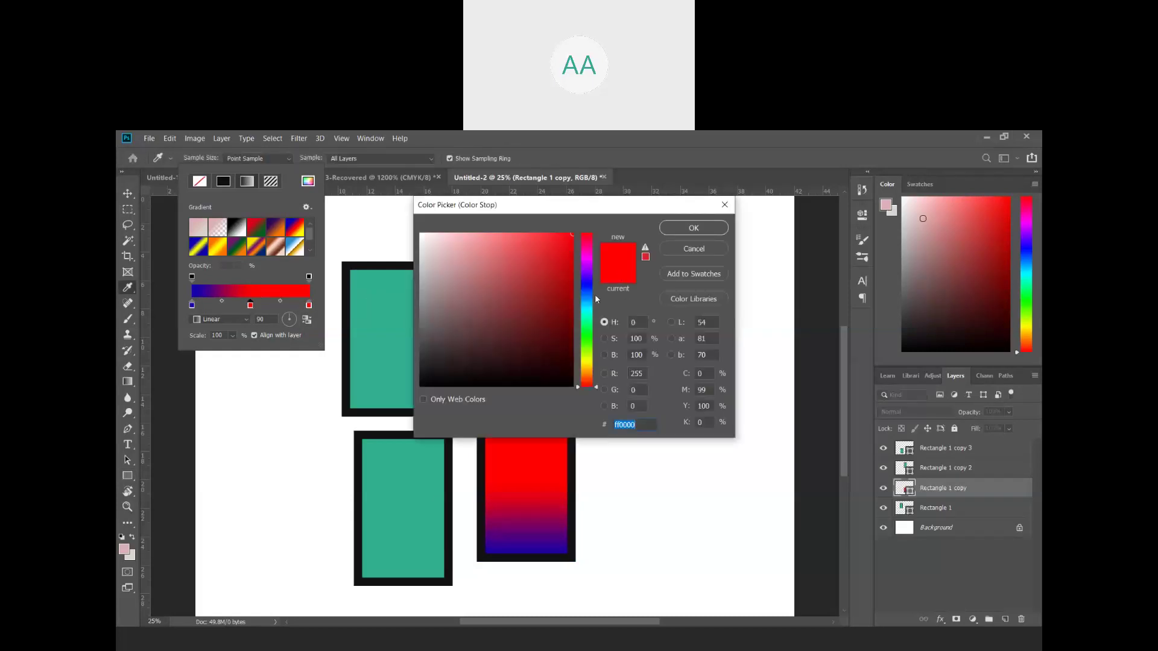
left_click_drag(588, 265, 589, 375)
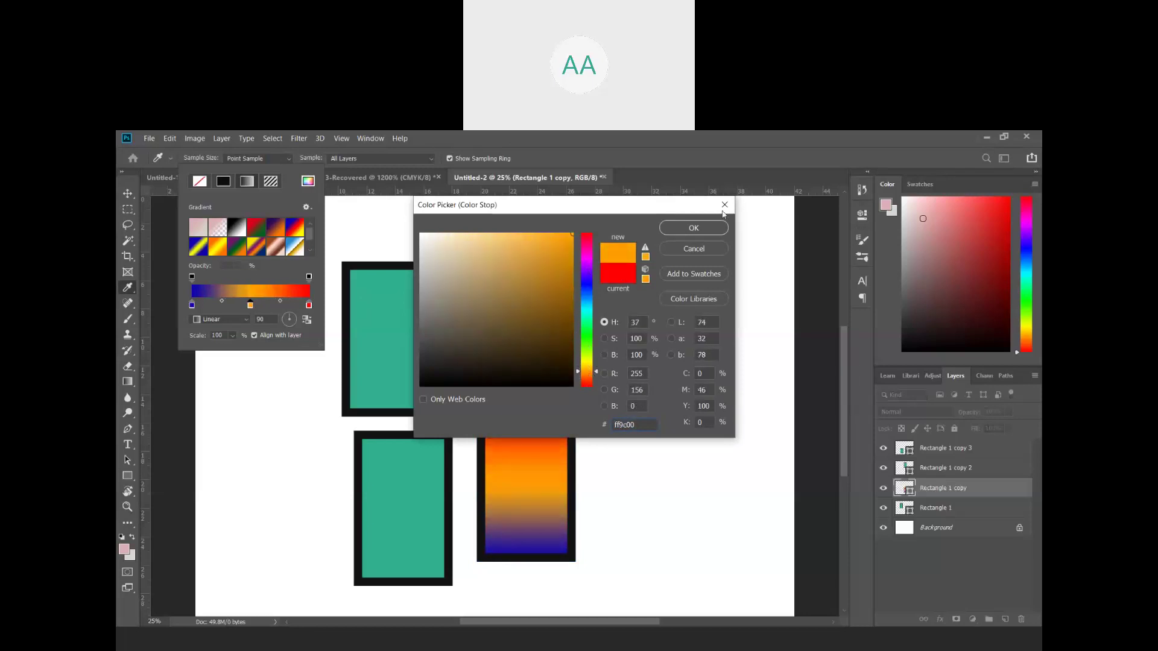
left_click(717, 232)
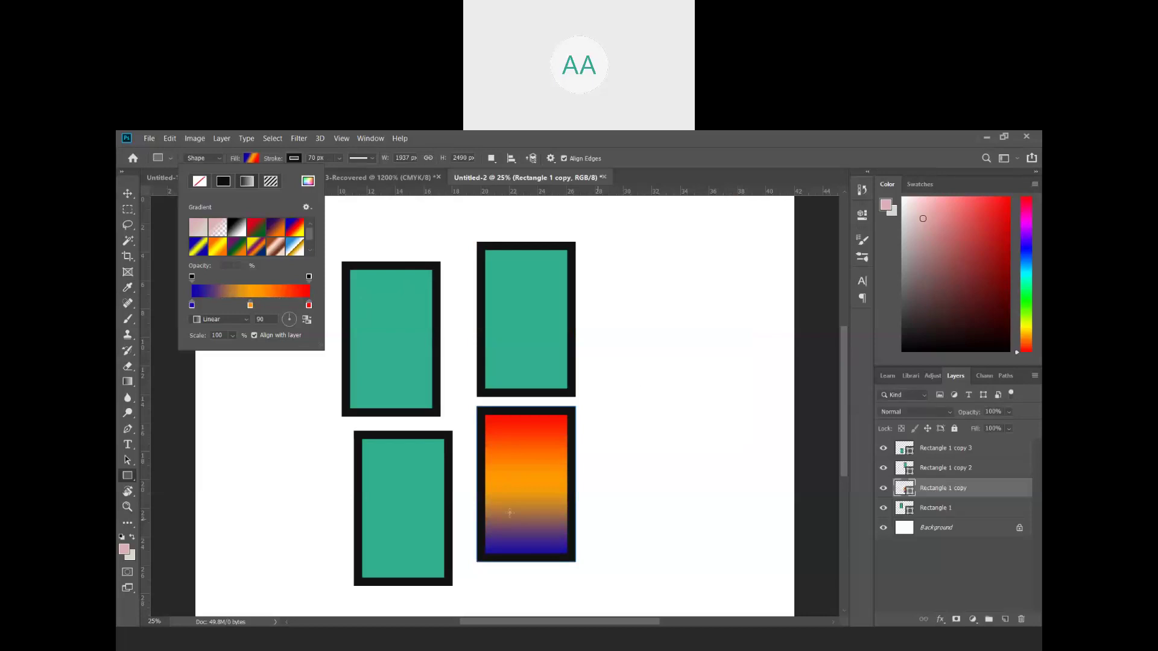
- Change the gradient's blue starting colour stop to a muted yellow (e1c947)
left_click(192, 305)
double_click(192, 305)
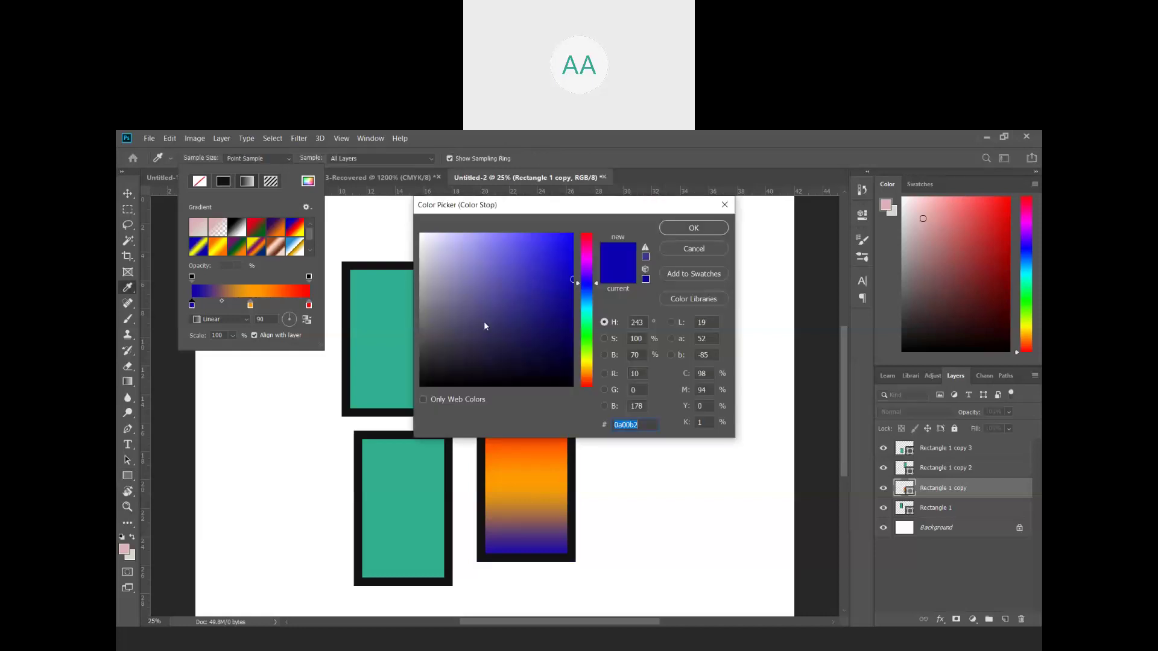
left_click_drag(595, 356, 596, 362)
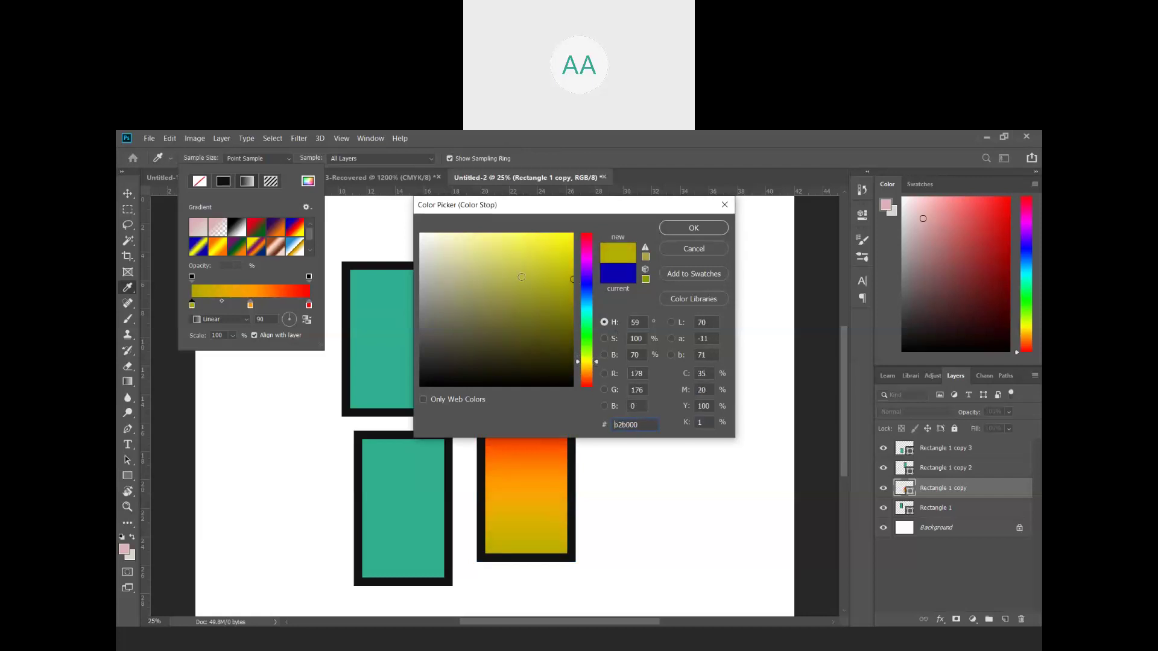
left_click_drag(529, 276, 526, 249)
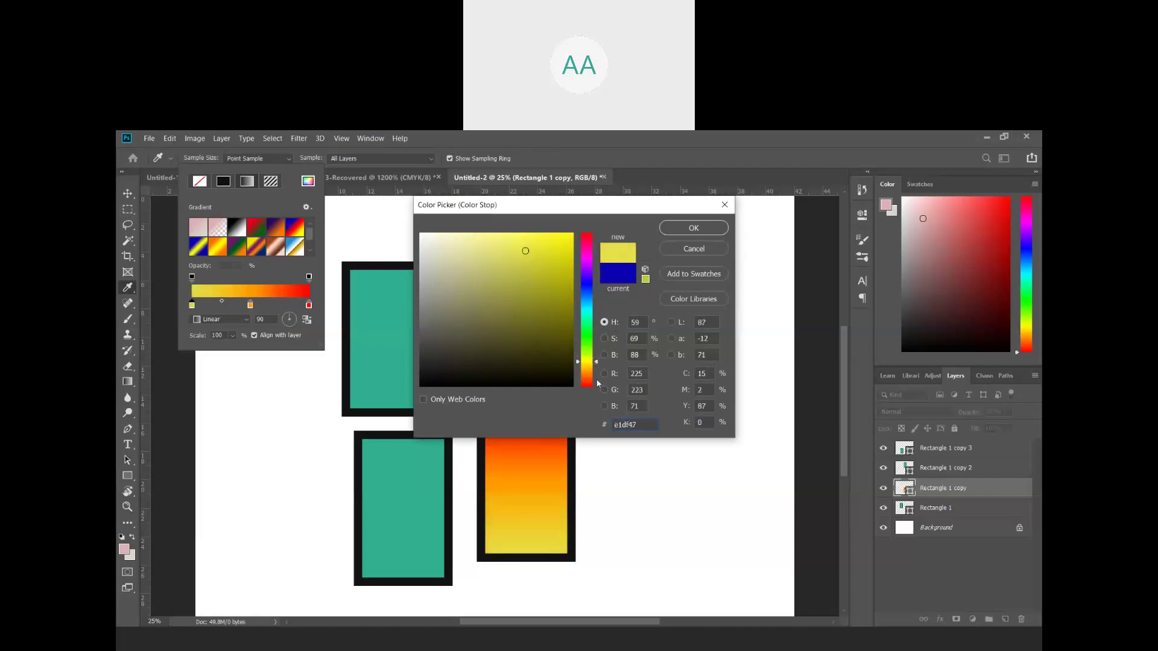
left_click(591, 366)
left_click(591, 366)
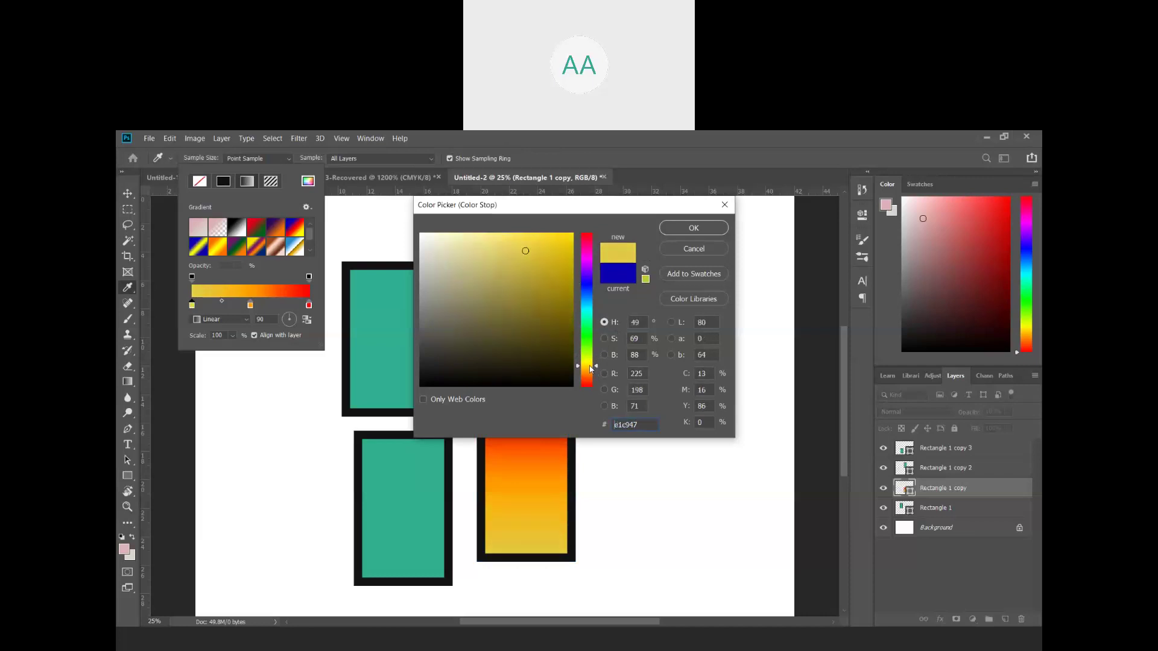
left_click(704, 226)
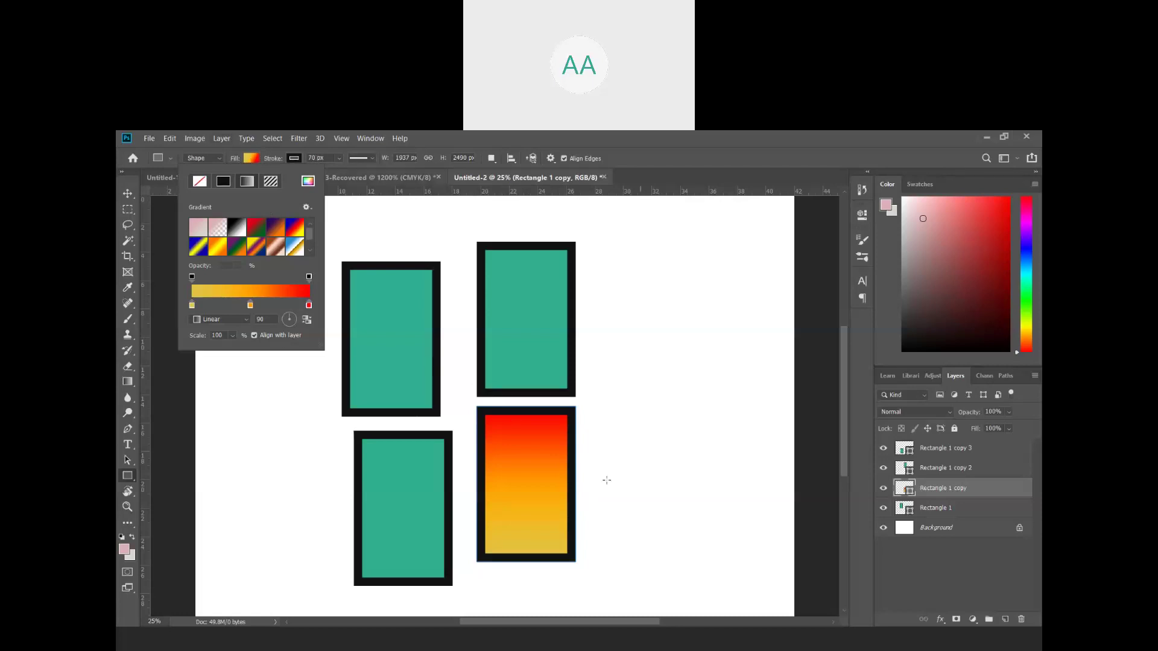
- Remove the stroke from the gradient-filled rectangle by setting it to no colour
left_click(294, 159)
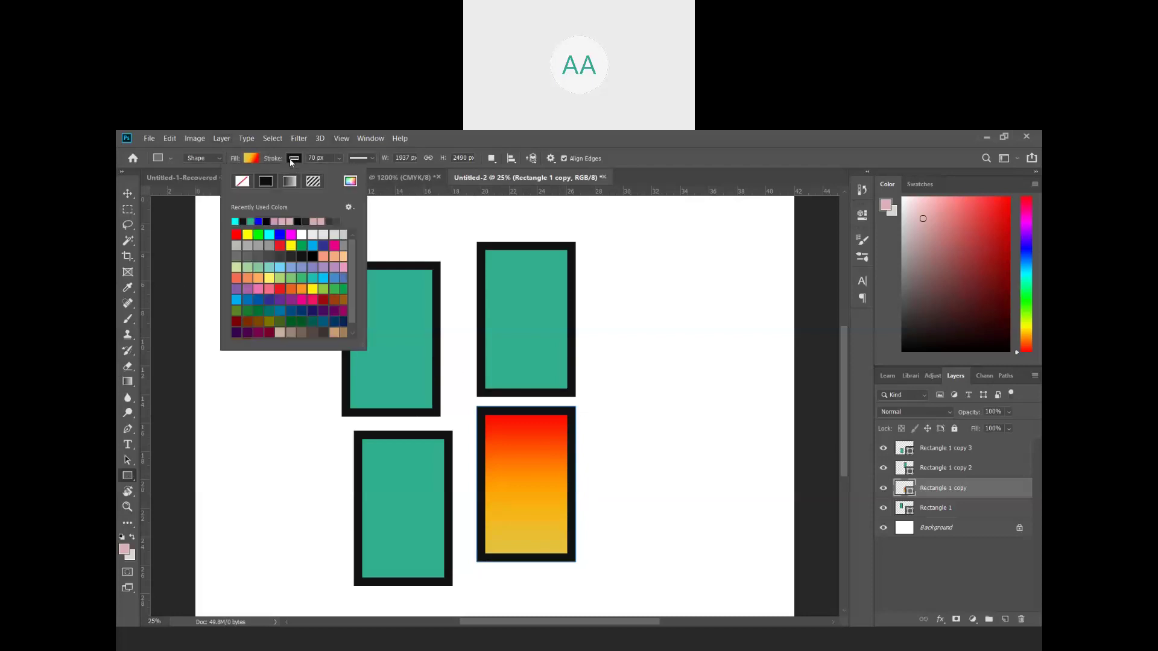
left_click(240, 182)
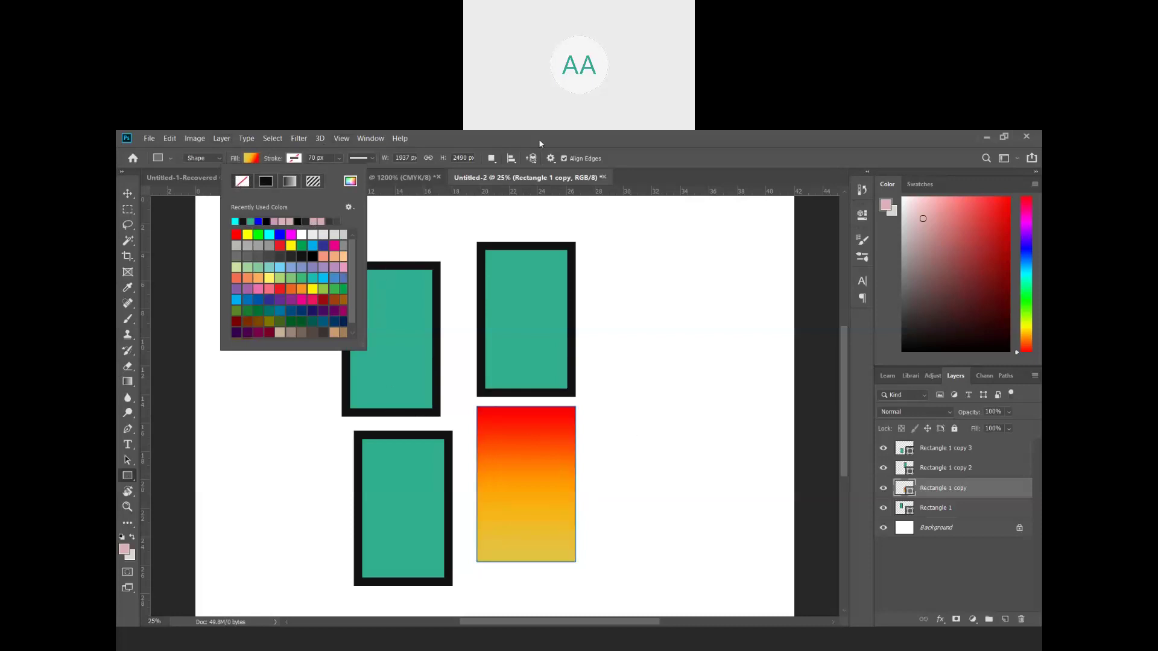
left_click(397, 448)
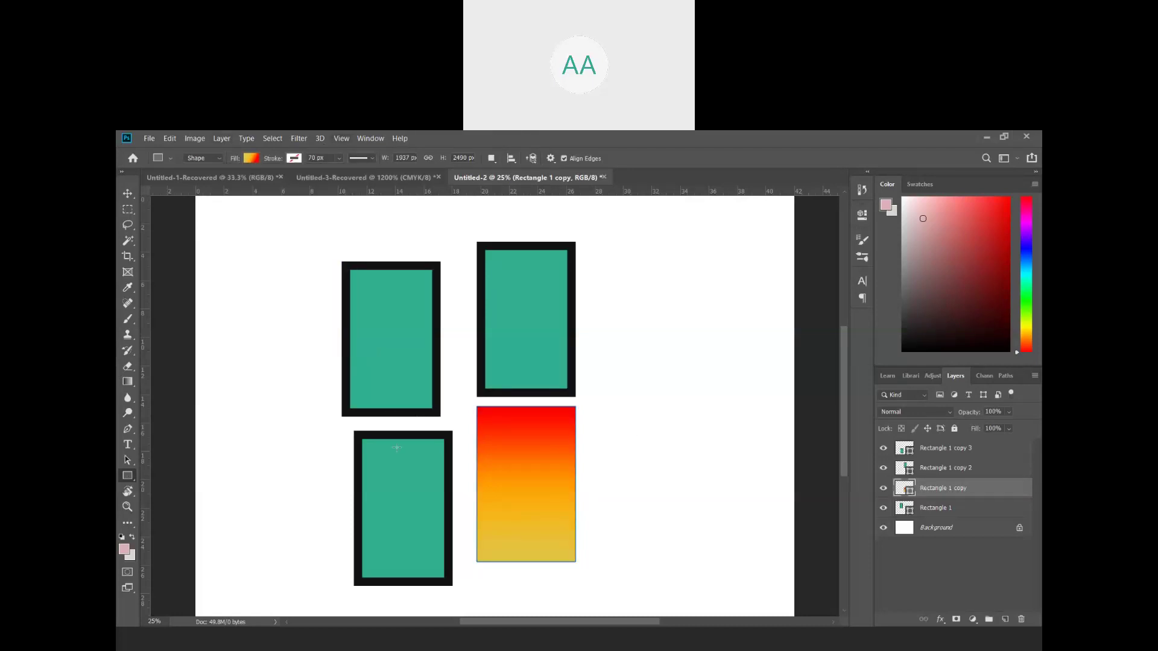
left_click(408, 504)
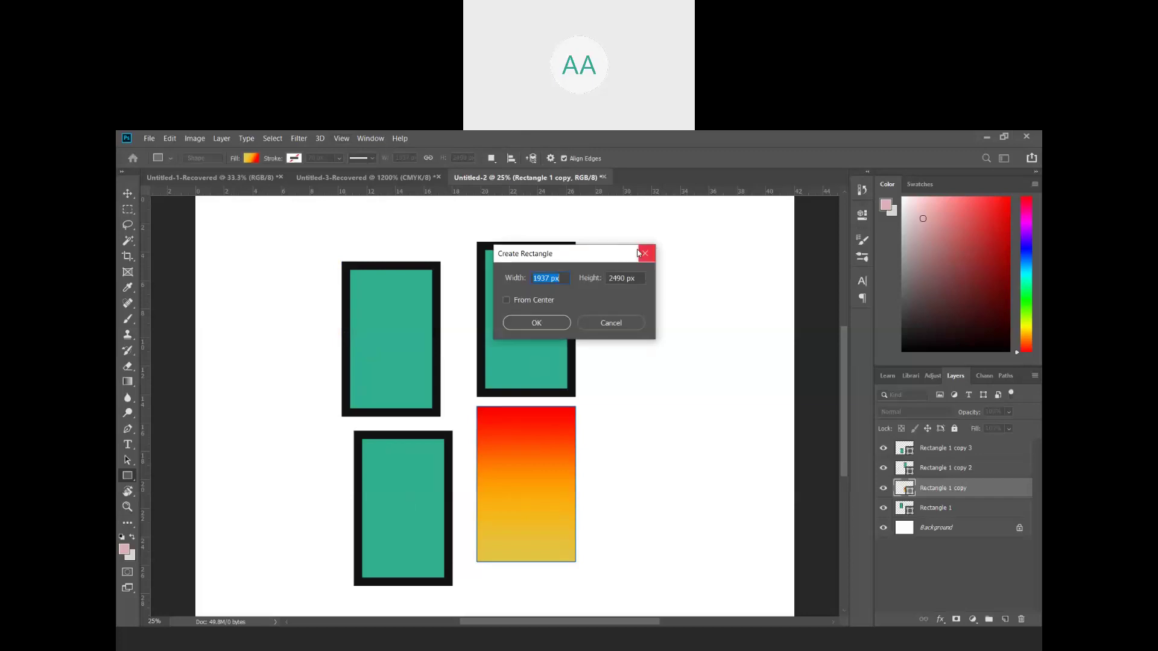
key("Escape")
- Select the green rectangle above the gradient-filled one and switch its fill to a pattern
key("v")
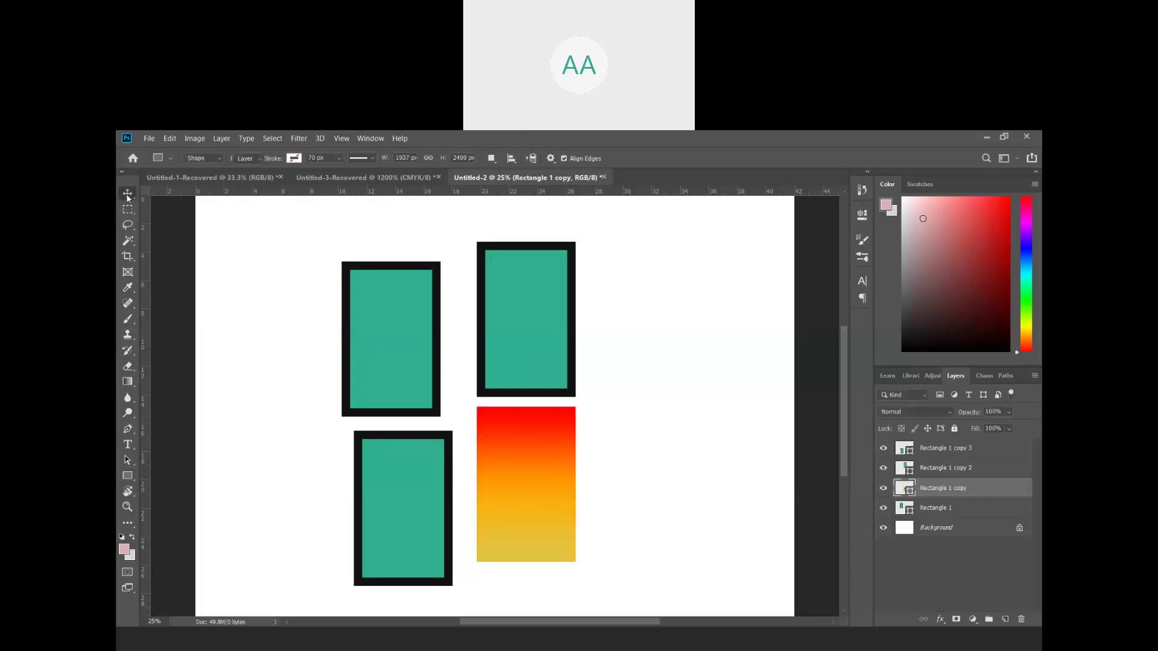
left_click(518, 300)
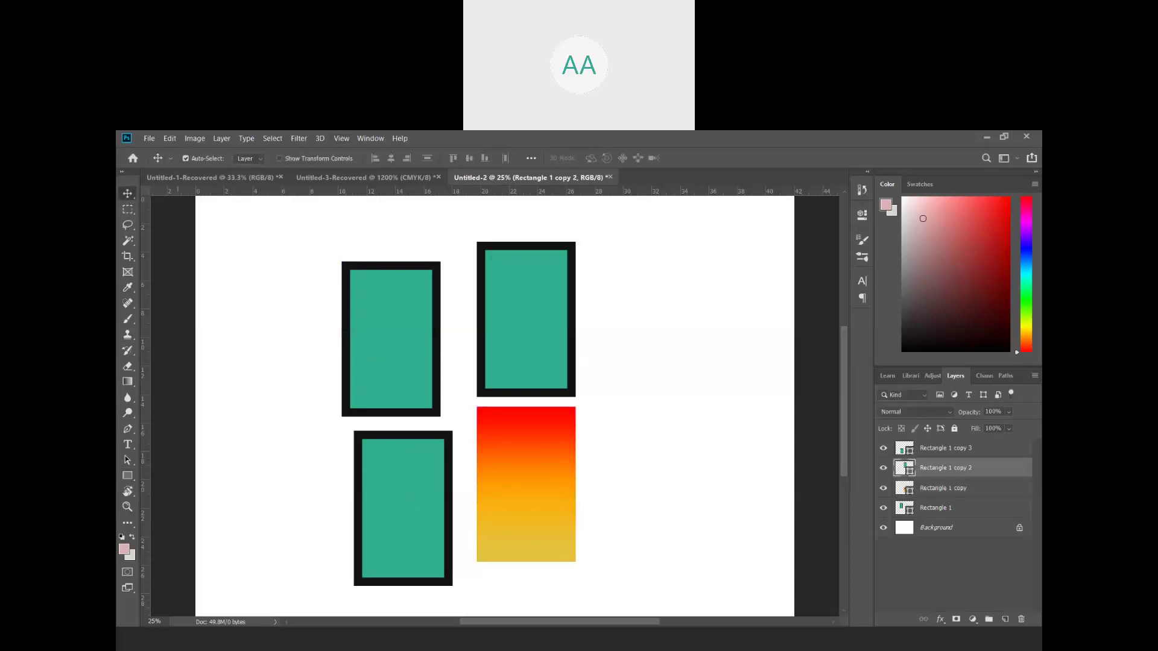
left_click(127, 476)
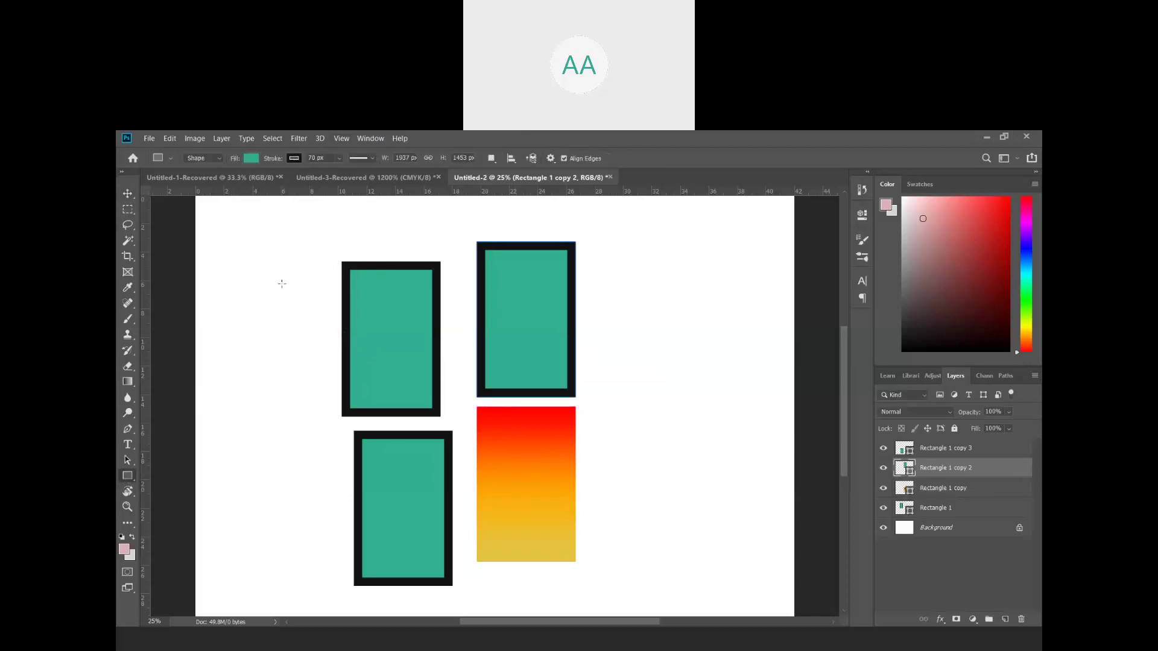
left_click(251, 159)
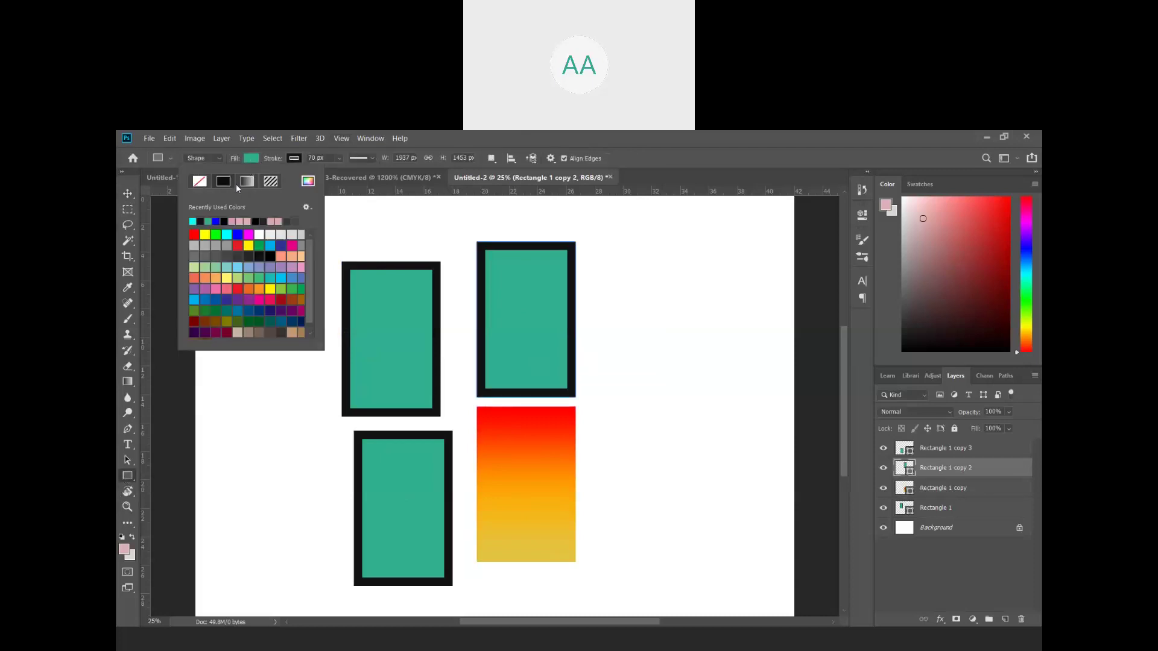
left_click(271, 181)
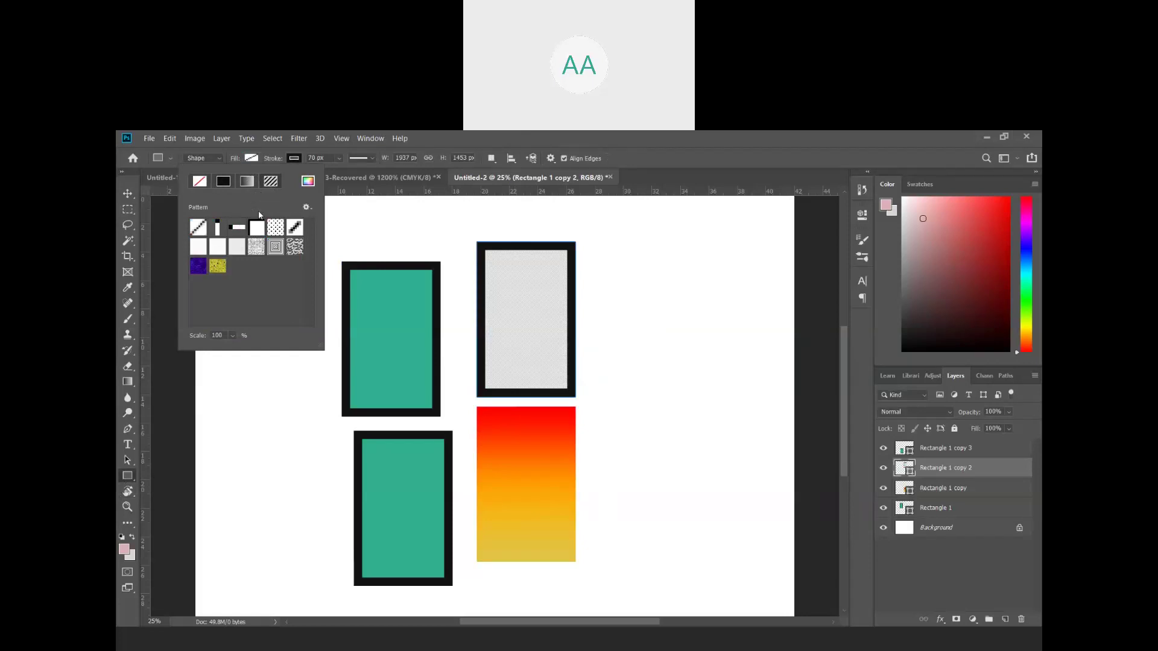
- Try several preset patterns as the rectangle's fill, including the purple one, and settle on the grey concentric-squares pattern
left_click(275, 228)
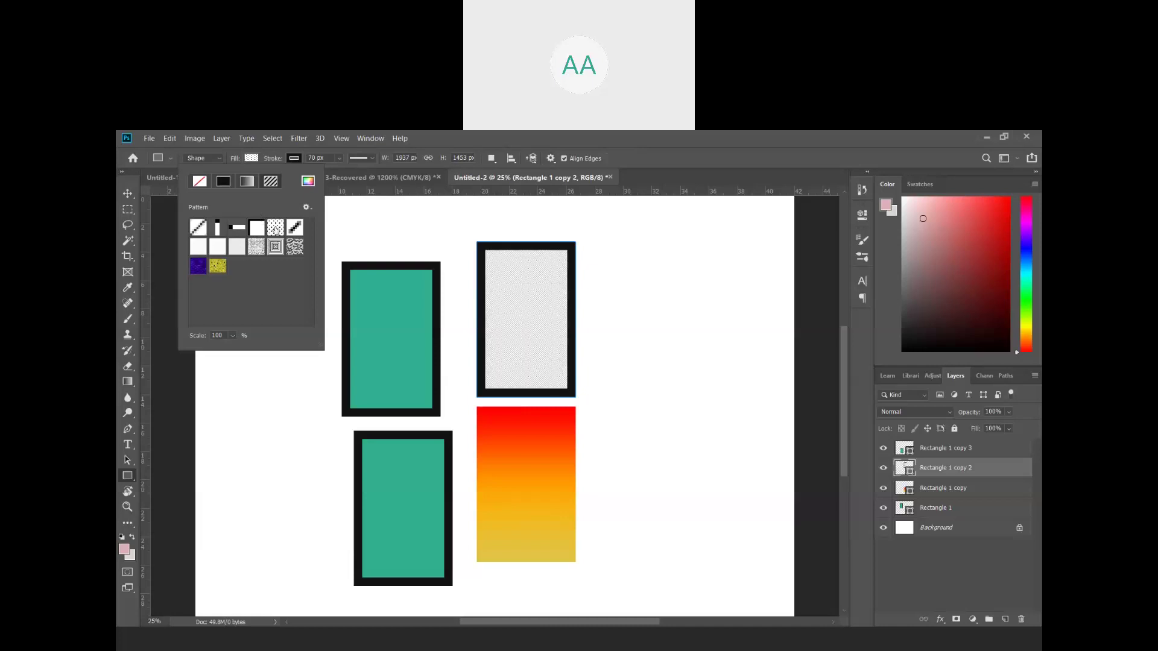
left_click(276, 250)
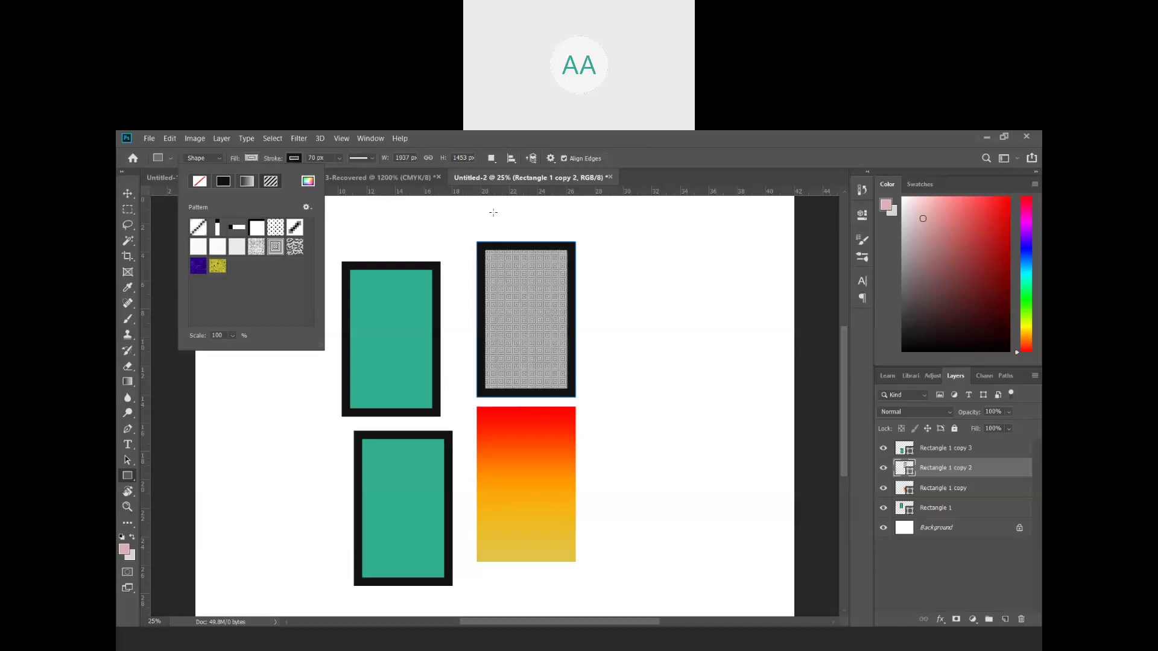
left_click(198, 266)
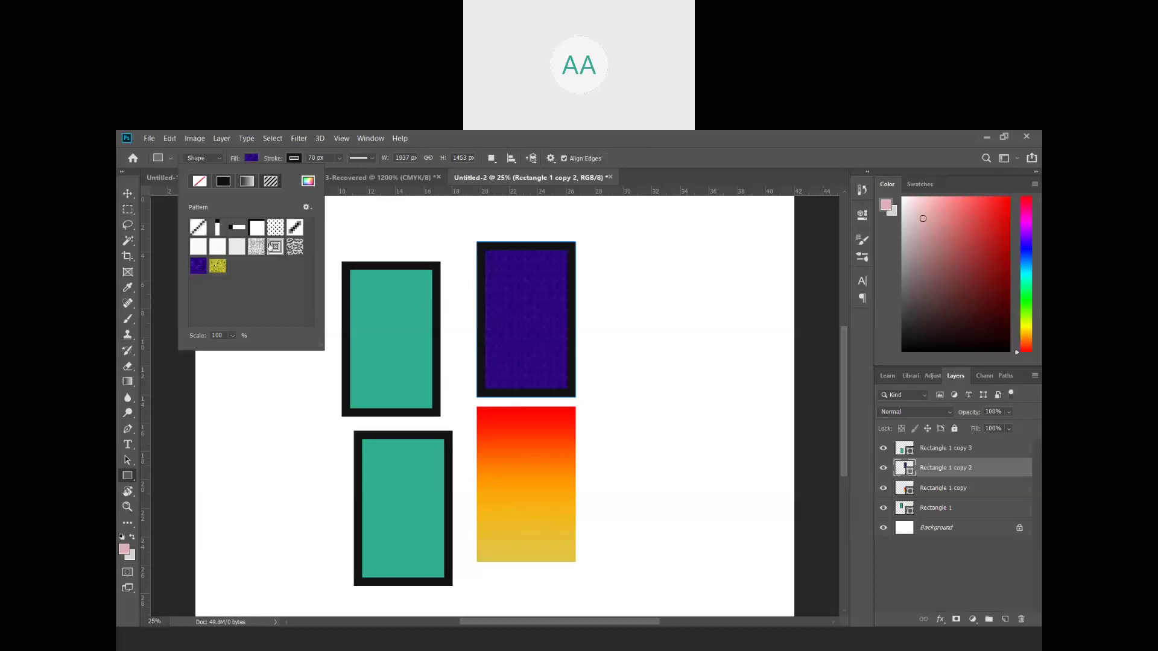
left_click(294, 247)
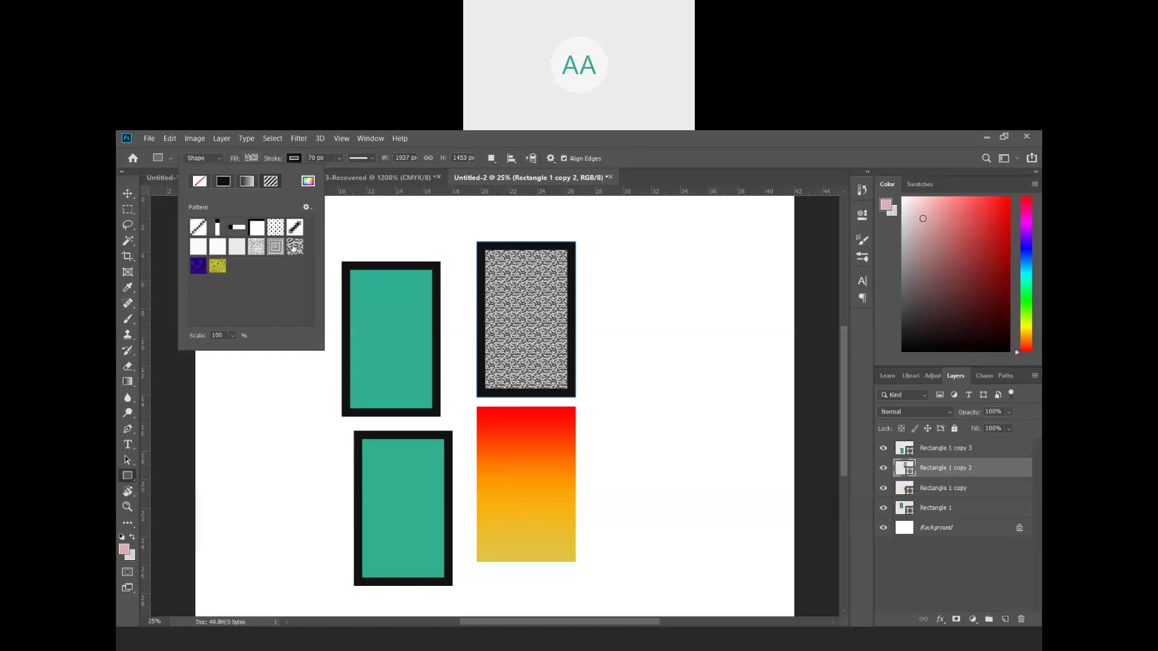
left_click(256, 247)
left_click(275, 247)
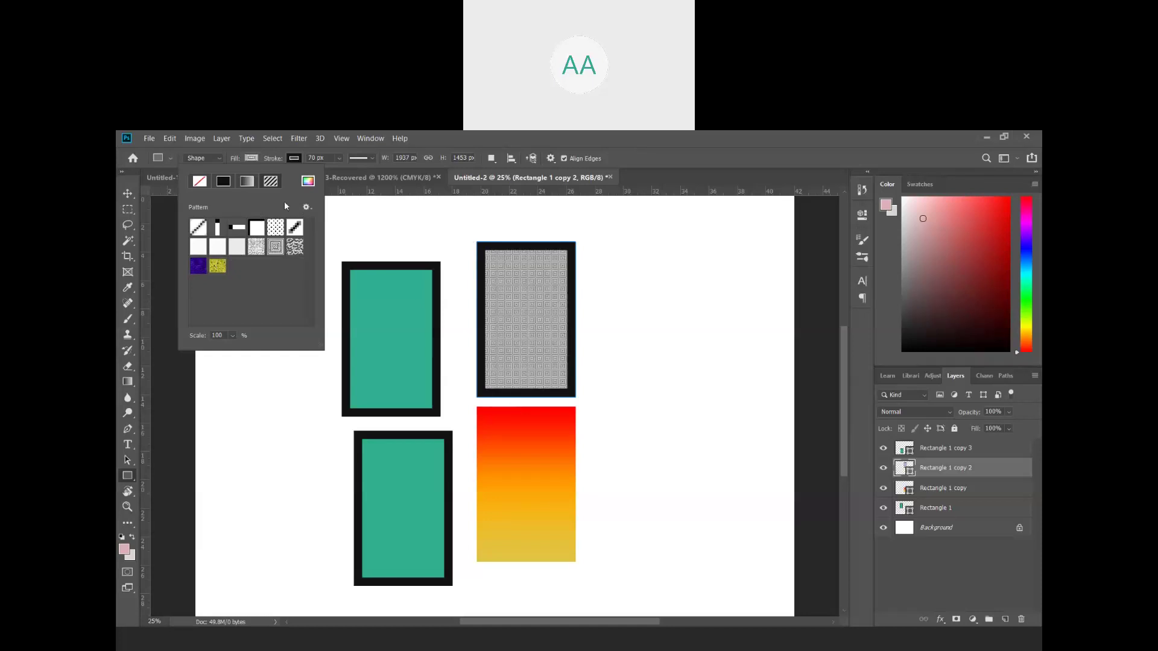
- Change the pattern-filled rectangle's stroke to a gradient, trying several presets and settling on black to white
left_click(298, 160)
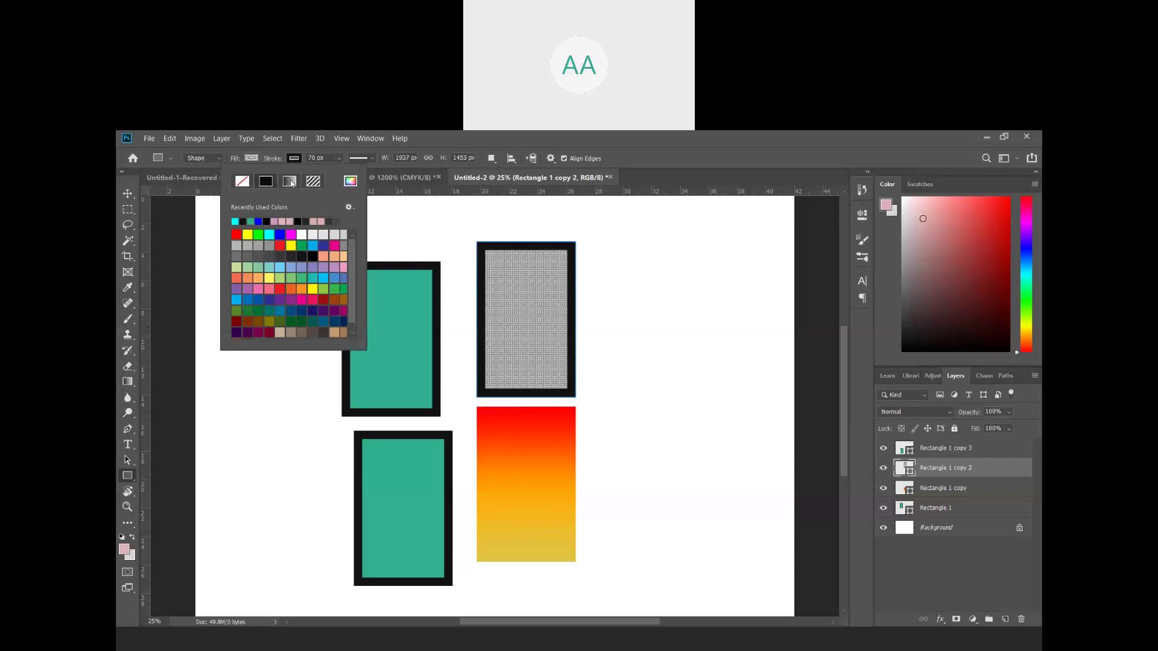
left_click(291, 184)
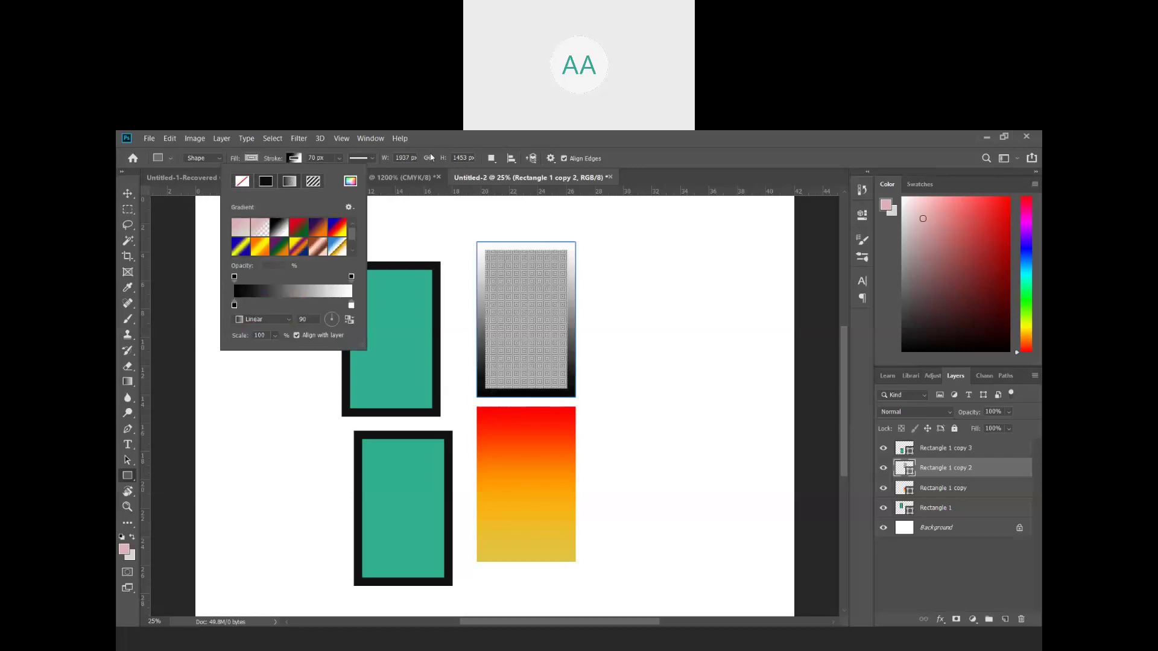
left_click(301, 234)
left_click(318, 244)
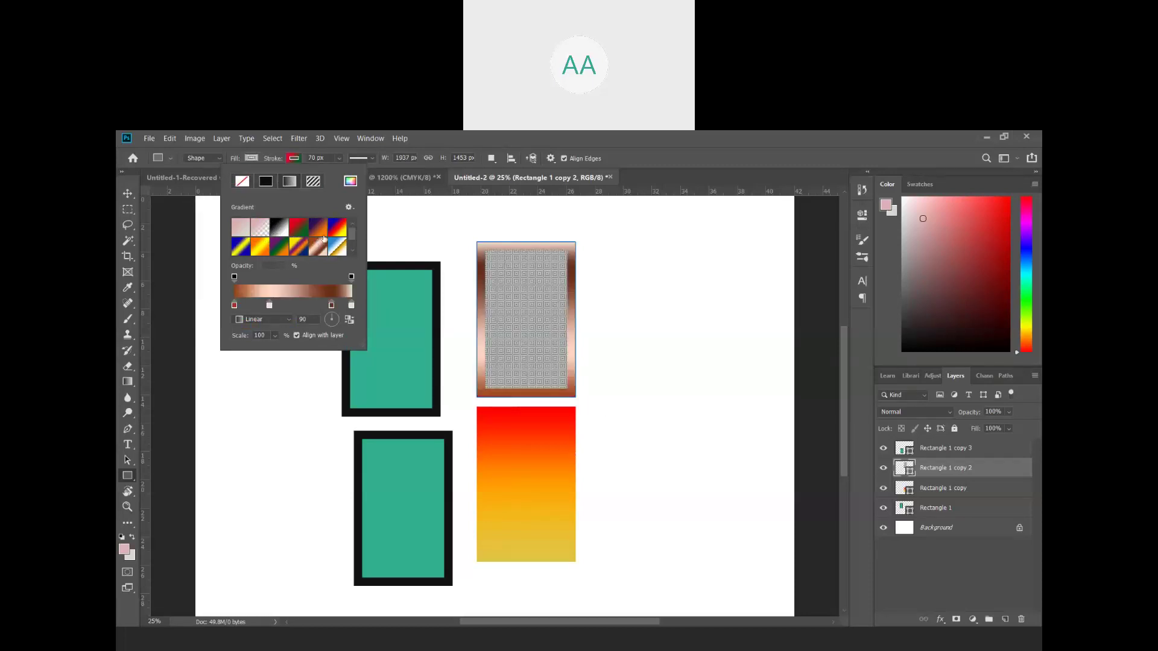
left_click(338, 233)
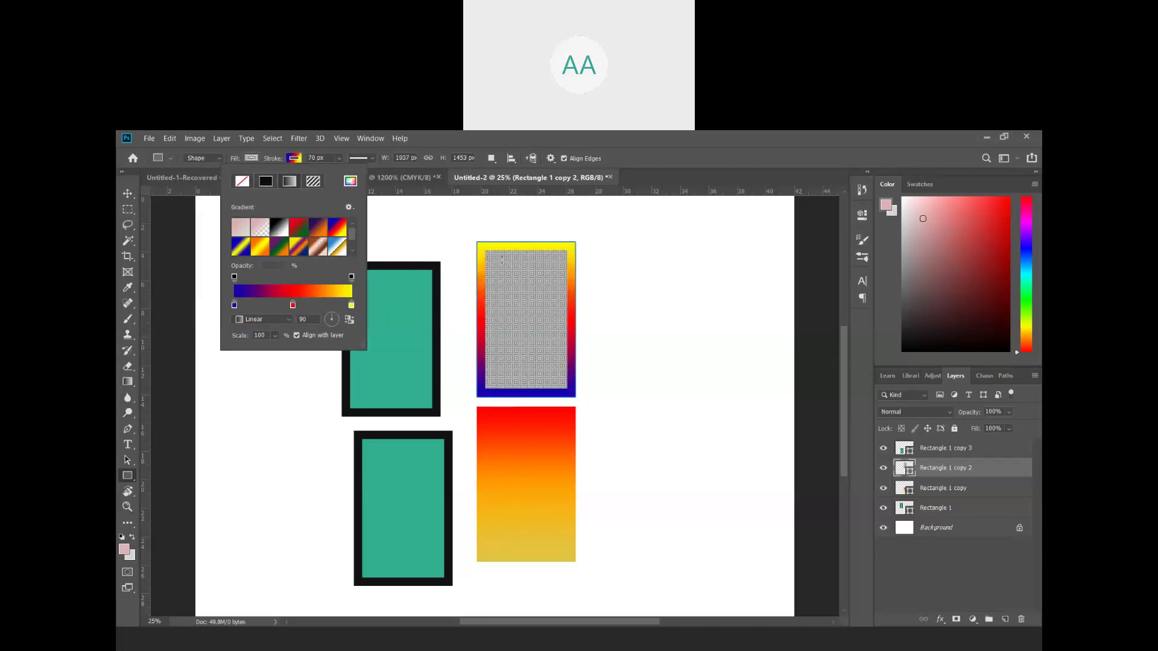
left_click(260, 228)
left_click(278, 227)
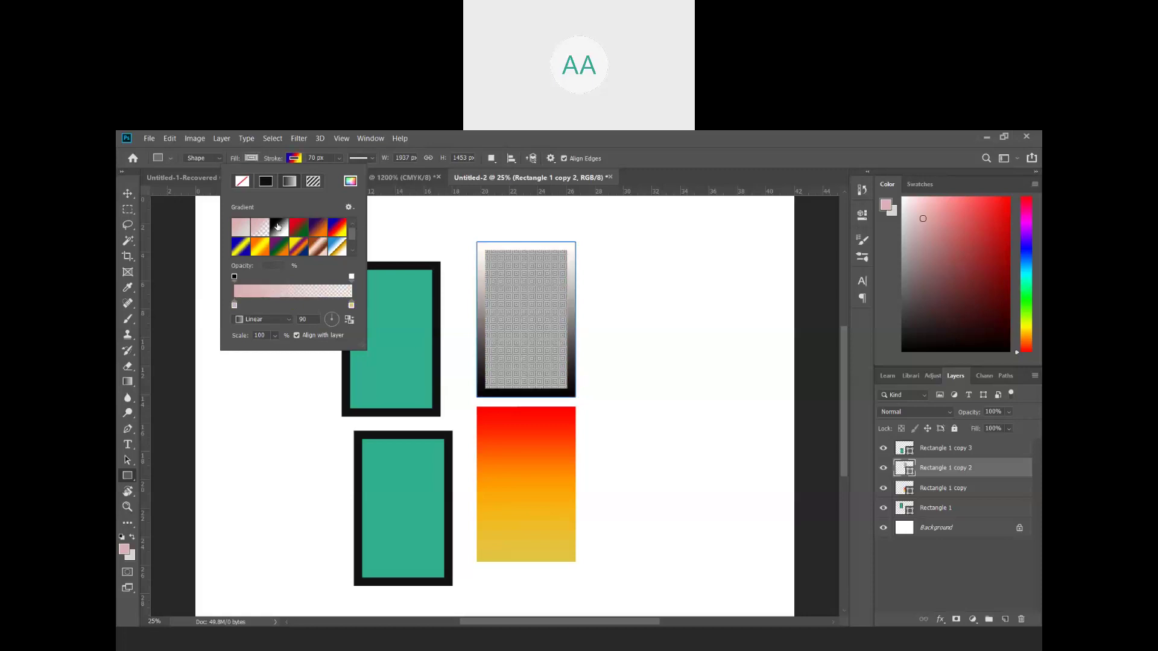
key("Return")
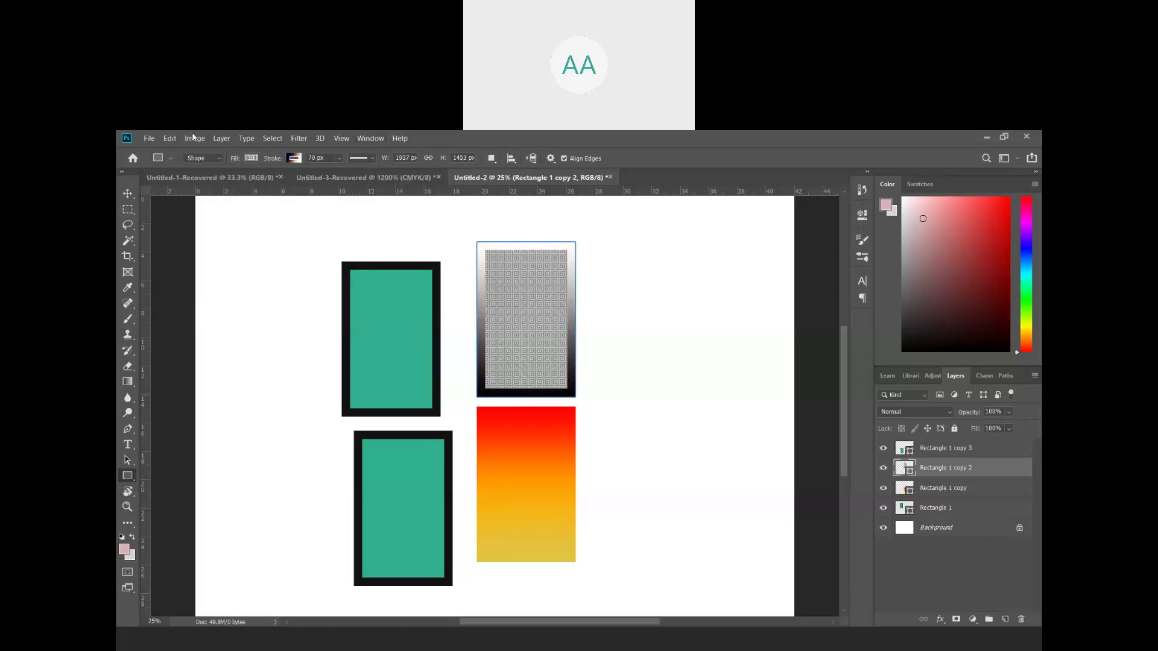
- Move the lower green rectangle away and back so it lines up directly beneath the upper green rectangle
left_click(128, 193)
left_click(428, 517)
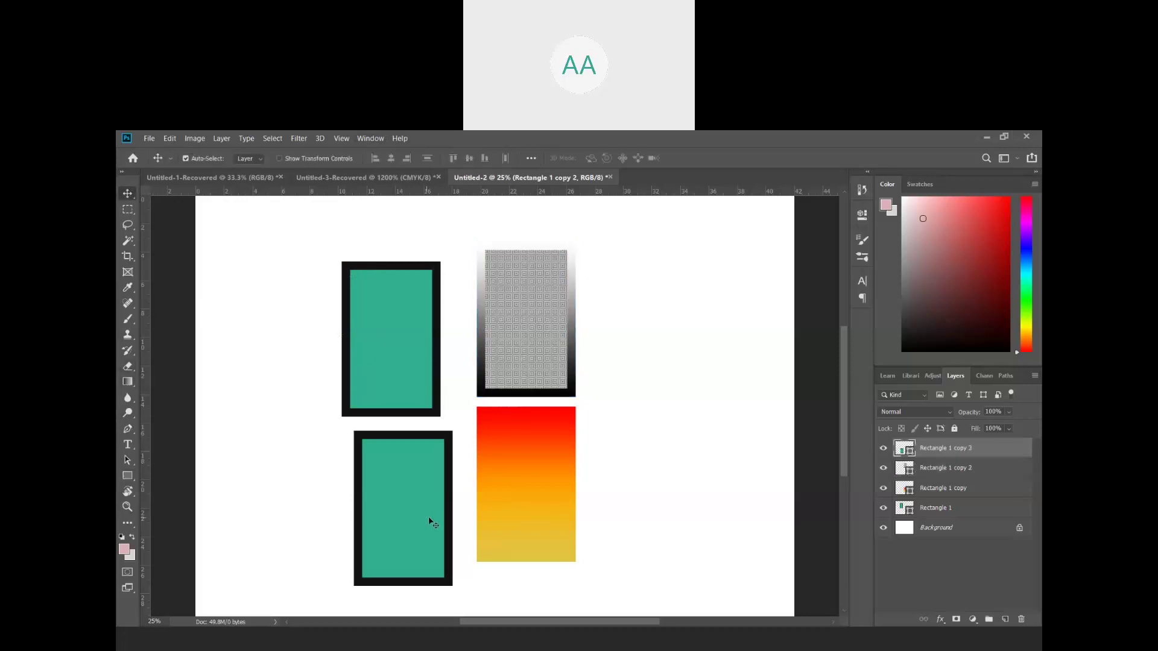
left_click_drag(428, 516, 379, 530)
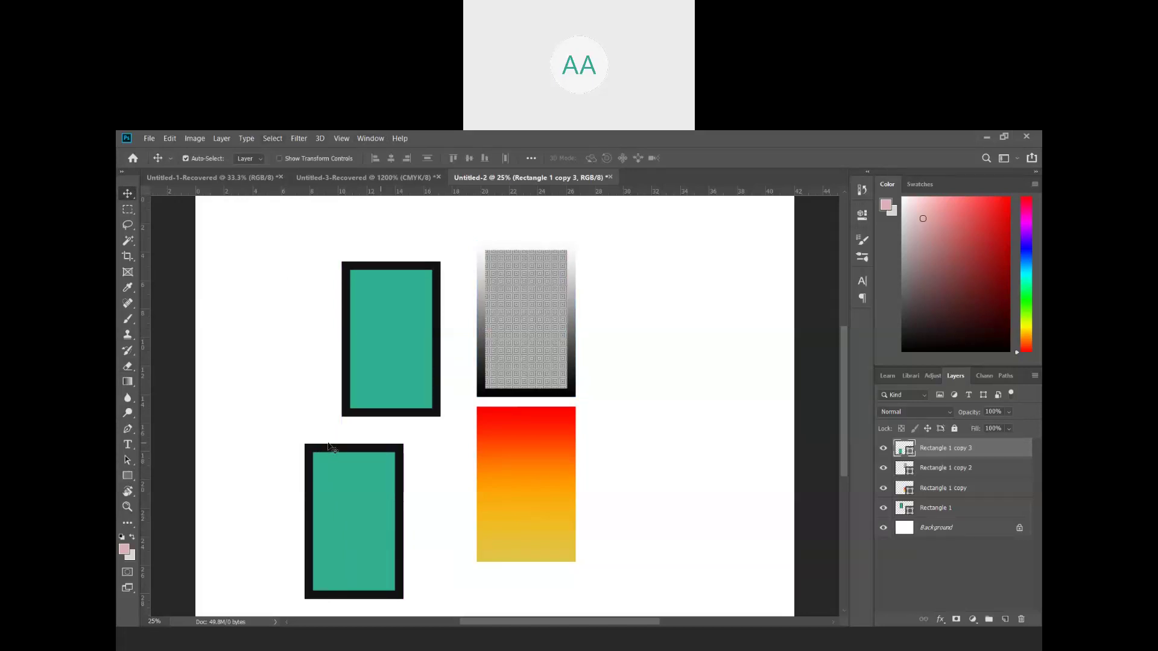
left_click_drag(329, 446, 363, 432)
- Move the pattern-filled and gradient-filled rectangles away from the green ones, towards the right side of the page
left_click_drag(516, 345, 545, 343)
left_click(505, 440)
left_click_drag(514, 451, 542, 487)
left_click_drag(548, 328, 597, 333)
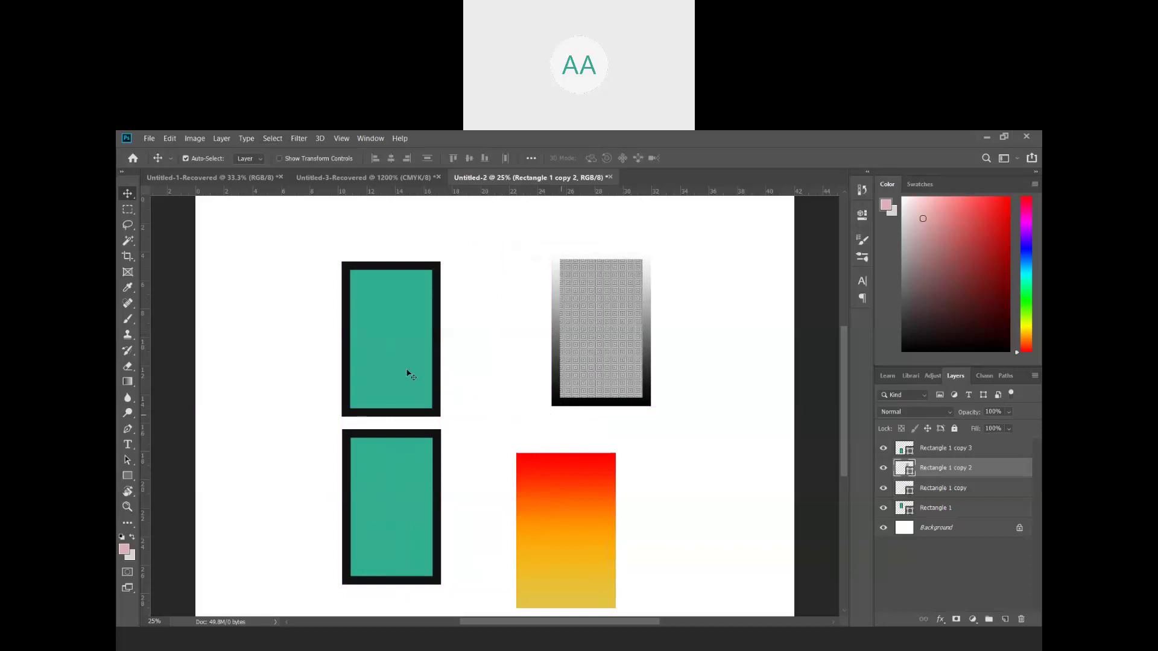
- Spread out the shapes, moving both green rectangles towards the page's left edge and the gradient rectangle to its lower-right corner
left_click_drag(407, 331, 259, 284)
mouse_move(401, 545)
left_mouse_down()
mouse_move(380, 484)
mouse_move(304, 482)
mouse_move(400, 547)
left_mouse_up()
left_click_drag(553, 568, 717, 551)
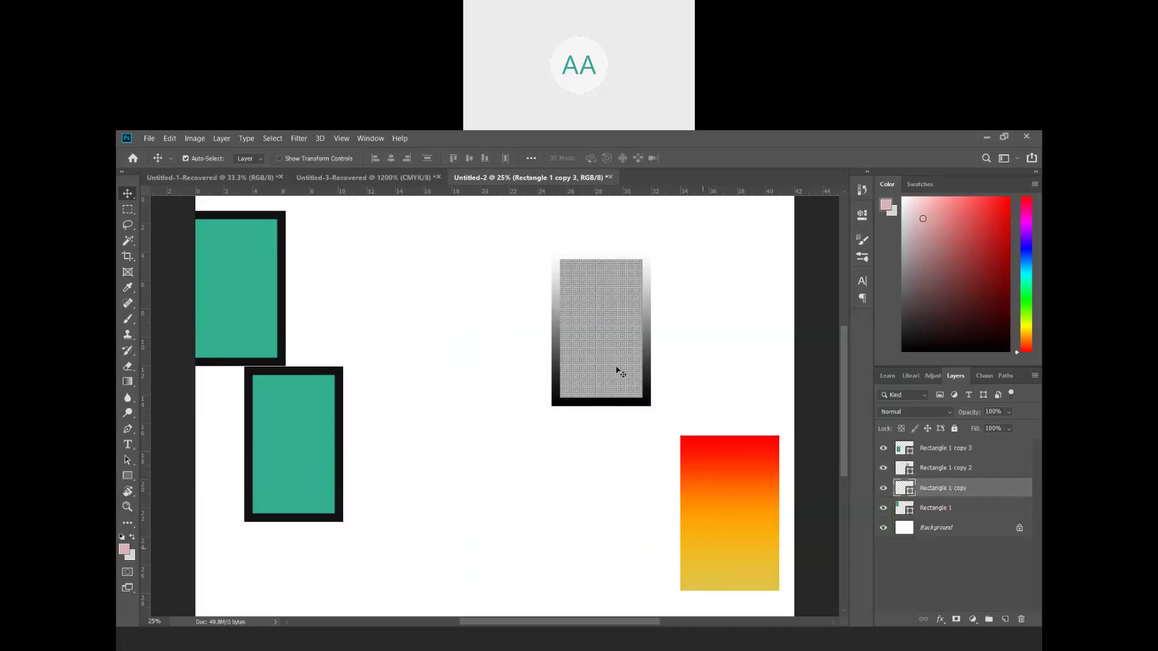
- Move the pattern-filled rectangle to the centre of the page using the smart guides
left_click_drag(618, 371, 614, 375)
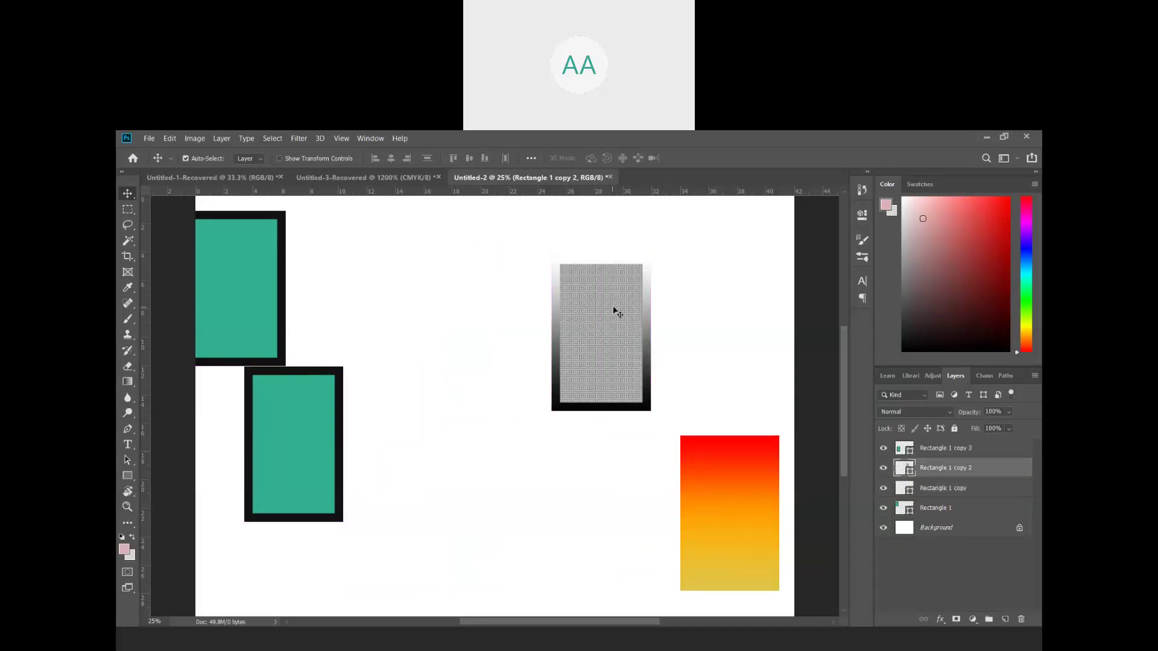
left_click_drag(613, 310, 510, 278)
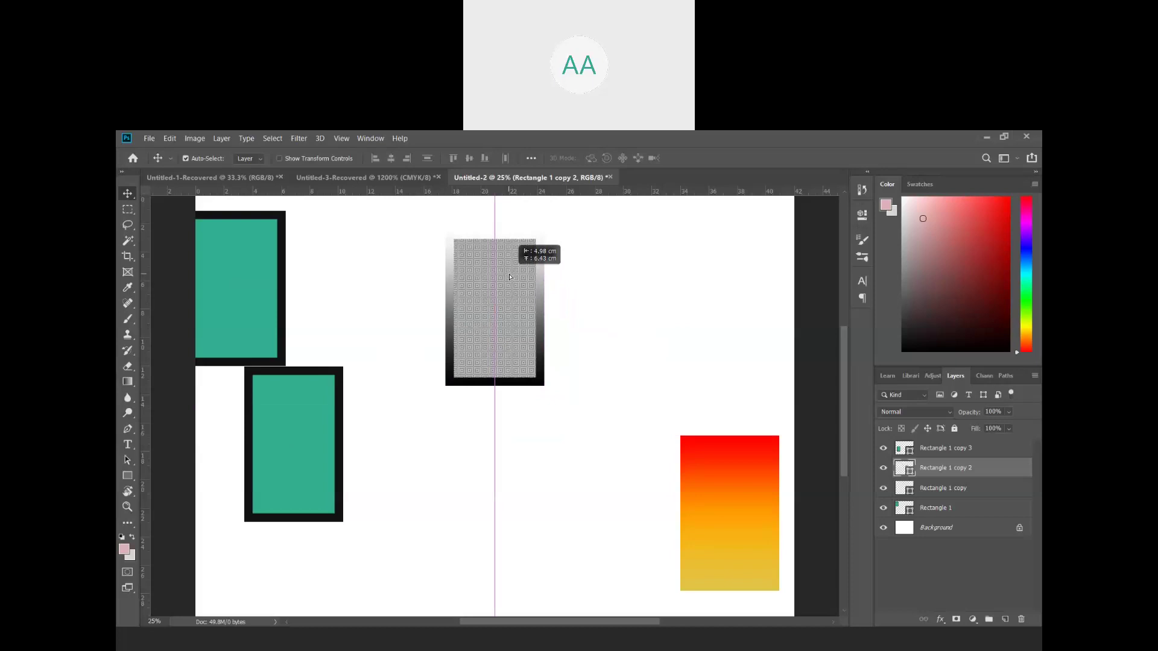
left_click_drag(509, 277, 513, 367)
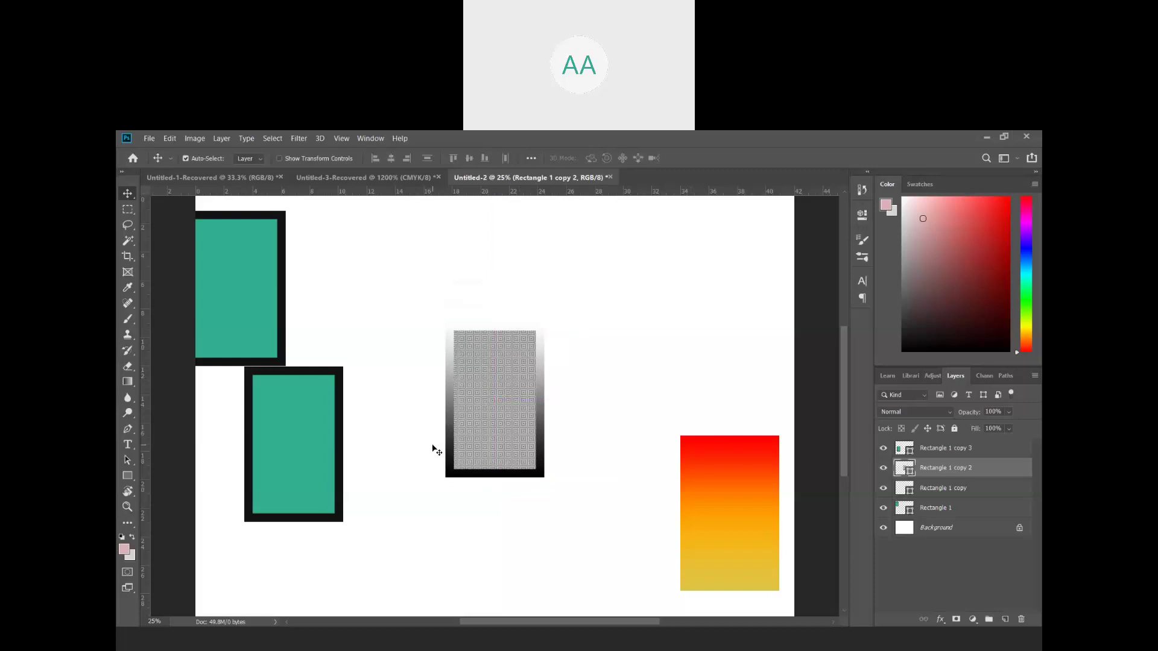
key("ctrl")
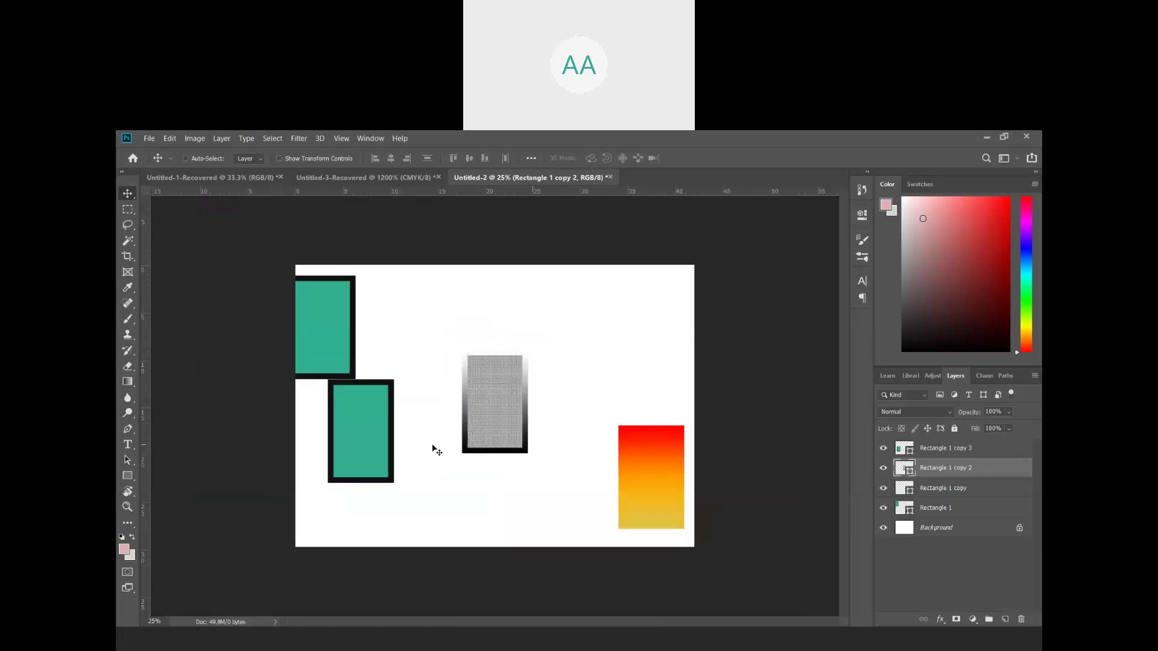
key("ctrl+minus")
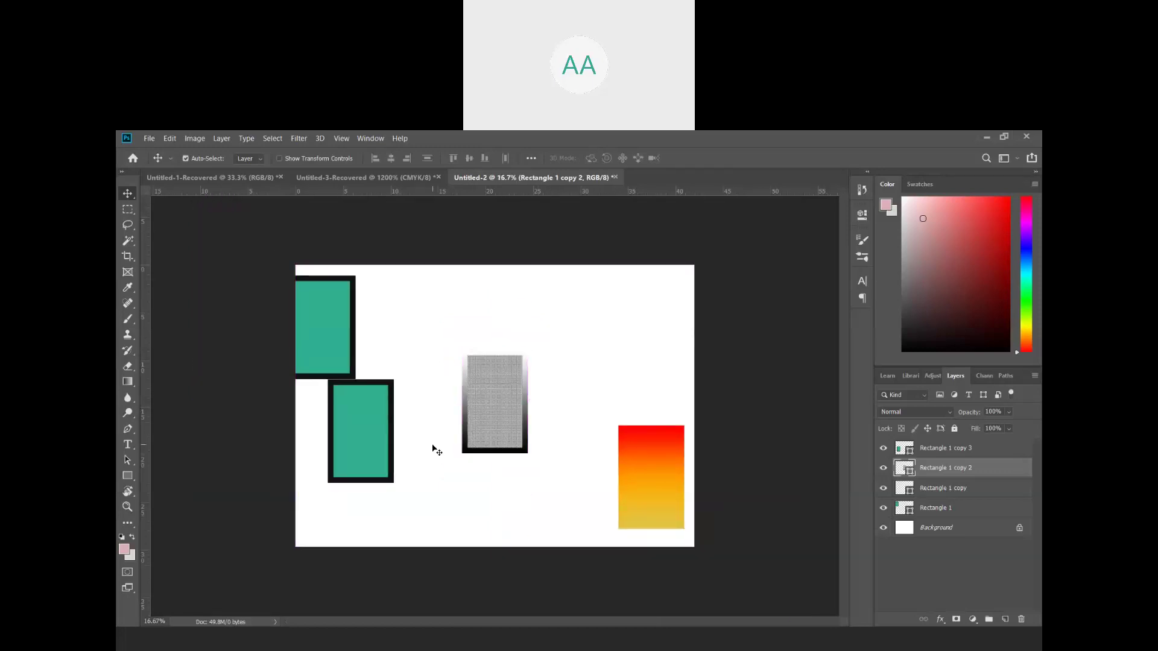
key("ctrl+minus")
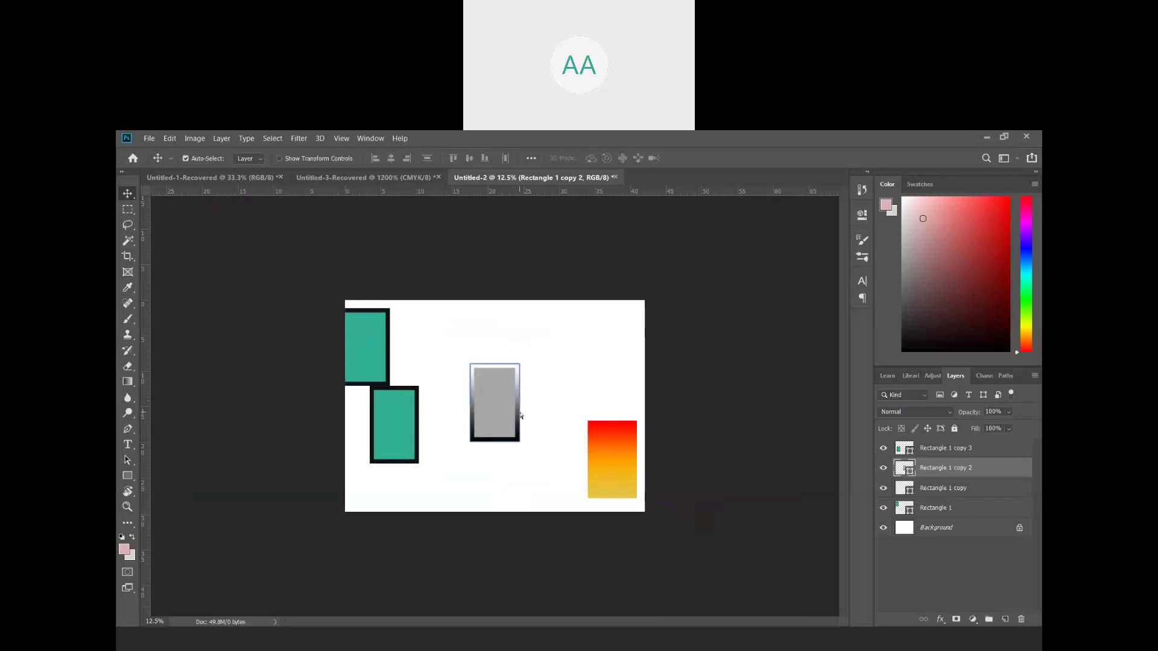
key("ctrl+plus")
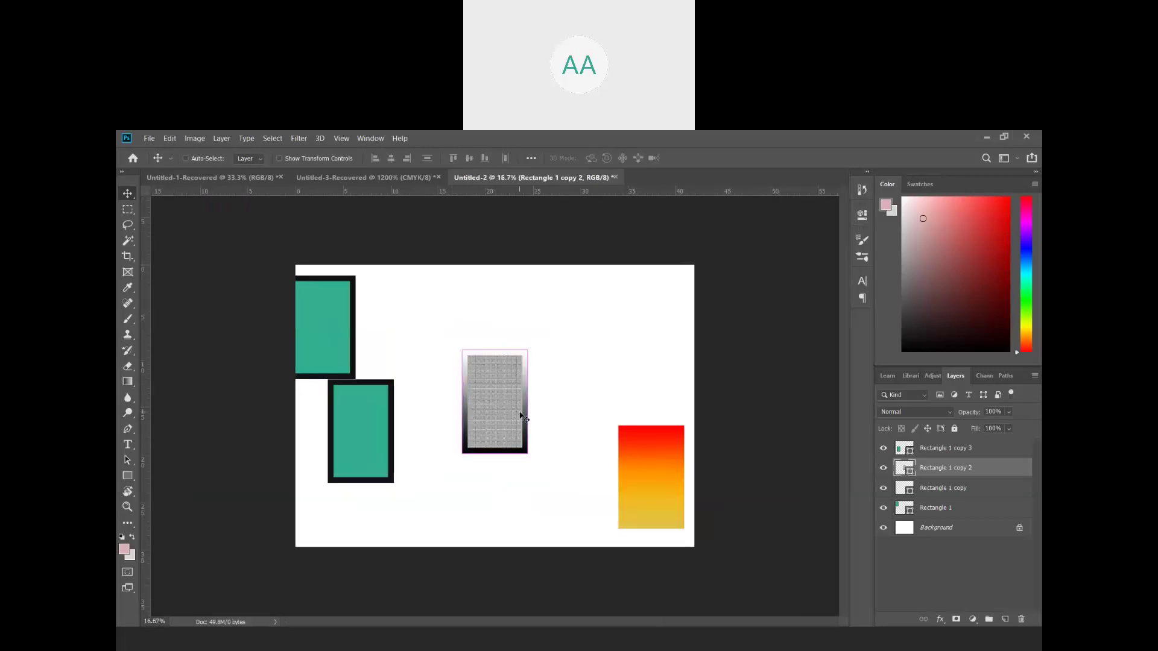
key("ctrl+plus")
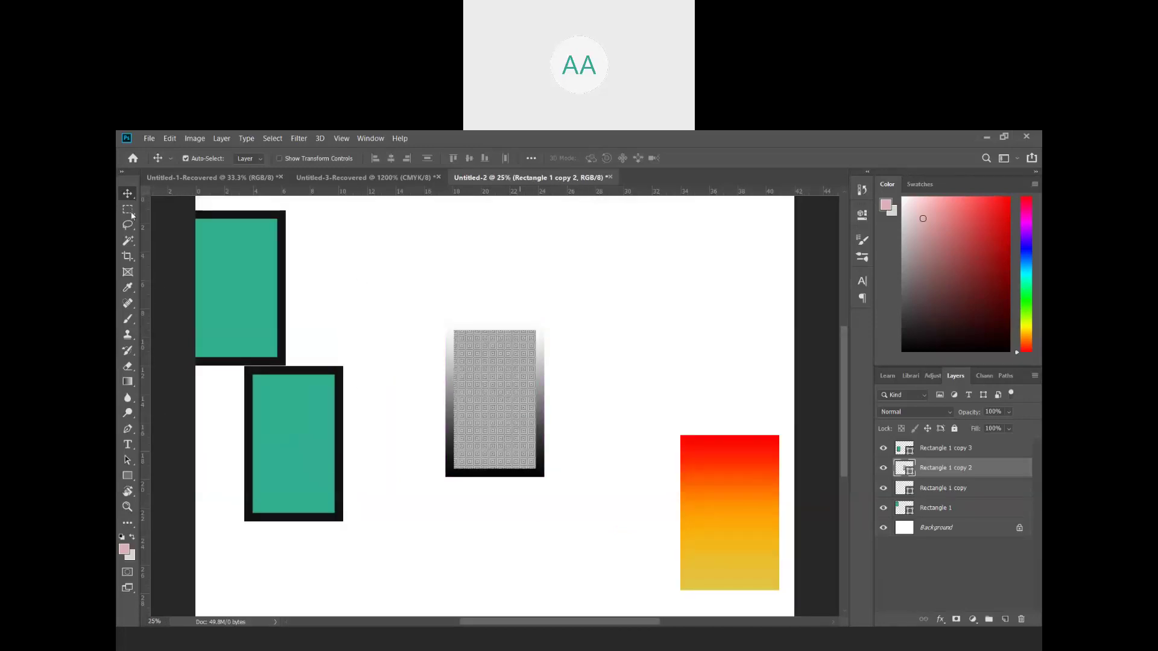
- Move both green rectangles and the gradient rectangle to the middle of the page, overlapping the pattern-filled rectangle
left_click_drag(265, 296, 478, 343)
left_click_drag(303, 471, 519, 520)
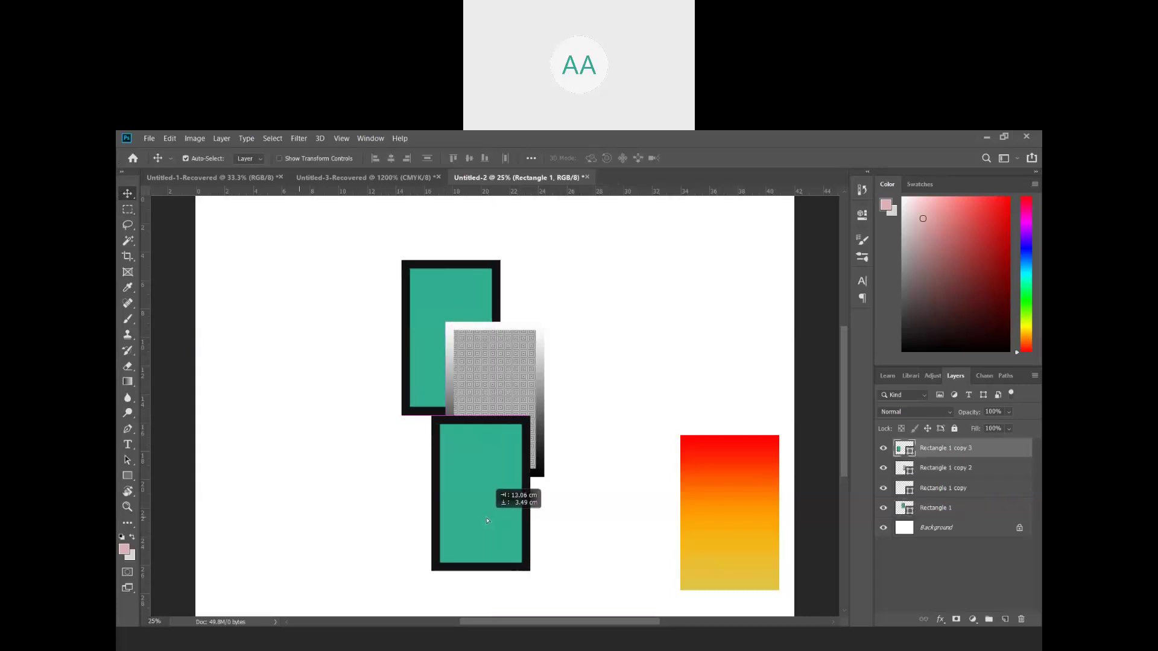
left_click_drag(750, 498, 541, 360)
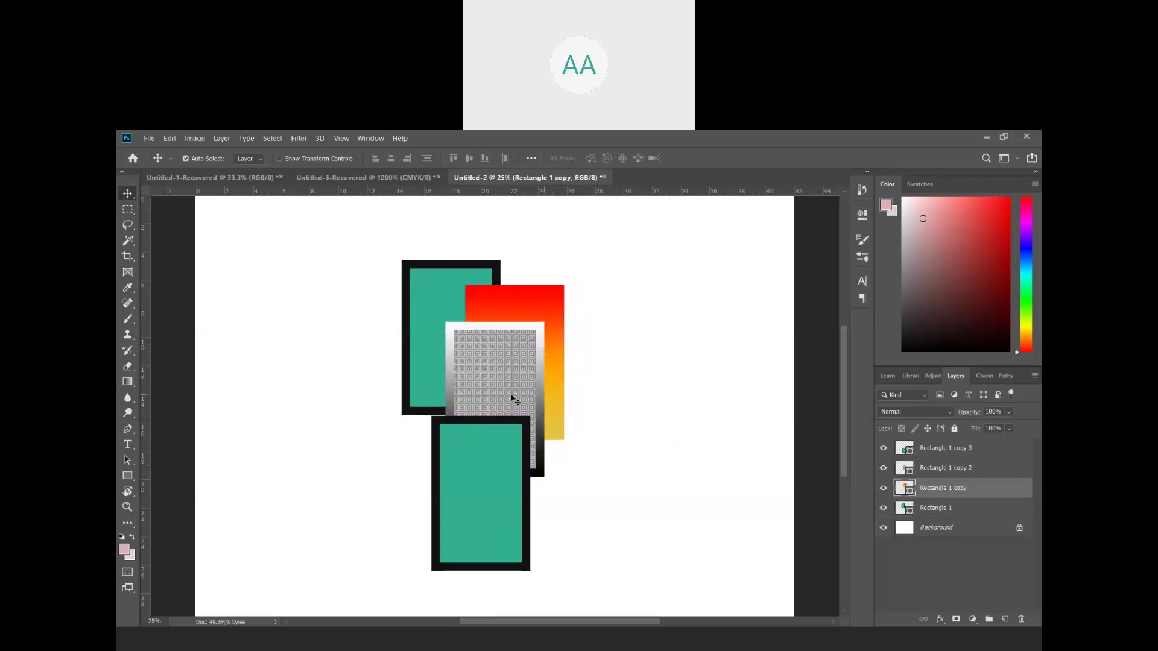
- Align the lower green and gradient rectangles with the pattern-filled rectangle's sides, and shift the pattern-filled rectangle slightly down
mouse_move(481, 438)
left_mouse_down()
mouse_move(513, 442)
mouse_move(499, 444)
left_mouse_up()
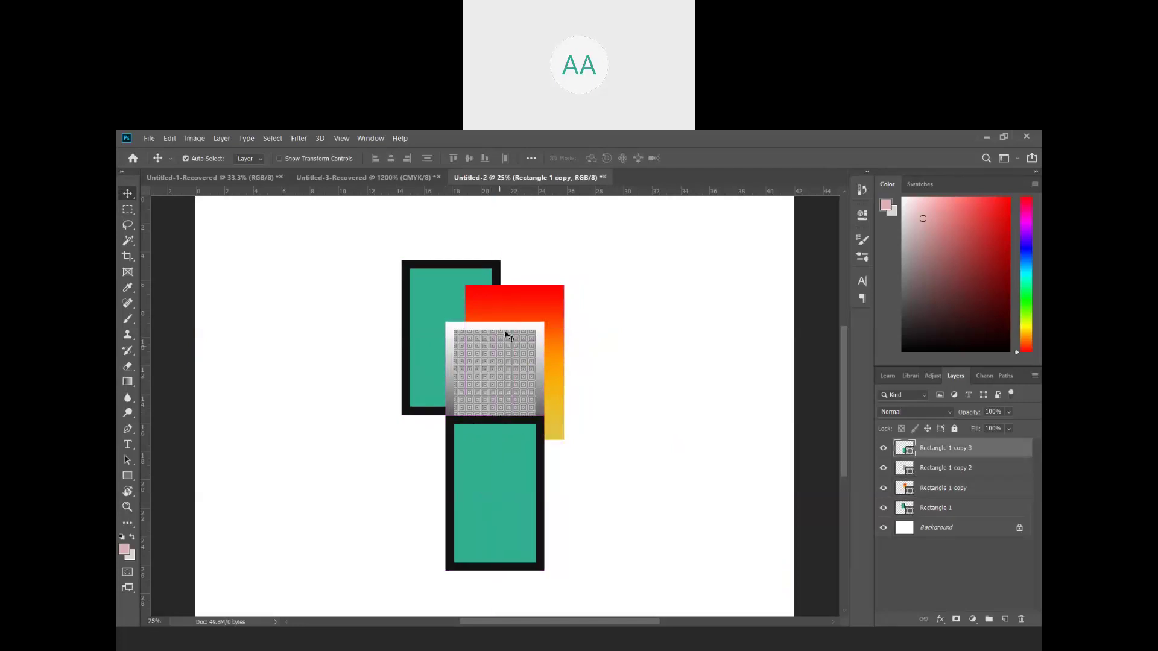
left_click(502, 363)
mouse_move(502, 363)
left_mouse_down()
mouse_move(501, 391)
mouse_move(500, 380)
left_mouse_up()
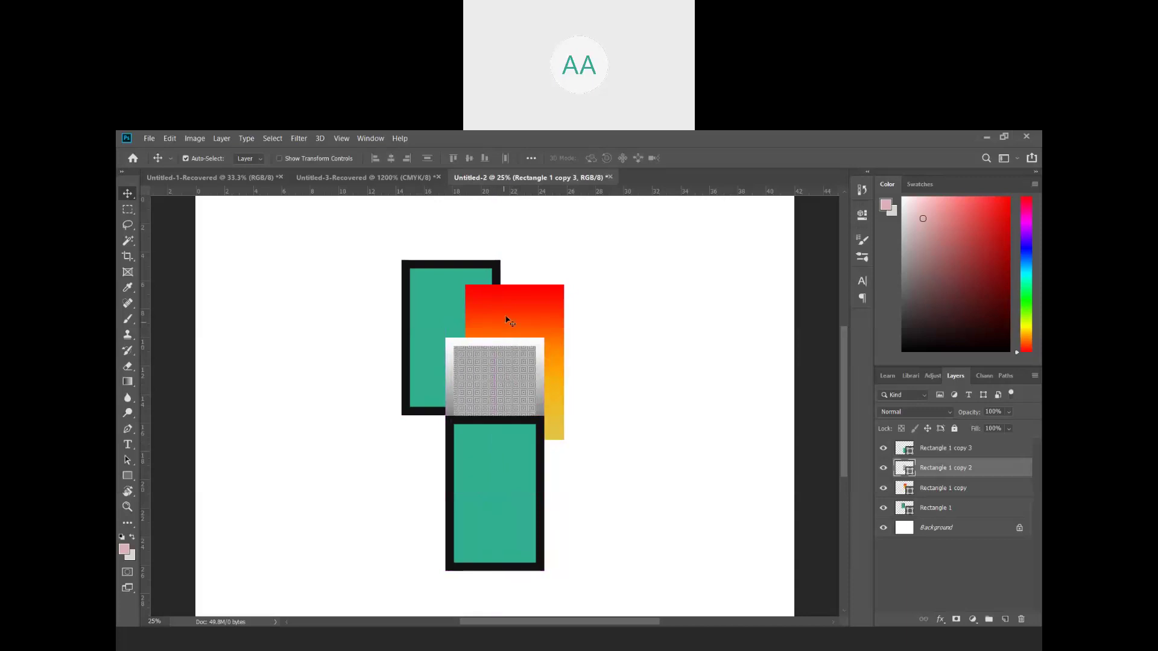
left_click_drag(507, 316, 485, 315)
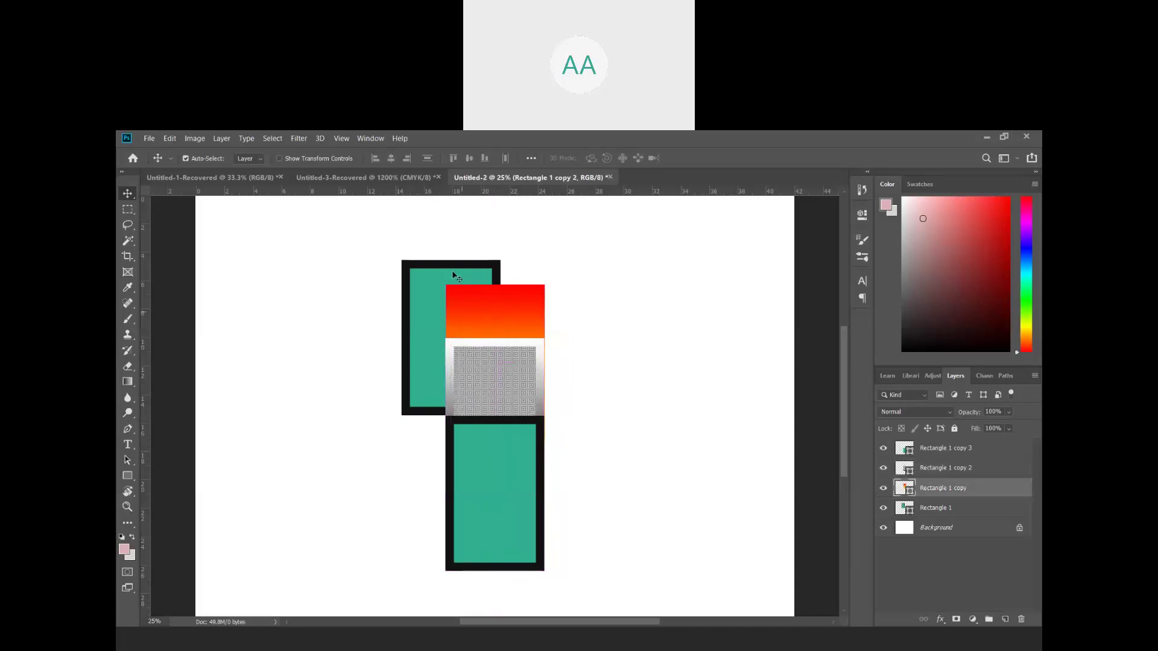
- Align the upper green rectangle with the column's sides, and raise the pattern-filled and upper green rectangles to the front of the layer order
left_click_drag(441, 277, 484, 251)
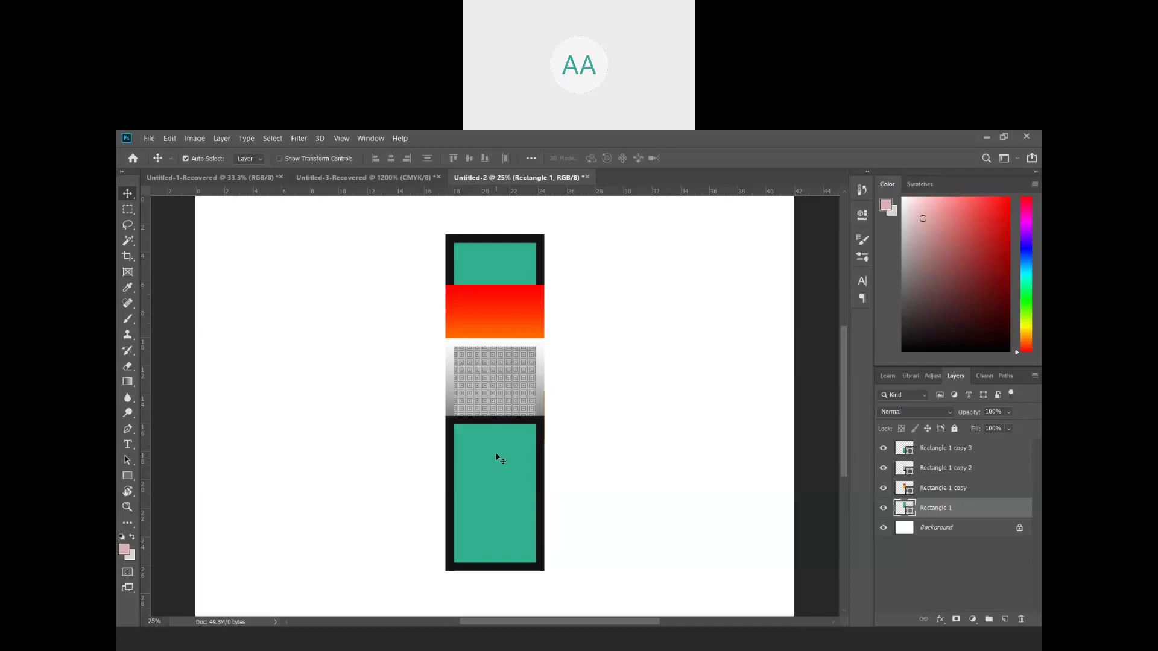
left_click(519, 365)
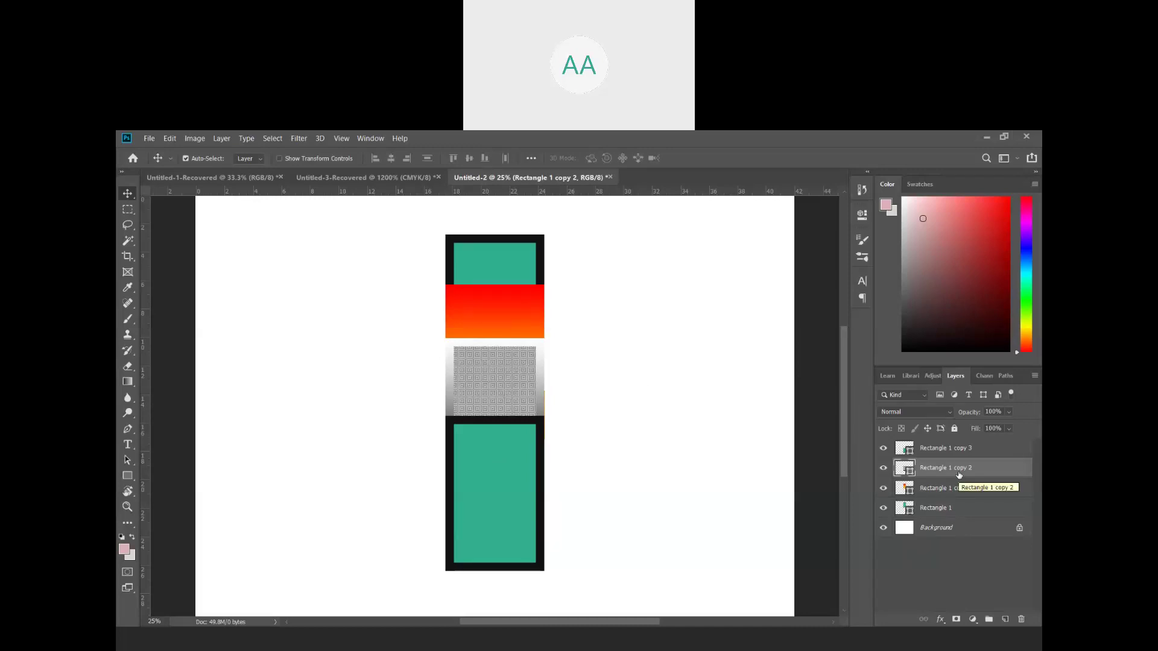
left_click_drag(959, 475, 955, 445)
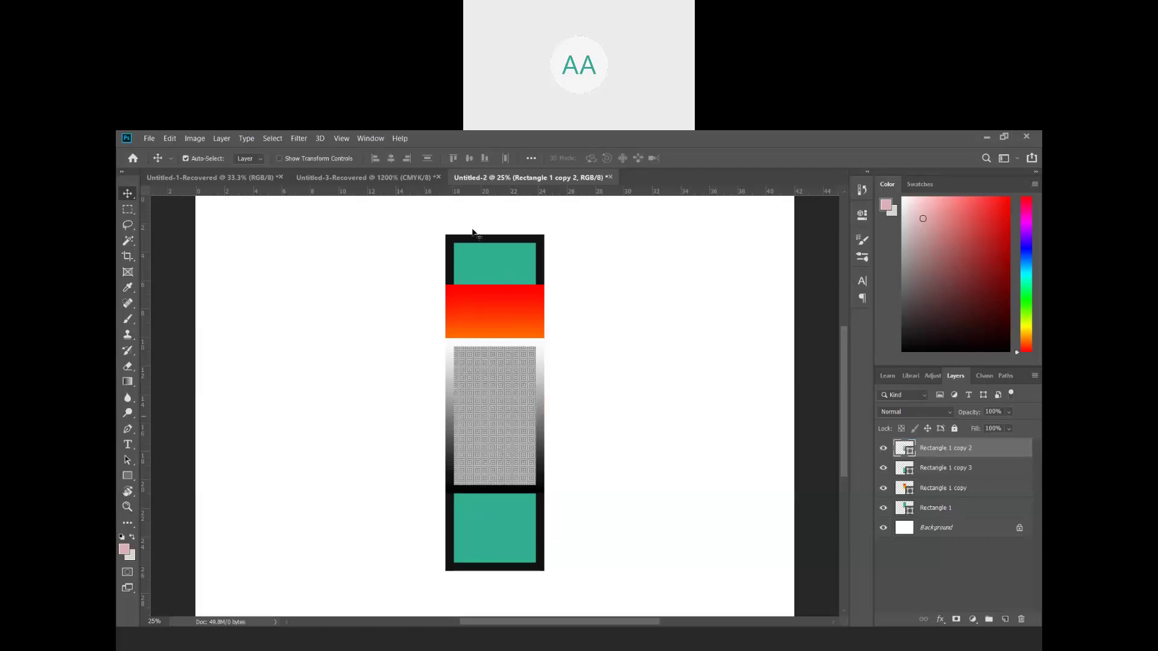
left_click(495, 242)
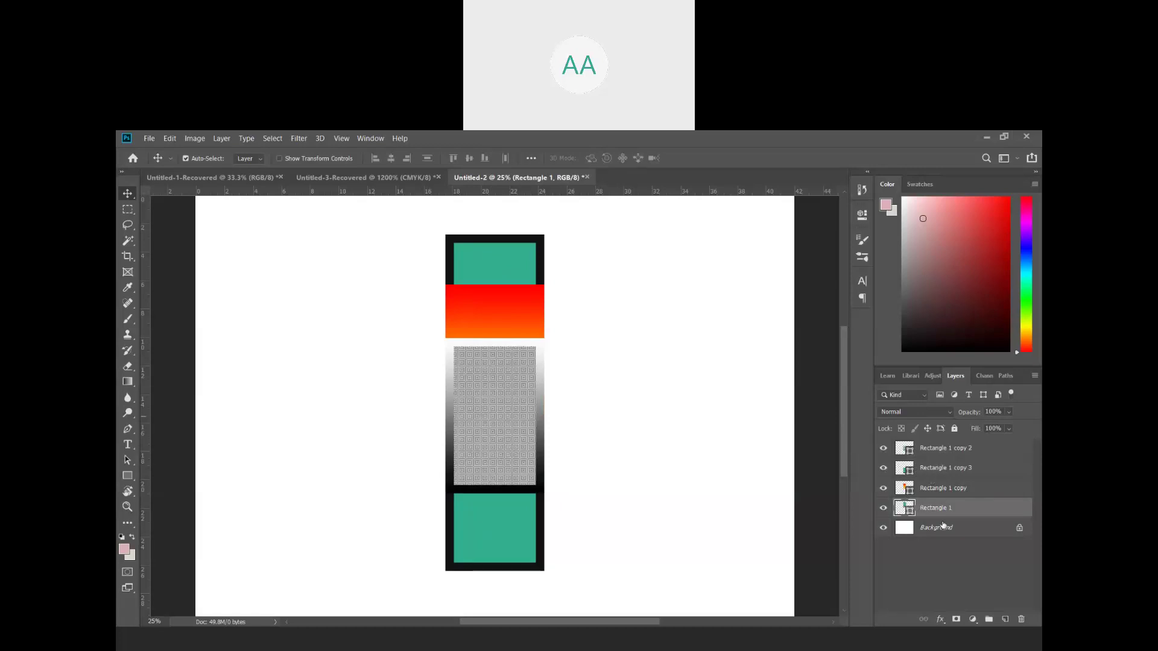
left_click_drag(941, 510, 943, 448)
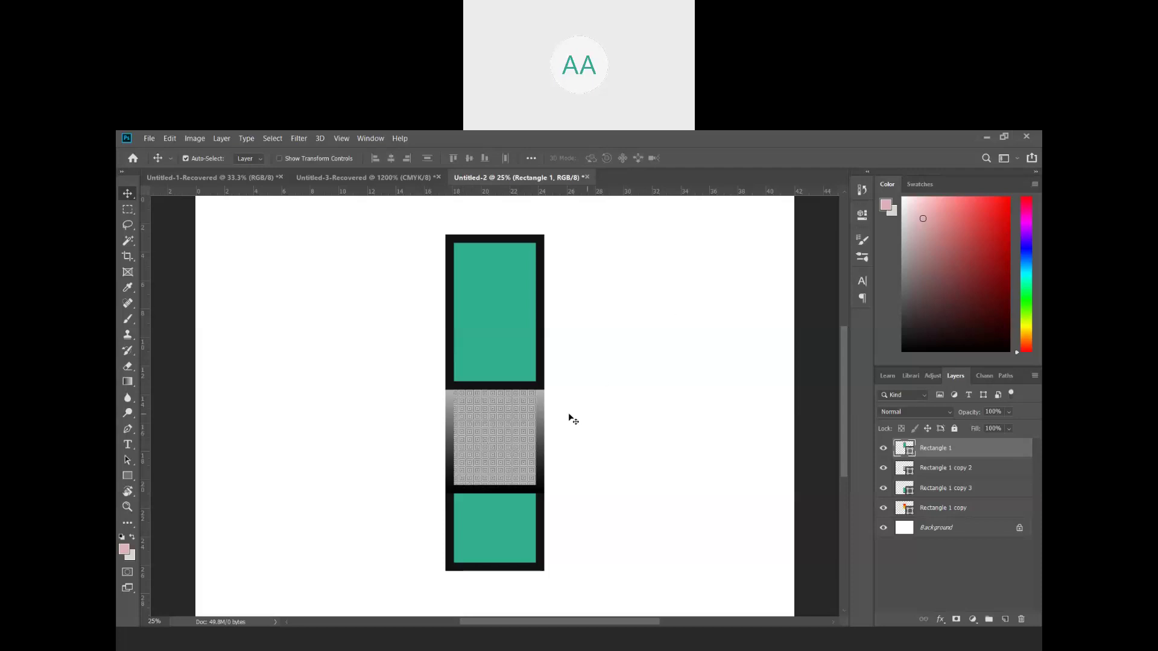
- Switch to the Untitled-1-Recovered document and examine the horned figure artwork up close and as a whole
left_click(397, 179)
left_click(226, 179)
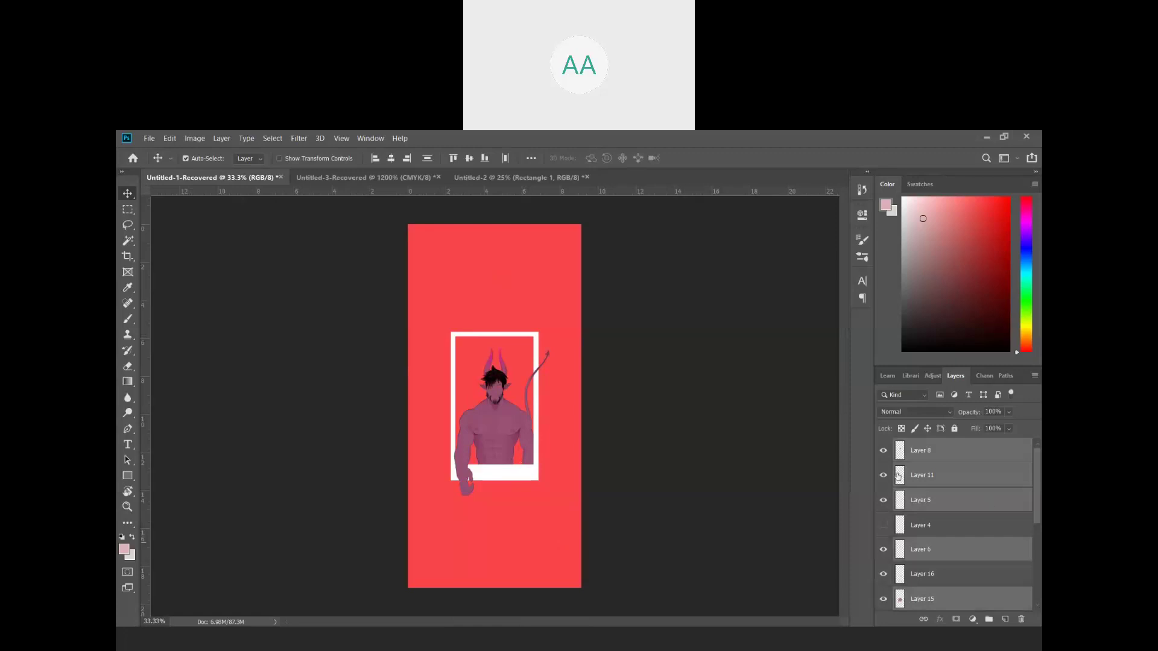
key("ctrl+plus")
key("ctrl+plus")
key("ctrl+plus")
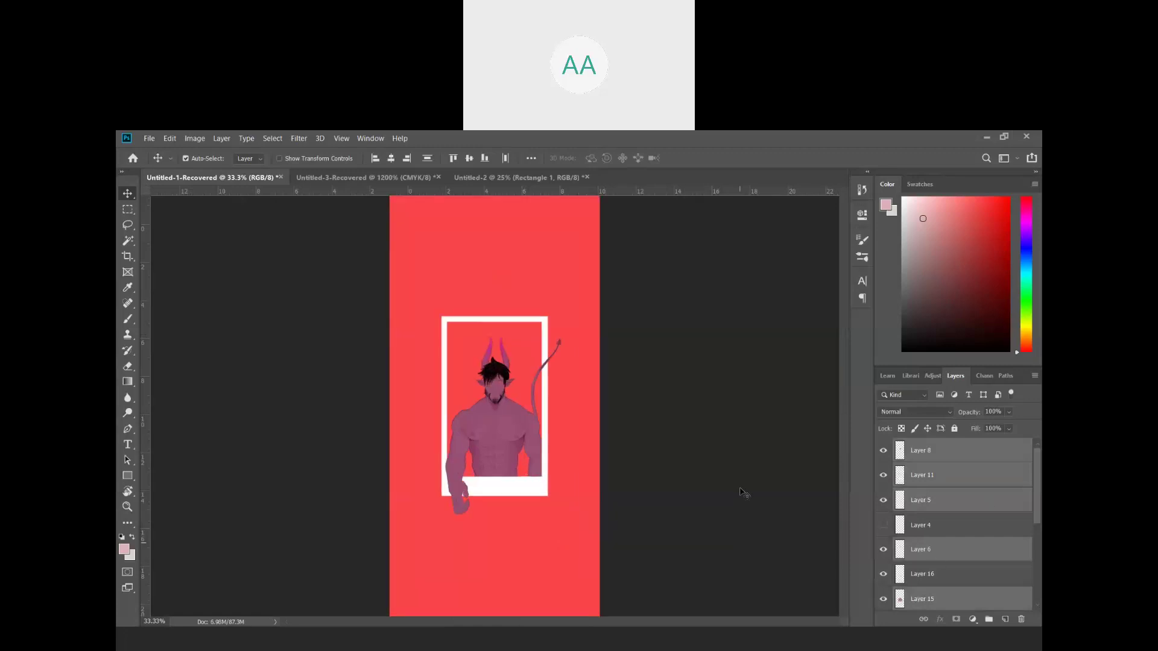
key("ctrl+plus")
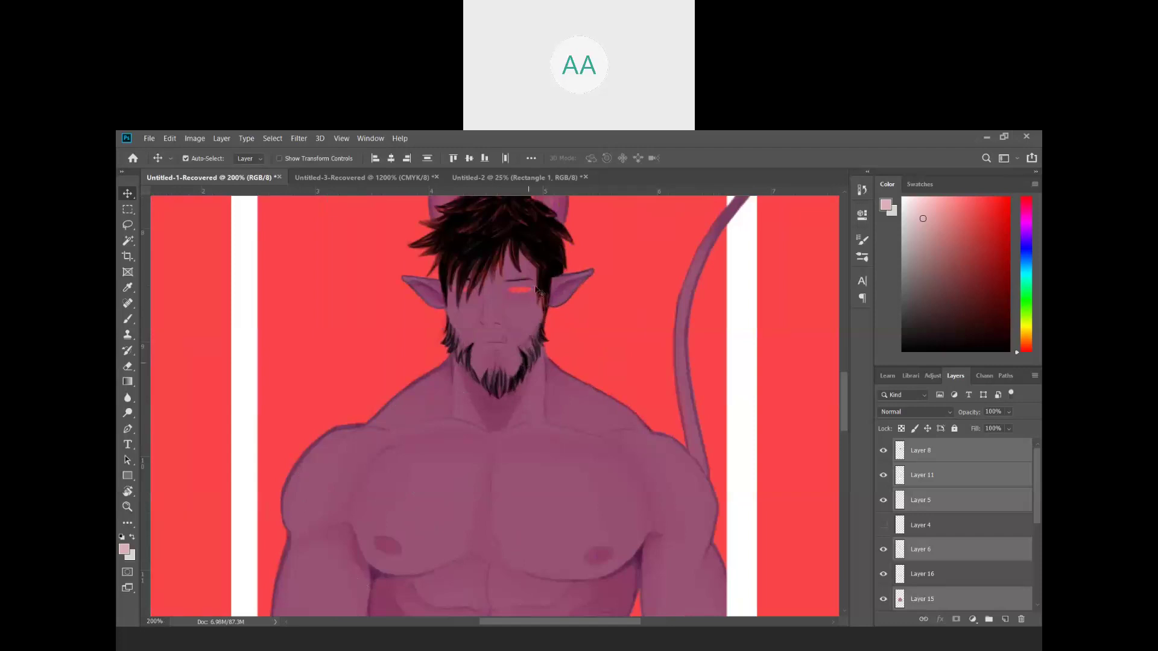
key("ctrl+semicolon")
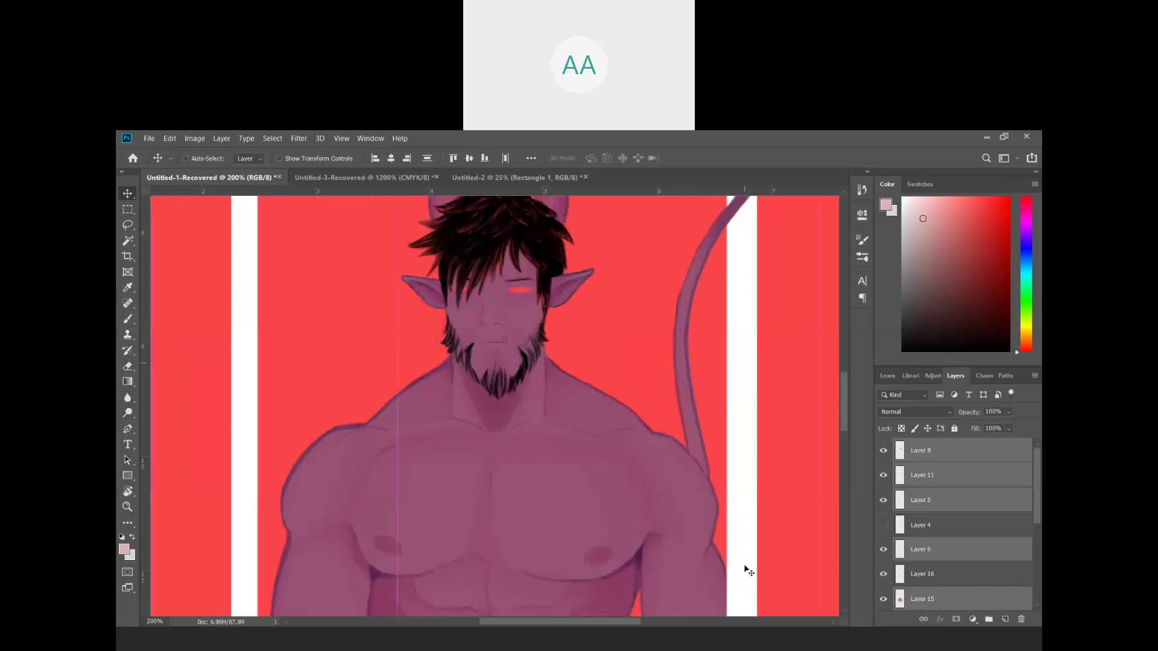
key("ctrl+0")
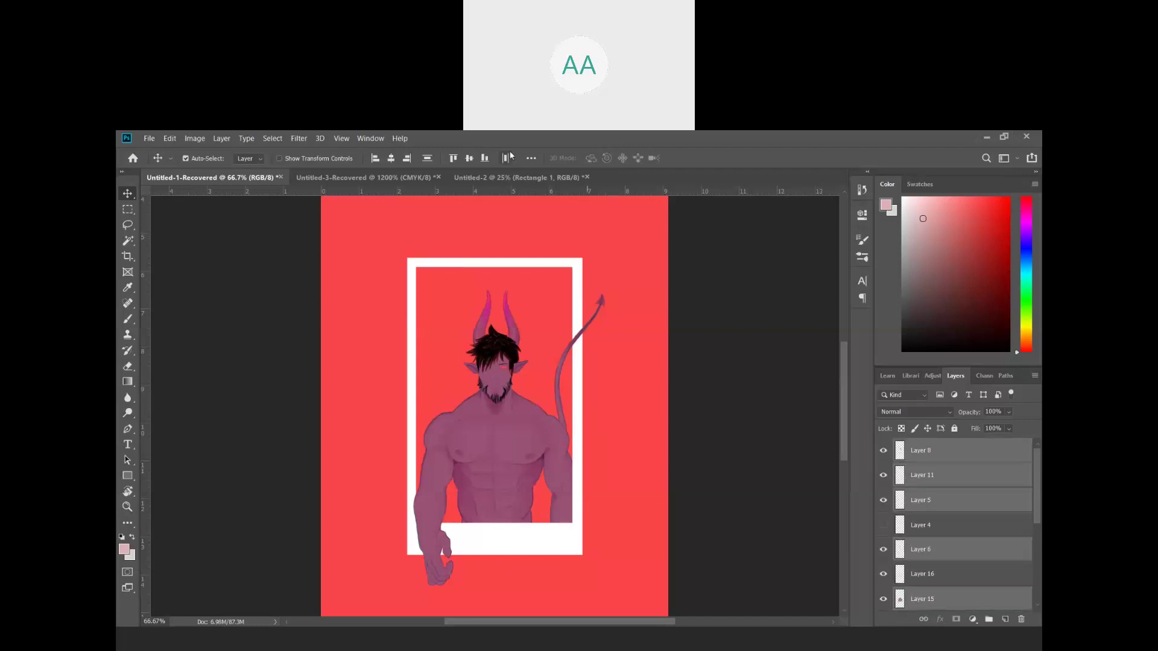
- In Untitled-2, separate the shapes by moving the pattern-filled rectangle right, the gradient rectangle left and the lower green rectangle slightly down
left_click(512, 178)
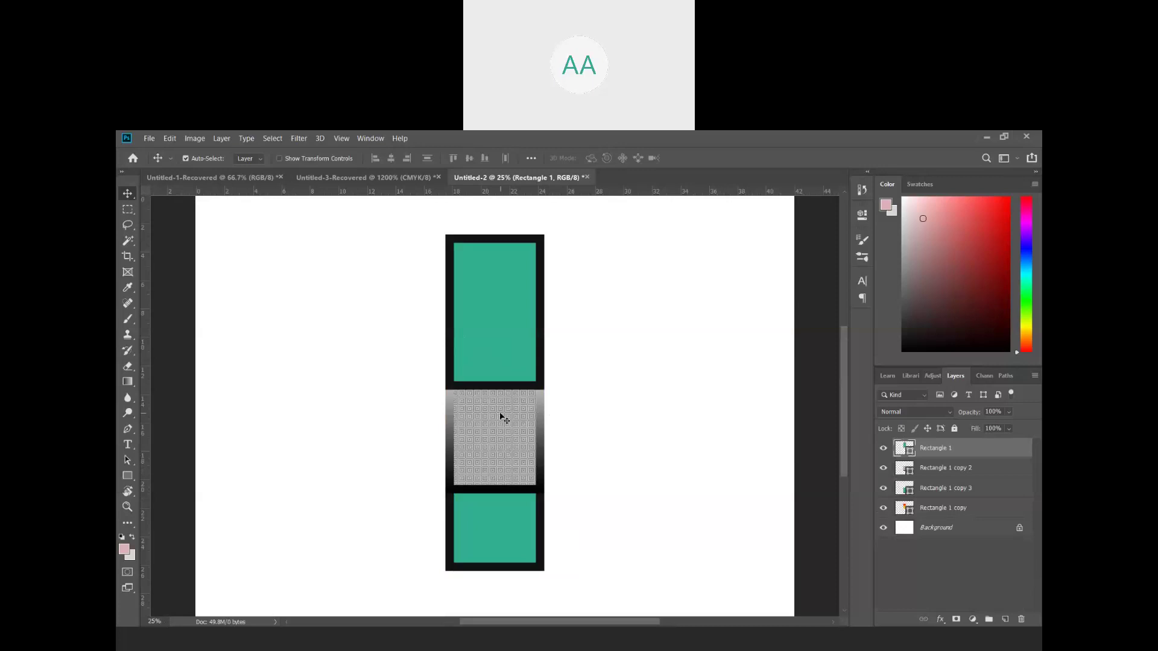
left_click_drag(500, 414, 626, 414)
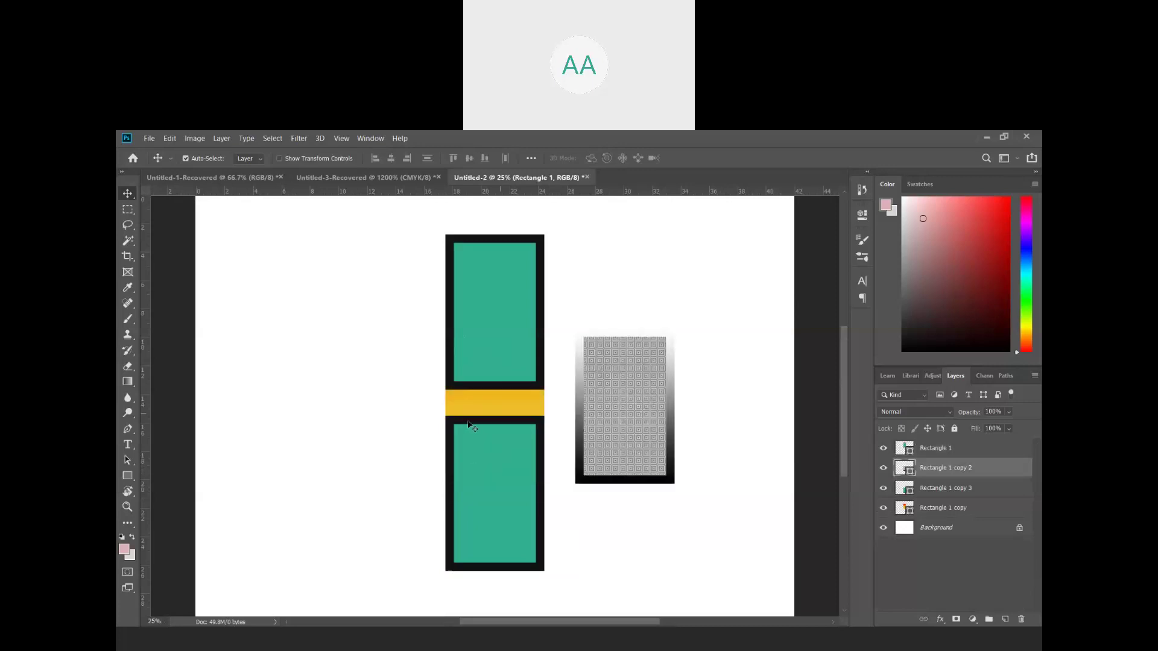
left_click_drag(465, 406, 353, 412)
left_click_drag(483, 482, 483, 489)
- Return to Untitled-1-Recovered and briefly hide the unlocked image layer above Layer 14 to see its part in the artwork
left_click(332, 178)
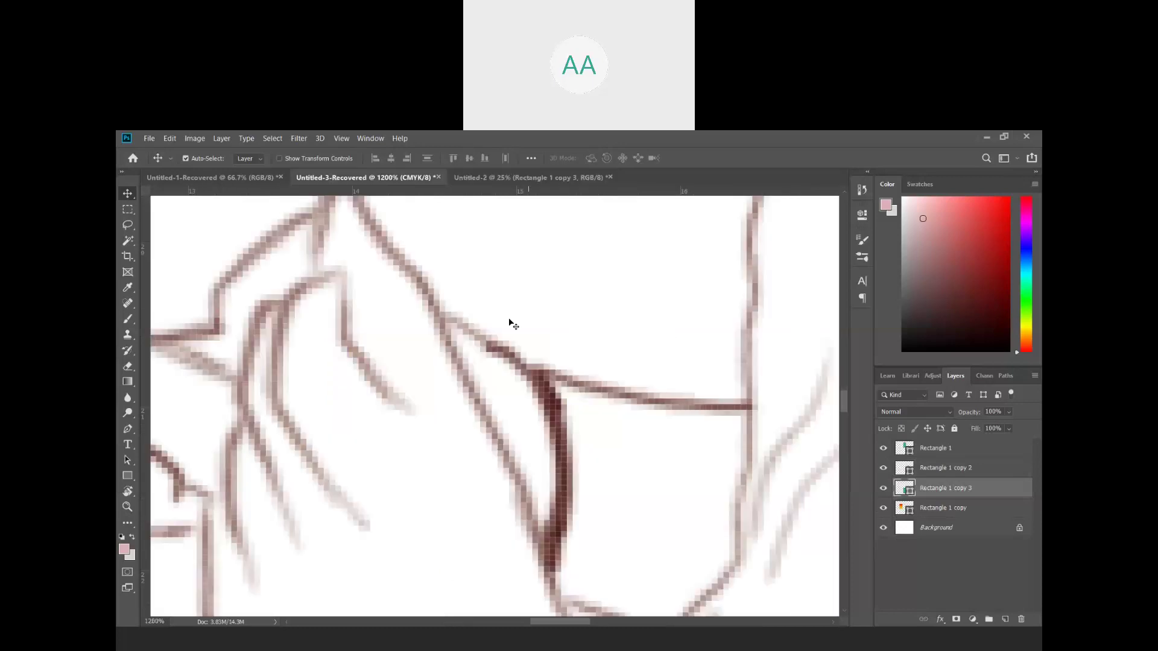
left_click(289, 177)
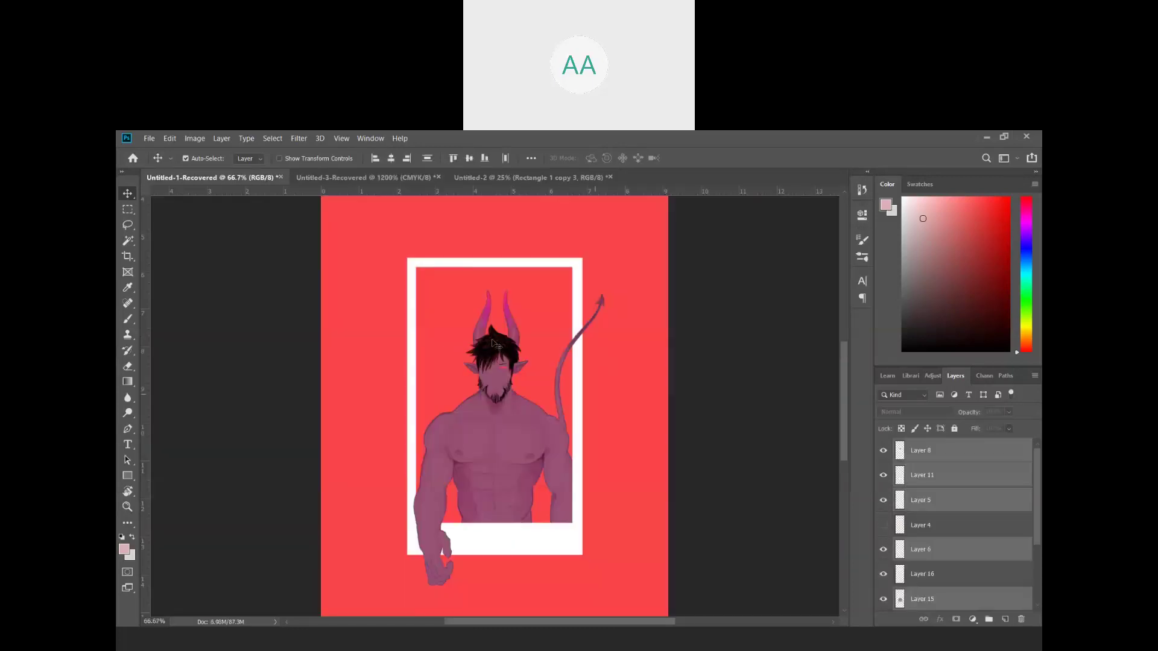
left_click_drag(1037, 466, 1037, 541)
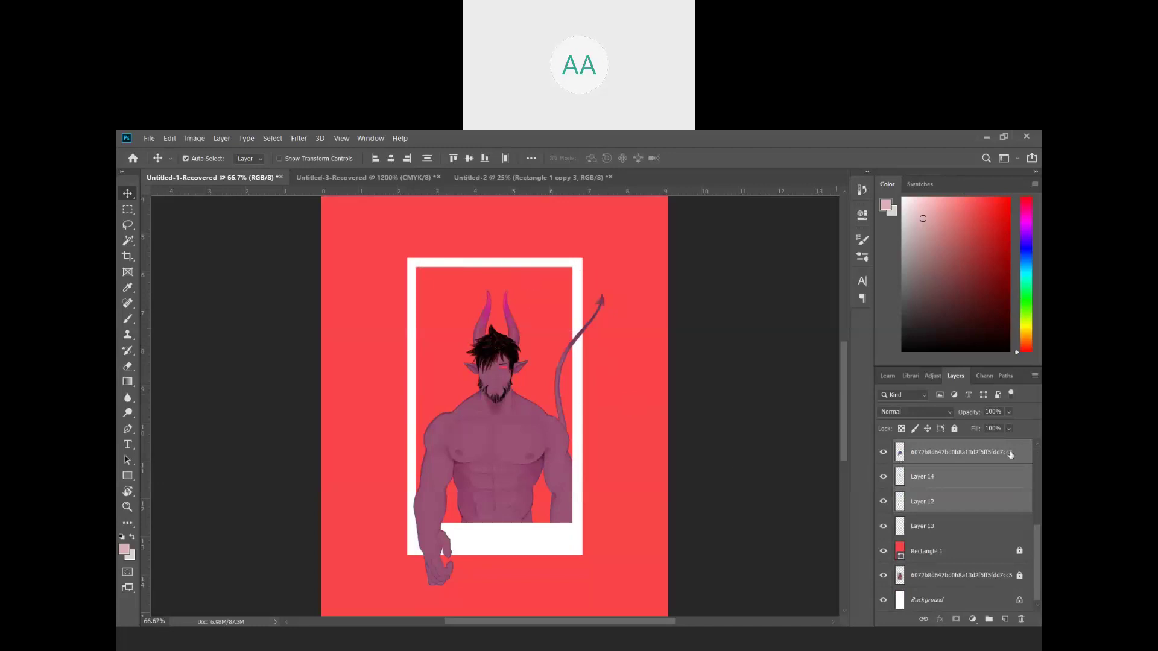
left_click(883, 453)
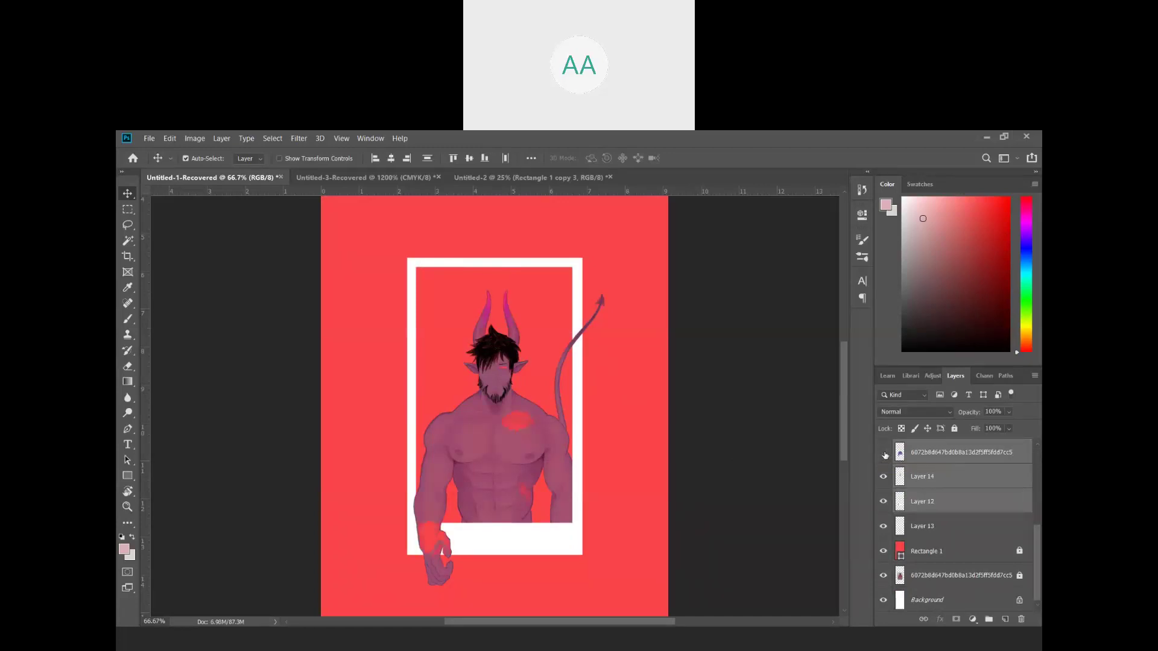
left_click(883, 453)
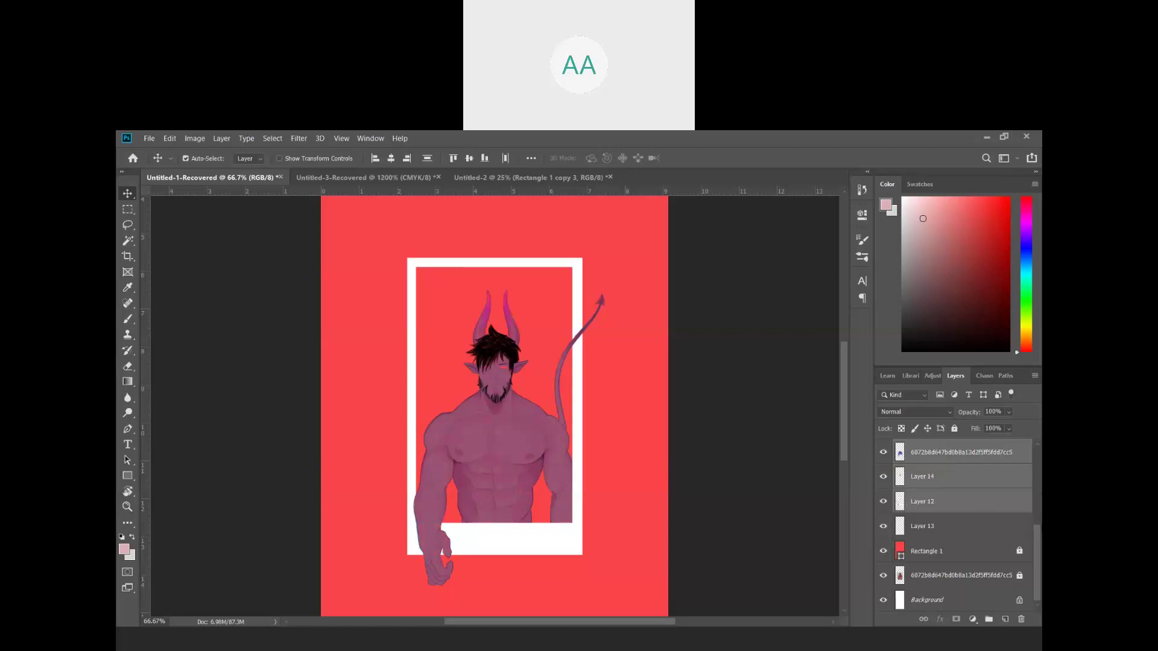
left_click_drag(1038, 547, 1035, 538)
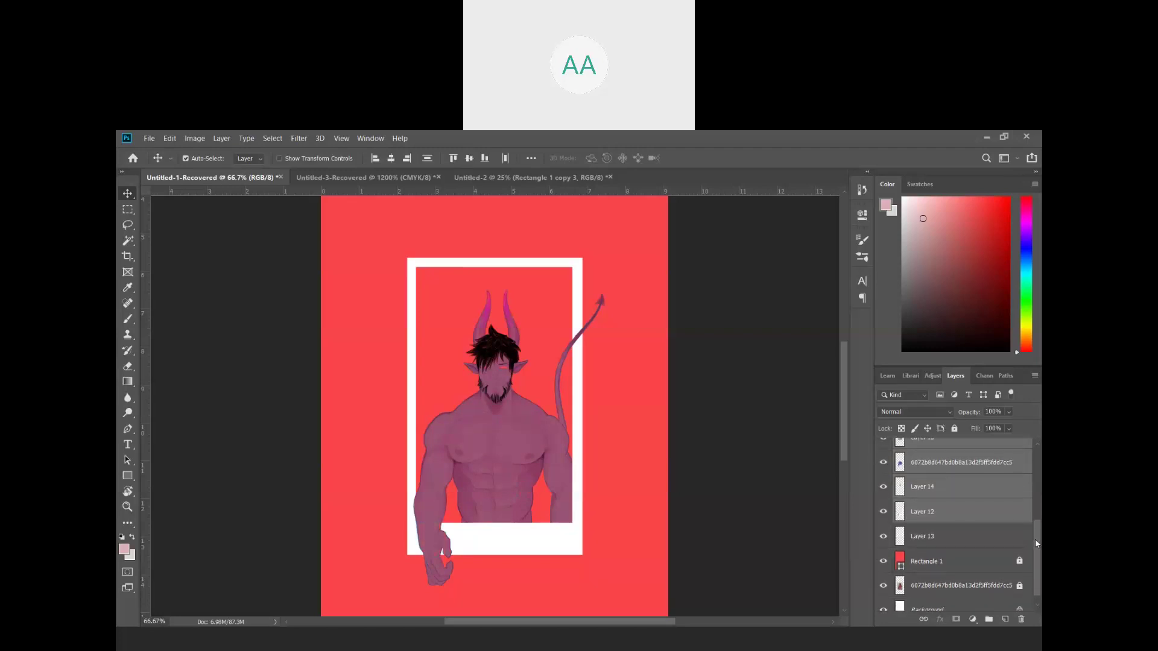
- Hide the locked image layer beneath Rectangle 1, and check Rectangle 1 by switching its visibility off and on
left_click(884, 586)
left_click(883, 562)
left_click(883, 562)
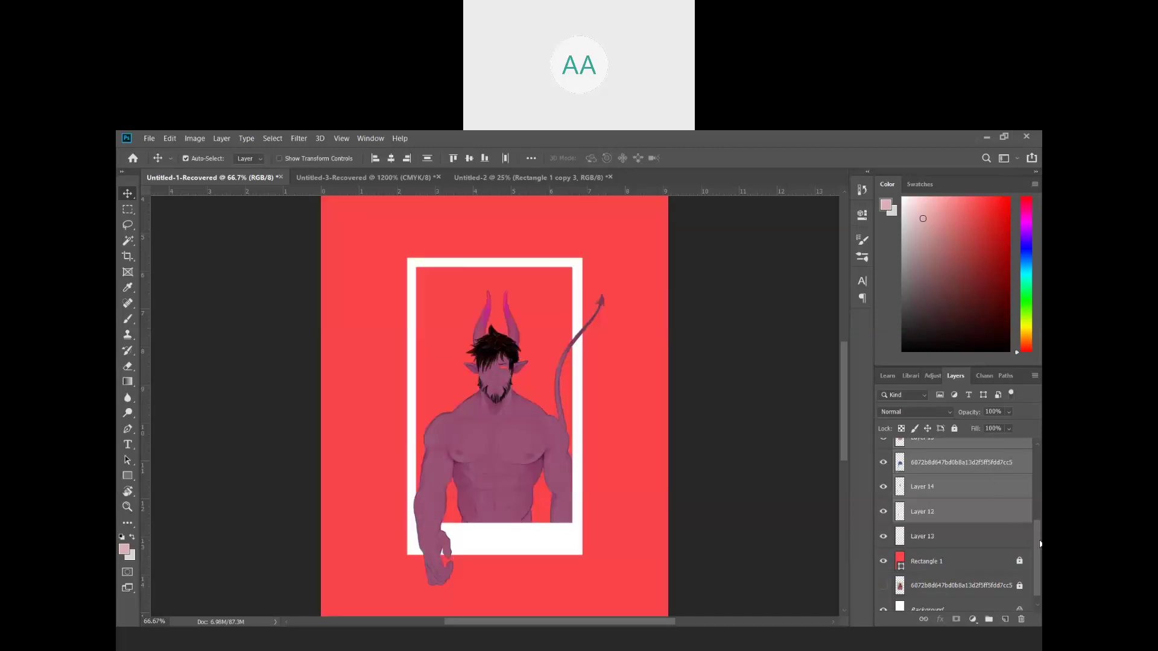
- Compare the figure with and without Layer 15 in a close-up view, leaving the layer visible
left_click_drag(1040, 544, 1034, 519)
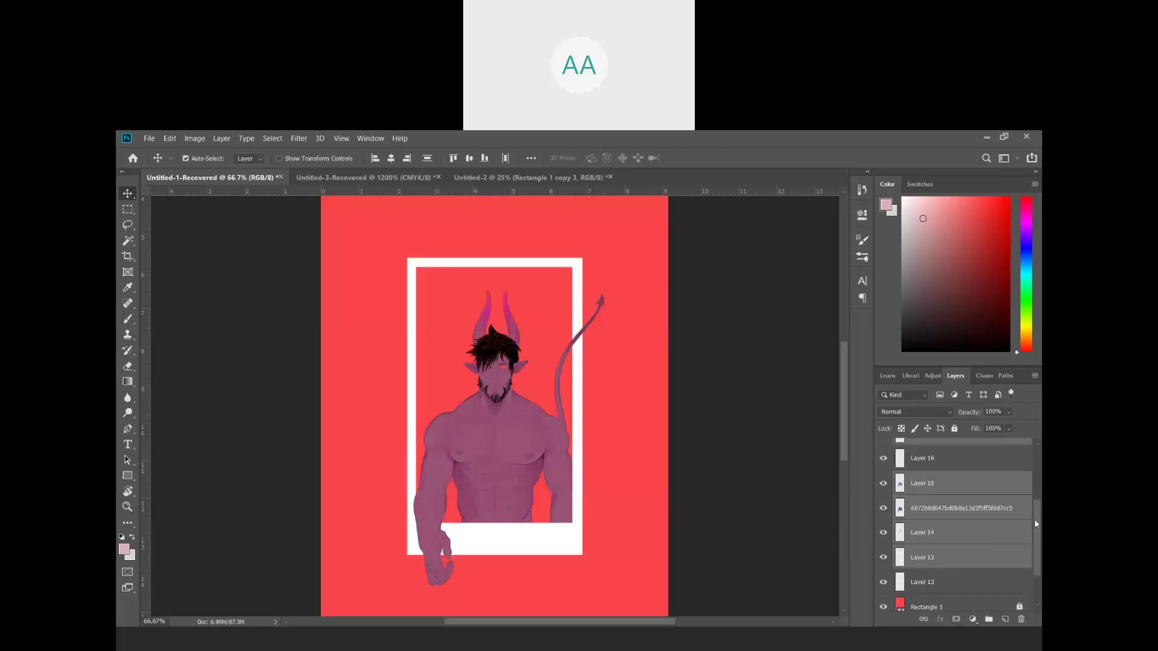
left_click(882, 484)
key("ctrl")
key("ctrl+plus")
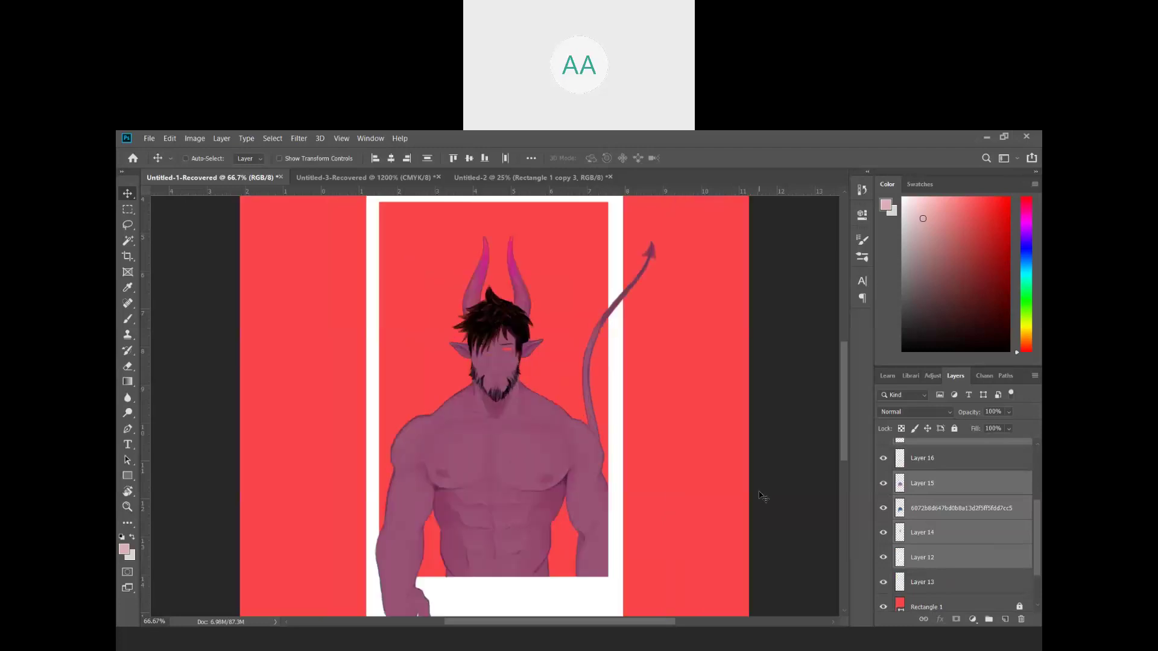
key("ctrl+plus")
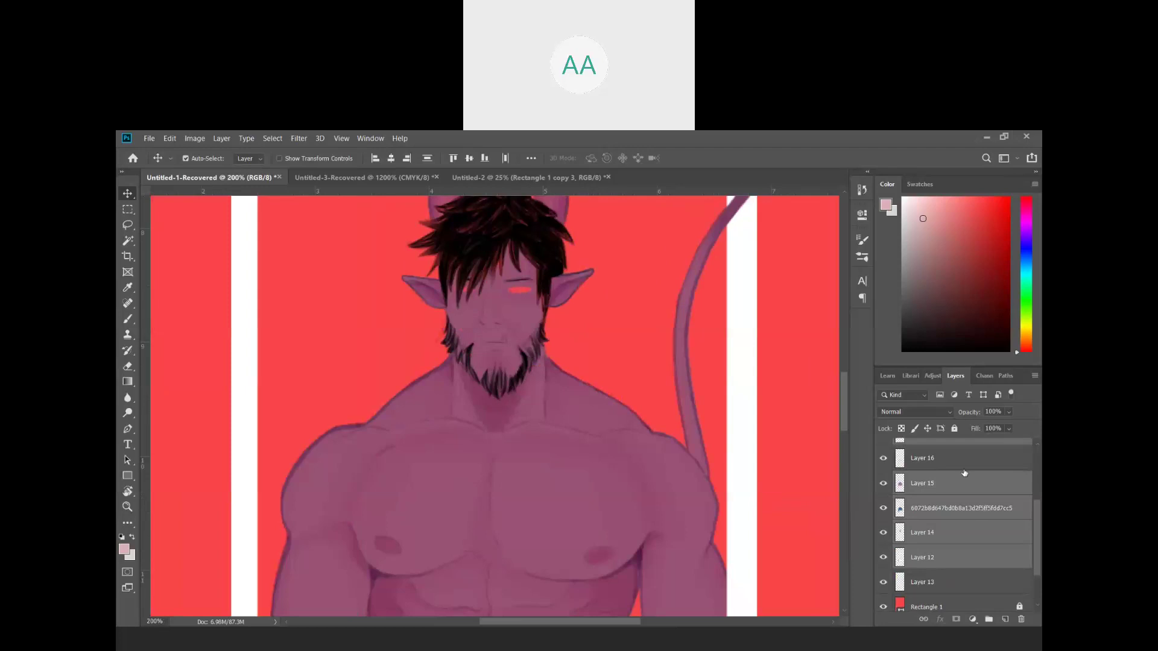
left_click(882, 484)
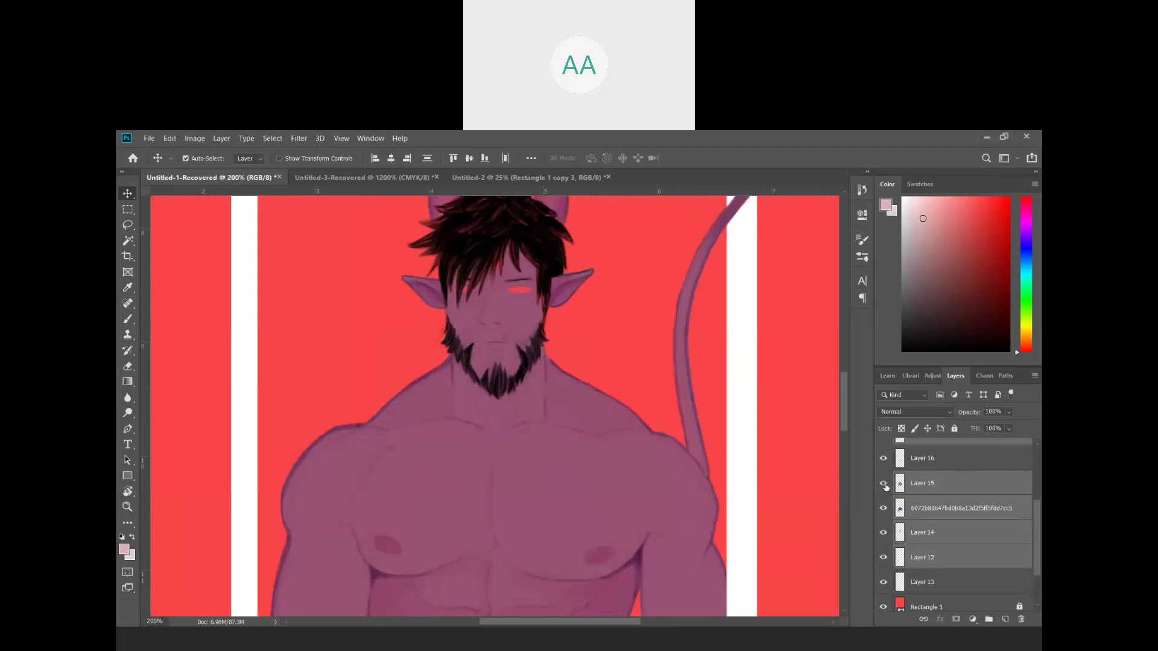
left_click(884, 484)
left_click(884, 485)
left_click(884, 485)
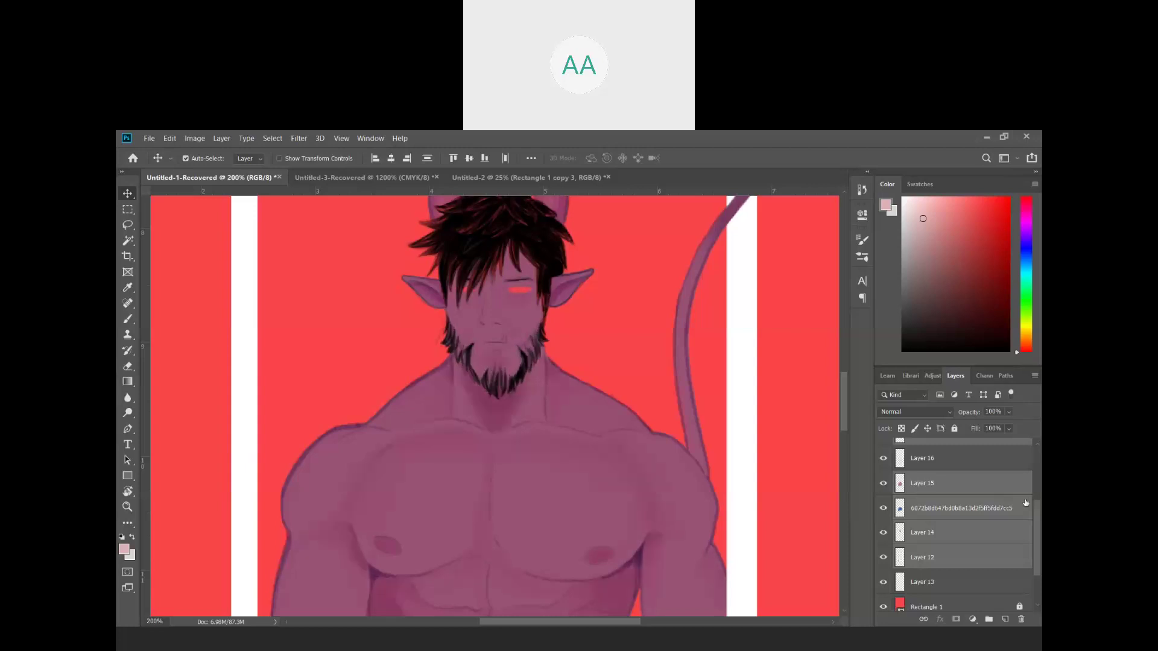
- Briefly hide Layer 8 and show it again to examine which parts of the hair and beard it holds
left_click_drag(1033, 531, 1018, 445)
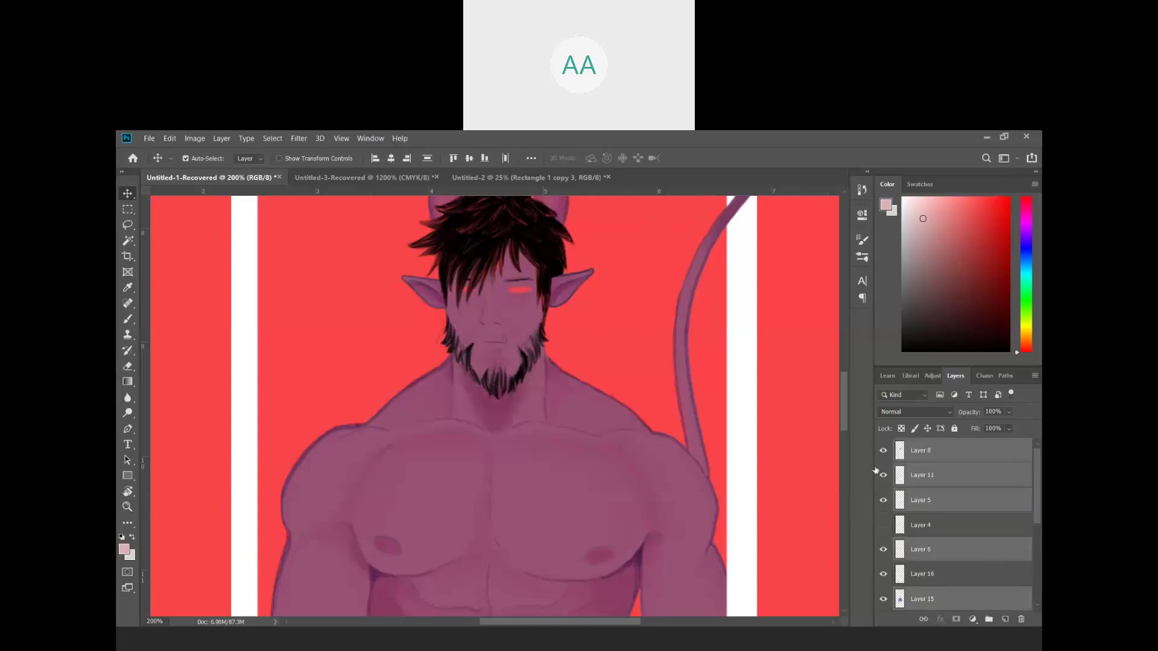
left_click(883, 450)
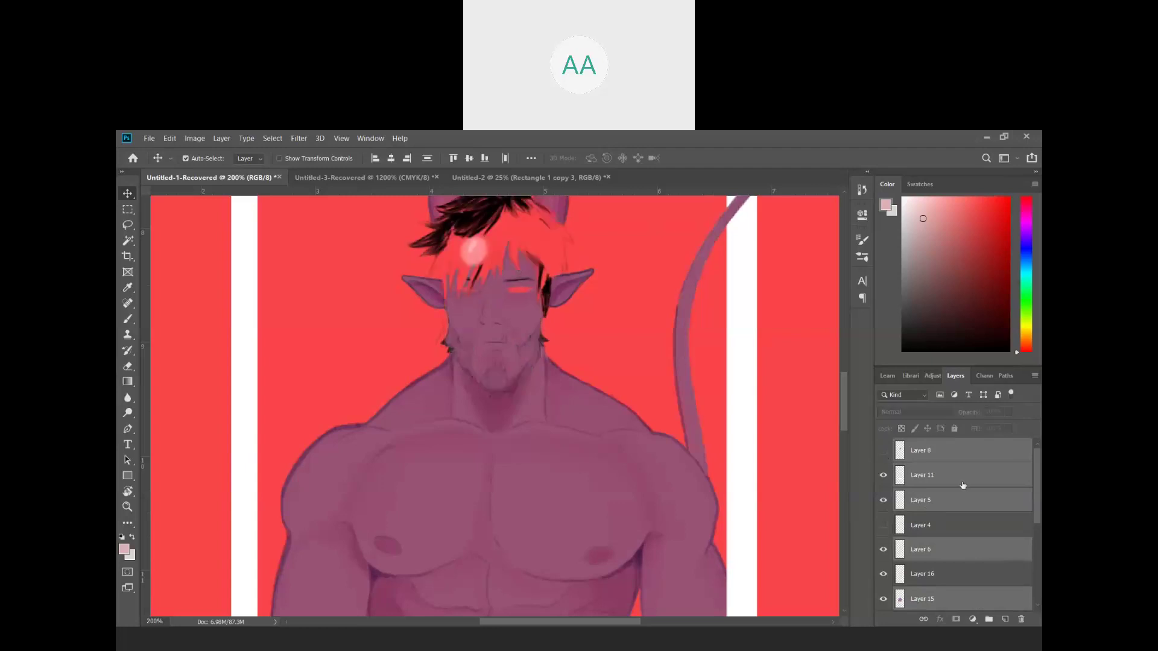
left_click(883, 452)
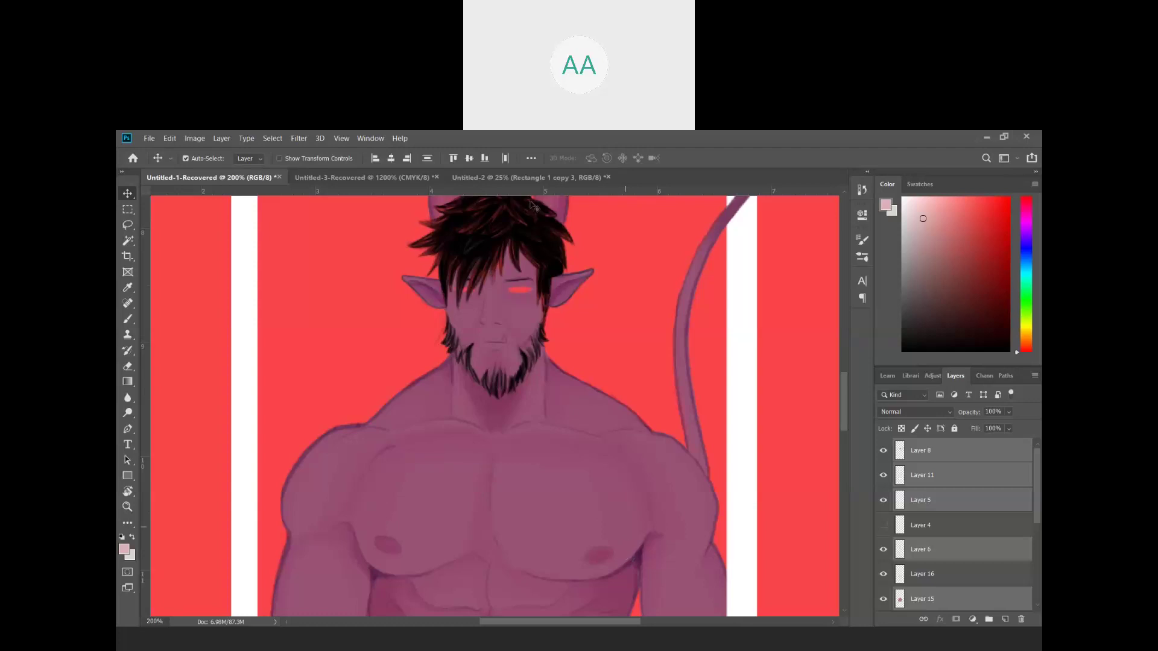
- In Untitled-2, delete both green rectangles, the gradient rectangle and the pattern-filled rectangle to clear the page
left_click(501, 176)
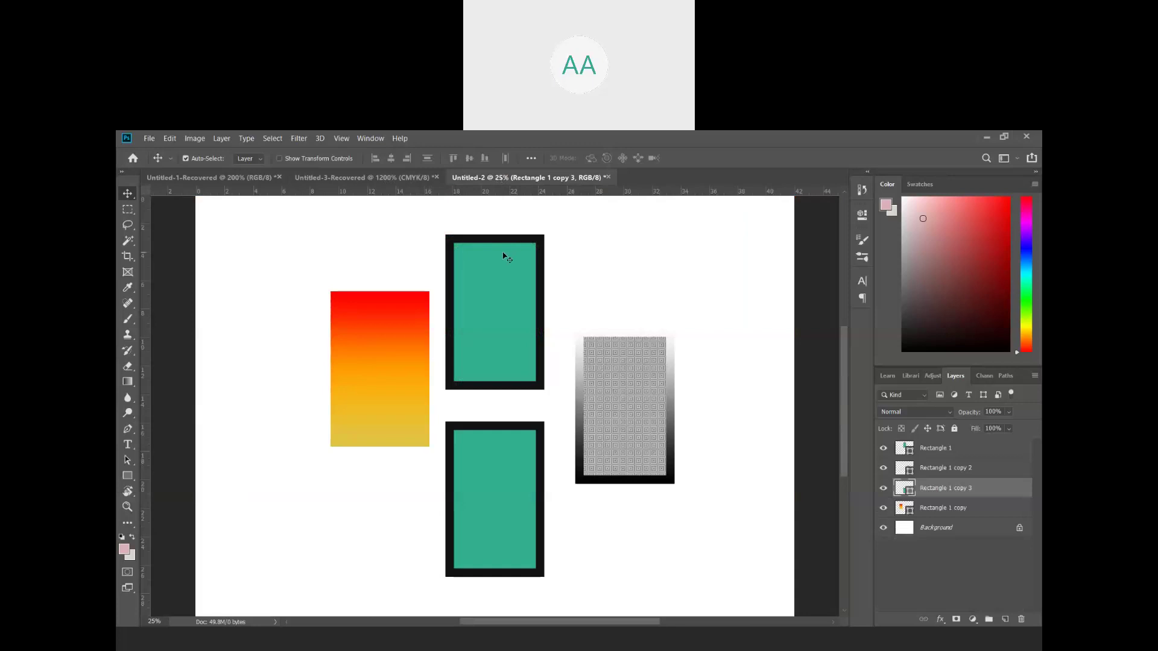
left_click_drag(504, 255, 512, 300)
key("Delete")
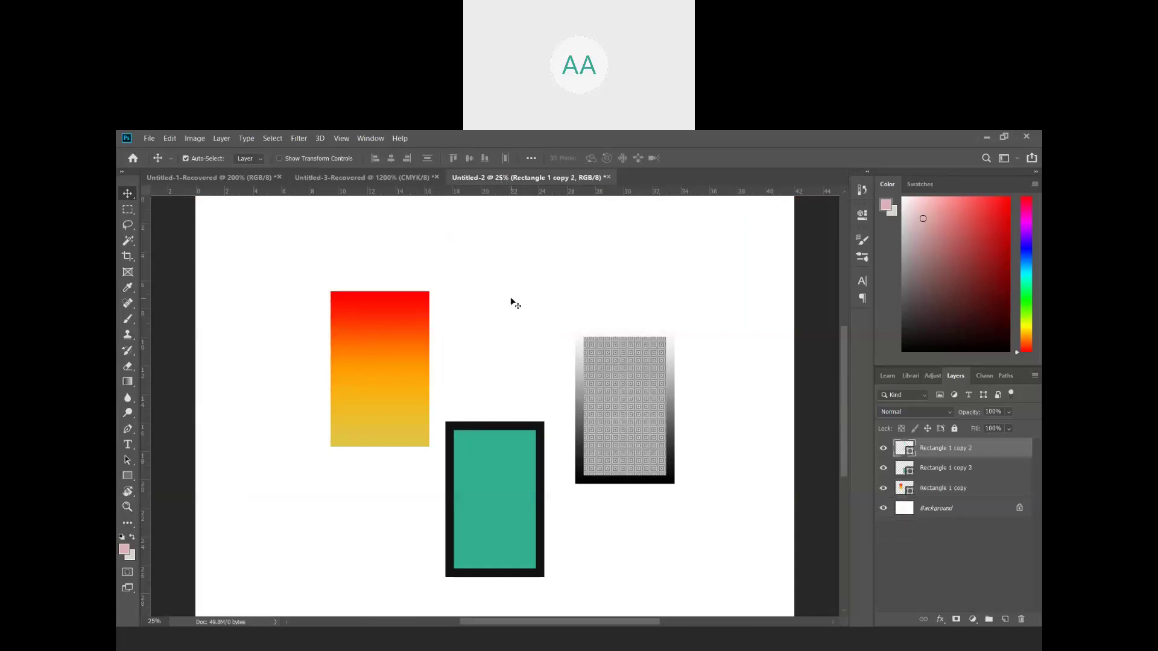
left_click(384, 329)
key("Delete")
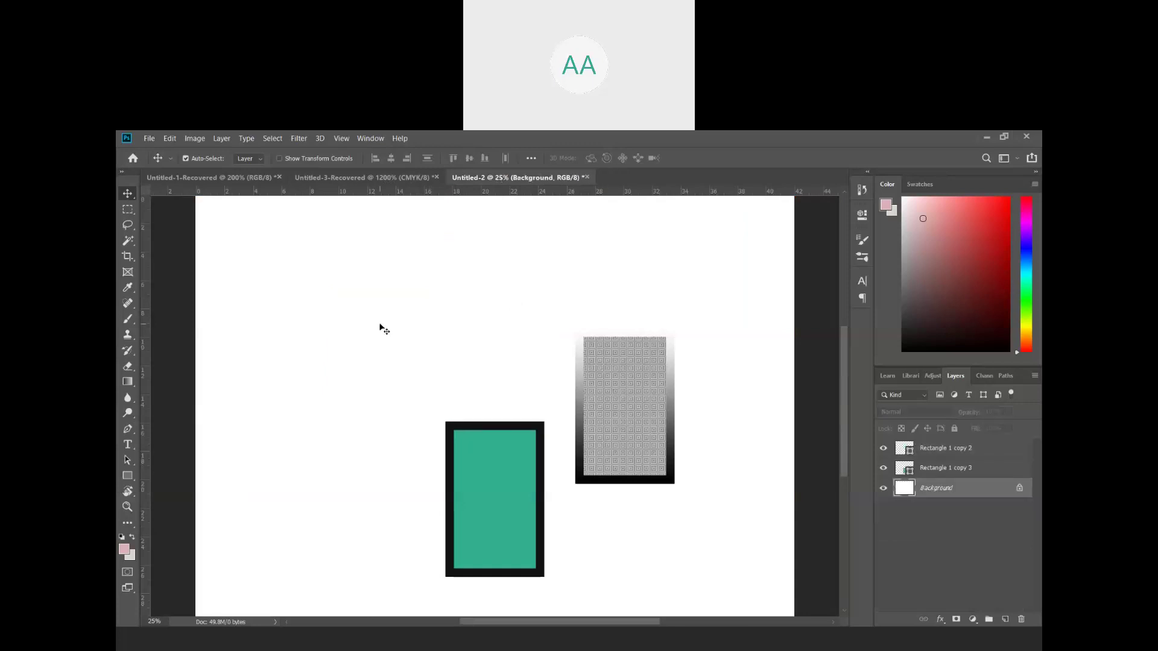
left_click(517, 477)
key("Delete")
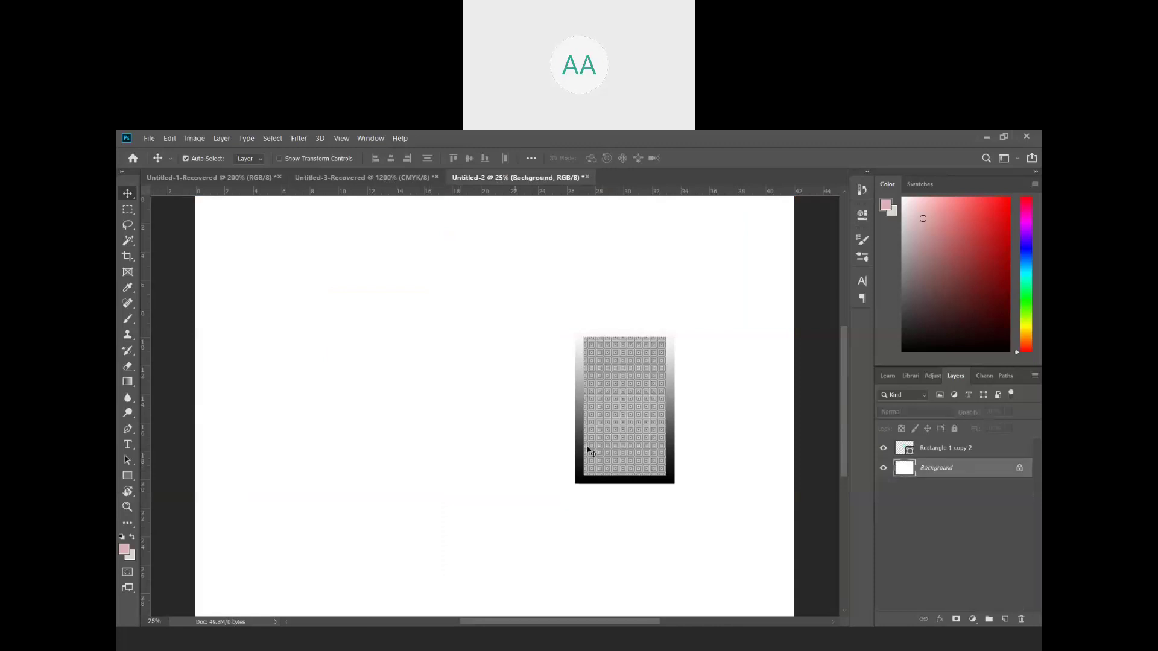
left_click(625, 441)
key("Delete")
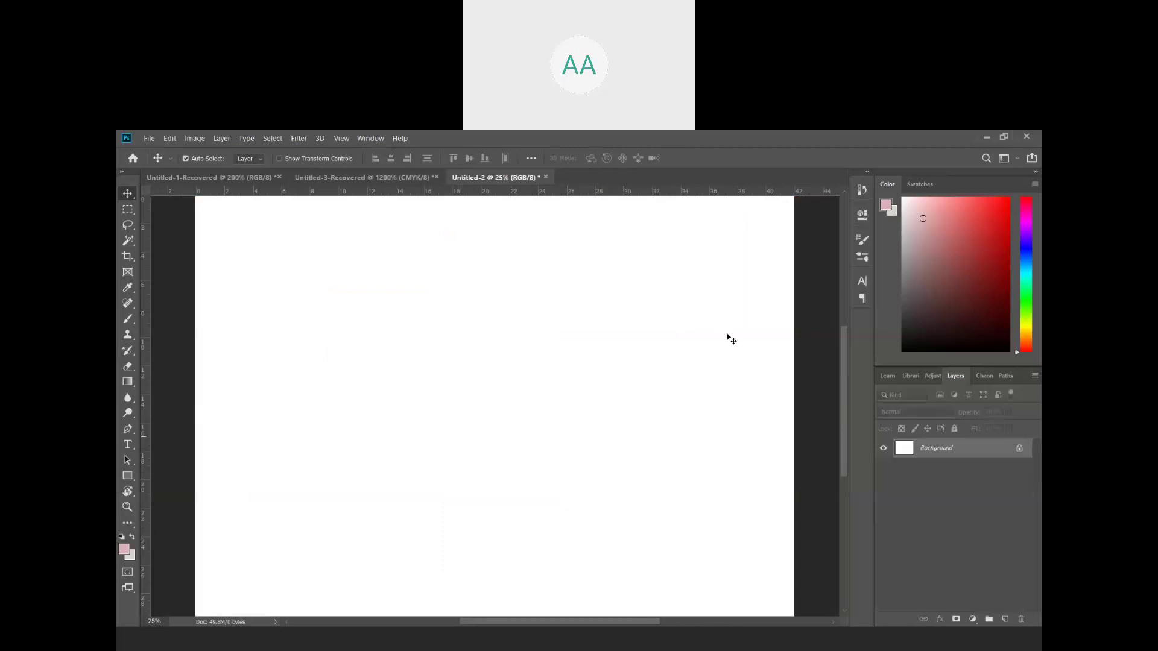
key("ctrl+minus")
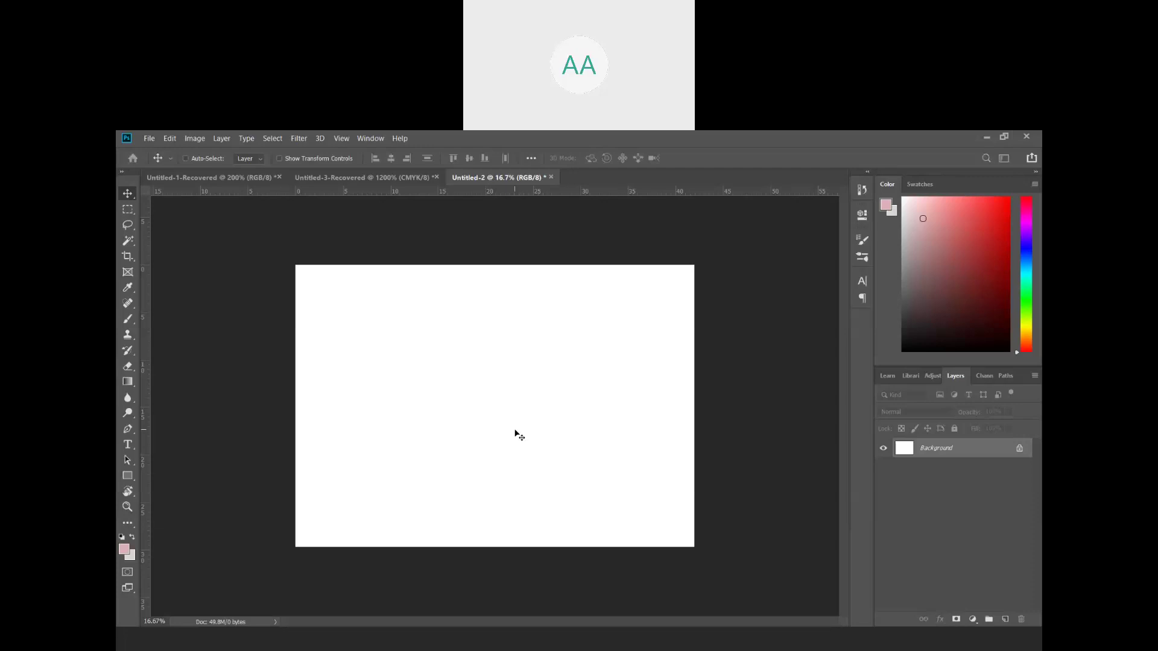
- Open the New Document settings and close them without creating a document
key("ctrl+n")
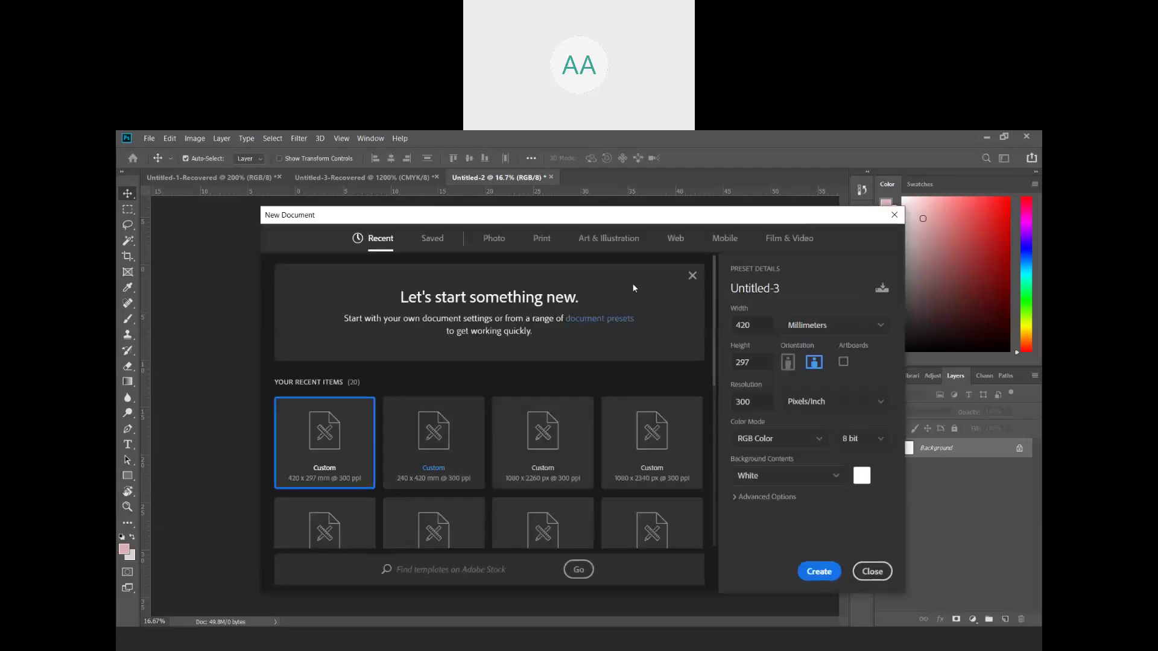
left_click(892, 221)
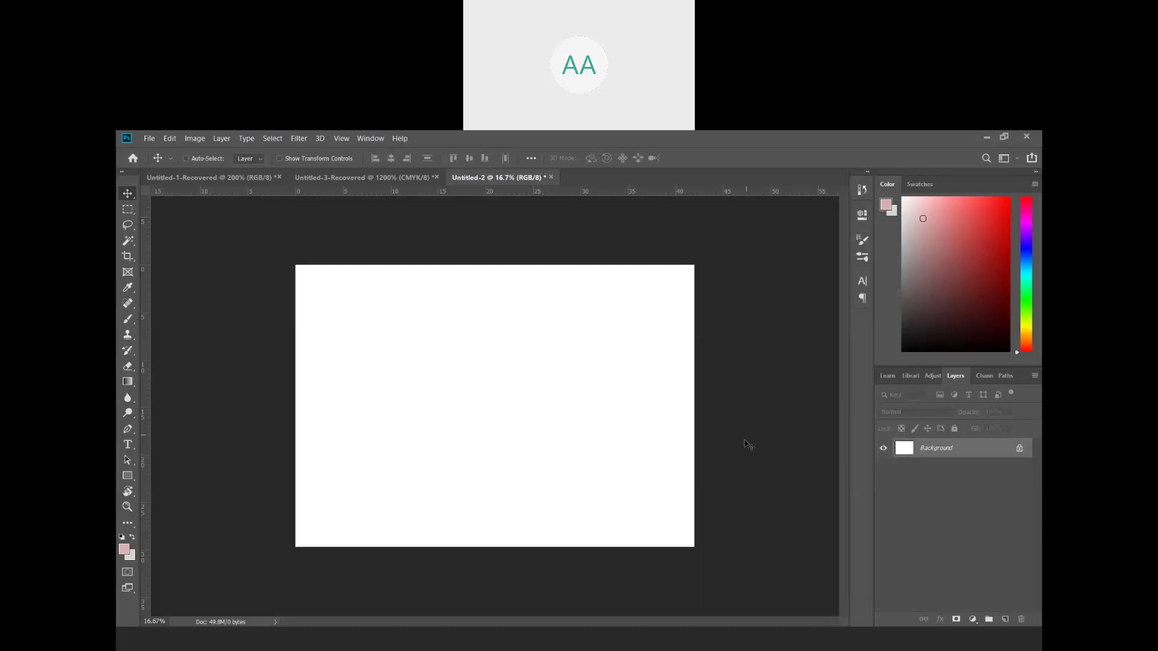
- Add three empty layers with default names and settings above the Background layer in Untitled-2
key("ctrl+shift+n")
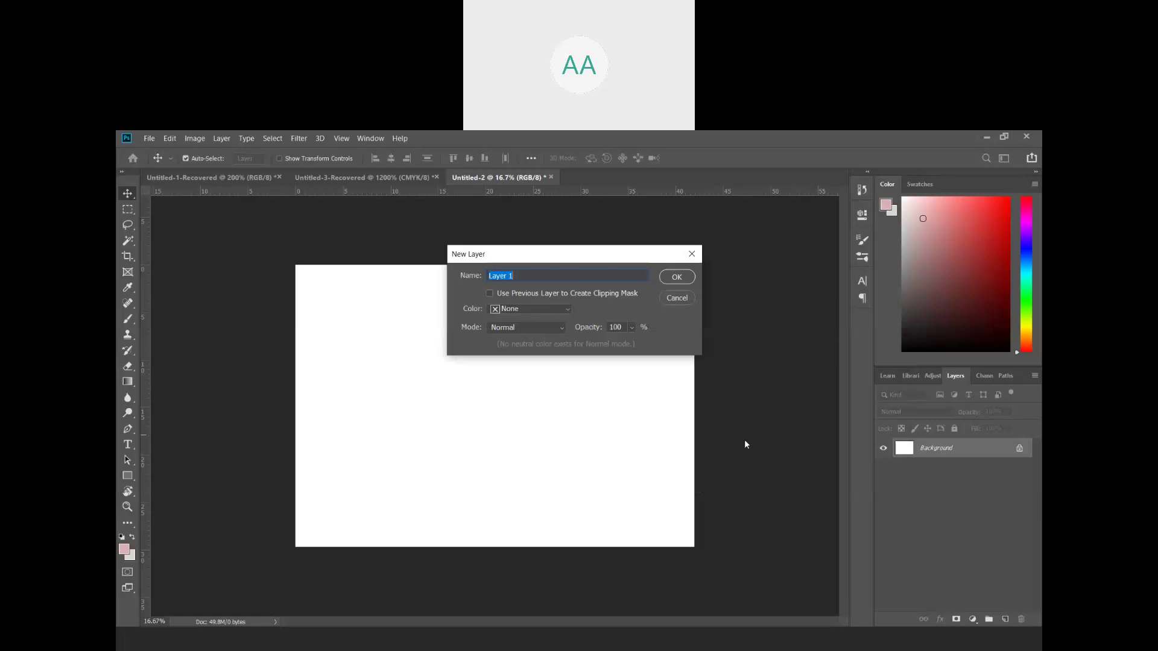
left_click(693, 255)
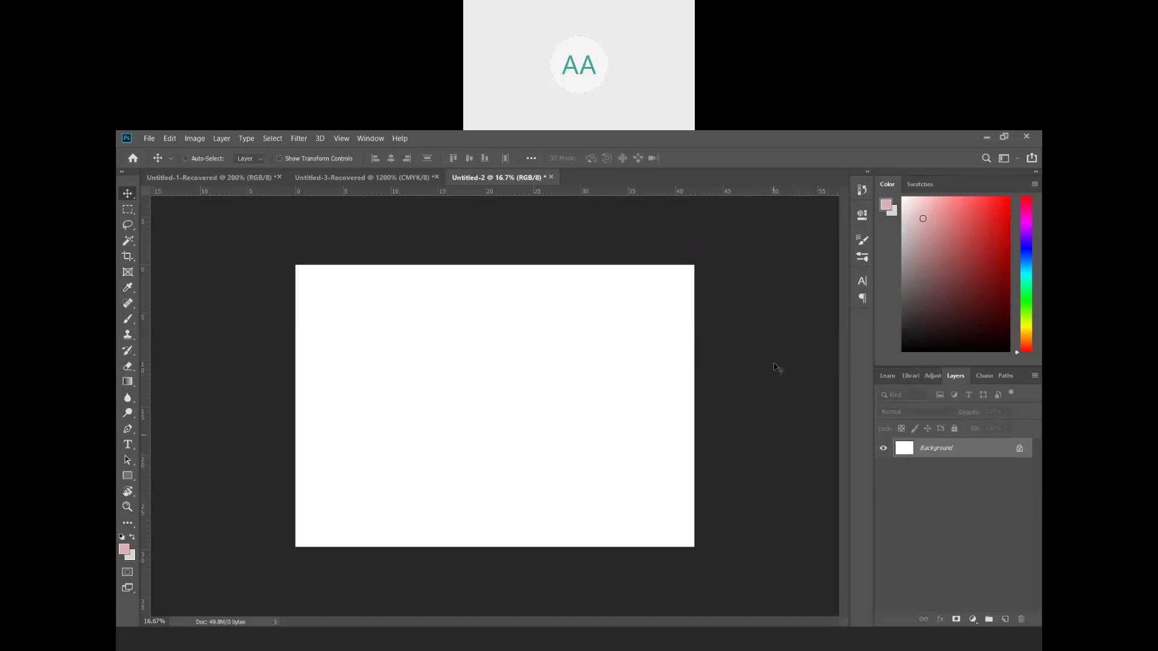
key("ctrl+shift+n")
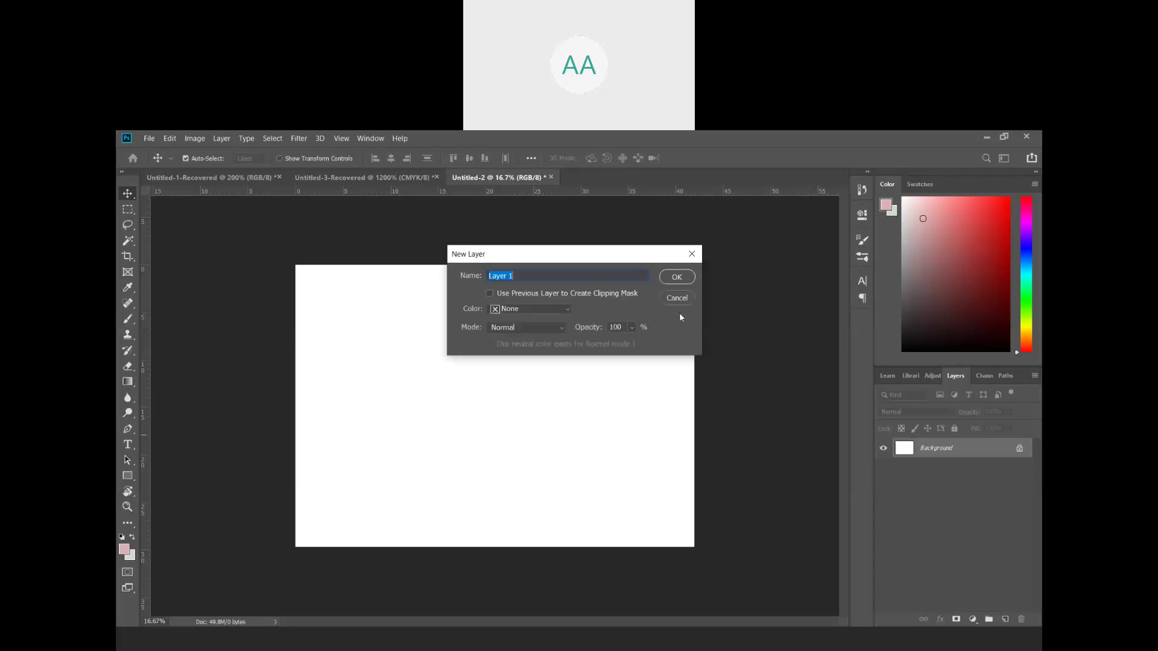
left_click_drag(520, 278, 497, 276)
key("Return")
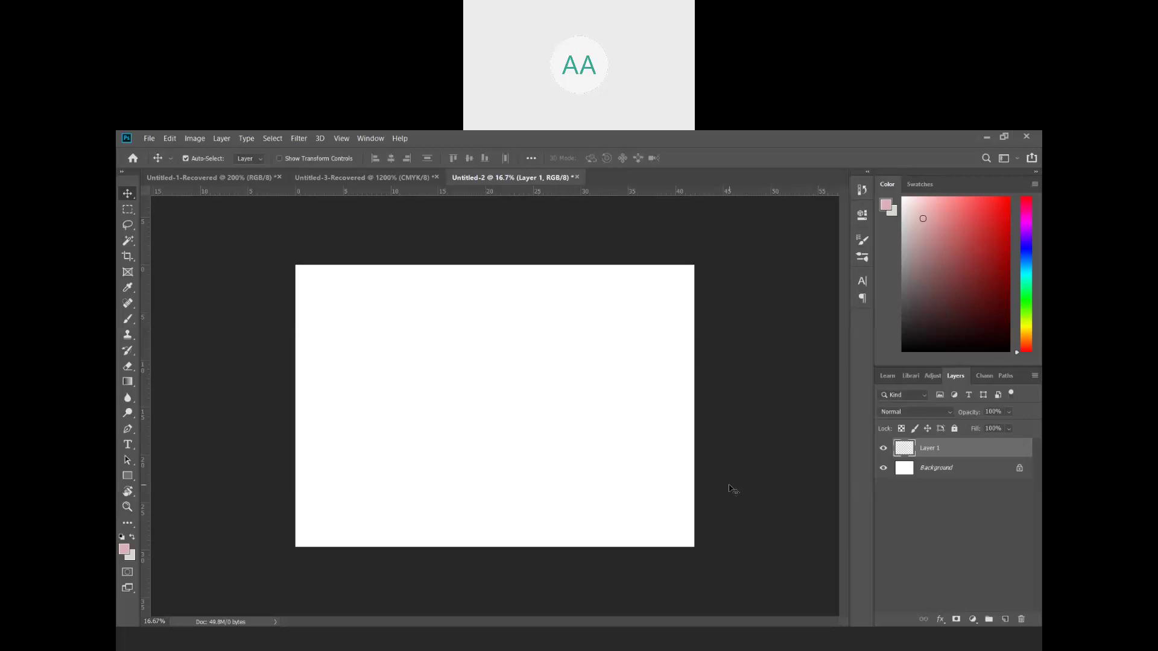
key("ctrl")
key("ctrl+shift+n")
key("Return")
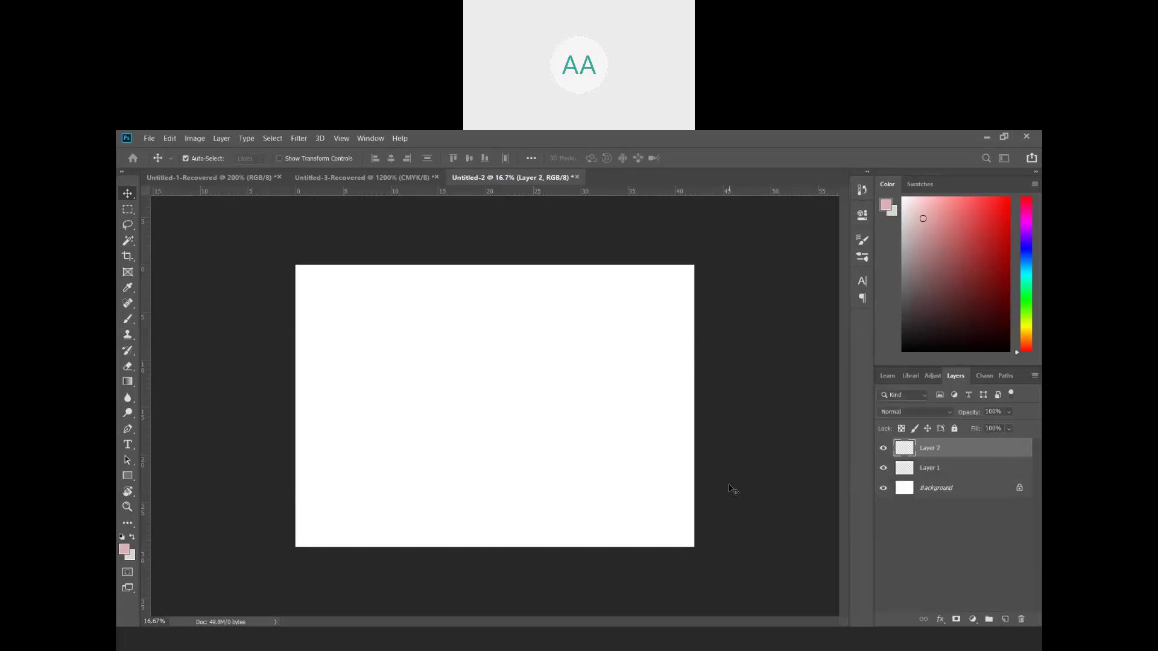
key("ctrl+shift+n")
key("Return")
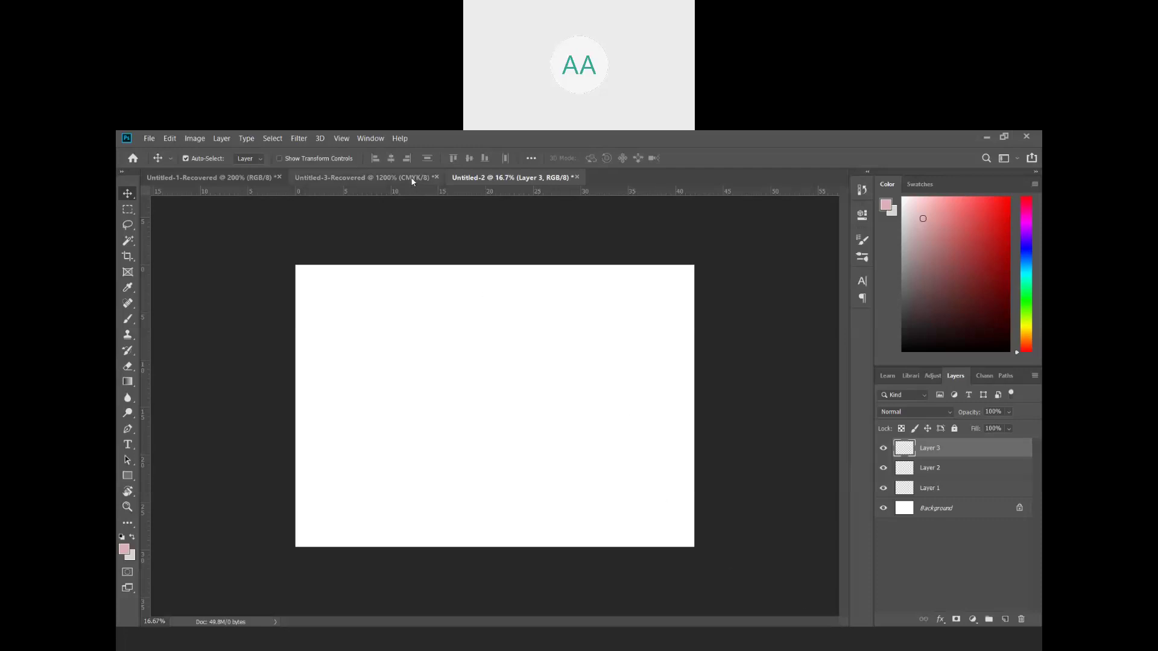
- View the whole horned figure artwork in Untitled-1-Recovered and examine the line drawing in Untitled-3-Recovered both close up and as a full page
left_click(245, 176)
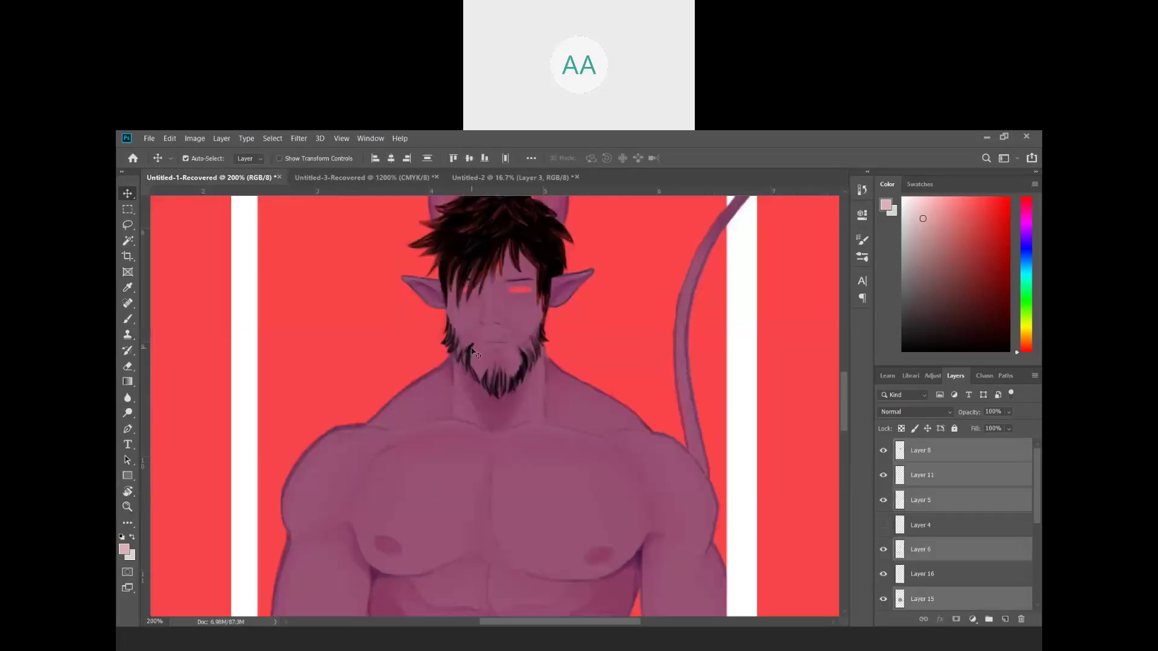
key("ctrl+0")
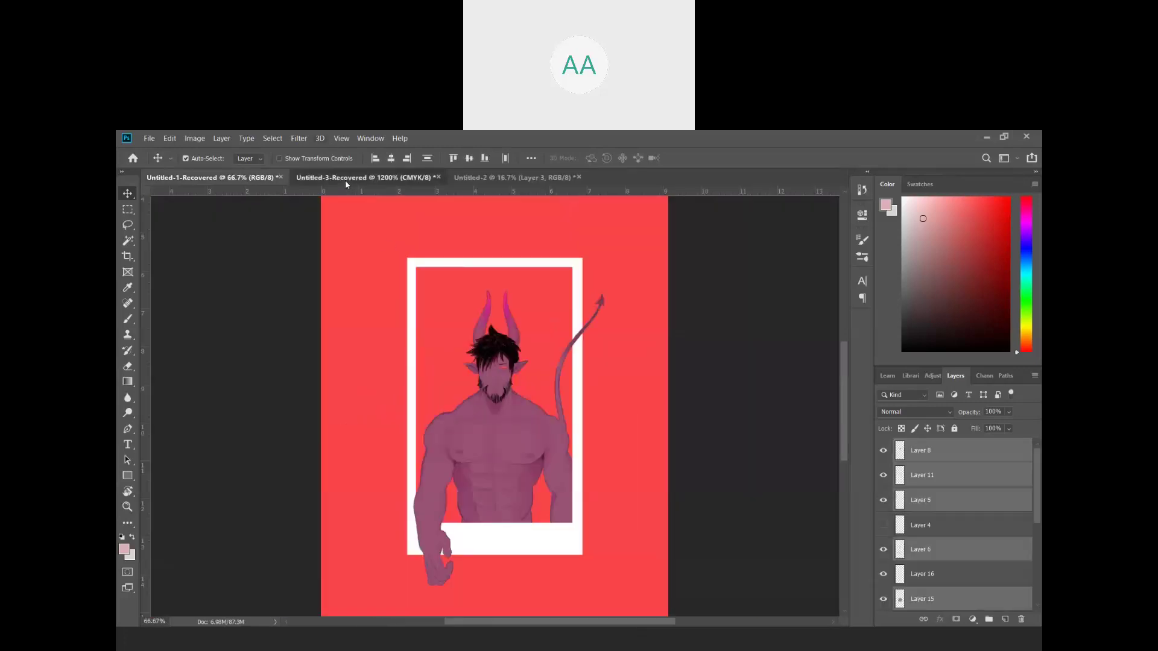
left_click(345, 180)
scroll(544, 400, "down", 5)
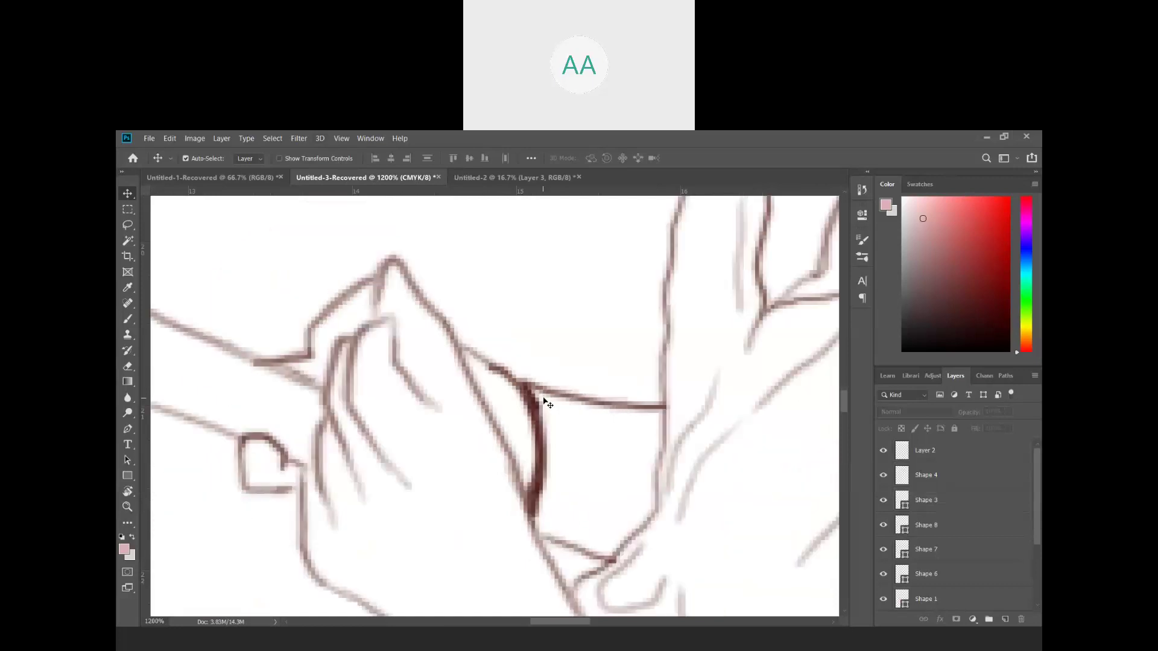
scroll(545, 401, "down", 4)
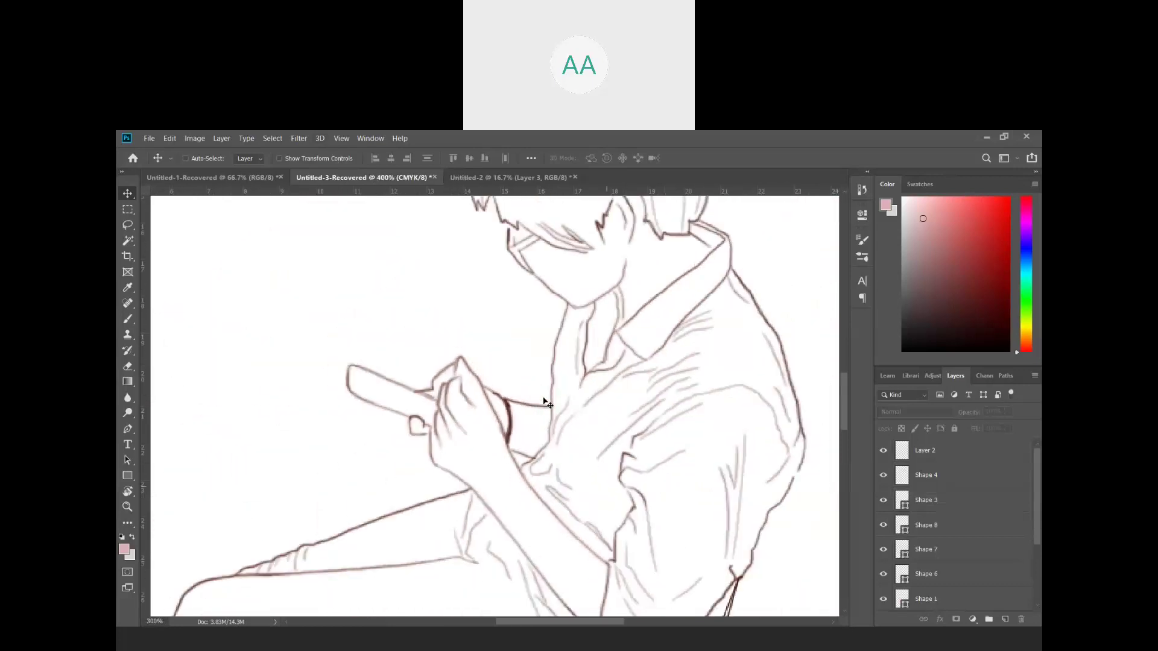
key("ctrl")
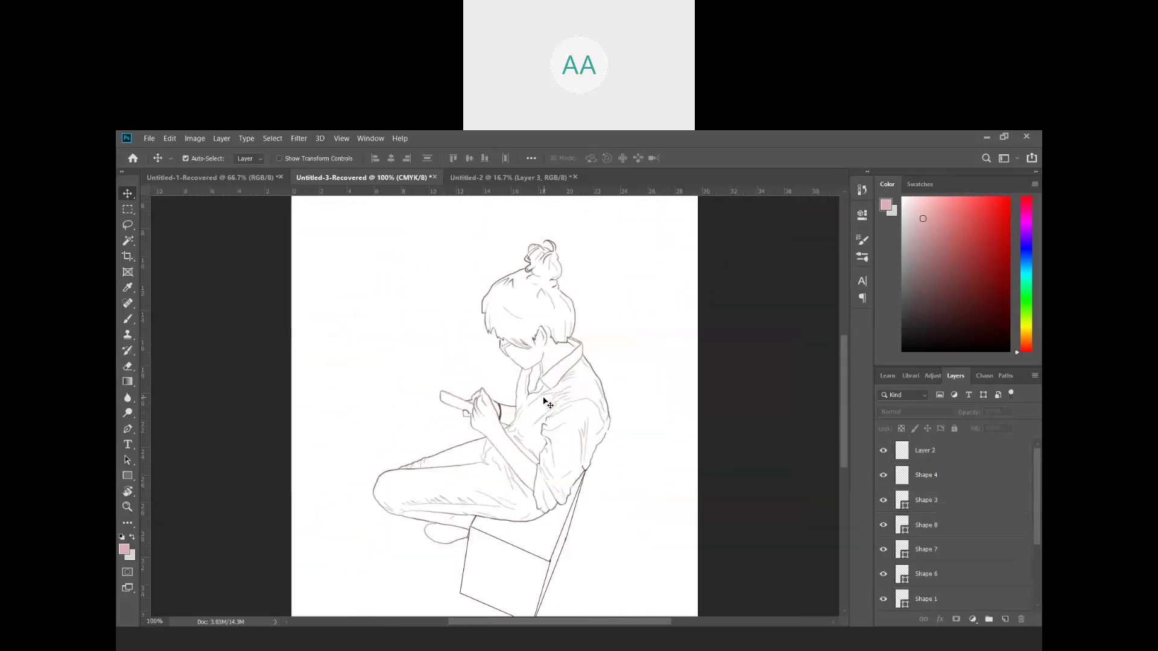
scroll(545, 401, "down", 1)
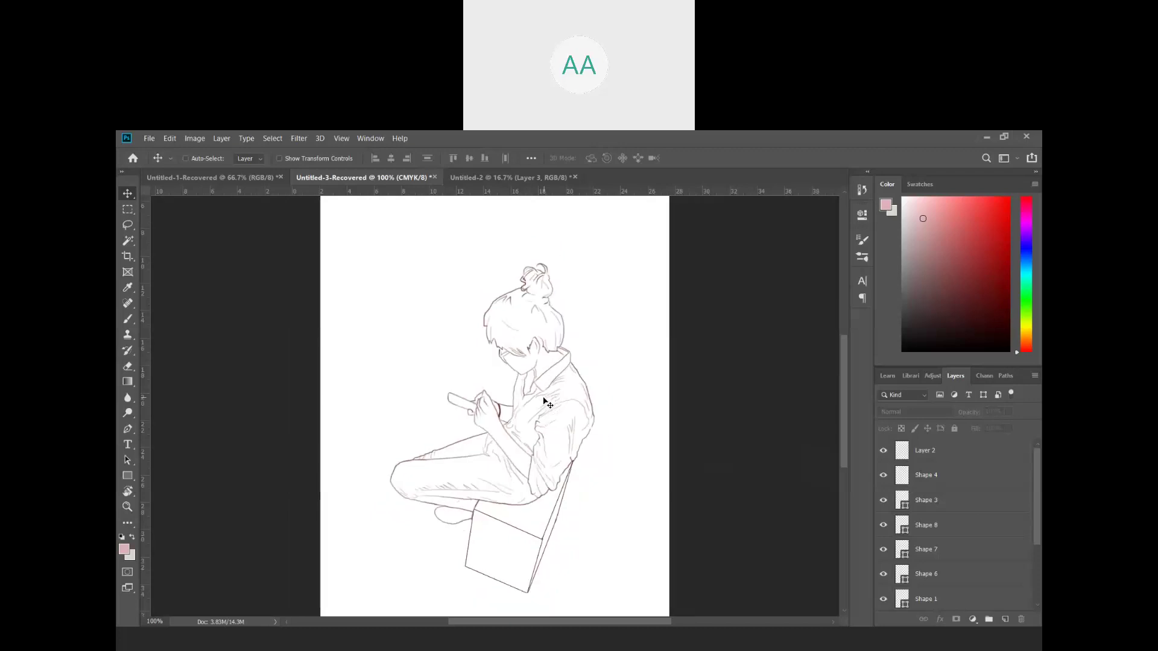
scroll(545, 401, "up", 1)
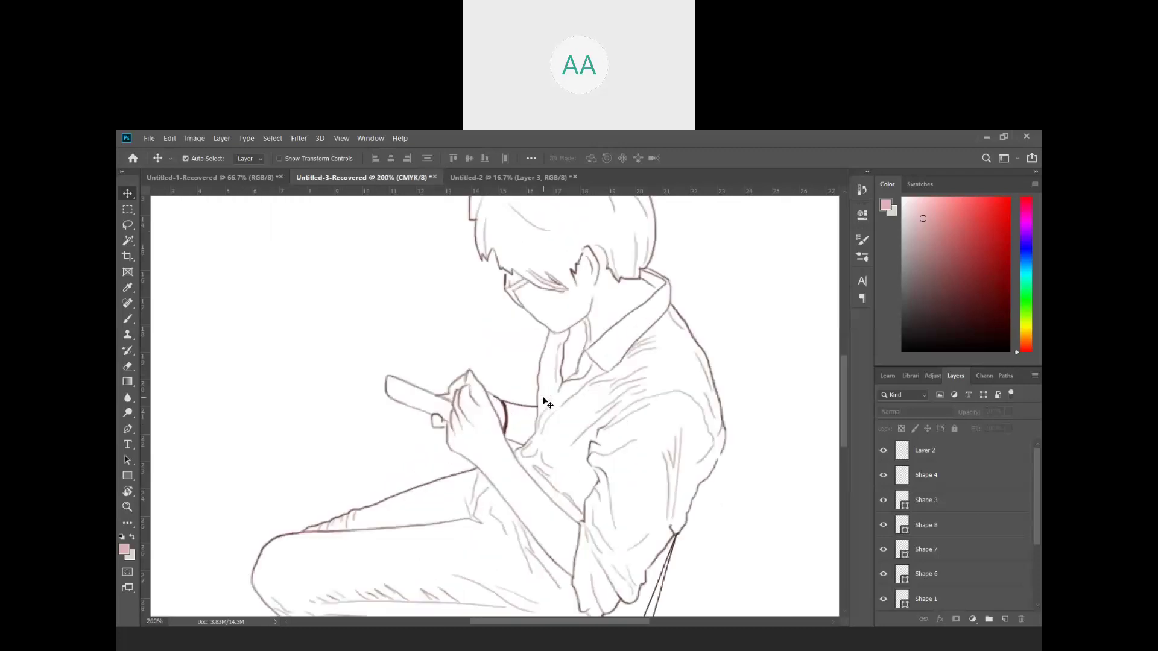
scroll(545, 401, "down", 1)
scroll(544, 400, "up", 1)
scroll(544, 400, "down", 1)
scroll(545, 400, "up", 2)
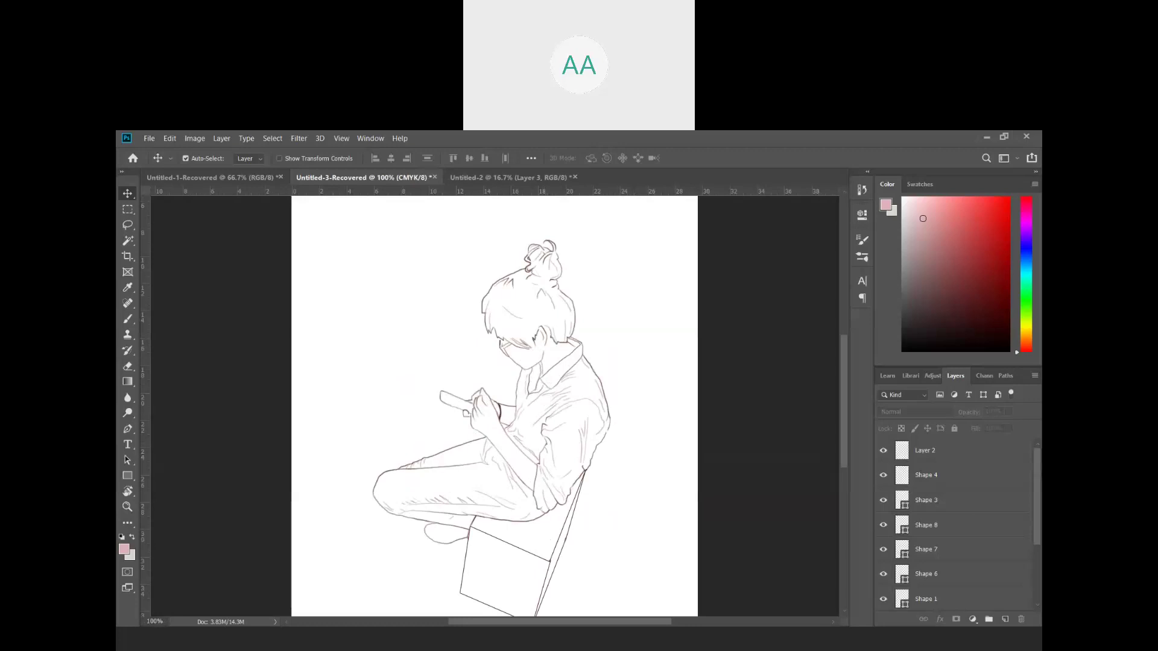
key("ctrl+minus")
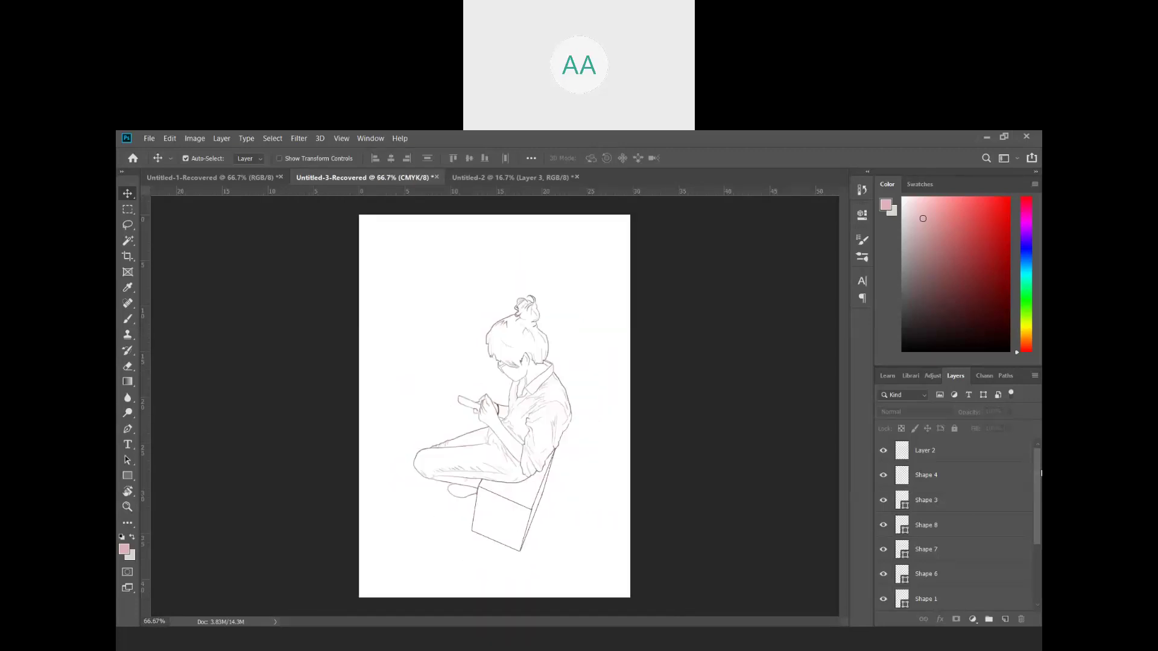
scroll(1037, 474, "down", 3)
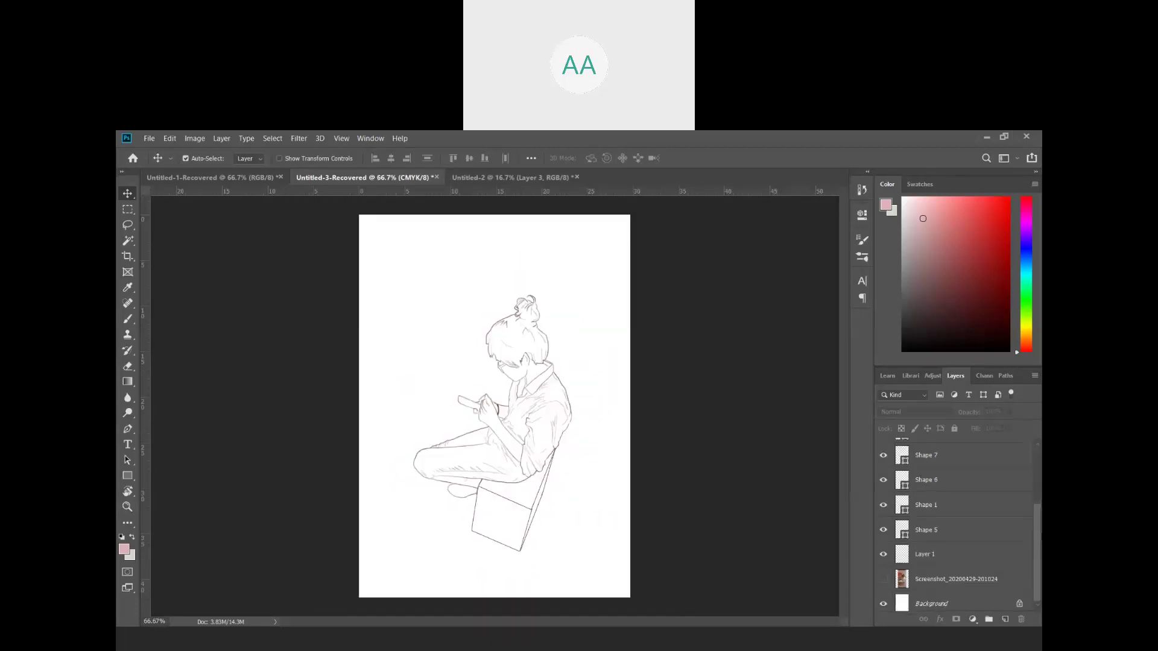
left_click(883, 576)
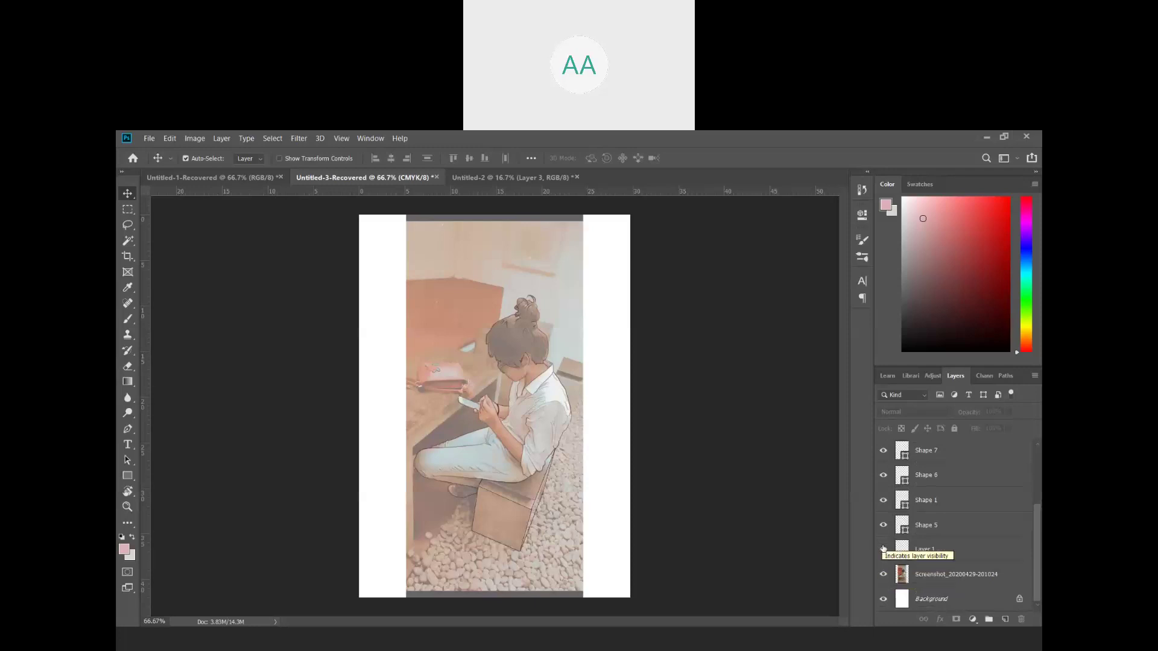
left_click(884, 551)
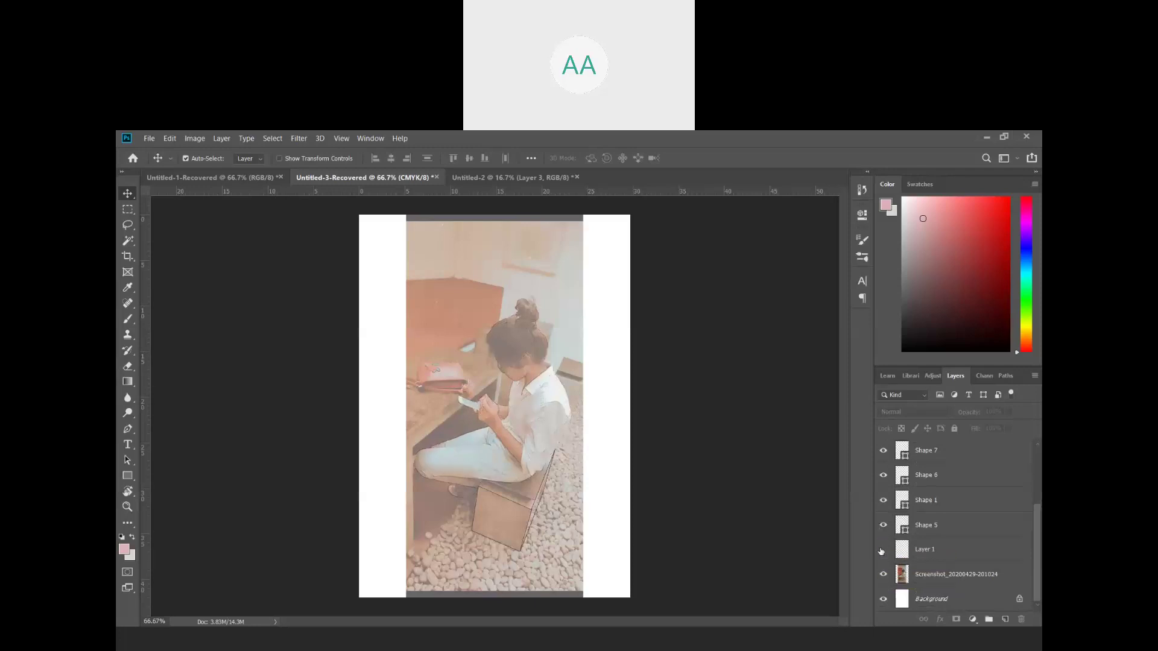
left_click(884, 550)
left_click(884, 577)
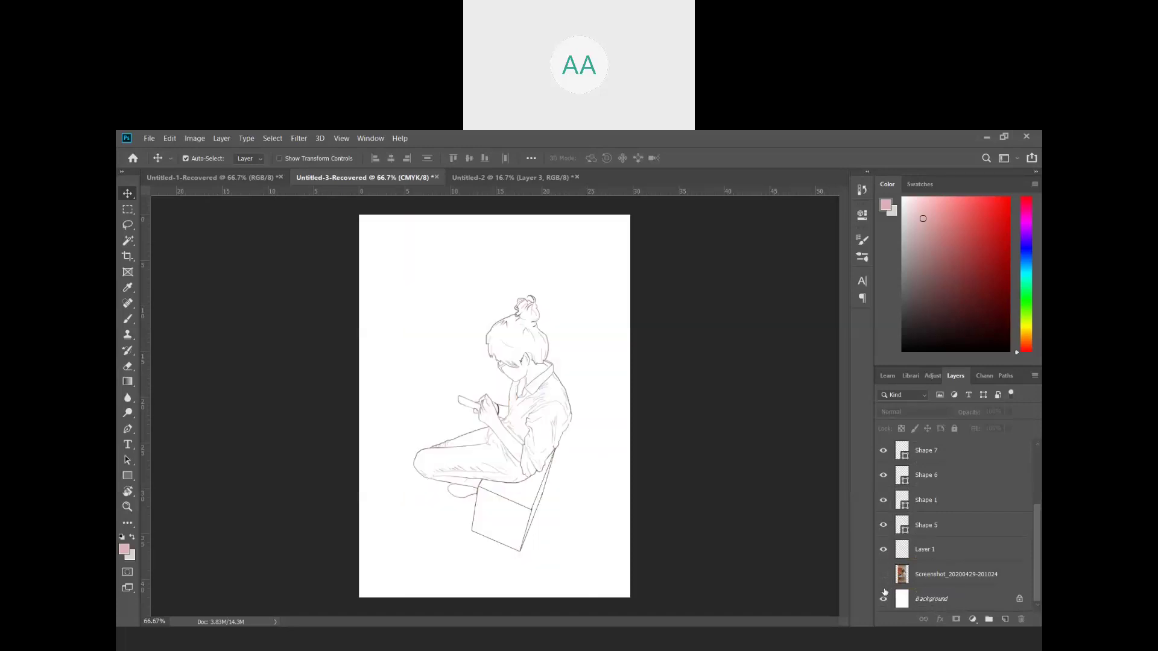
left_click(544, 178)
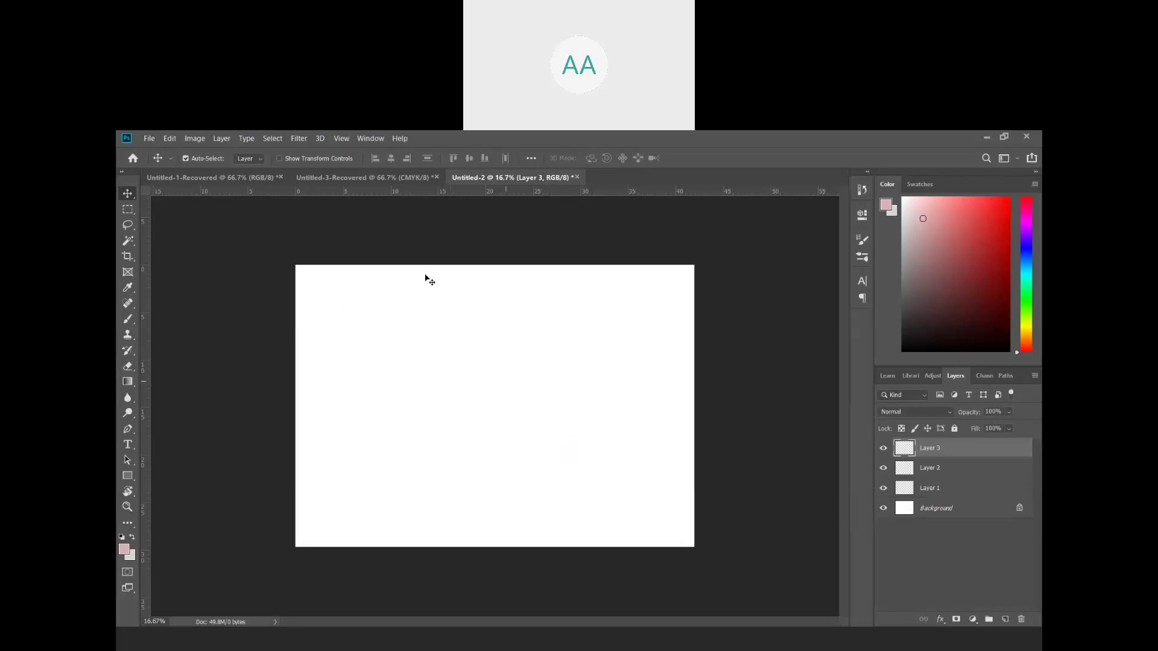
left_click(148, 139)
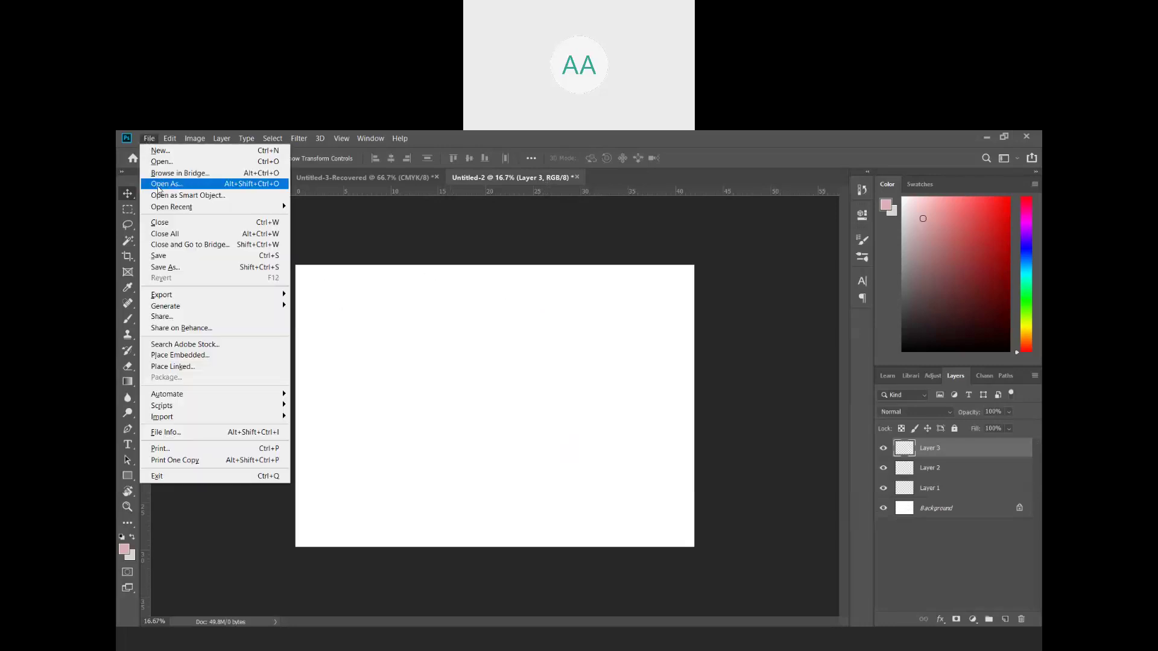
left_click(196, 359)
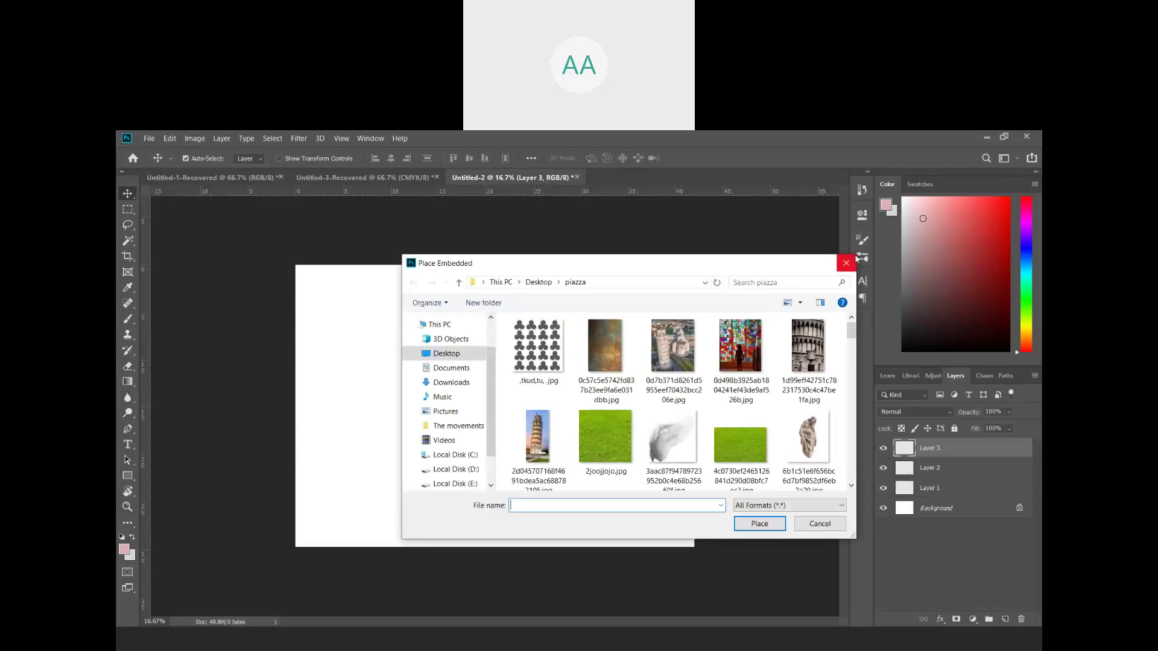
left_click(846, 263)
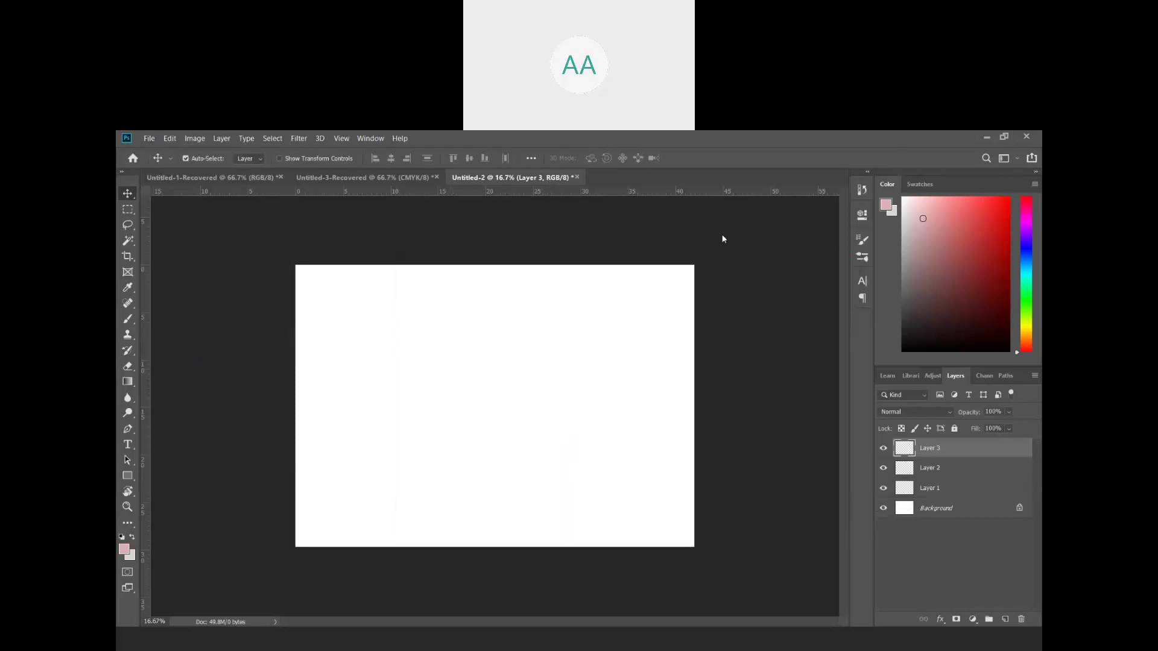
- Start Place Embedded in Untitled-2 and look through the image files in the piazza folder
left_click(149, 138)
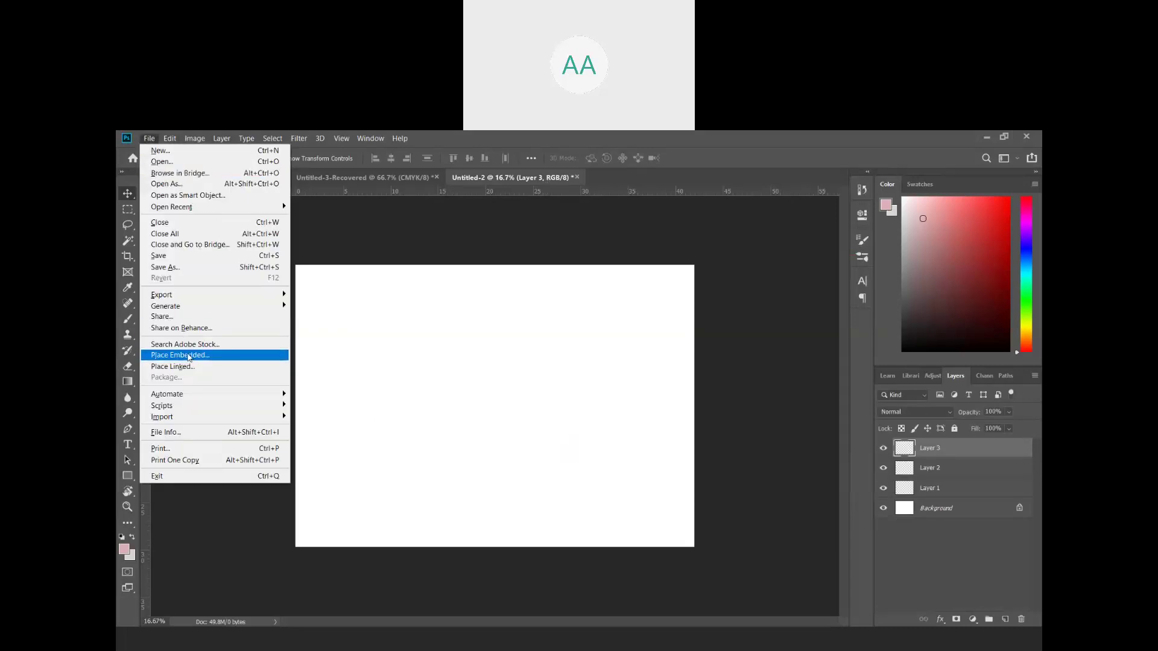
left_click(189, 356)
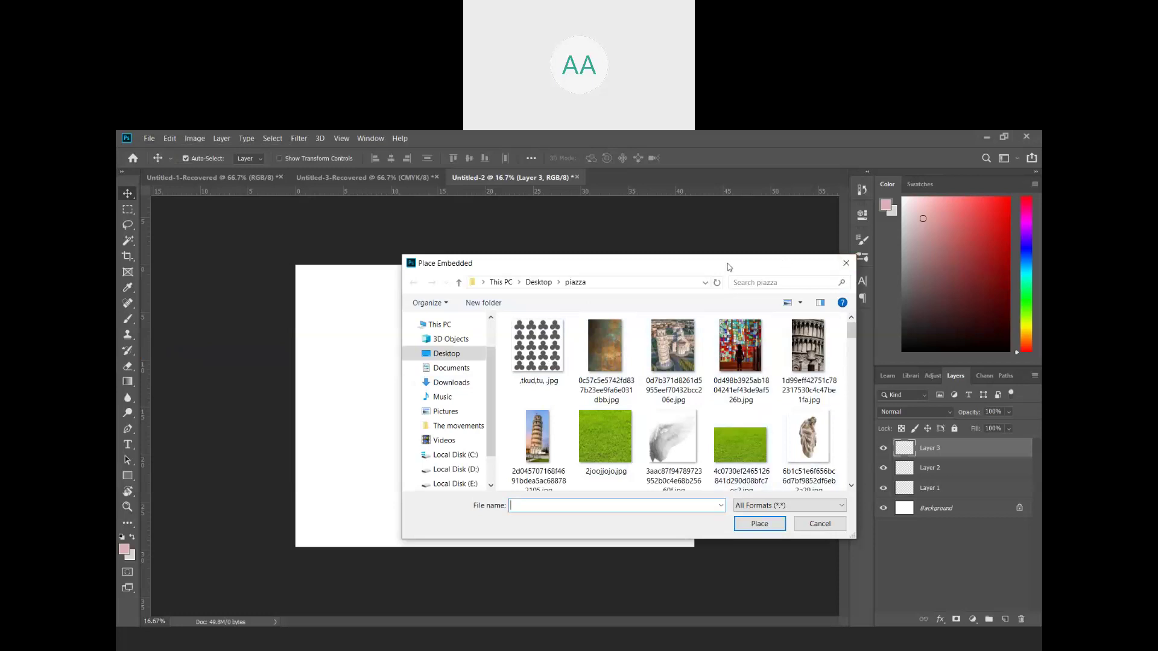
left_click_drag(695, 259, 578, 188)
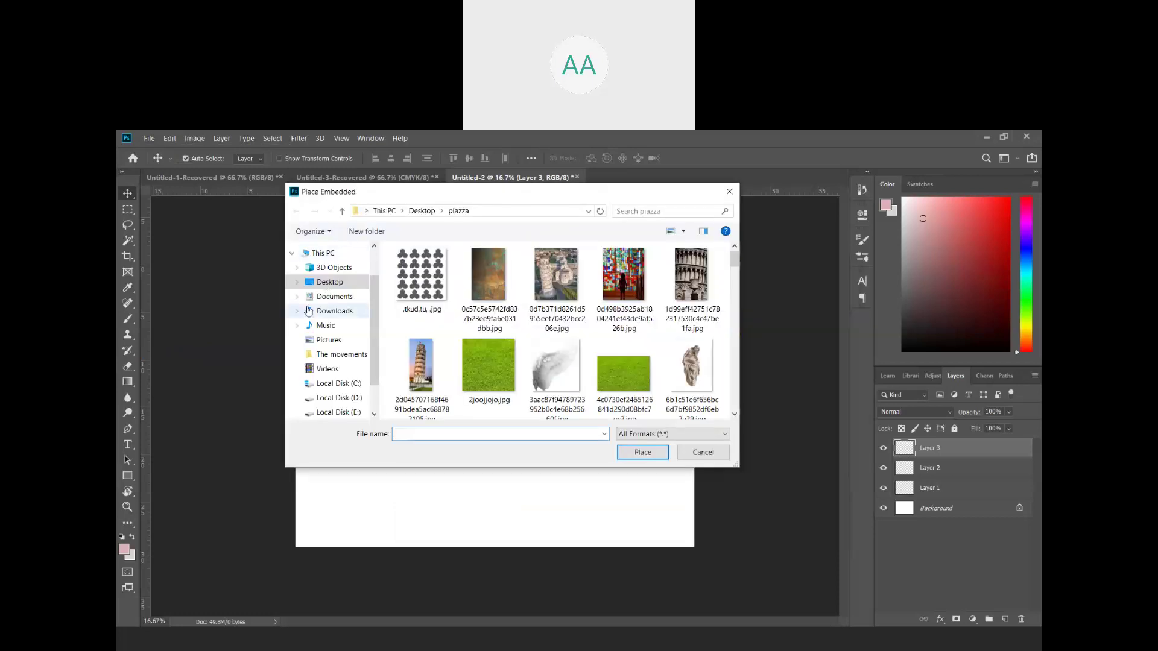
left_click_drag(375, 313, 374, 287)
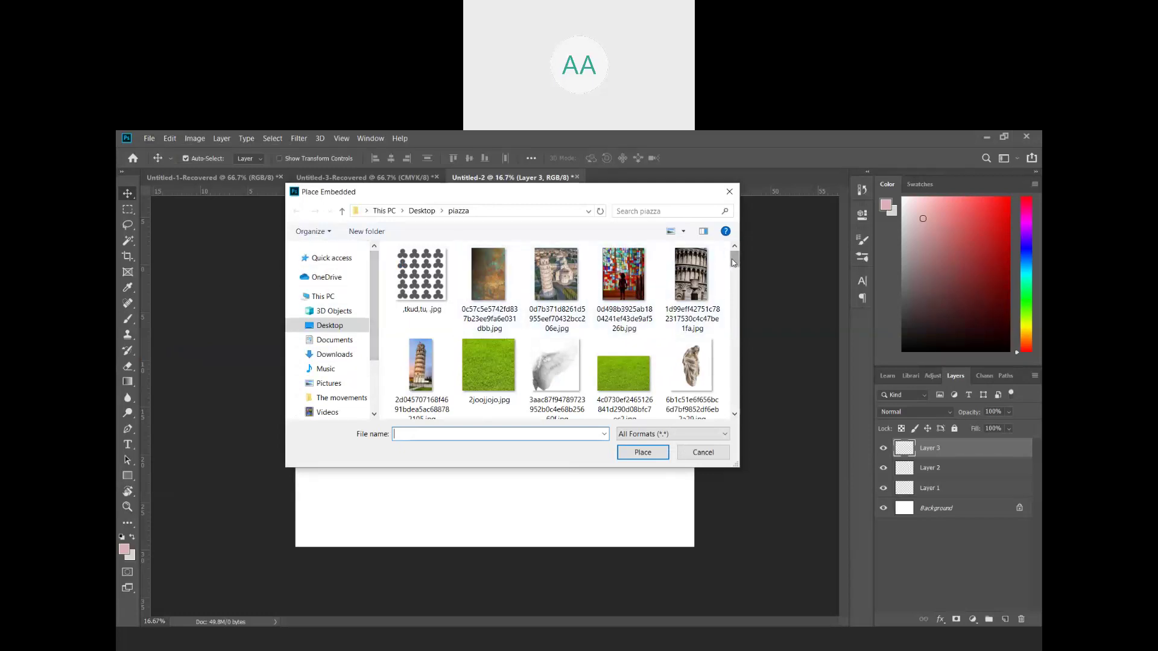
left_click_drag(732, 258, 721, 423)
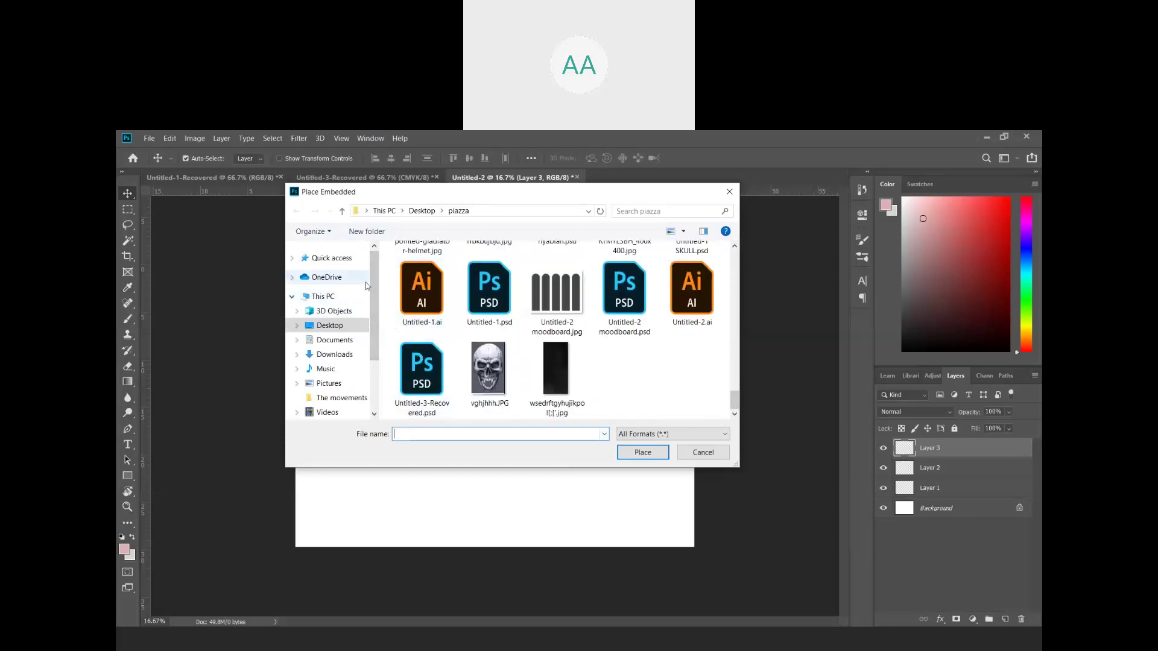
left_click_drag(374, 288, 370, 261)
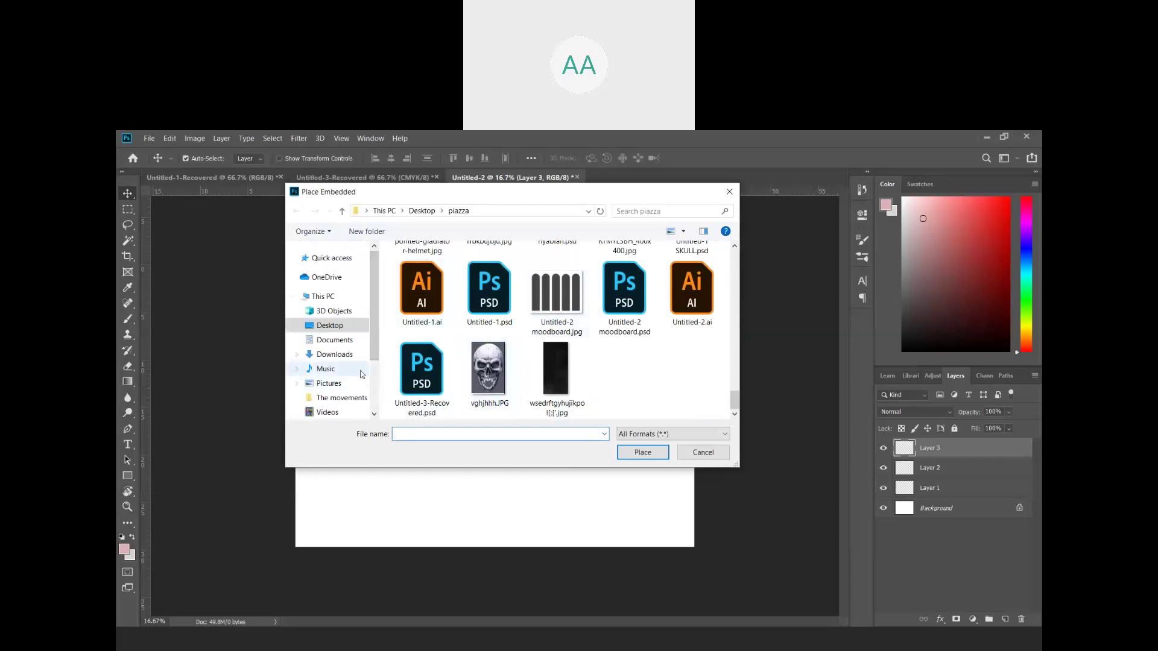
- Browse to the ps folder on the Desktop and bring its last image files into view
left_click(331, 297)
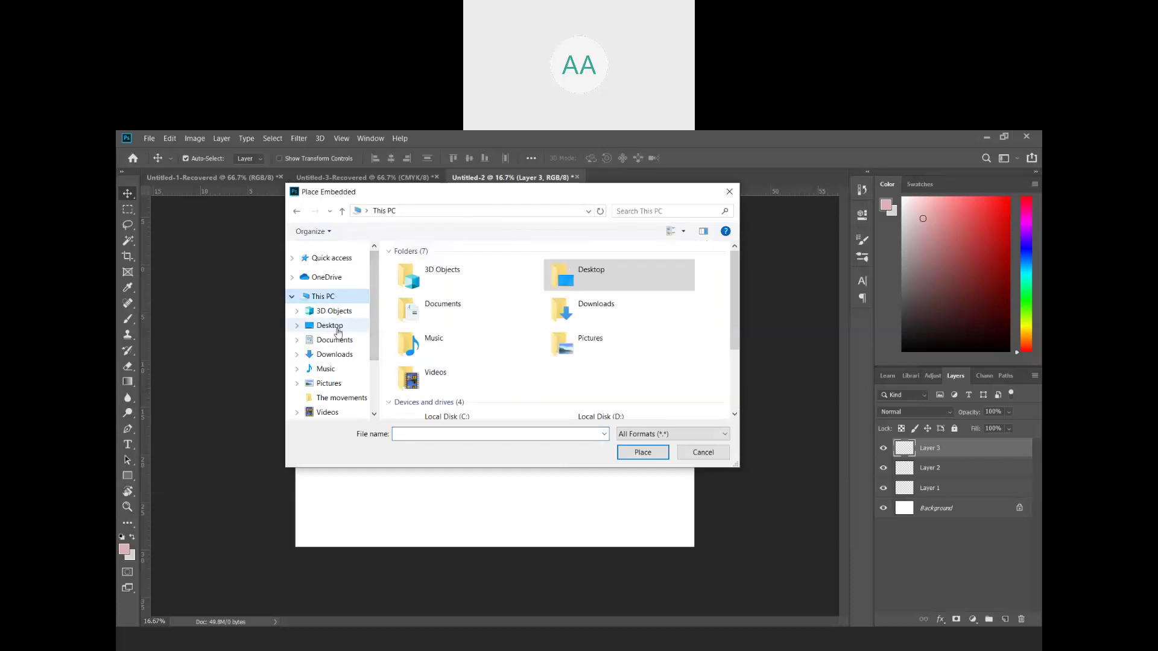
left_click(331, 326)
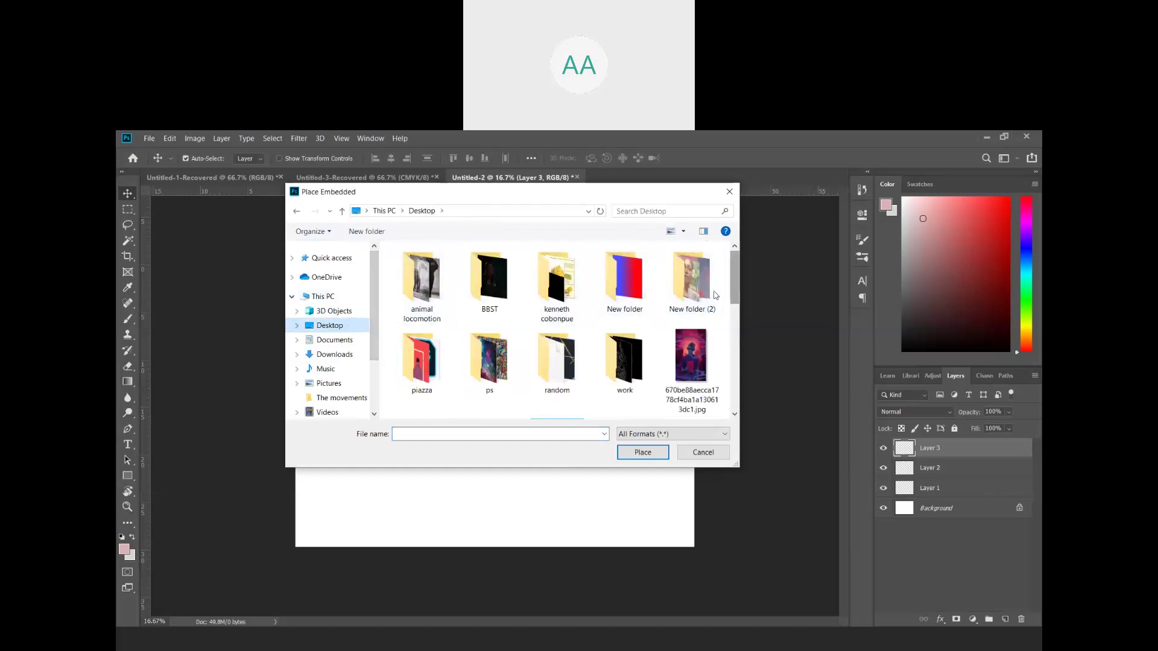
left_click(494, 381)
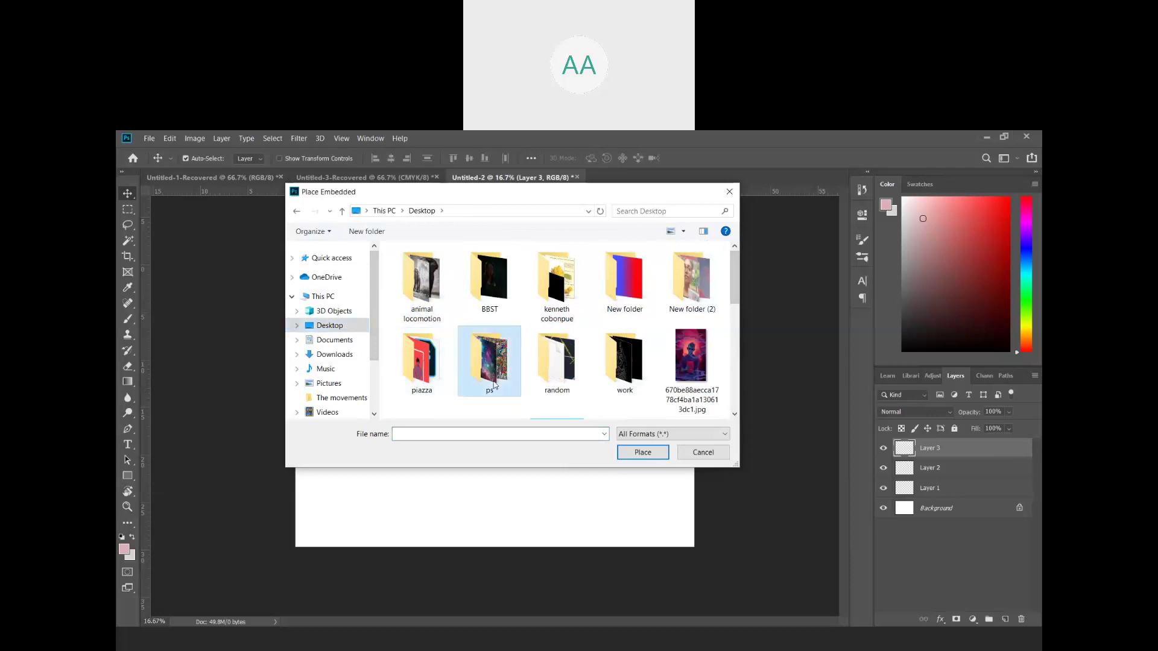
double_click(493, 384)
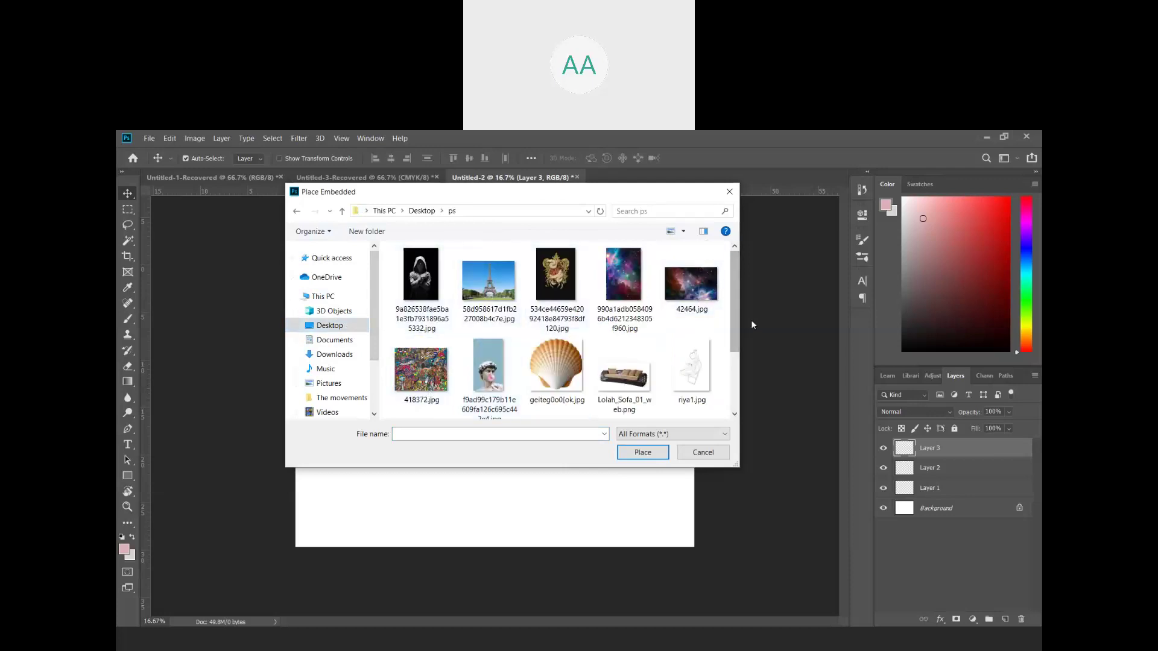
left_click_drag(736, 344, 737, 388)
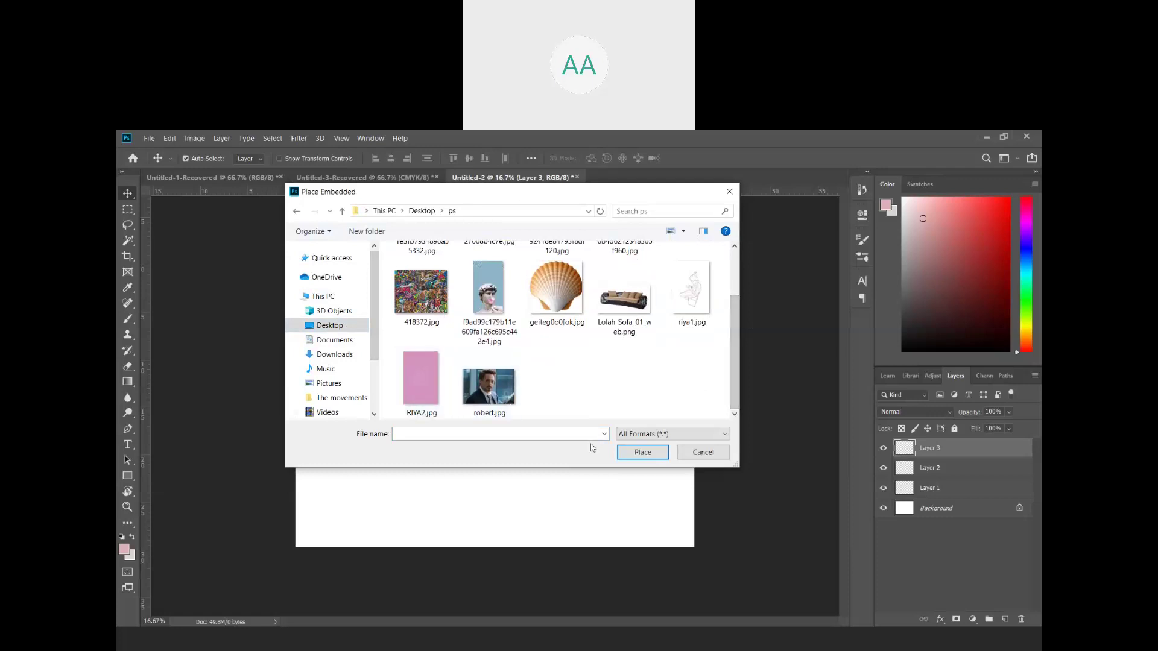
- Try placing robert.jpg, enlarging it and stretching it horizontally past the page edge, and cancel the placement
left_click(490, 395)
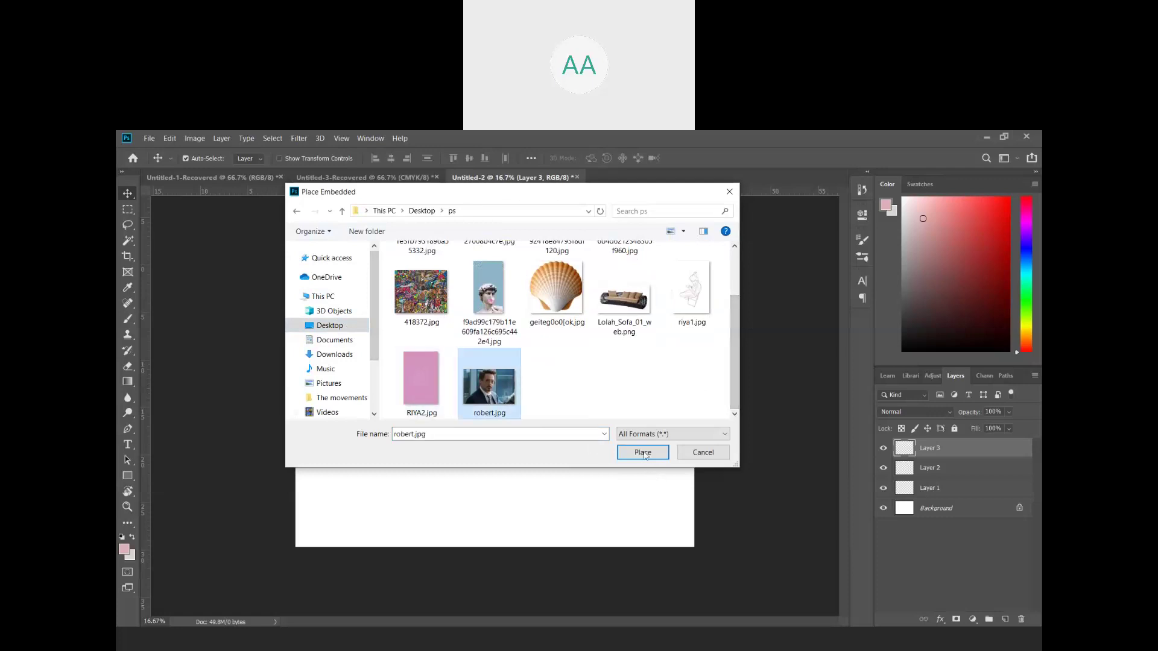
left_click(643, 454)
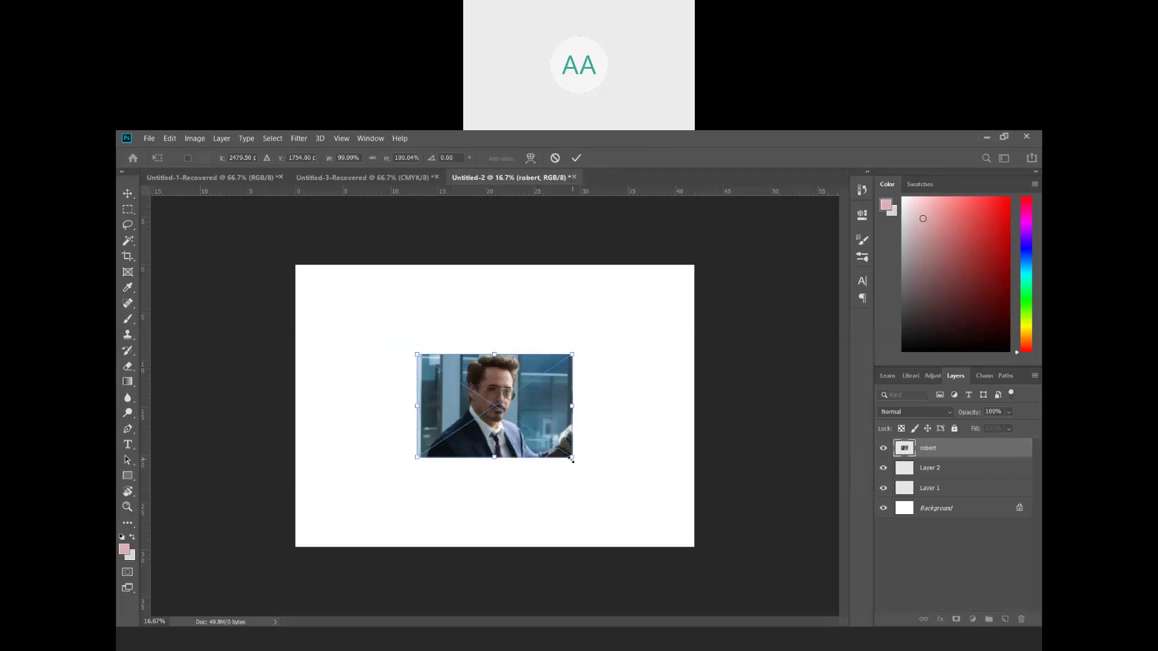
left_click_drag(571, 460, 676, 523)
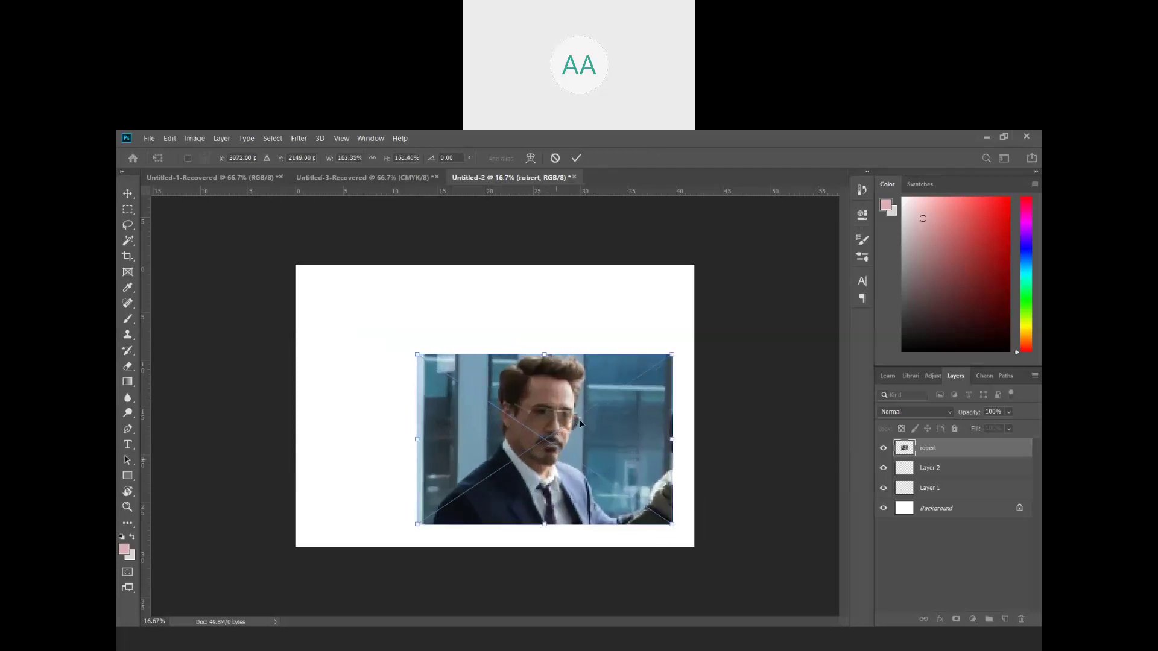
left_click_drag(576, 421, 500, 365)
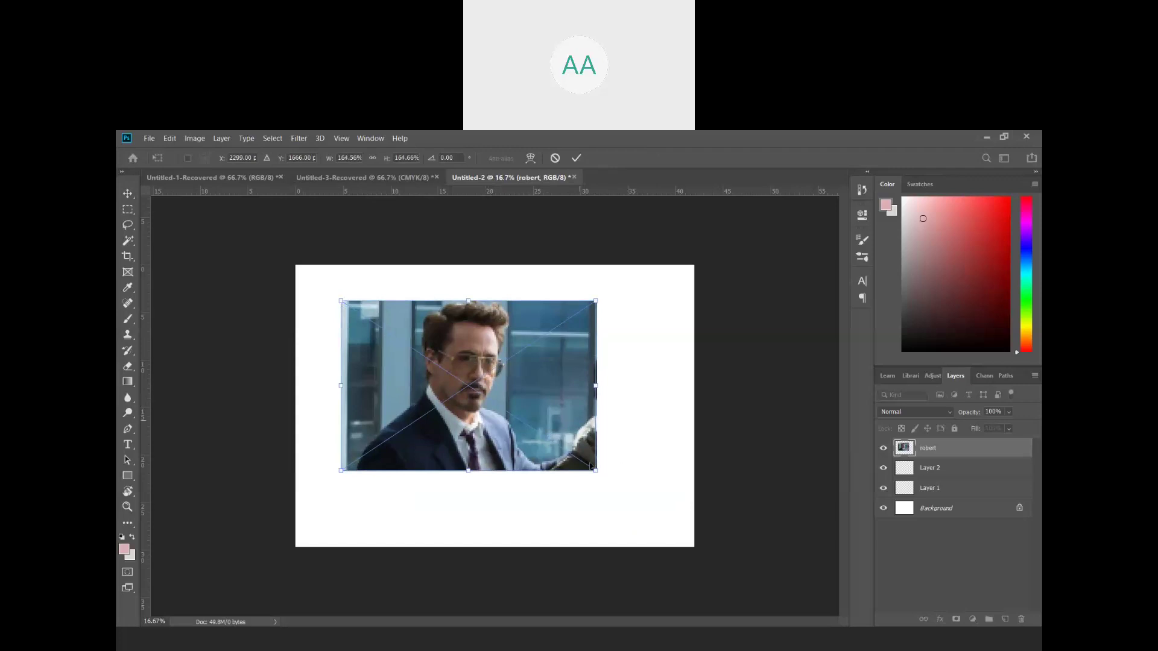
left_click_drag(596, 471, 664, 535)
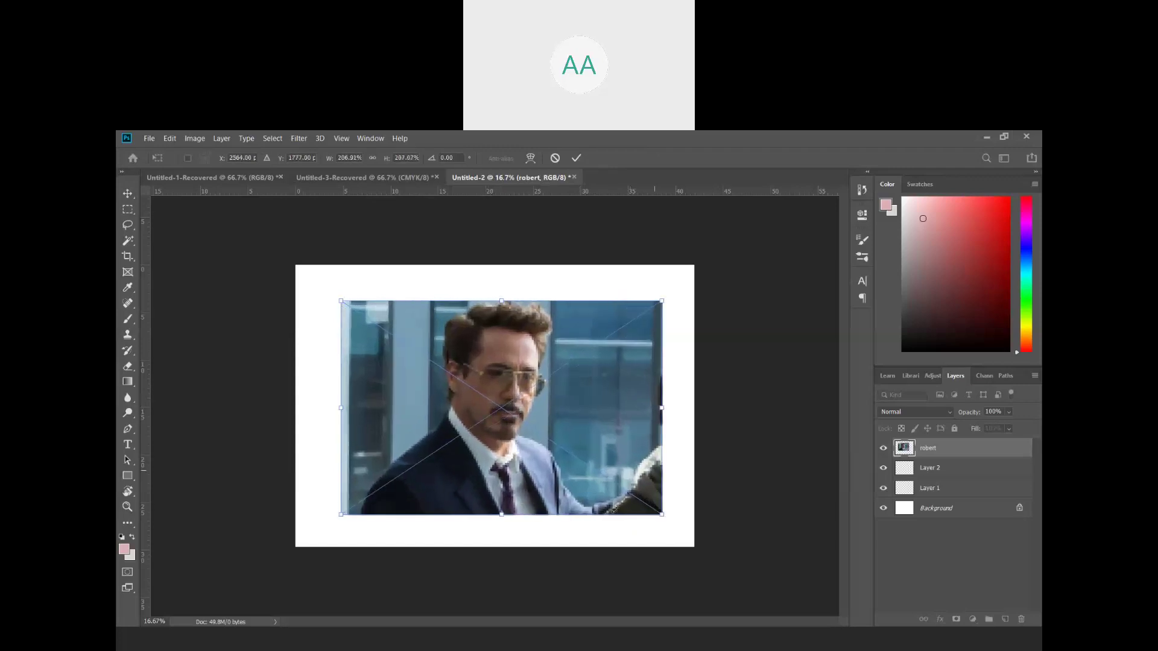
mouse_move(554, 480)
left_mouse_down()
mouse_move(533, 460)
mouse_move(548, 478)
left_mouse_up()
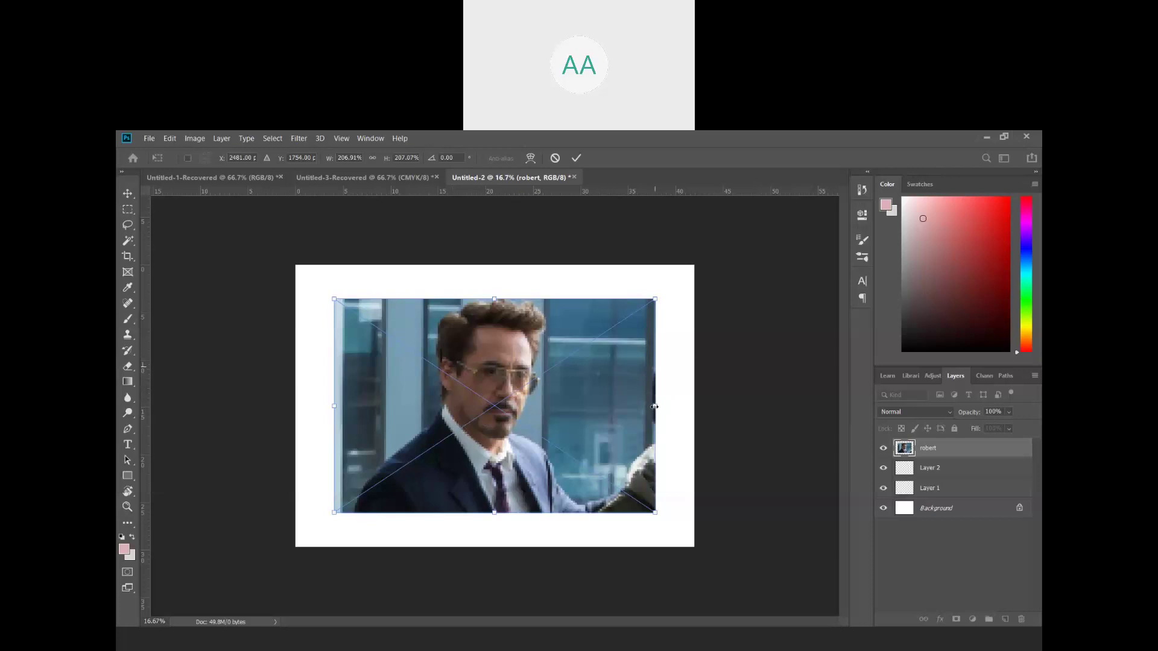
left_click_drag(654, 408, 738, 373)
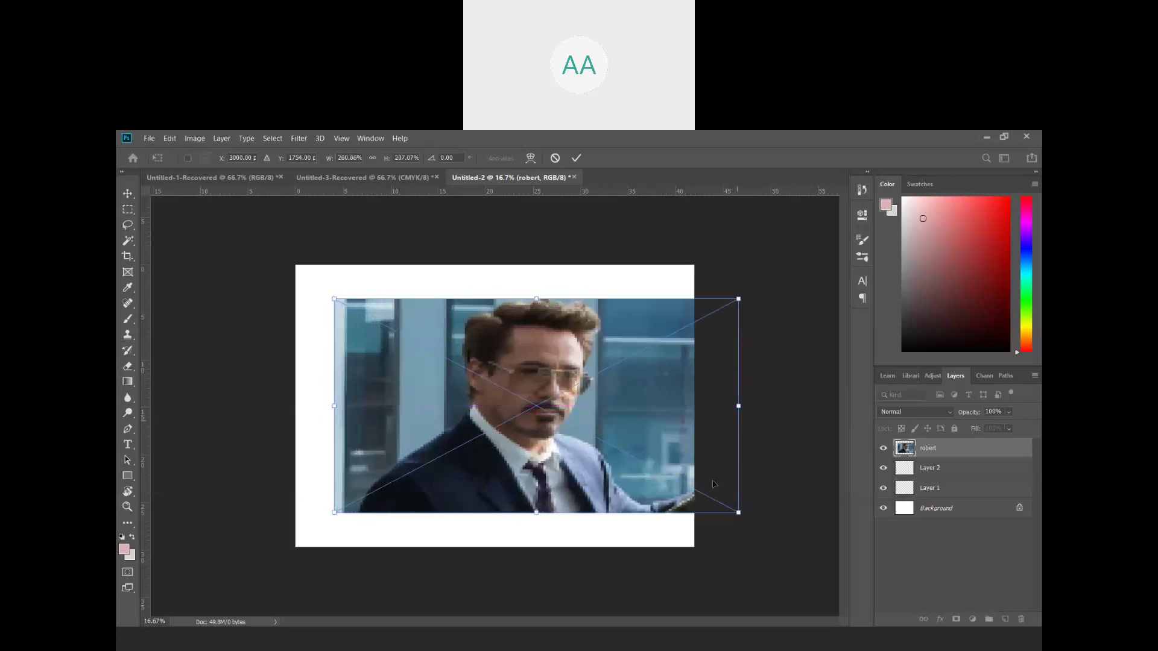
key("Escape")
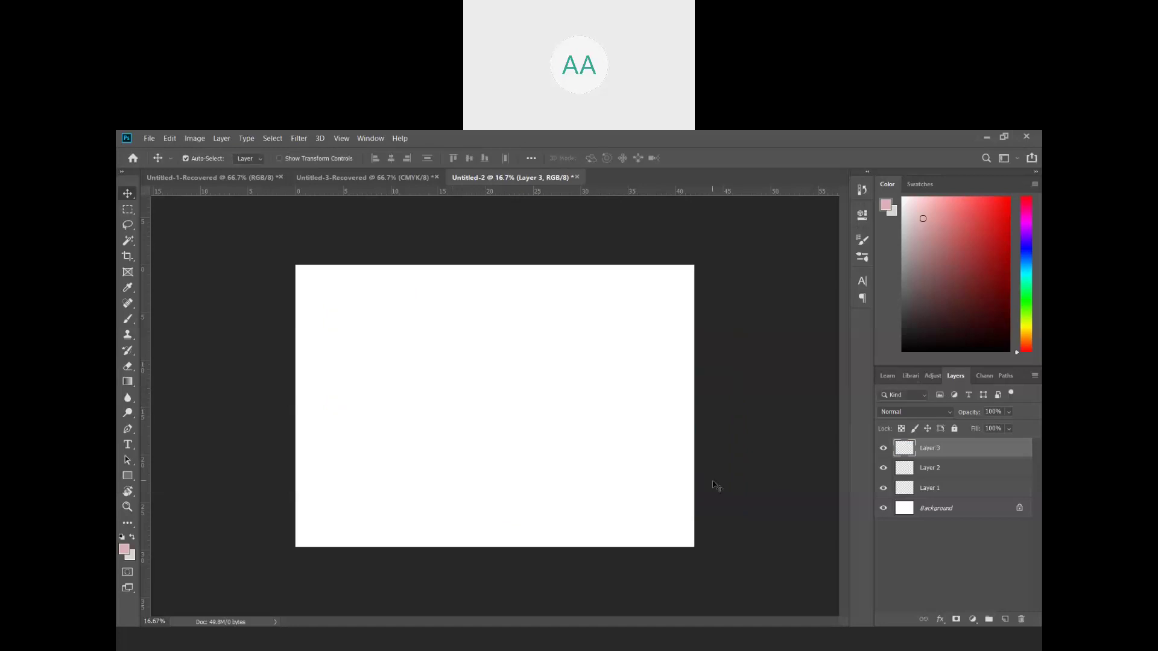
- Place robert.jpg from the ps folder as an embedded image in Untitled-2
left_click(150, 139)
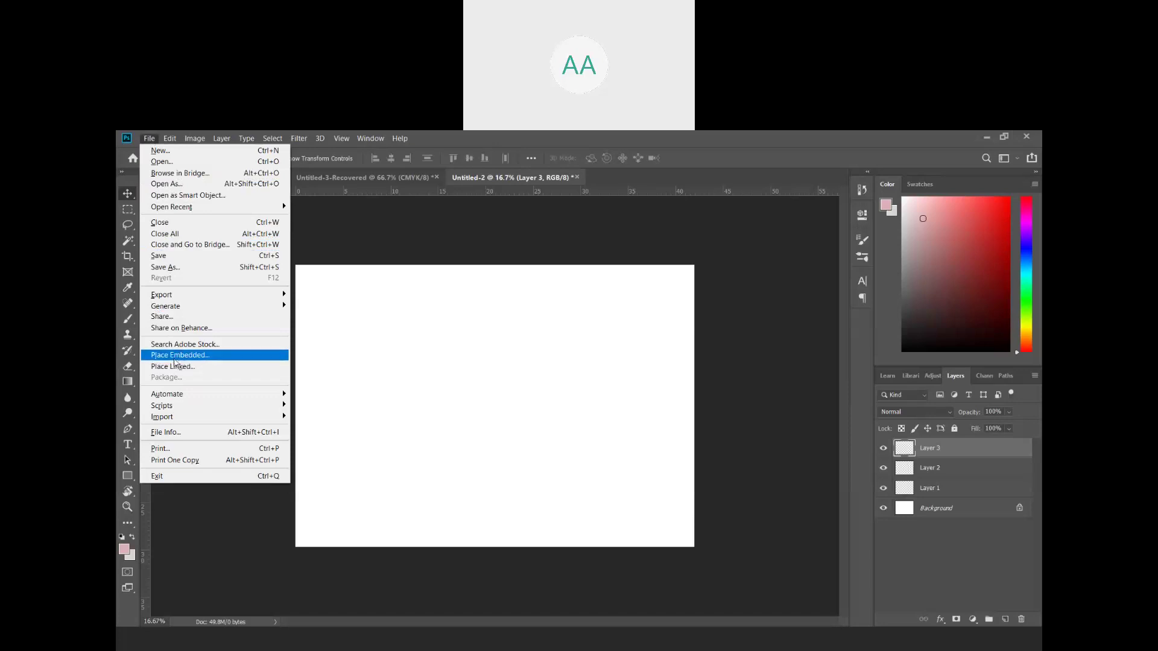
left_click(176, 356)
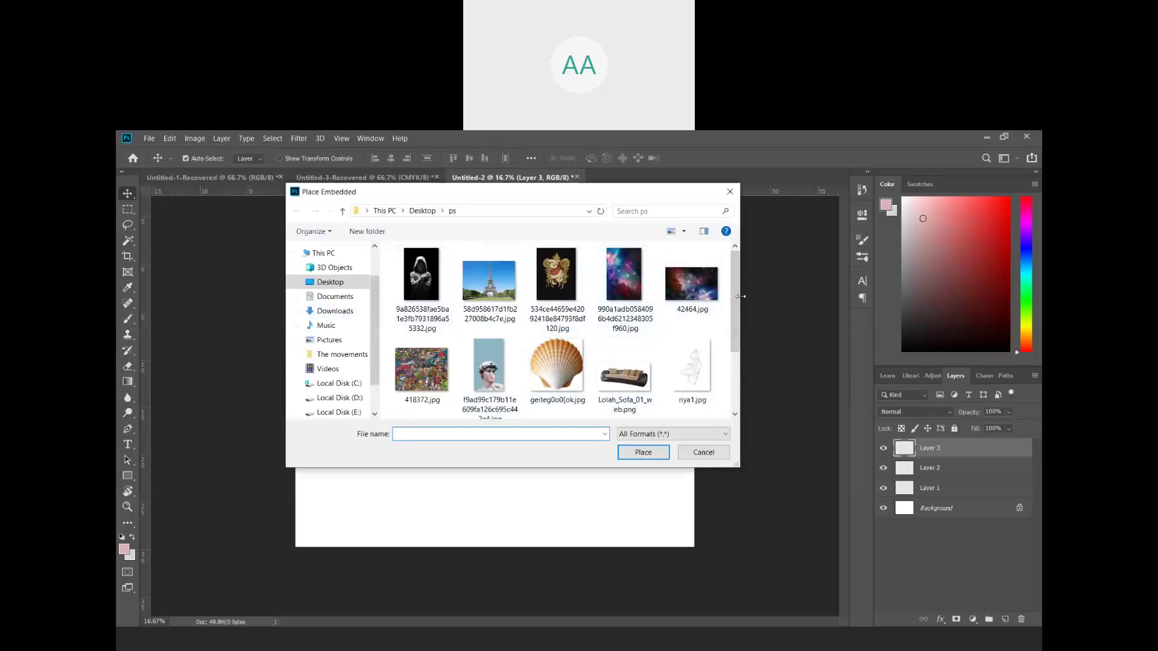
scroll(735, 298, "down", 2)
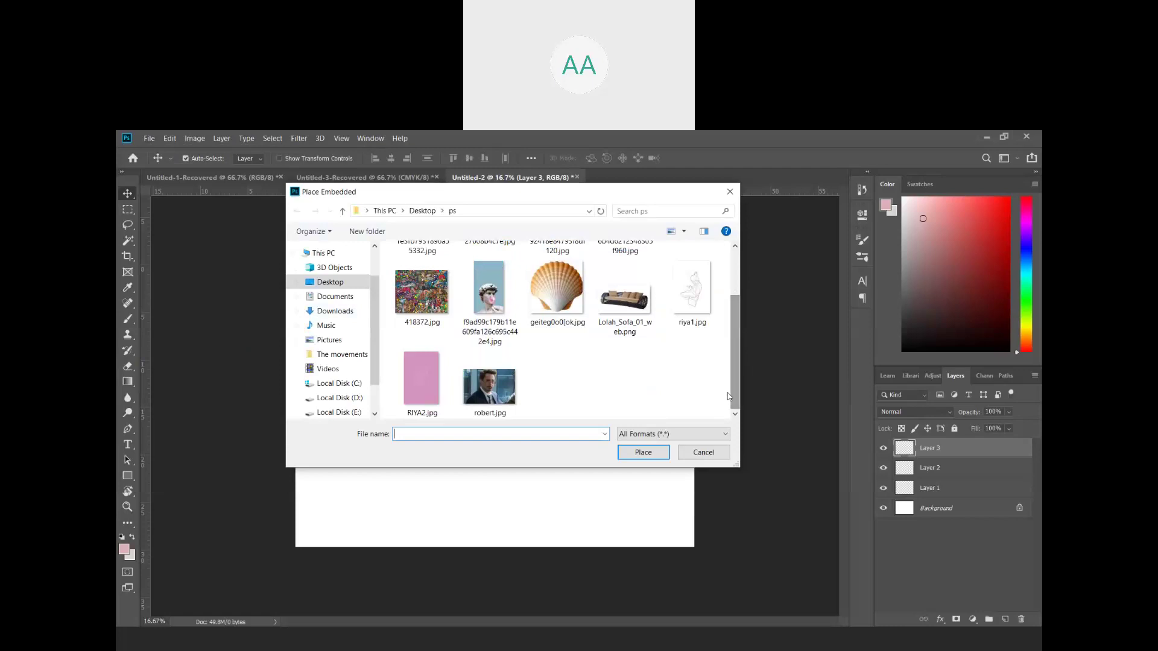
left_click(489, 403)
left_click(642, 456)
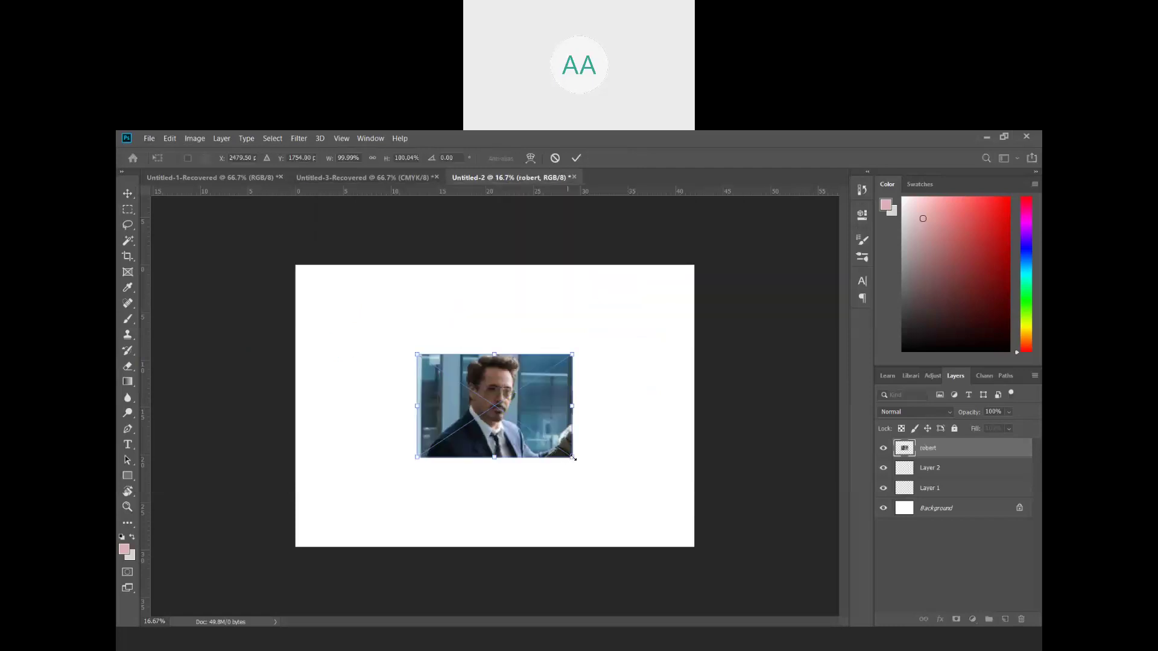
- Scale the placed image proportionally to about 257% so it spans the full page width, centre it and commit the placement
left_click_drag(572, 457, 662, 517)
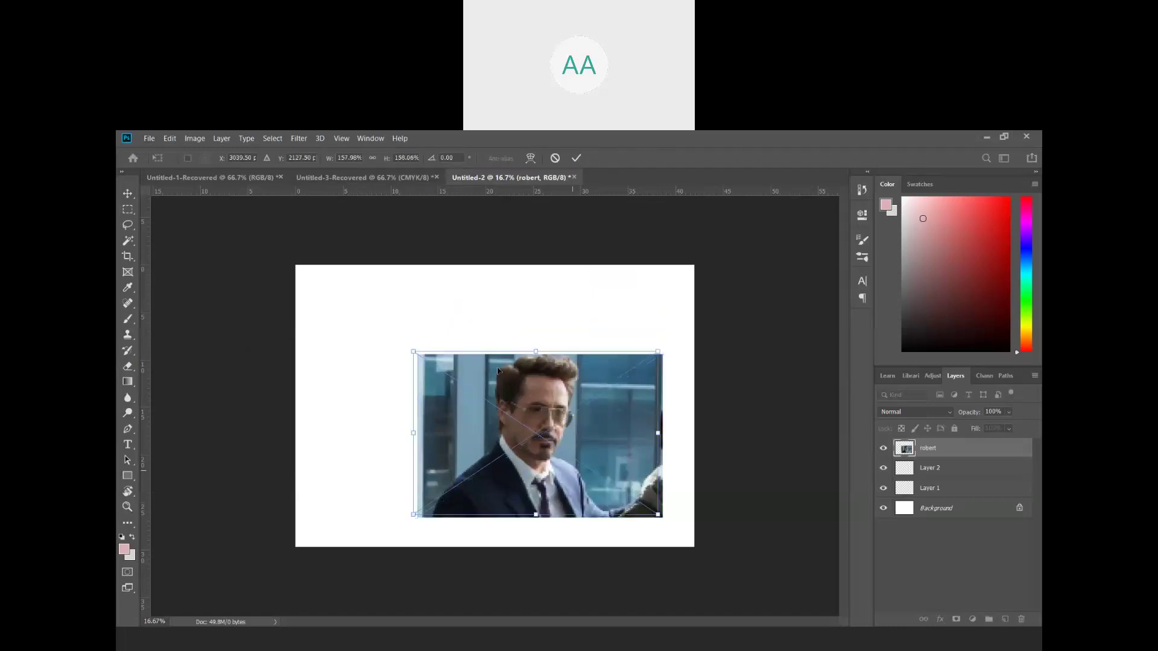
left_click_drag(573, 436, 486, 346)
left_click_drag(458, 428, 505, 547)
left_click_drag(497, 420, 538, 417)
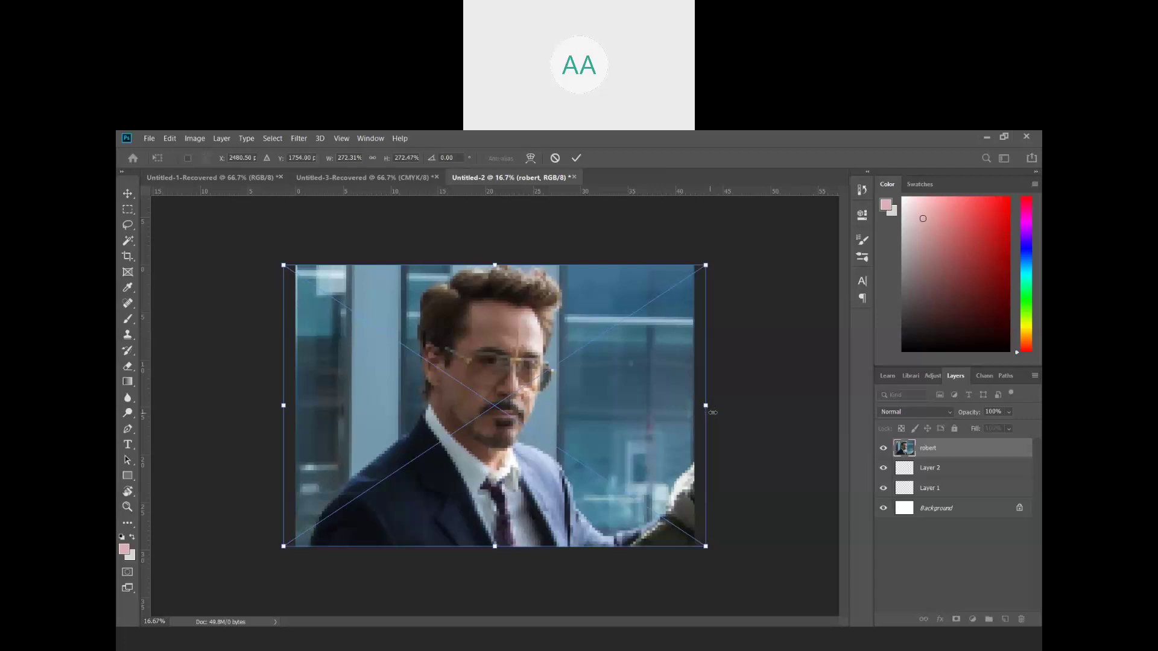
left_click_drag(709, 409, 658, 406)
left_click_drag(574, 393, 584, 393)
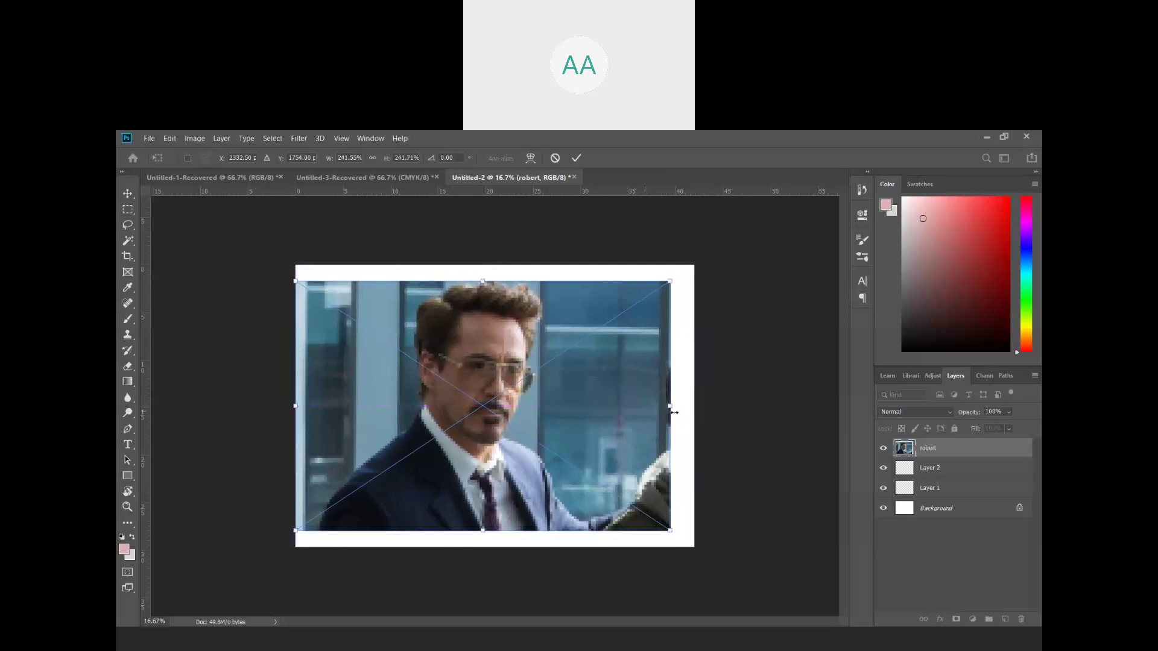
left_click_drag(668, 405, 694, 405)
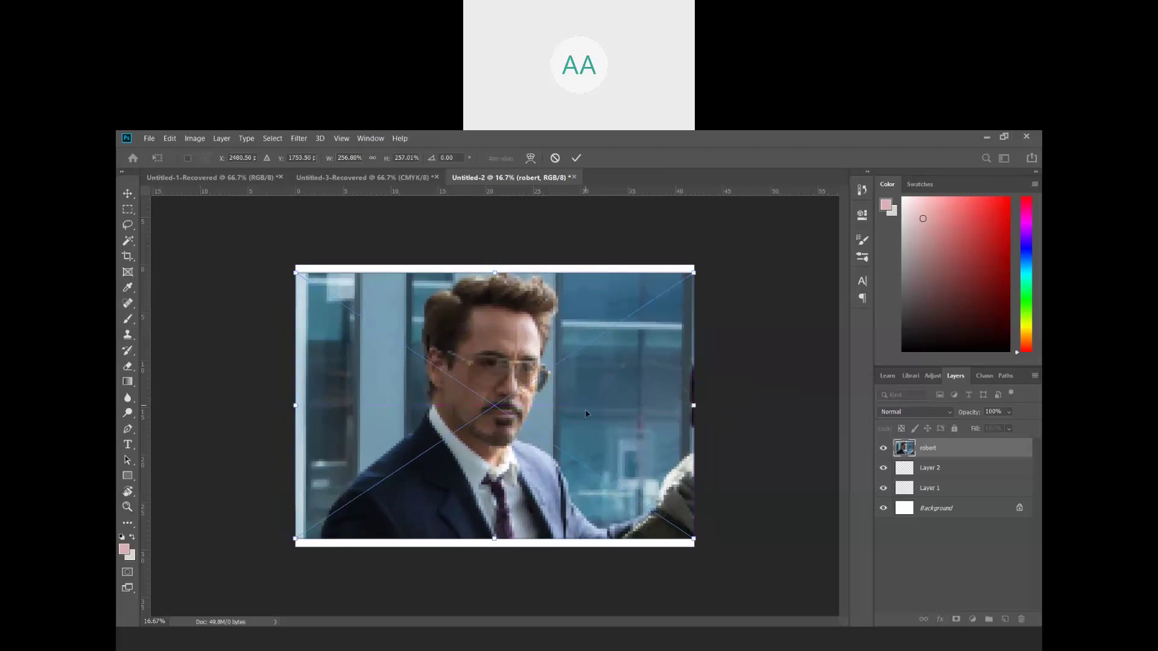
key("Return")
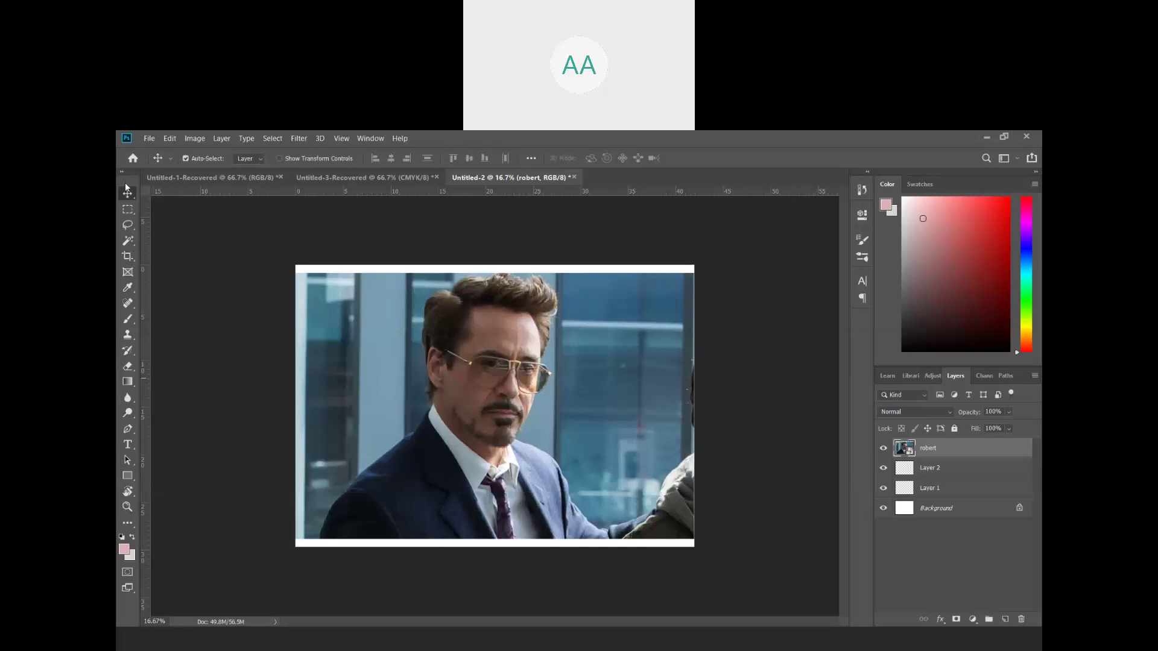
- Crop the canvas with the Crop tool to remove the white strips above and below the photo
left_click(129, 259)
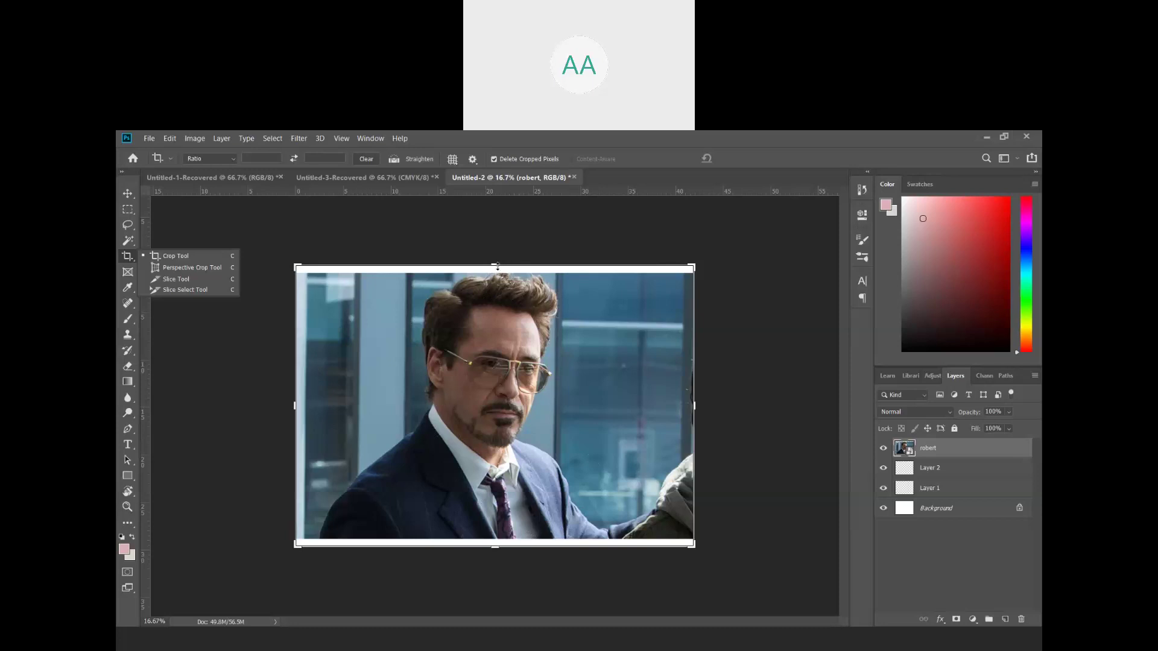
left_click_drag(498, 266, 499, 269)
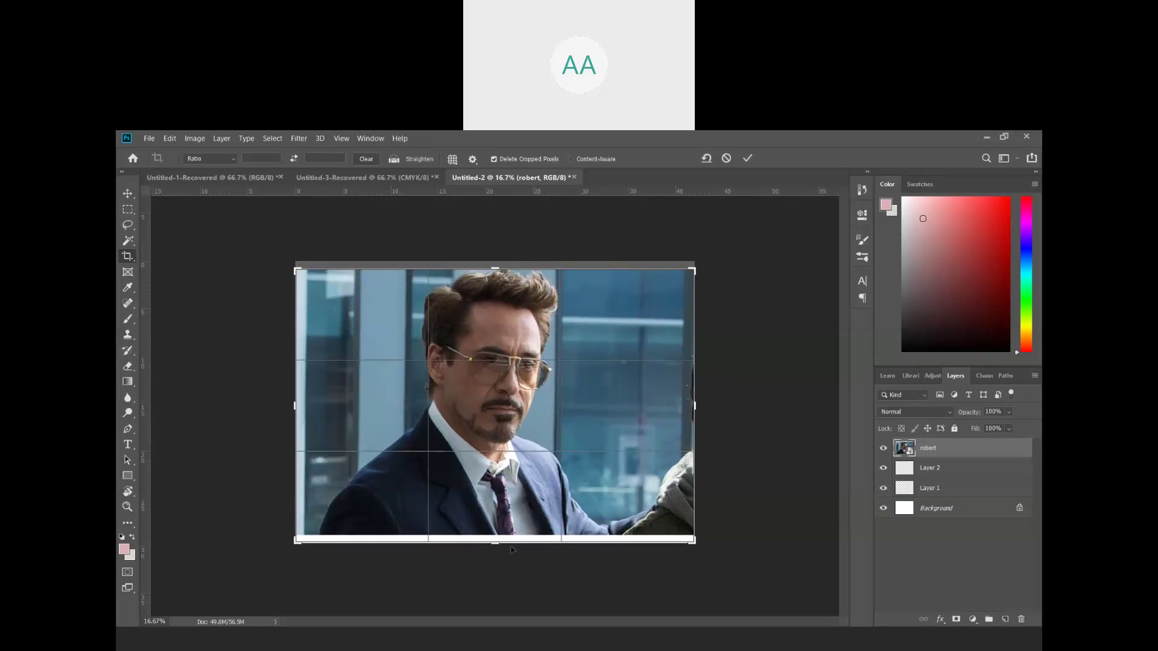
left_click_drag(494, 545, 496, 538)
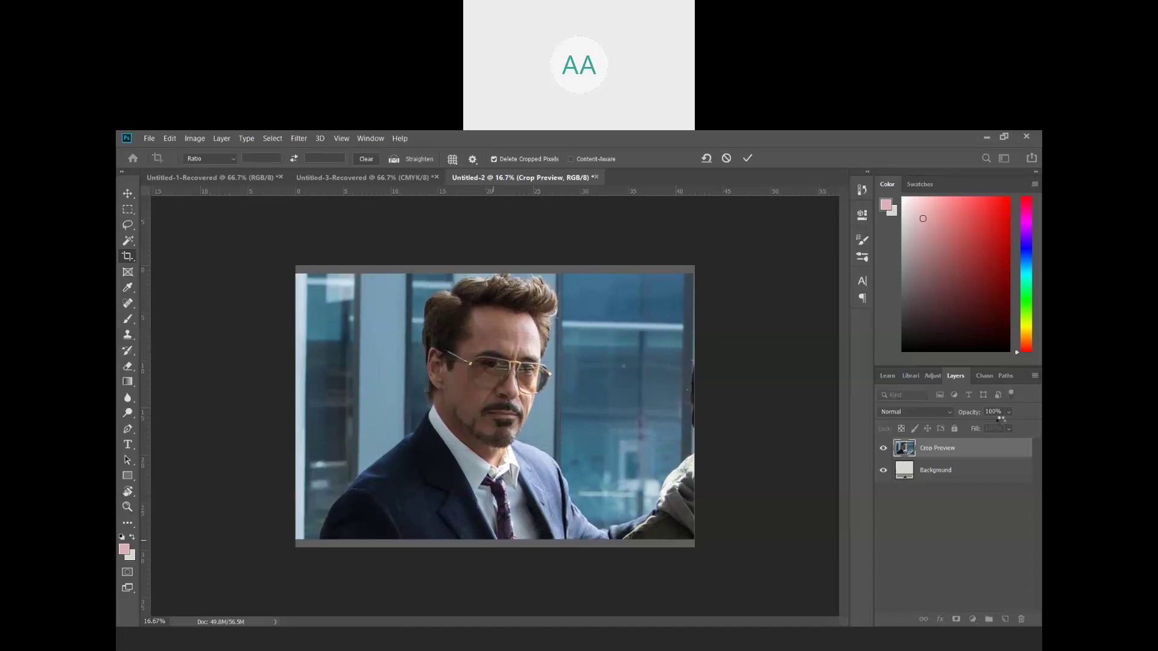
key("Return")
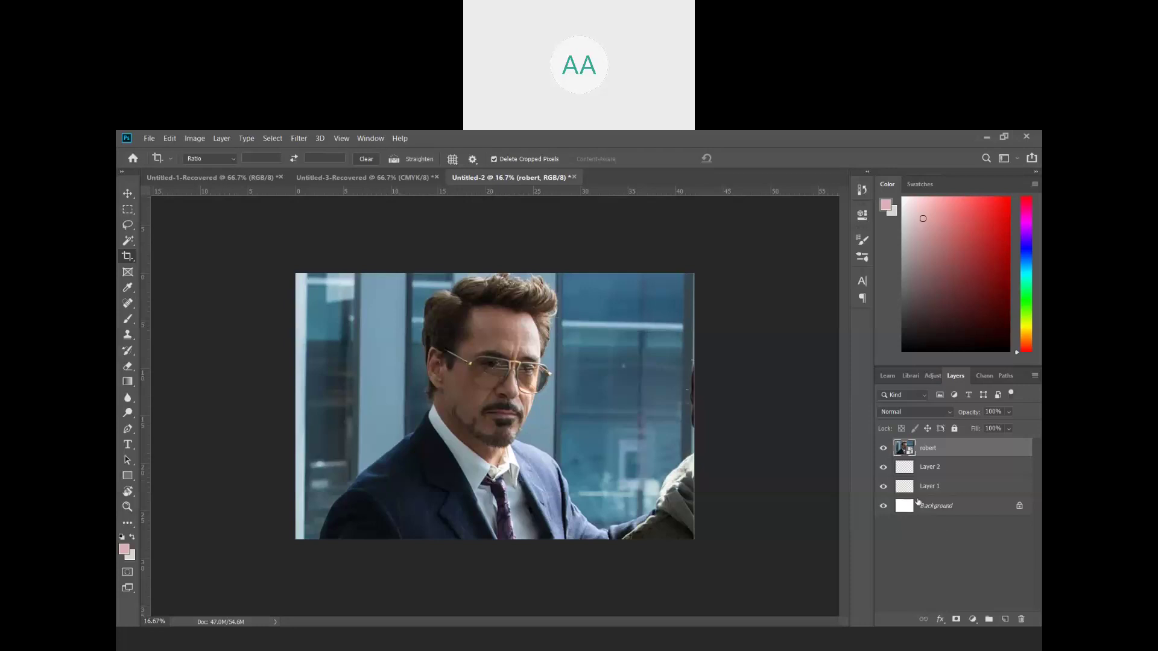
- Rasterize the robert smart object by attempting to paint on it with the Brush tool and accepting the conversion
right_click(941, 456)
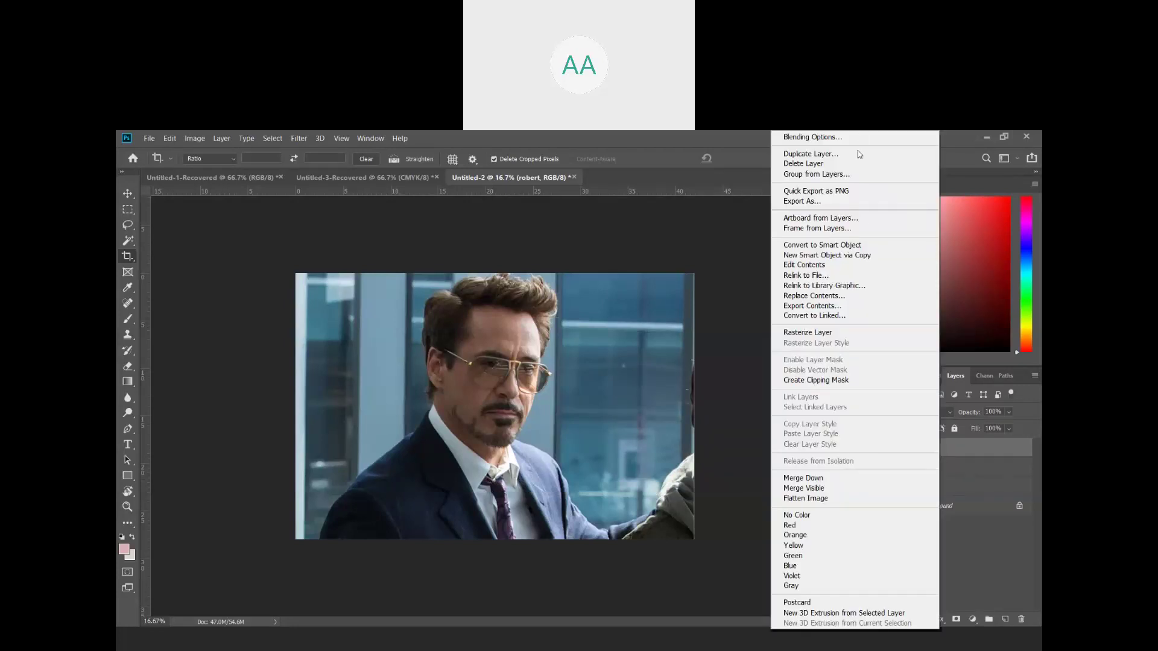
left_click(807, 334)
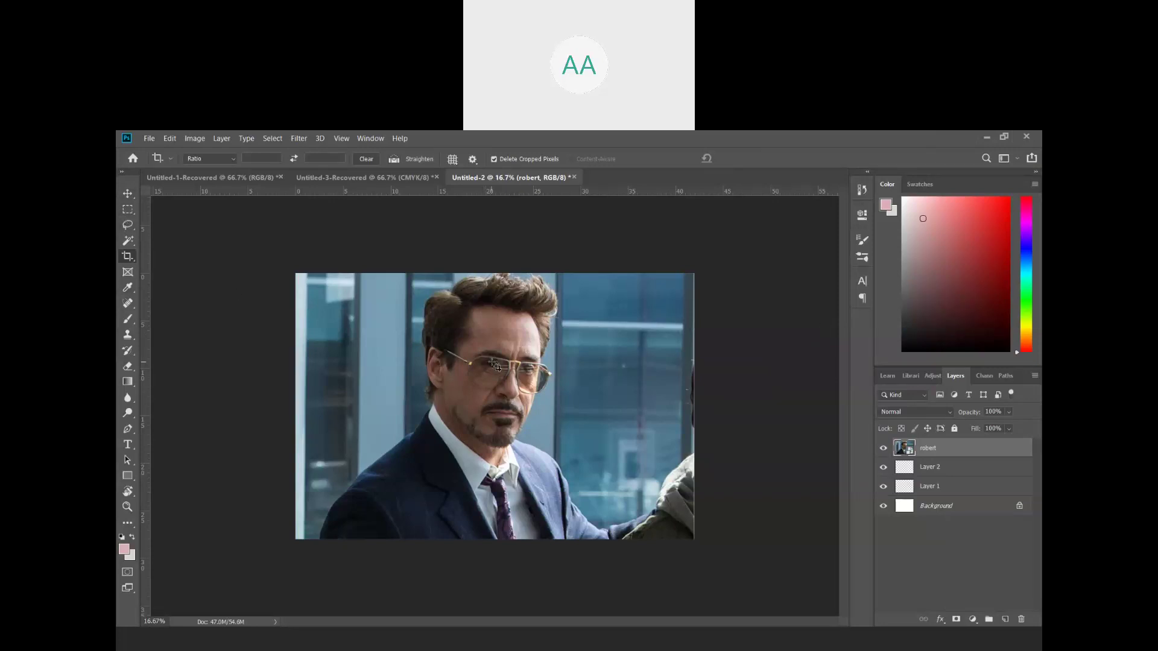
left_click(125, 318)
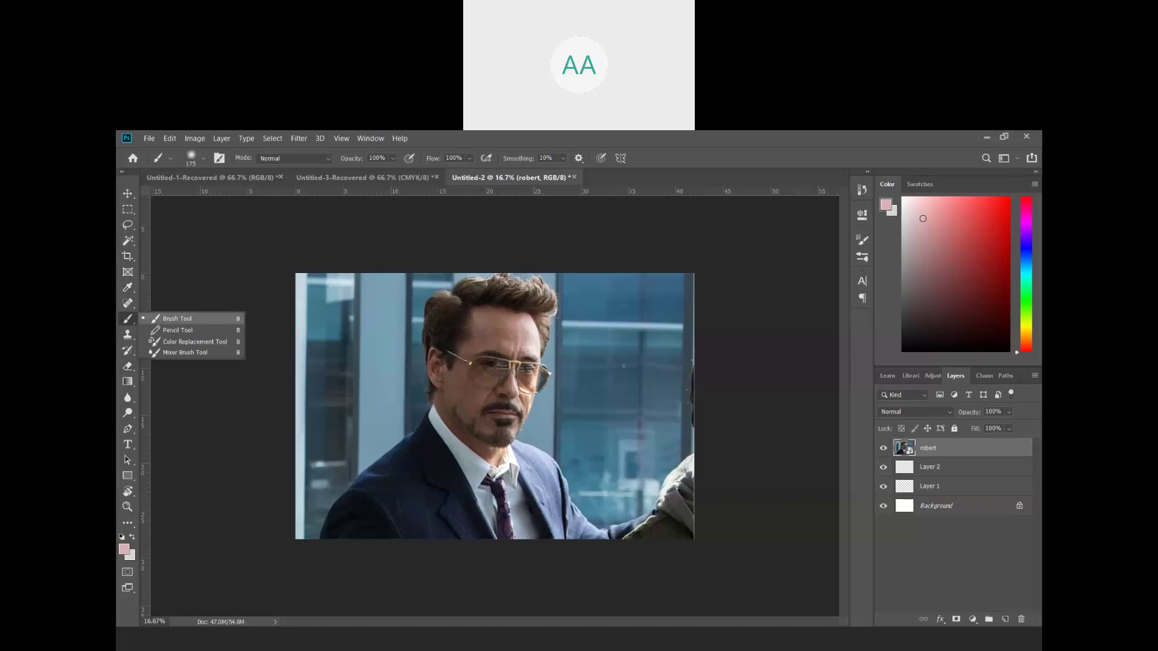
left_click(126, 324)
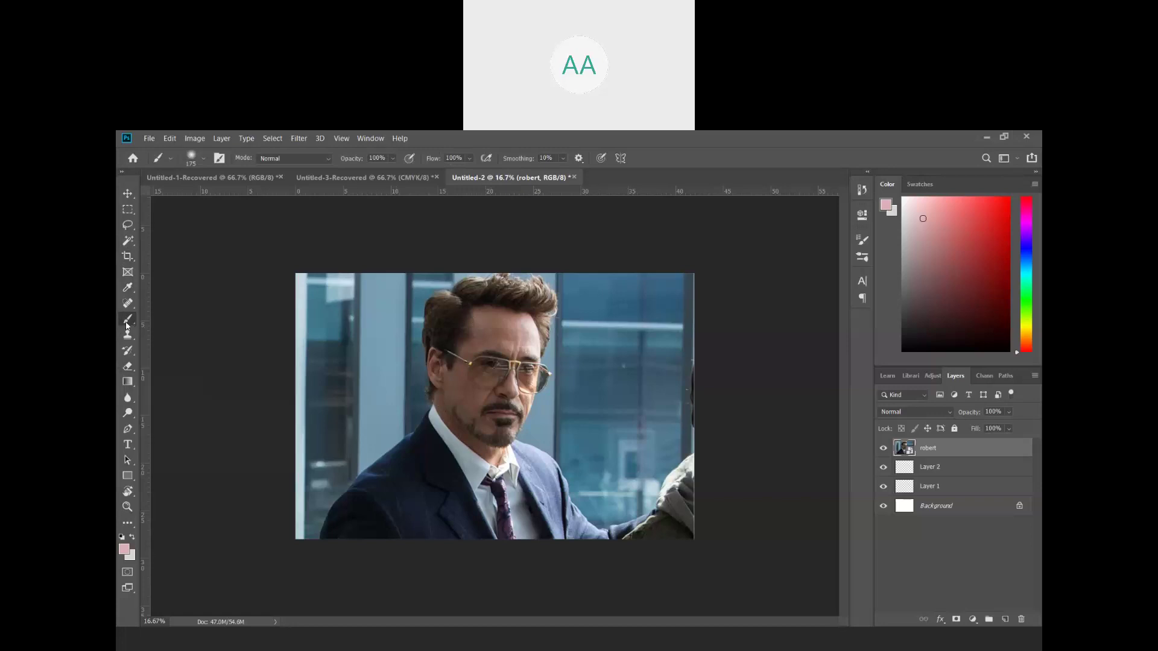
right_click(127, 324)
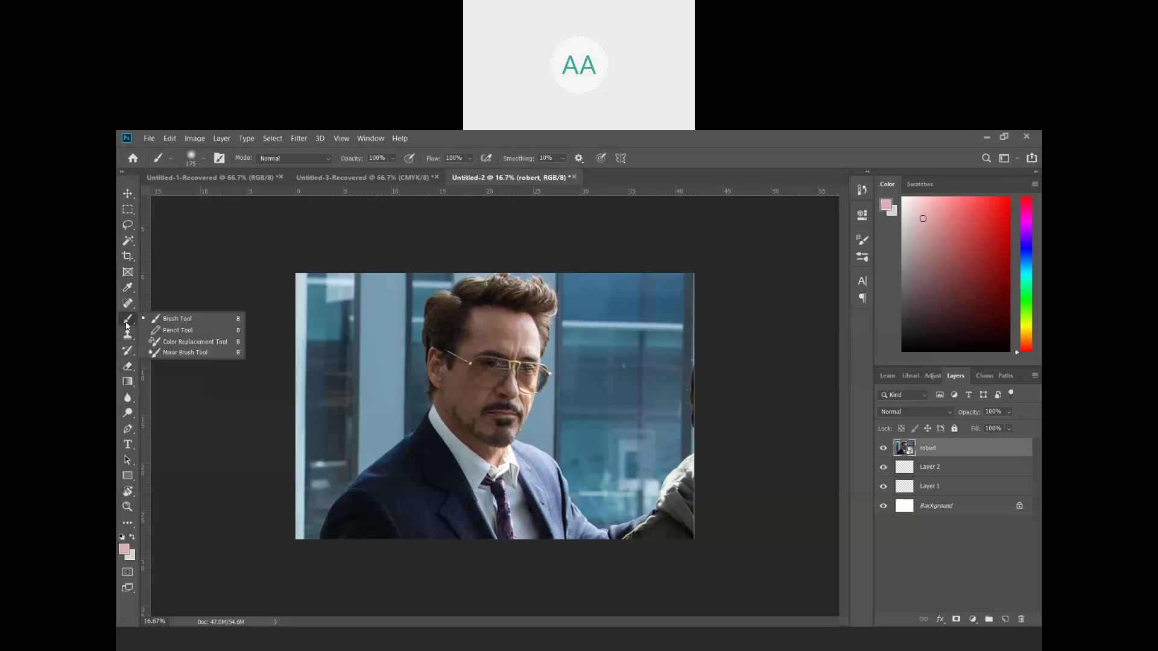
left_click(192, 325)
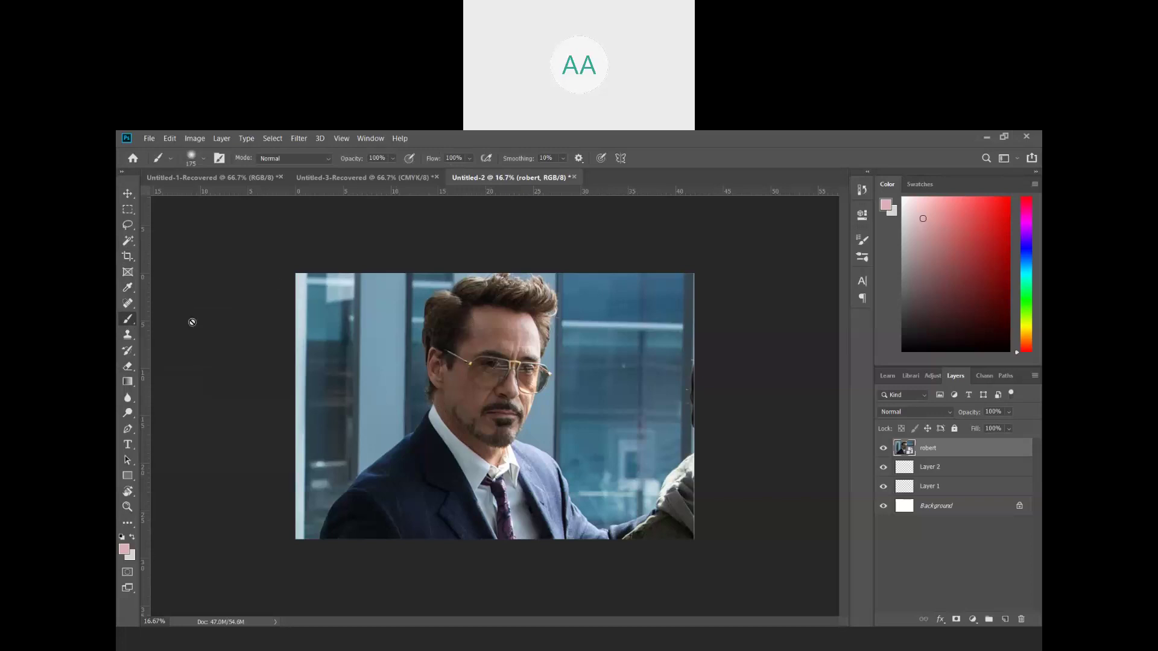
left_click(515, 315)
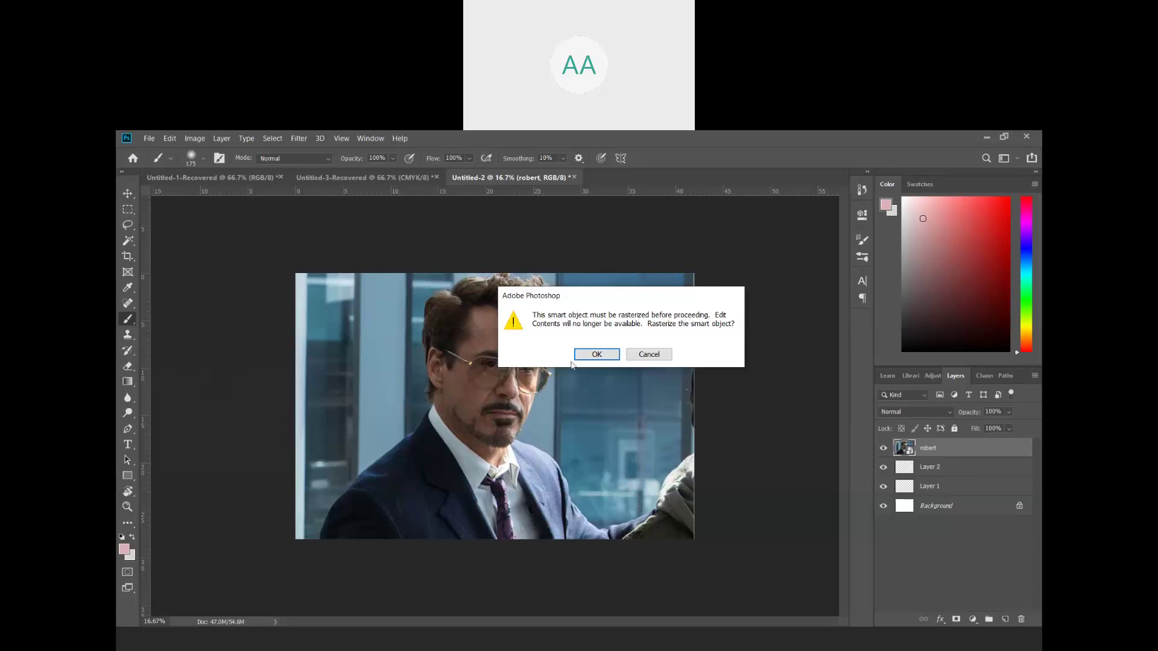
left_click(596, 355)
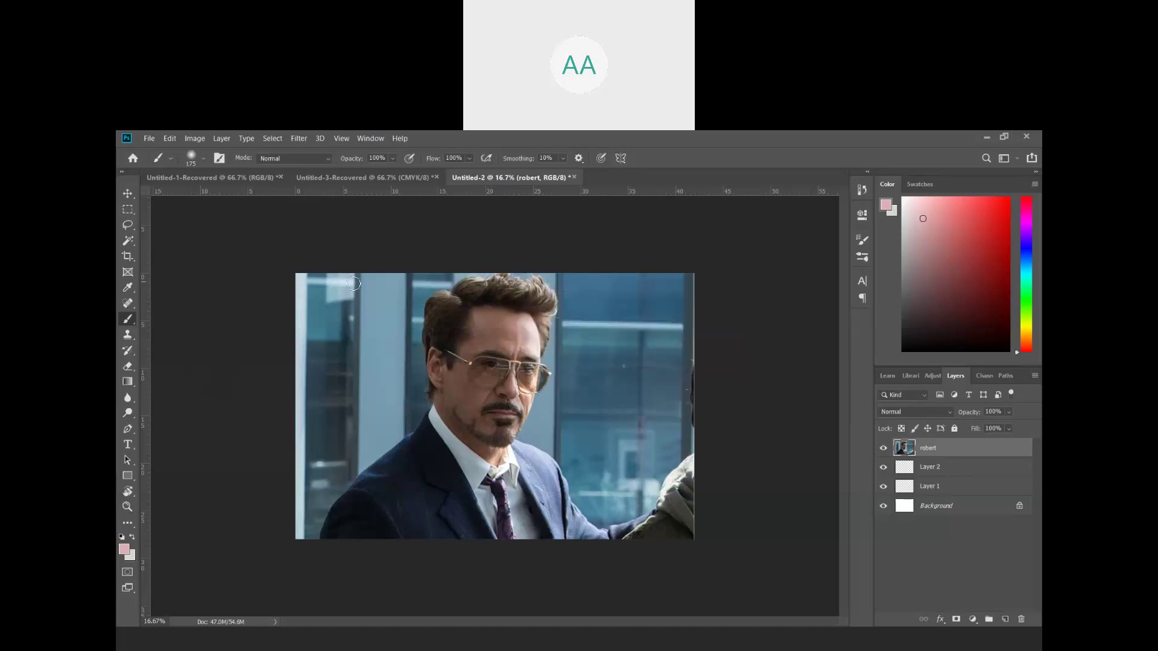
- Switch to the Move tool and check which layer commands, including rasterizing, are available for the robert layer
left_click(127, 193)
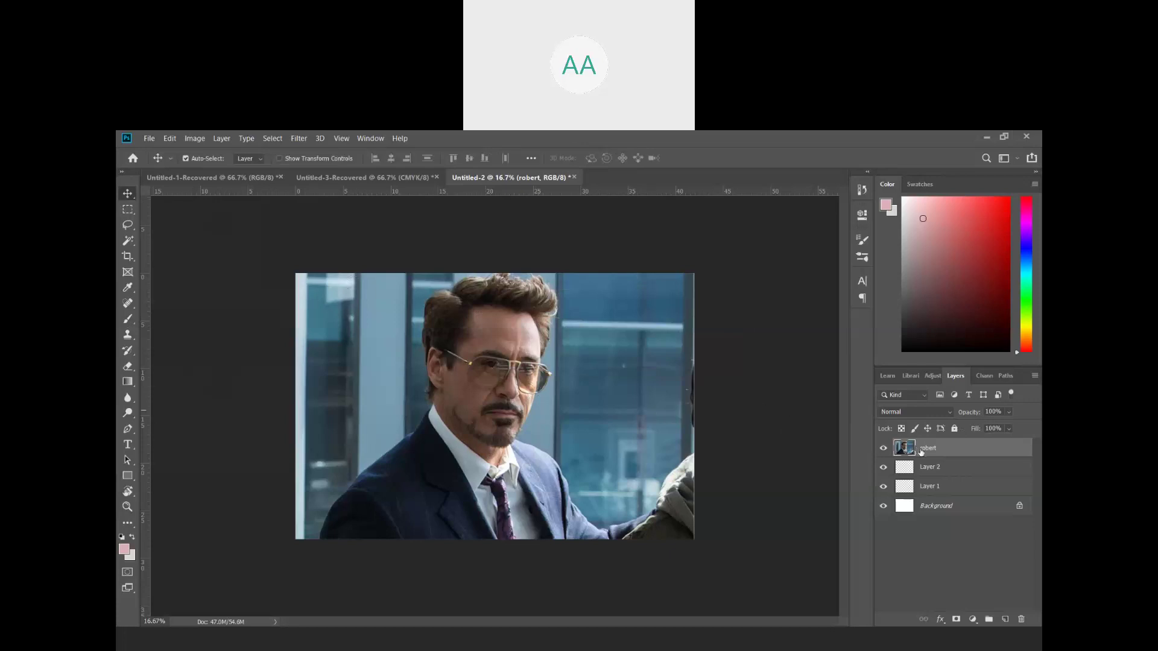
right_click(921, 452)
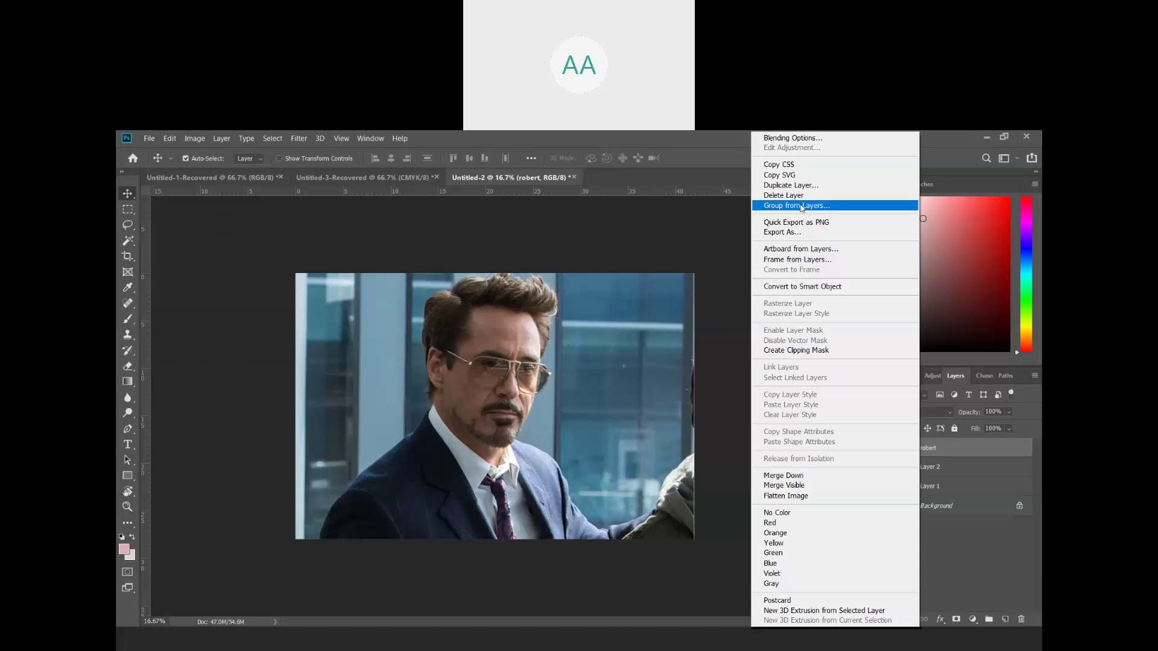
left_click(1019, 444)
right_click(927, 452)
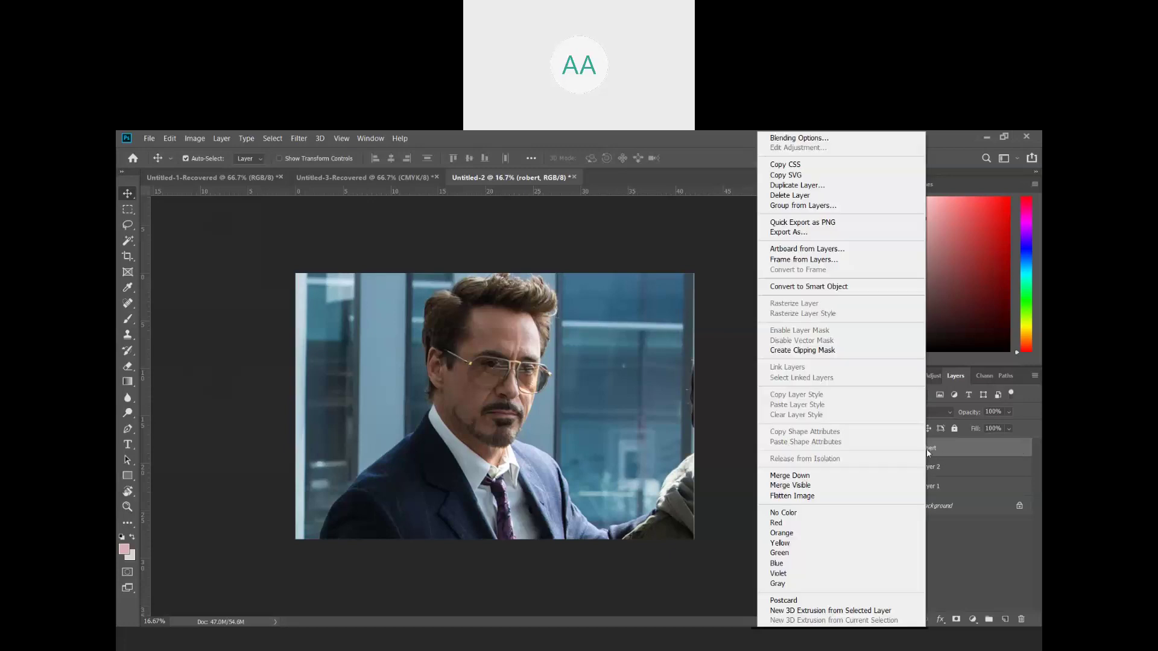
left_click(932, 433)
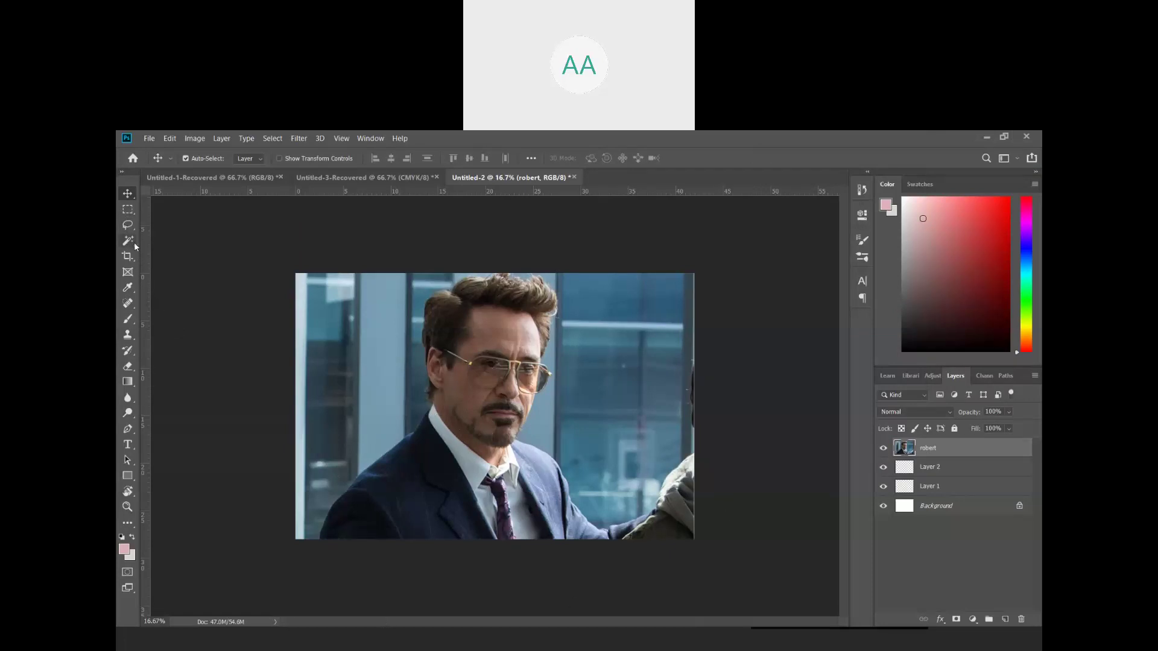
- Activate the Rectangular Marquee tool with the robert layer selected
left_click(128, 211)
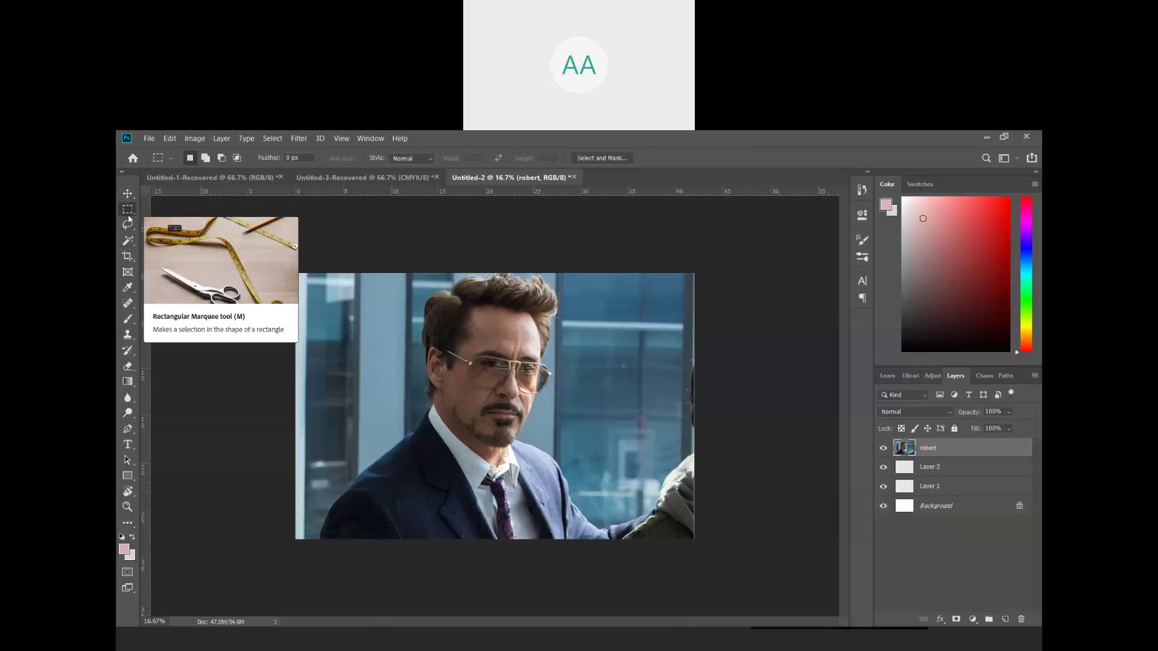
right_click(128, 218)
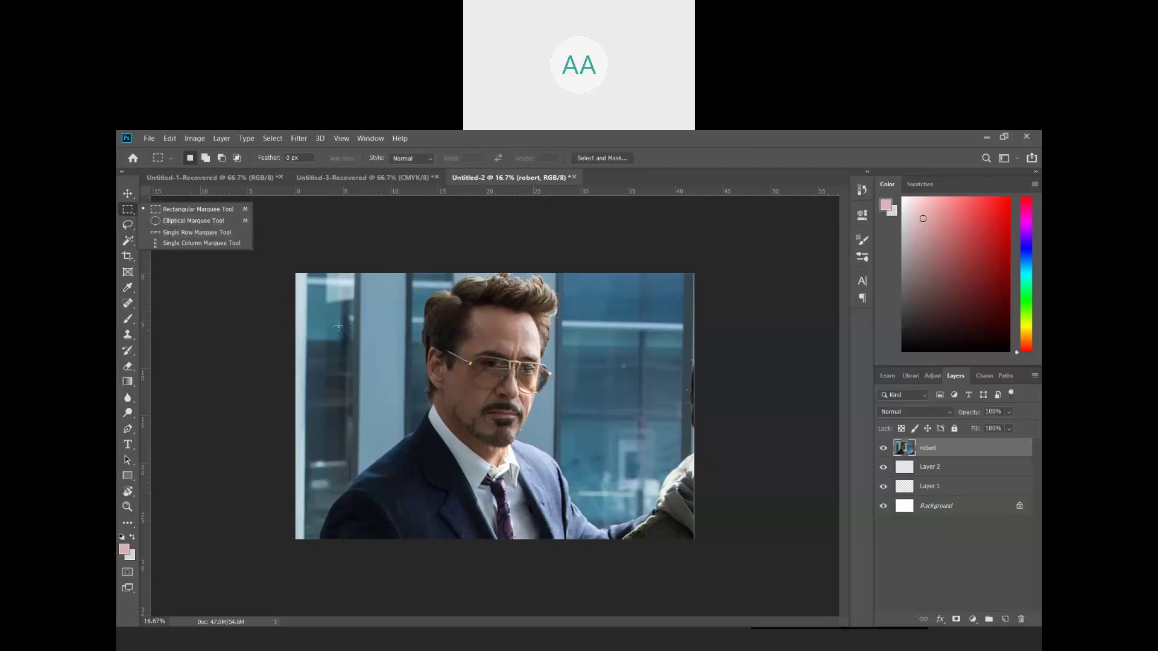
left_click(128, 227)
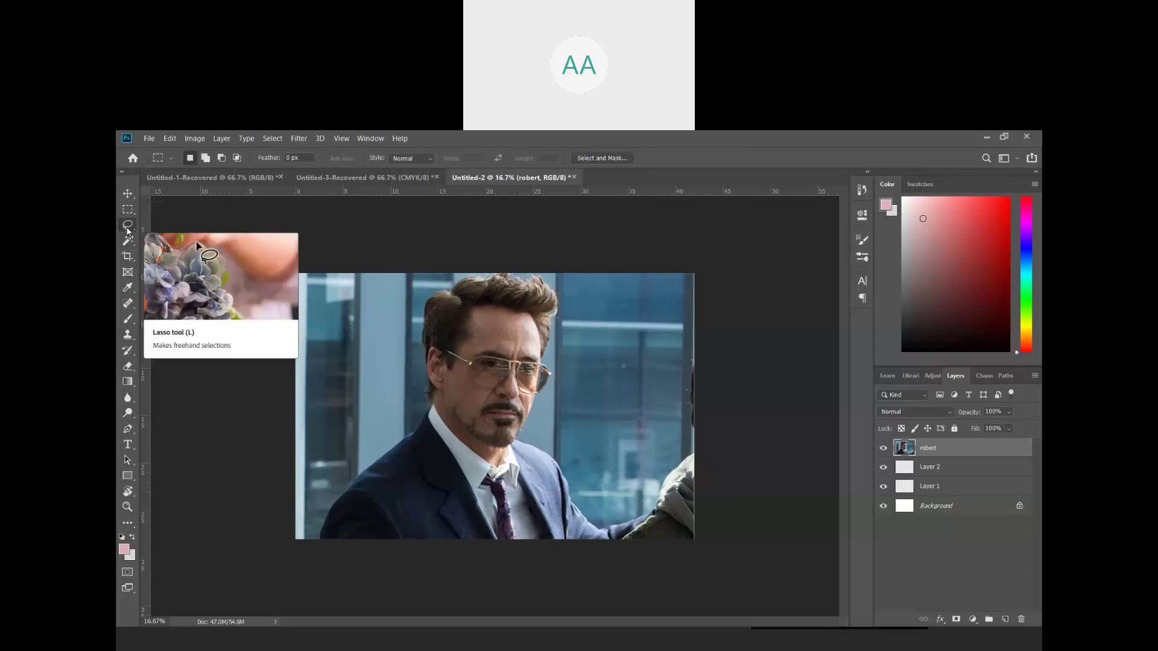
right_click(128, 228)
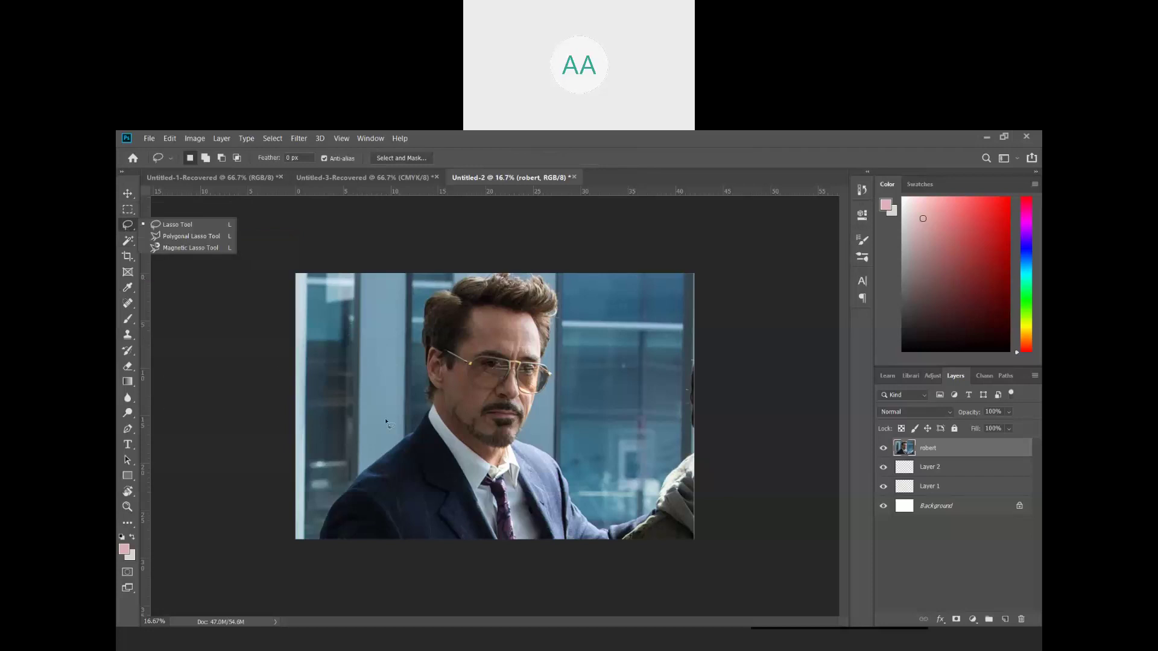
- Select a full-width strip along the photo's lower edge with the Rectangular Marquee, delete its pixels, and undo the deletion
left_click(127, 209)
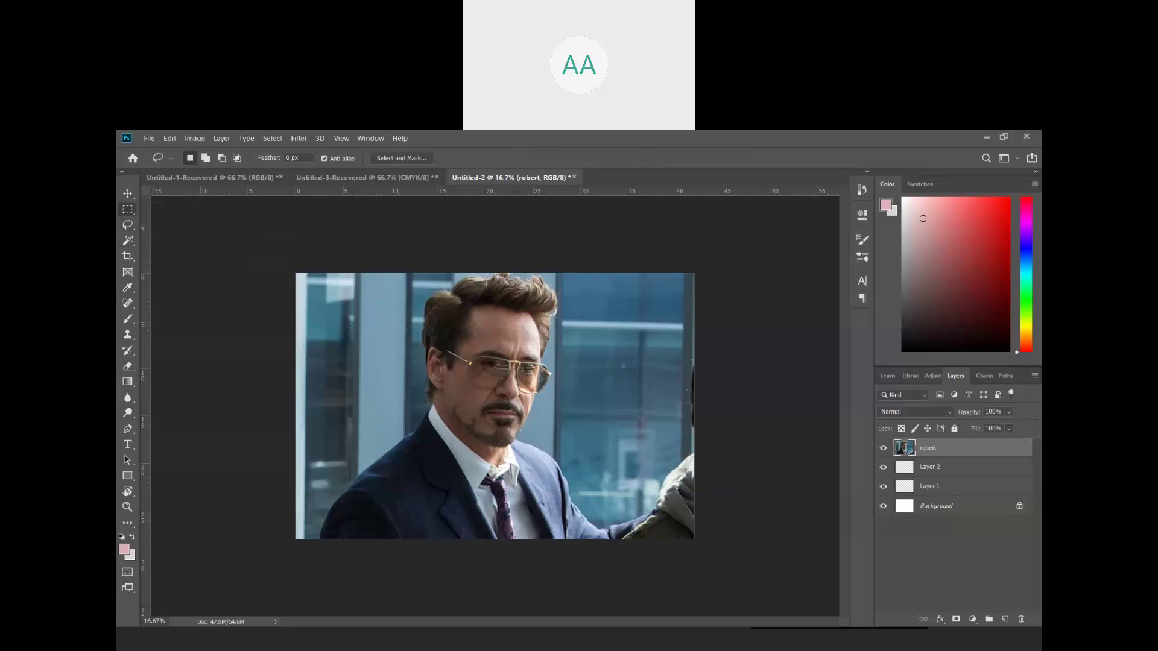
right_click(126, 212)
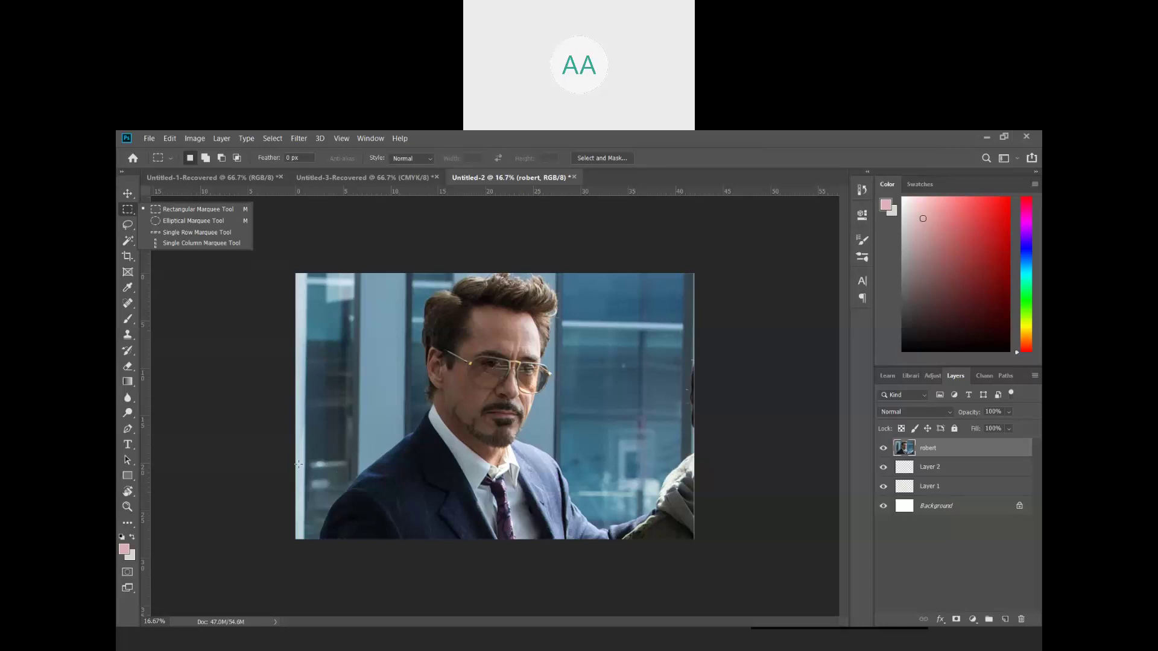
left_click_drag(285, 479, 706, 541)
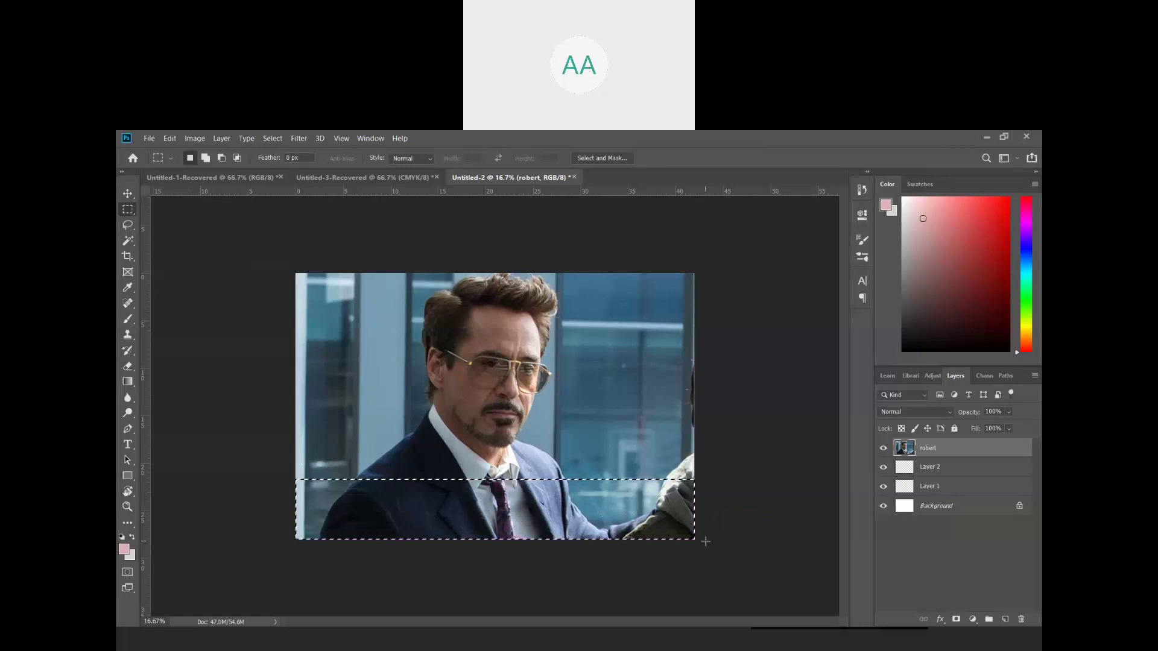
key("Delete")
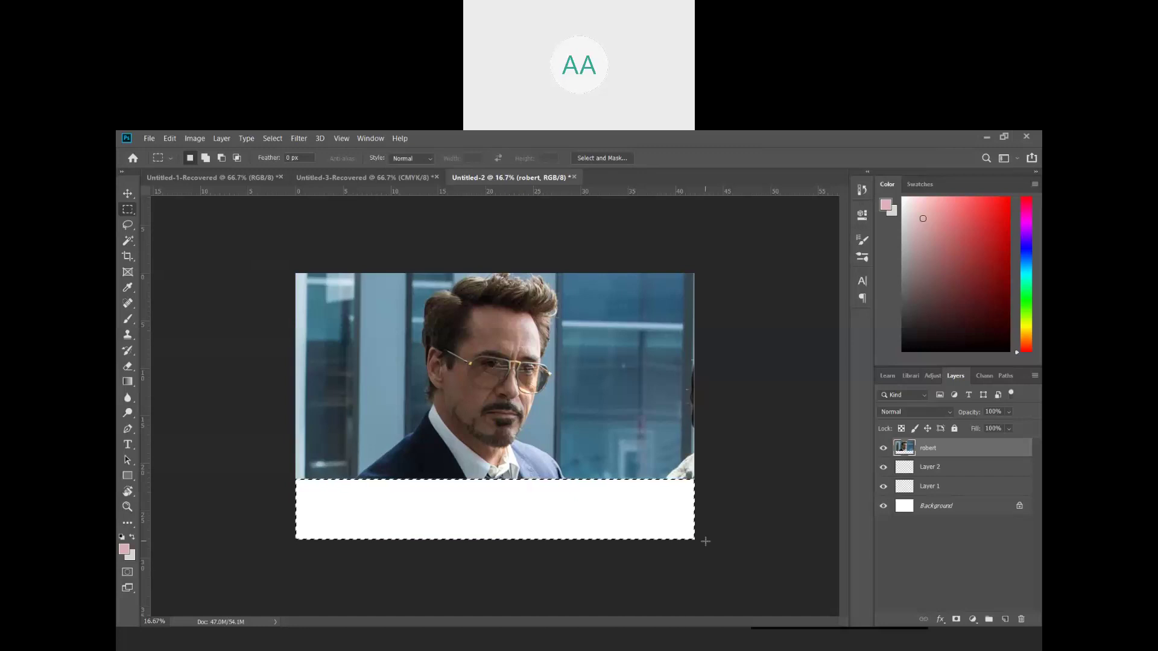
key("Delete")
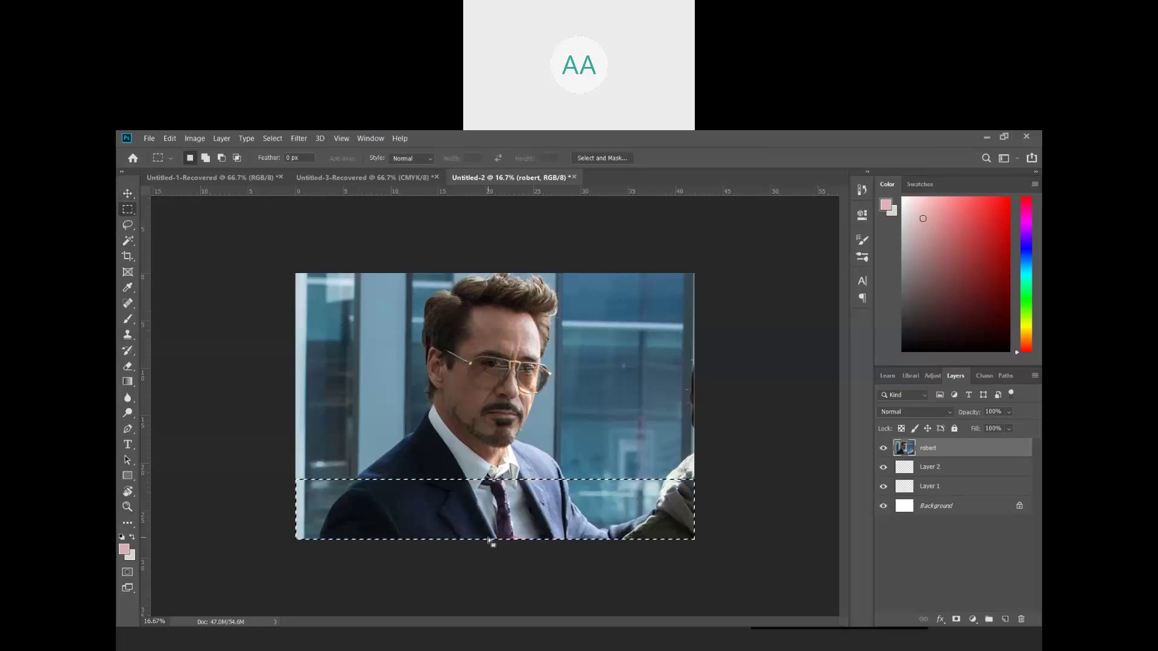
- Try moving the selected strip up across the man's face, and delete its pixels from the lower edge instead
left_click(128, 193)
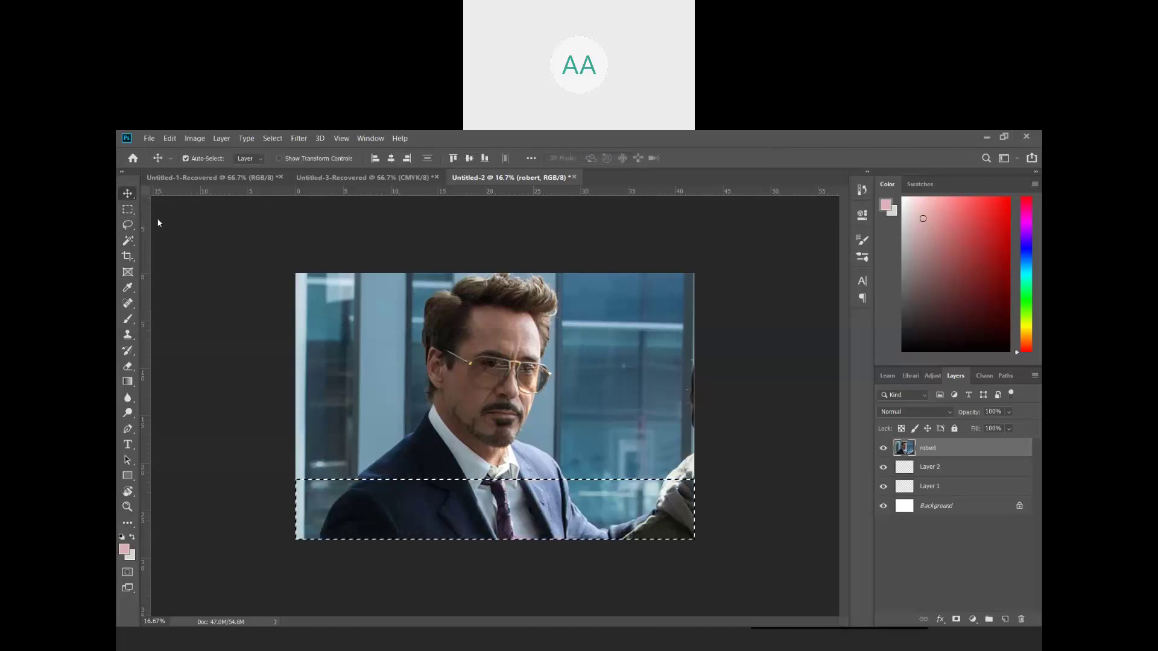
left_click_drag(378, 503, 378, 370)
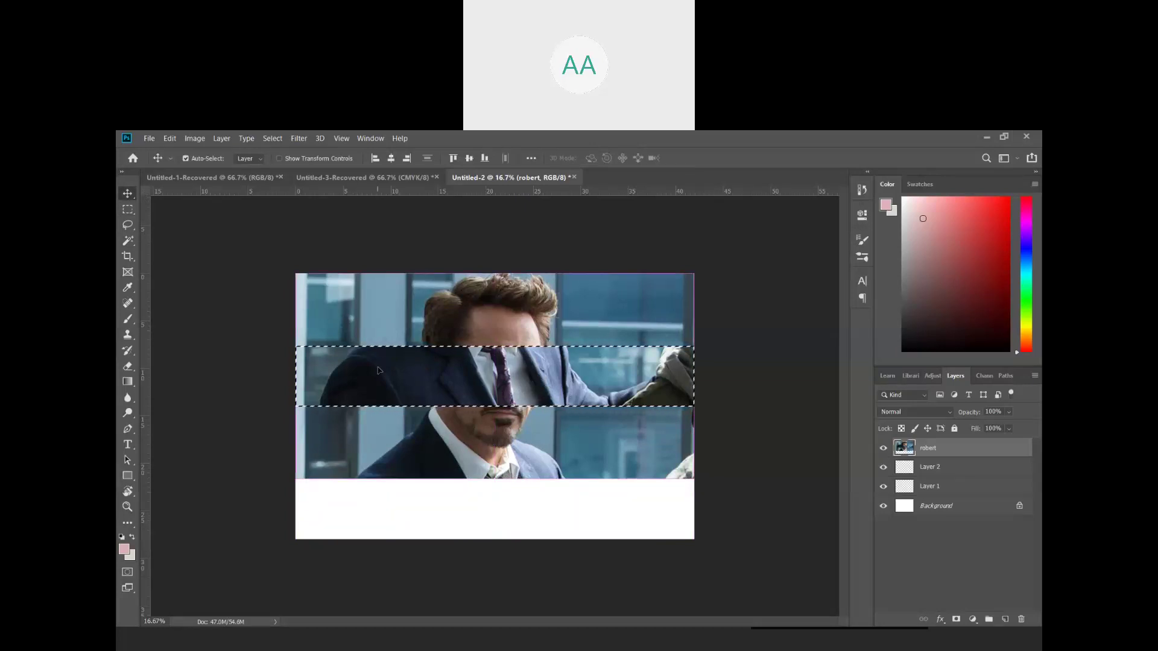
key("ctrl+z")
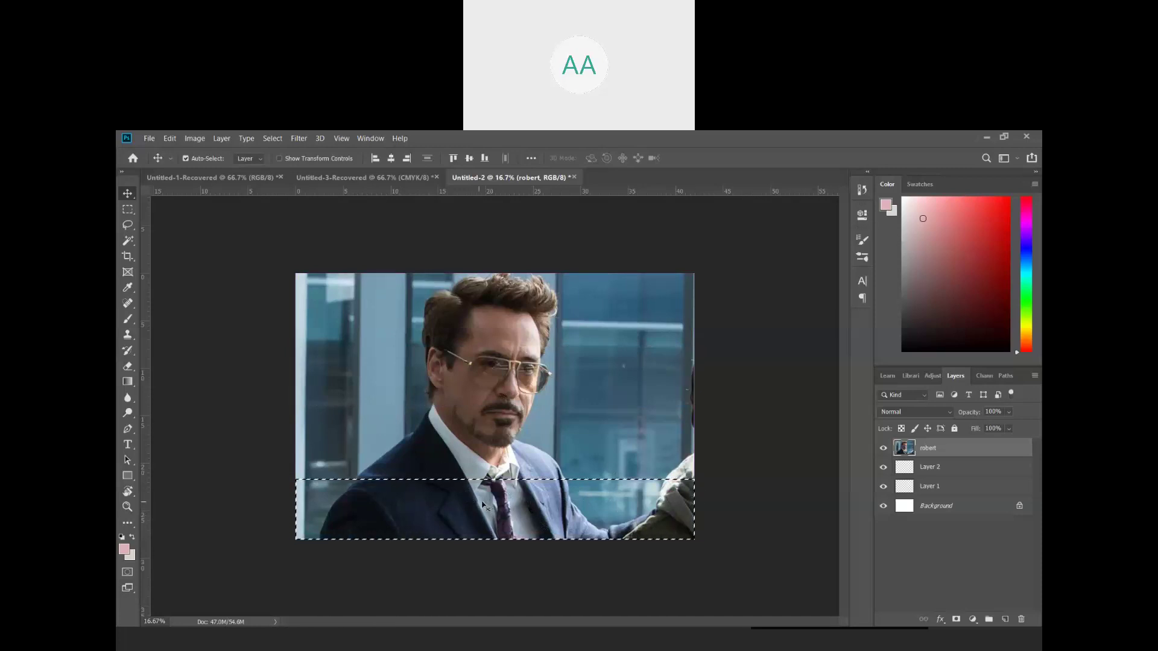
key("Delete")
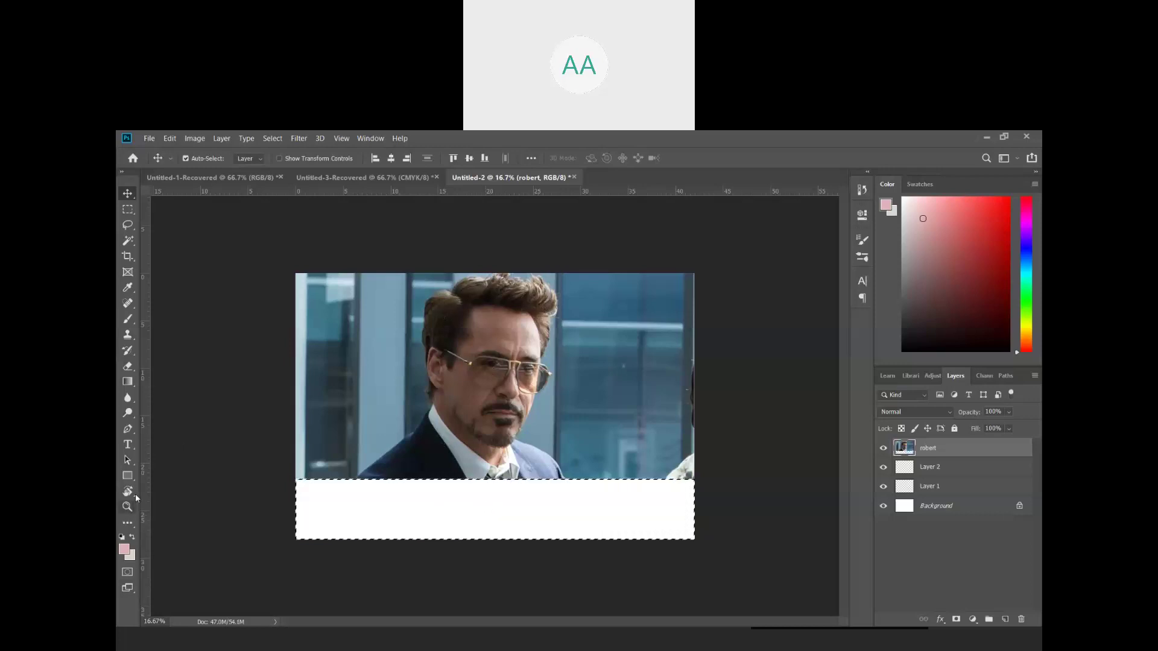
- Draw a pink rectangle shape about 1016 × 526 px over the man's face and delete it
left_click(127, 478)
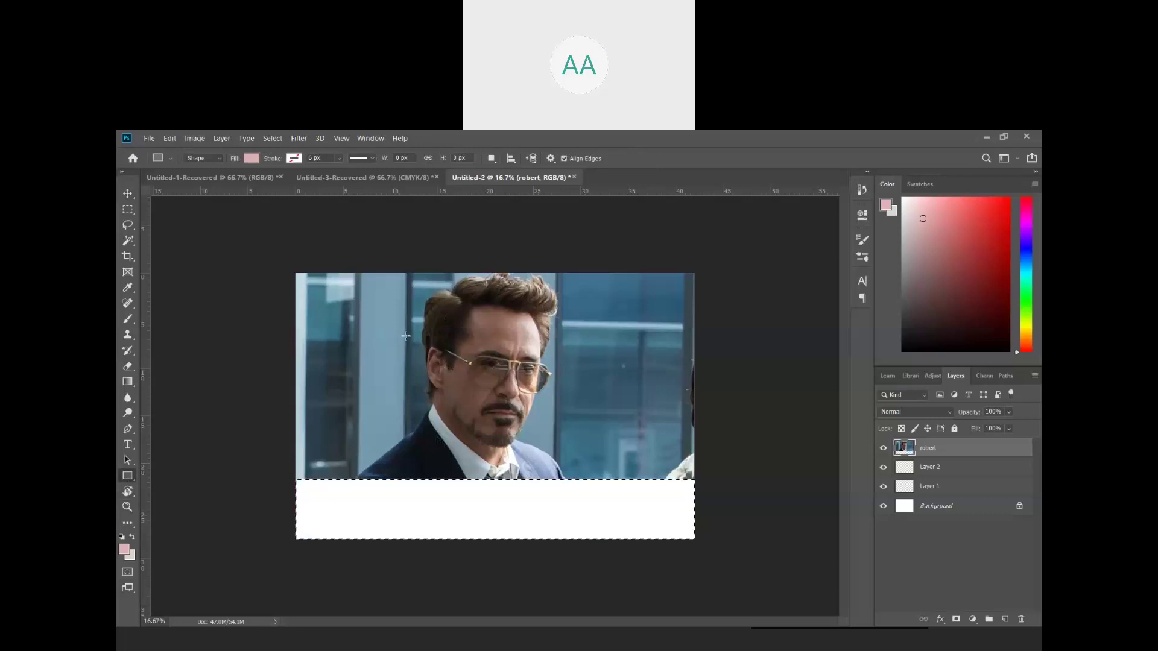
left_click_drag(419, 348, 501, 389)
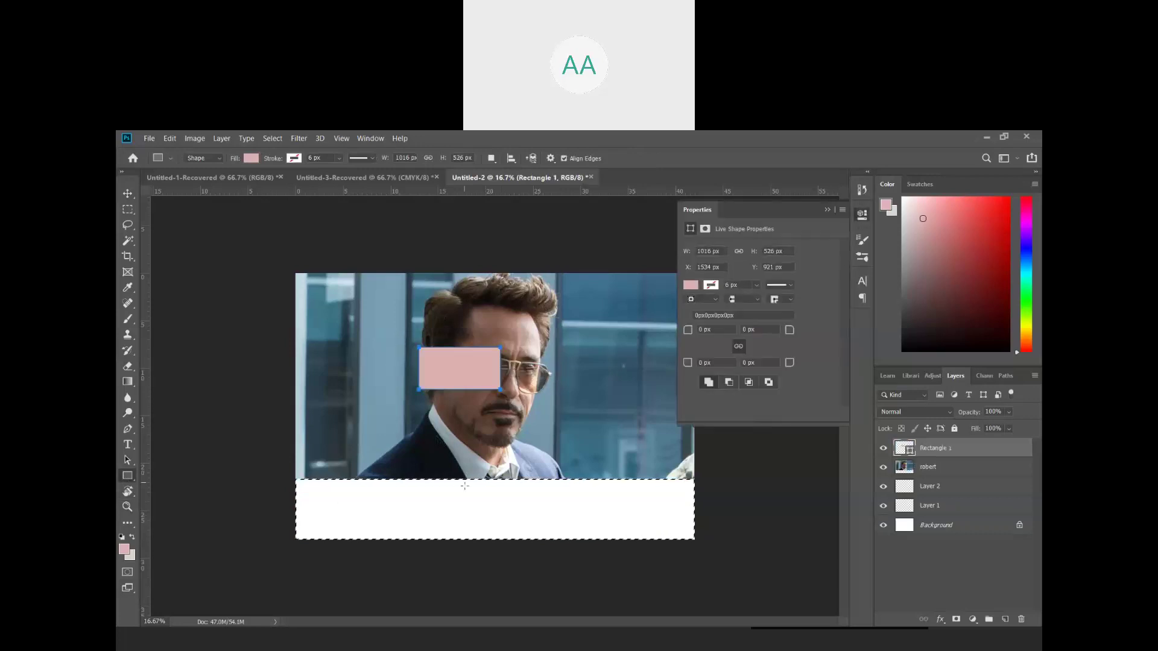
left_click(825, 209)
key("Delete")
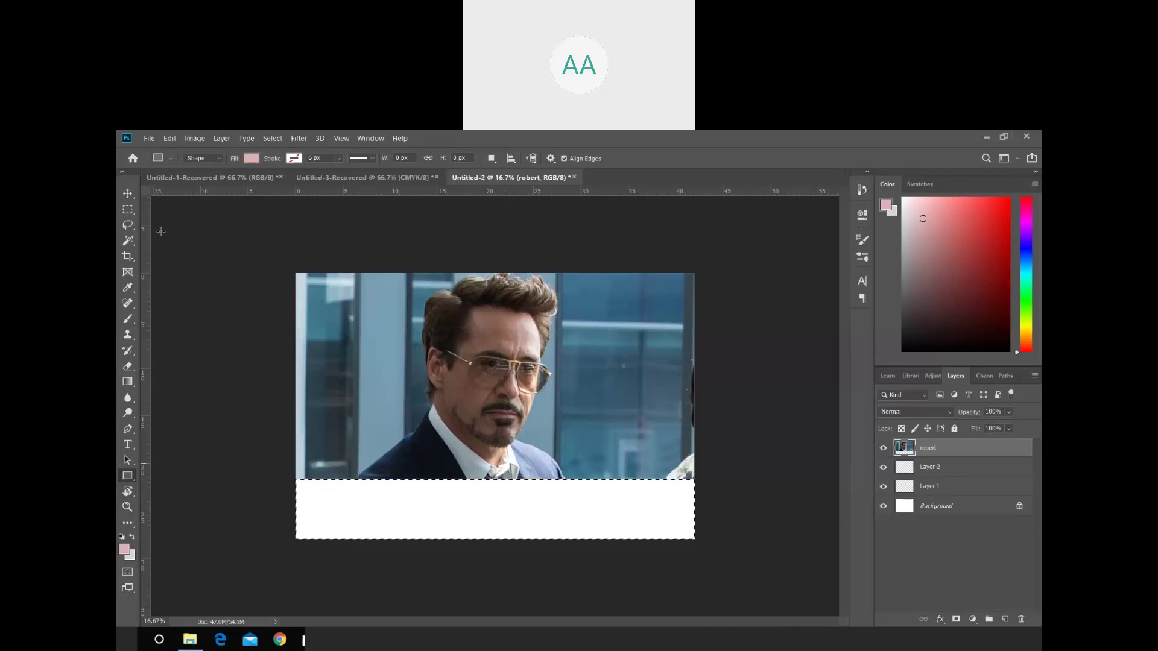
- Deselect the emptied strip with the Rectangular Marquee tool active, and reselect it
left_click(128, 211)
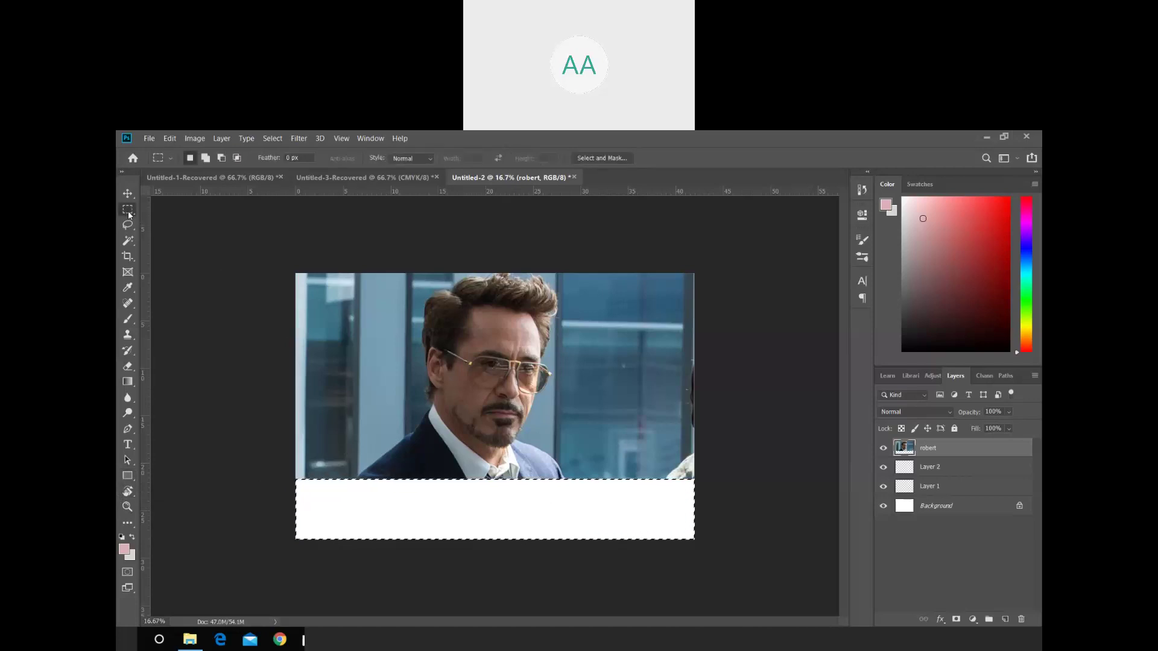
right_click(412, 512)
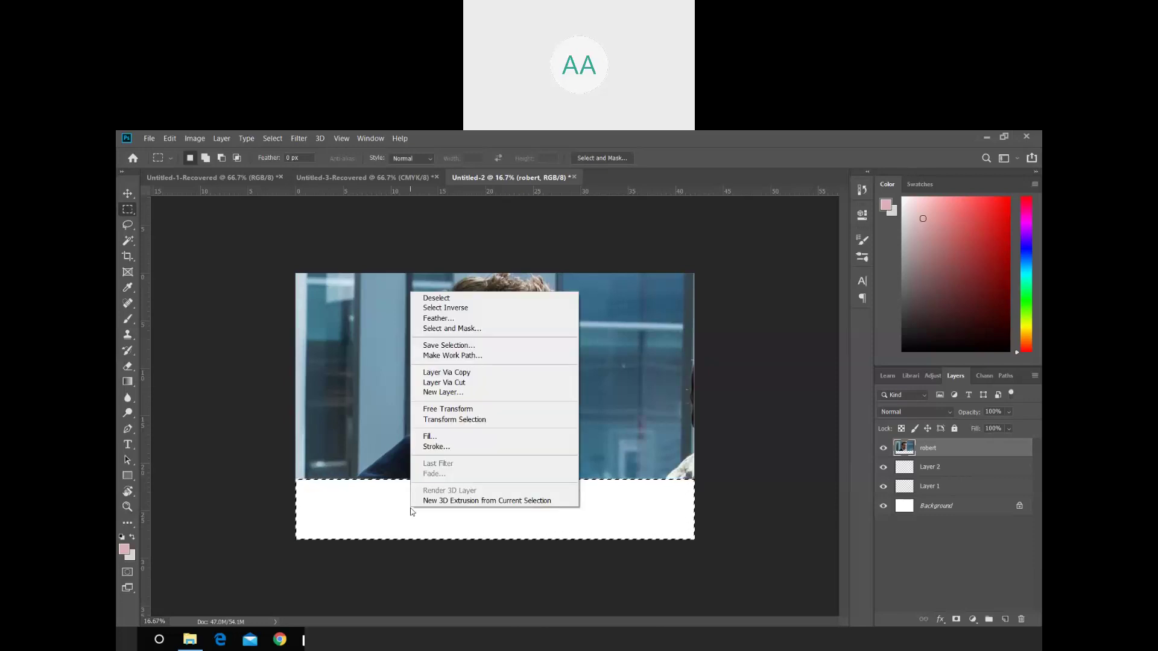
left_click(449, 299)
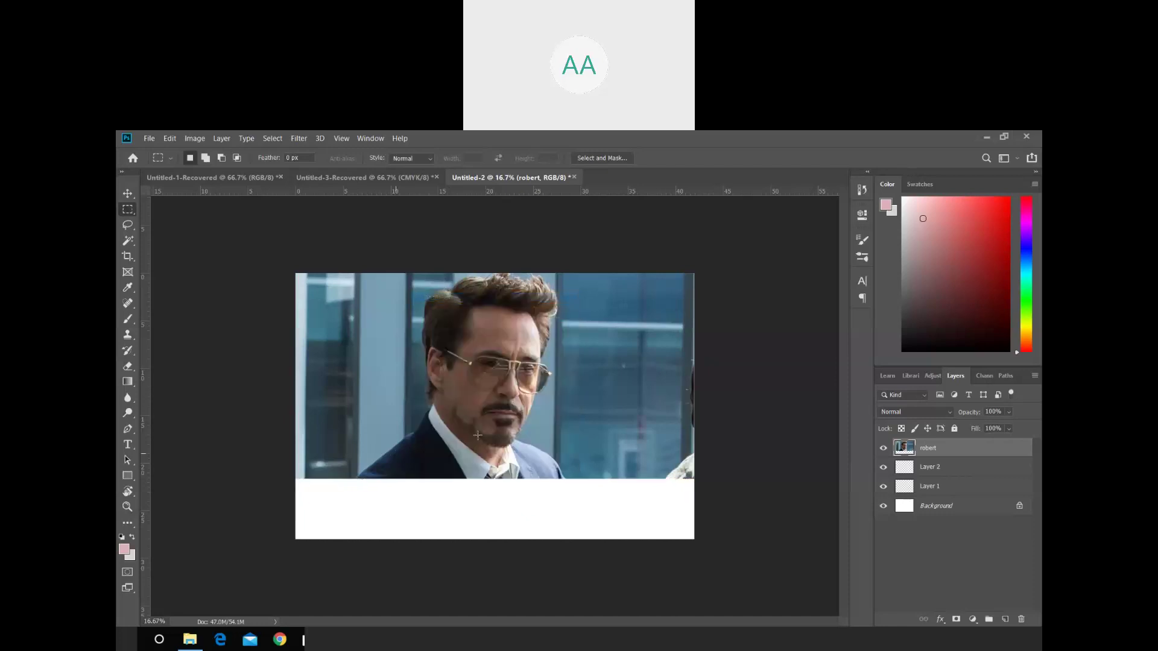
key("ctrl+shift+d")
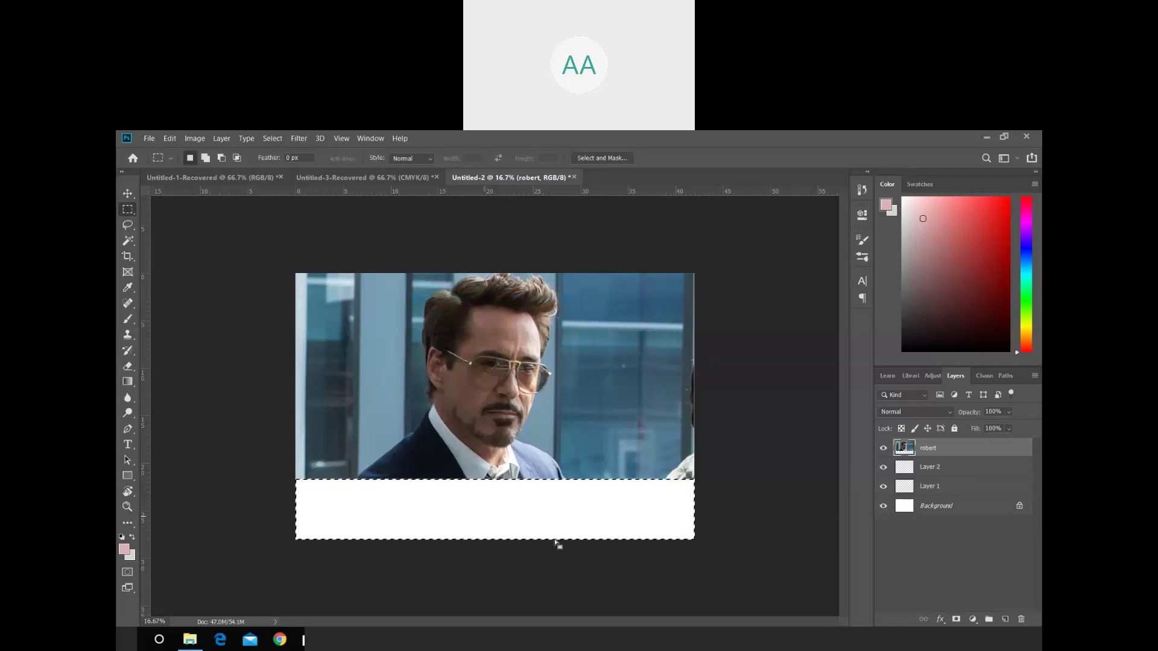
- Invert the selection to cover the rest of the photo, and invert it back to the strip
right_click(500, 525)
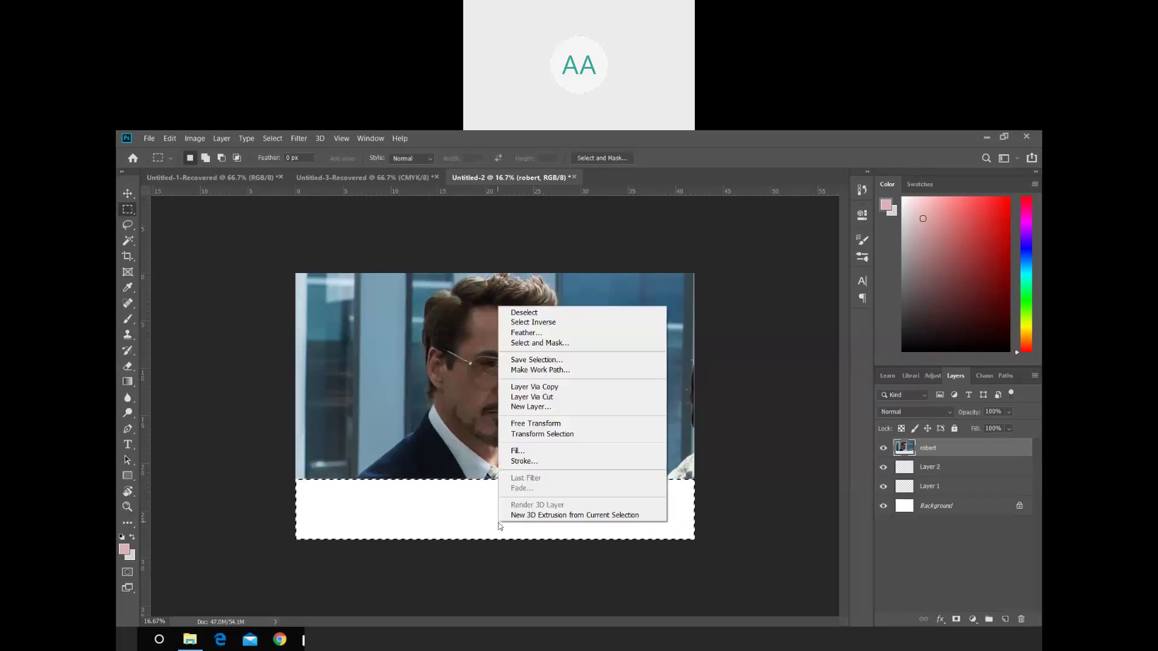
left_click(605, 324)
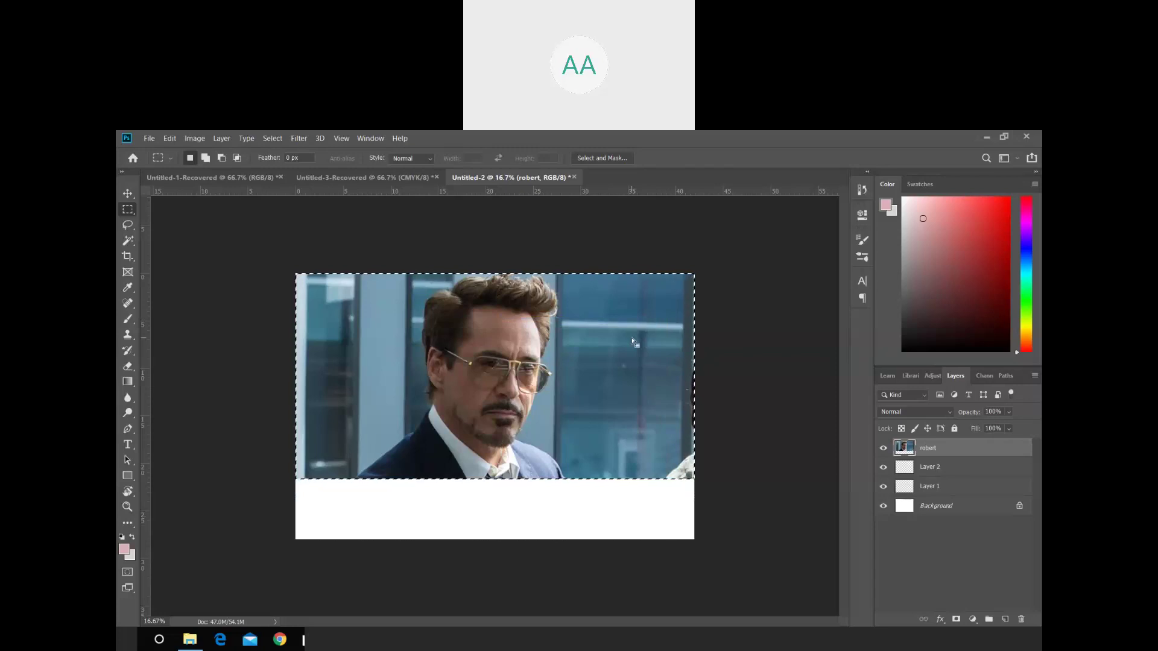
key("shift+ctrl+i")
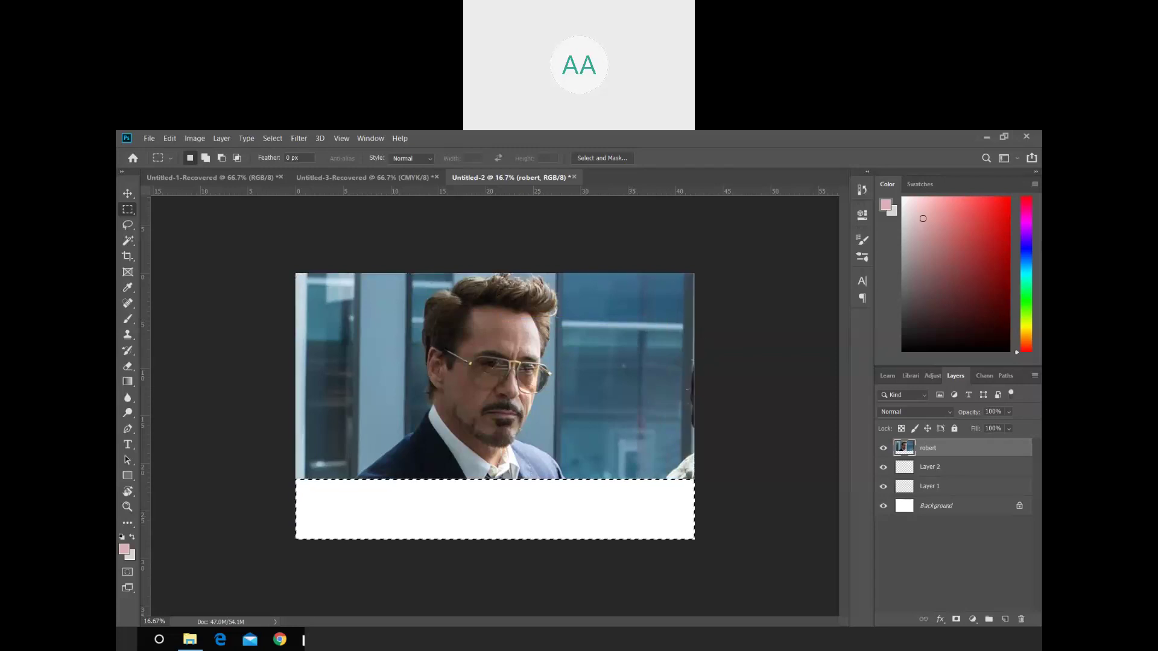
- Restore the deleted lower strip of the photo and clear the selection
key("shift+F5")
key("Return")
key("ctrl+d")
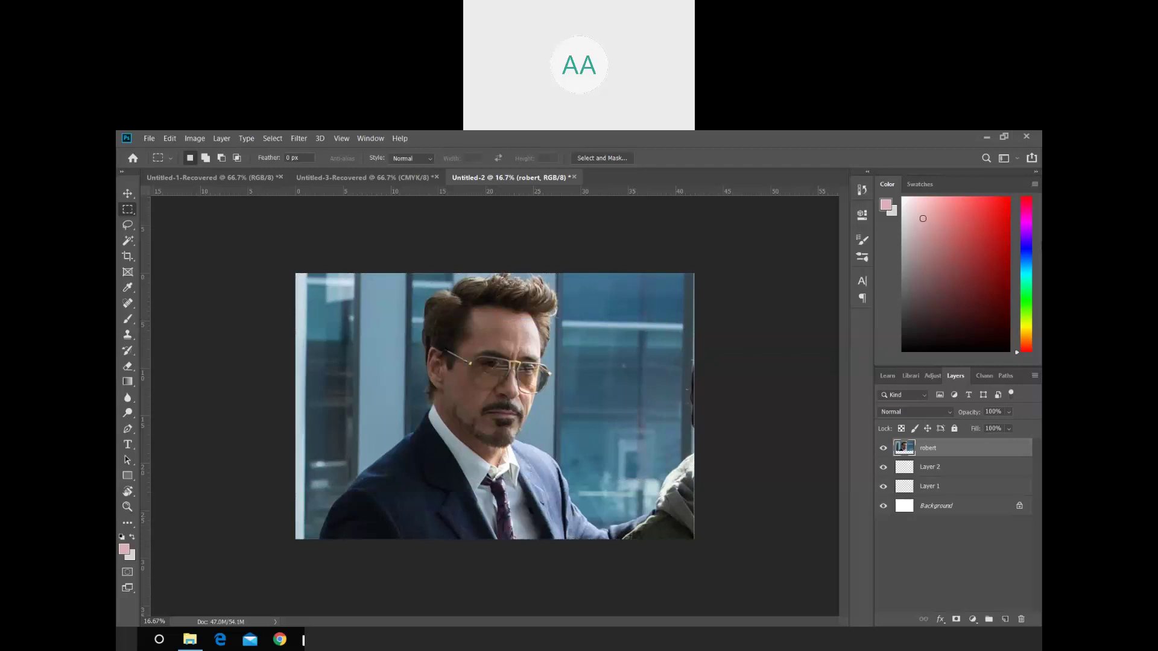
- View the line drawing in the Untitled-3-Recovered document and return to Untitled-2
left_click(335, 179)
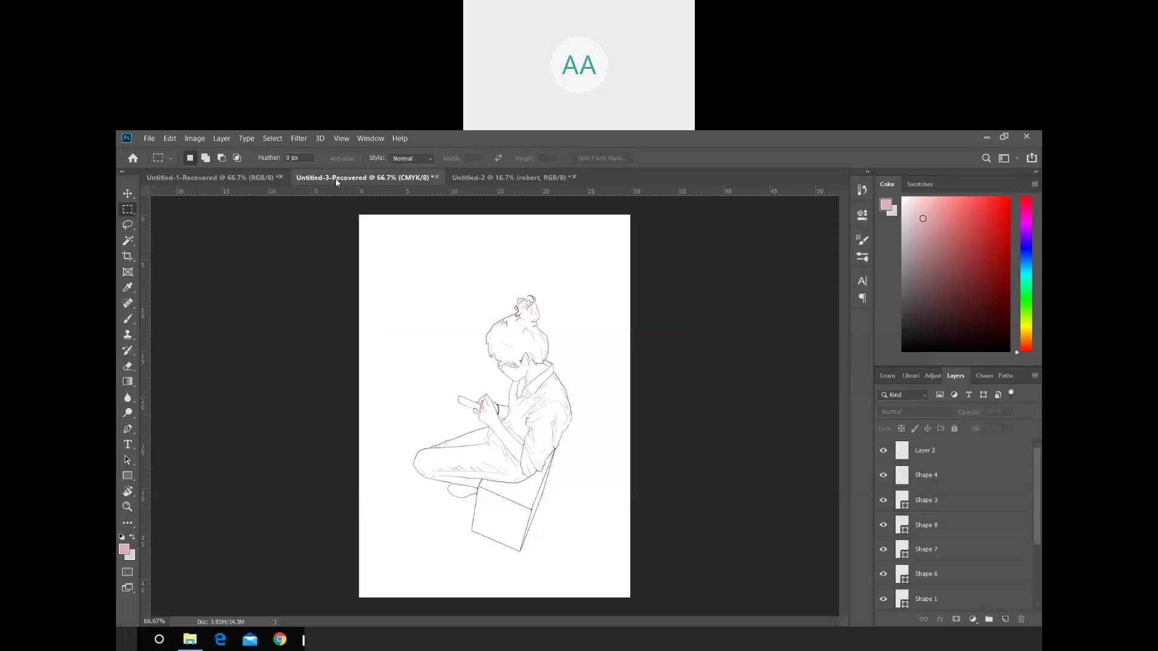
left_click(541, 178)
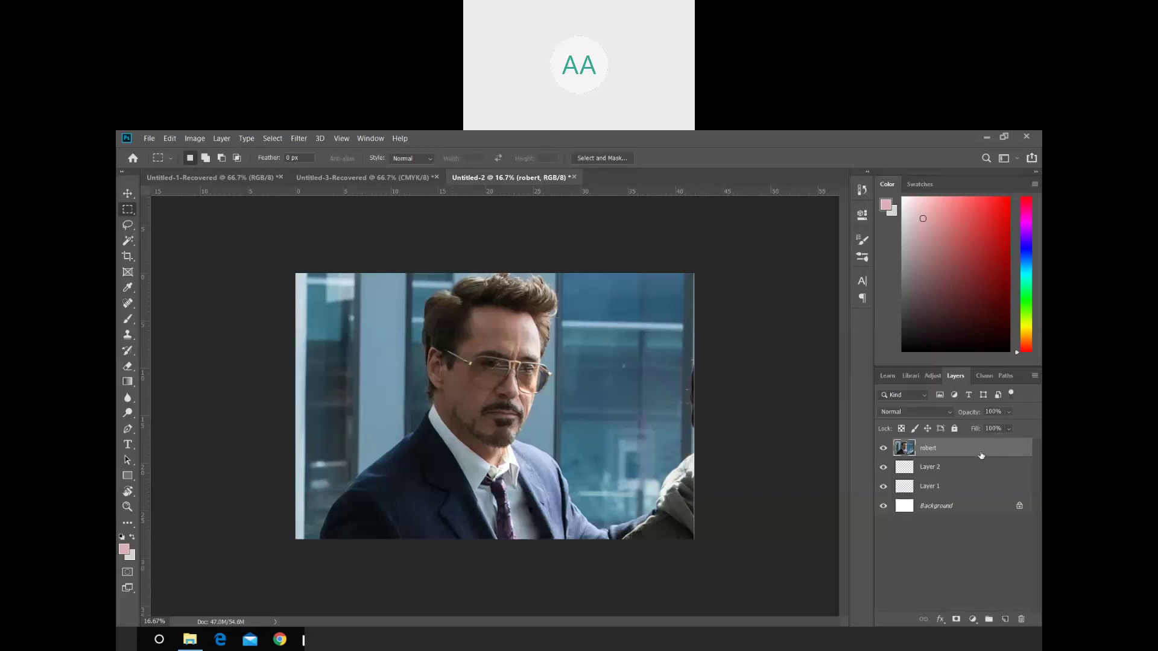
- Move the robert layer beneath Layer 1 and Layer 2, directly above the Background, and keep it selected
left_click_drag(982, 457, 980, 501)
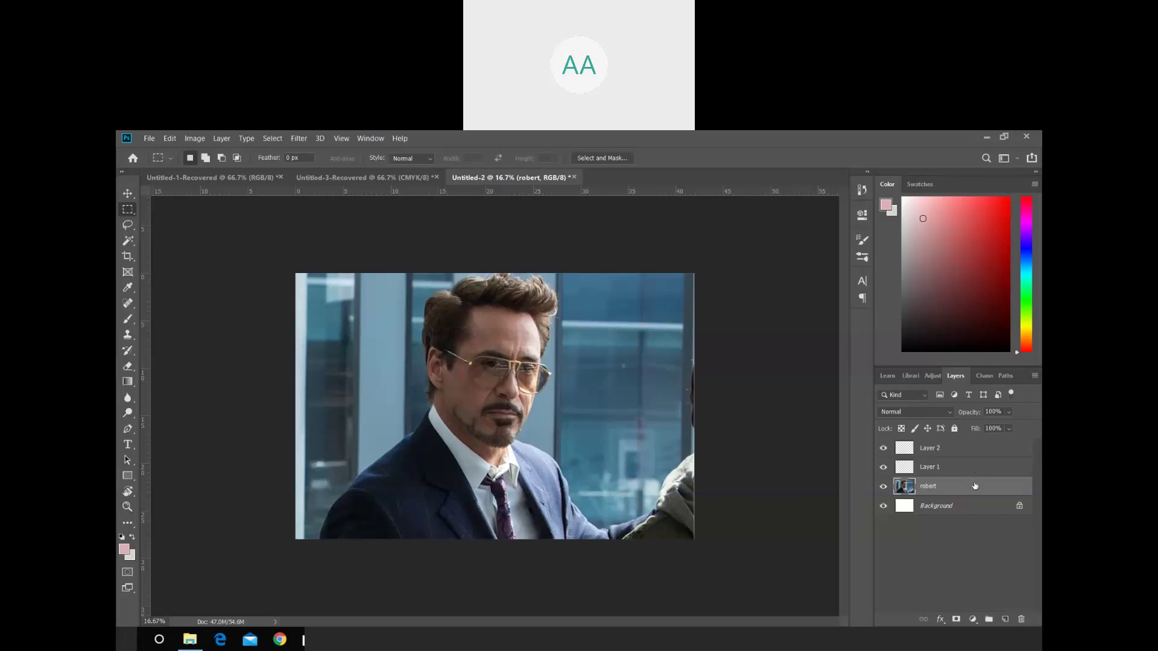
key("alt+bracketright")
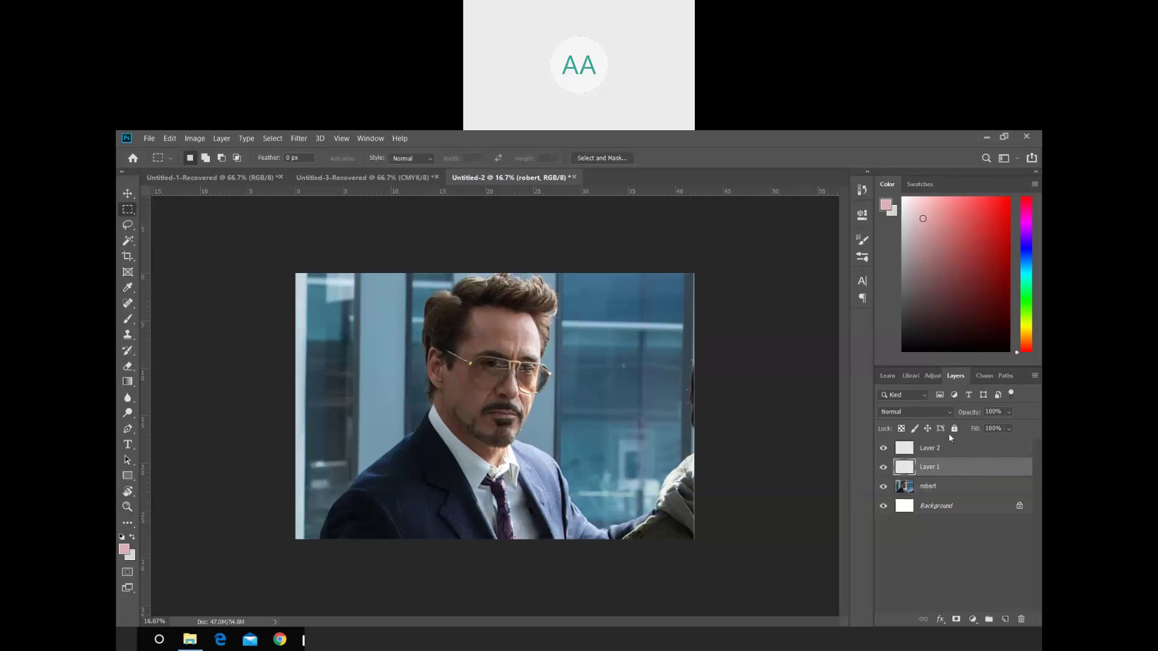
left_click(960, 496)
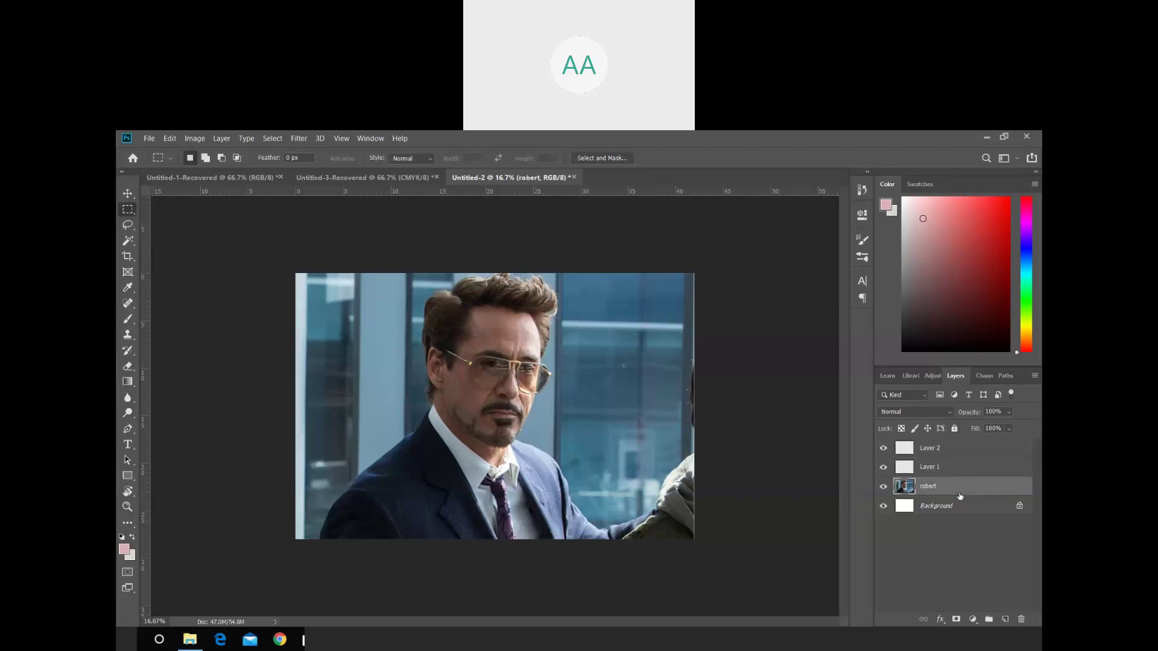
- Lock the robert layer completely and test the lock on the photo with the Move tool
left_click(955, 429)
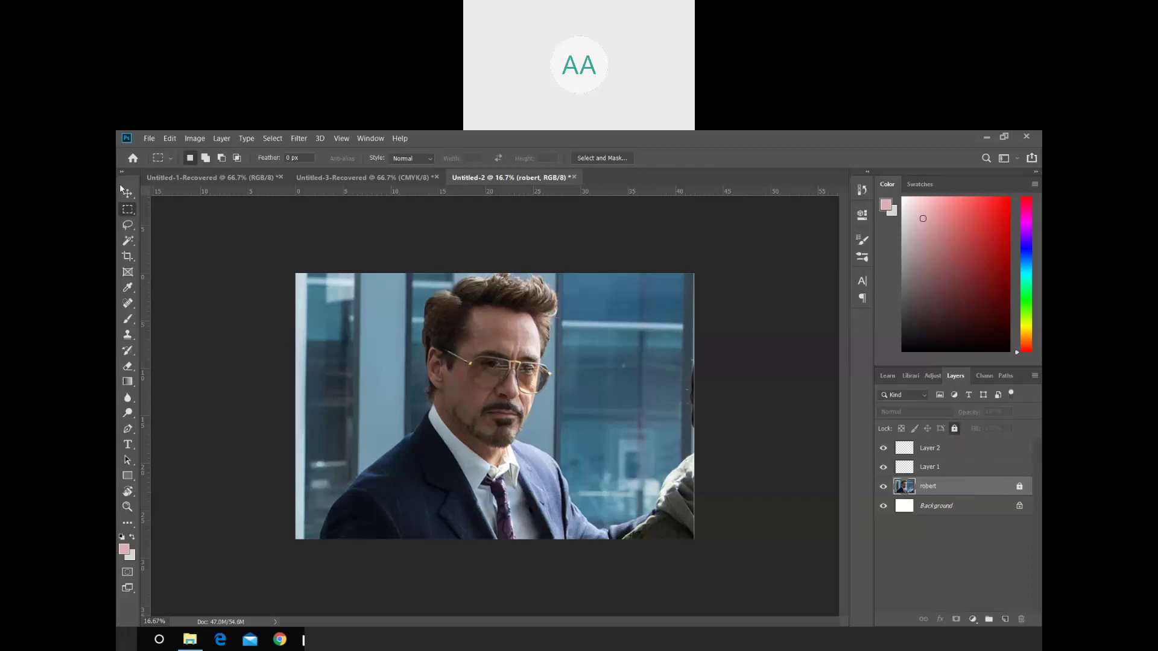
key("v")
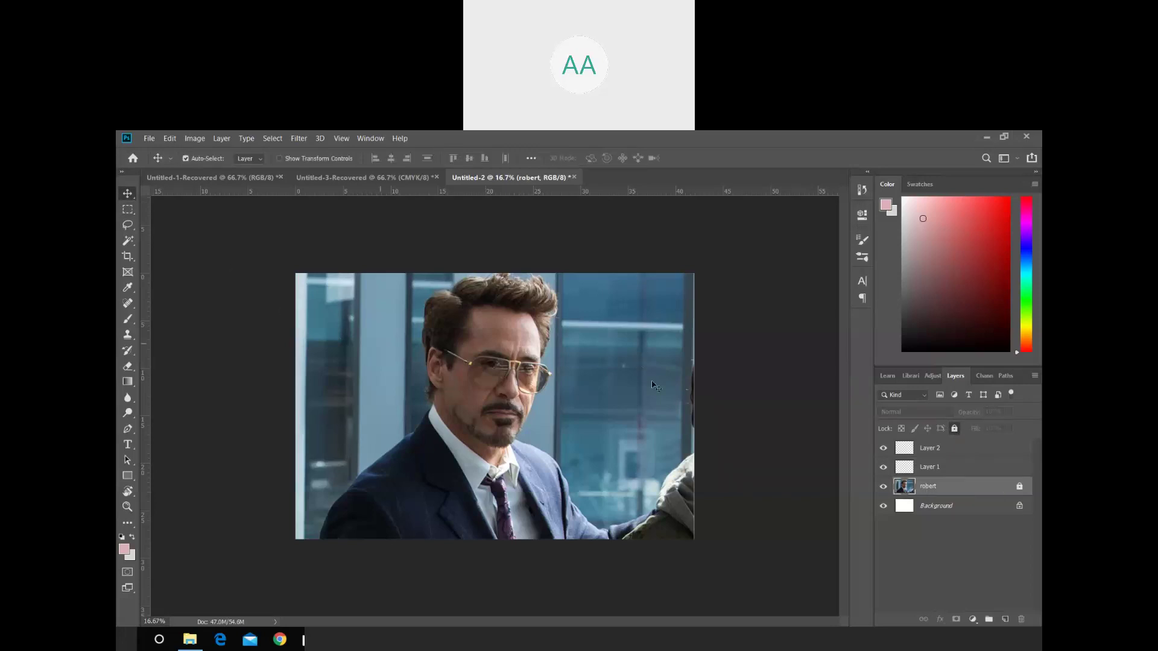
left_click(594, 395)
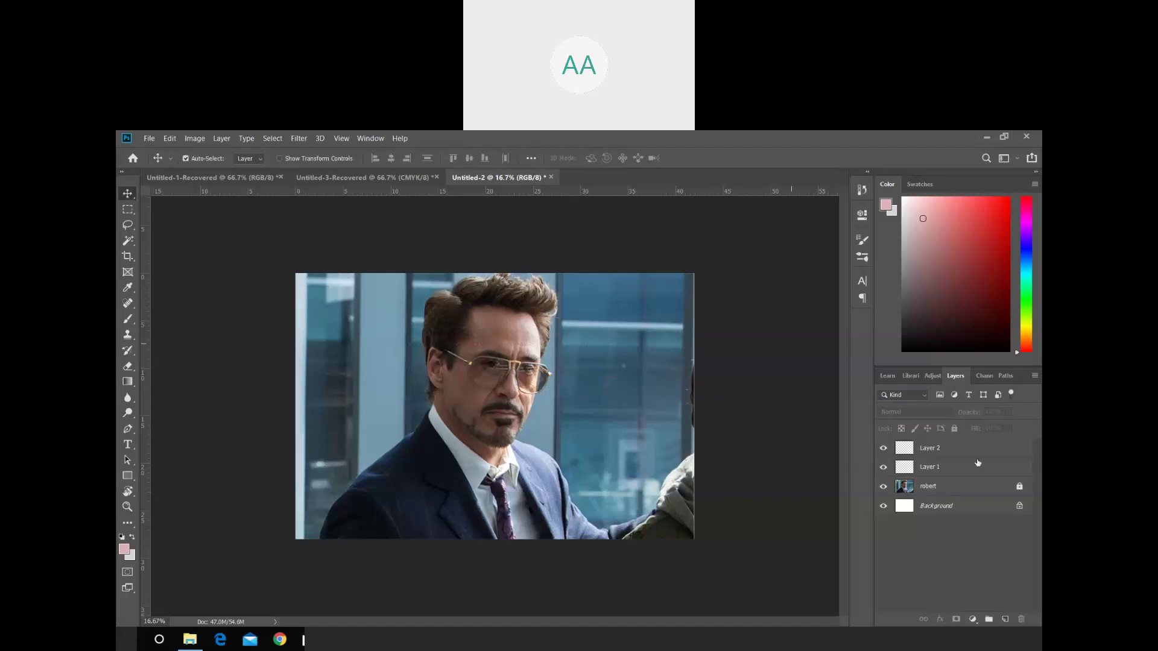
- Unlock the robert layer to set its opacity to 50%, and lock the whole layer again
left_click(1018, 487)
left_click(927, 493)
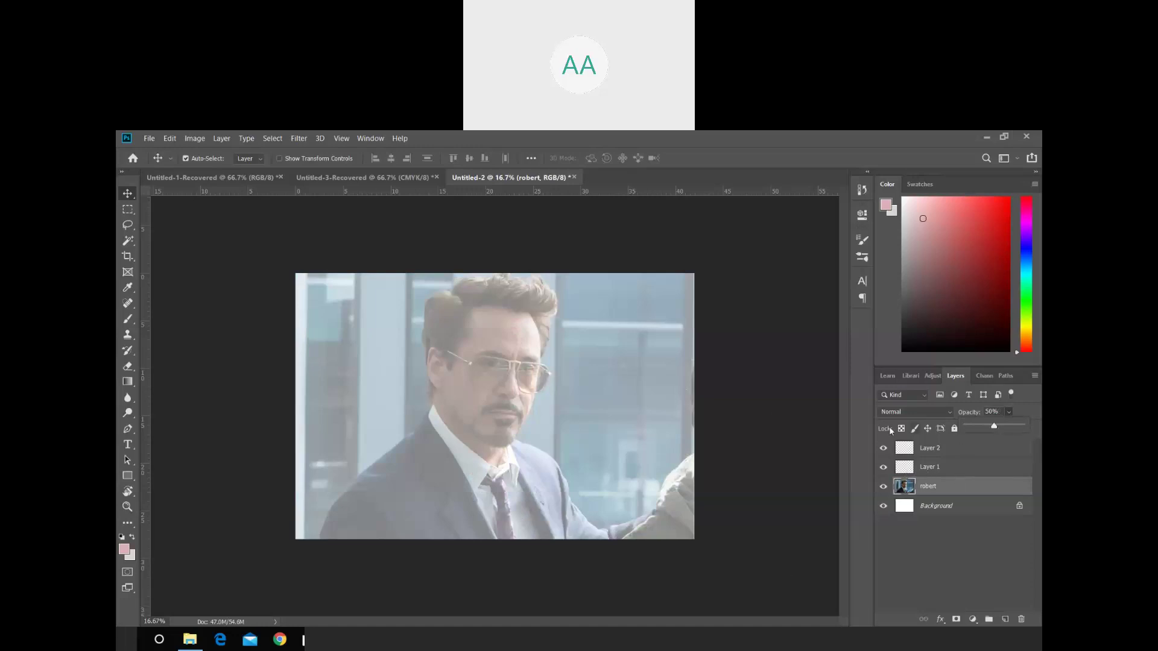
left_click(852, 421)
left_click(958, 428)
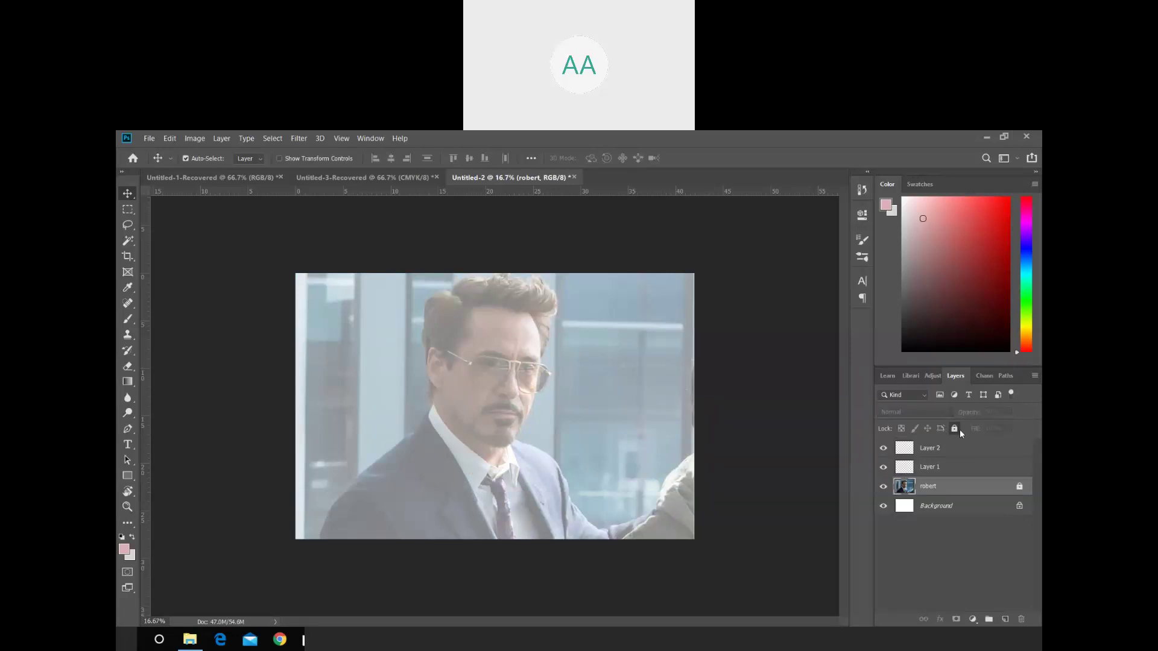
left_click(955, 474)
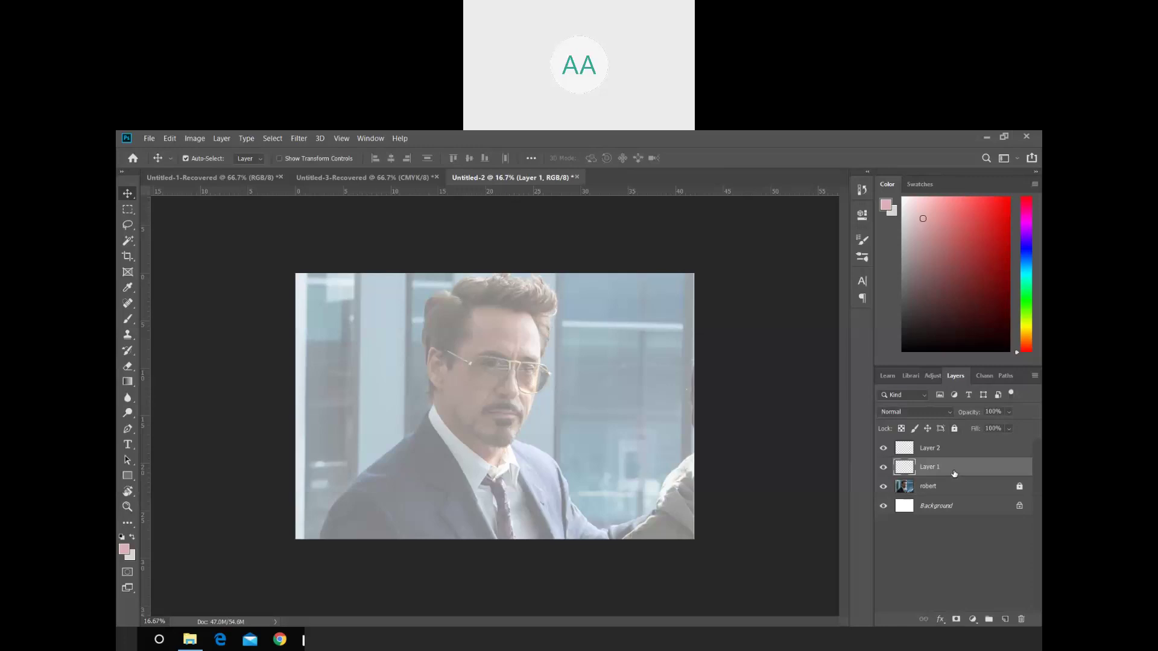
left_click(944, 495)
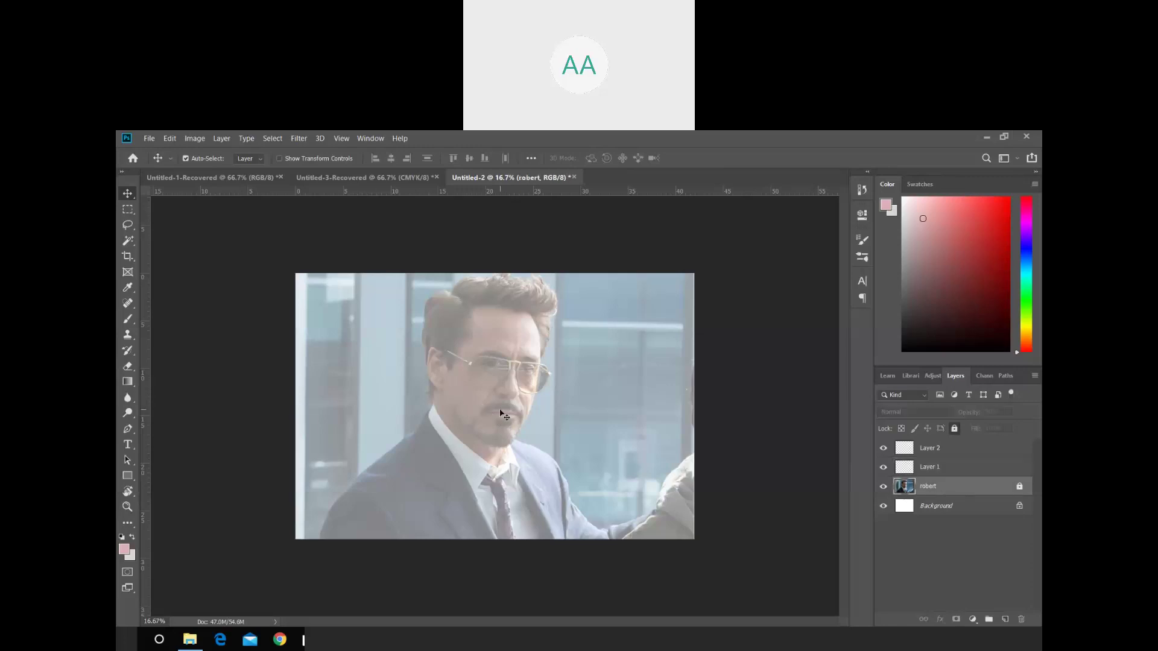
- Select Layer 1 for drawing over the face and set the Brush tool's size to 4 px
left_click(913, 473)
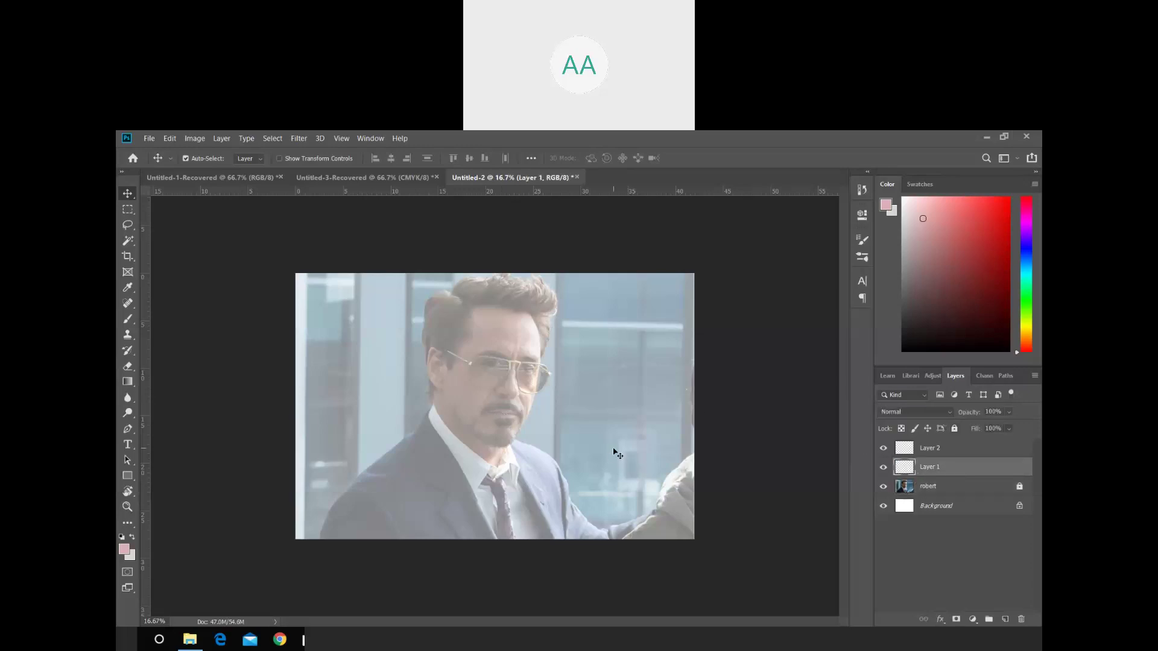
key("ctrl")
key("ctrl+plus")
key("ctrl+plus")
key("ctrl+plus")
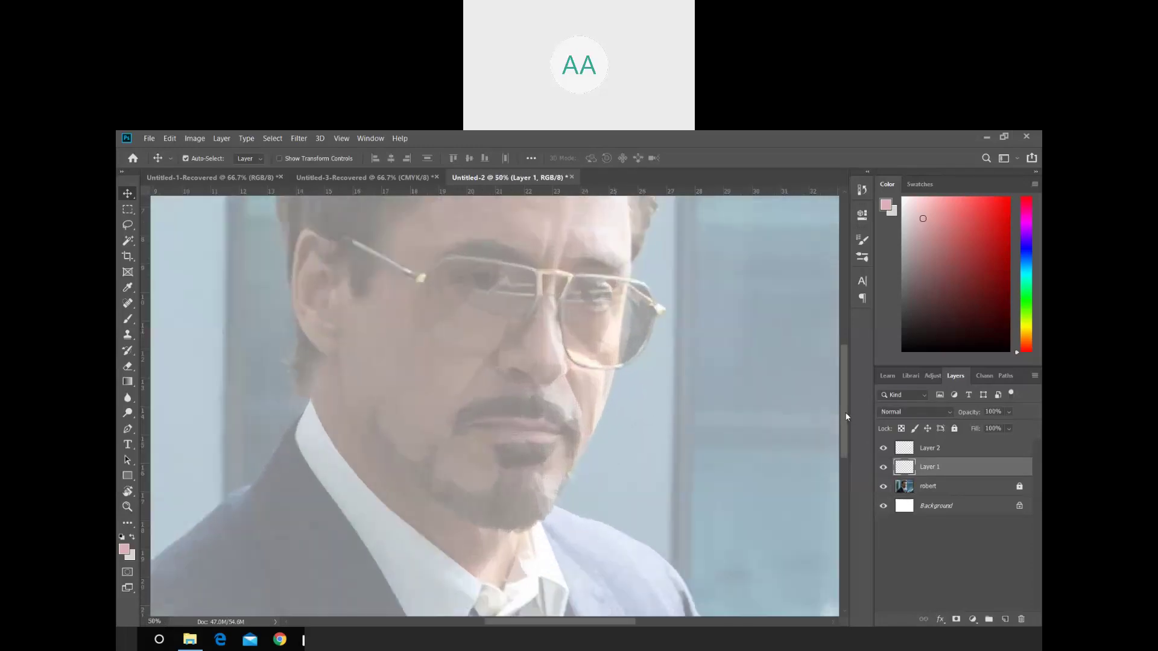
left_click_drag(844, 411, 837, 394)
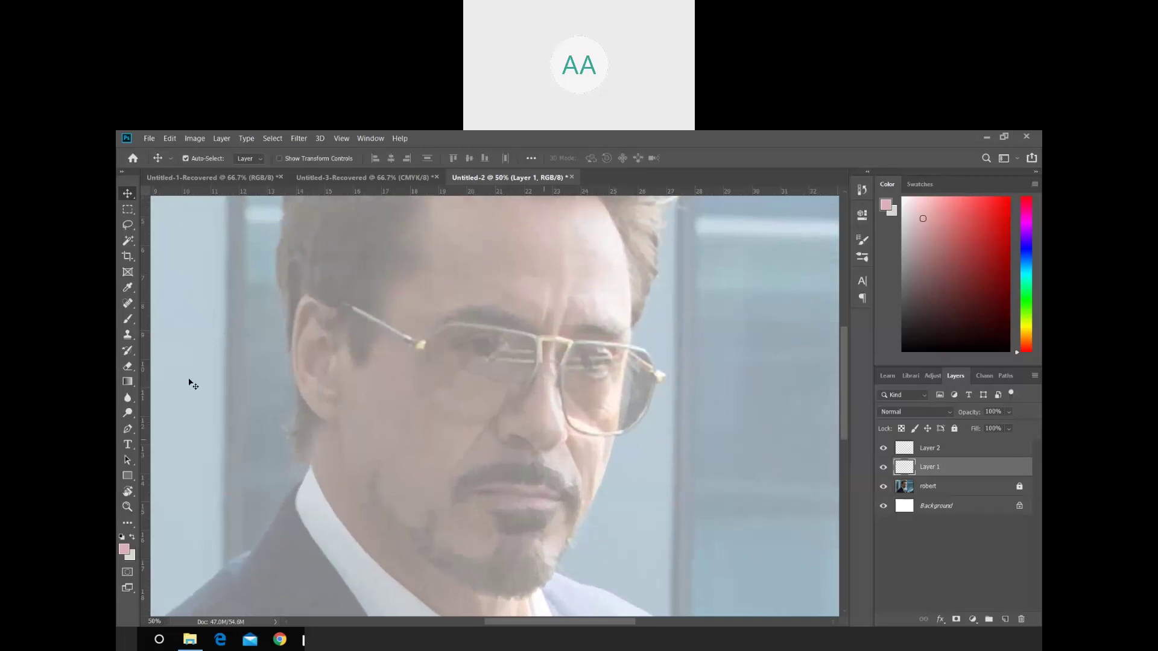
left_click(127, 319)
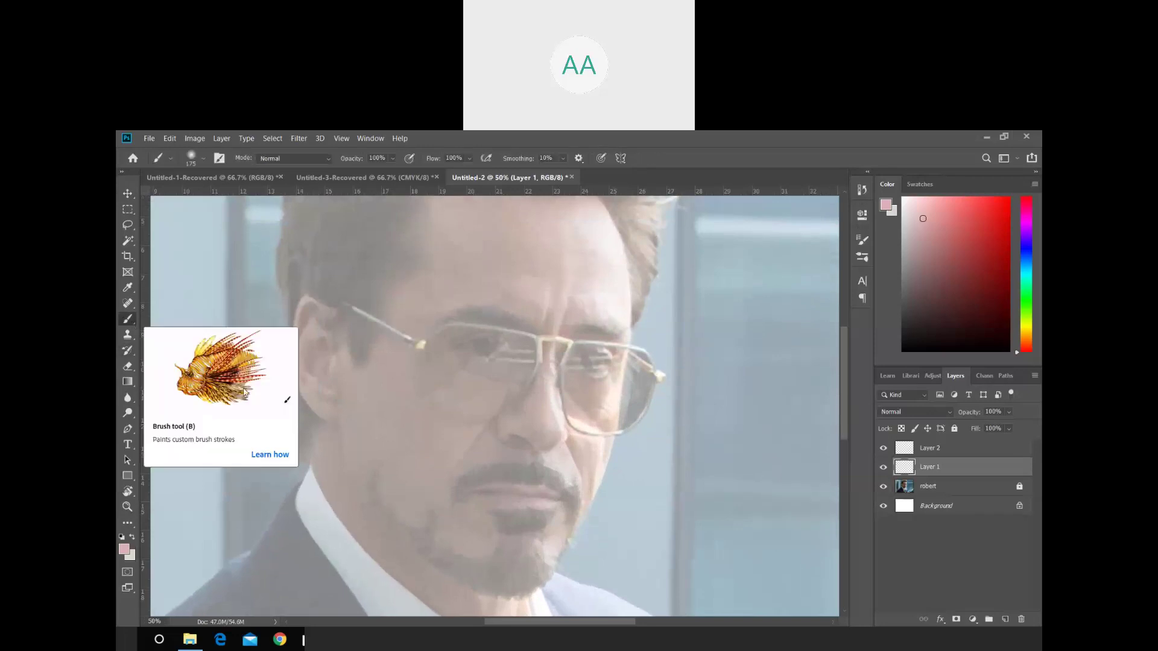
left_click(168, 158)
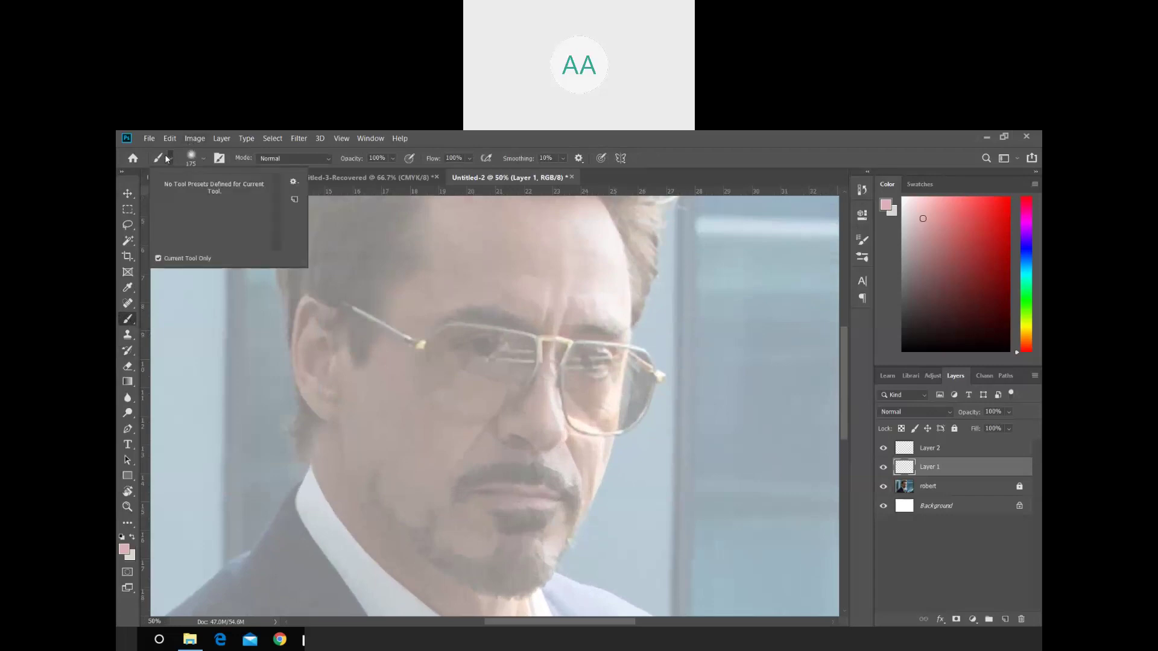
left_click(193, 159)
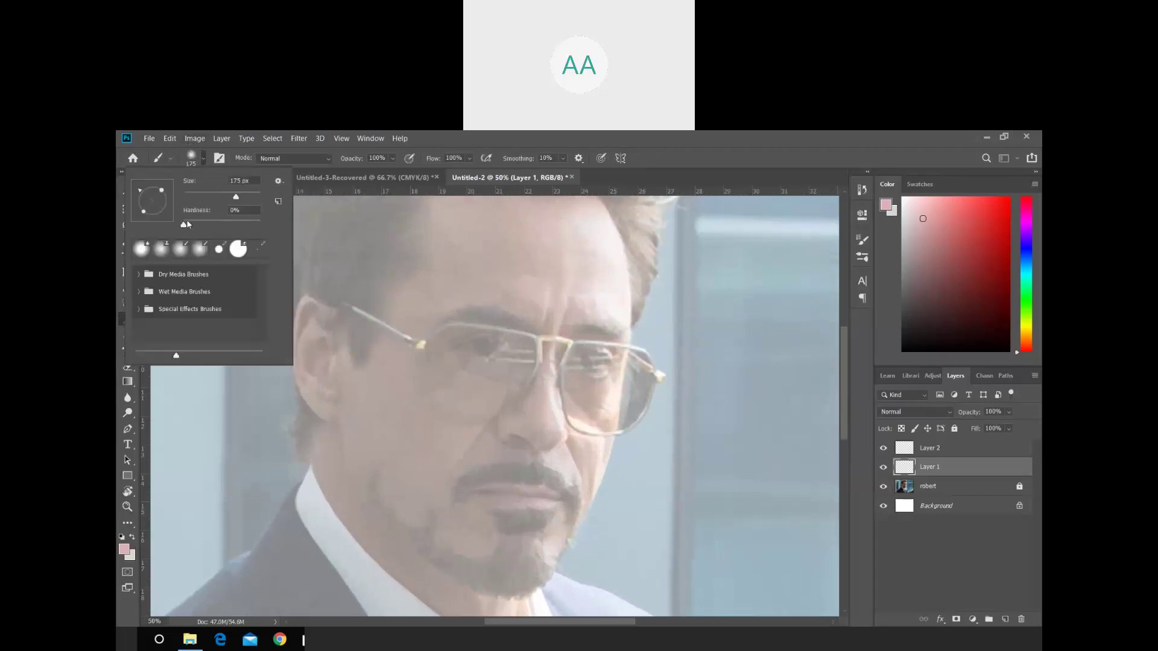
left_click(196, 193)
type("4")
left_click(450, 134)
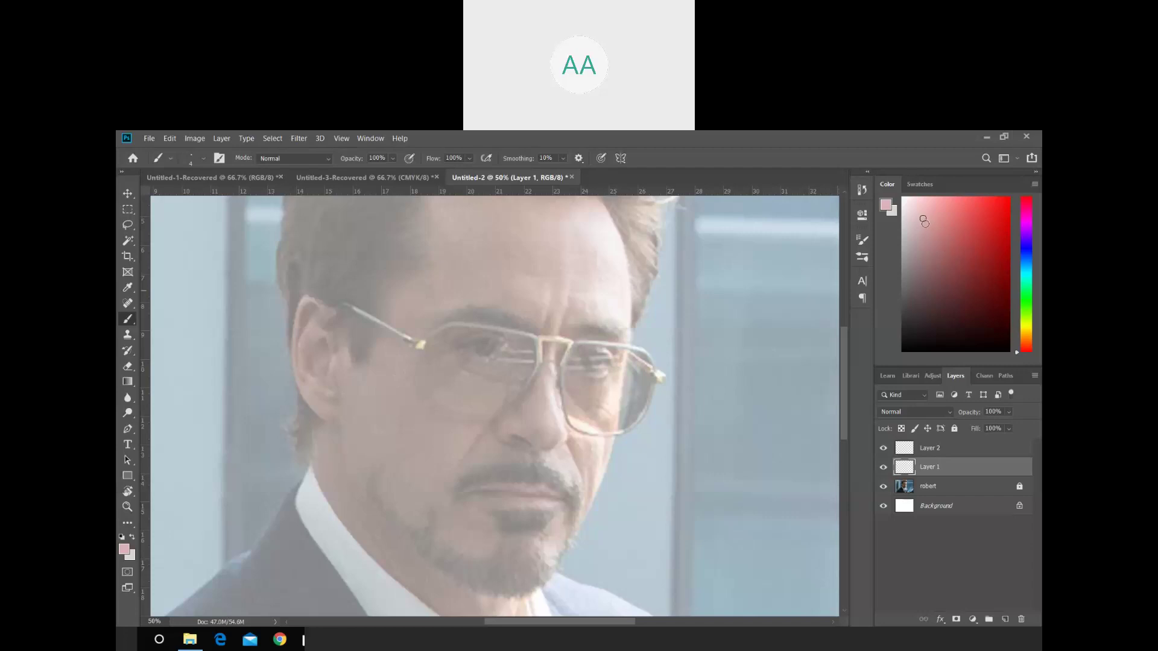
- Set the foreground colour to black and the brush size to 21 px
left_click(1004, 339)
left_click(206, 158)
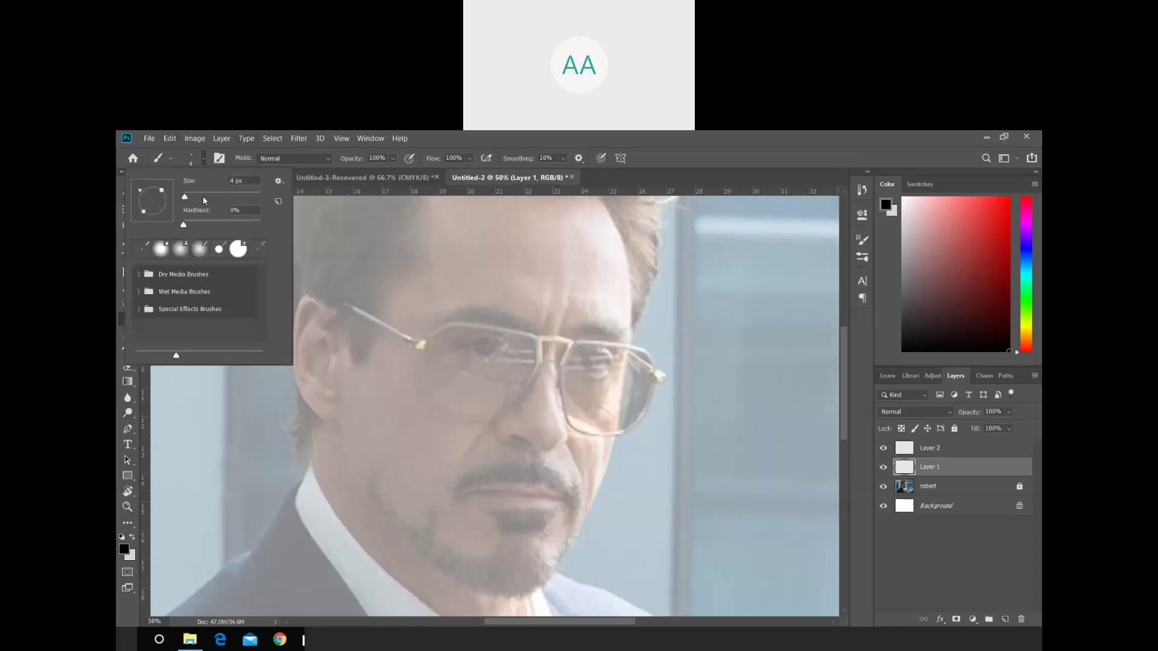
left_click(191, 196)
left_click(473, 278)
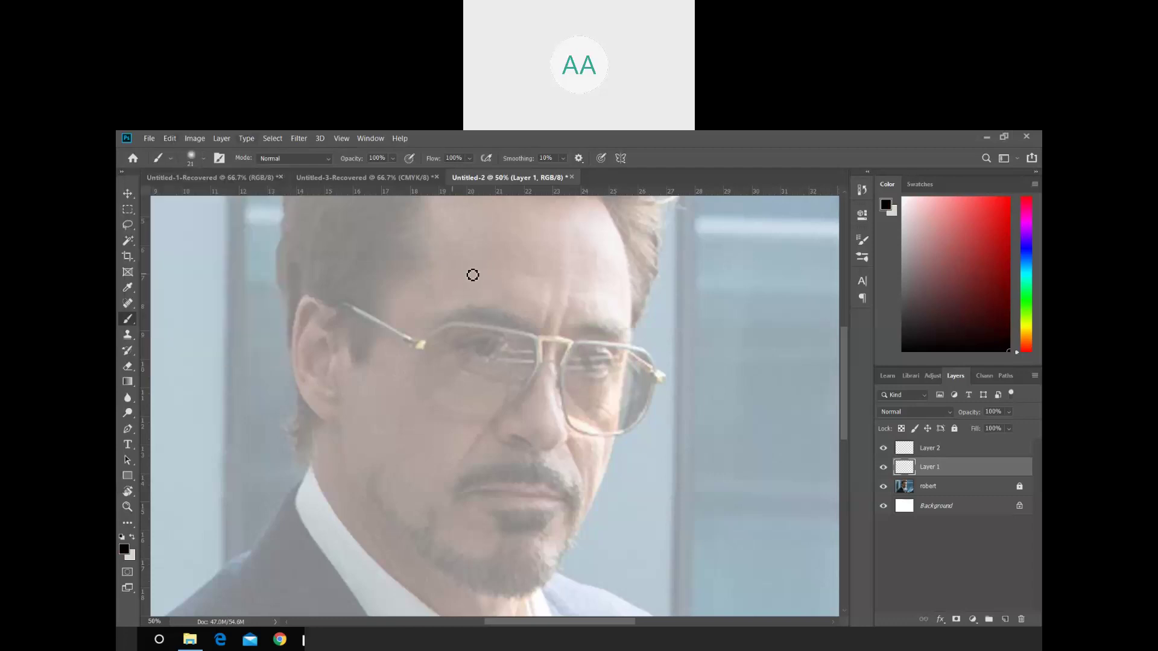
- Paint test strokes across the forehead with the black brush and undo them
left_click_drag(451, 273, 558, 269)
key("ctrl+z")
mouse_move(436, 290)
left_mouse_down()
mouse_move(536, 292)
mouse_move(613, 264)
left_mouse_up()
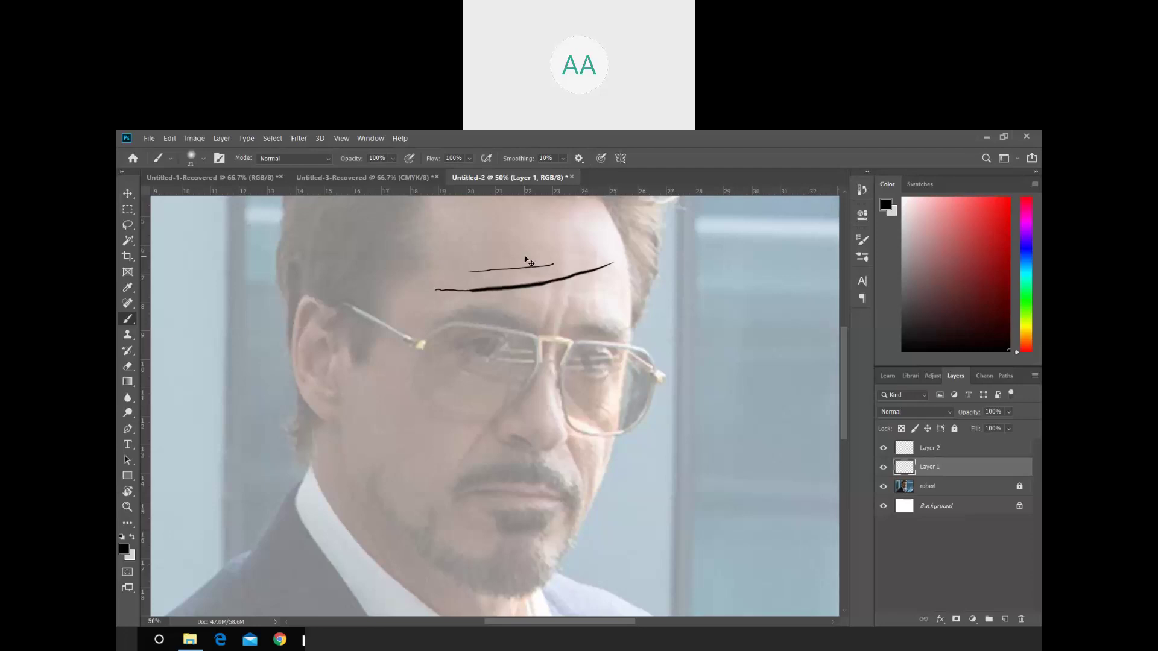
key("ctrl+z")
key("ctrl+z")
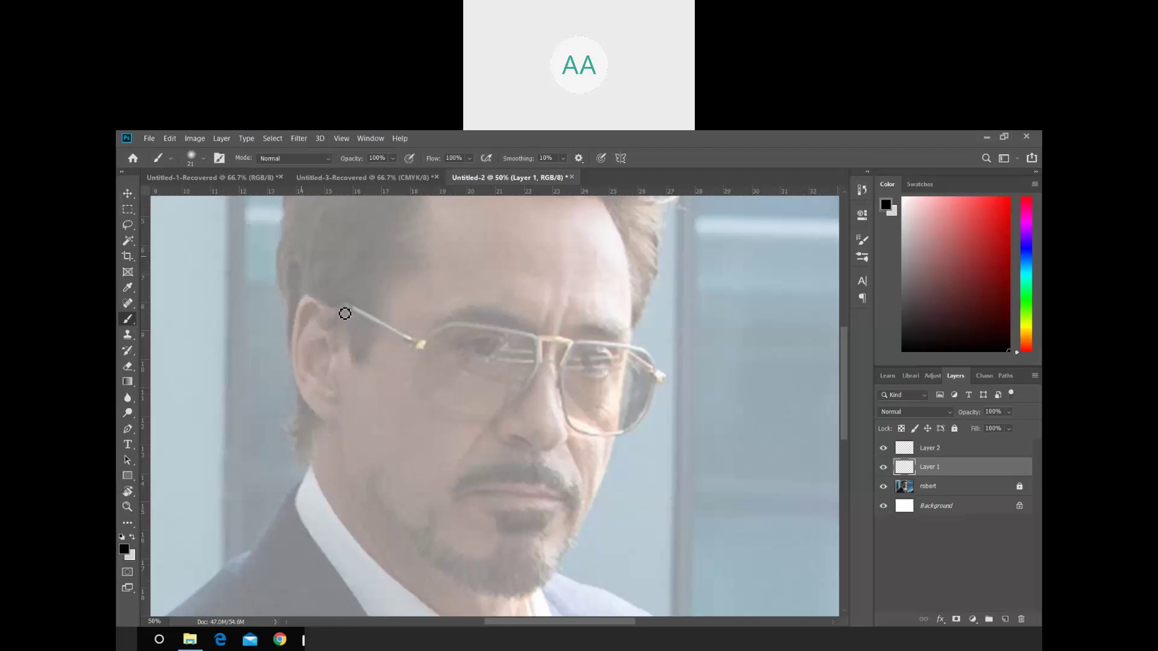
- Trace the ear, jawline, moustache and goatee on Layer 1 with black brush lines
mouse_move(338, 308)
left_mouse_down()
mouse_move(299, 320)
mouse_move(296, 367)
mouse_move(315, 416)
mouse_move(343, 433)
mouse_move(362, 507)
left_mouse_up()
mouse_move(369, 475)
left_mouse_down()
mouse_move(386, 522)
mouse_move(431, 567)
mouse_move(509, 605)
mouse_move(541, 596)
mouse_move(567, 566)
mouse_move(589, 499)
mouse_move(581, 480)
left_mouse_up()
mouse_move(451, 503)
left_mouse_down()
mouse_move(457, 484)
mouse_move(504, 465)
mouse_move(580, 481)
left_mouse_up()
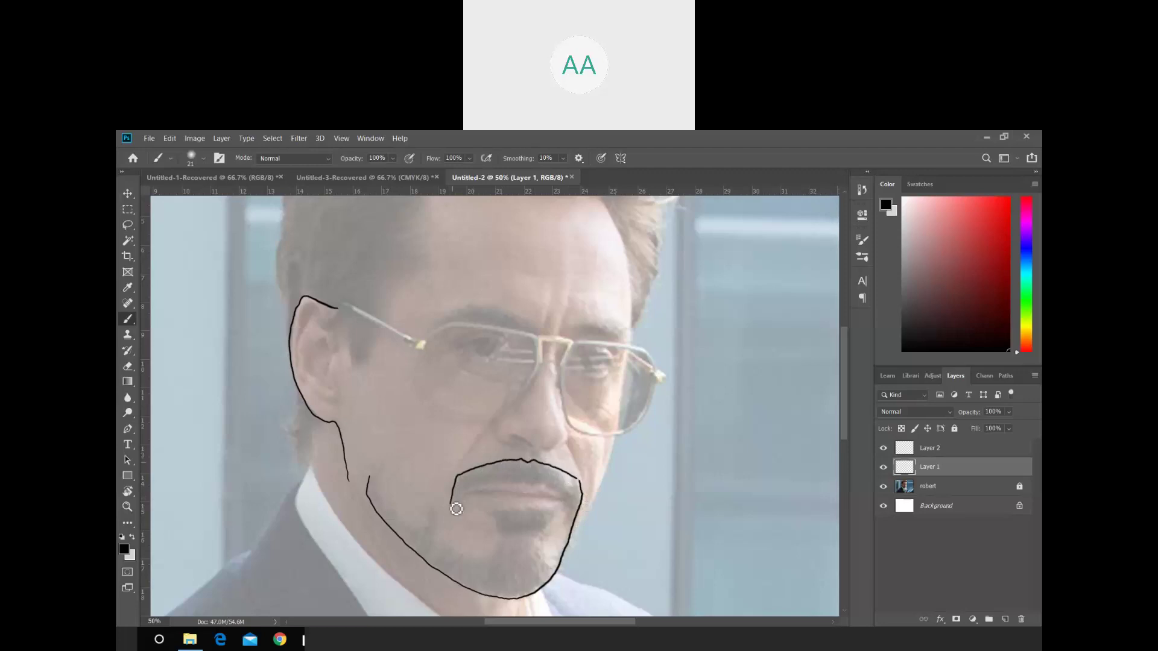
mouse_move(456, 509)
left_mouse_down()
mouse_move(471, 491)
mouse_move(517, 486)
mouse_move(575, 506)
left_mouse_up()
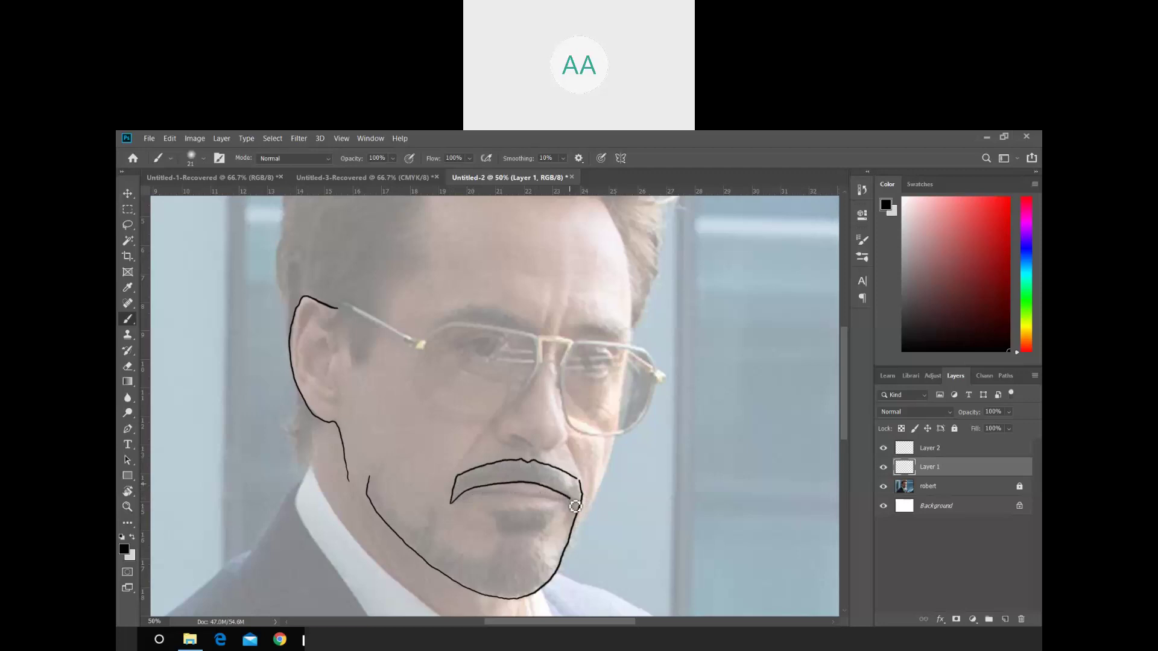
mouse_move(486, 510)
left_mouse_down()
mouse_move(557, 516)
mouse_move(543, 538)
mouse_move(559, 567)
left_mouse_up()
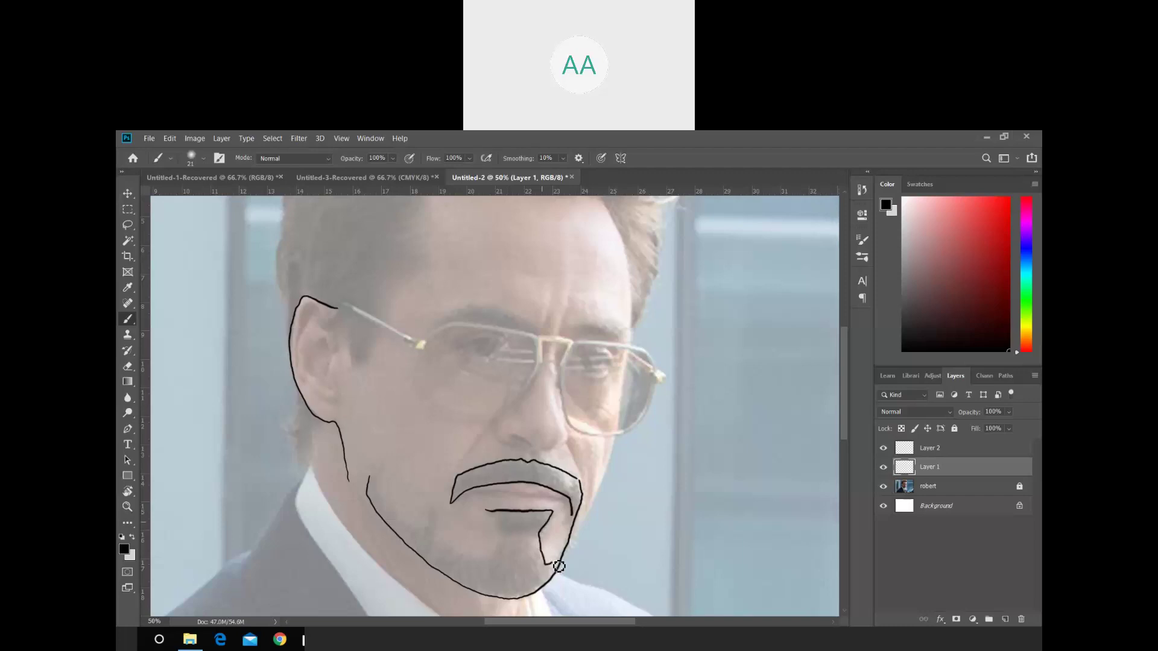
mouse_move(488, 510)
left_mouse_down()
mouse_move(502, 537)
mouse_move(490, 567)
mouse_move(439, 550)
mouse_move(444, 526)
left_mouse_up()
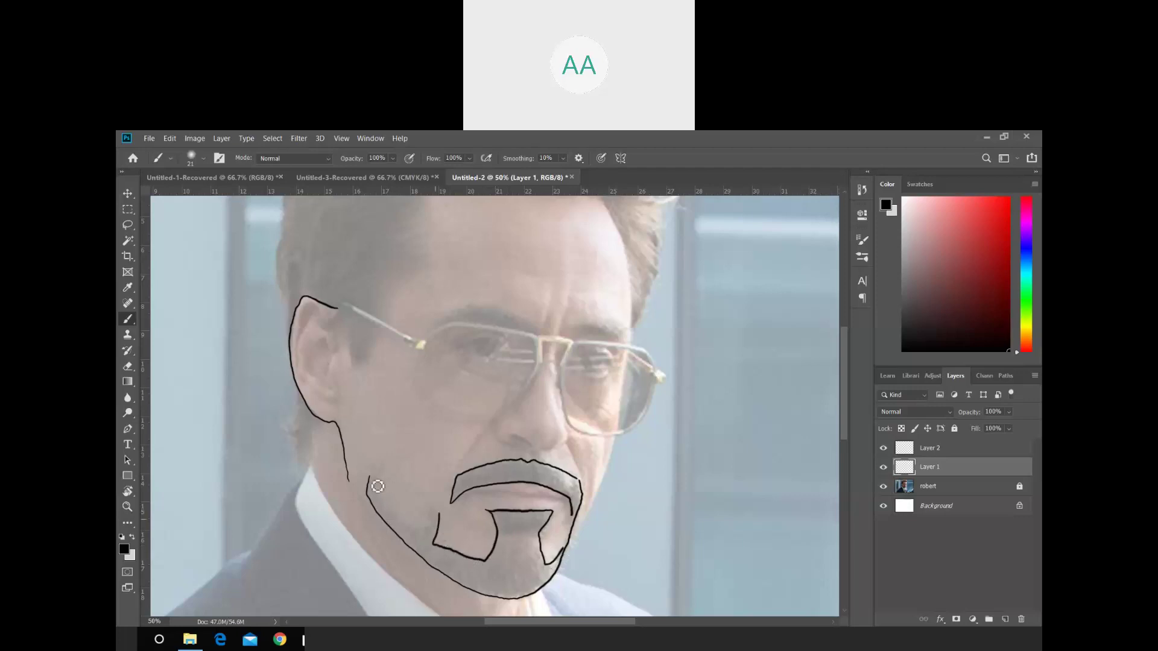
mouse_move(370, 474)
left_mouse_down()
mouse_move(386, 509)
mouse_move(424, 541)
mouse_move(439, 513)
left_mouse_up()
- Outline the sideburn and the block of side hair above the ear on Layer 1
left_click_drag(844, 408, 843, 384)
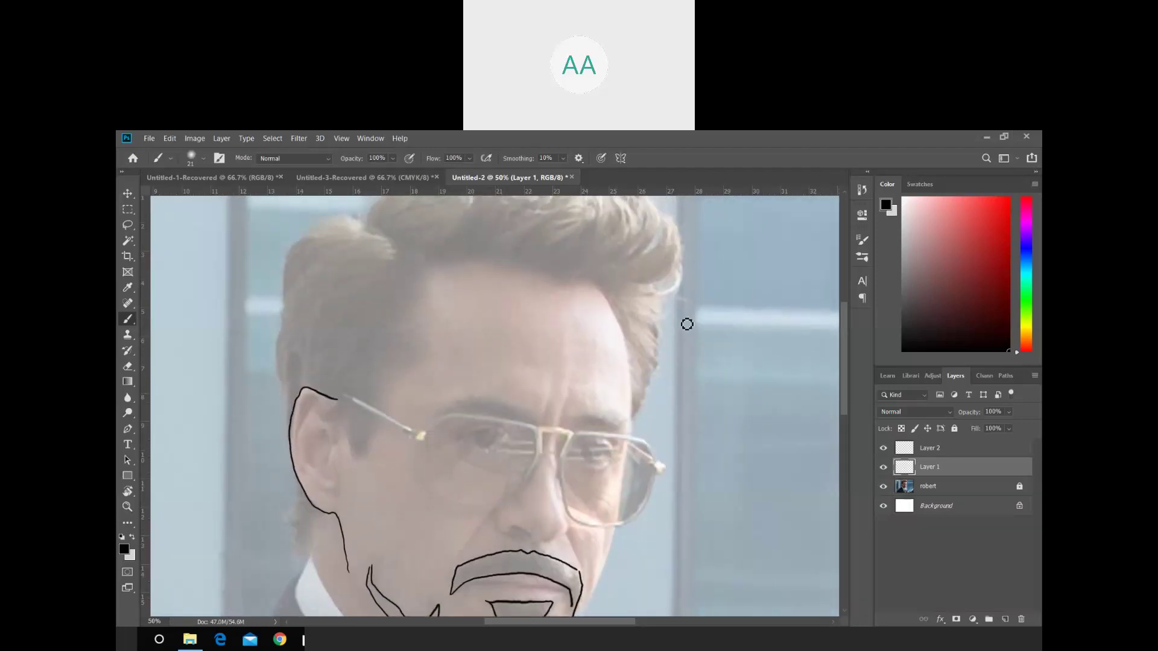
mouse_move(344, 406)
left_mouse_down()
mouse_move(359, 461)
mouse_move(370, 424)
left_mouse_up()
mouse_move(375, 413)
left_mouse_down()
mouse_move(431, 363)
mouse_move(429, 266)
left_mouse_up()
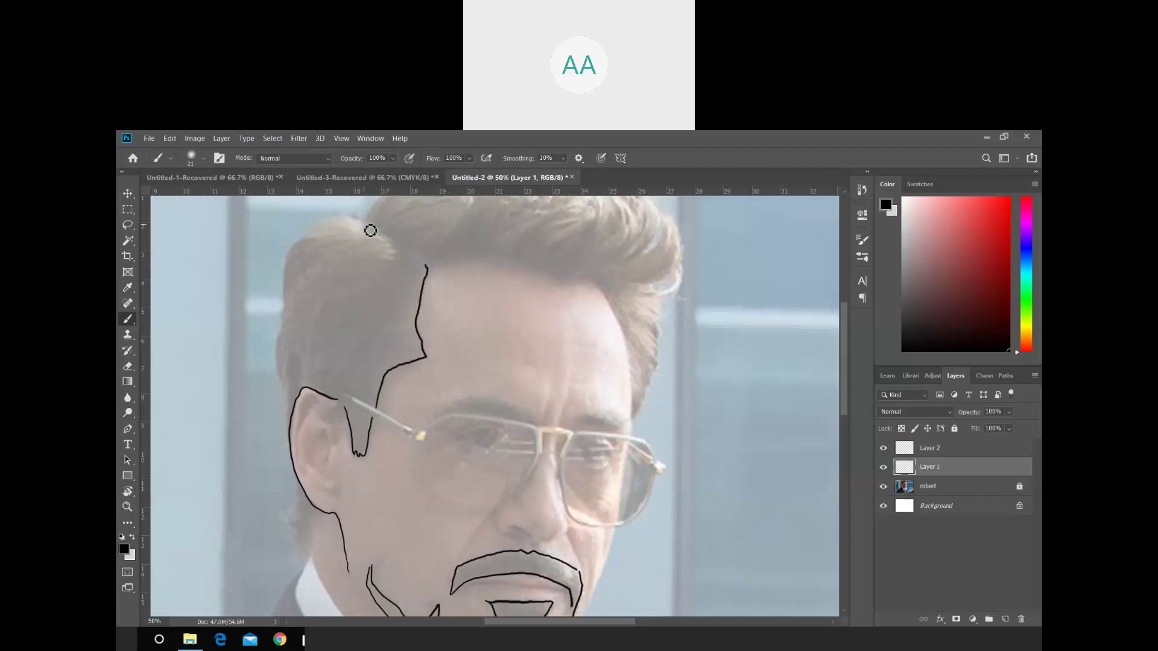
left_click_drag(360, 217, 427, 268)
mouse_move(367, 225)
left_mouse_down()
mouse_move(318, 225)
mouse_move(294, 257)
mouse_move(278, 362)
mouse_move(294, 415)
left_mouse_up()
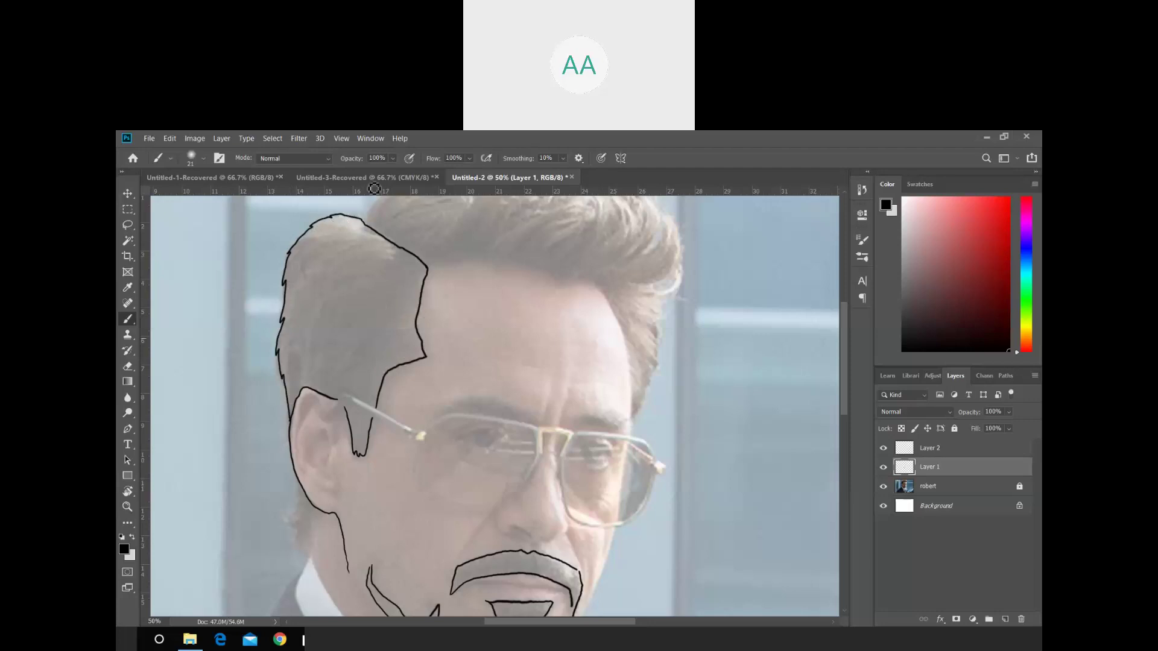
- Lower the brush opacity to 21% in stages, painting test lines and a shaded patch on the forehead
left_click(390, 159)
left_click(380, 172)
left_click_drag(456, 279, 444, 349)
left_click(392, 157)
left_click_drag(474, 282, 456, 343)
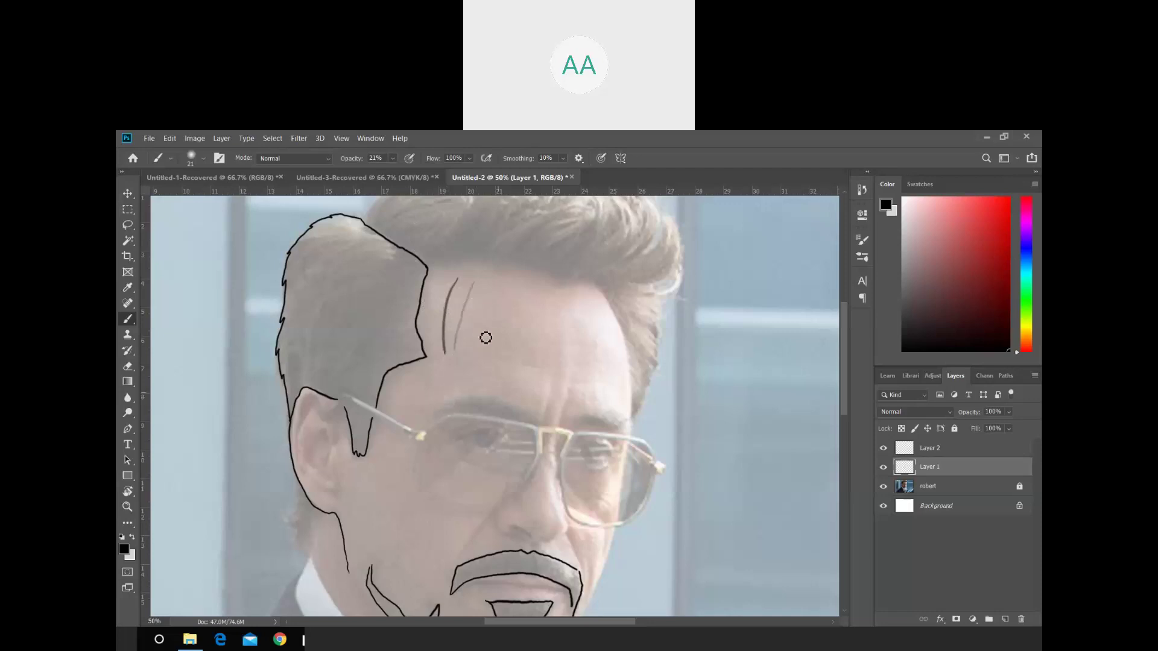
mouse_move(499, 323)
left_mouse_down()
mouse_move(522, 308)
mouse_move(484, 325)
mouse_move(533, 299)
mouse_move(481, 341)
mouse_move(543, 301)
mouse_move(482, 333)
mouse_move(534, 308)
mouse_move(481, 350)
mouse_move(536, 316)
mouse_move(492, 341)
mouse_move(512, 339)
mouse_move(493, 357)
mouse_move(520, 341)
mouse_move(495, 342)
mouse_move(522, 317)
mouse_move(497, 336)
mouse_move(506, 329)
mouse_move(489, 307)
mouse_move(478, 321)
mouse_move(531, 299)
mouse_move(477, 334)
mouse_move(533, 301)
mouse_move(485, 335)
mouse_move(535, 319)
mouse_move(485, 337)
mouse_move(529, 310)
mouse_move(488, 342)
mouse_move(509, 331)
left_mouse_up()
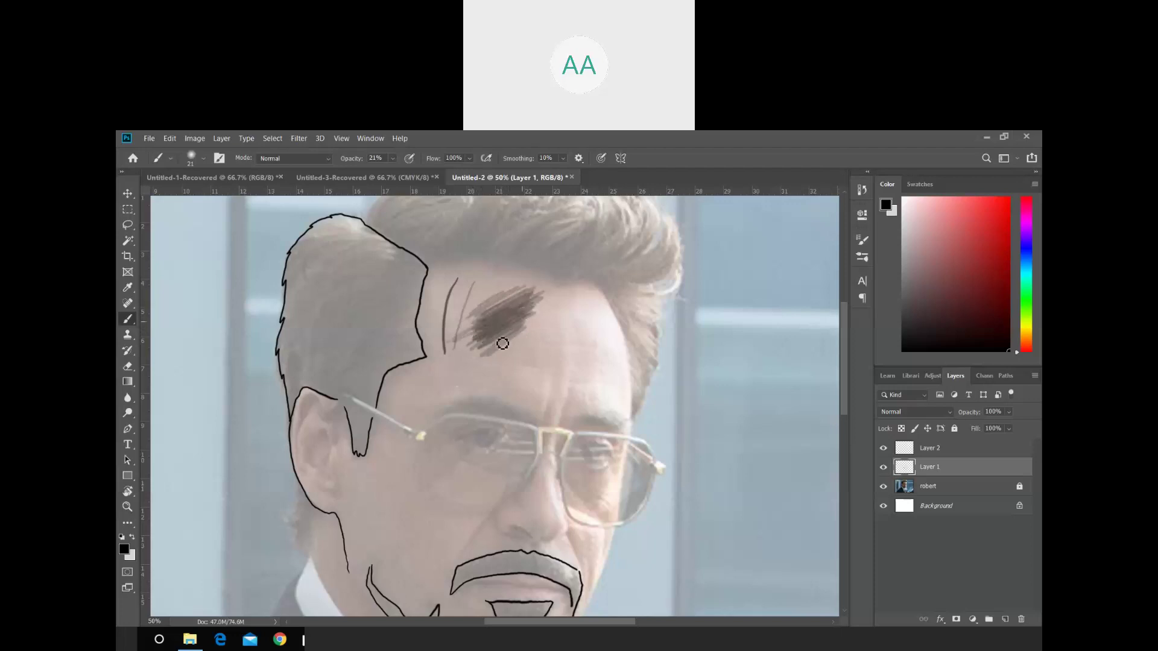
- Undo the forehead opacity test strokes and set the brush opacity back to 100%
key("ctrl+z")
key("ctrl+z")
key("ctrl+z")
key("ctrl+z")
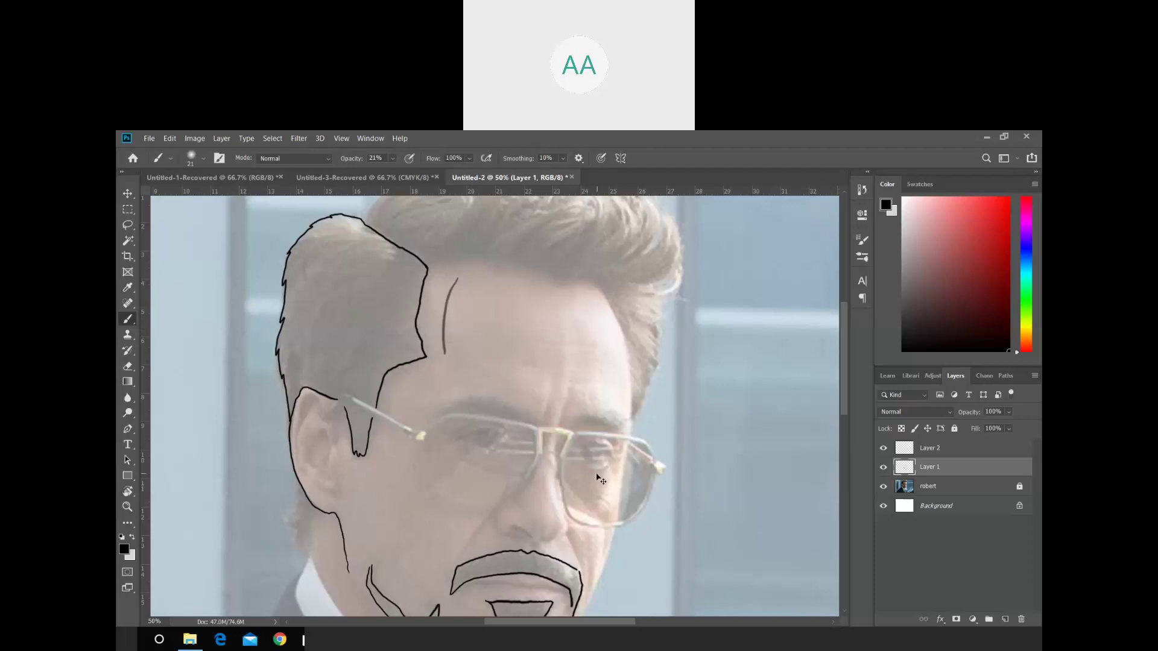
key("ctrl+z")
left_click(392, 158)
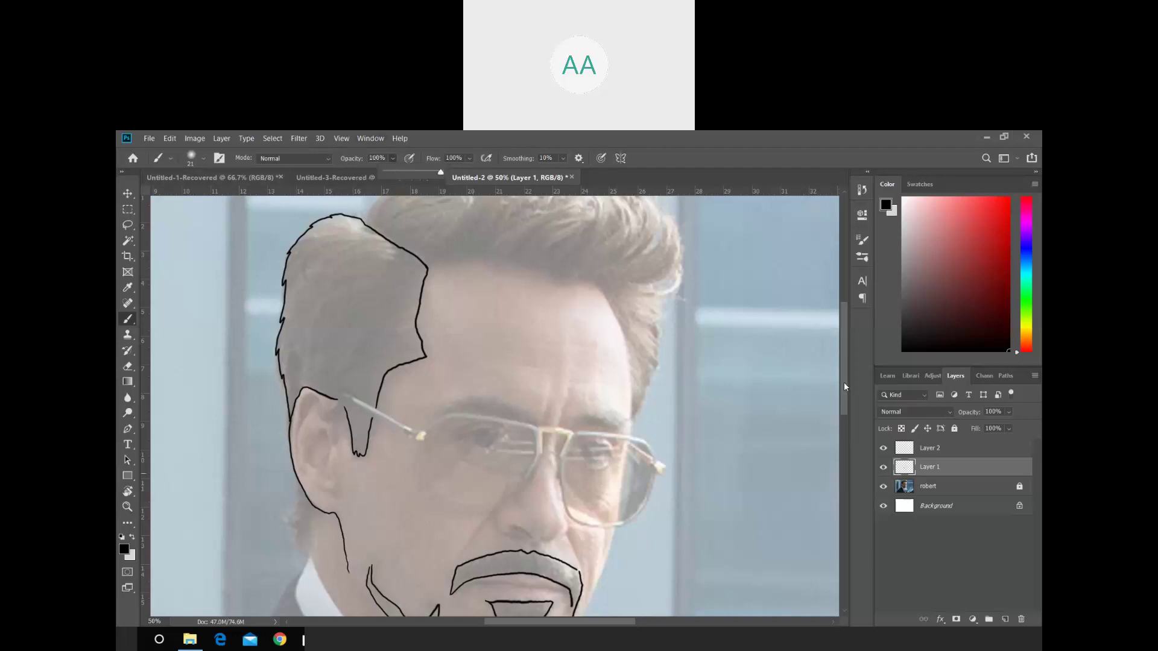
- Outline the top hair, the hair on the far side of the face and the hairline above the forehead
left_click_drag(844, 382, 844, 370)
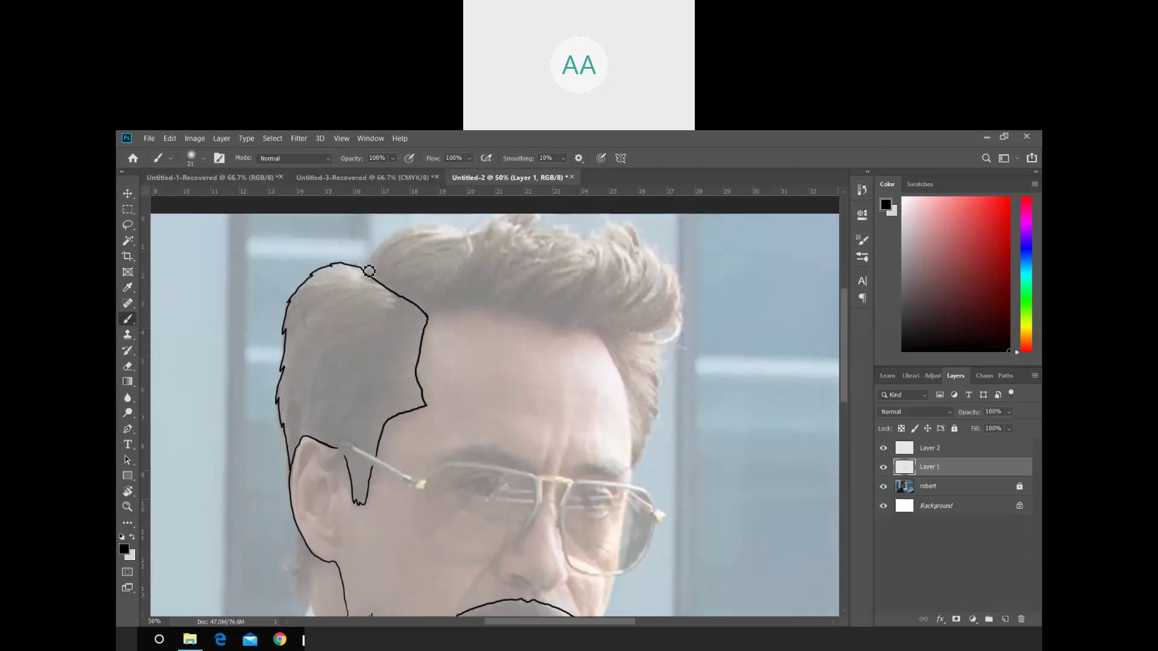
mouse_move(364, 265)
left_mouse_down()
mouse_move(424, 232)
mouse_move(479, 237)
mouse_move(543, 217)
mouse_move(536, 239)
mouse_move(564, 230)
mouse_move(588, 247)
mouse_move(629, 225)
mouse_move(665, 266)
mouse_move(642, 307)
mouse_move(669, 265)
mouse_move(679, 281)
mouse_move(684, 317)
mouse_move(651, 334)
left_mouse_up()
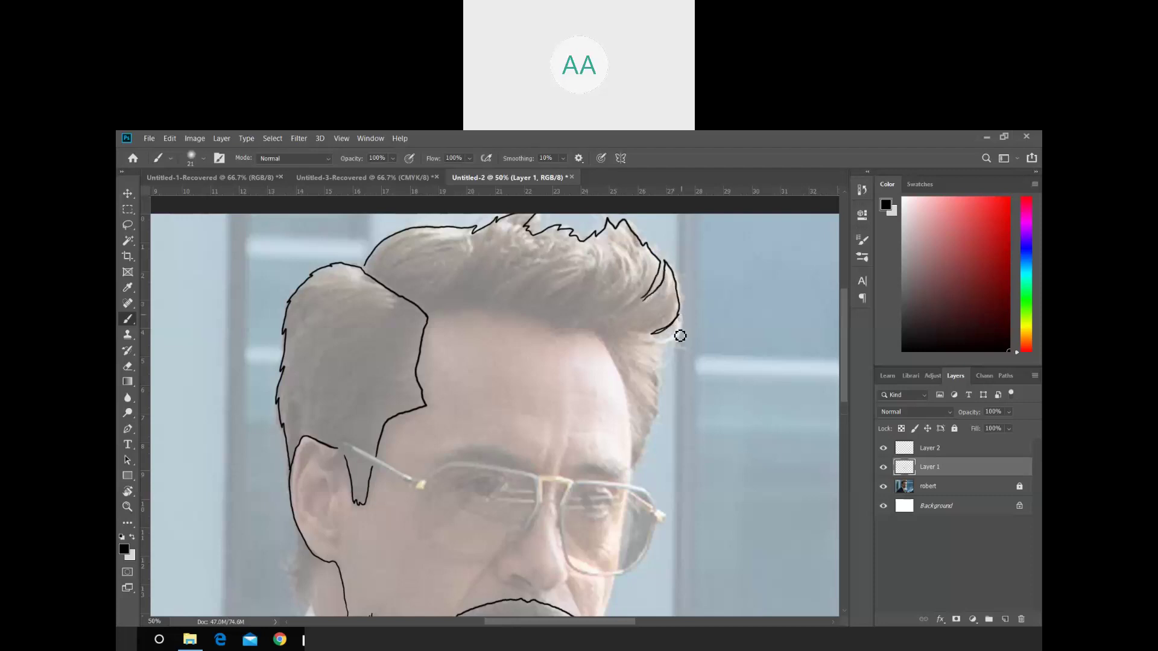
key("ctrl+z")
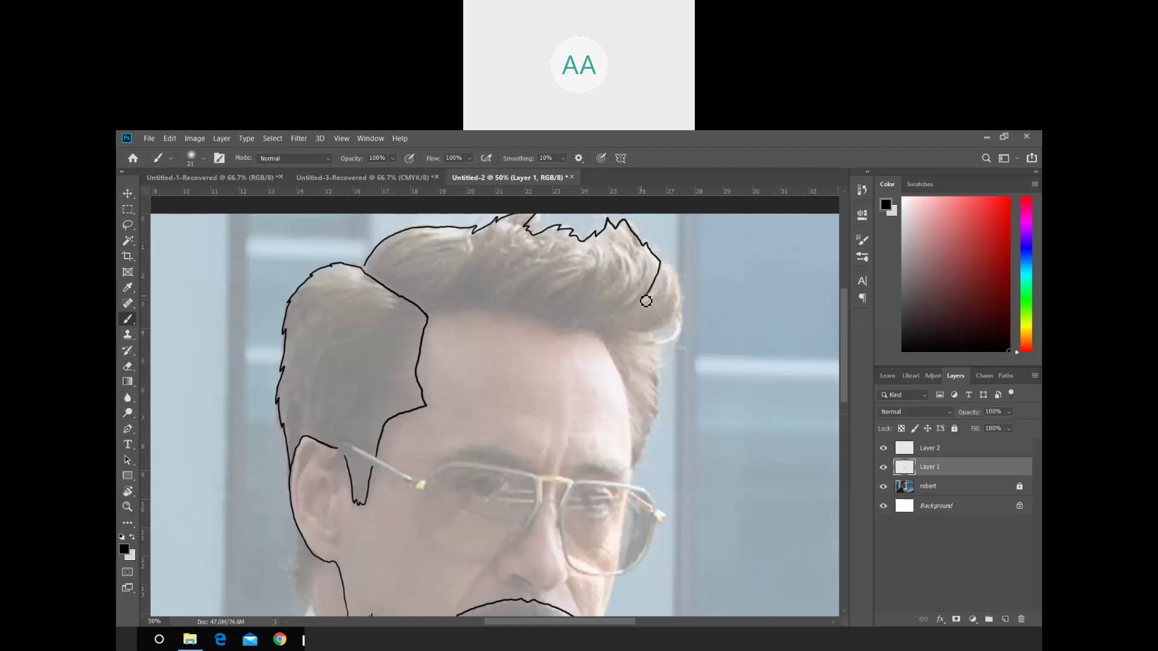
left_click_drag(648, 297, 671, 312)
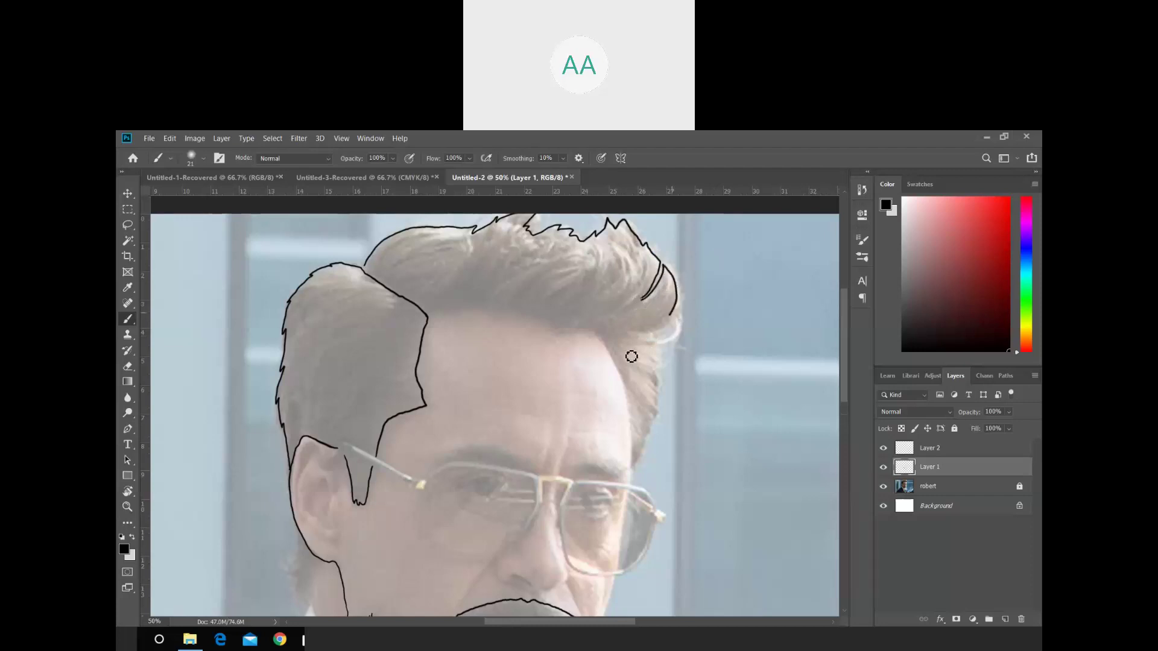
key("ctrl+z")
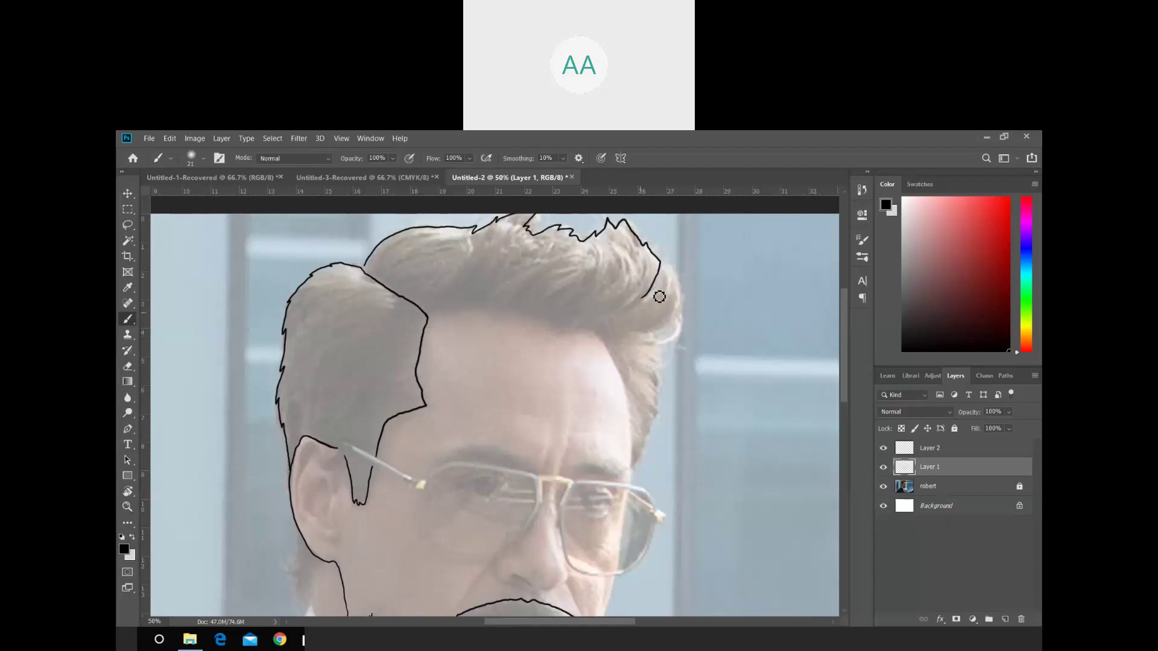
mouse_move(640, 300)
left_mouse_down()
mouse_move(666, 273)
mouse_move(678, 312)
mouse_move(651, 334)
mouse_move(669, 344)
mouse_move(659, 349)
mouse_move(610, 347)
mouse_move(661, 375)
mouse_move(657, 430)
mouse_move(631, 472)
left_mouse_up()
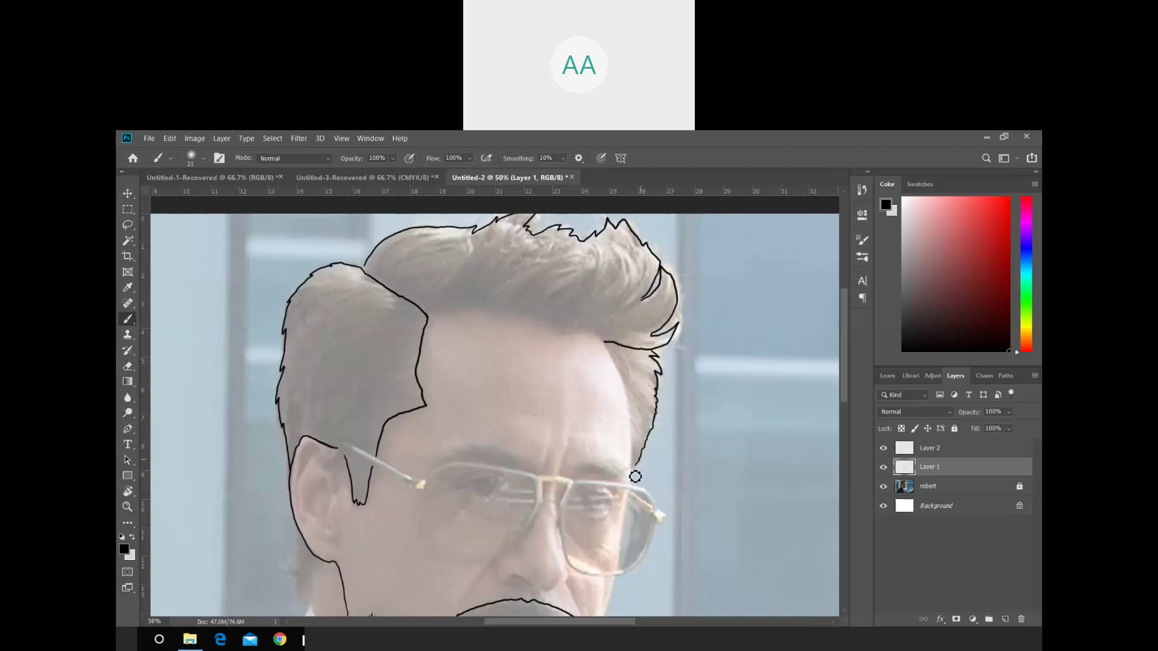
mouse_move(434, 323)
left_mouse_down()
mouse_move(615, 333)
mouse_move(599, 339)
mouse_move(621, 368)
mouse_move(637, 475)
left_mouse_up()
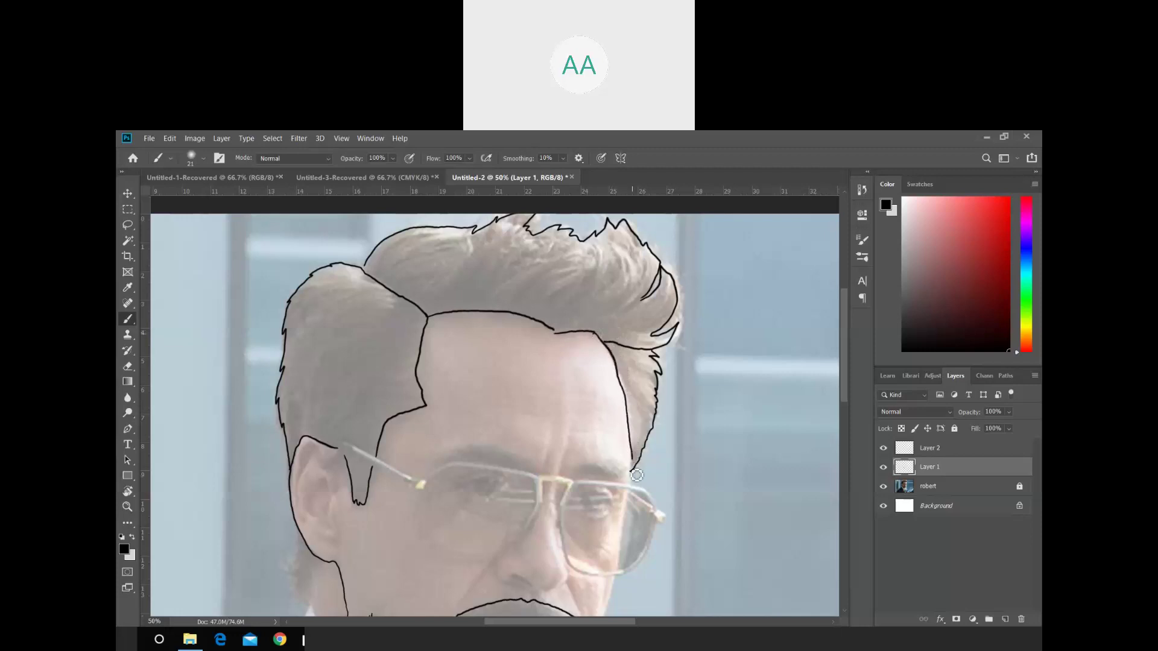
- Trace the far side of the face from the temple down past the glasses to the chin, redoing the first stroke
left_click_drag(843, 340, 829, 375)
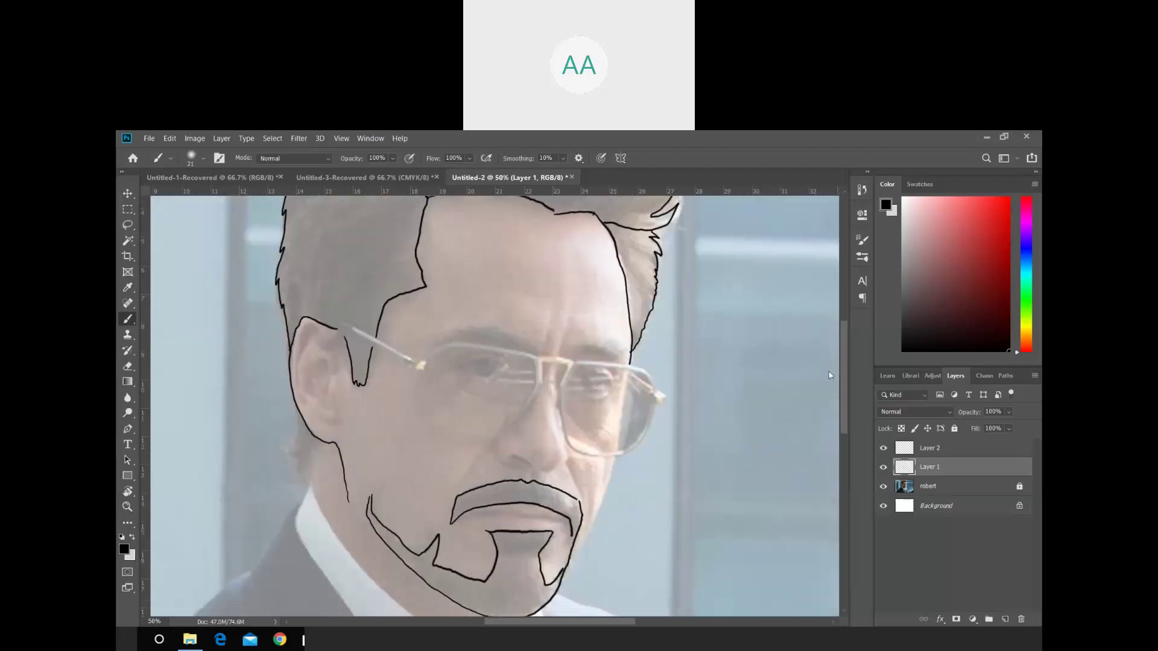
left_click_drag(631, 364, 618, 456)
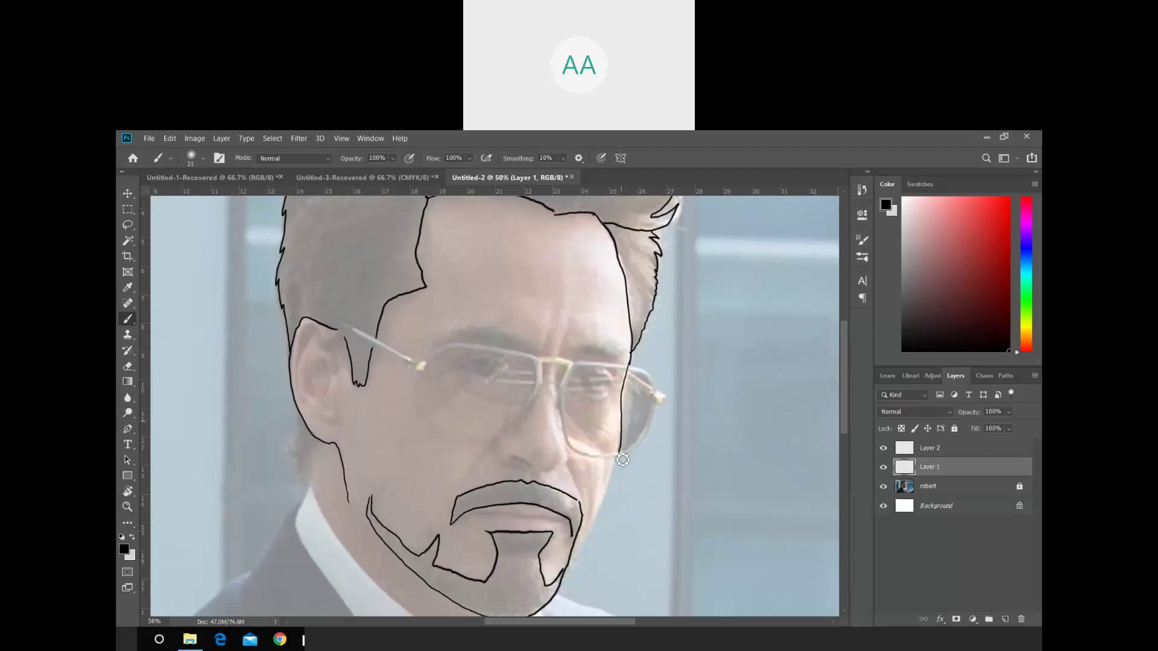
key("ctrl+z")
left_click_drag(635, 365, 622, 402)
left_click_drag(572, 580, 603, 499)
left_click_drag(628, 404, 603, 508)
- Hide the robert layer to review the line drawing on white, and make the photo visible again
key("ctrl+minus")
key("ctrl+minus")
key("ctrl+minus")
key("ctrl+minus")
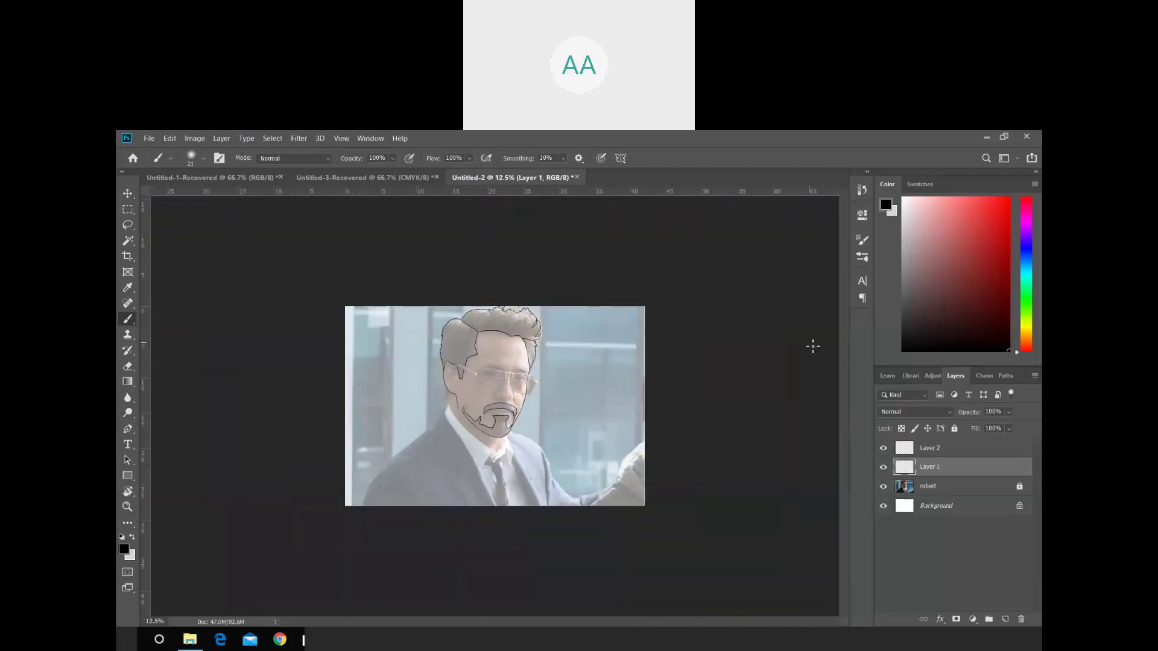
left_click(883, 487)
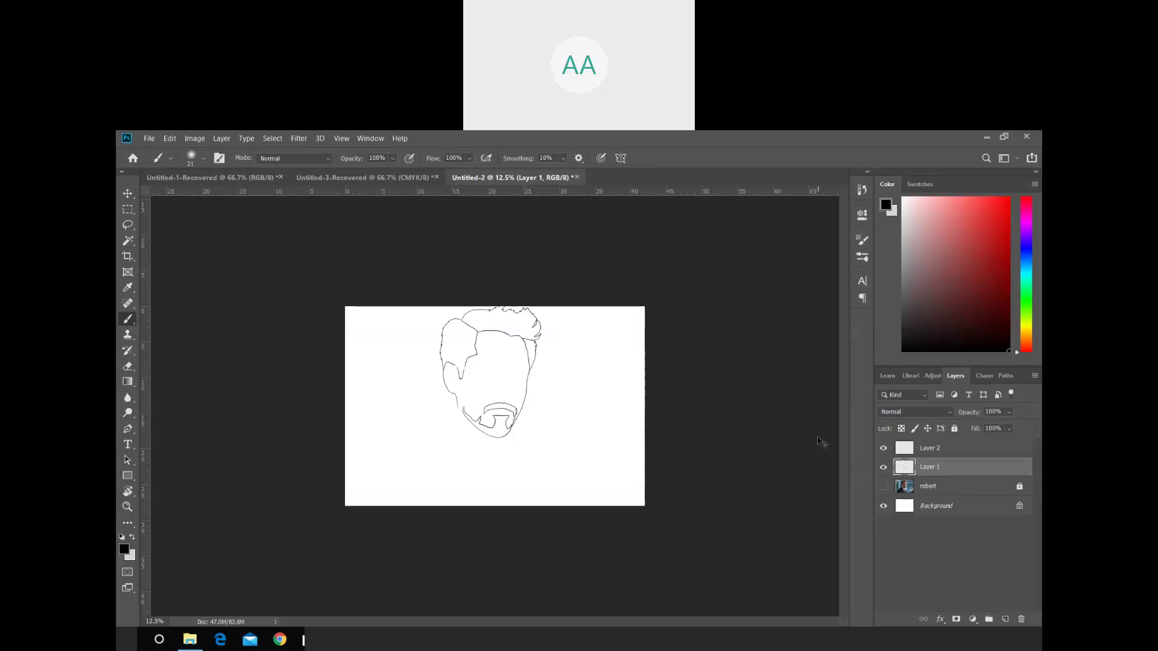
key("ctrl+z")
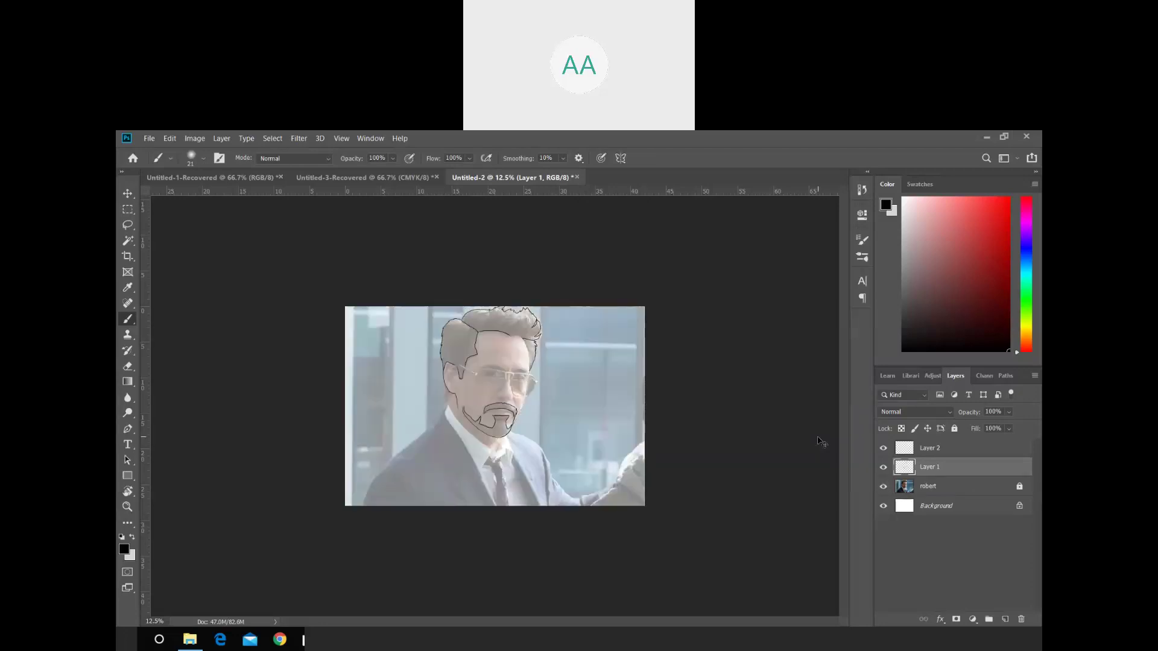
- Undo the brush strokes on Layer 1 back to the ear and jaw outlines
key("ctrl+z")
key("ctrl+z")
key("ctrl+z")
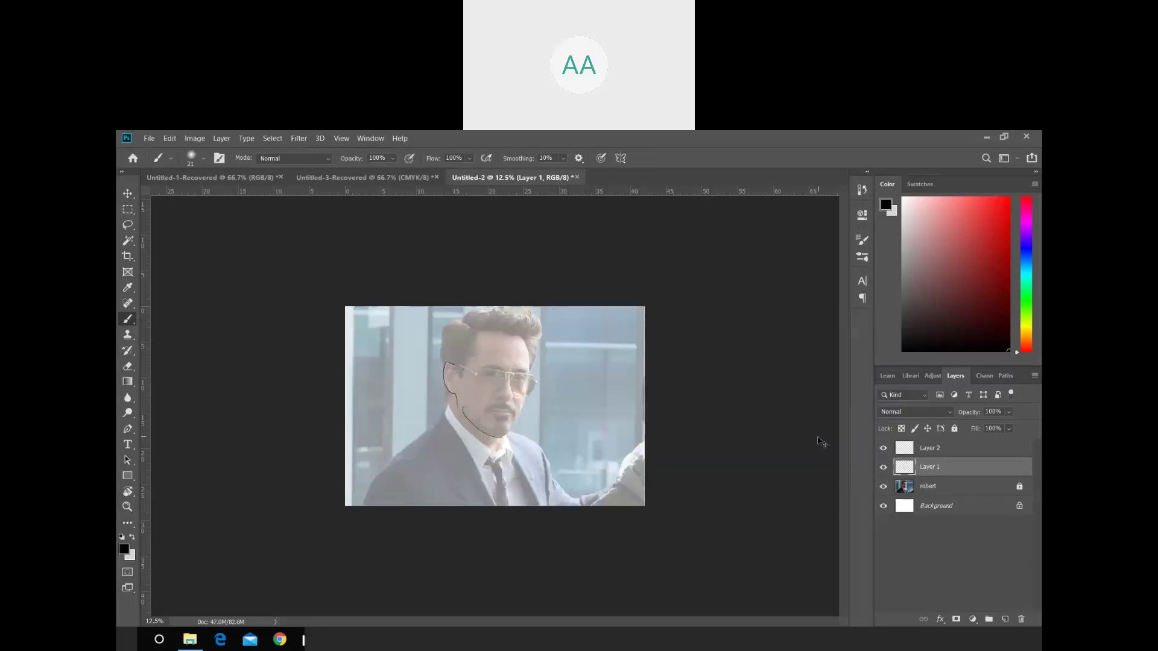
- Undo the remaining strokes, the added layers and the placed portrait photo, back to the blank white Background
key("ctrl+z")
key("ctrl+z")
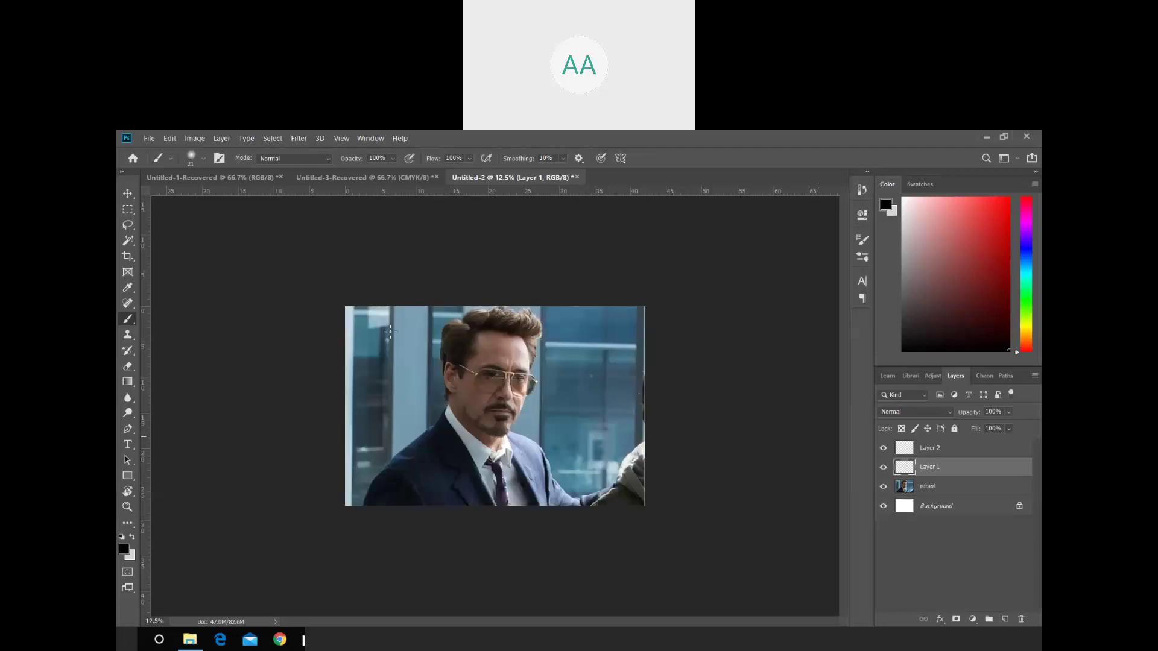
left_click(129, 196)
left_click(505, 433)
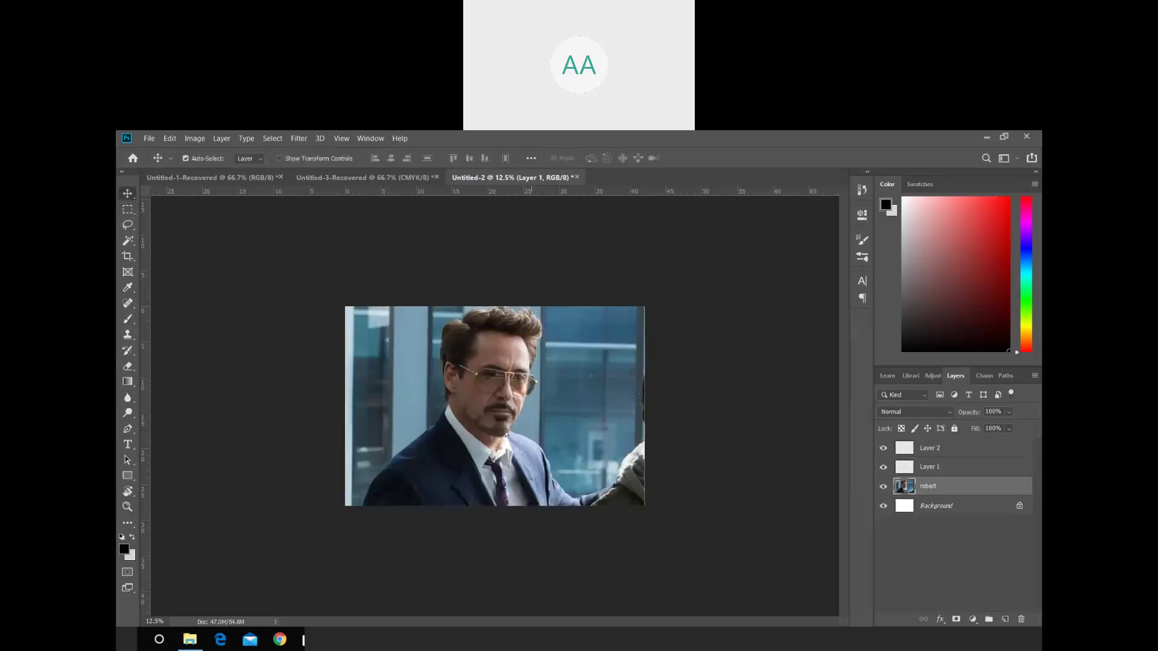
key("ctrl+slash")
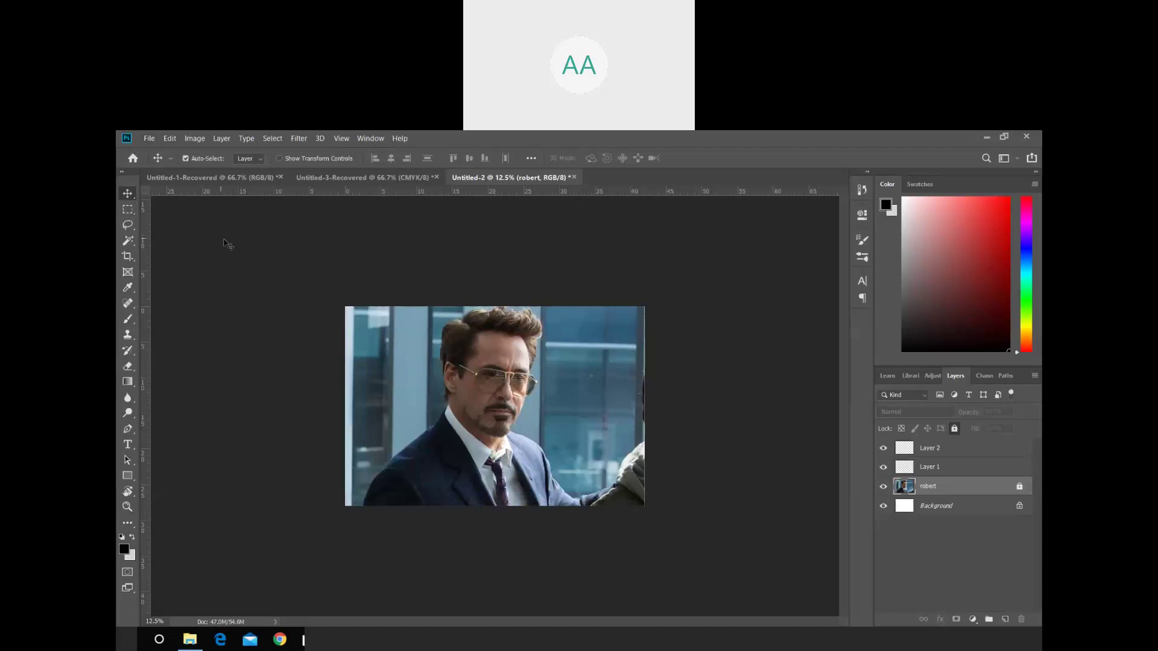
key("ctrl+shift+bracketright")
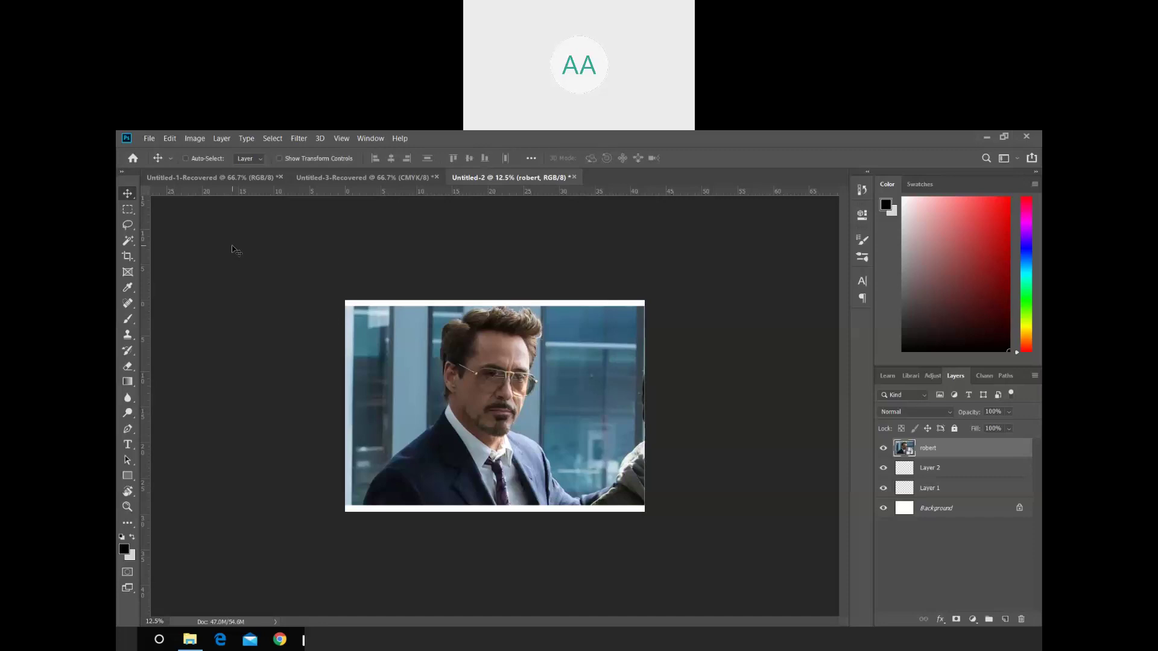
key("ctrl+z")
key("ctrl+z")
key("ctrl+z")
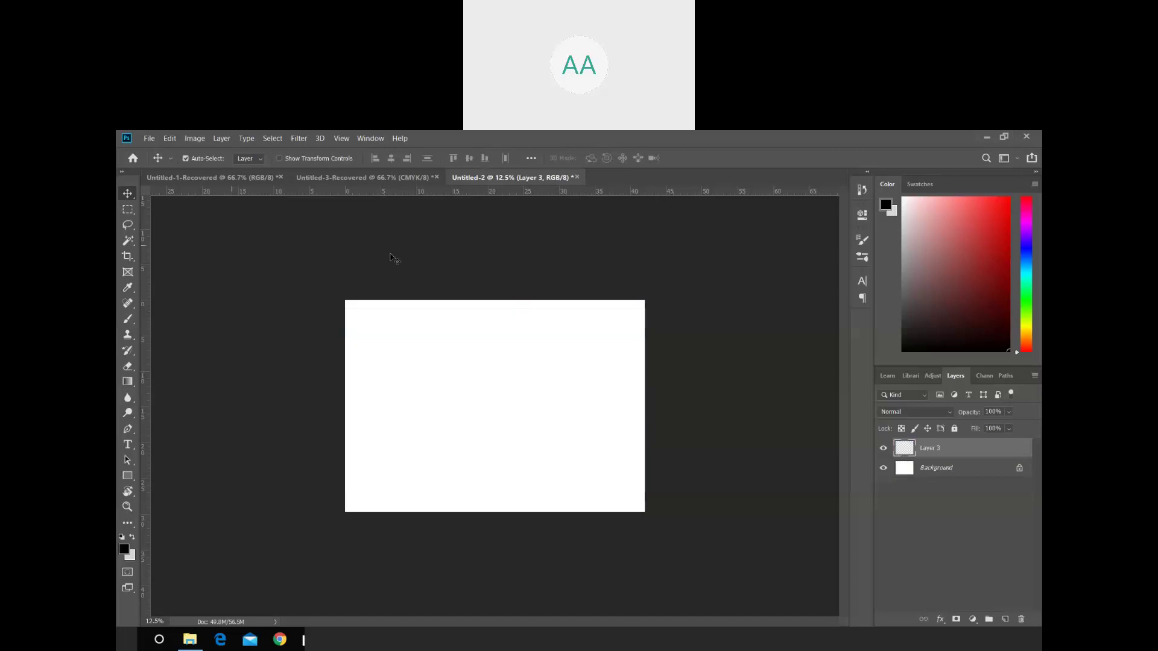
key("ctrl+z")
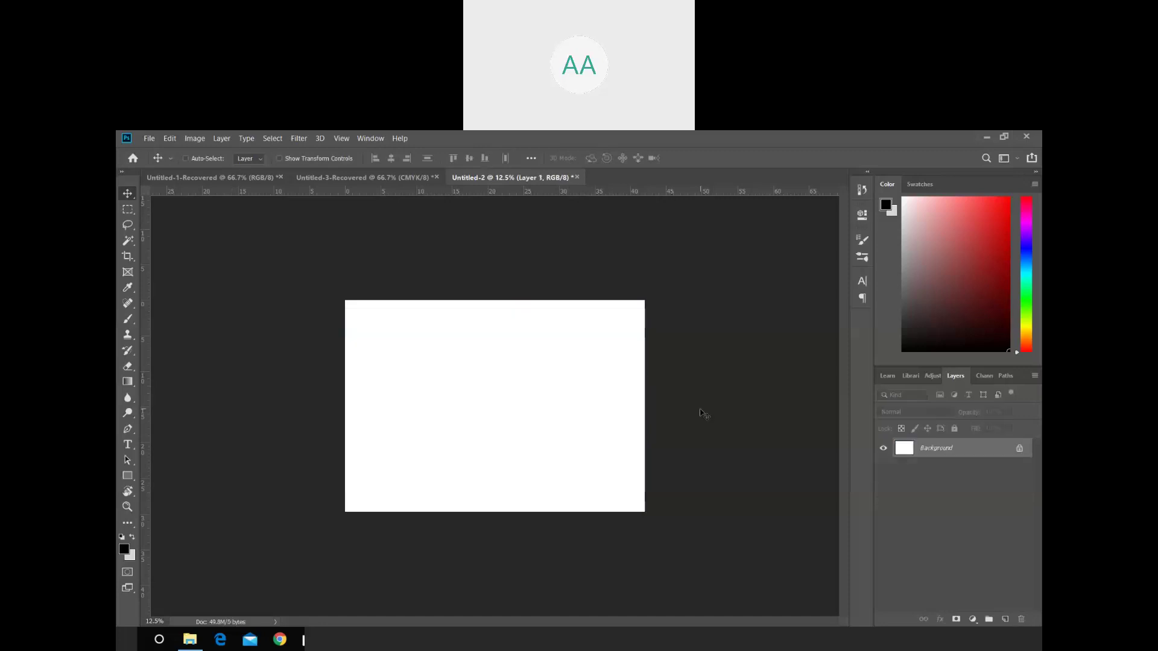
key("ctrl+z")
- Place the statue image f9ad99c179b11e609fa126c695c442e4.jpg from the ps folder as an embedded object at its default size
left_click(149, 139)
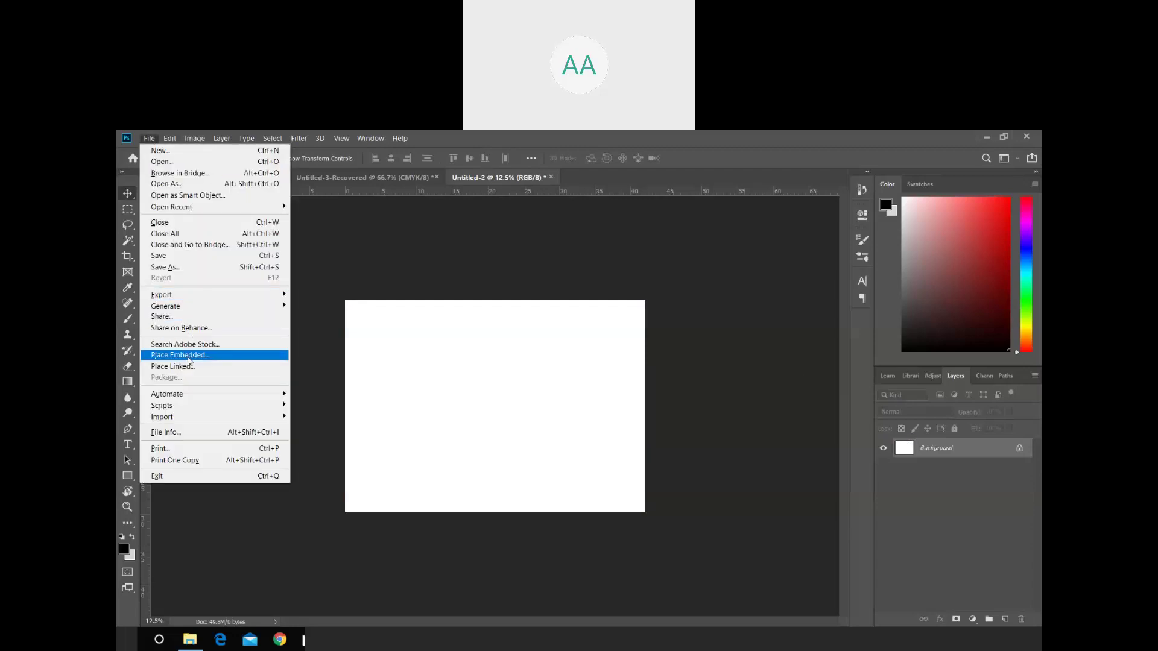
left_click(188, 356)
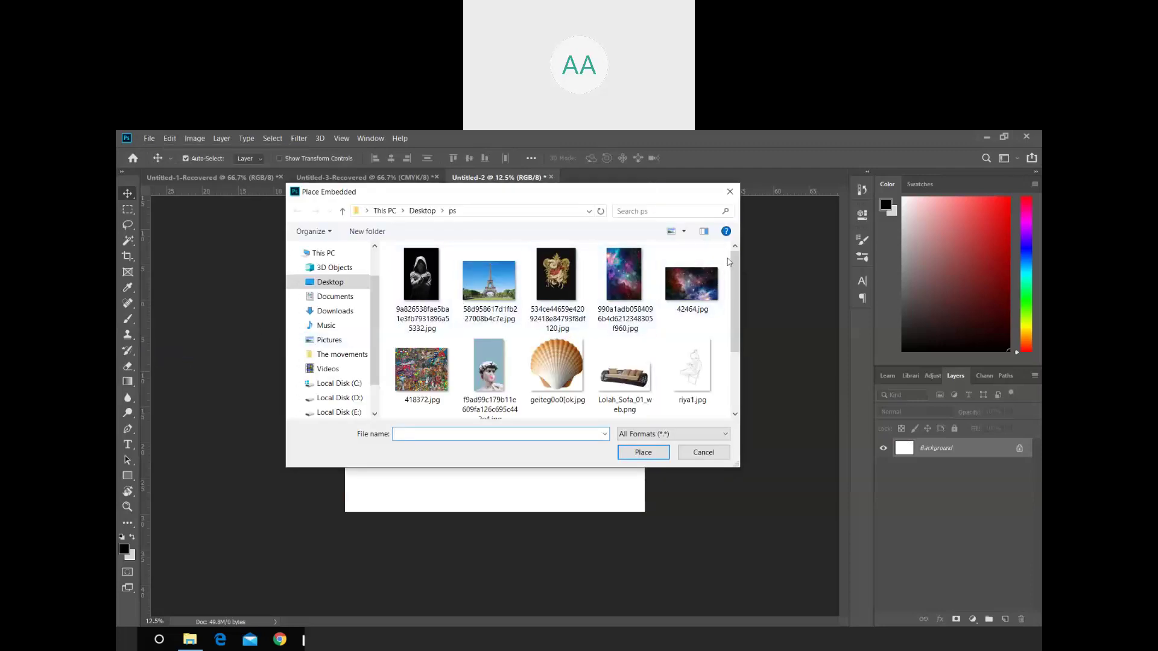
scroll(735, 292, "down", 1)
left_click_drag(734, 296, 734, 293)
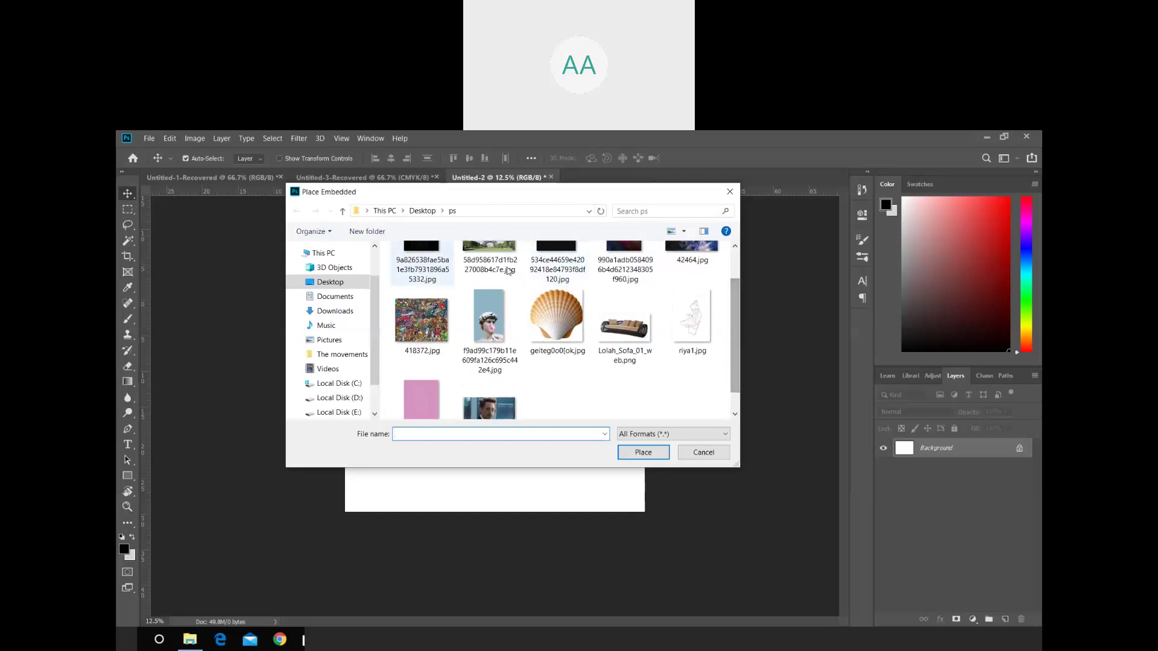
left_click(488, 339)
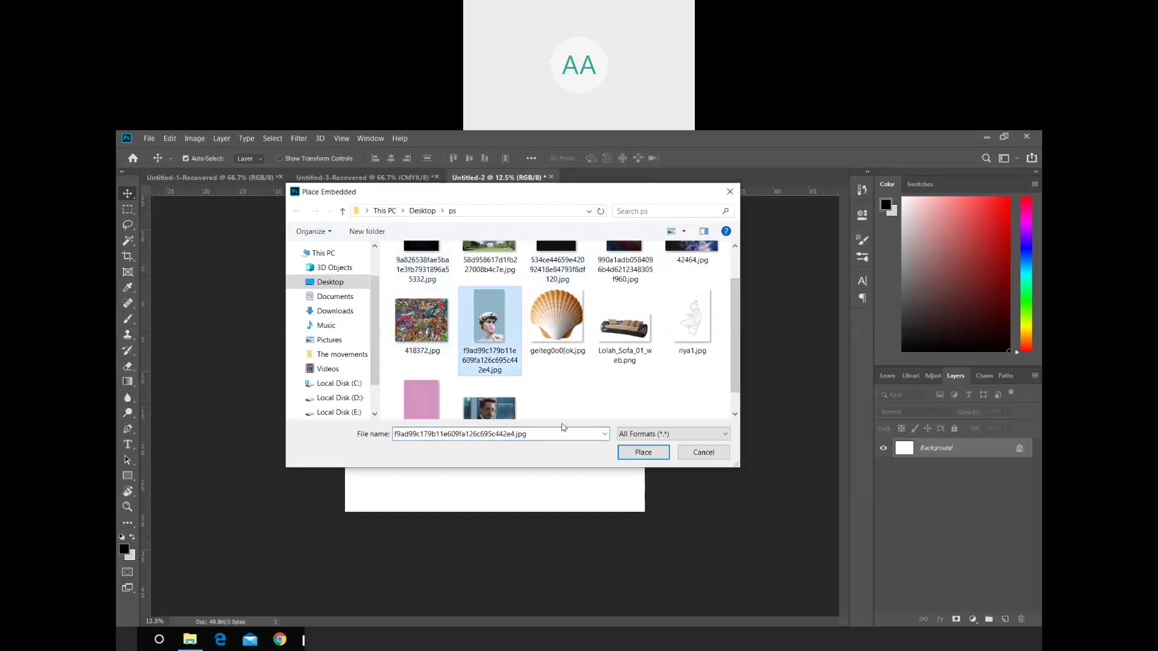
left_click(650, 452)
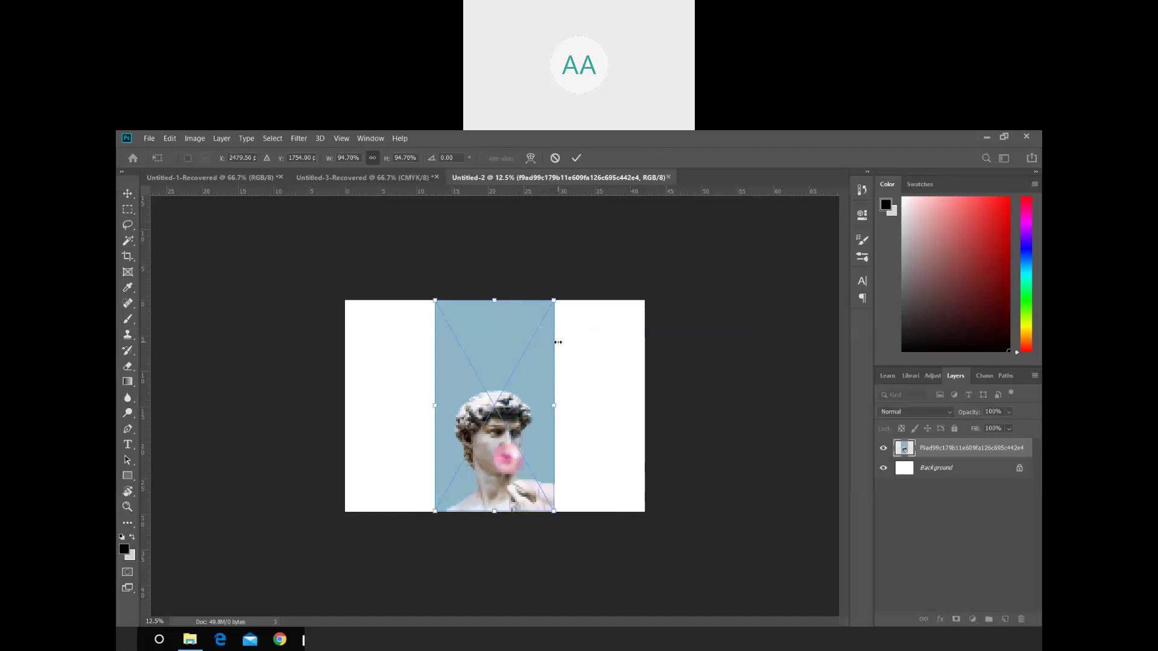
key("Return")
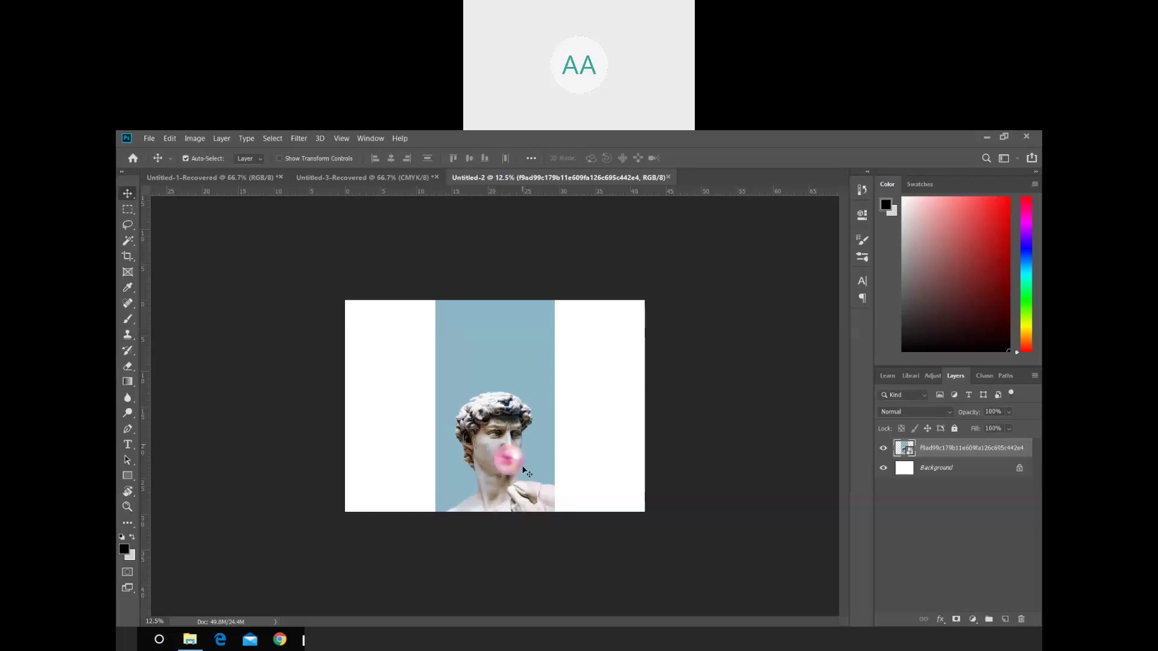
- Try repositioning the placed statue image across the canvas and resizing it with Free Transform
left_click_drag(522, 468, 567, 471)
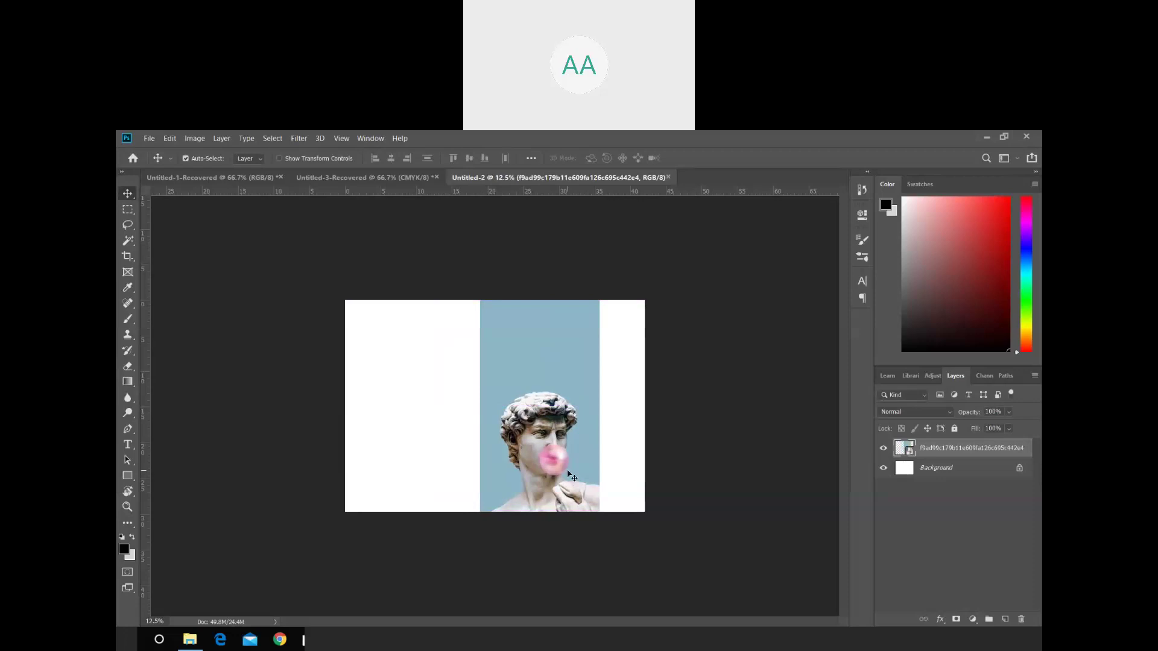
left_click_drag(568, 473, 546, 471)
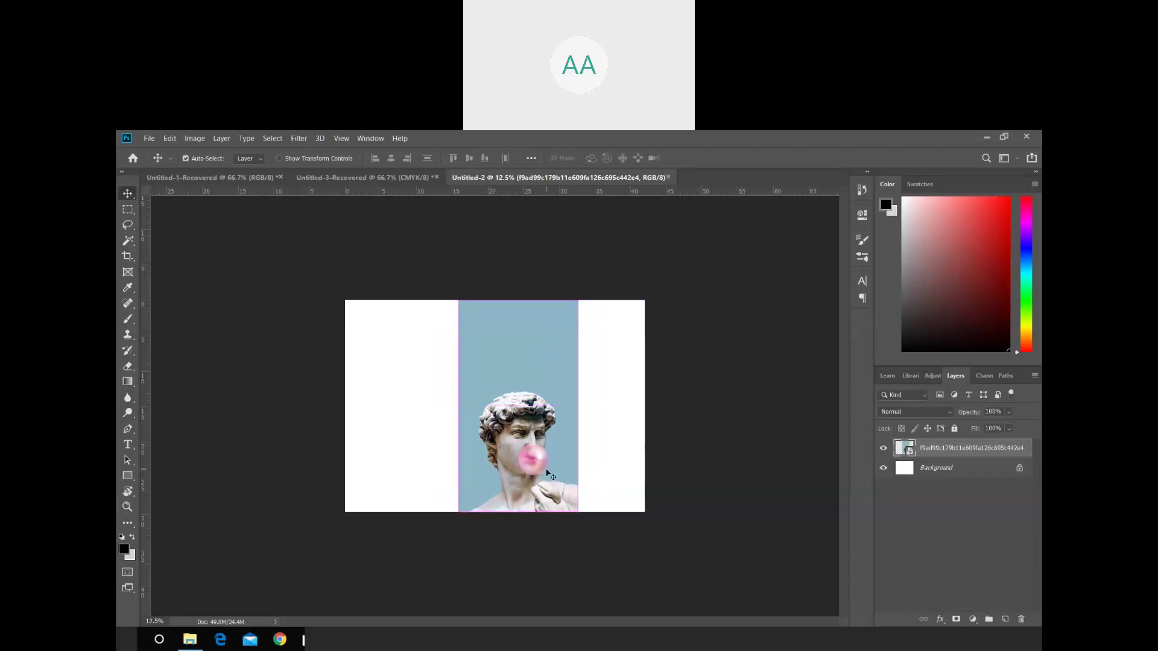
key("ctrl+t")
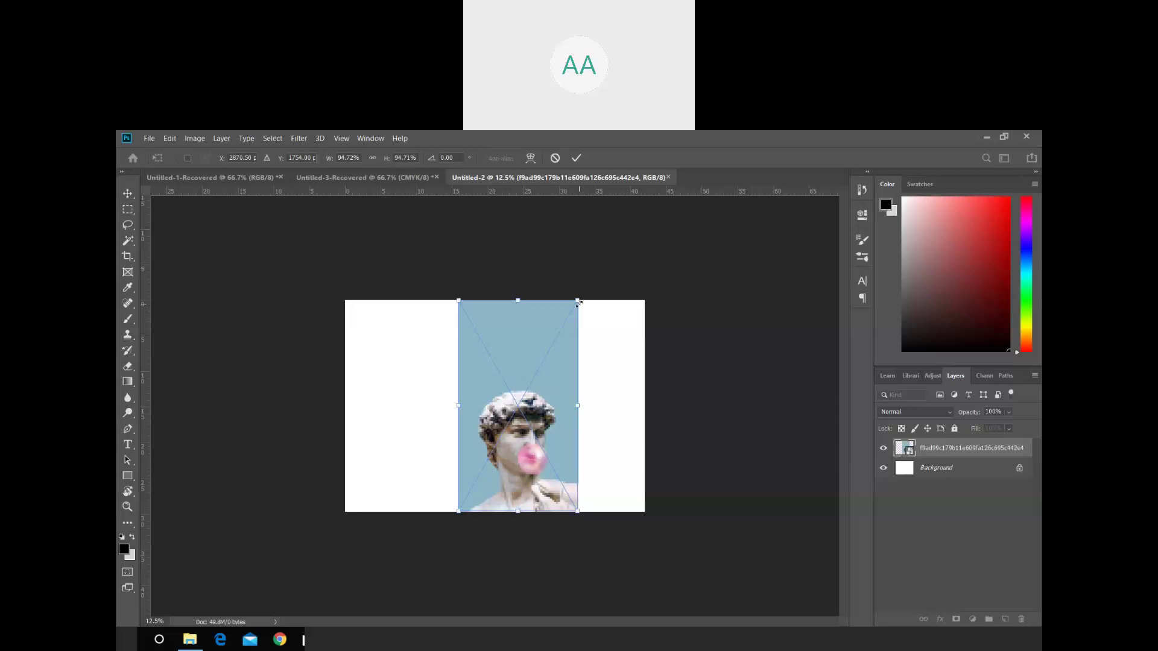
mouse_move(578, 301)
left_mouse_down()
mouse_move(549, 368)
mouse_move(587, 307)
mouse_move(579, 298)
left_mouse_up()
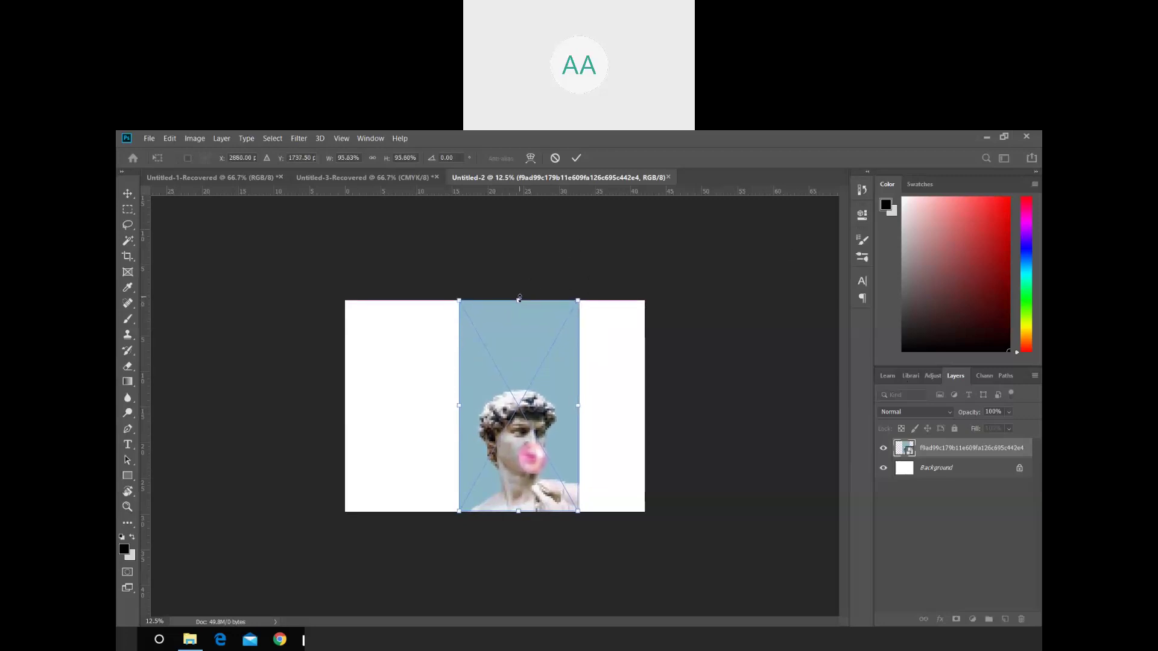
left_click_drag(517, 297, 518, 300)
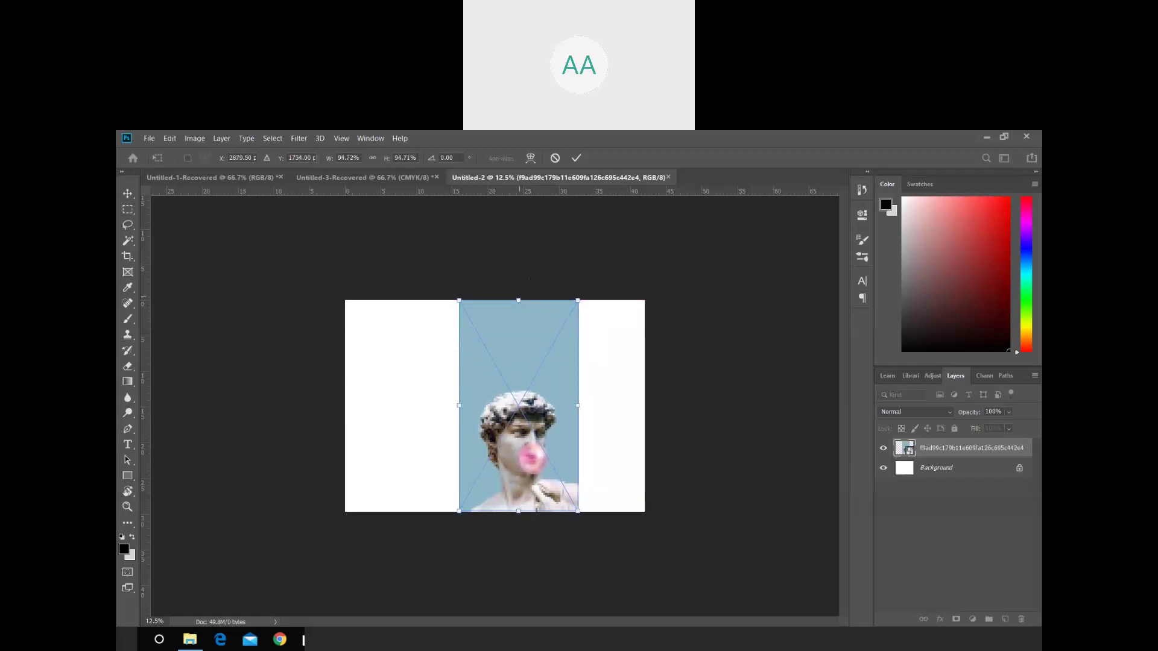
left_click(128, 193)
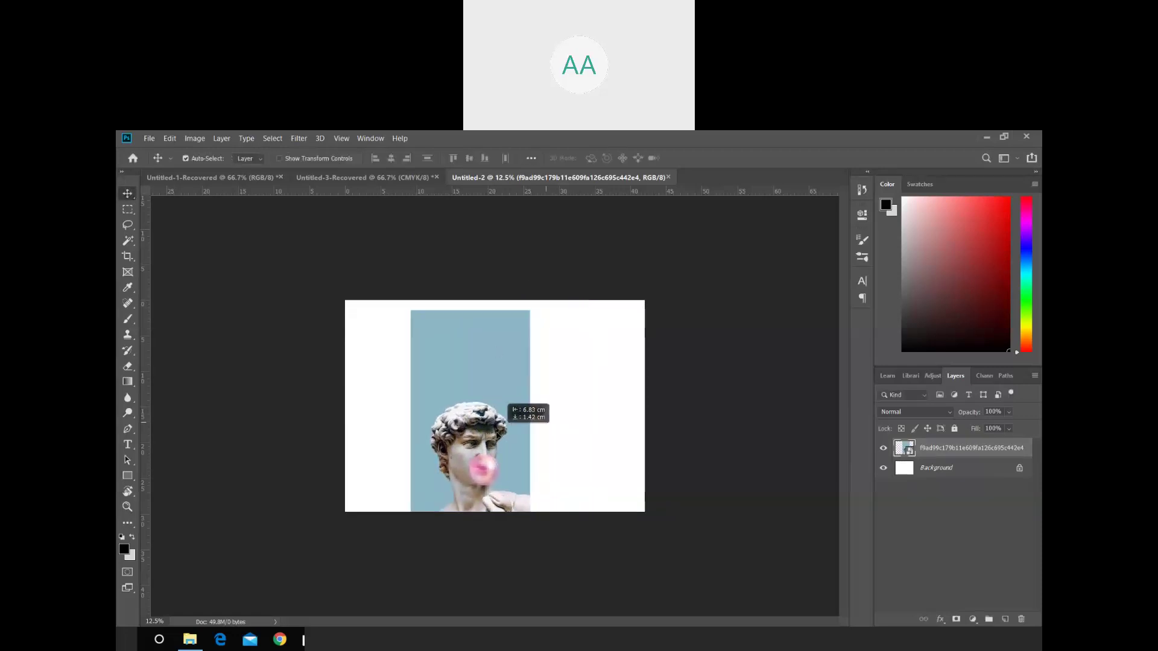
left_click_drag(549, 424, 525, 430)
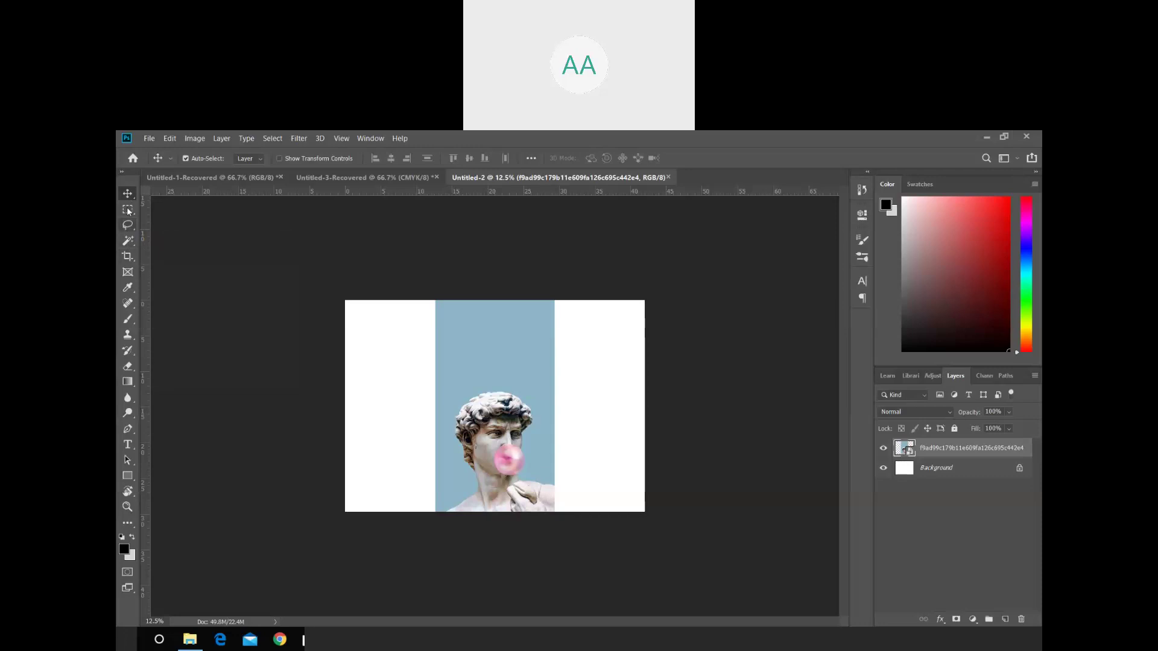
- Select the blue backdrop around the statue with the Magic Wand tool and try to delete it
left_click(127, 240)
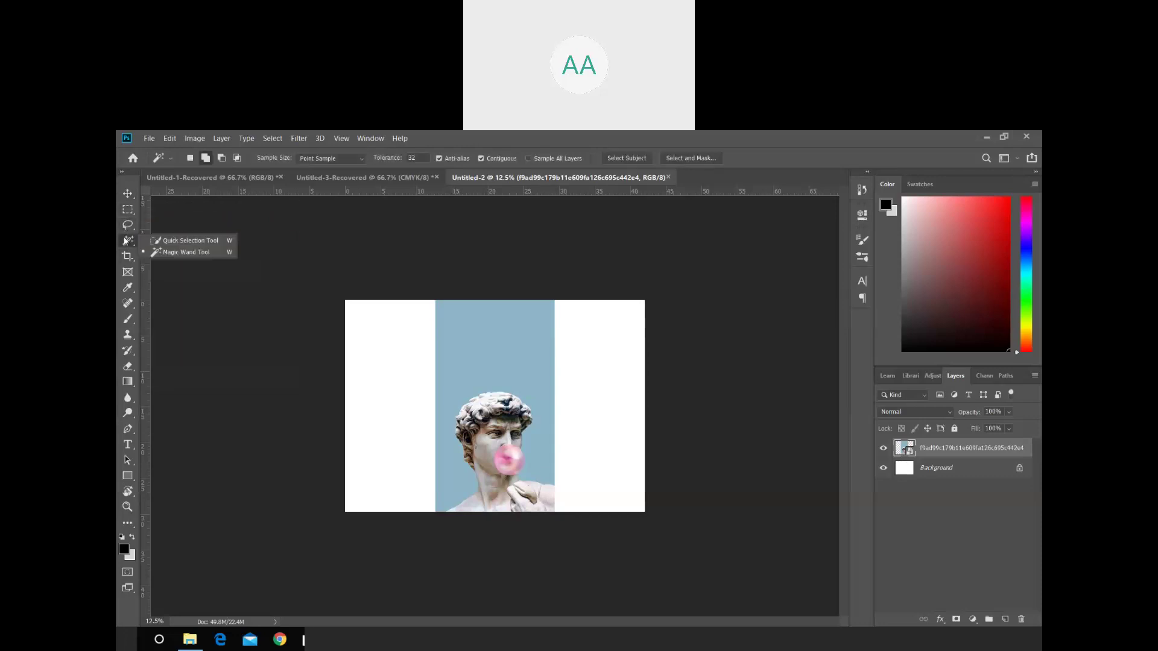
left_click(183, 252)
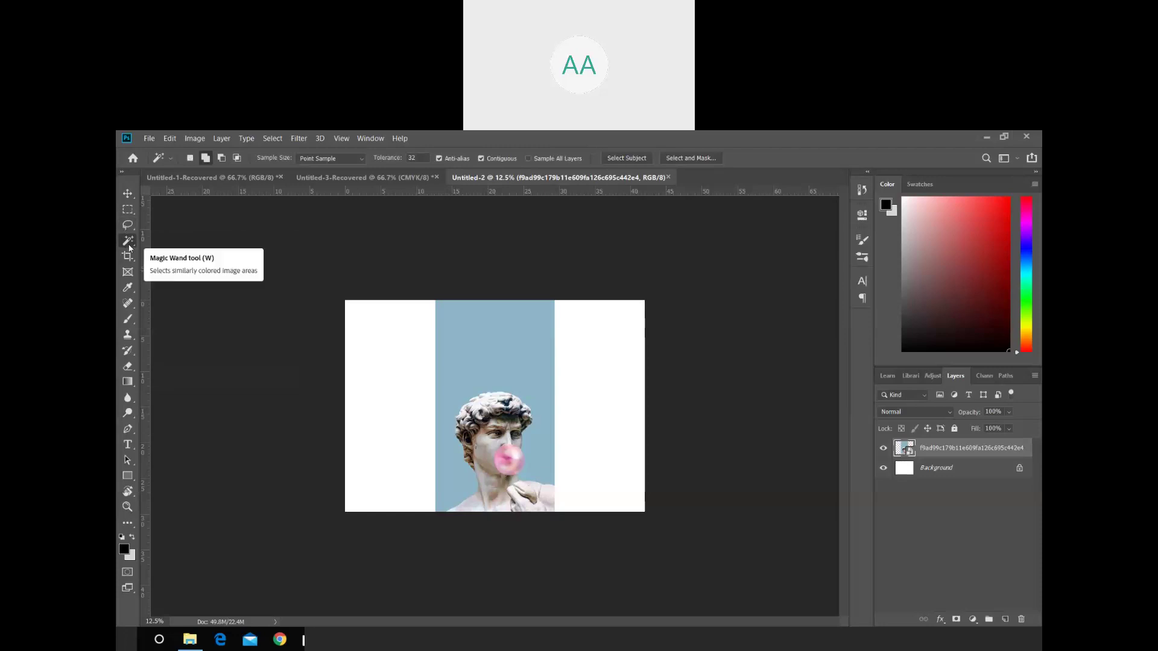
left_click(485, 351)
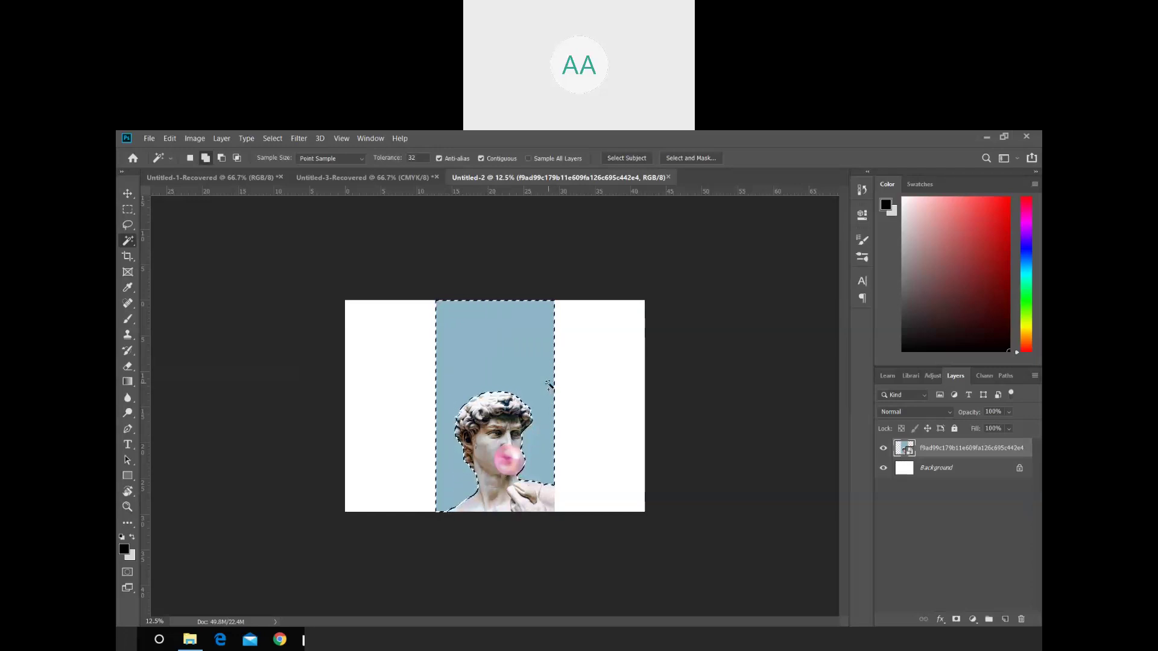
key("Delete")
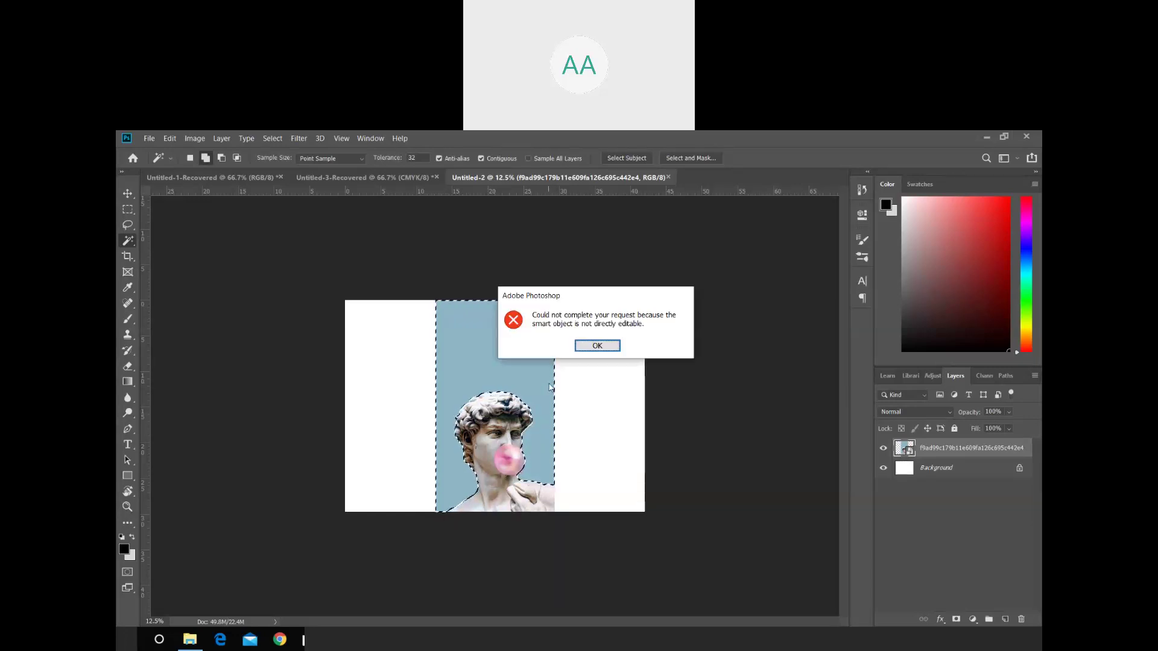
left_click(586, 350)
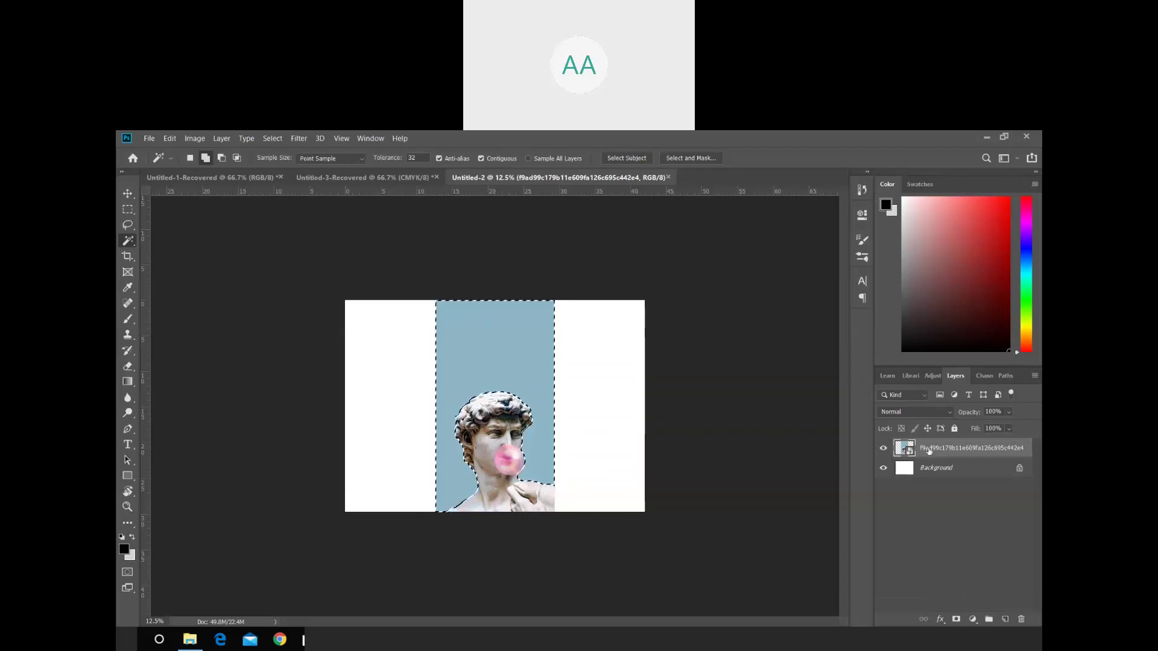
- Rasterize the statue layer and delete its selected blue backdrop, clearing the selection
right_click(928, 448)
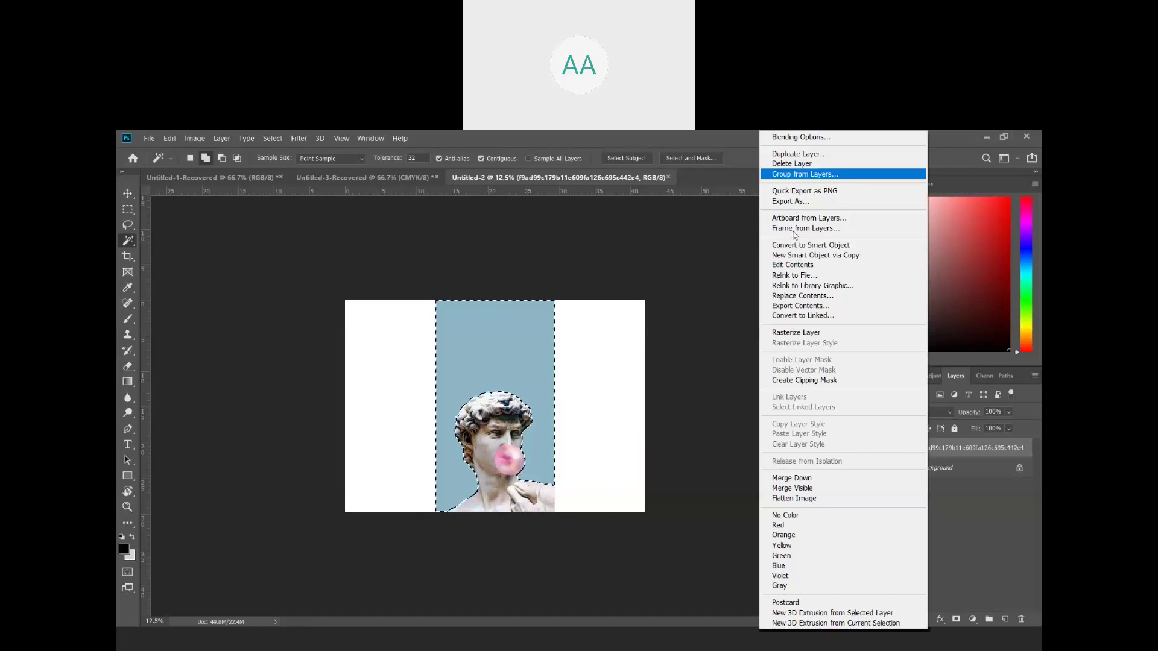
left_click(795, 333)
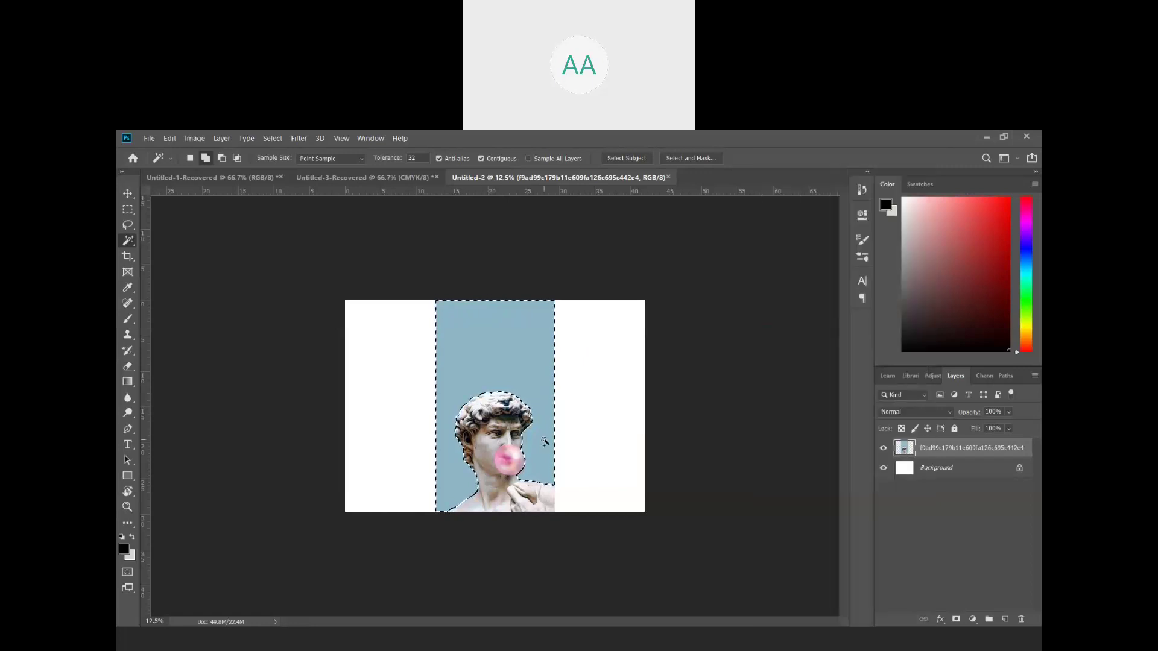
key("Delete")
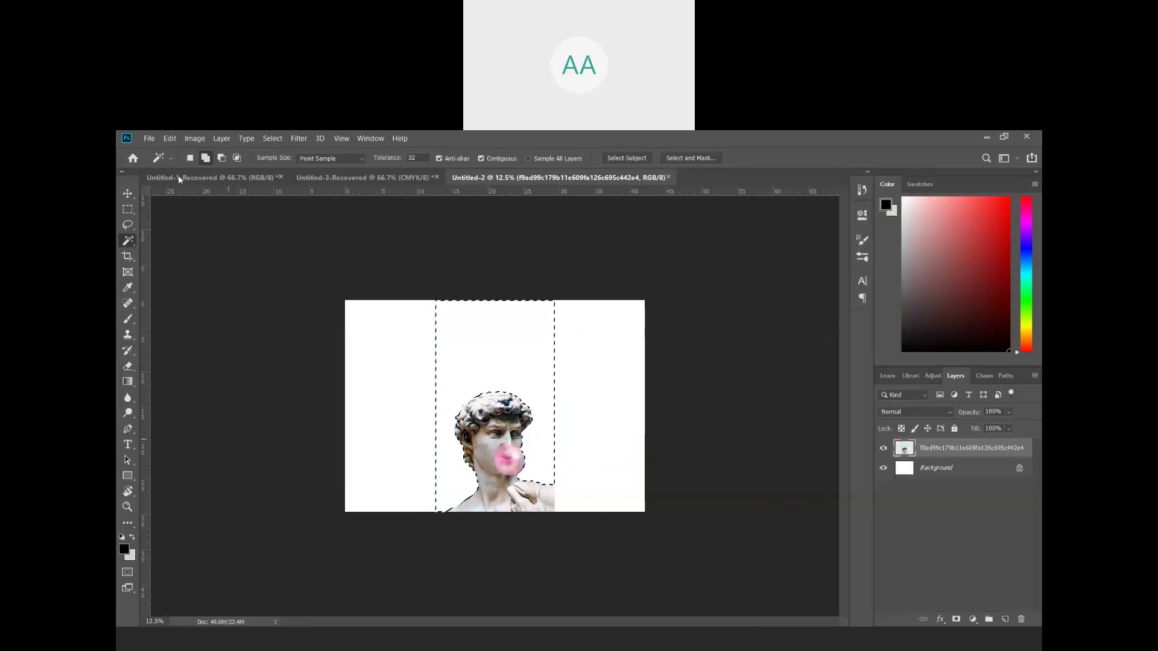
key("m")
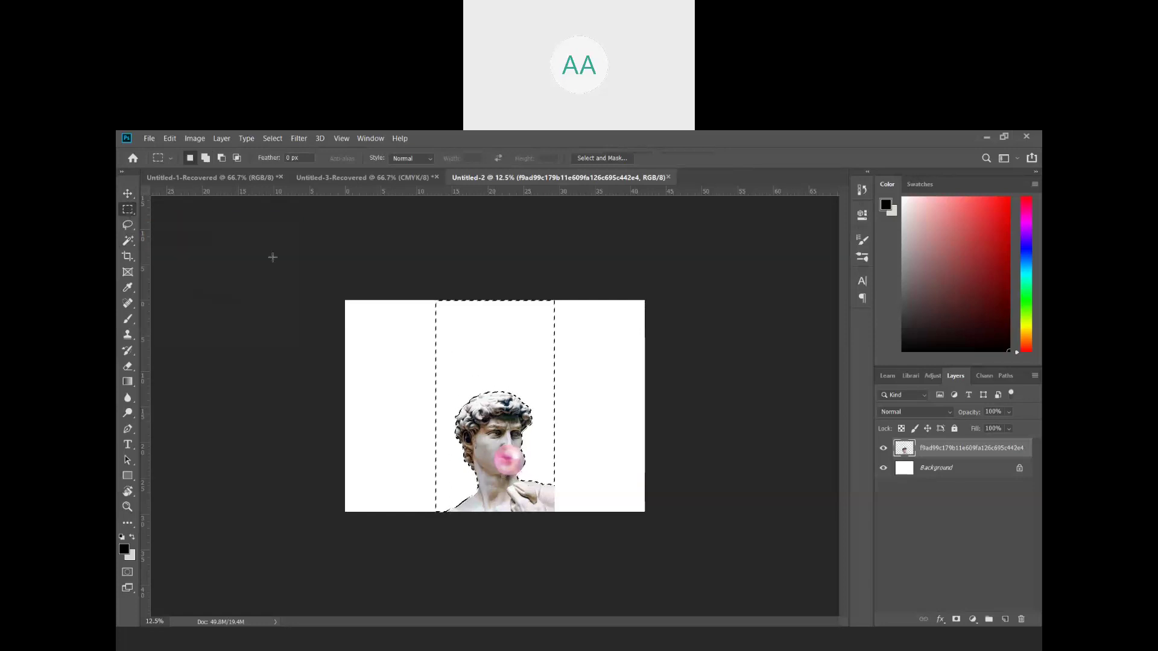
right_click(487, 362)
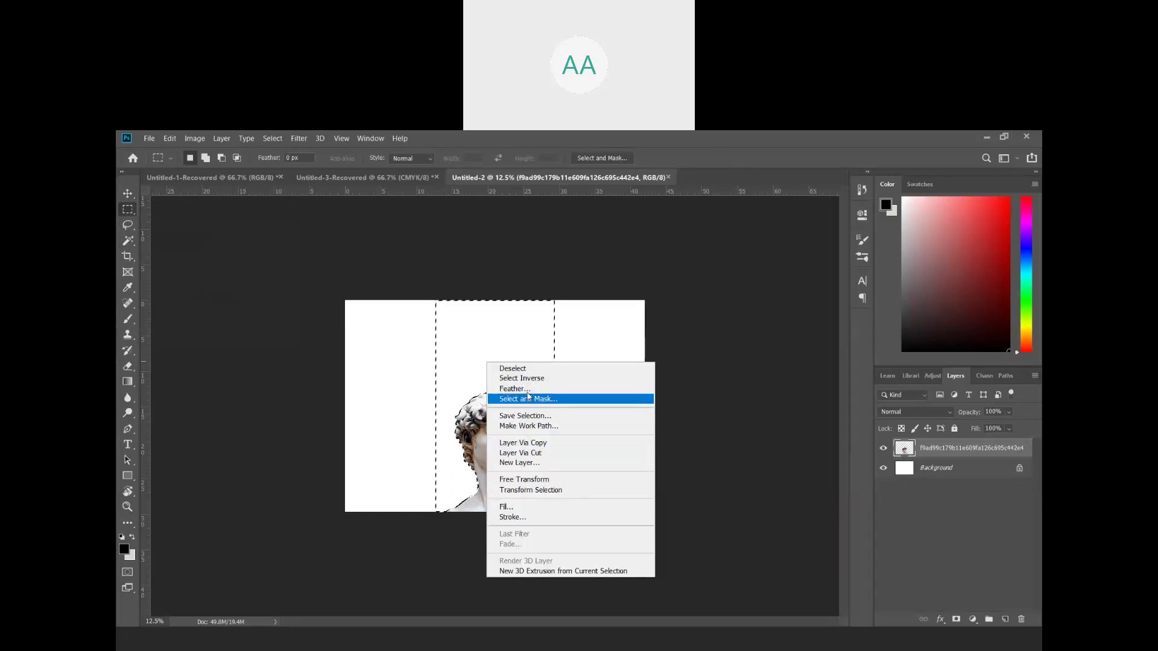
left_click(512, 368)
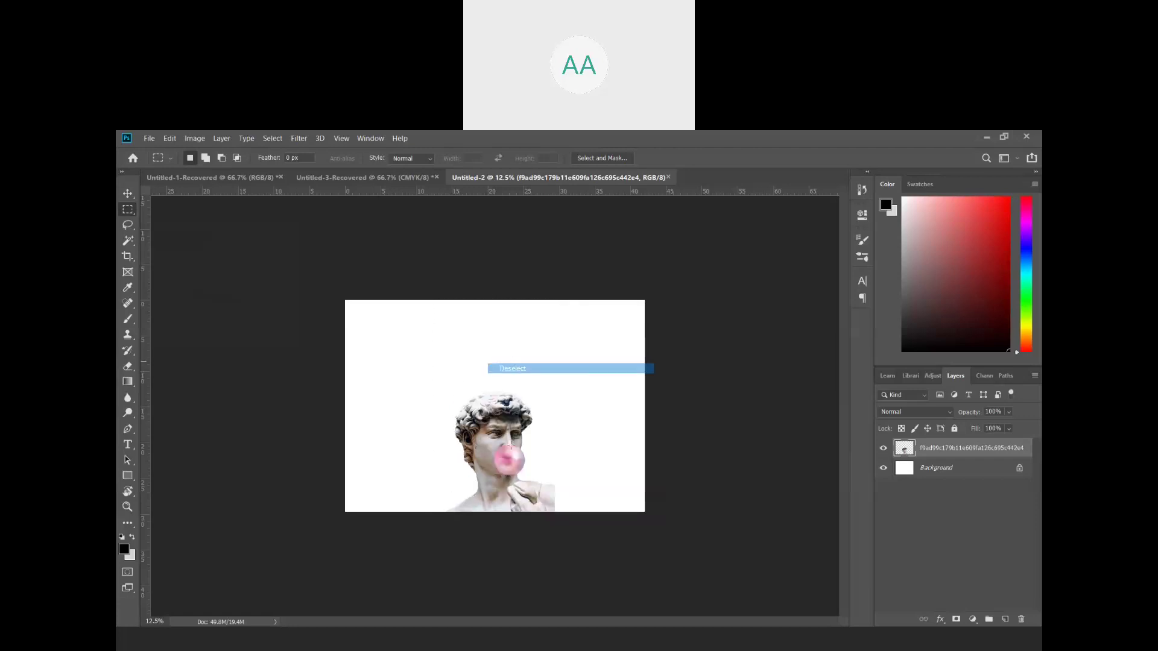
- Move the cut-out statue to the canvas's lower-right corner and scale it to about 123% with Free Transform
left_click(127, 193)
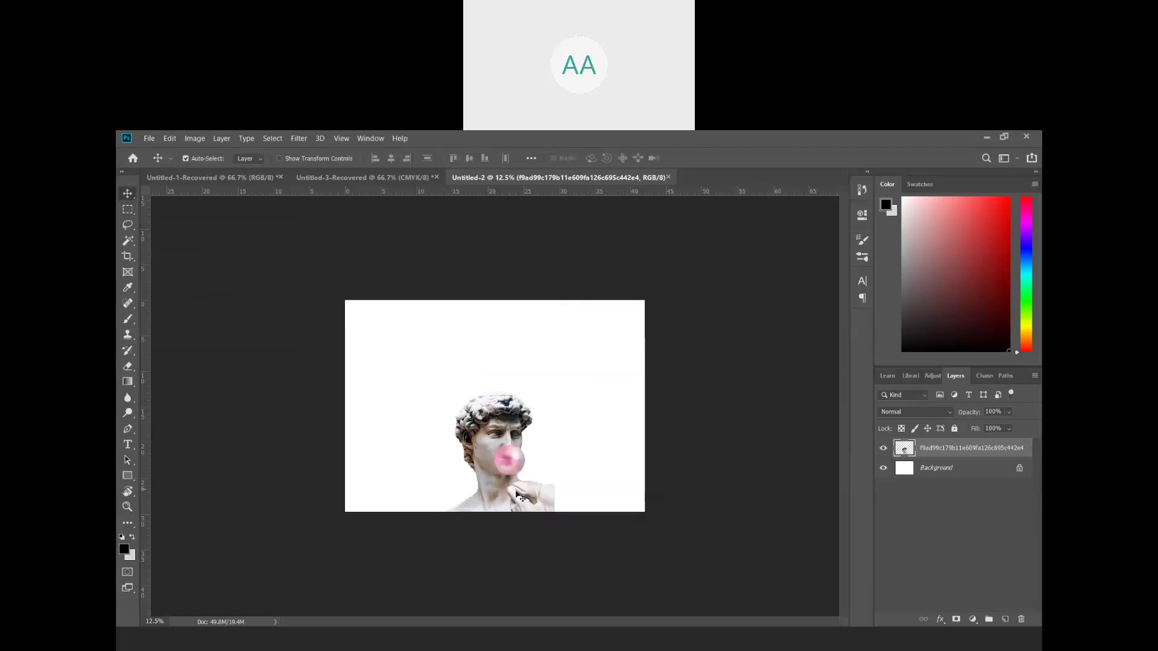
left_click_drag(549, 498, 604, 492)
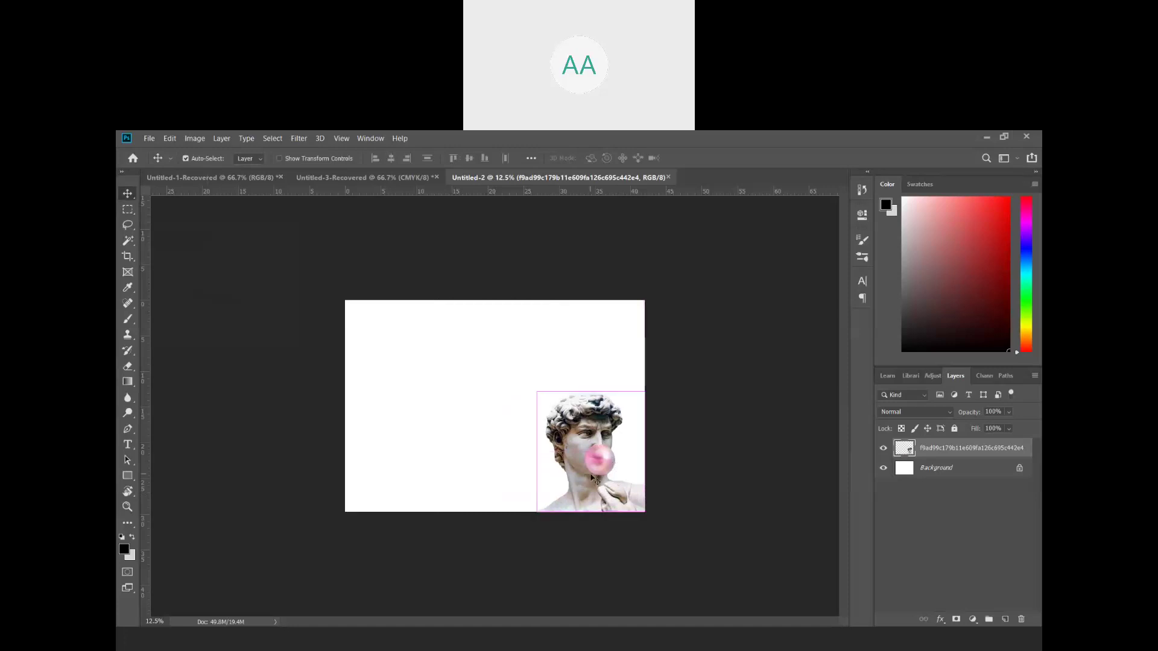
key("ctrl+t")
left_click_drag(592, 392, 595, 362)
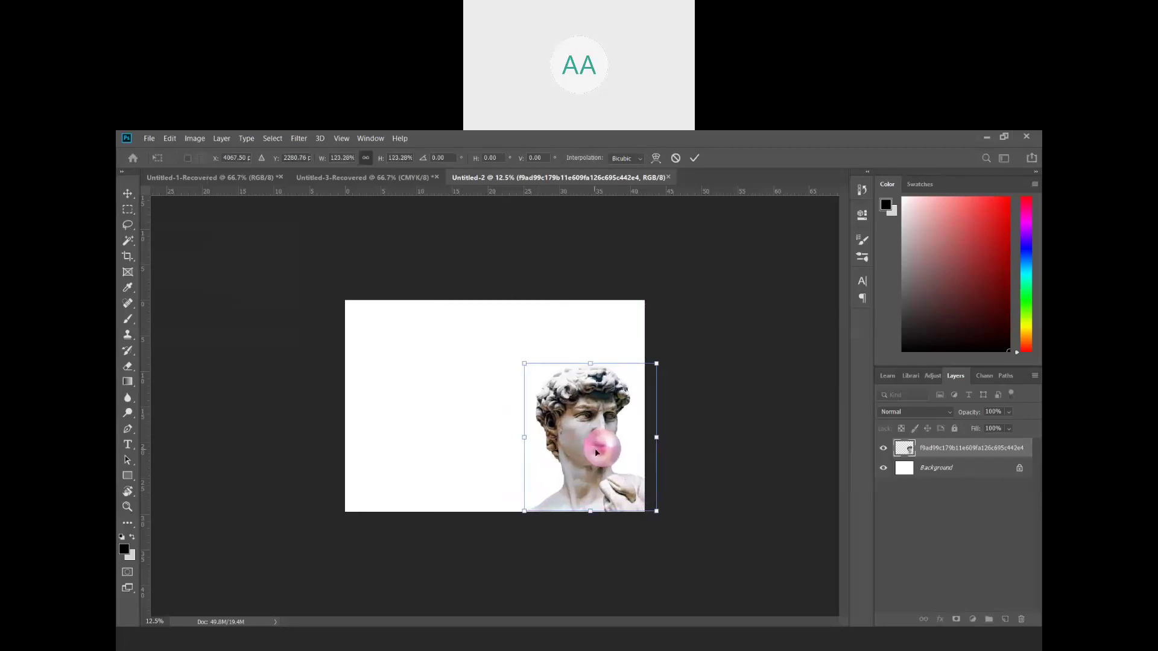
left_click_drag(596, 452, 583, 452)
key("Return")
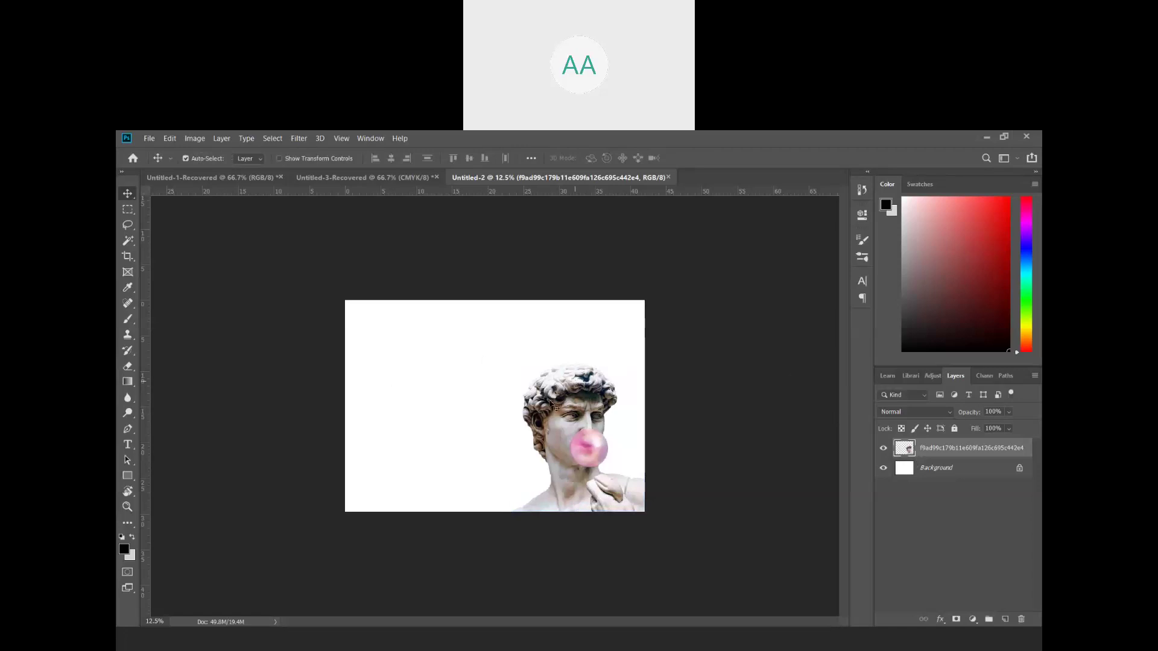
- Place 418372.jpg as an embedded image enlarged to cover the whole canvas, and move the statue layer above it
left_click(148, 137)
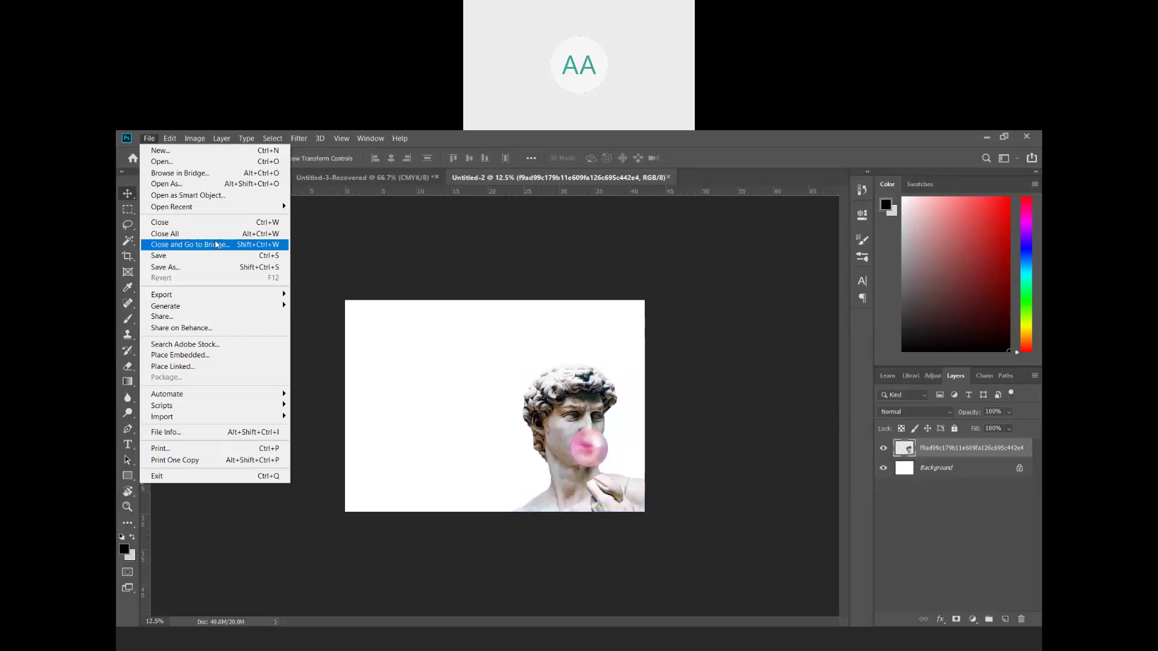
left_click(181, 357)
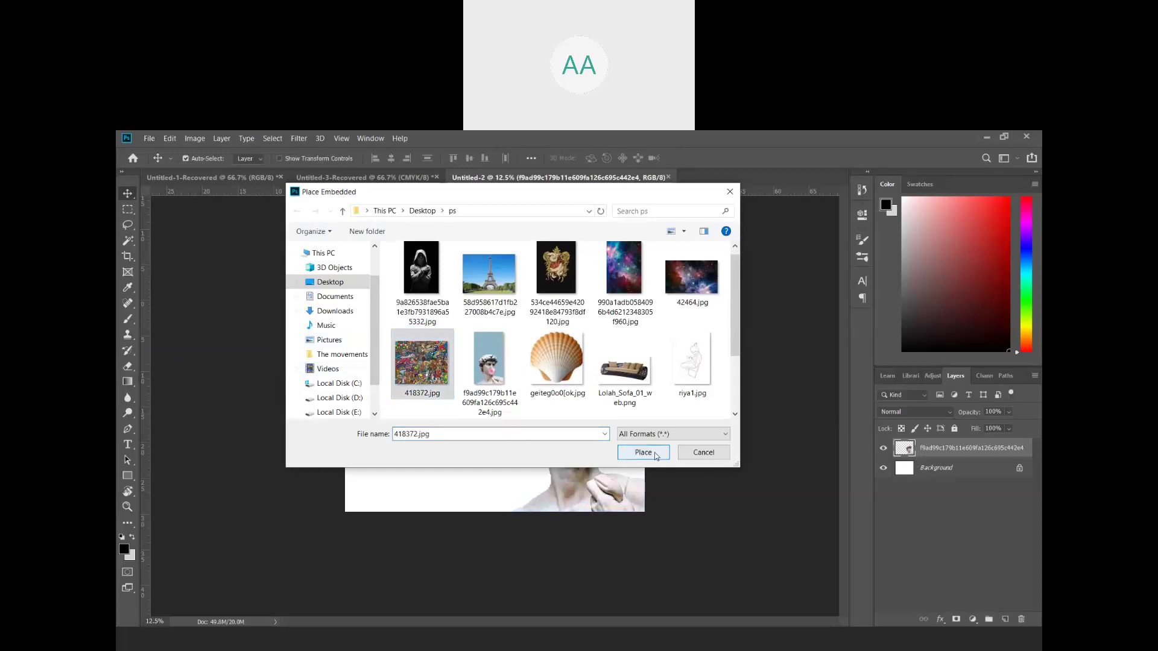
left_click(643, 453)
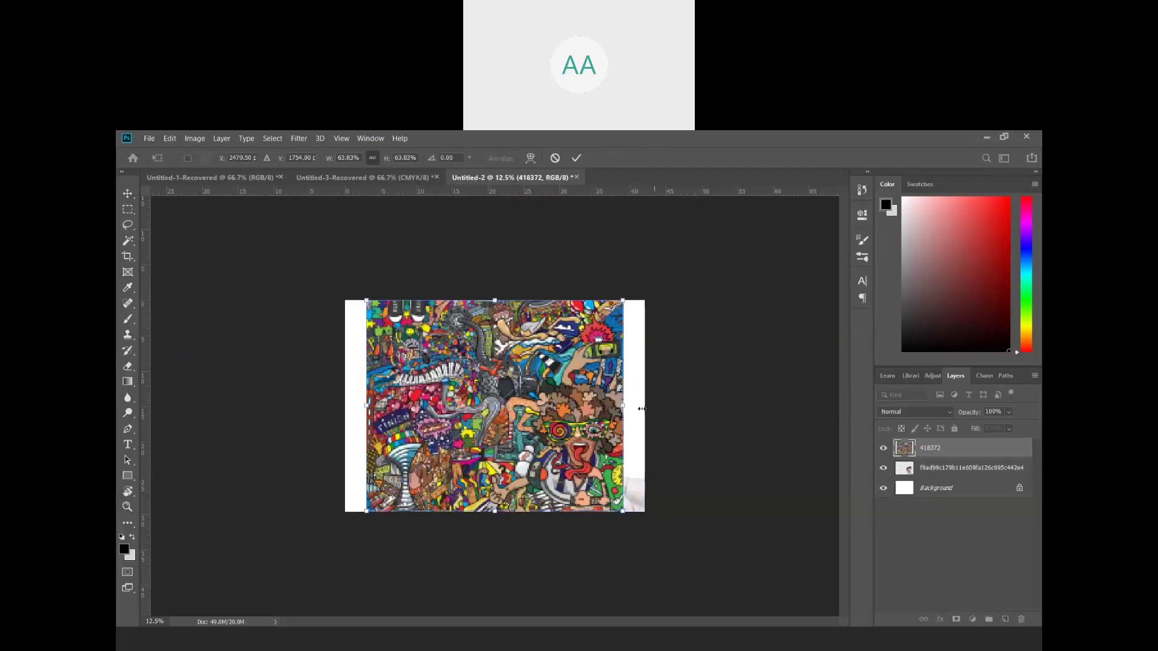
left_click_drag(624, 410, 684, 418)
left_click_drag(538, 429, 517, 425)
key("Return")
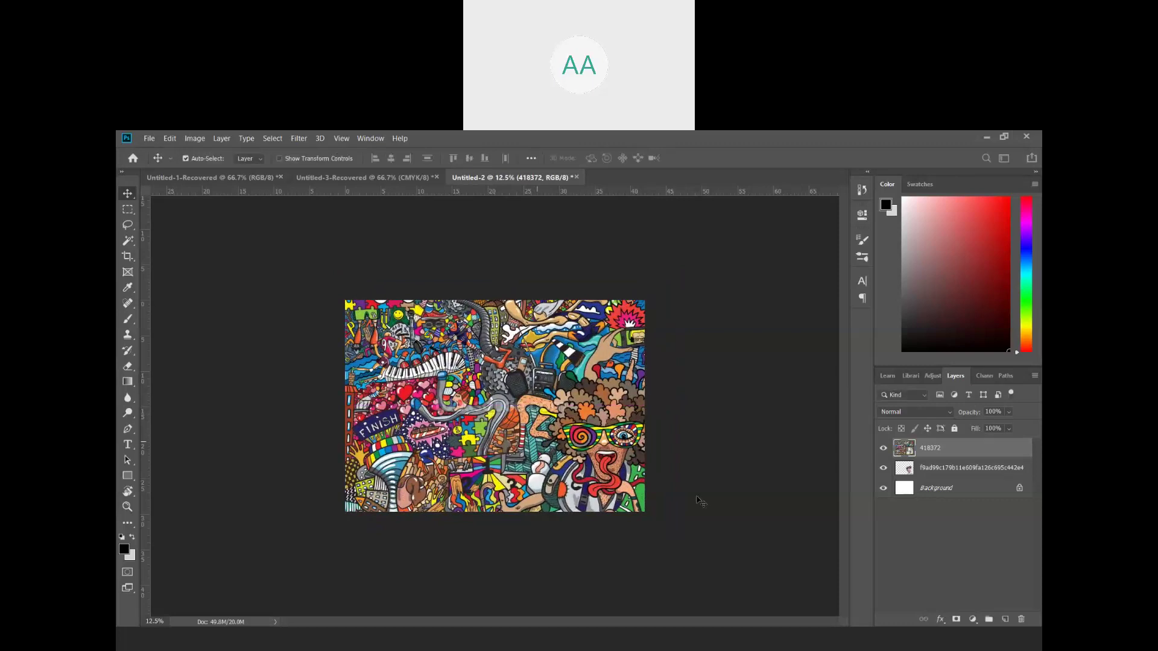
left_click(952, 471)
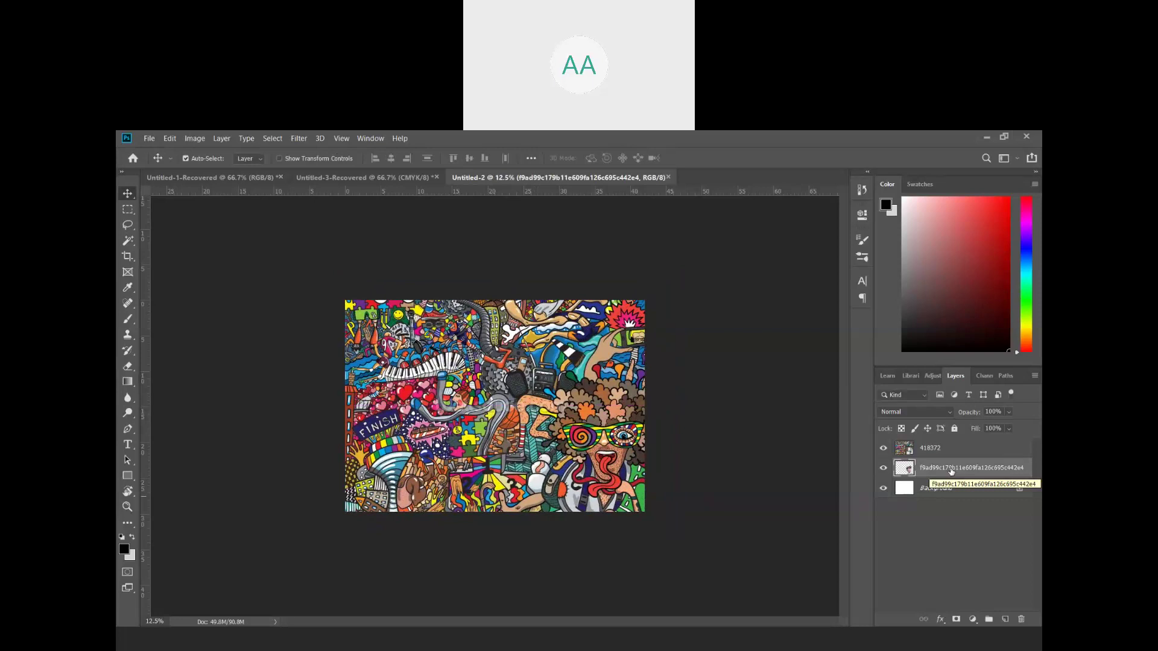
left_click_drag(951, 471, 948, 446)
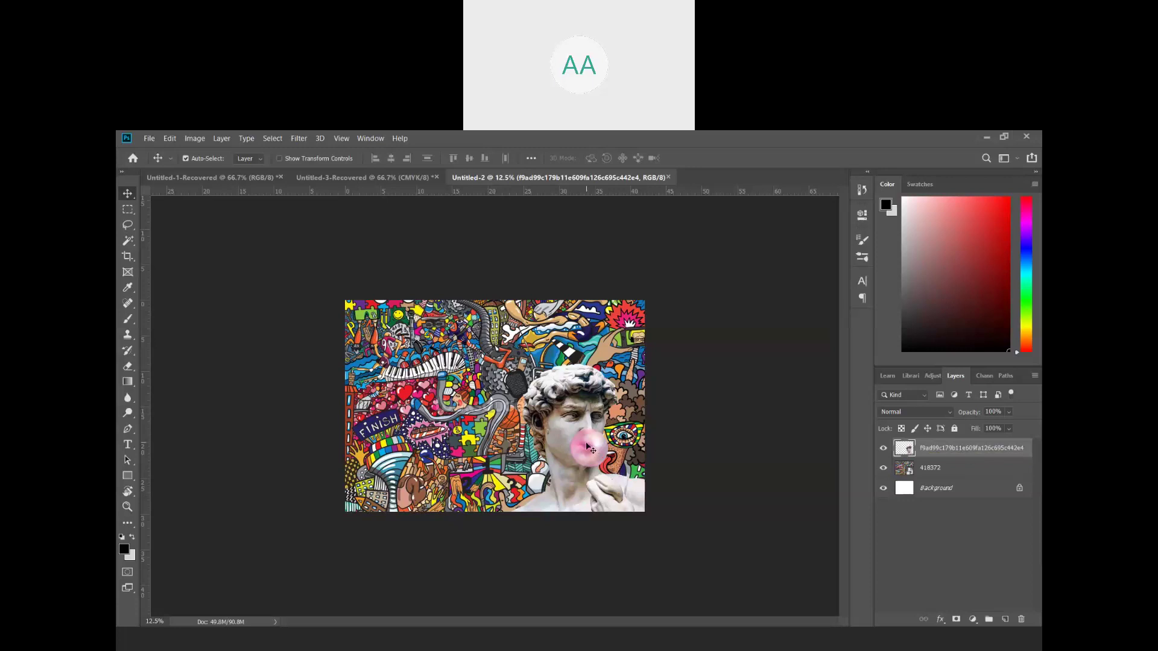
- Undo all edits on the statue composition back to the blank white canvas
key("ctrl+z")
key("ctrl+z")
key("ctrl+z")
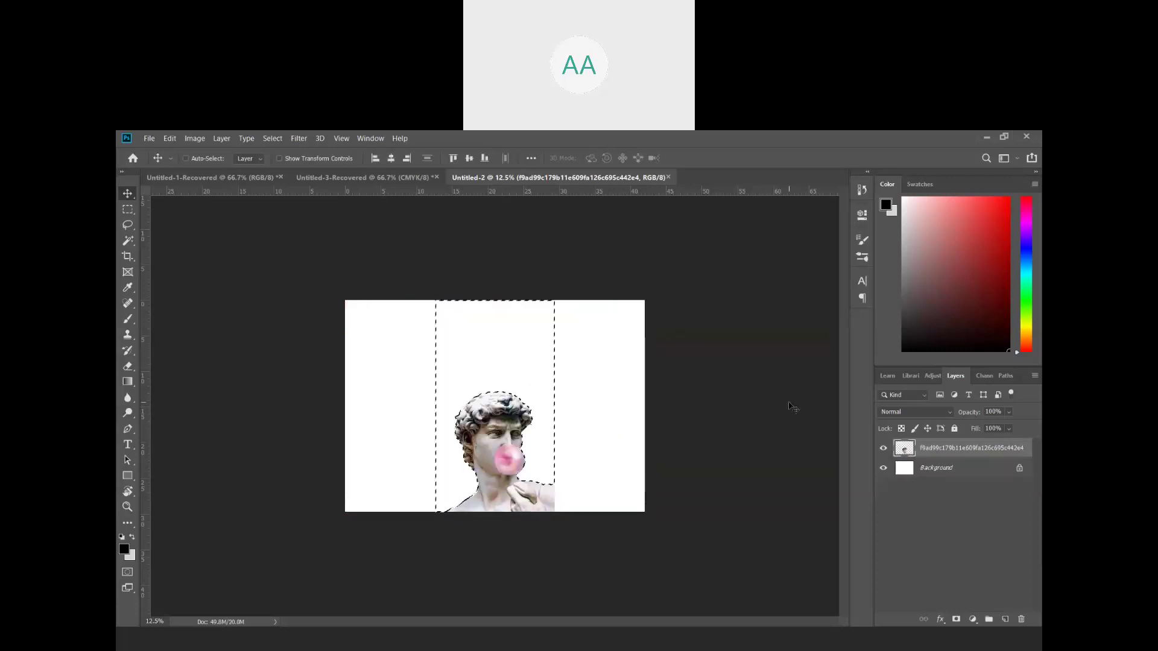
key("ctrl+z")
key("ctrl+z")
key("ctrl+z")
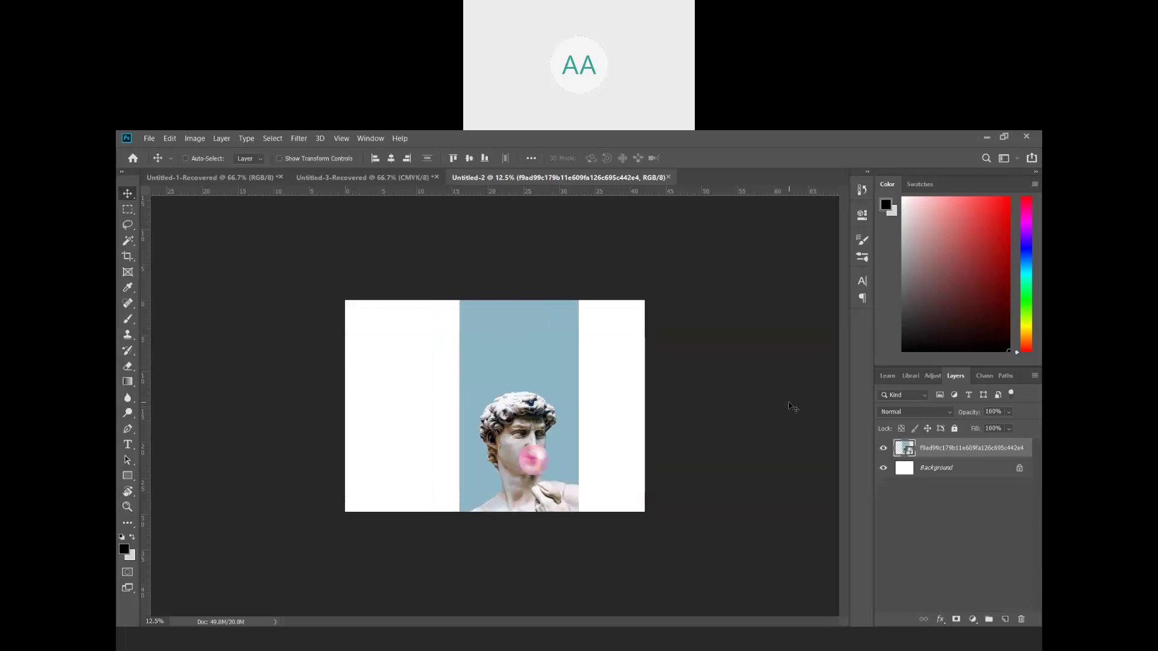
key("ctrl+z")
key("ctrl+z")
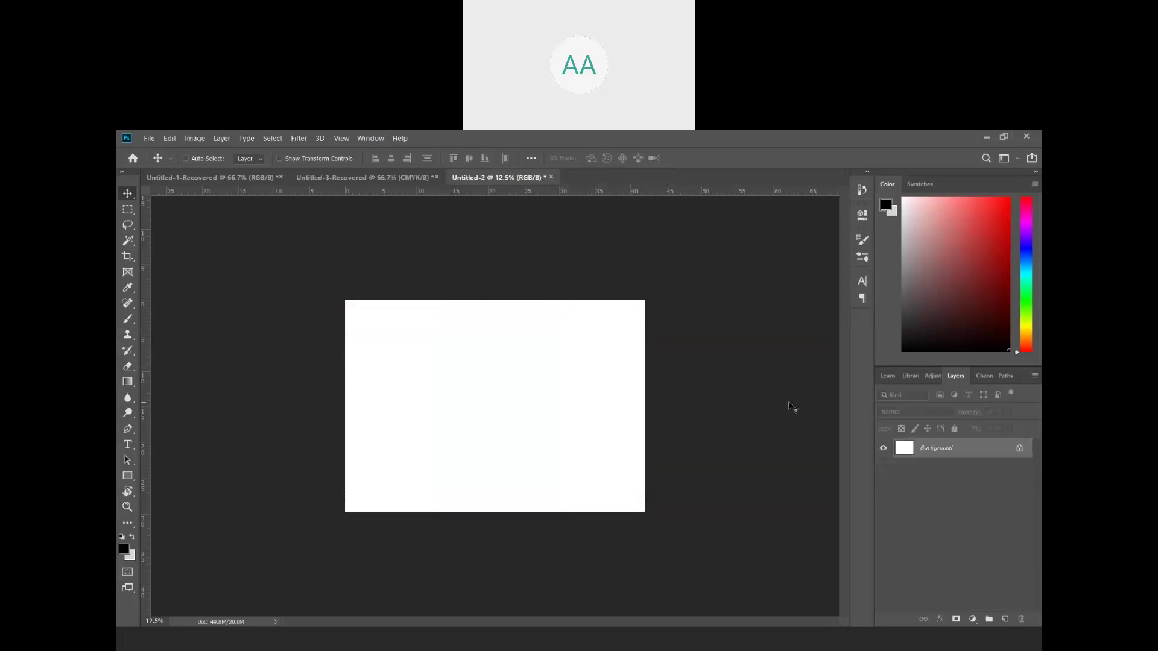
left_click(186, 158)
left_click(151, 140)
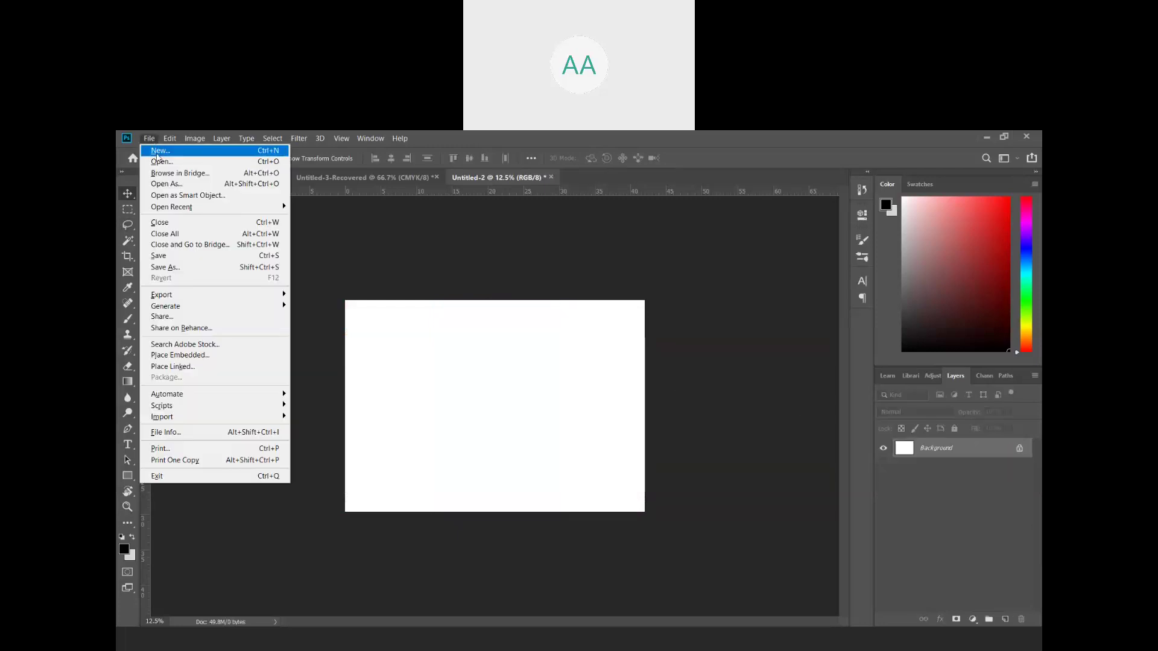
left_click(162, 154)
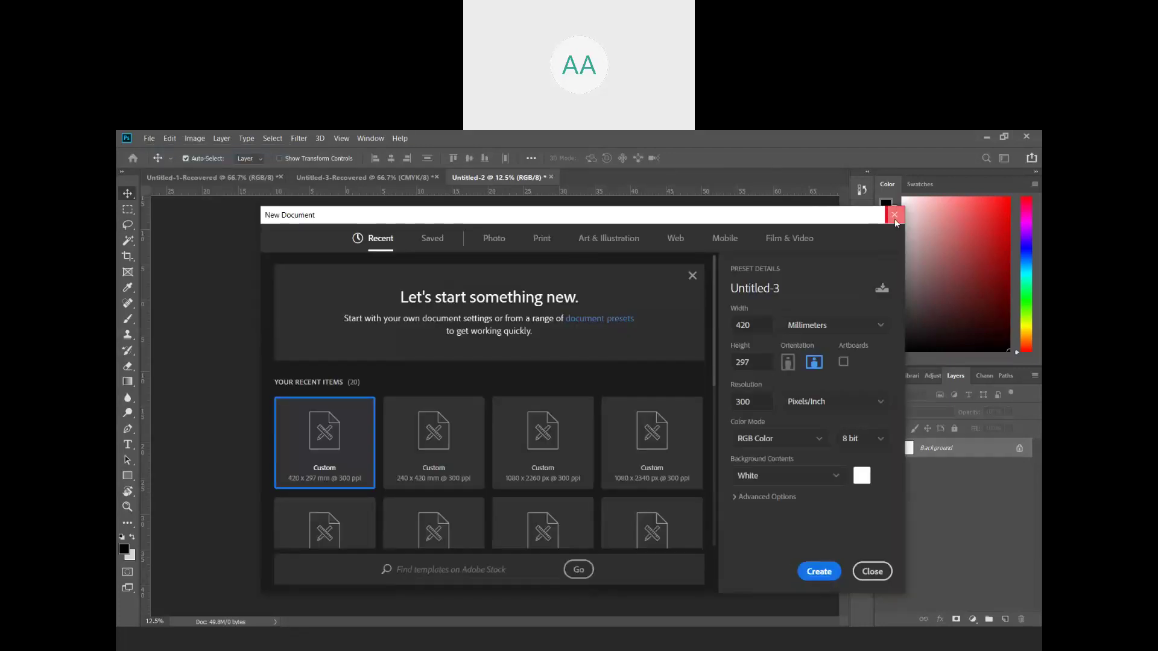
left_click(895, 216)
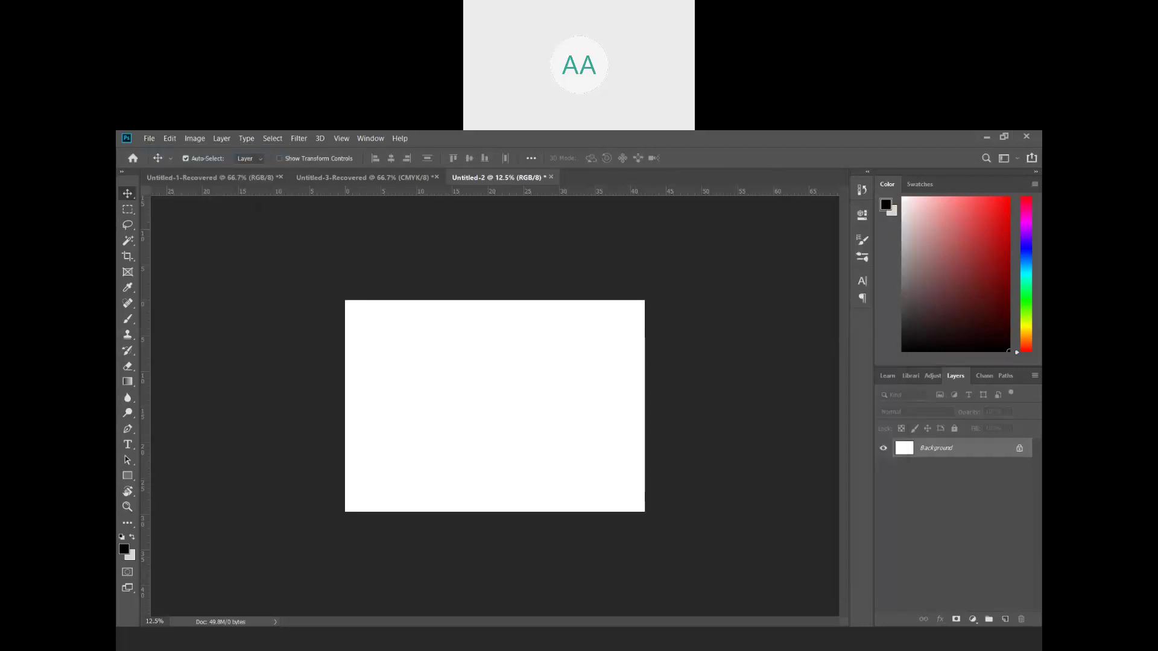
- Place the embedded Eiffel Tower image 58d958617d1fb227008b4c7e.jpg, scaled to about 105% to fill the canvas height and aligned with the canvas's left edge
left_click(148, 138)
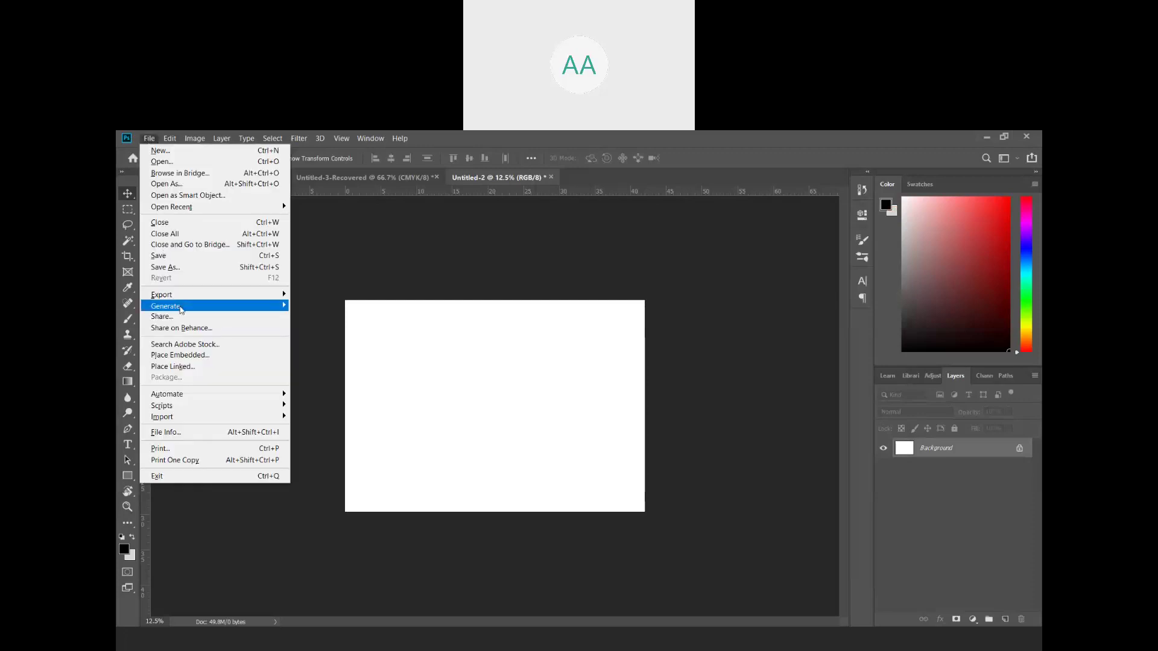
left_click(394, 396)
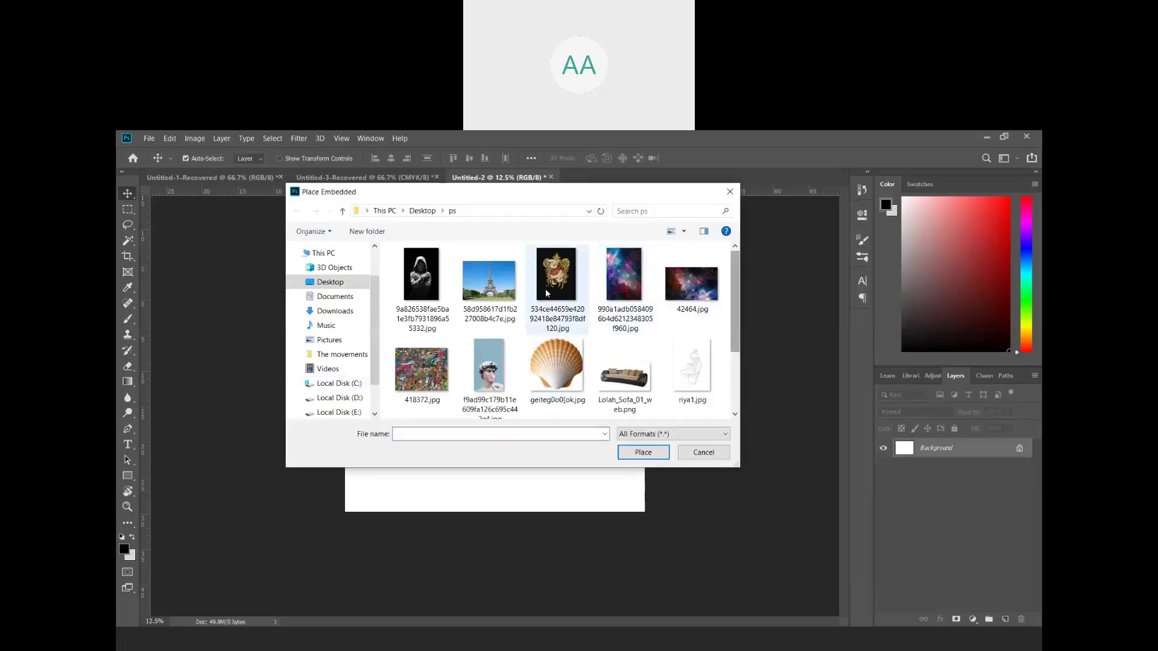
left_click(489, 279)
left_click(664, 456)
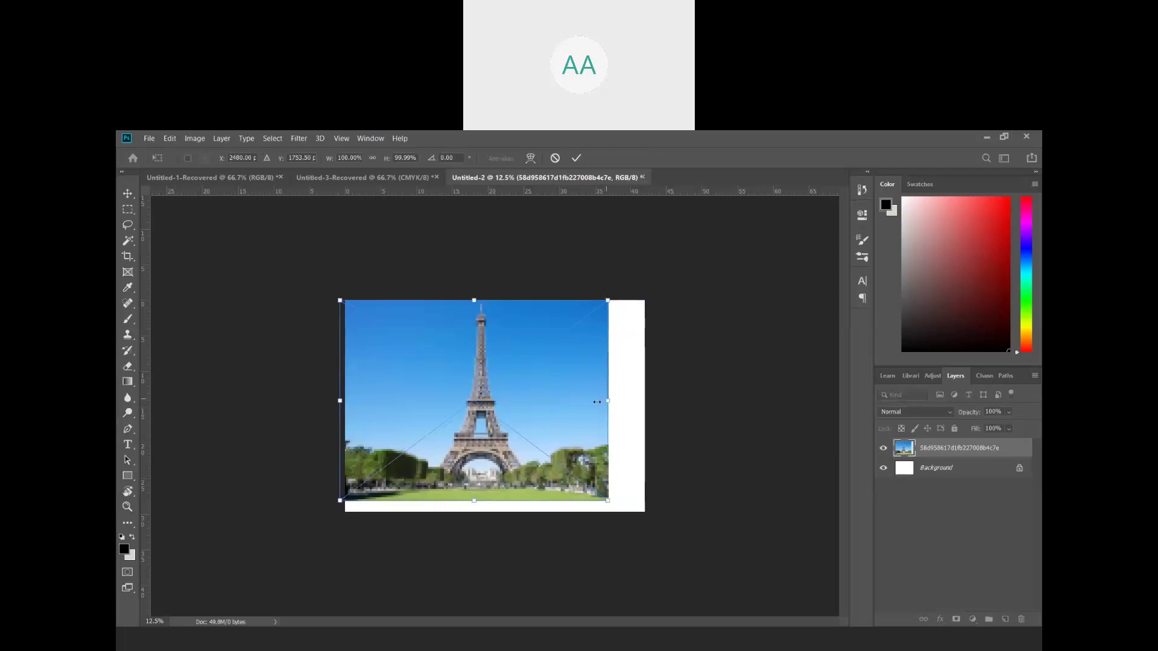
left_click_drag(598, 410, 602, 406)
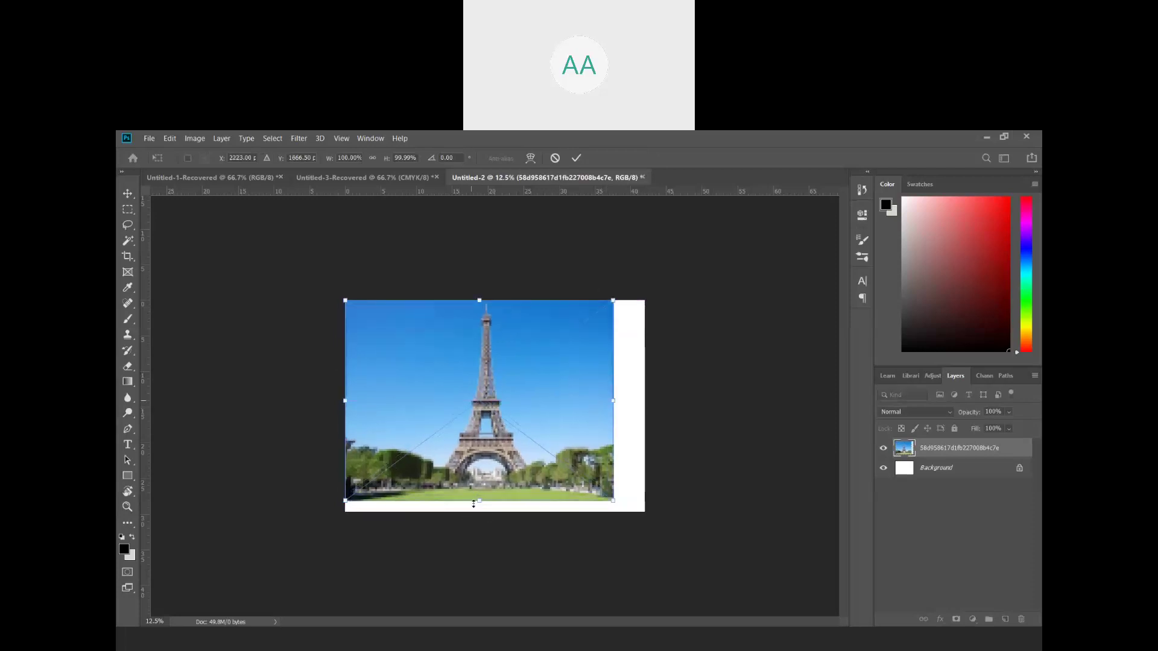
left_click_drag(473, 504, 474, 515)
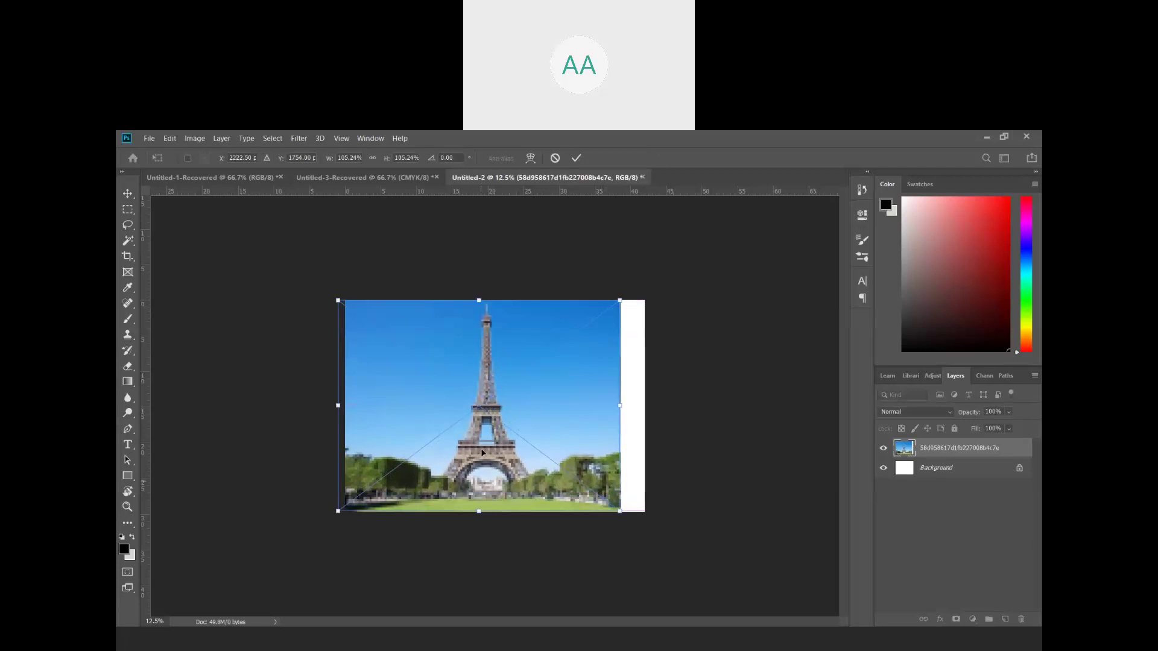
left_click_drag(481, 454, 489, 454)
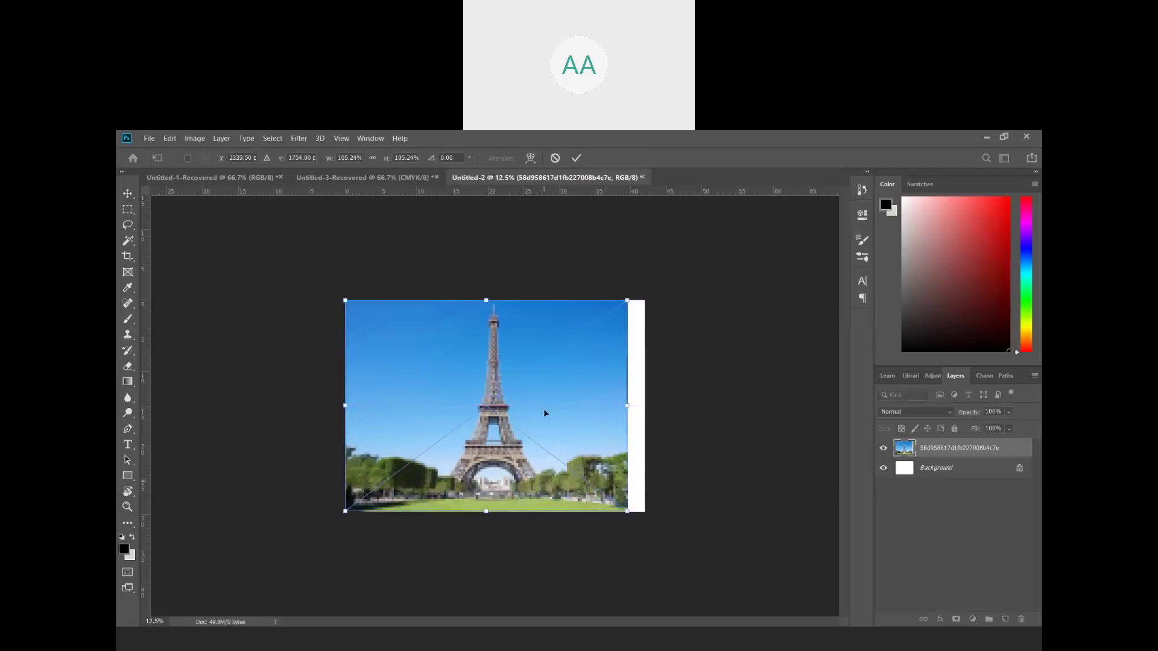
- Crop the canvas to remove the white strip beside the Eiffel Tower image
left_click(128, 256)
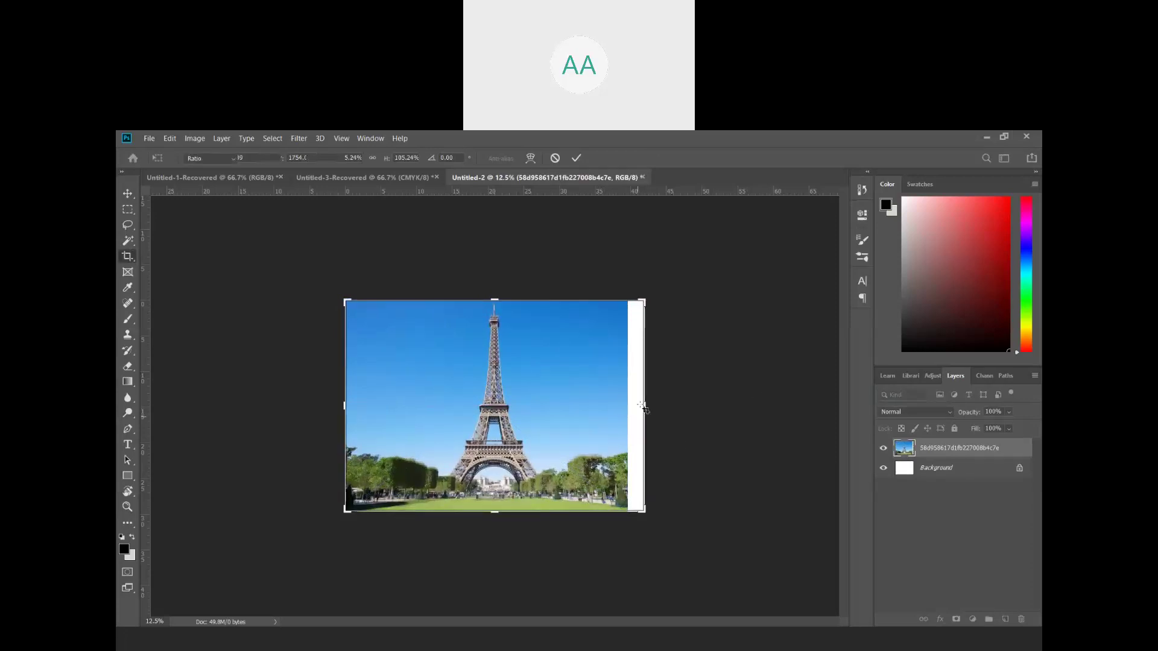
left_click_drag(644, 406, 635, 391)
key("Return")
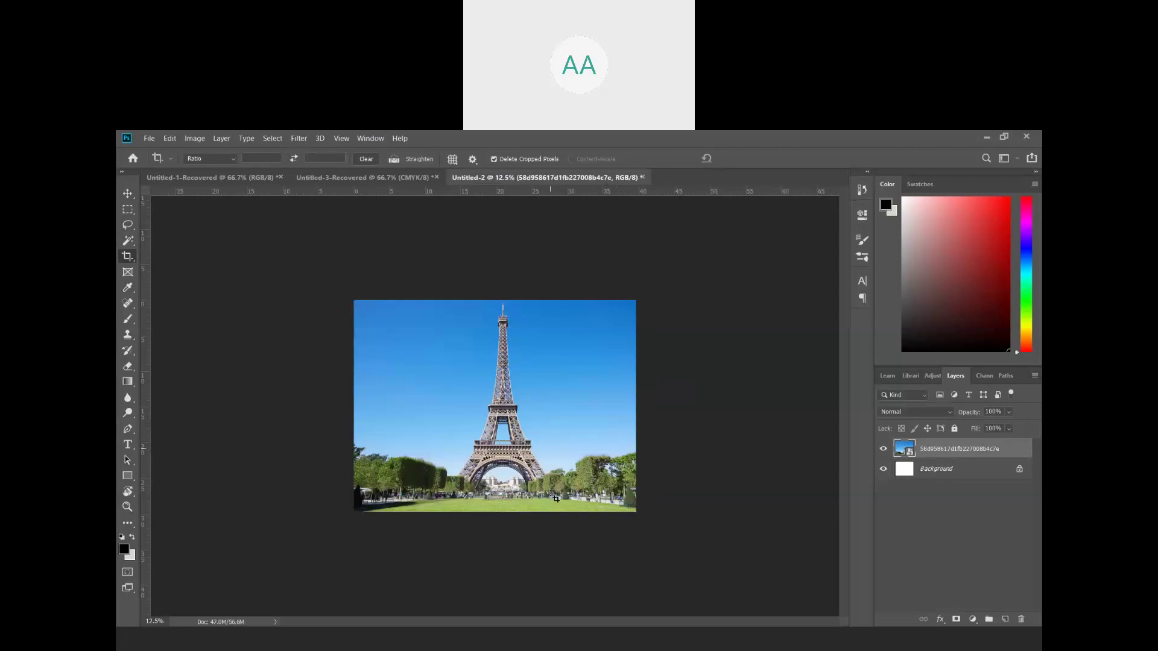
- Select the upper blue sky around the tower with the Magic Wand tool and clear the selection
left_click(128, 241)
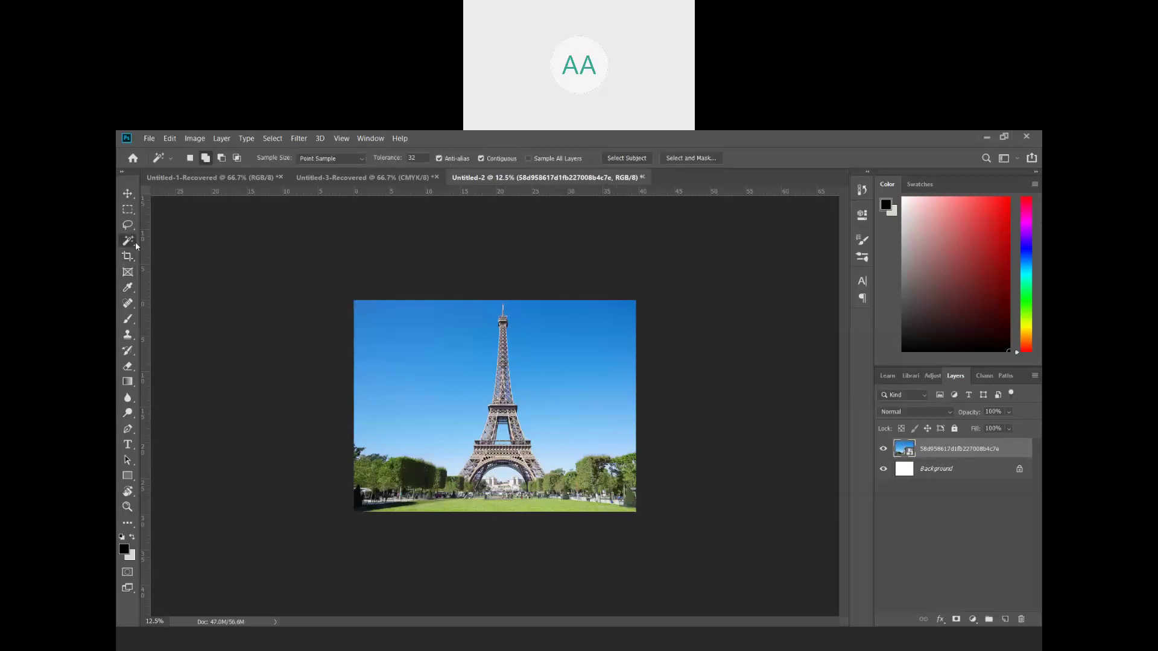
left_click(442, 354)
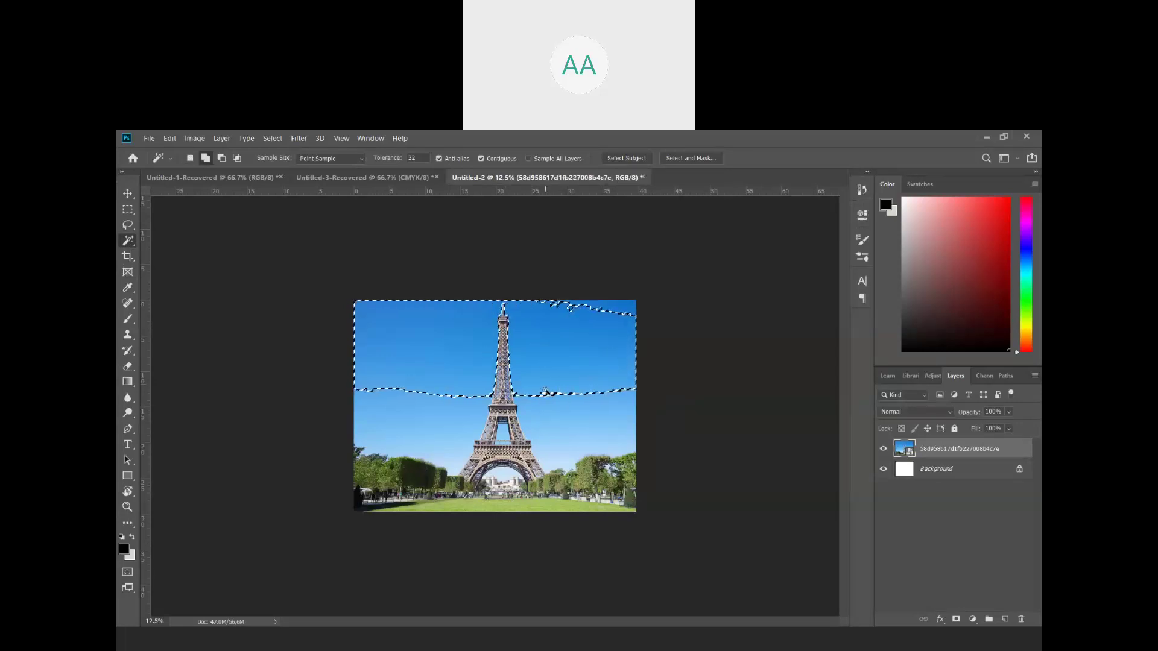
right_click(546, 391)
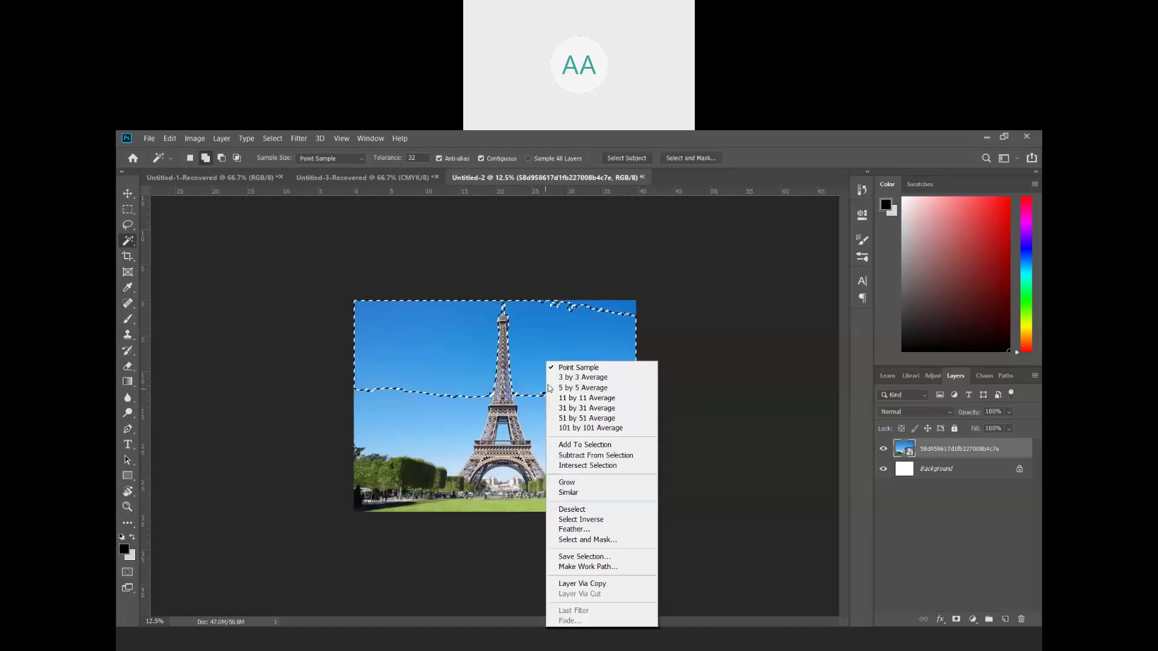
left_click(579, 511)
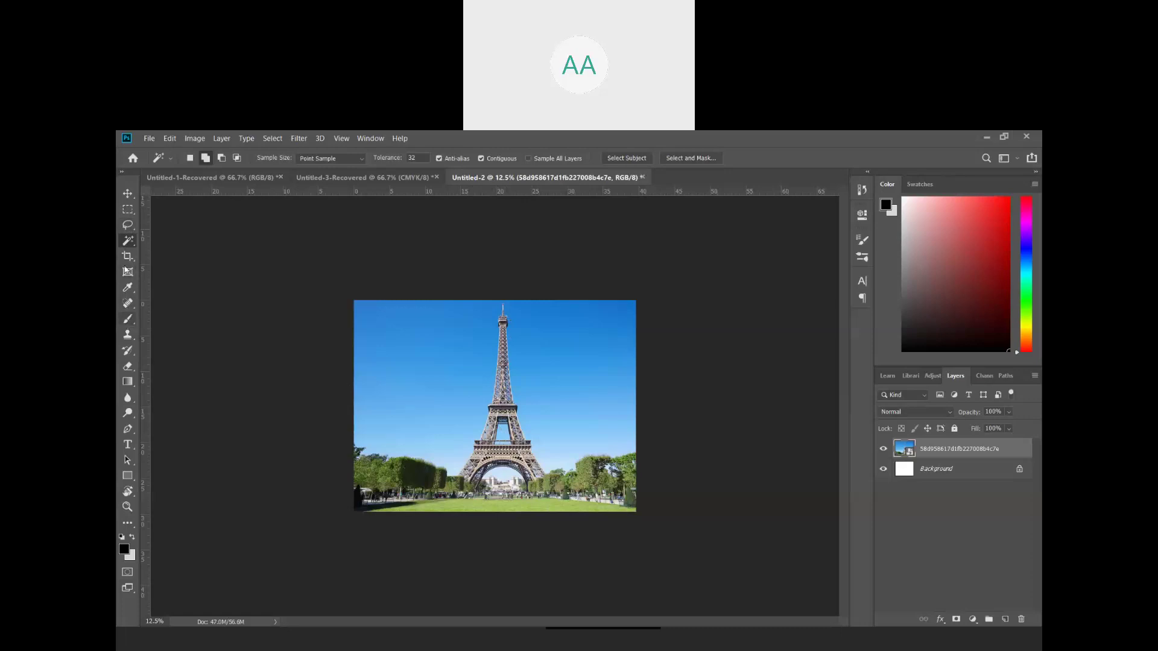
- Outline the whole Eiffel Tower loosely with a freehand Lasso selection and clear it
left_click(126, 228)
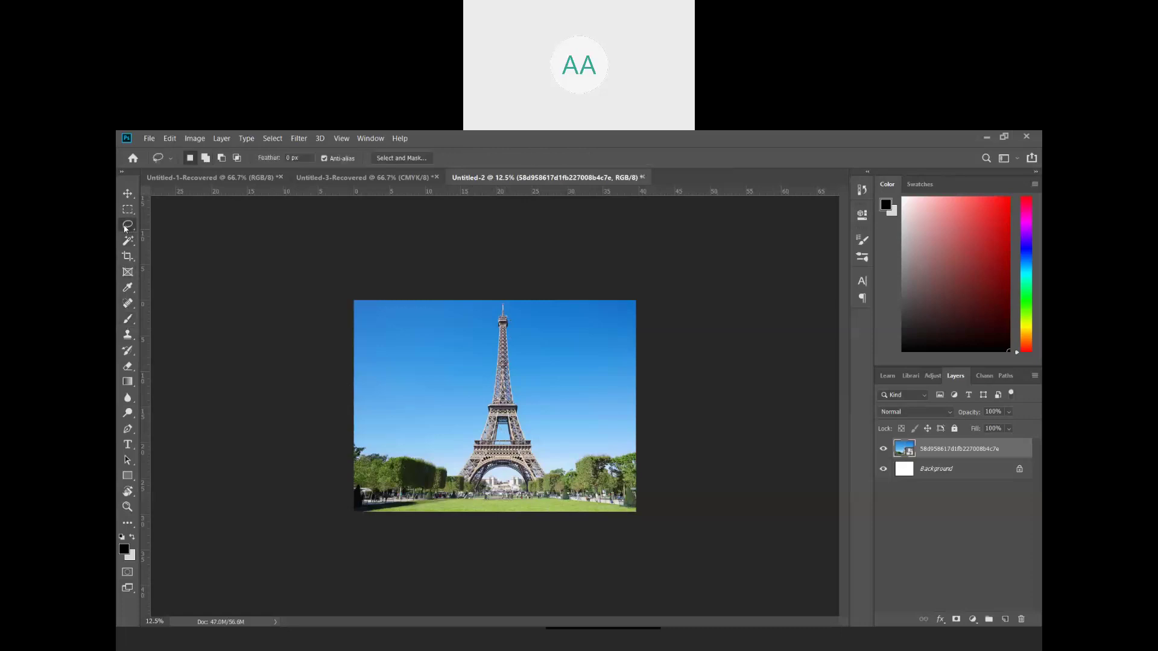
right_click(124, 228)
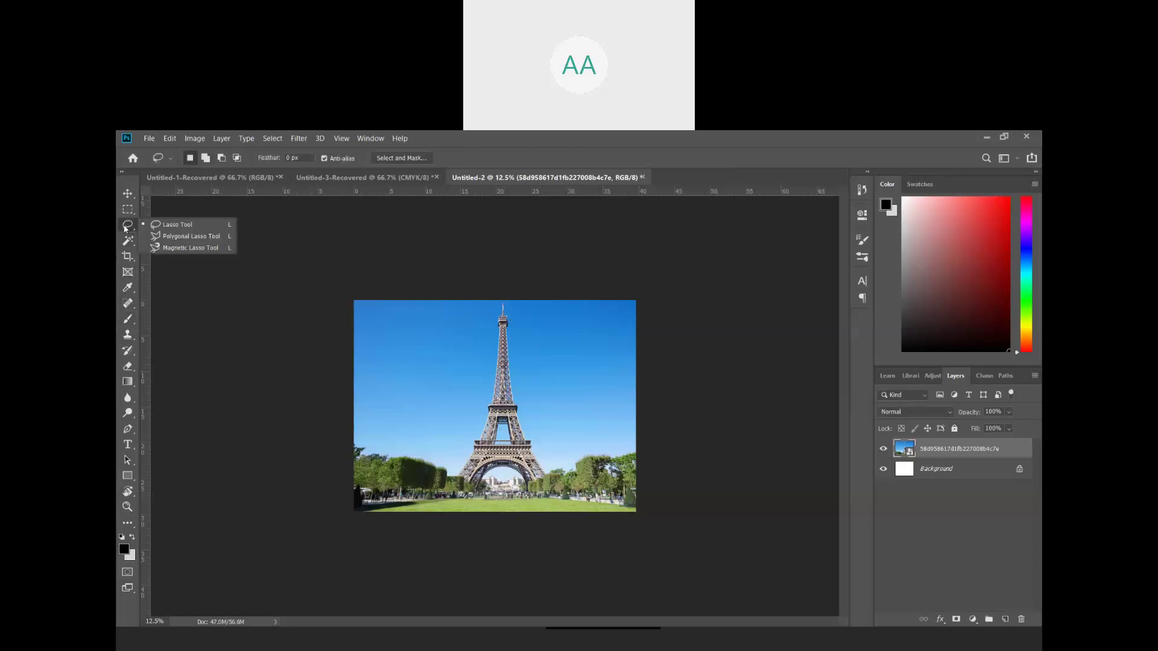
left_click(189, 227)
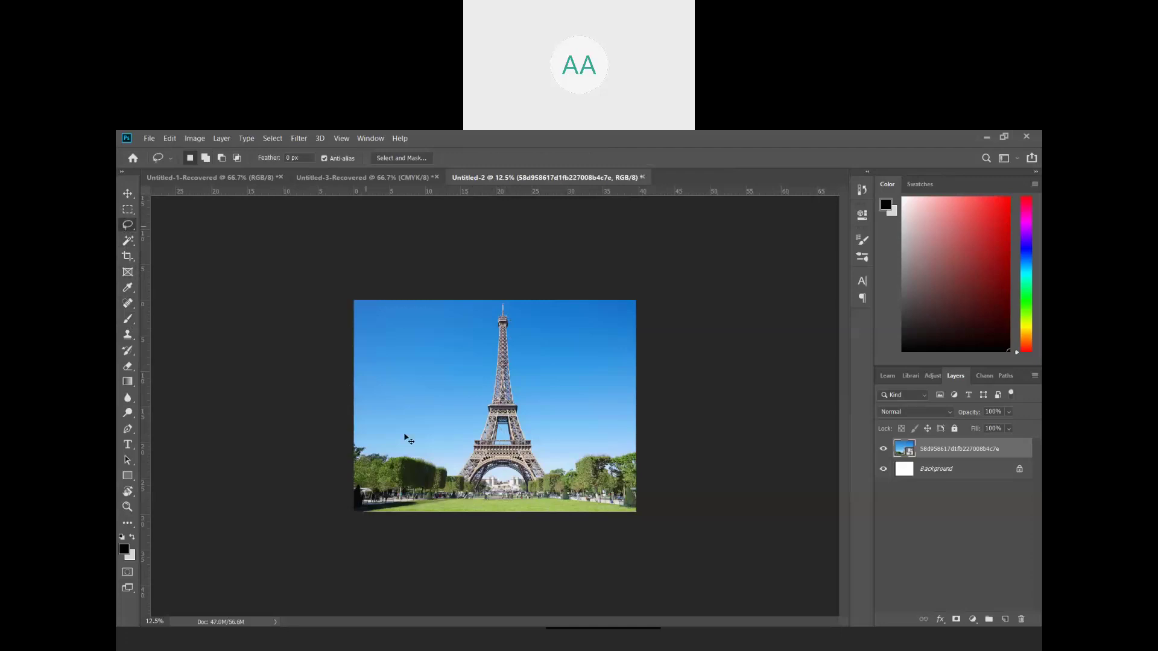
key("ctrl+plus")
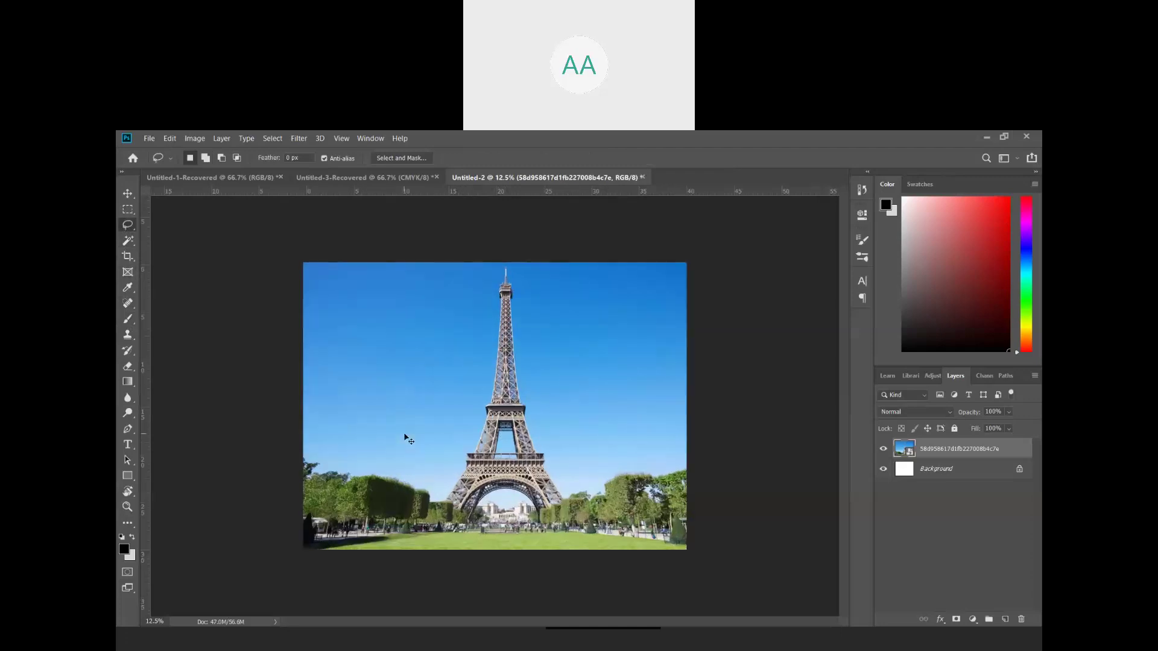
key("ctrl+plus")
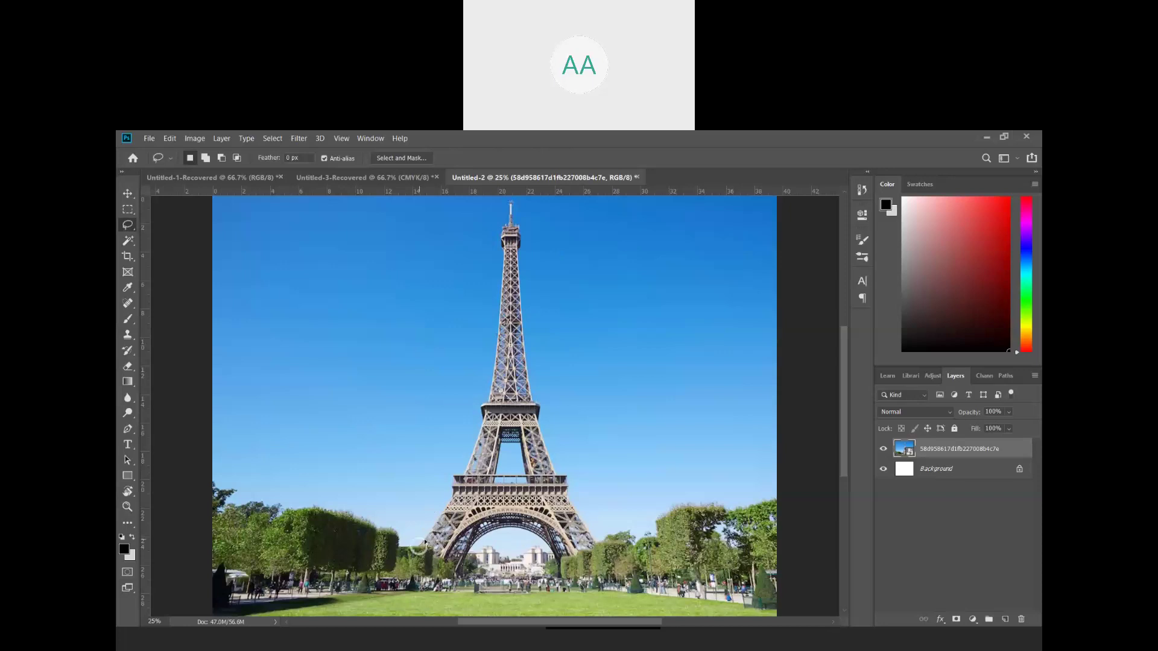
mouse_move(422, 543)
left_mouse_down()
mouse_move(472, 463)
mouse_move(486, 303)
mouse_move(502, 237)
mouse_move(529, 197)
left_mouse_up()
mouse_move(533, 247)
left_mouse_down()
mouse_move(532, 293)
mouse_move(611, 534)
mouse_move(605, 572)
mouse_move(523, 549)
mouse_move(489, 587)
mouse_move(443, 592)
mouse_move(420, 564)
mouse_move(418, 537)
left_mouse_up()
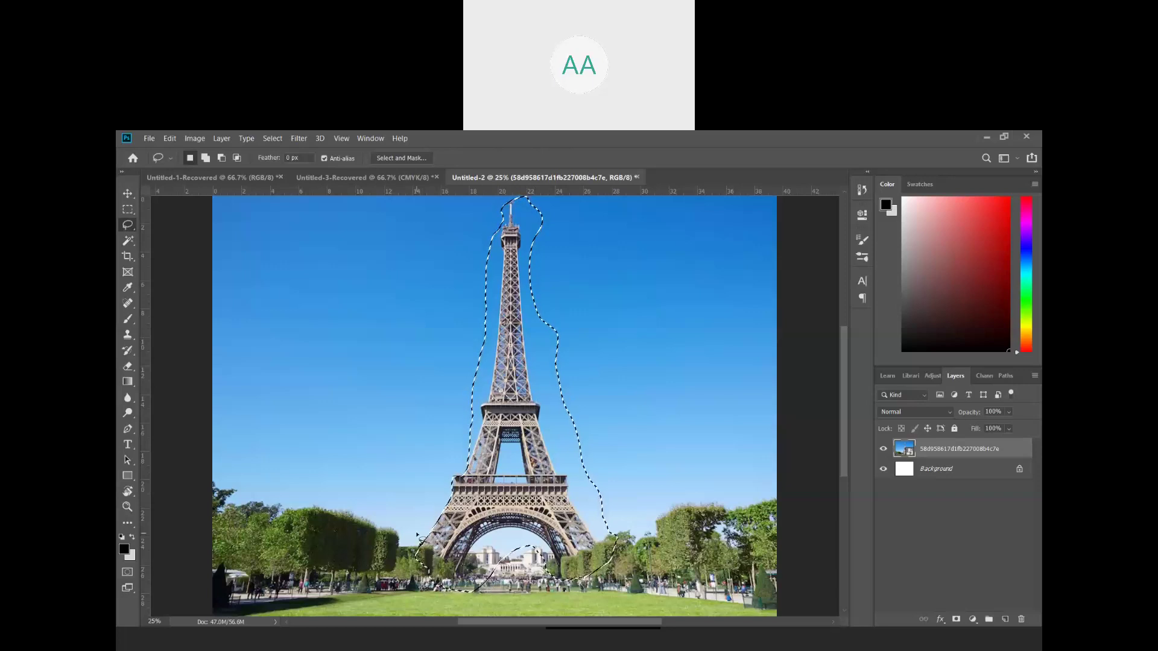
left_click(422, 543)
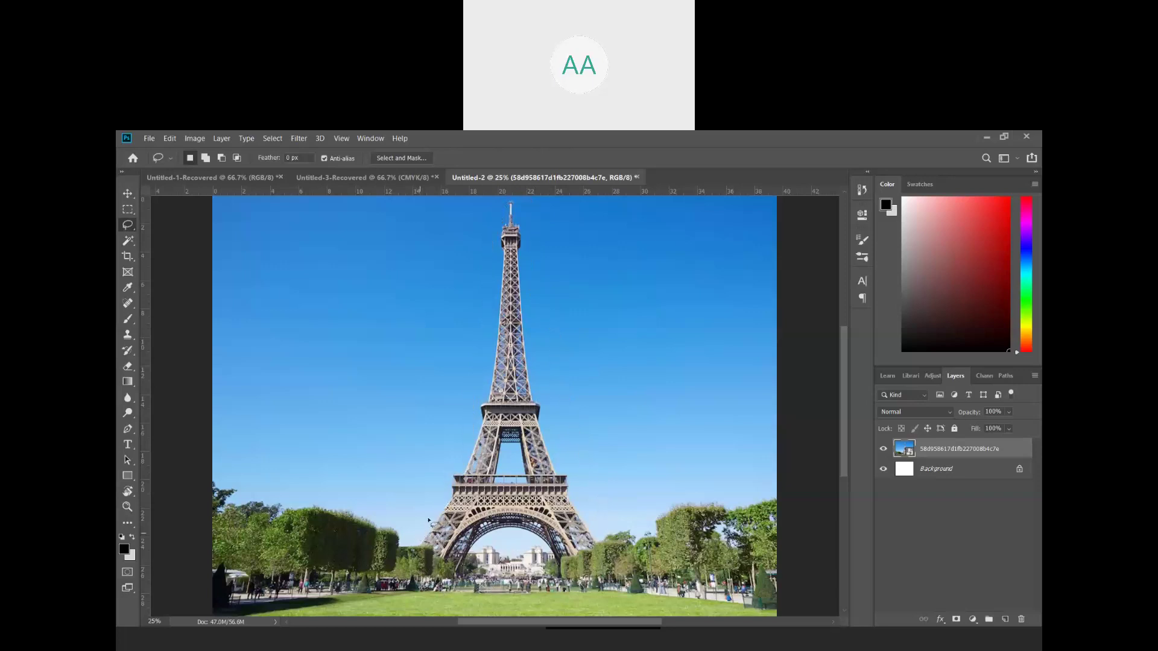
- Draw a new Lasso selection on the tower and extend it with a freehand loop into the sky using Add to Selection
mouse_move(424, 549)
left_mouse_down()
mouse_move(484, 431)
mouse_move(503, 466)
mouse_move(474, 523)
mouse_move(438, 556)
mouse_move(418, 544)
left_mouse_up()
left_click(206, 159)
left_click_drag(512, 368, 559, 463)
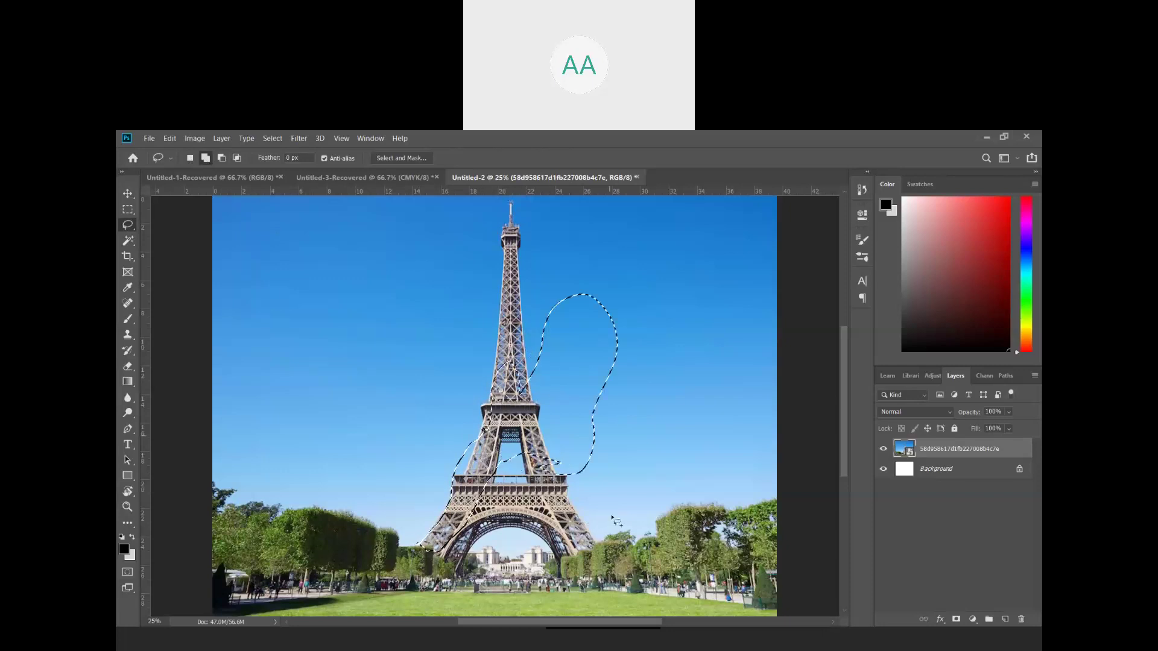
- Remove the sky loop beside the tower from the selection by lassoing over it in Subtract from Selection mode
left_click(222, 159)
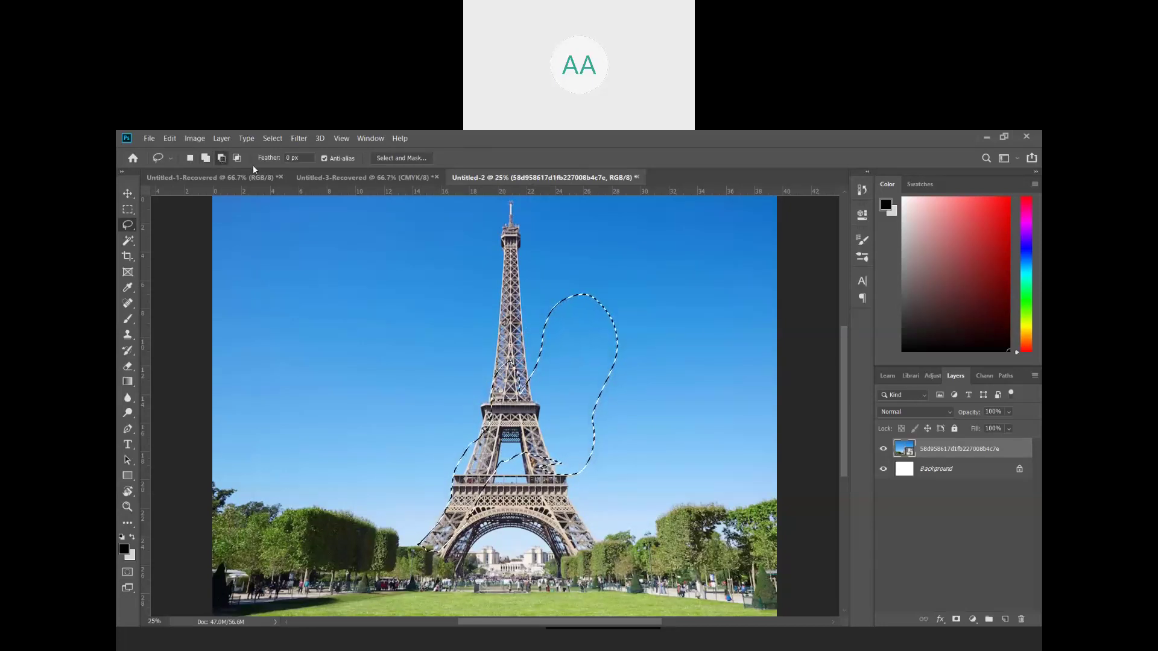
mouse_move(527, 297)
left_mouse_down()
mouse_move(538, 401)
mouse_move(591, 476)
mouse_move(633, 389)
mouse_move(618, 305)
mouse_move(531, 283)
mouse_move(508, 316)
left_mouse_up()
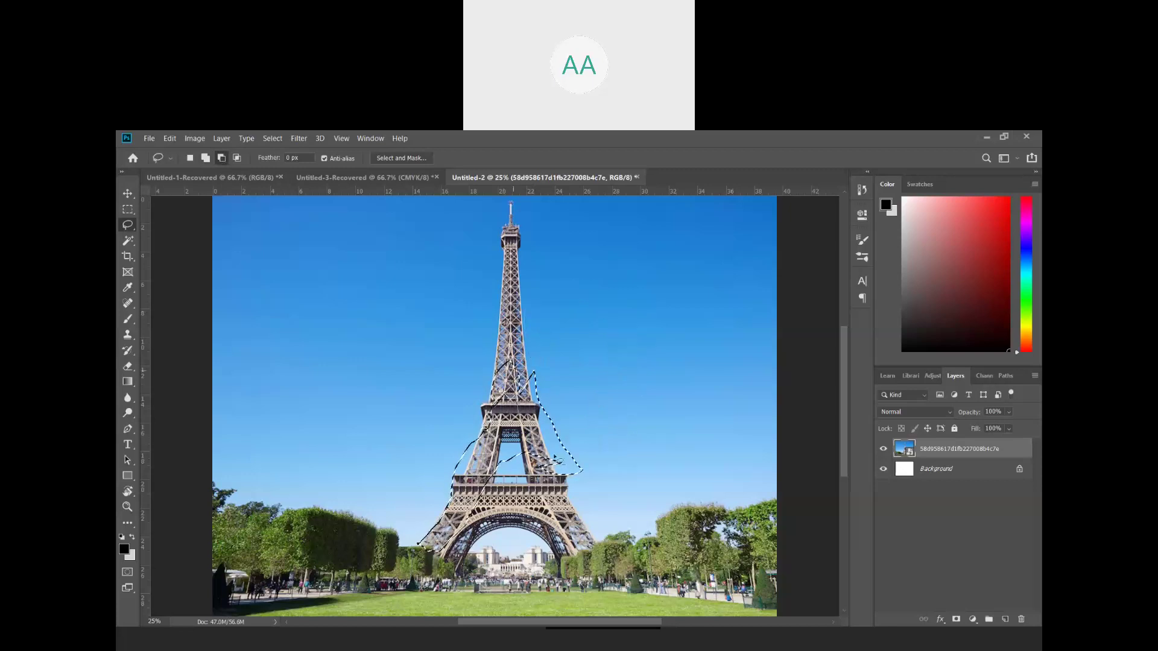
mouse_move(580, 473)
left_mouse_down()
mouse_move(650, 461)
mouse_move(532, 355)
mouse_move(510, 377)
left_mouse_up()
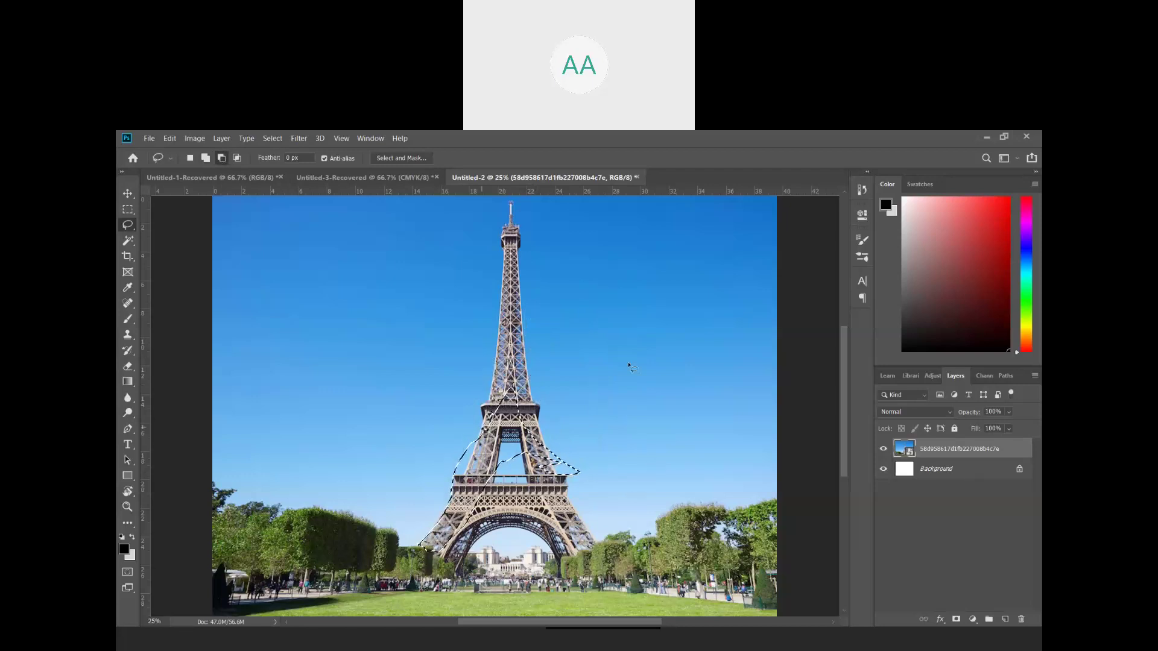
- Lasso over the tower in Subtract from Selection mode and clear the remaining selection
mouse_move(543, 345)
left_mouse_down()
mouse_move(370, 486)
mouse_move(634, 460)
mouse_move(582, 375)
mouse_move(493, 338)
left_mouse_up()
key("Return")
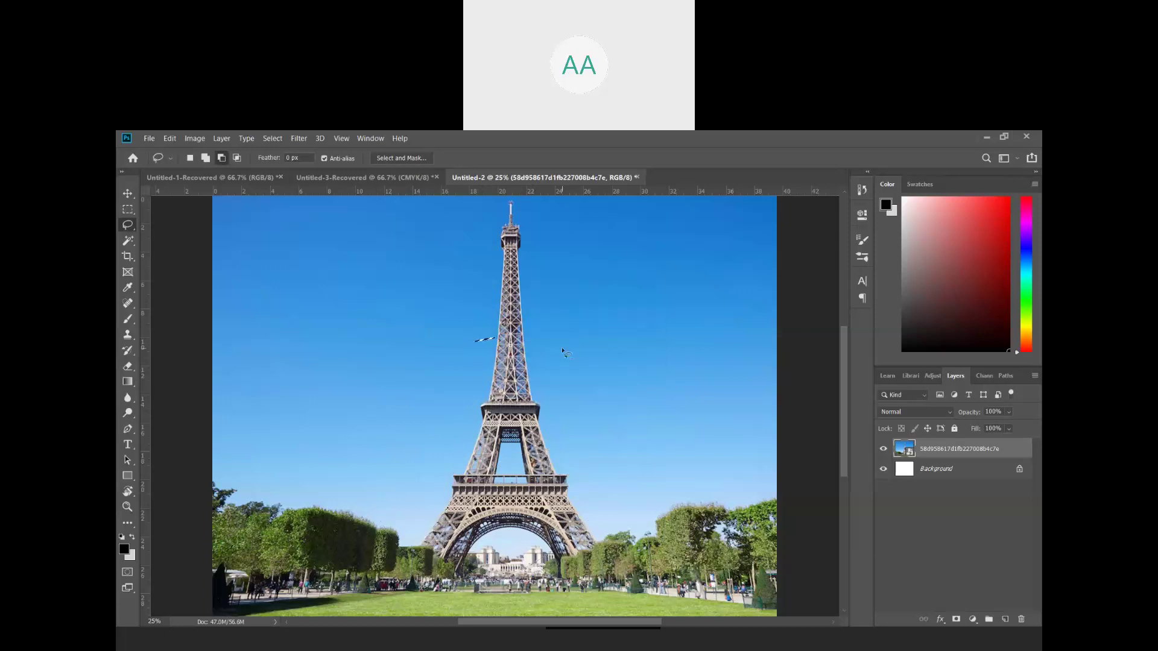
left_click(562, 352)
key("ctrl+minus")
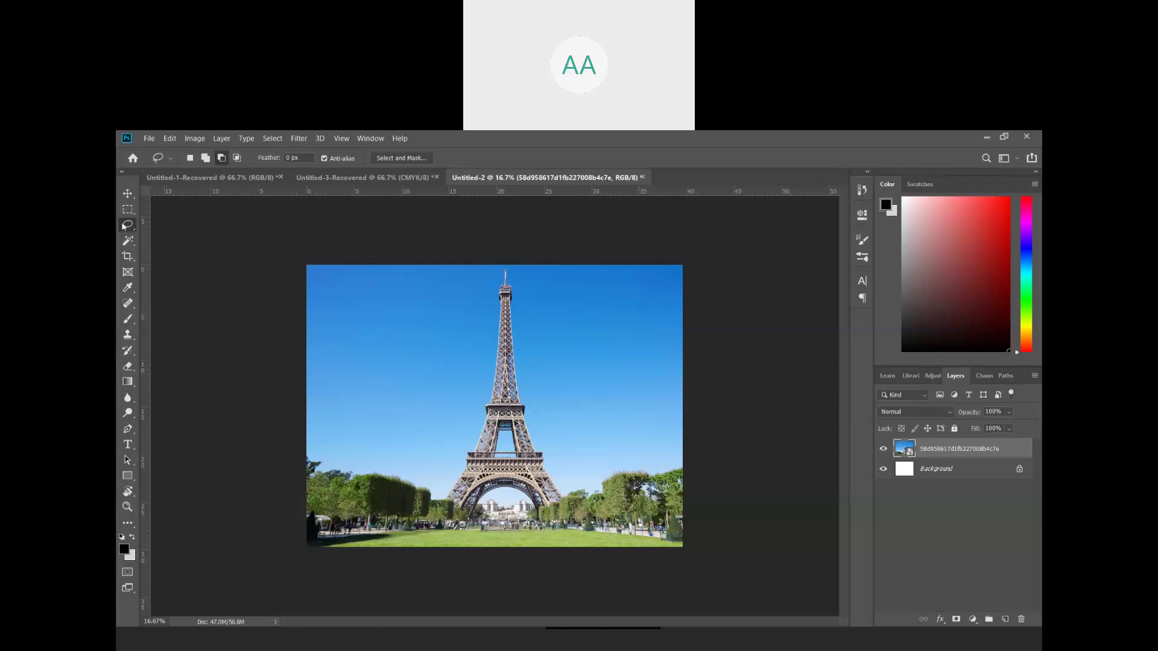
- Lasso the upper section of the tower, then rasterize the photo layer and delete the selected area
mouse_move(475, 407)
left_mouse_down()
mouse_move(526, 403)
mouse_move(528, 289)
mouse_move(491, 265)
mouse_move(473, 353)
mouse_move(480, 402)
left_mouse_up()
right_click(964, 447)
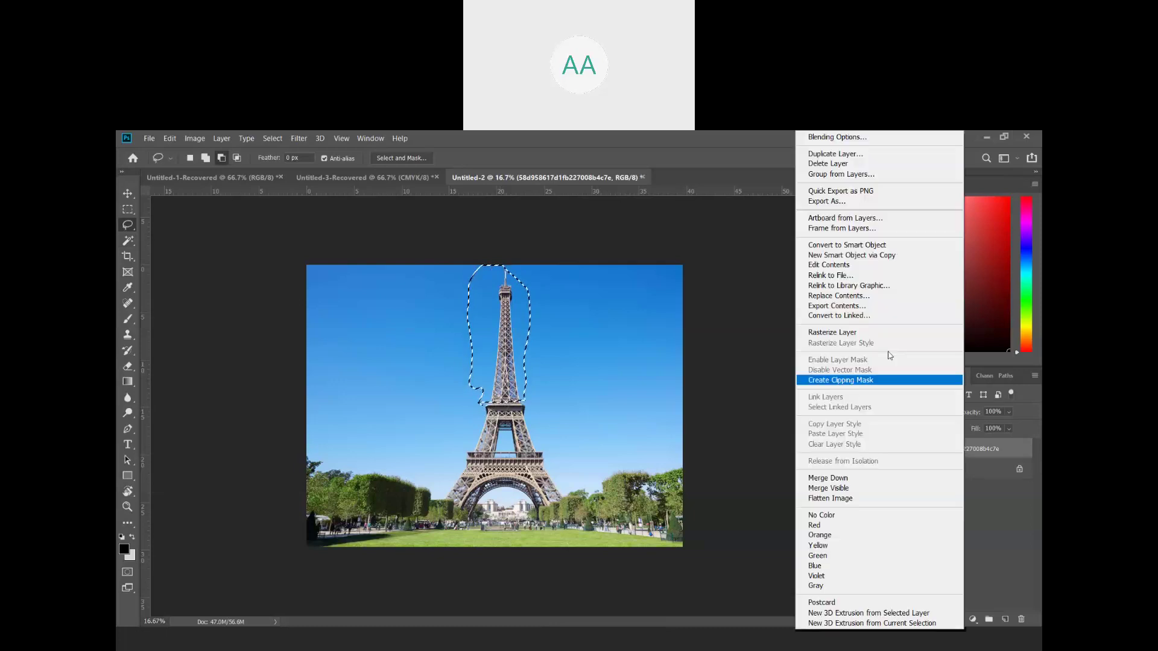
left_click(904, 379)
key("Delete")
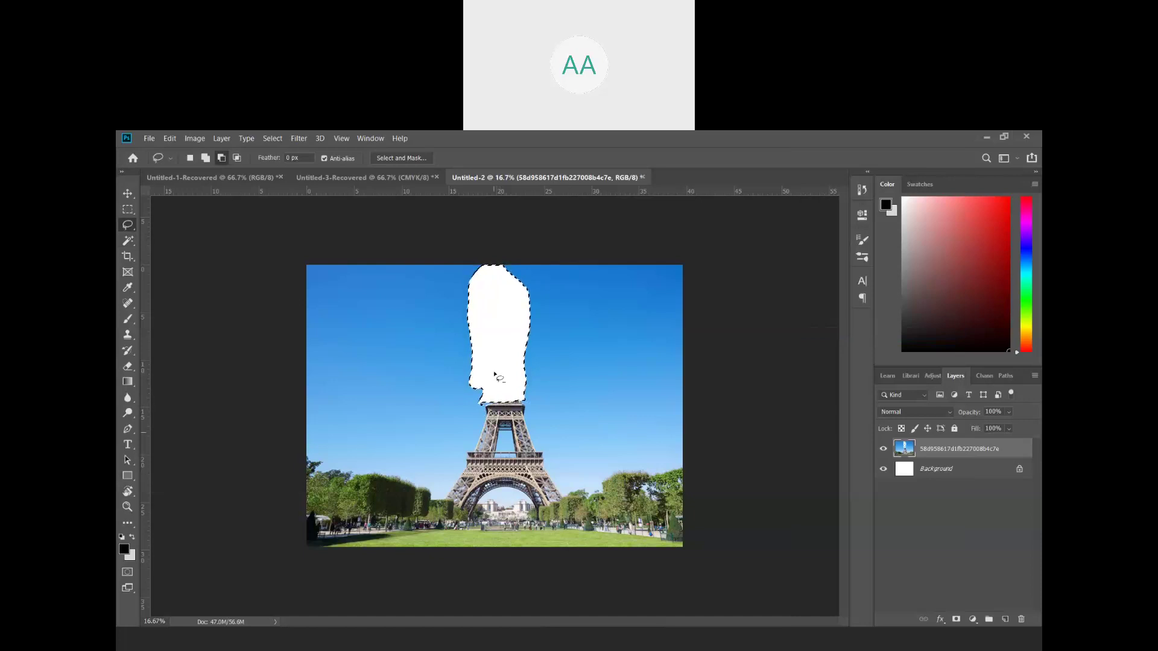
- Undo the deletion and deselect the area around the upper tower
key("ctrl+z")
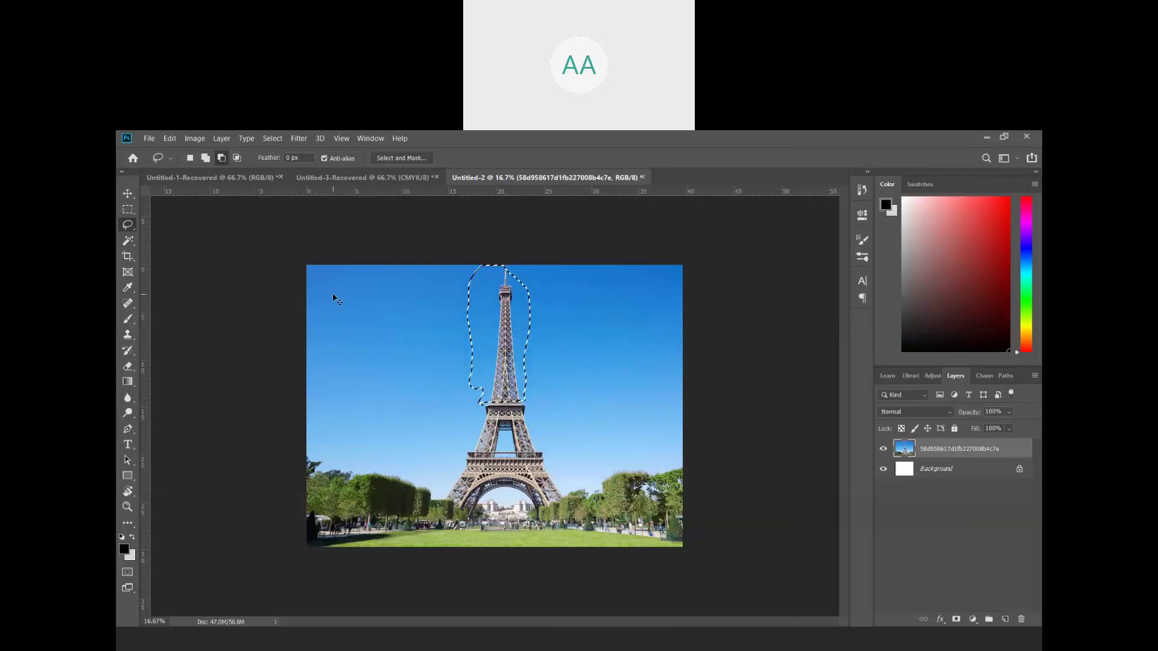
right_click(494, 321)
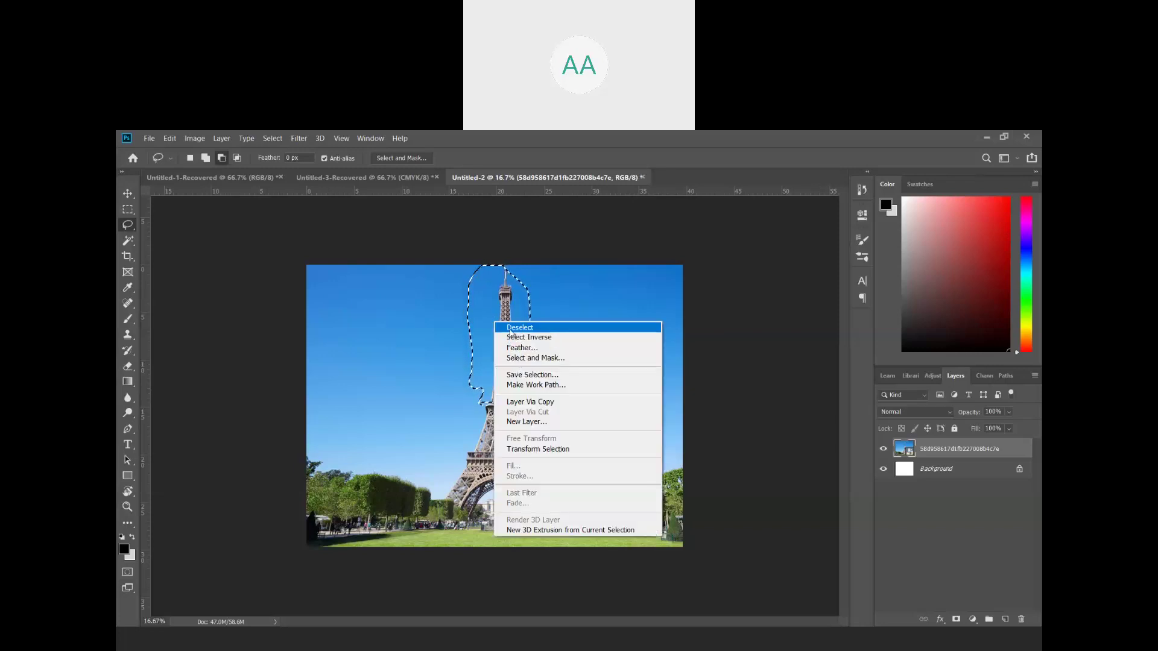
left_click(520, 327)
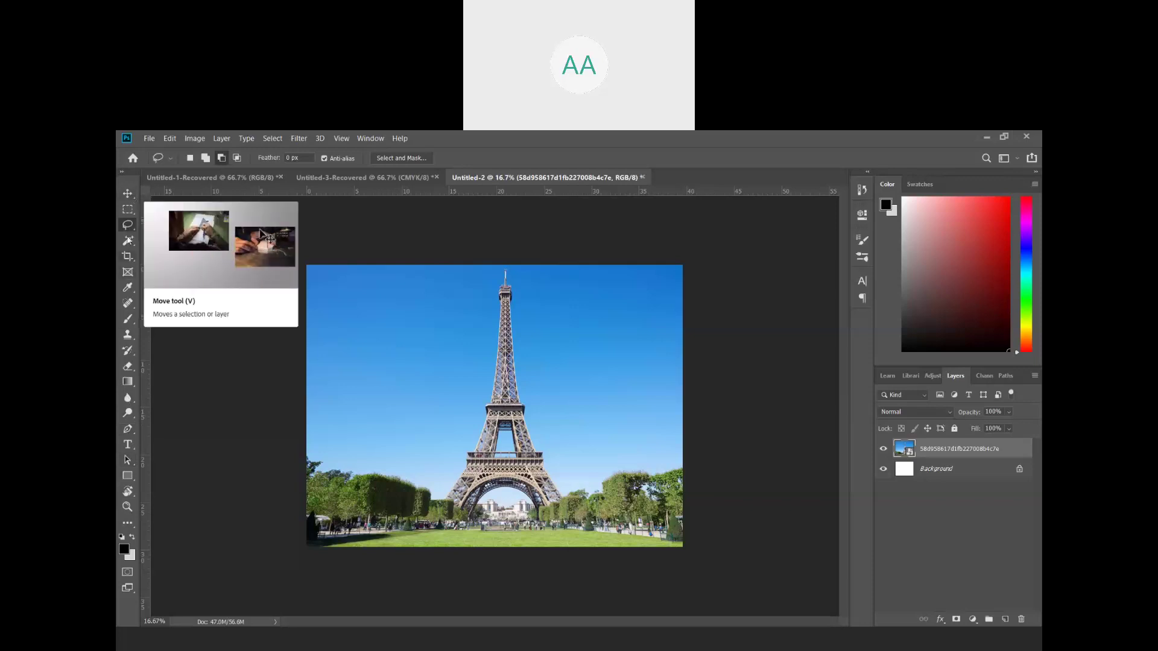
- Start a Pen tool path in Shape mode at the tower's left foot and trace up around the lower platform's left corner
left_click(136, 426)
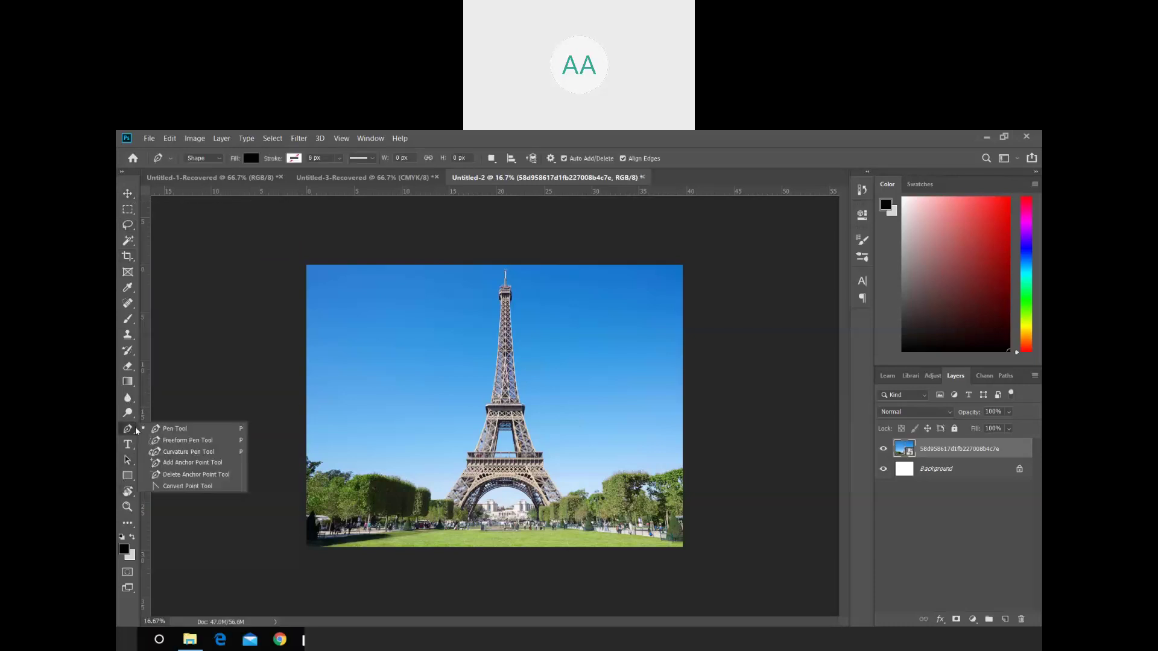
left_click(175, 429)
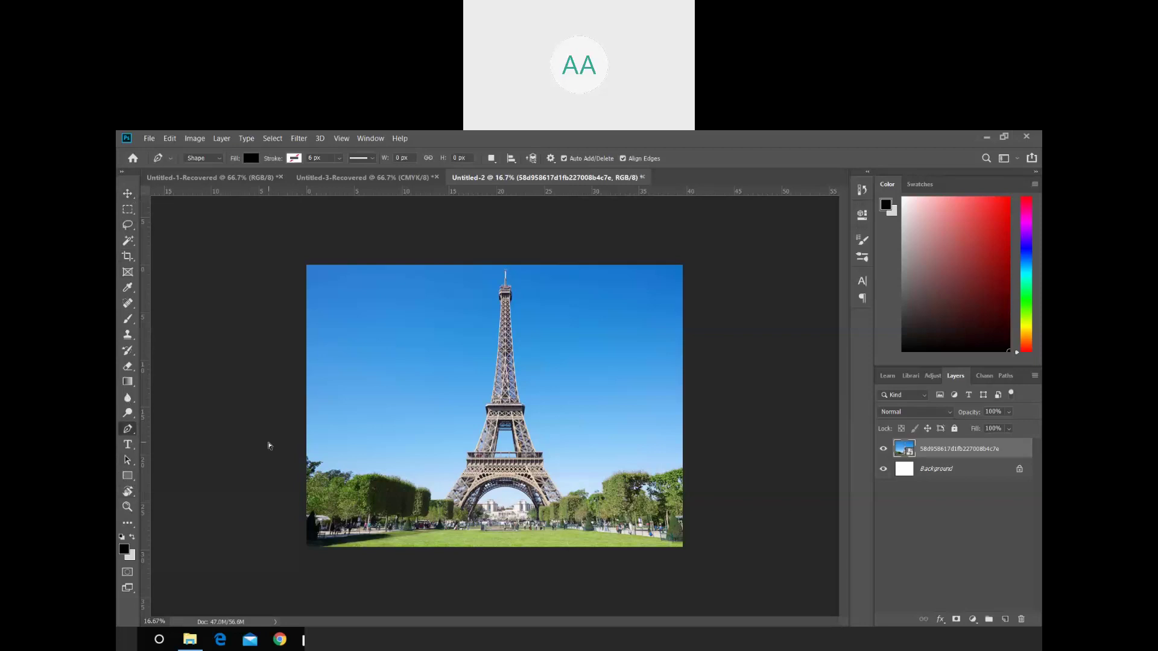
key("ctrl+plus")
key("ctrl+plus")
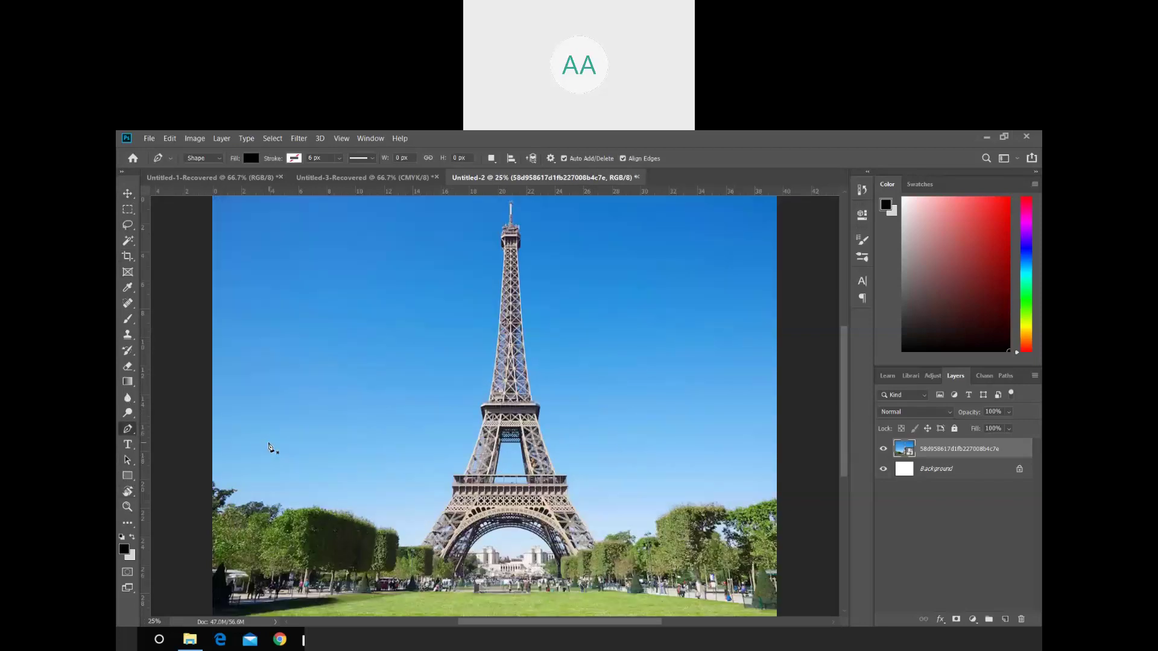
key("ctrl+plus")
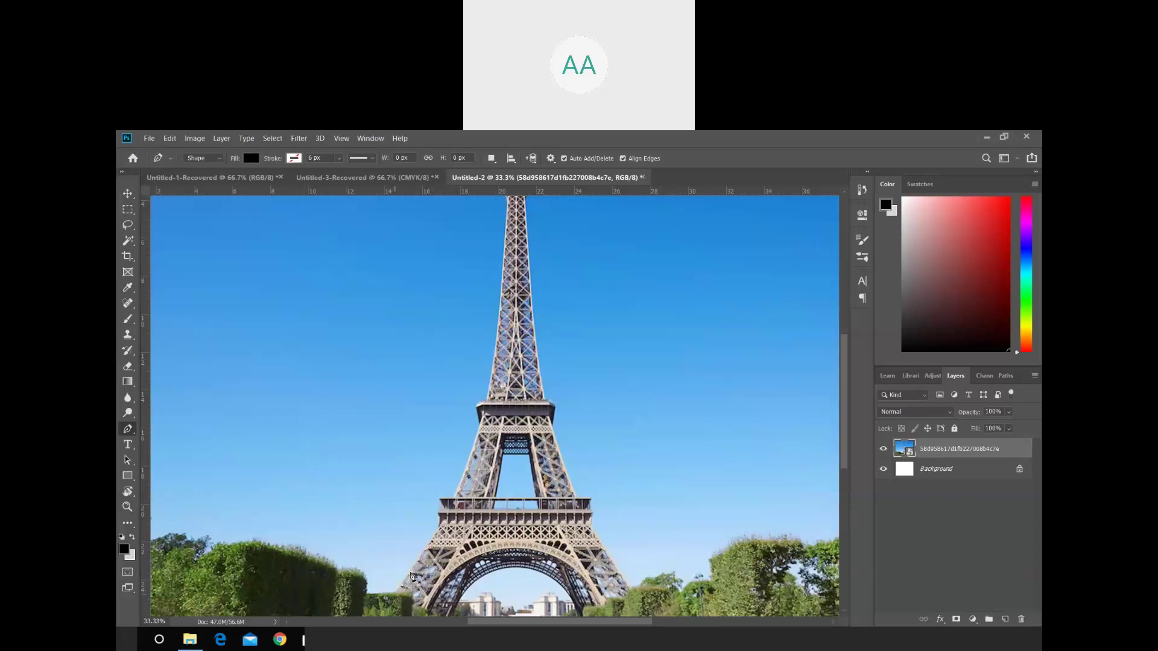
left_click(394, 589)
left_click(436, 527)
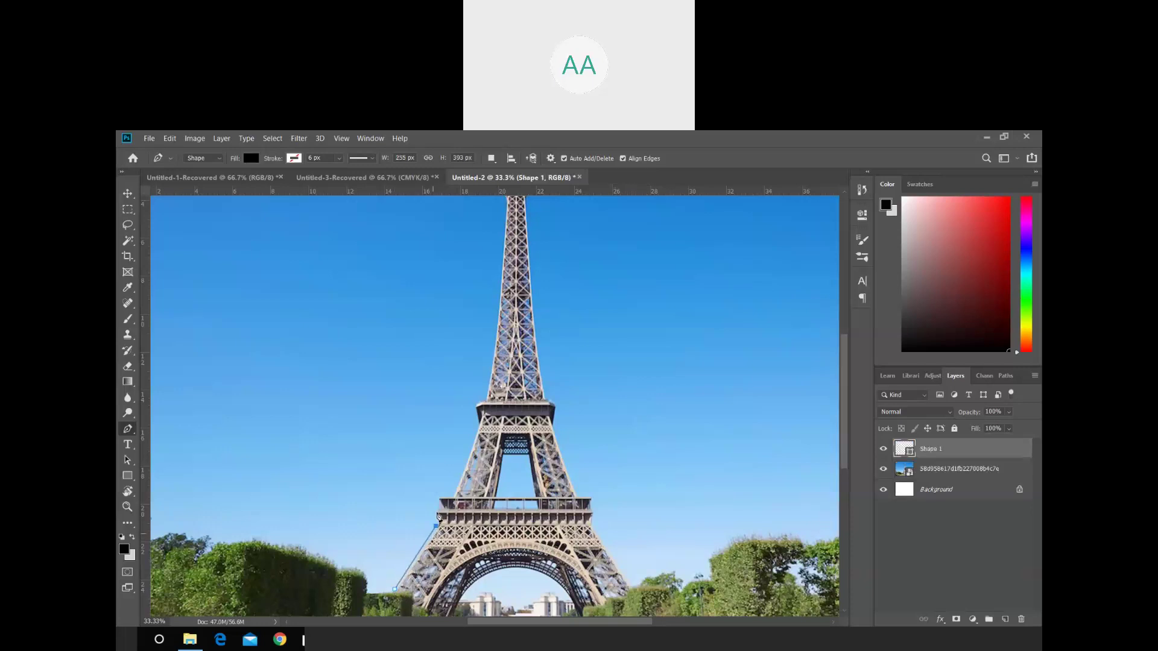
left_click(436, 511)
left_click(439, 493)
left_click(453, 489)
- Continue the path up the left leg around the second platform's corner and set the shape fill to none
left_click(476, 424)
left_click(475, 402)
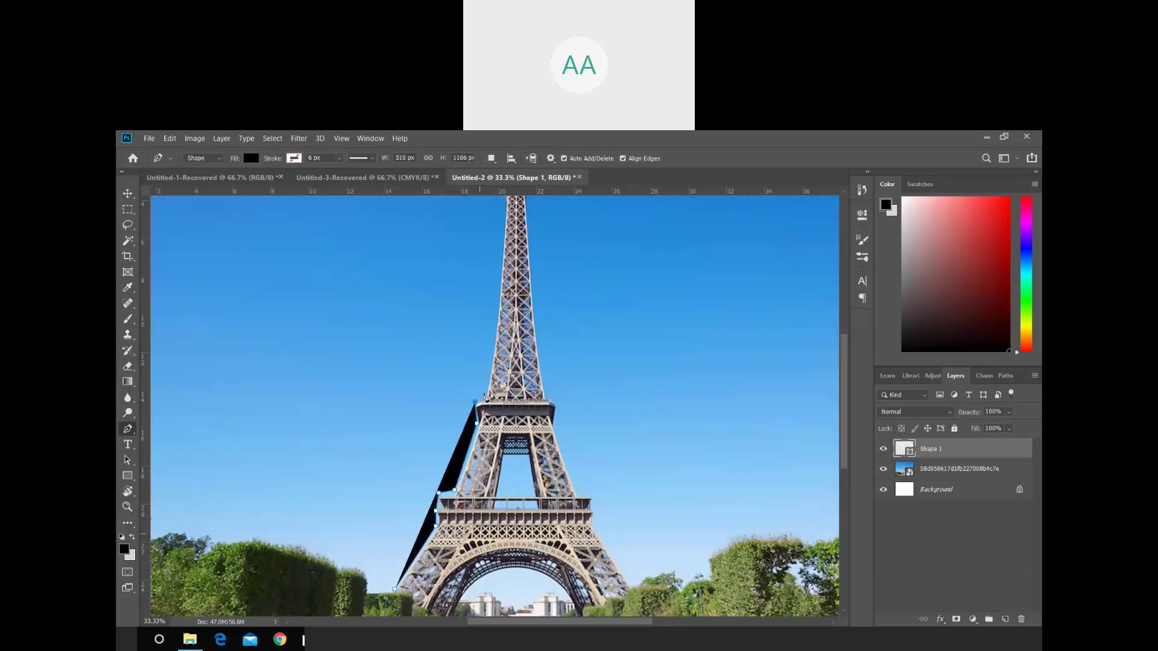
left_click(484, 393)
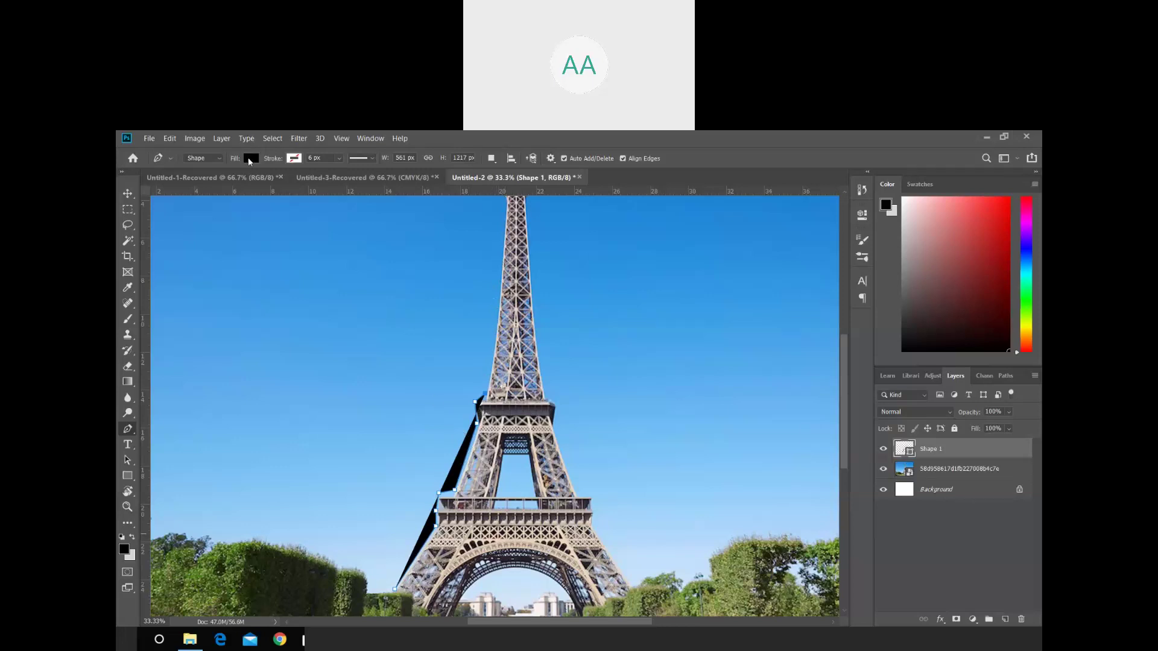
left_click(248, 157)
left_click(199, 180)
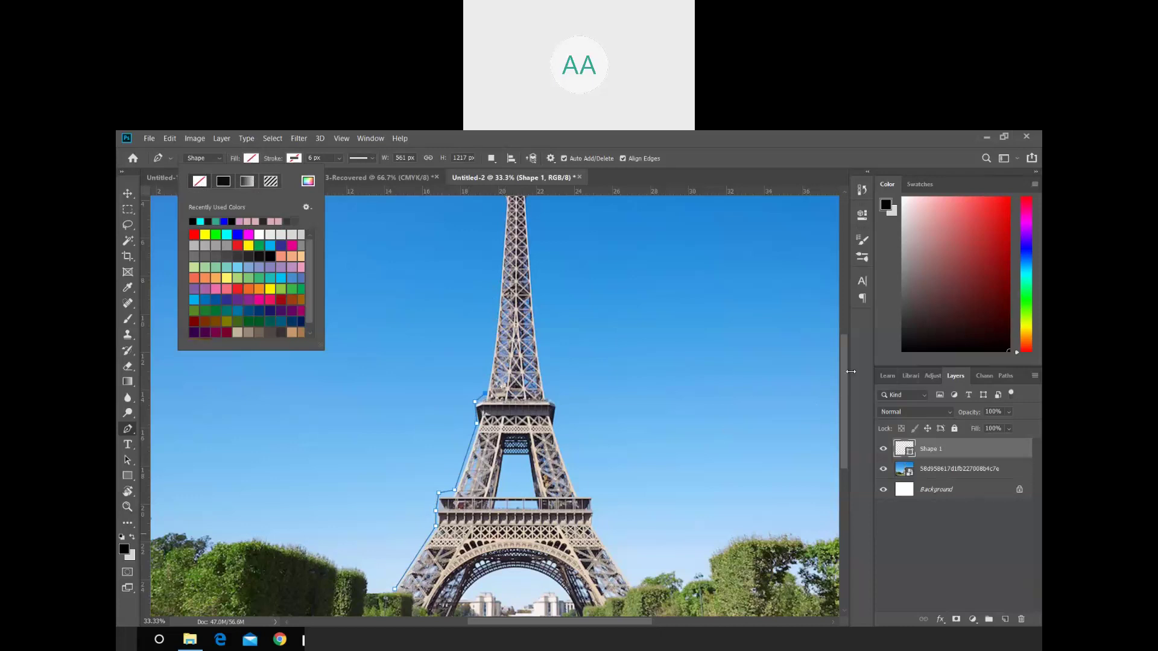
- Trace the path up the left side of the upper tower to the tip of the spire
left_click_drag(845, 372, 845, 345)
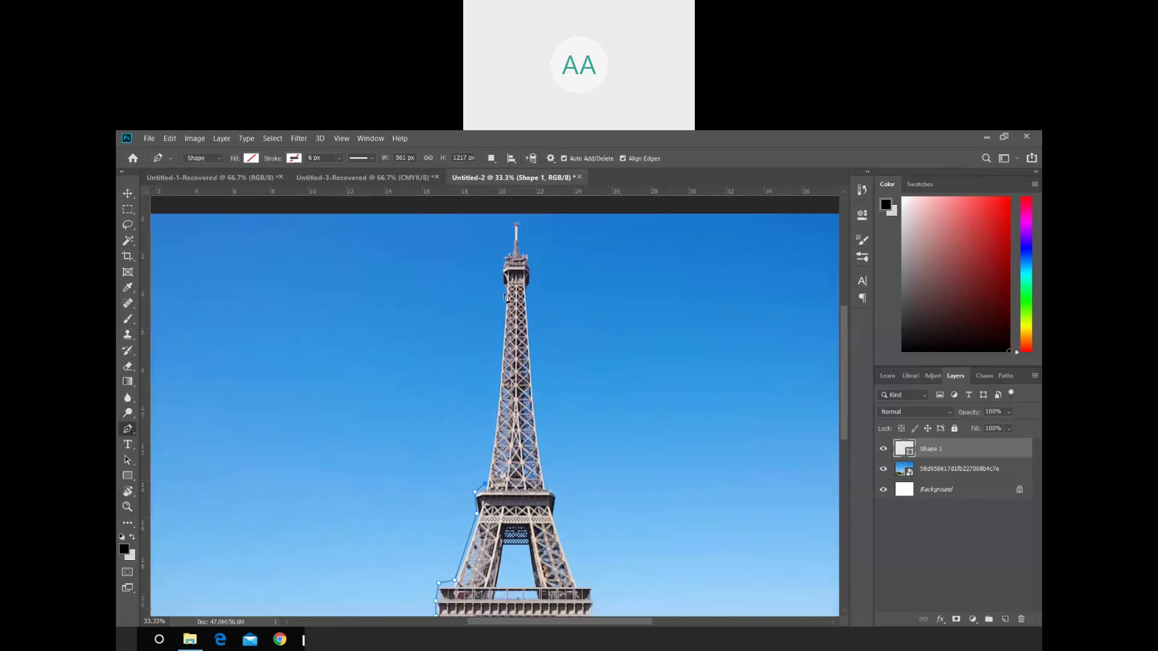
left_click(495, 397)
left_click(504, 291)
left_click(497, 268)
left_click(503, 248)
left_click_drag(514, 217, 521, 217)
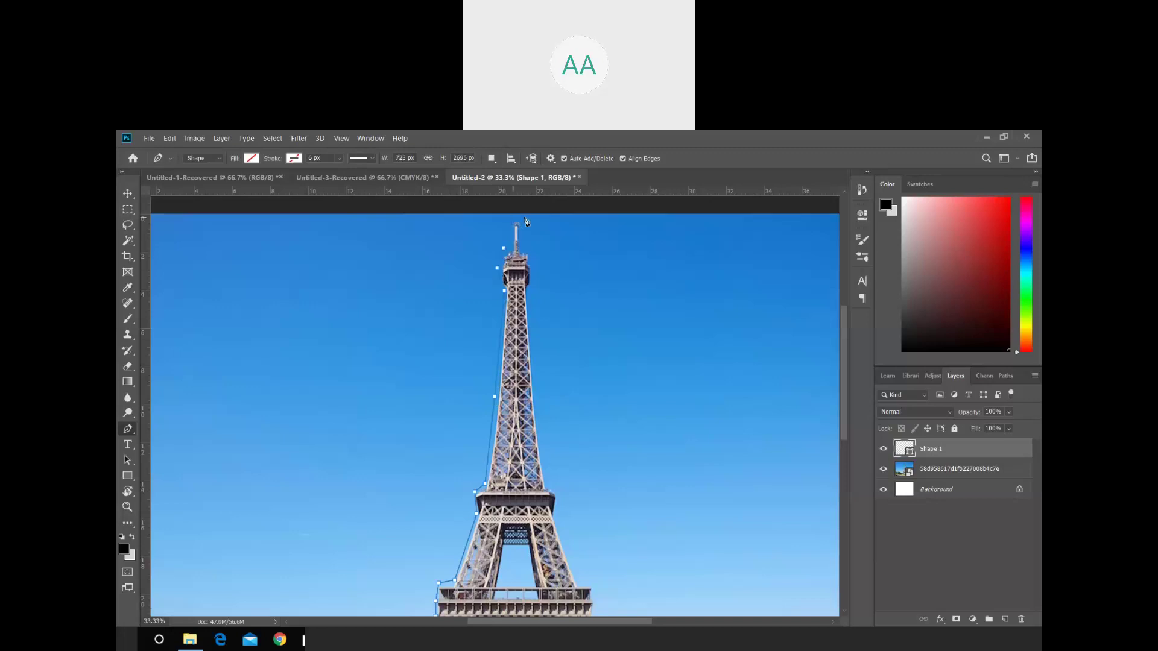
- Trace the path from the spire down the right side of the upper tower to the second platform's corner
left_click(533, 257)
left_click(530, 296)
left_click(549, 479)
left_click(560, 496)
- Continue the path down the right leg, around the lower platform's corner and on to the trees at the right foot
scroll(841, 366, "down", 5)
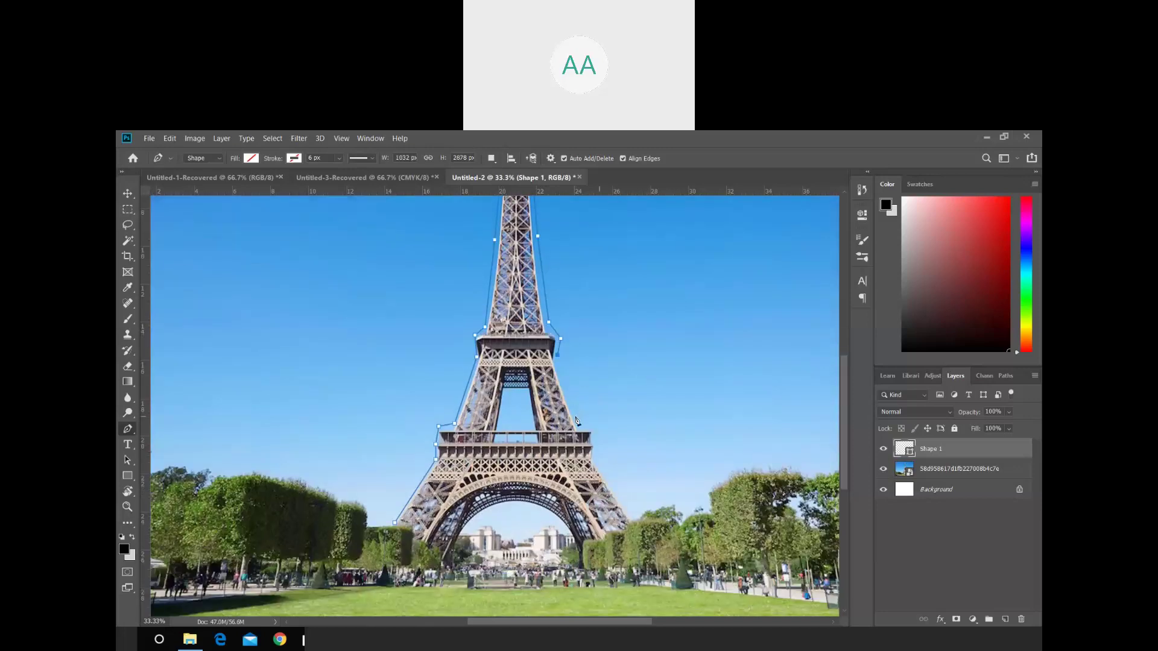
left_click(577, 420)
left_click(597, 430)
left_click(599, 450)
left_click(600, 466)
left_click(633, 510)
left_click(655, 544)
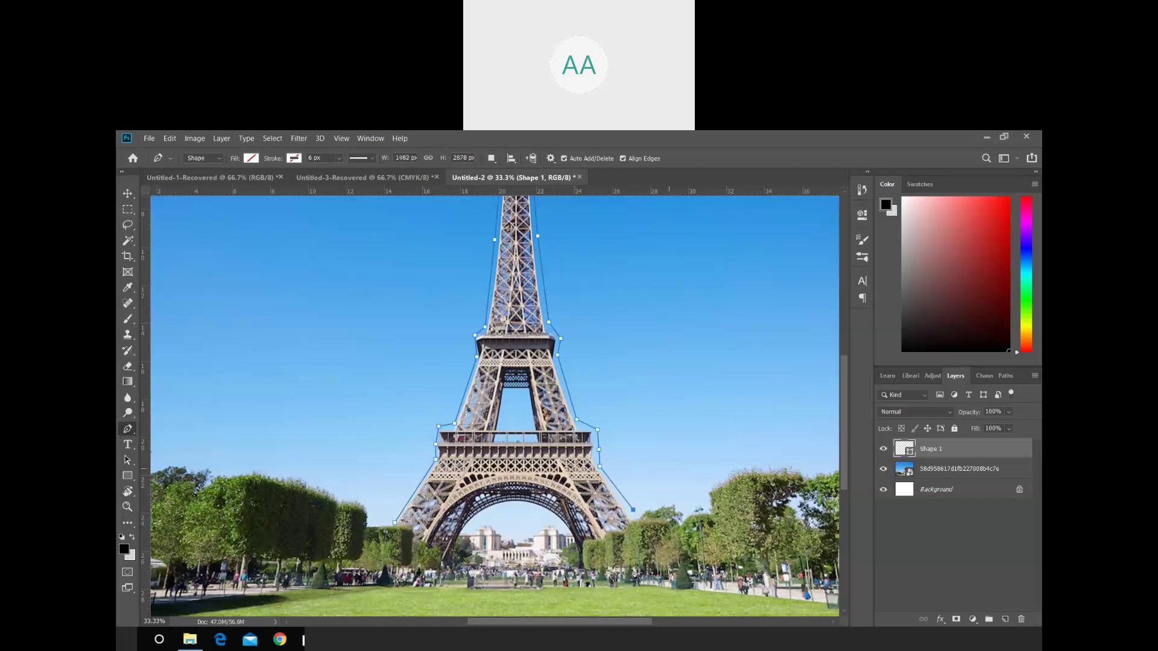
- Try to extend the path with curved anchor points along the arch beneath the tower
left_click(565, 530)
left_click(518, 512)
key("ctrl+z")
left_click_drag(533, 517, 546, 513)
key("ctrl+z")
left_click_drag(520, 509, 455, 539)
key("ctrl+z")
key("ctrl+z")
- Place anchor points along the underside of the arch and close the path at the tower's left foot
left_click(561, 522)
left_click_drag(554, 517, 461, 634)
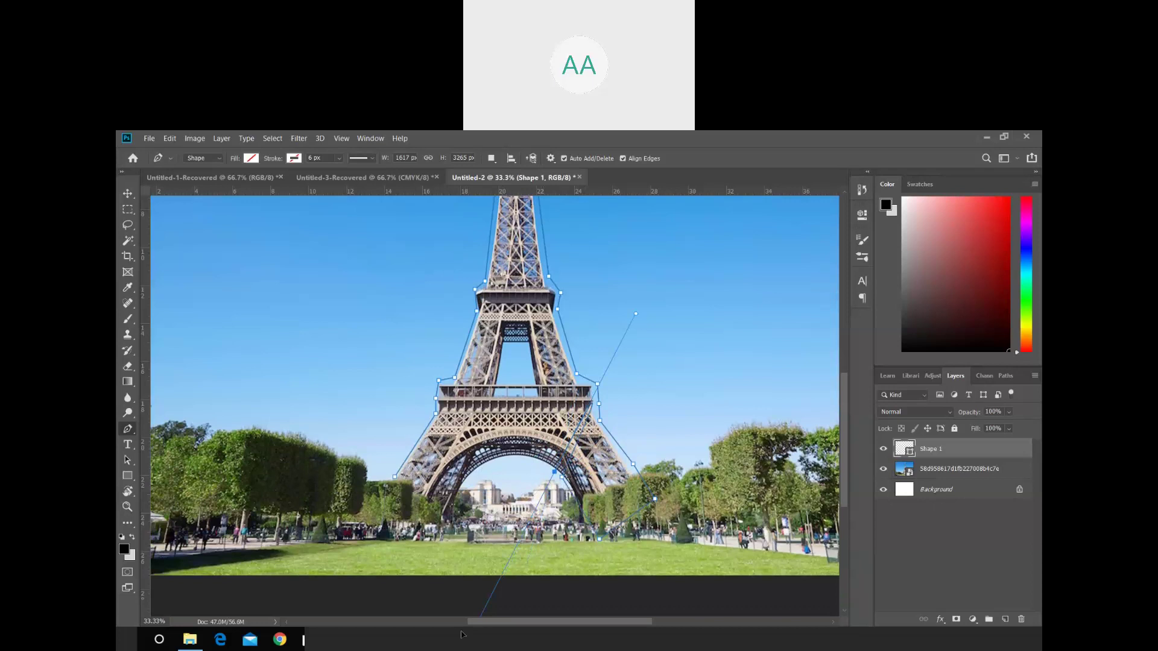
left_click_drag(462, 635, 454, 636)
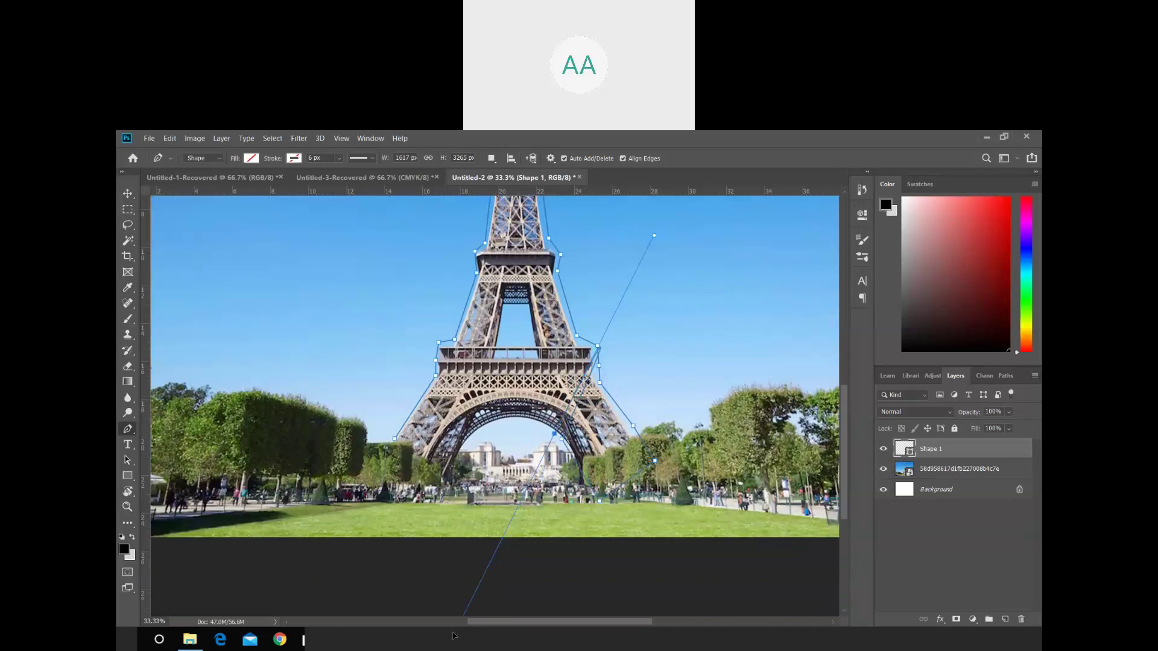
left_click_drag(454, 635, 458, 634)
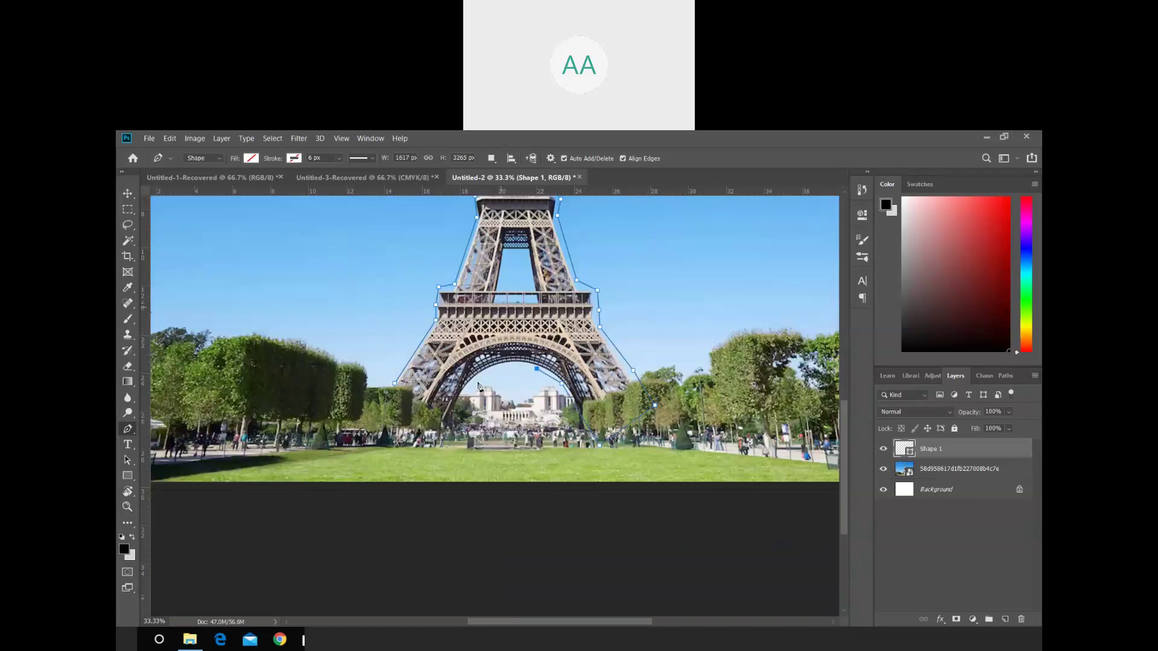
left_click(499, 368)
- Convert the closed tower path into a new anti-aliased selection with a 0.1-pixel feather radius
scroll(181, 259, "up", 5)
key("ctrl+0")
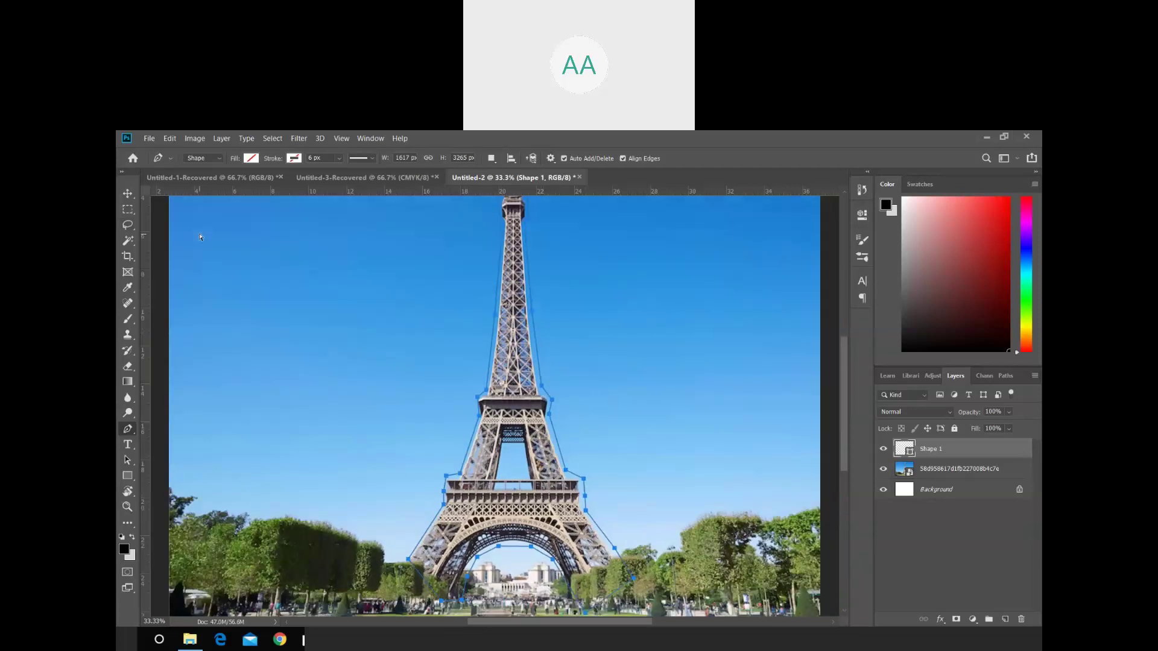
key("ctrl+minus")
key("ctrl+minus")
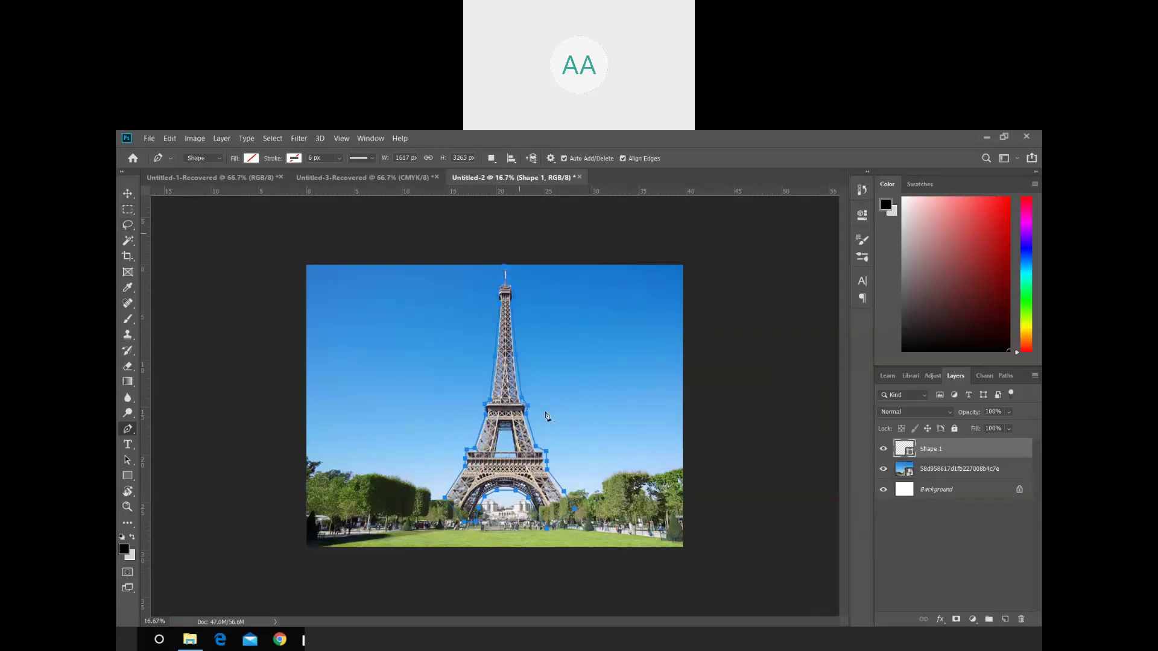
right_click(515, 414)
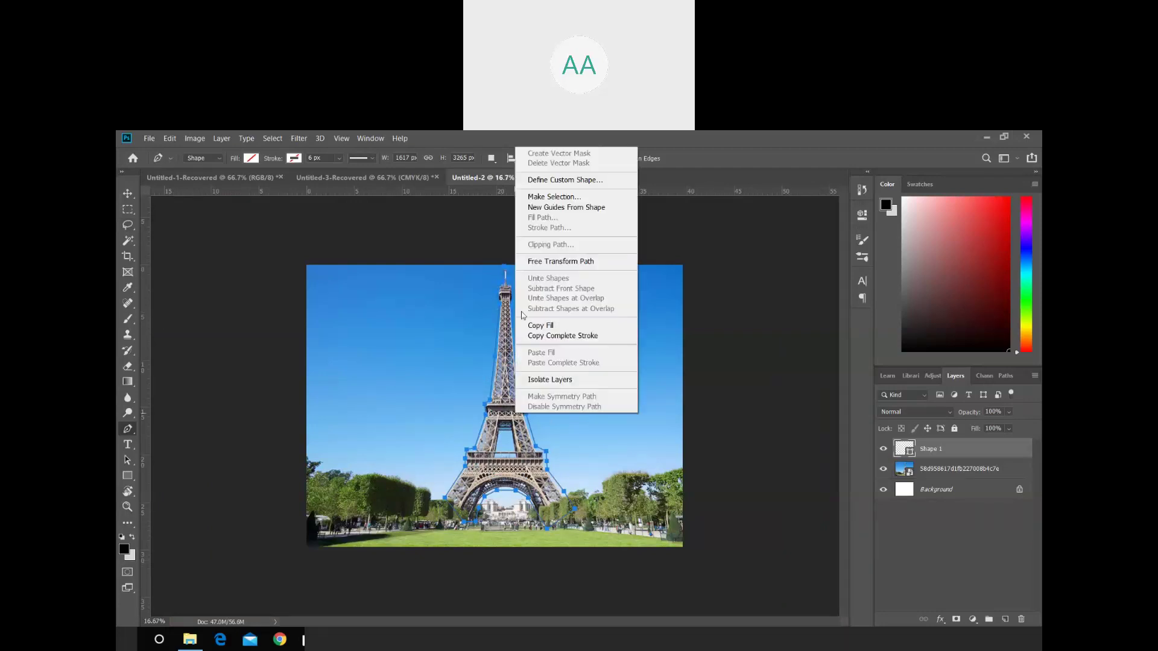
left_click(549, 199)
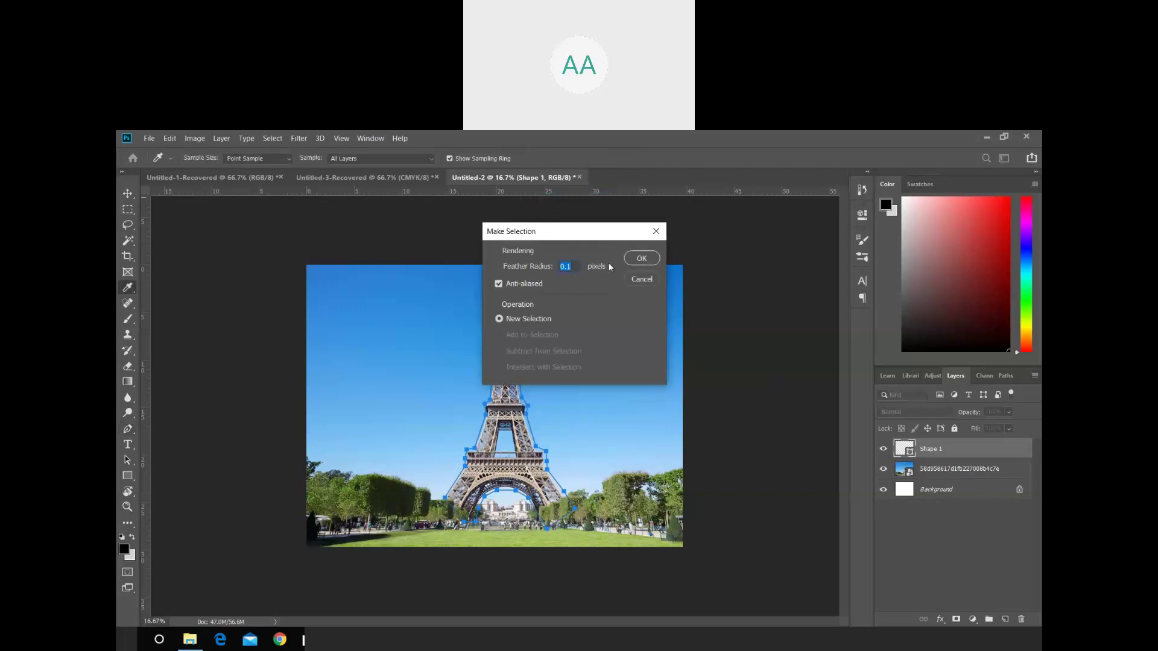
left_click(640, 259)
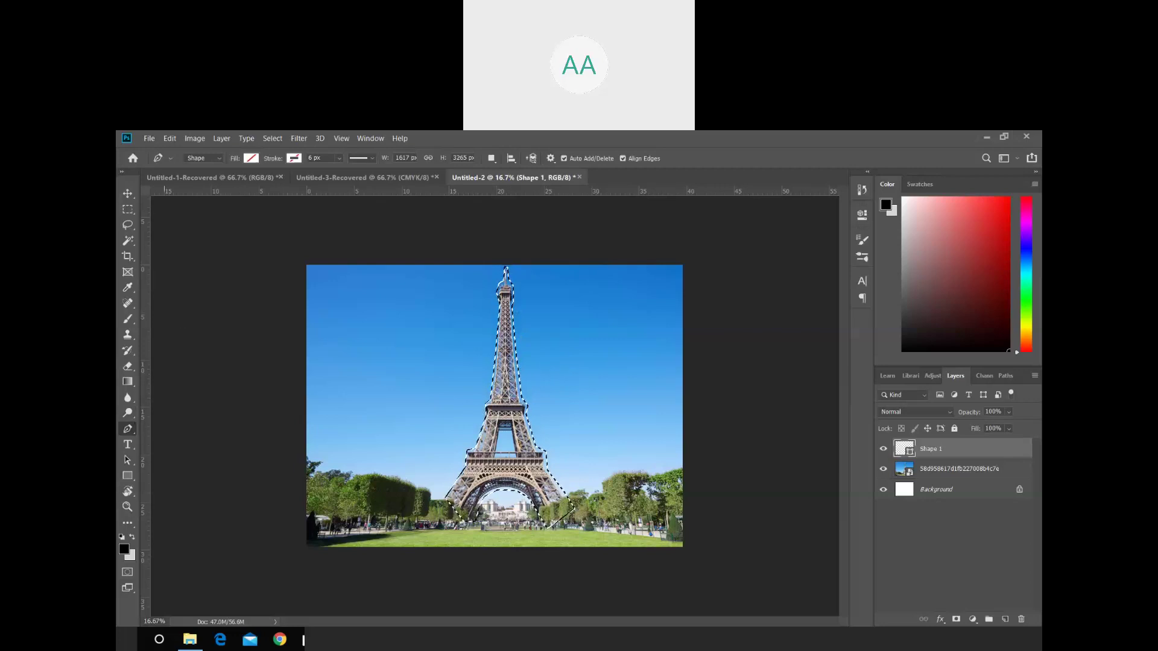
- Switch to the Clone Stamp tool, make the Eiffel Tower photo layer active and try to paint on the tower
left_click(129, 337)
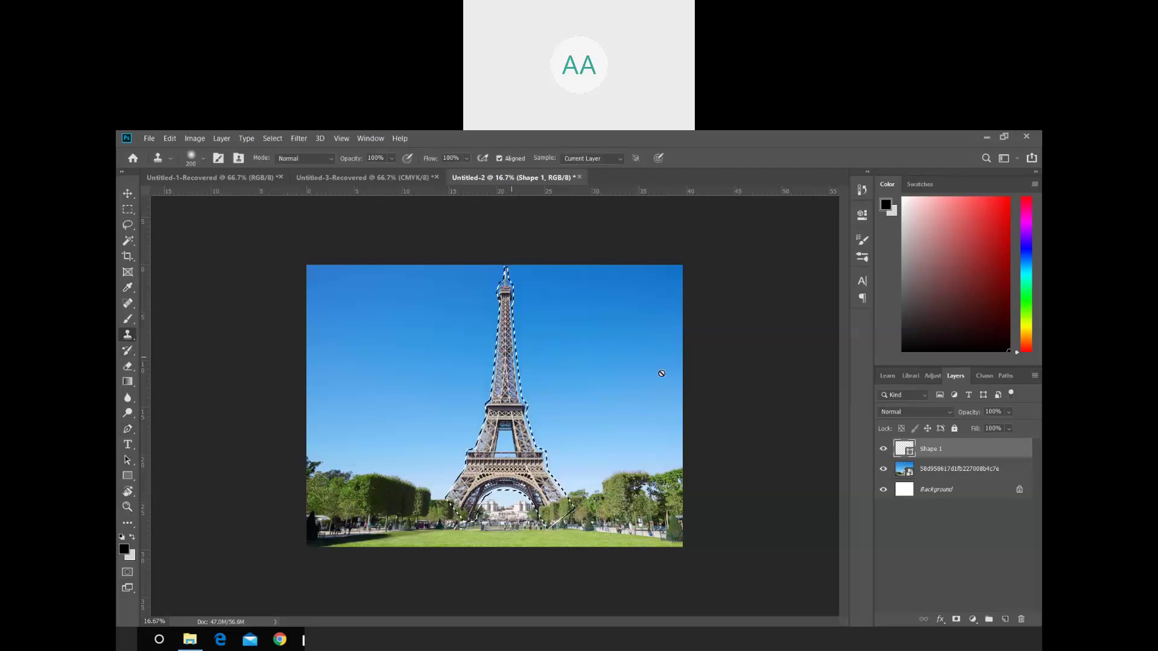
left_click(929, 473)
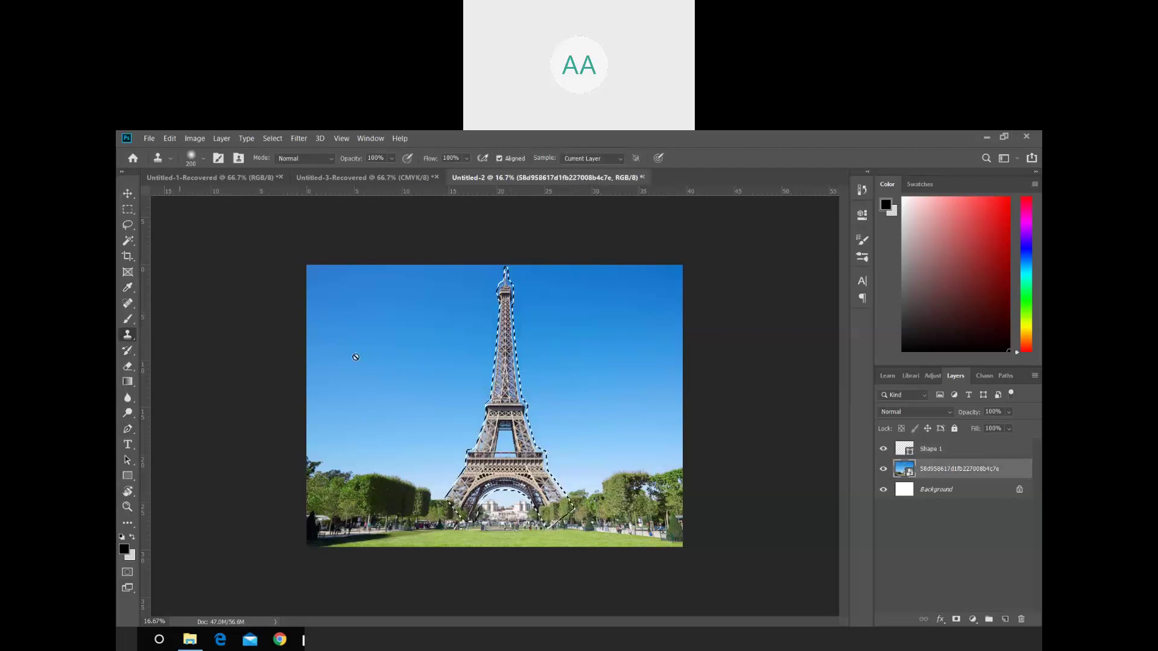
left_click(511, 343)
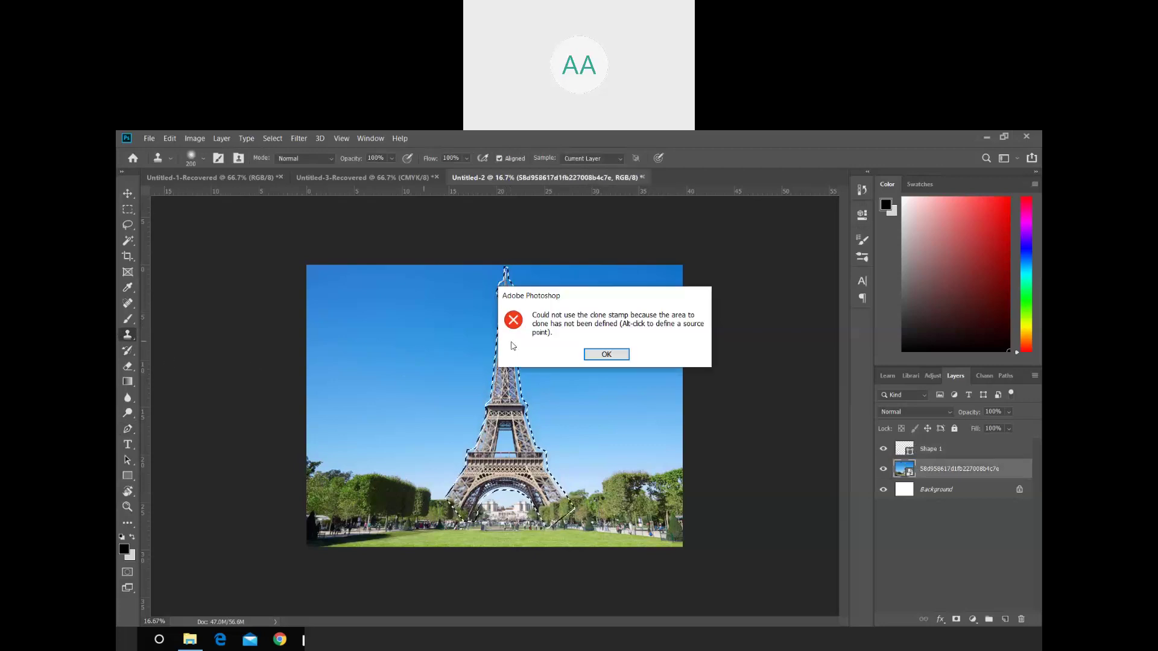
left_click(606, 354)
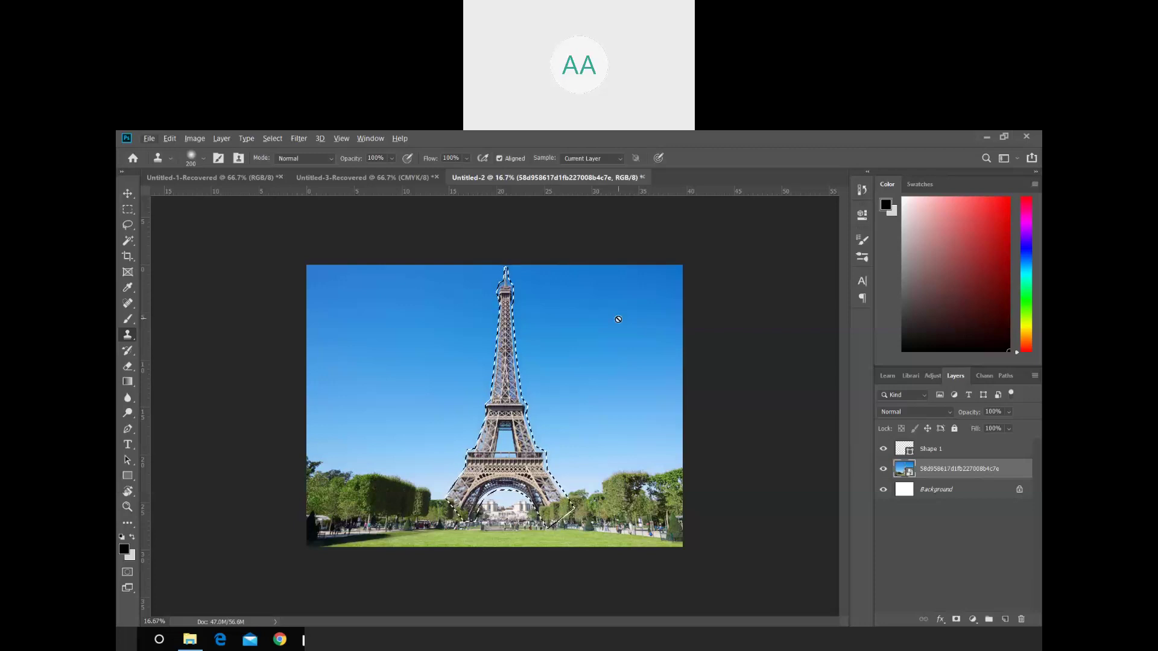
- Try the Clone Stamp on the sky beside the tower and rasterize the photo's smart object
left_click(417, 287)
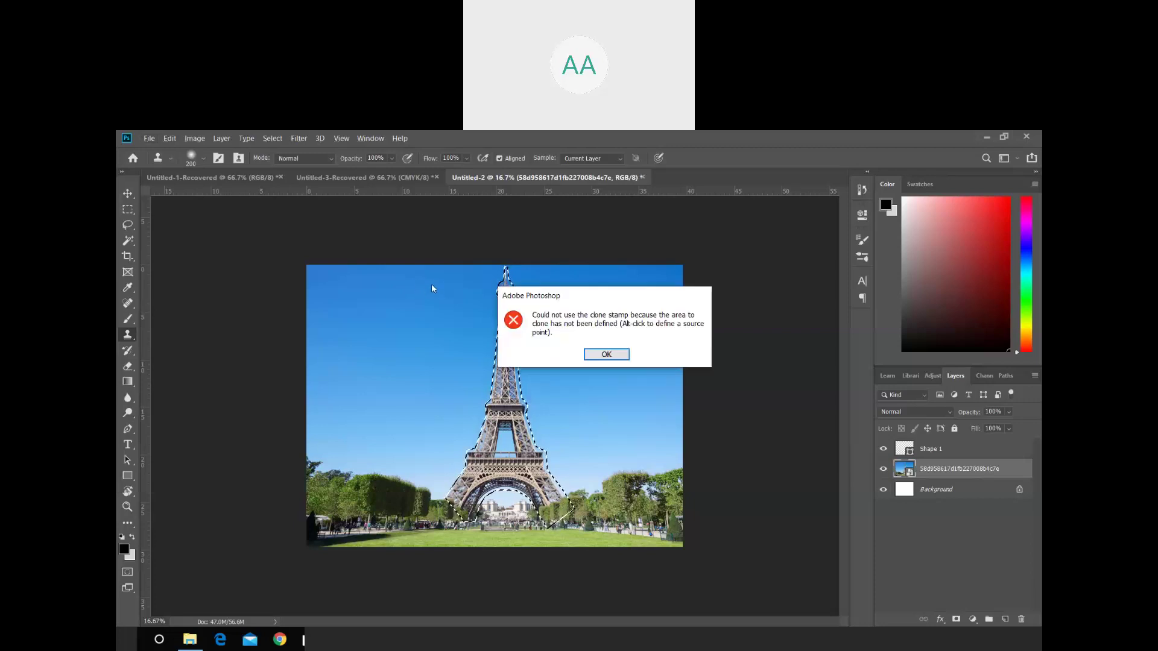
left_click(607, 355)
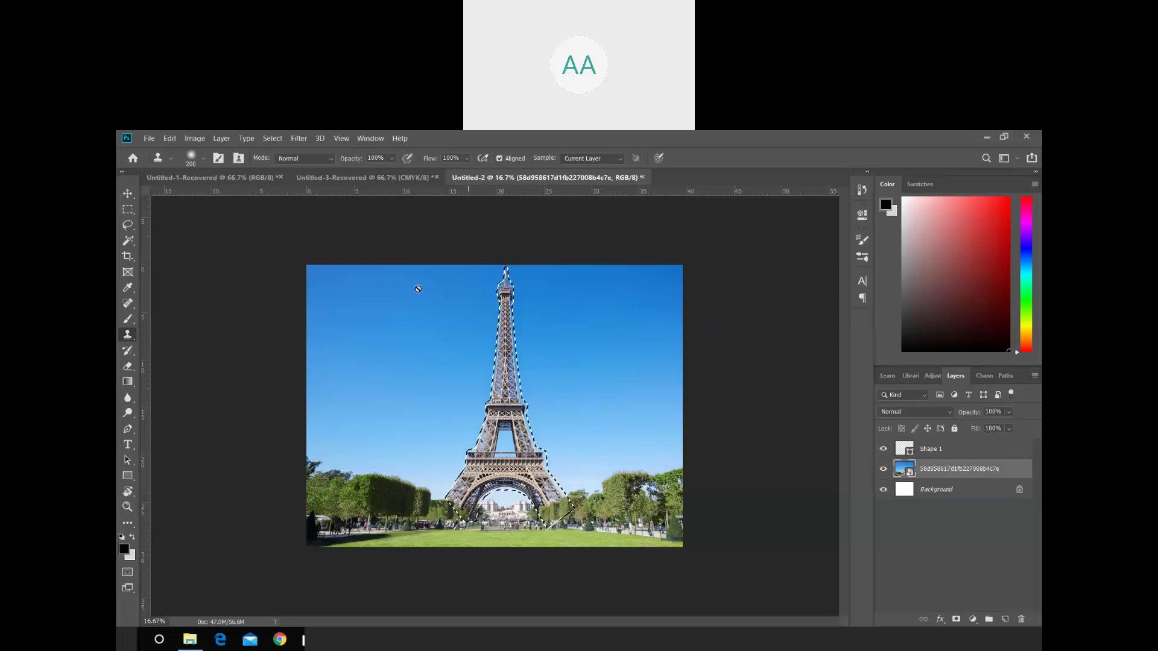
left_click(472, 319)
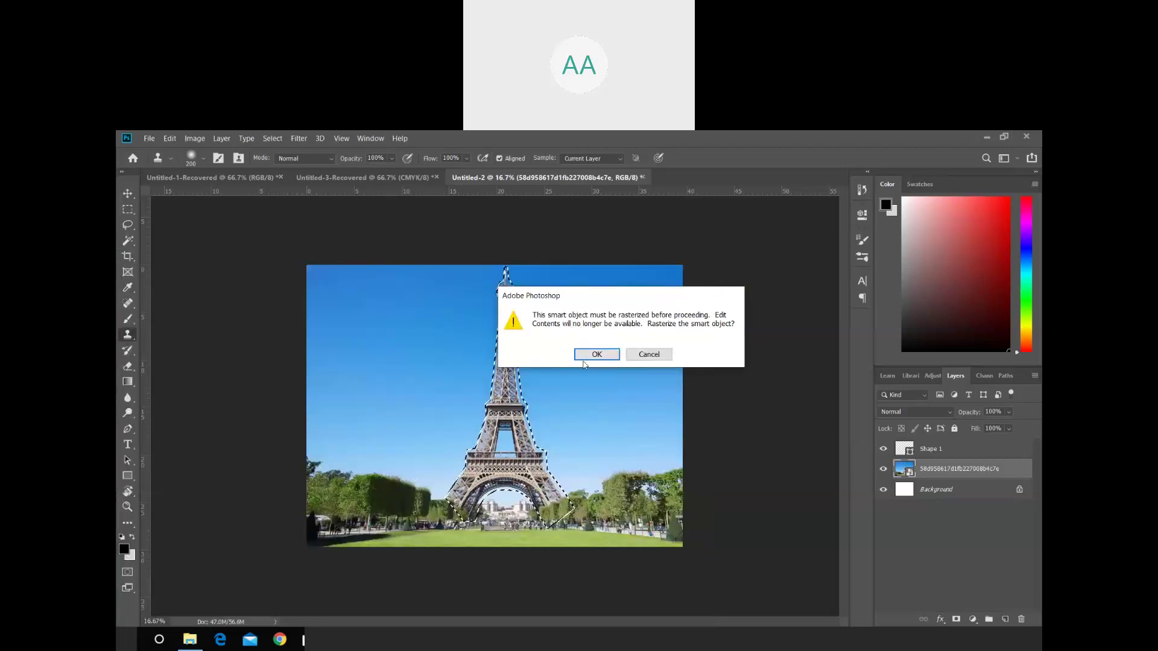
left_click(584, 359)
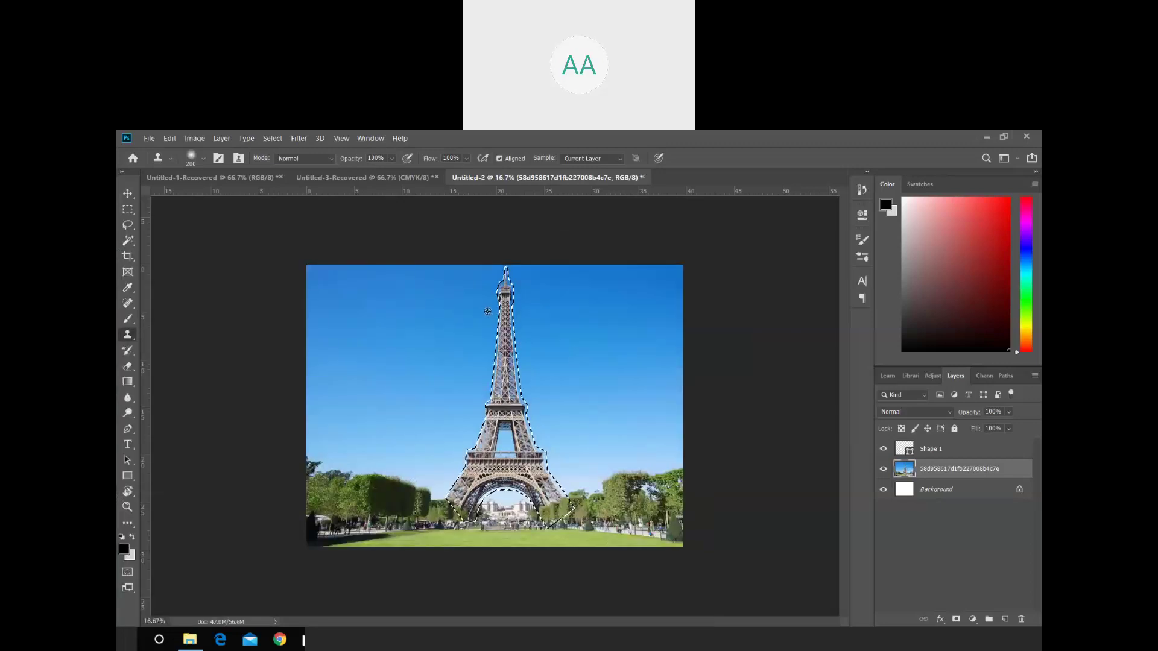
- Clone sky over the upper part of the Eiffel Tower within the selection, then undo the last stroke
left_click_drag(503, 313, 490, 312)
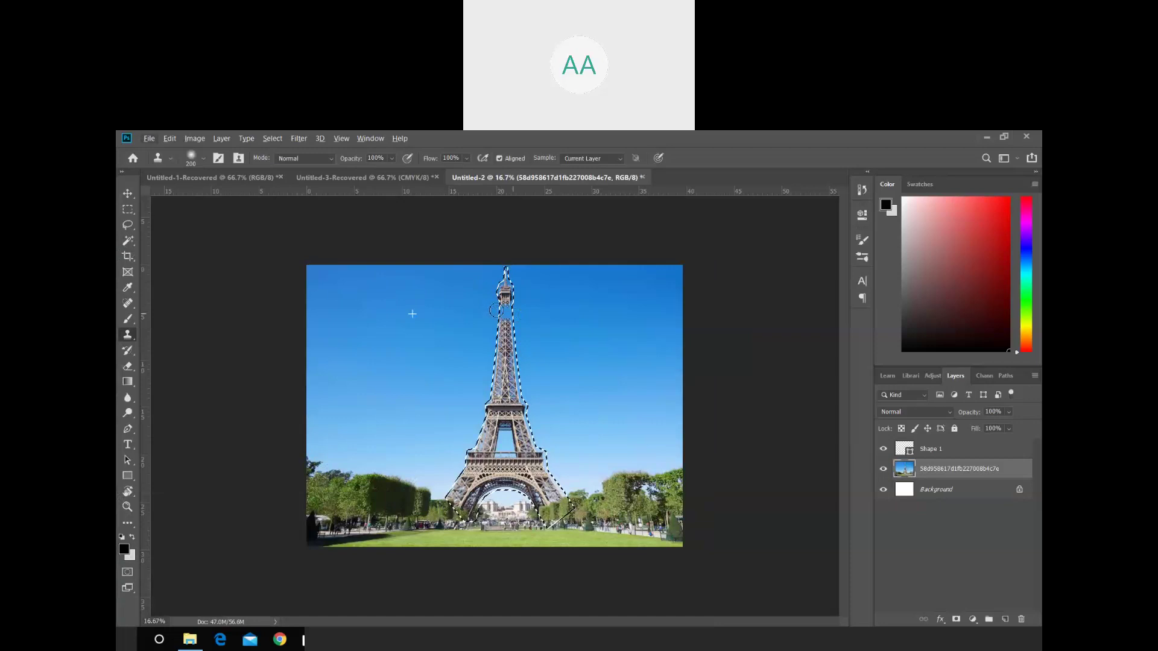
left_click_drag(495, 310, 505, 278)
mouse_move(504, 344)
left_mouse_down()
mouse_move(505, 326)
mouse_move(515, 369)
left_mouse_up()
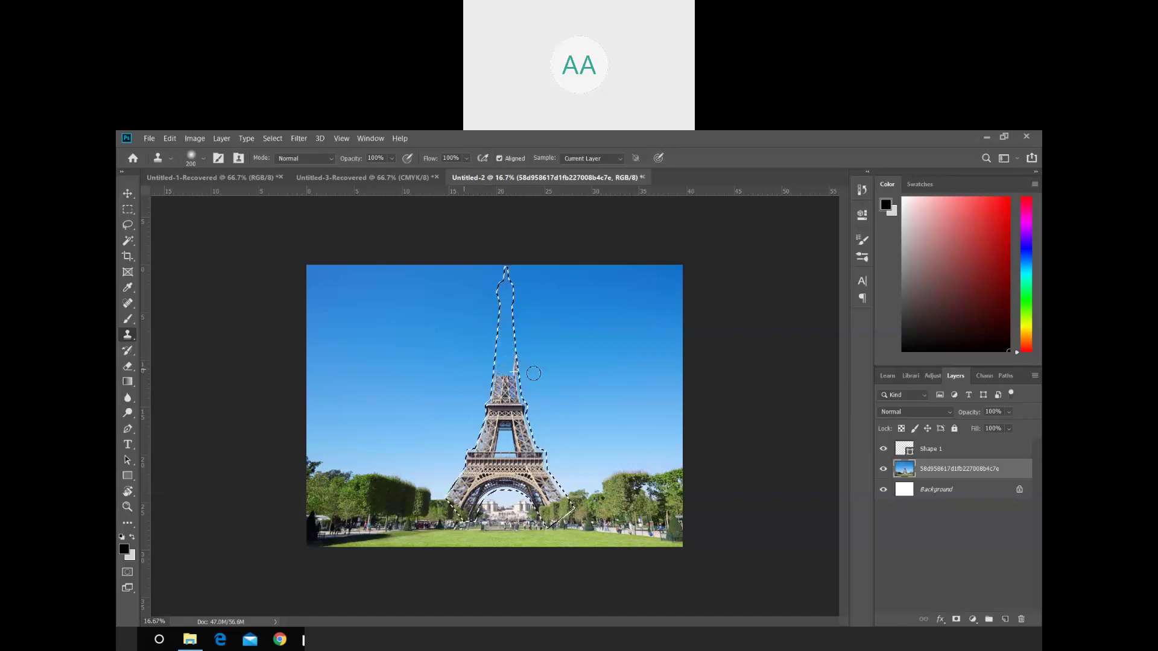
key("ctrl+z")
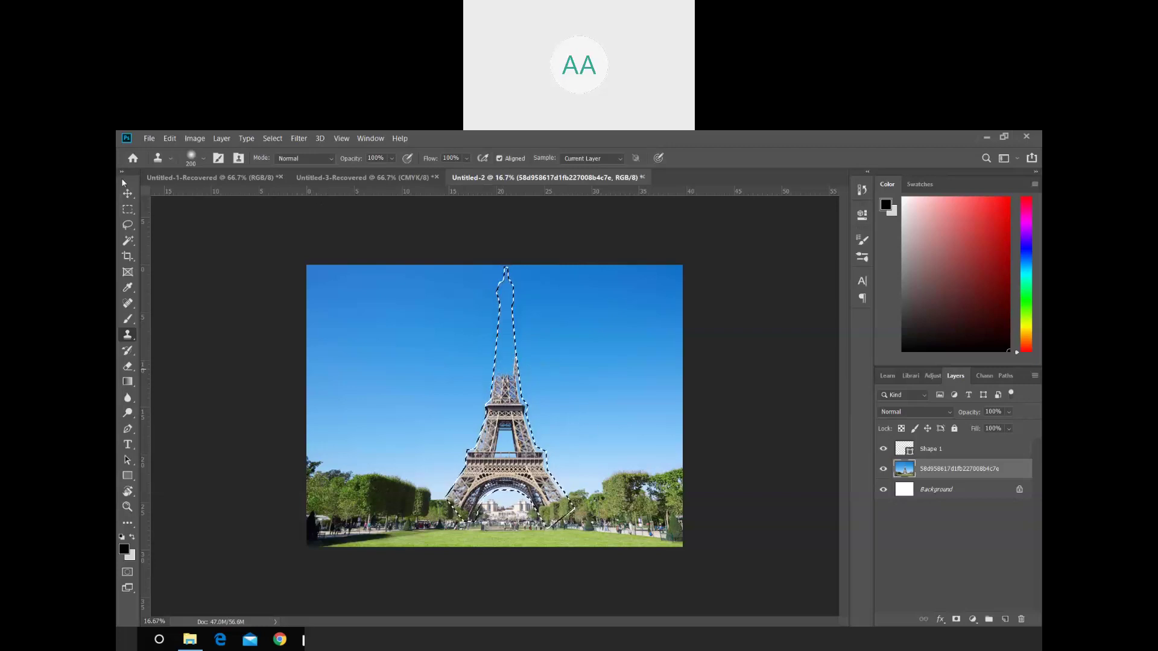
- Switch to the Rectangular Marquee tool and deselect the tower selection
left_click(130, 196)
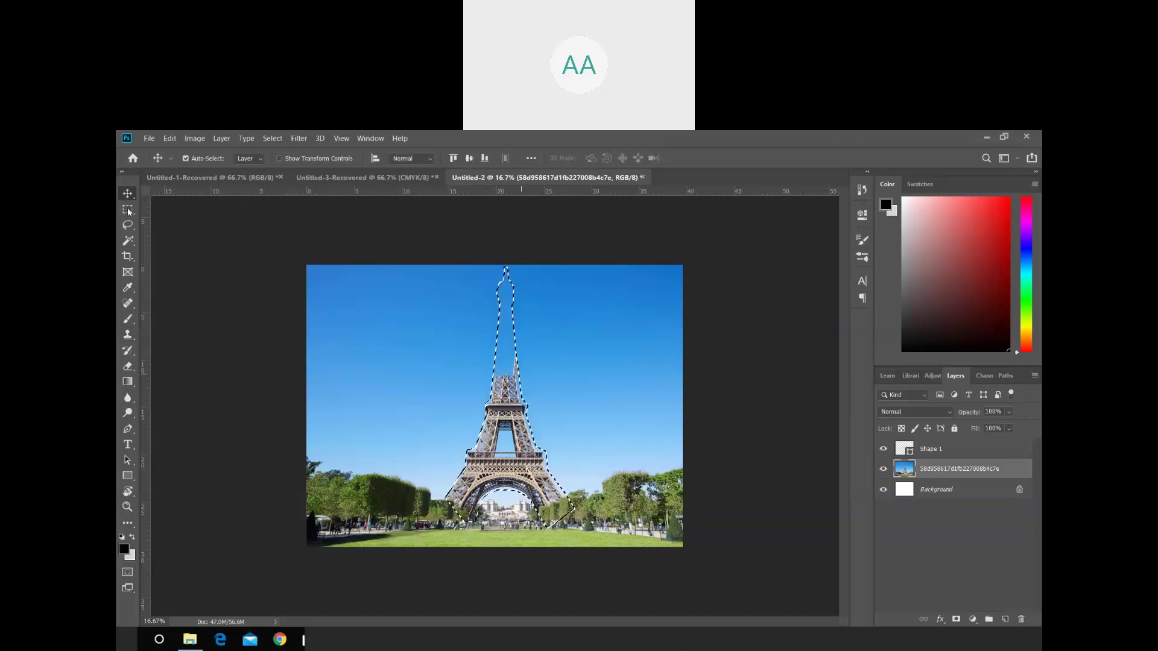
key("m")
right_click(502, 417)
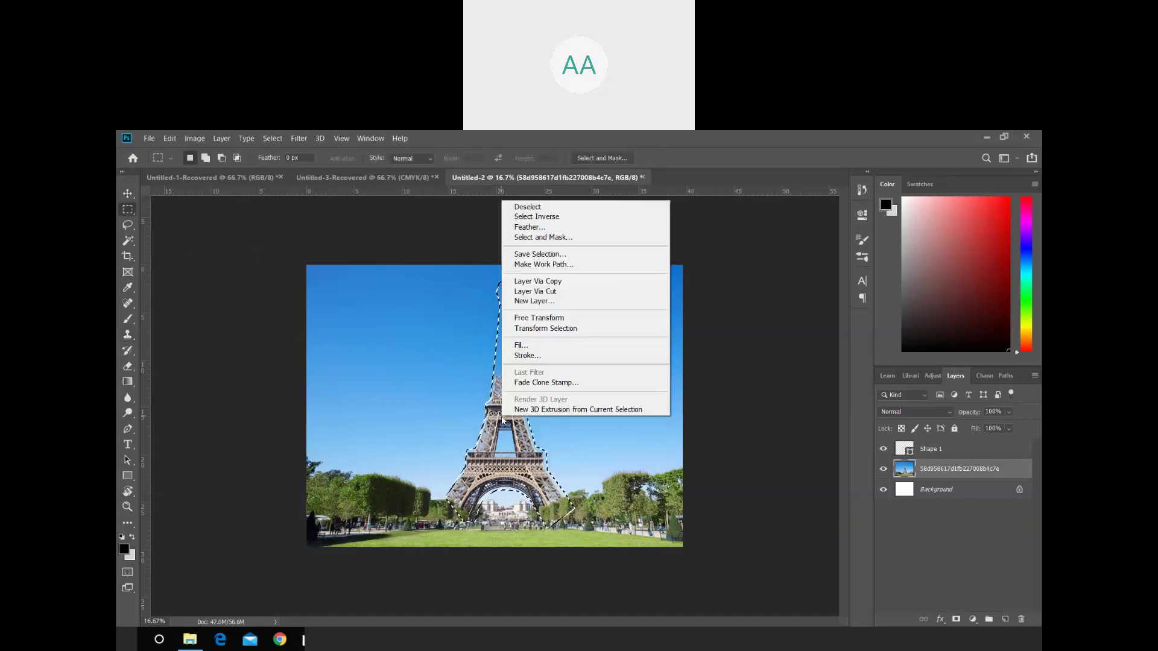
left_click(548, 207)
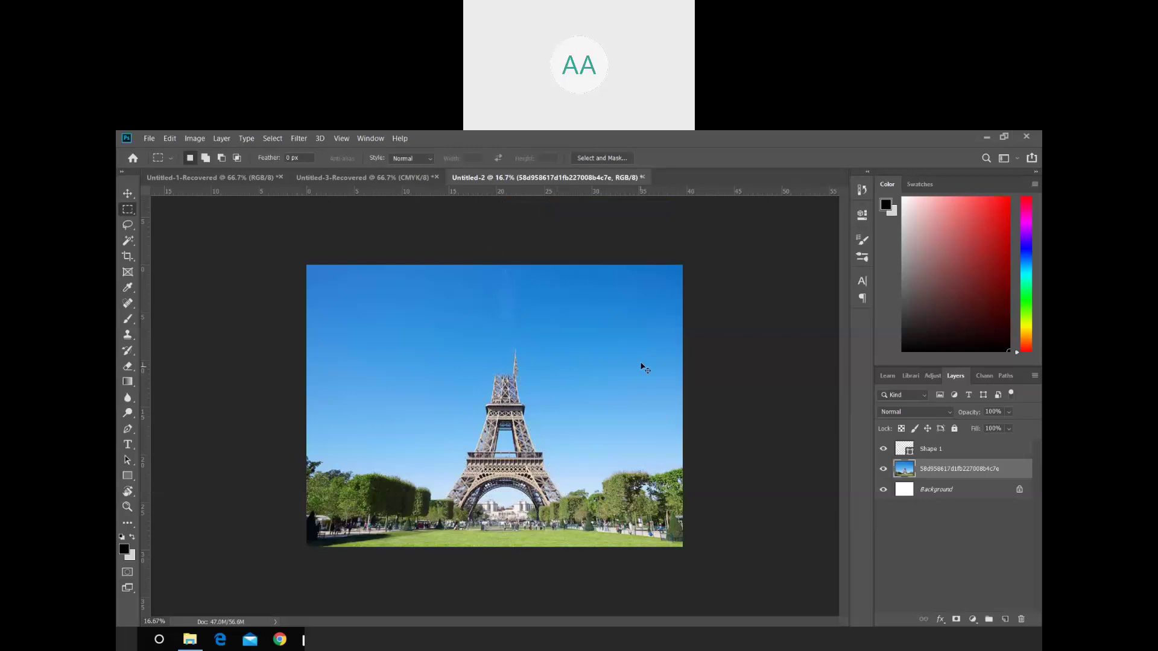
- Examine the cloned sky above the shortened tower up close for leftover traces and switch to the Blur tool
key("ctrl+plus")
key("ctrl+plus")
key("ctrl+plus")
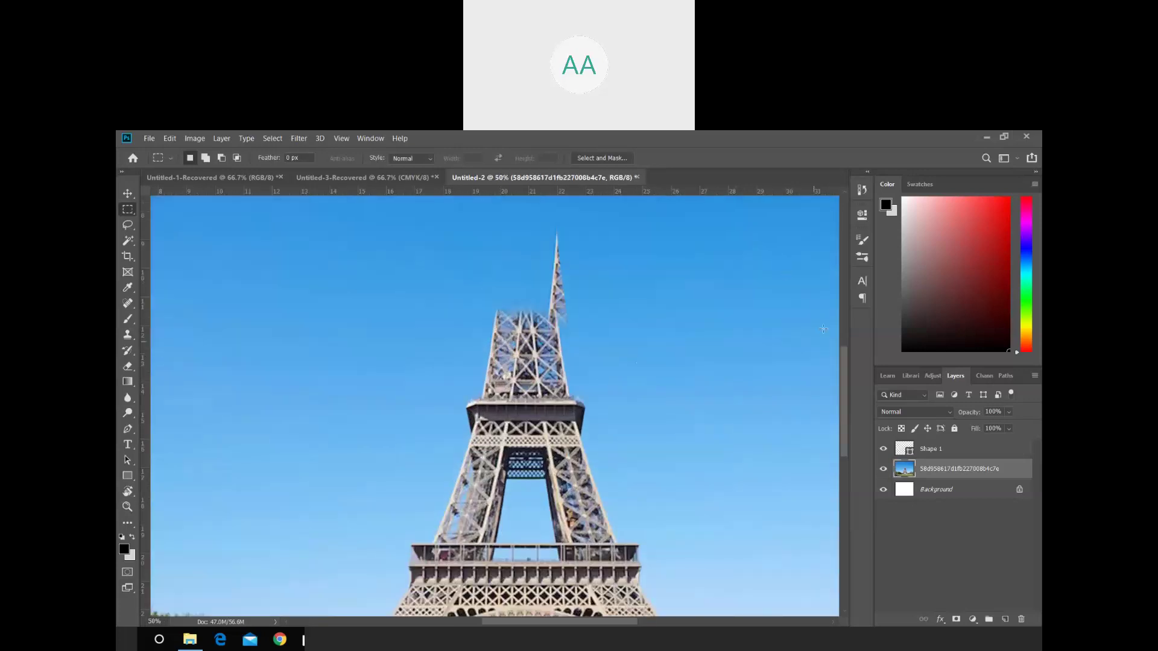
left_click_drag(845, 389, 845, 327)
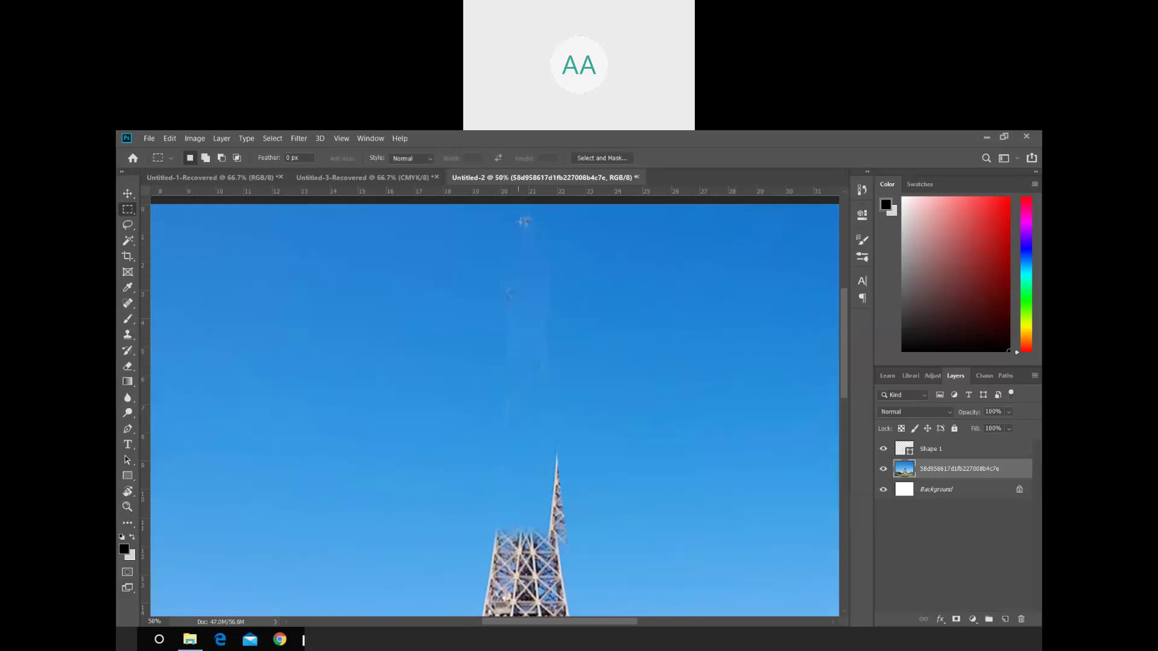
key("ctrl+minus")
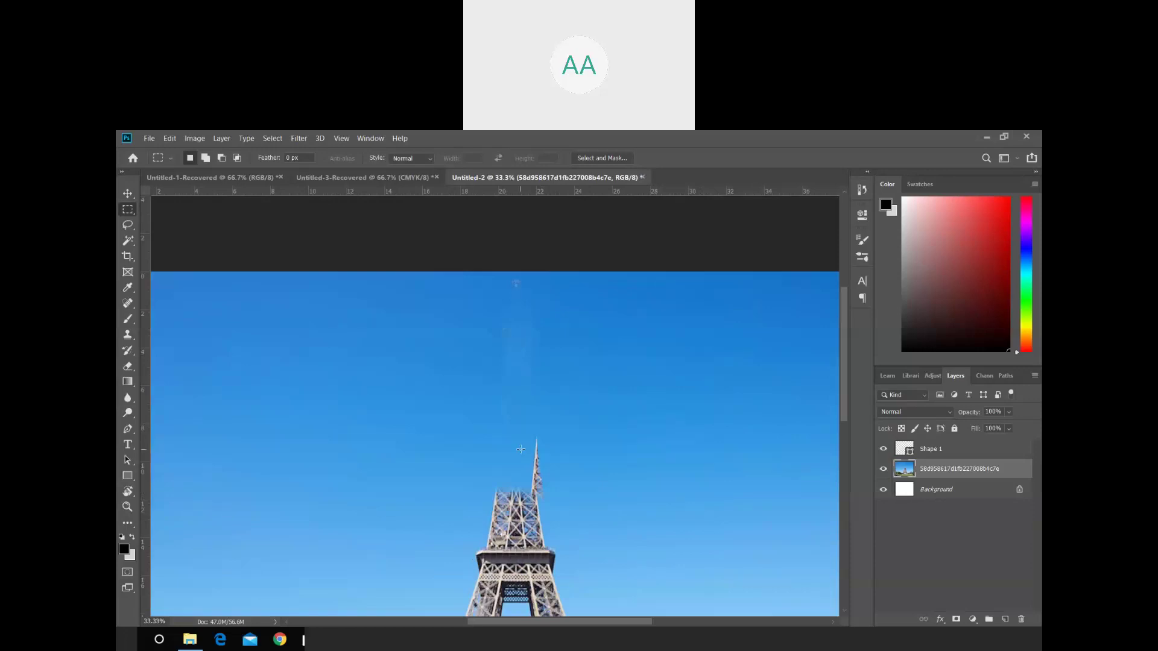
left_click(131, 404)
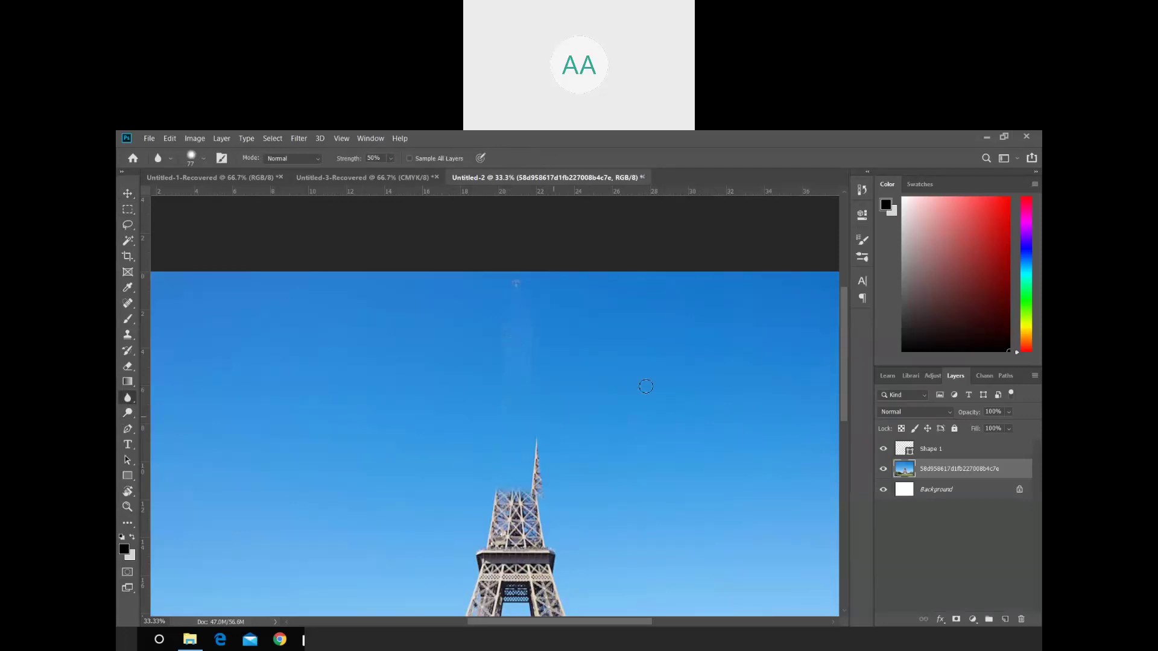
key("ctrl+minus")
key("ctrl+minus")
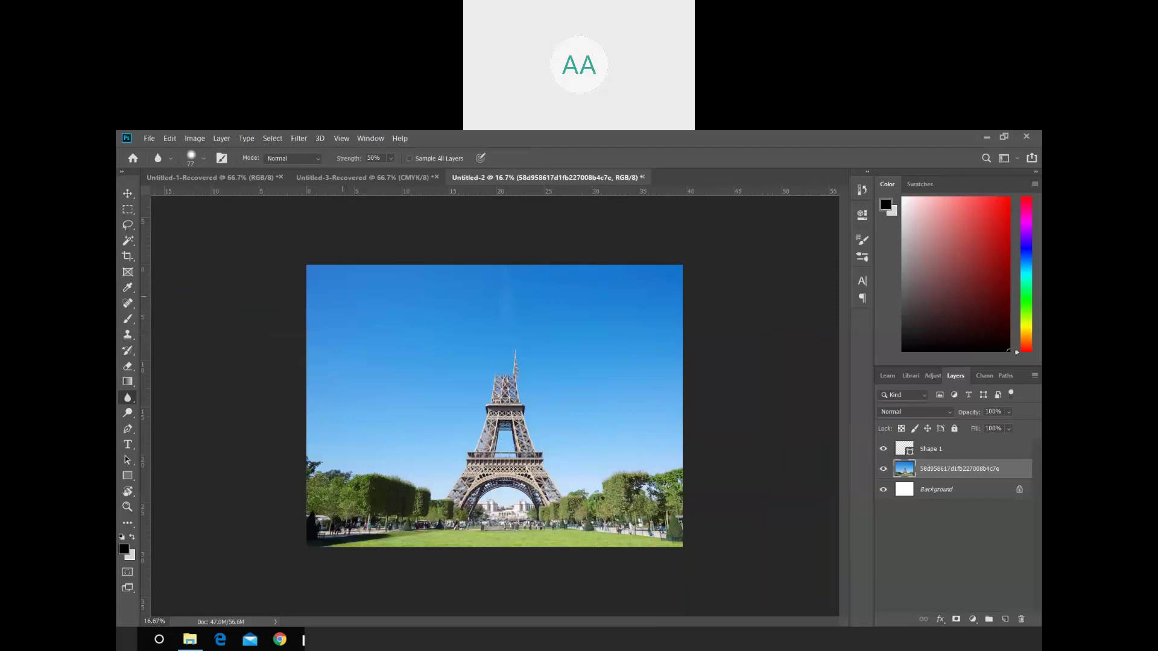
left_click(149, 139)
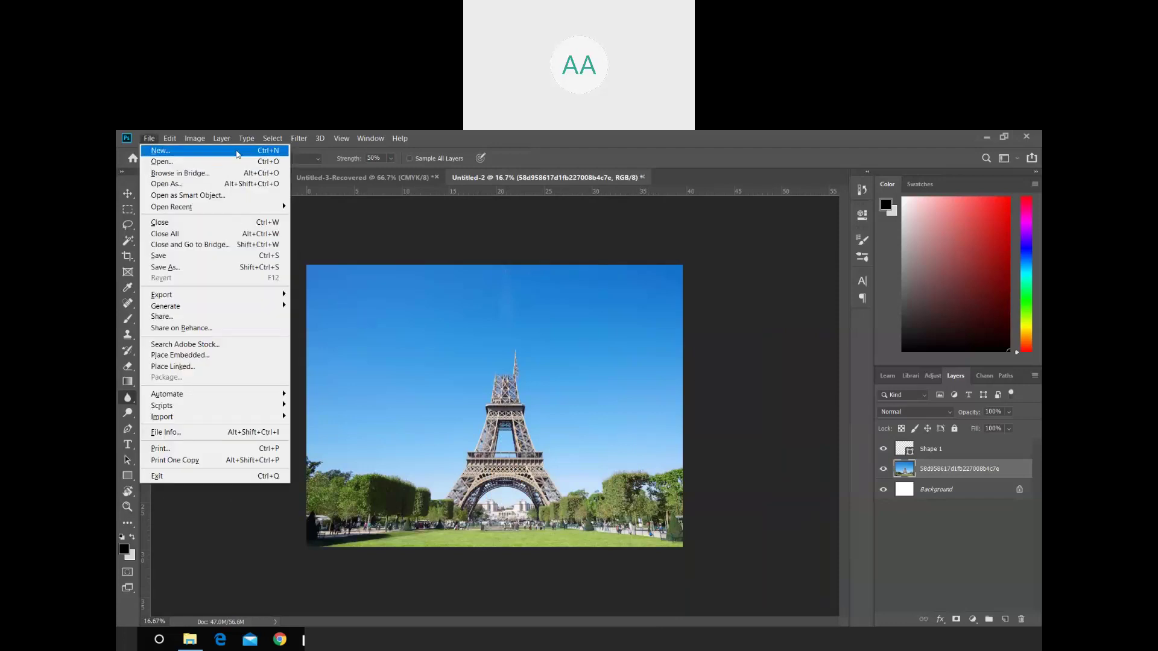
left_click(378, 330)
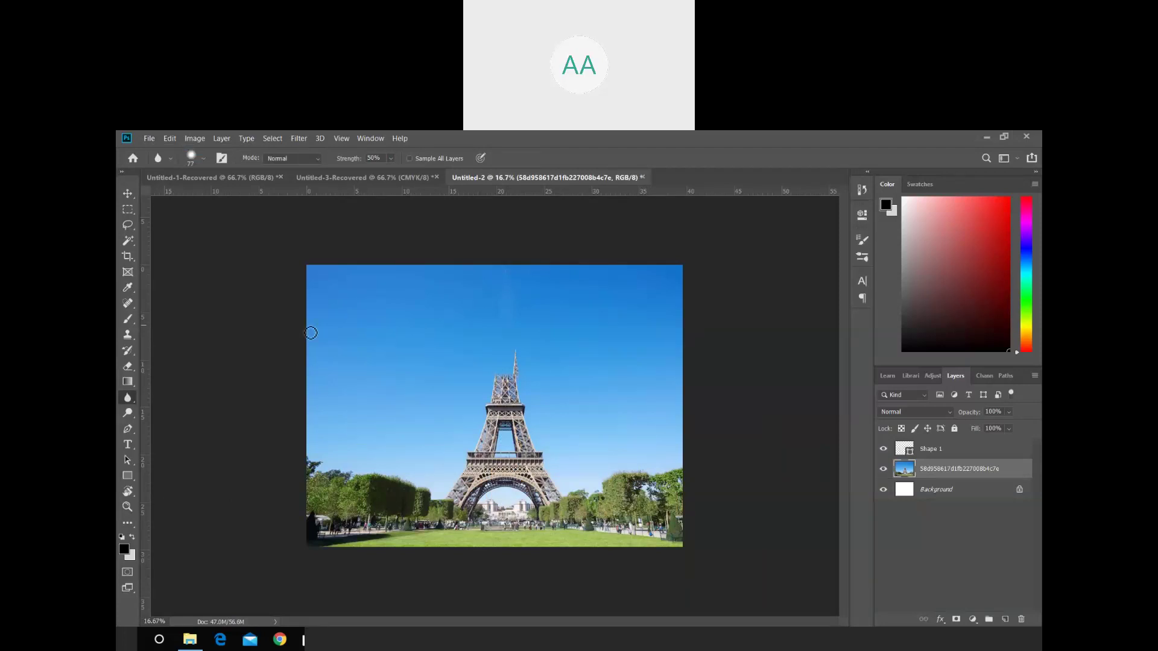
- Delete the Eiffel Tower photo layer and the Shape 1 layer, keeping only the white background
left_click(127, 193)
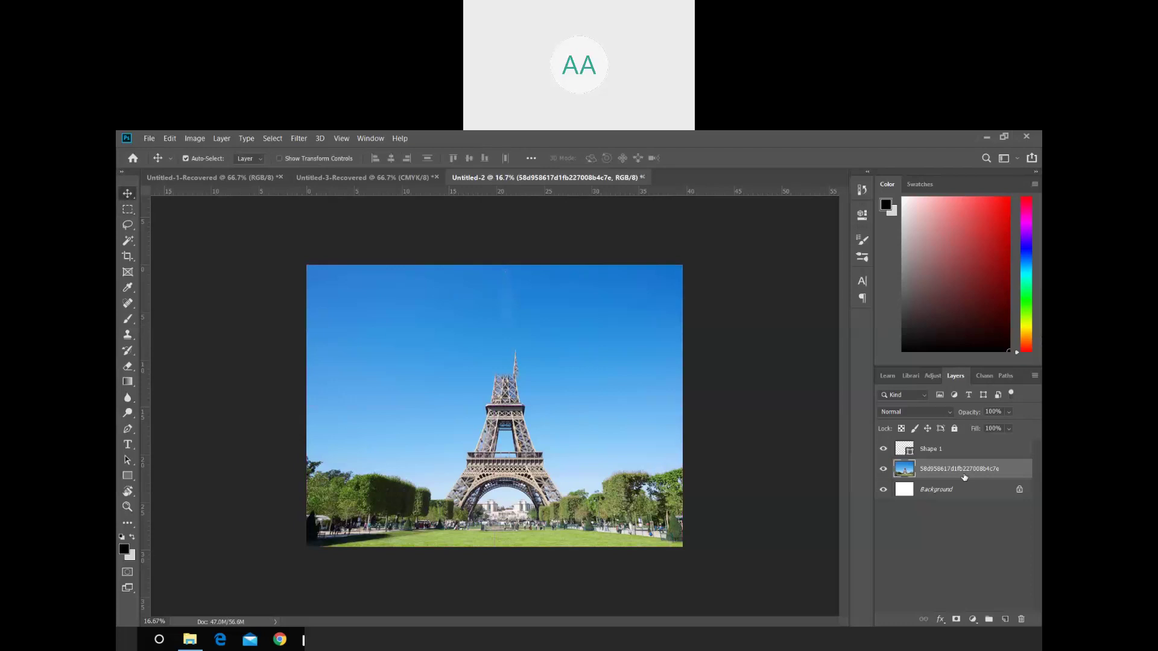
key("Delete")
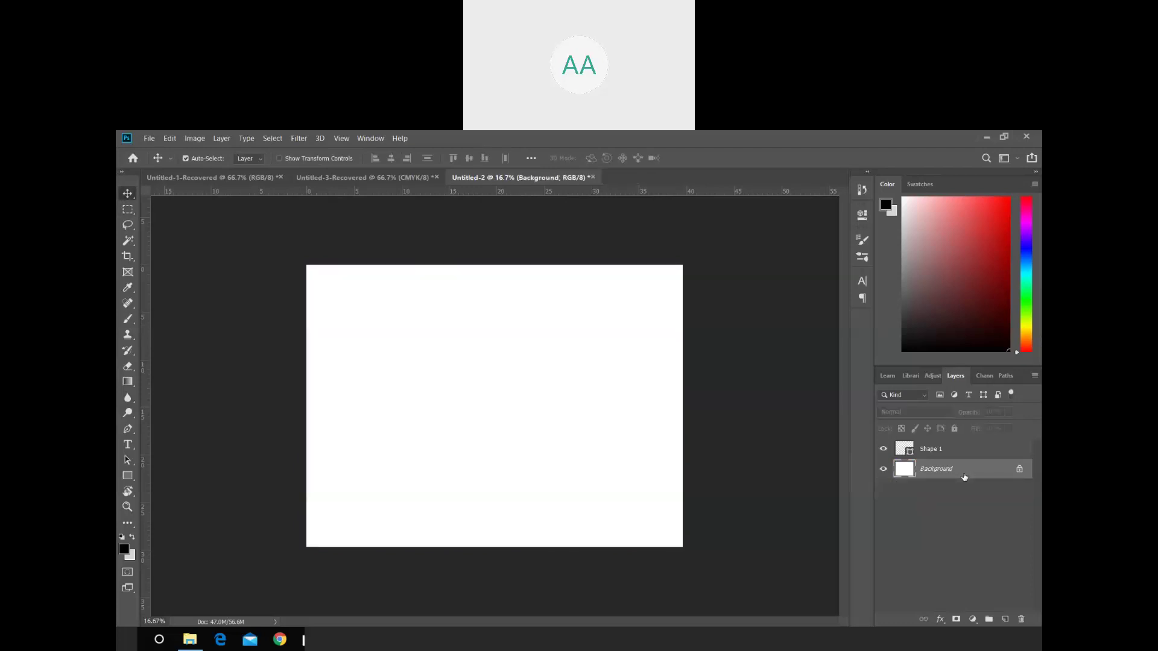
left_click(945, 450)
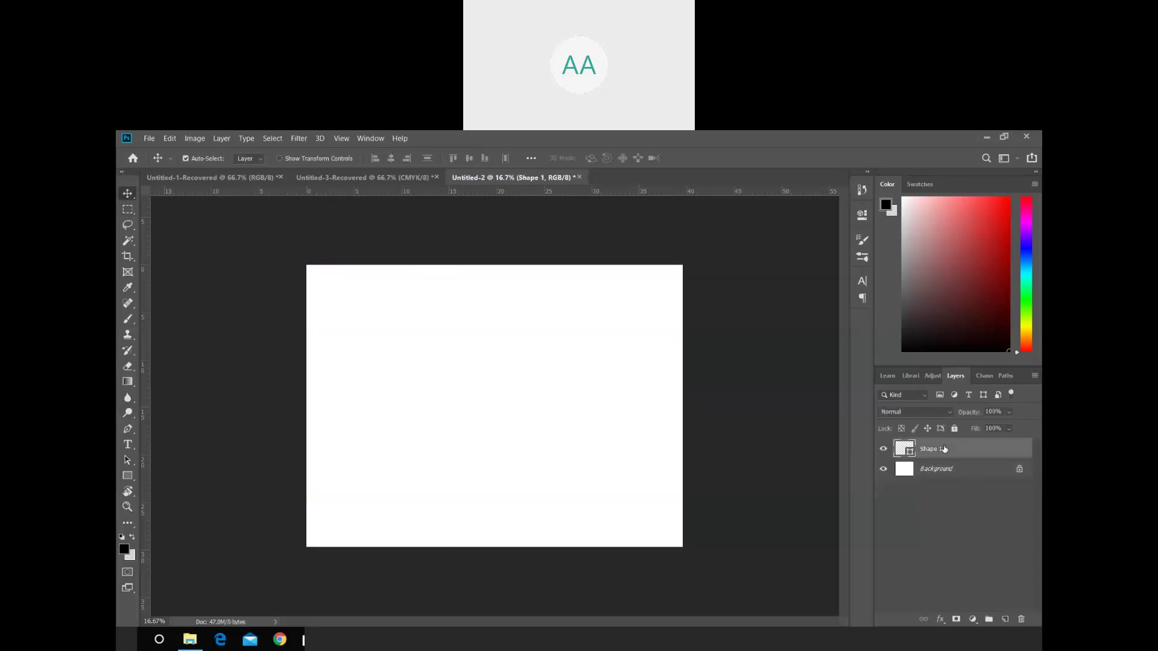
key("Delete")
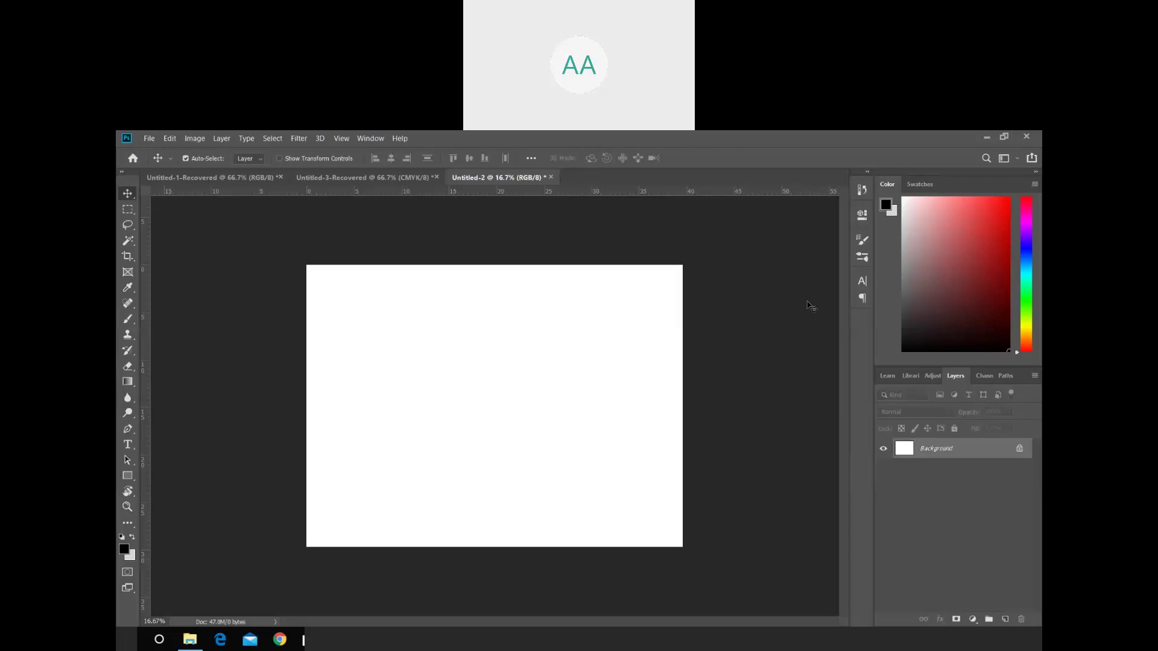
left_click(149, 138)
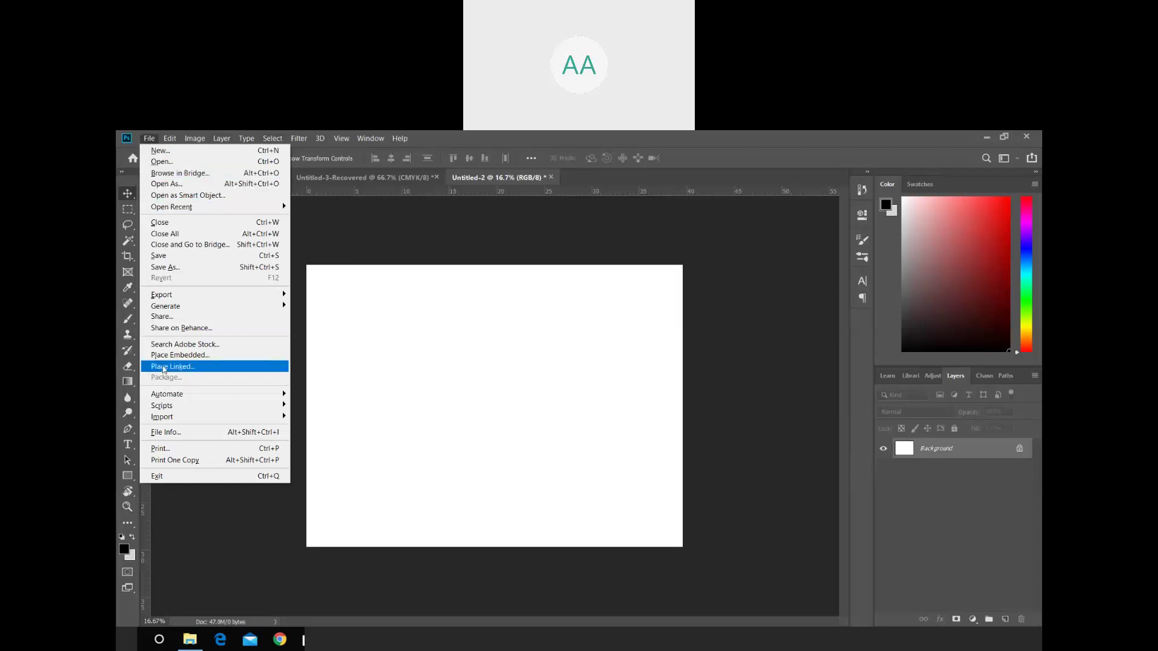
left_click(165, 355)
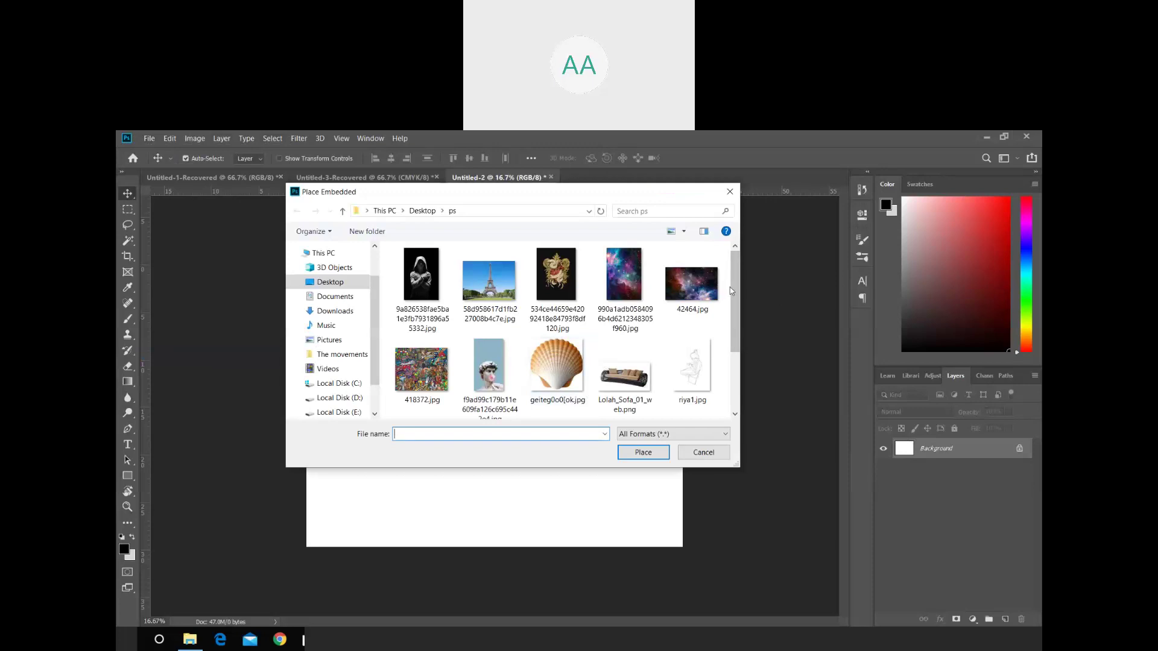
left_click_drag(736, 295, 737, 362)
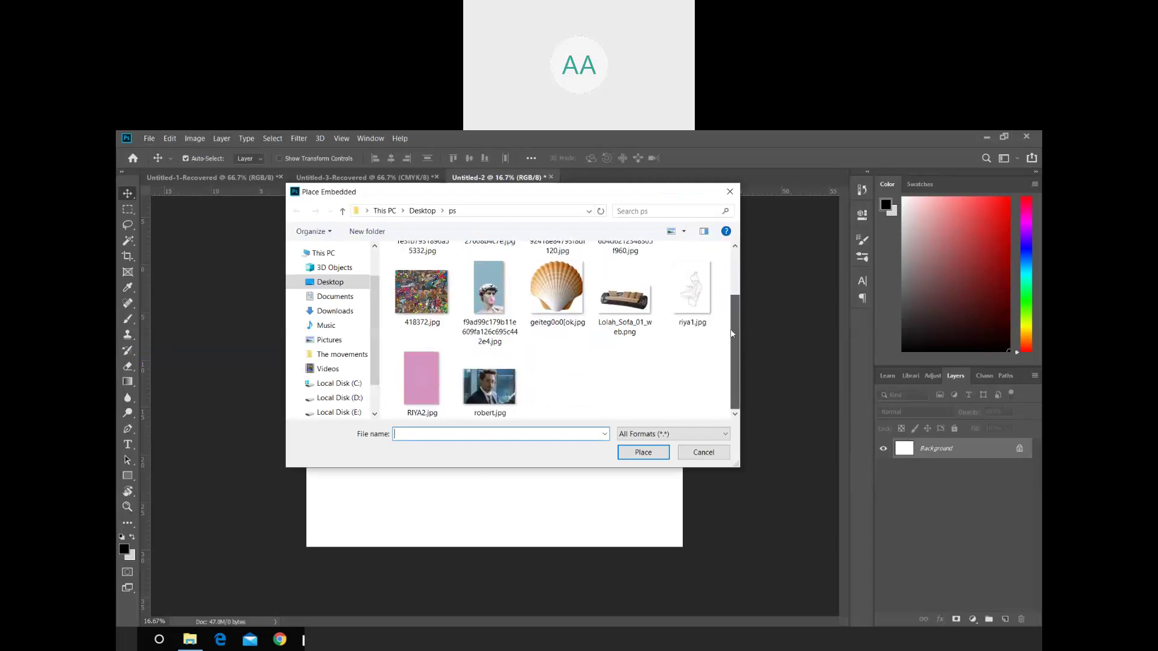
scroll(732, 333, "up", 2)
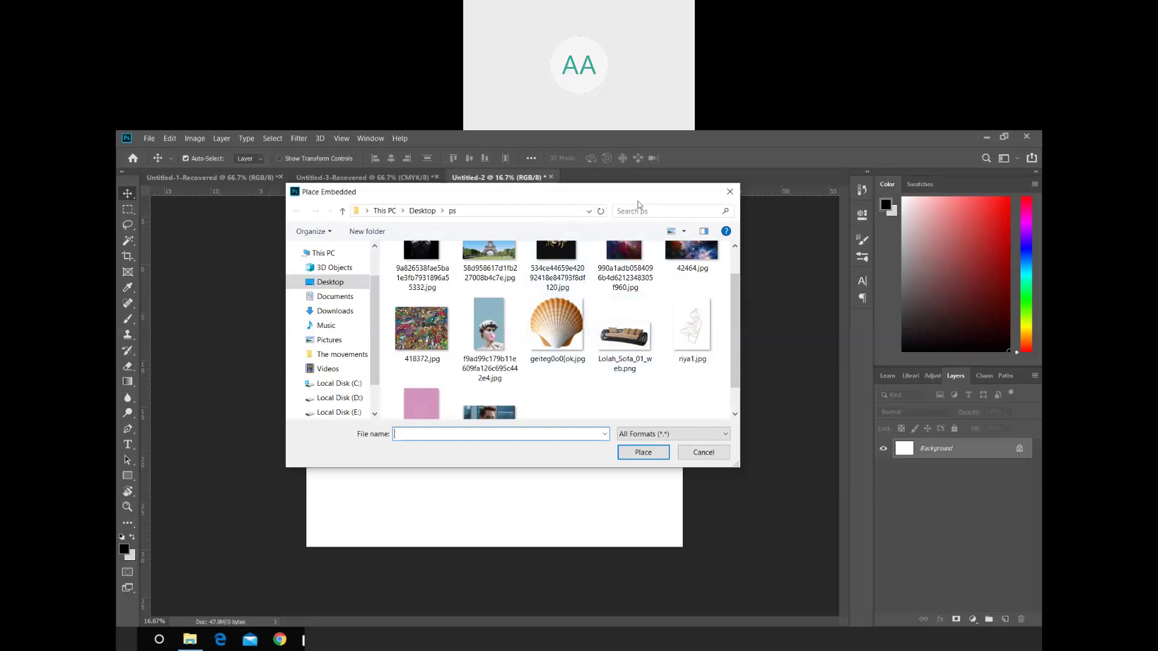
left_click(729, 191)
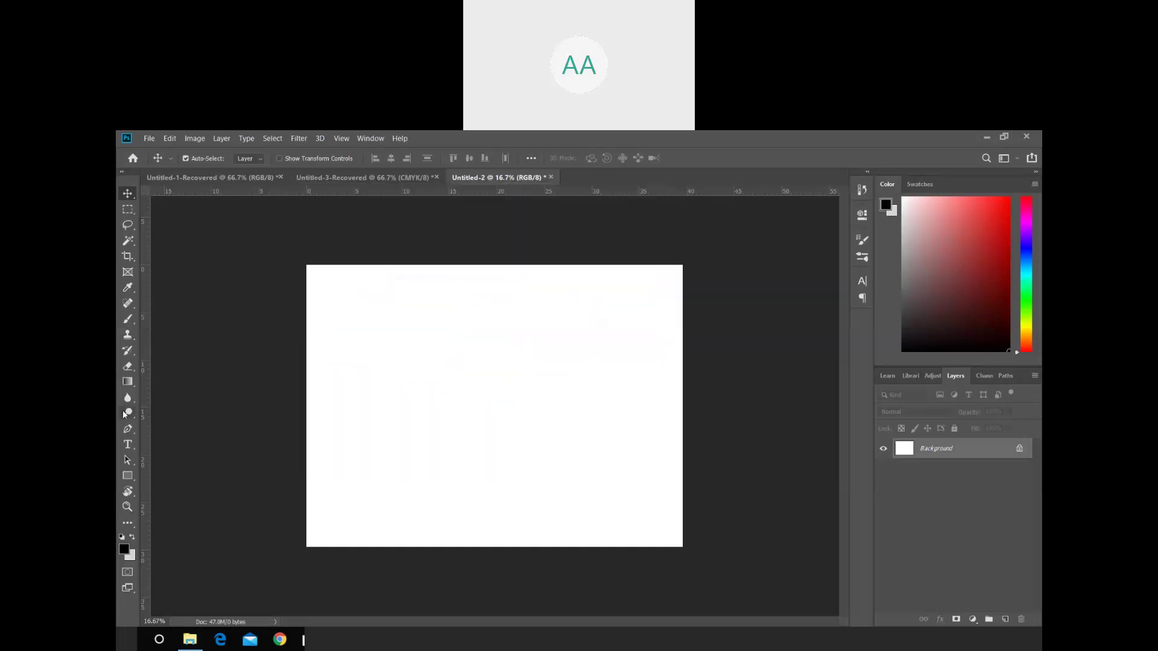
- Draw a black rectangle shape of about 5359 × 3716 px that covers the whole canvas
left_click(128, 476)
left_click_drag(290, 259, 364, 336)
left_click_drag(416, 432, 721, 557)
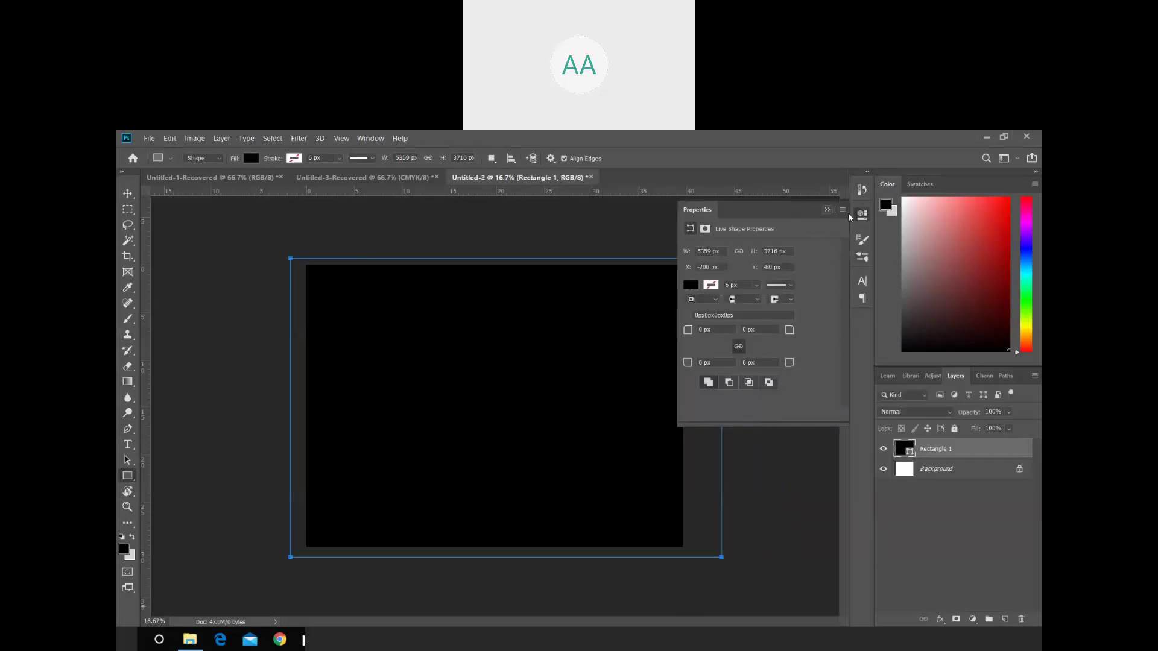
left_click(827, 209)
- Change the rectangle's fill to pure red and lock its layer completely
left_click_drag(960, 277, 977, 234)
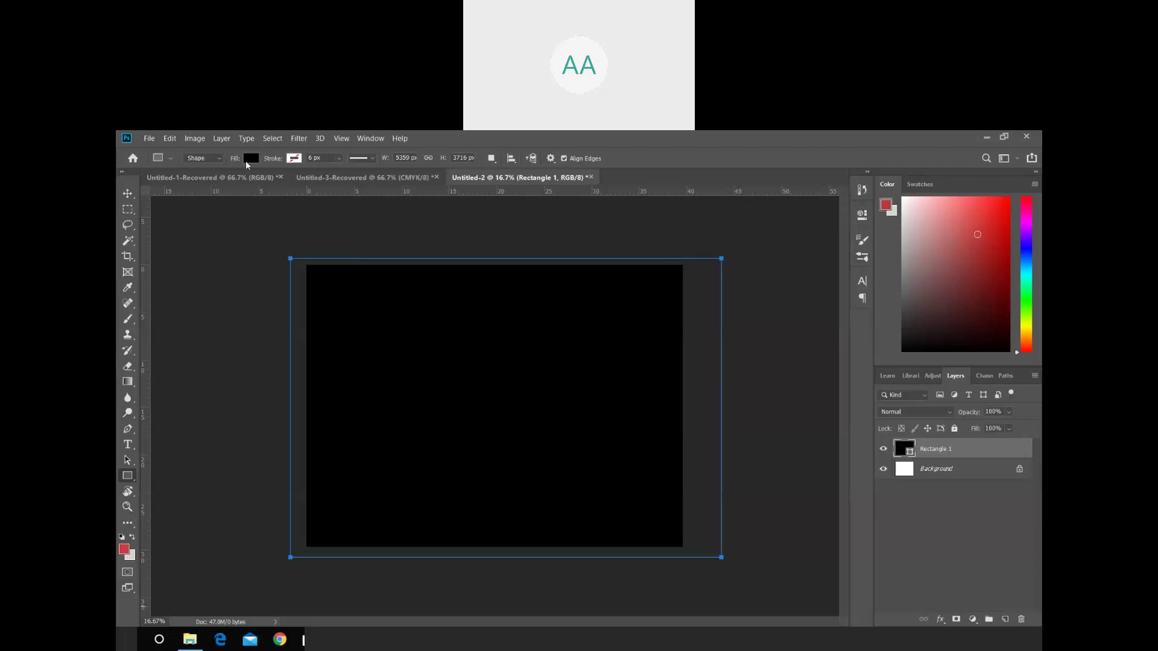
left_click(249, 159)
left_click(248, 159)
left_click(251, 158)
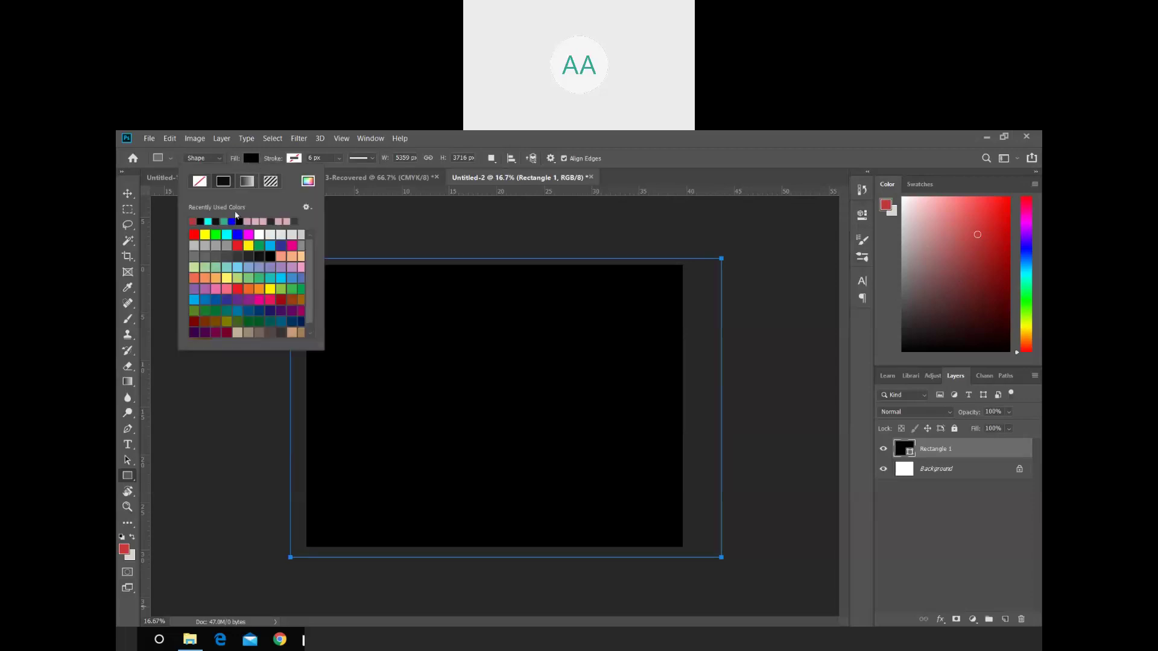
left_click(194, 234)
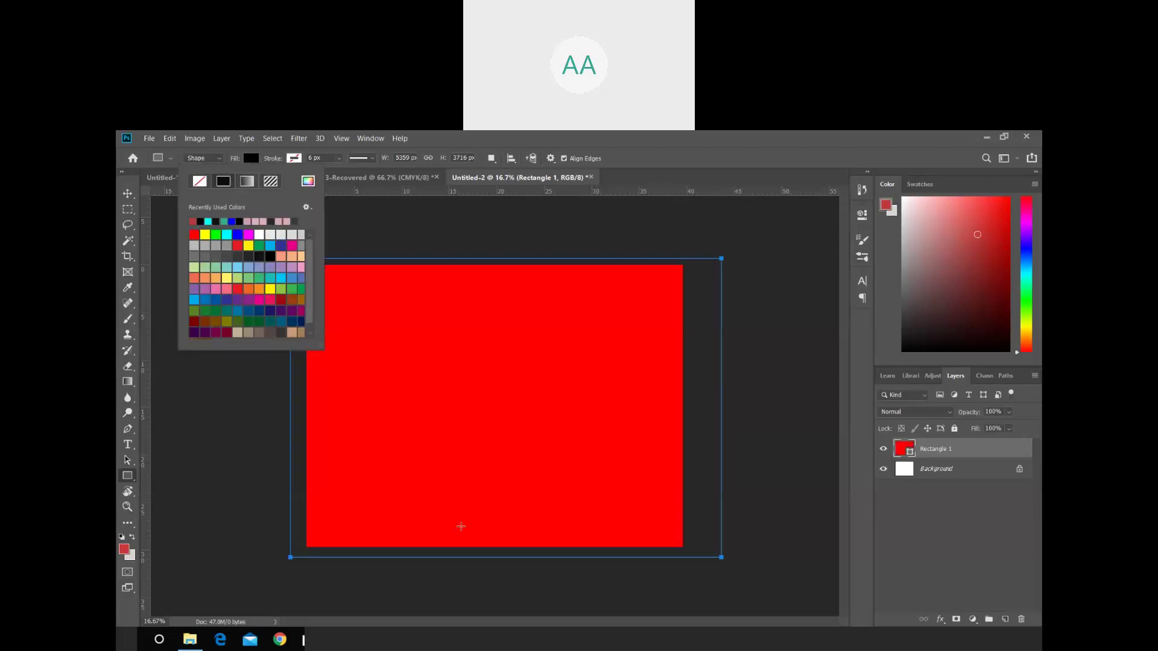
left_click(446, 365)
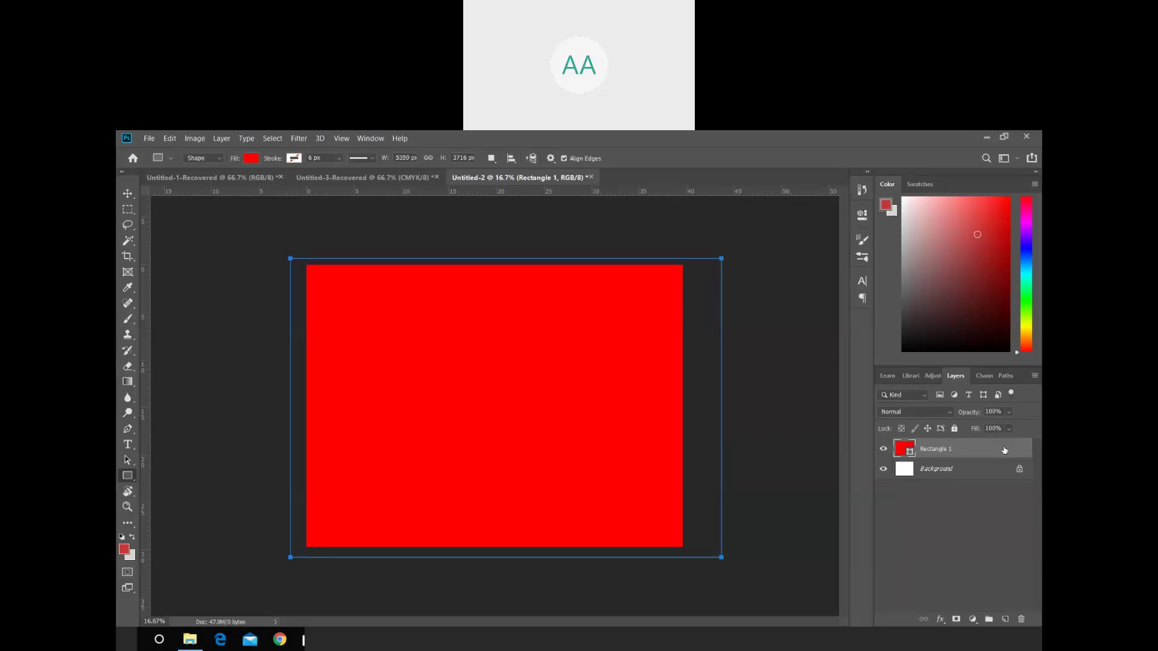
left_click(954, 428)
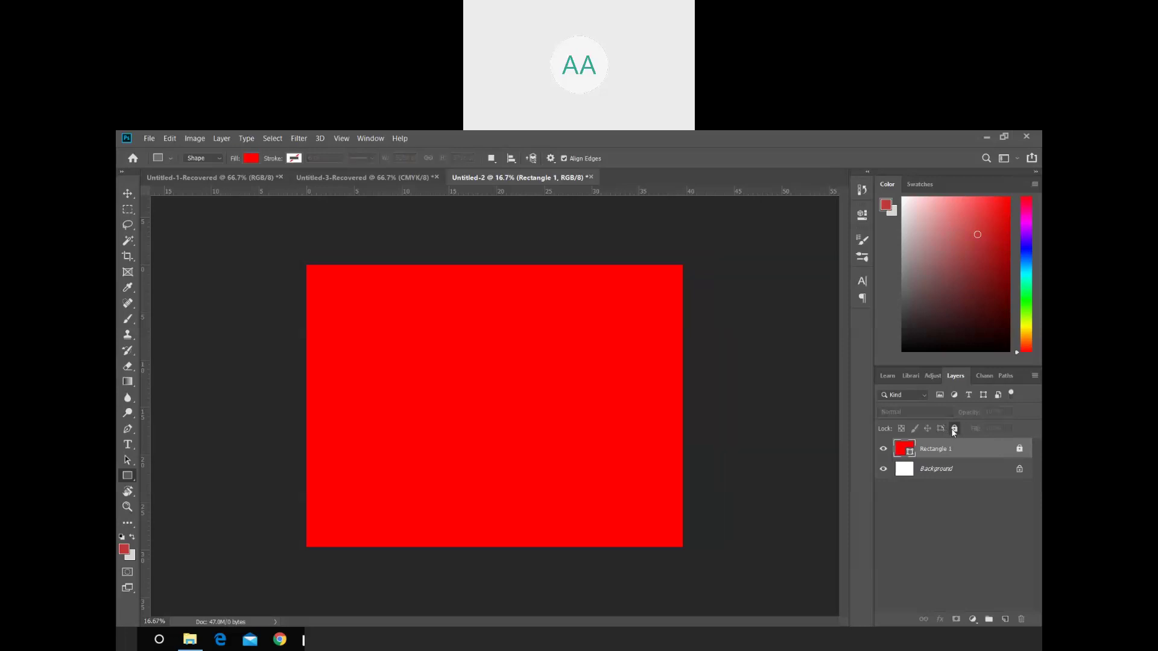
- Place Lolah_Sofa_01_web.png from the ps folder as an embedded image over the red background at its default size
left_click(149, 138)
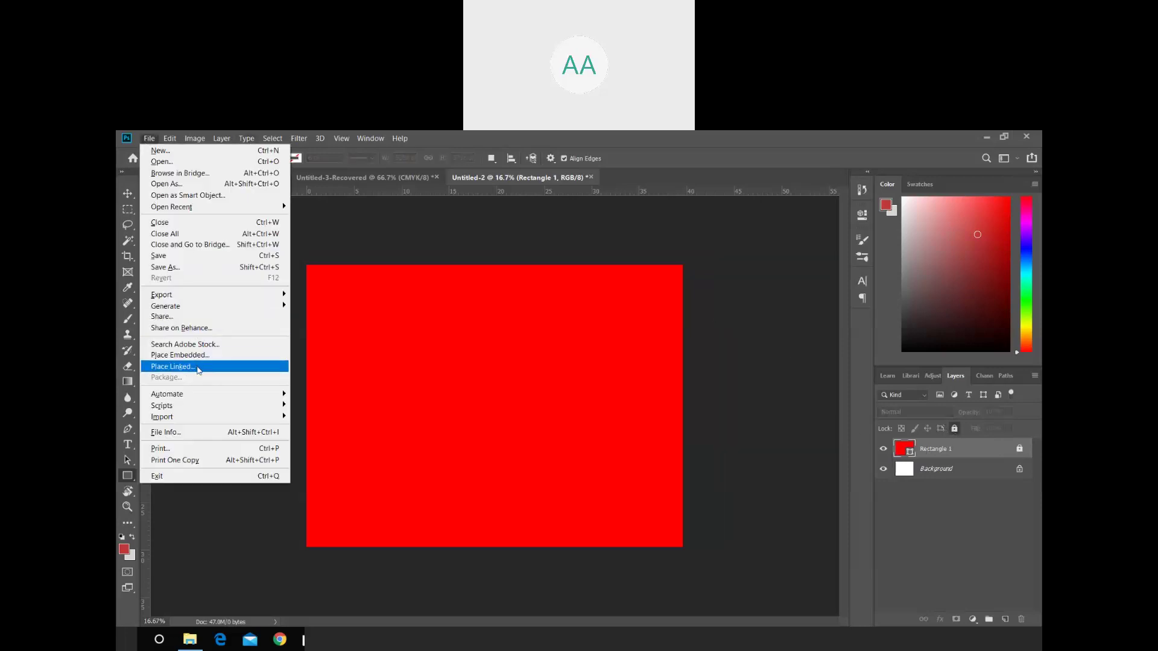
left_click(197, 356)
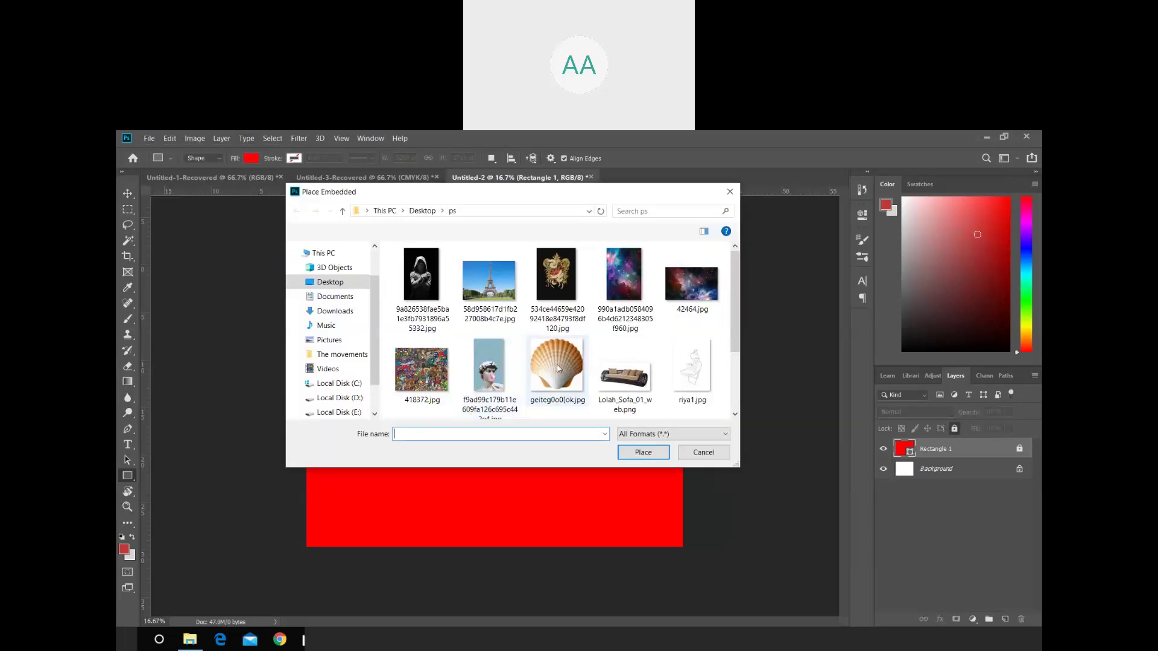
left_click(627, 369)
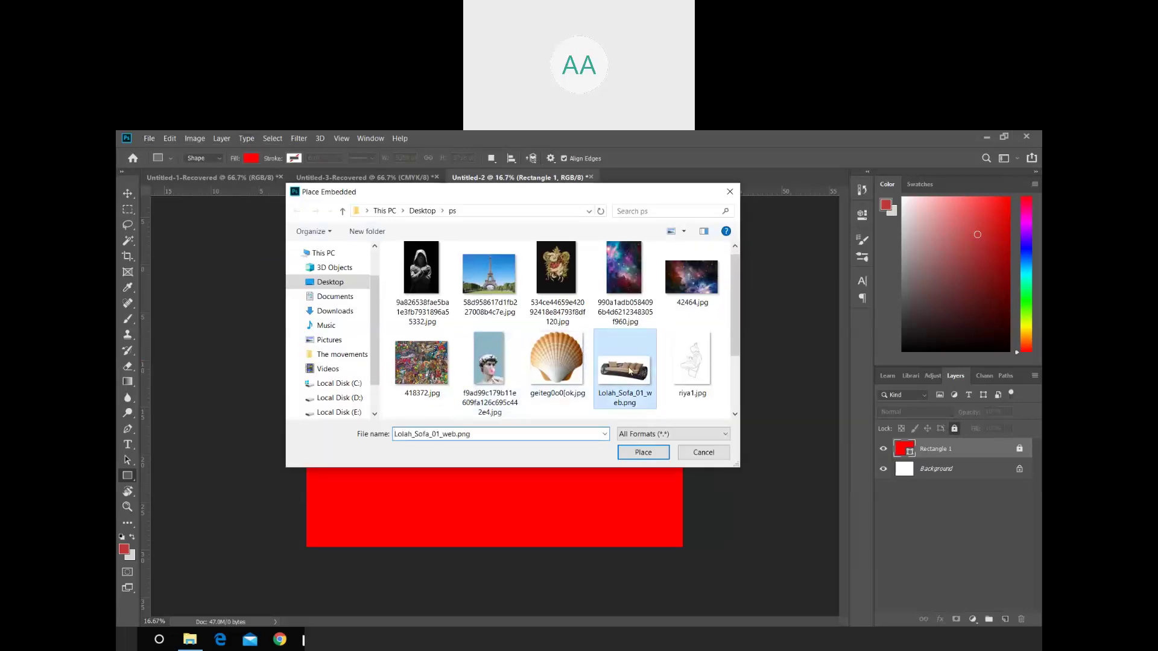
left_click(641, 453)
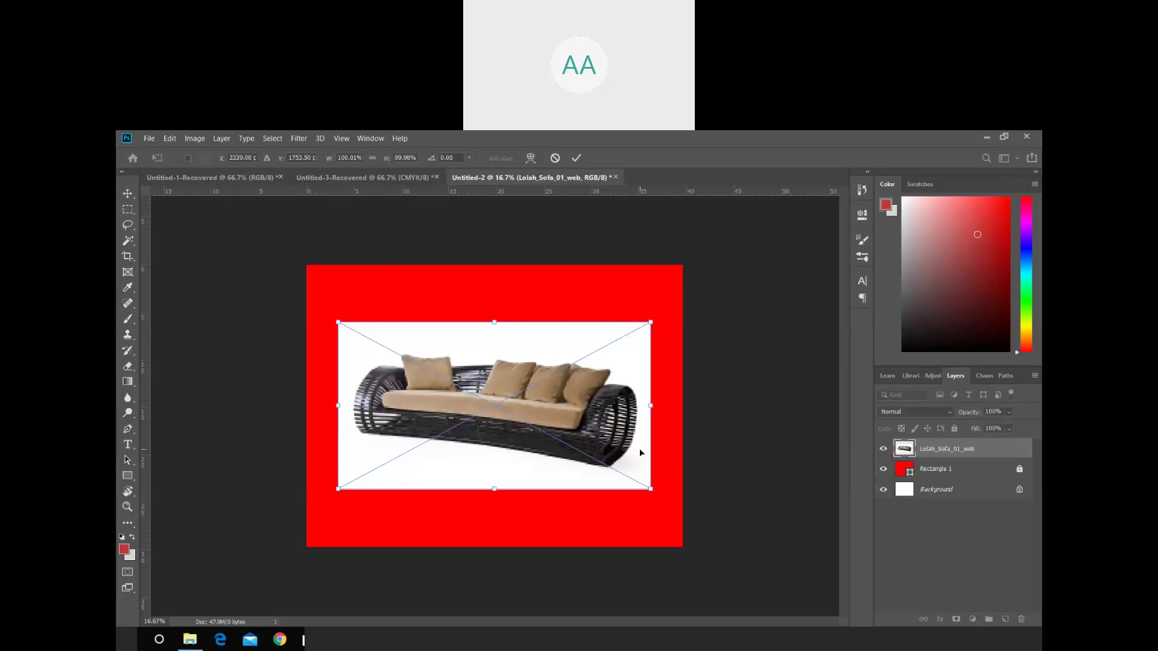
key("Return")
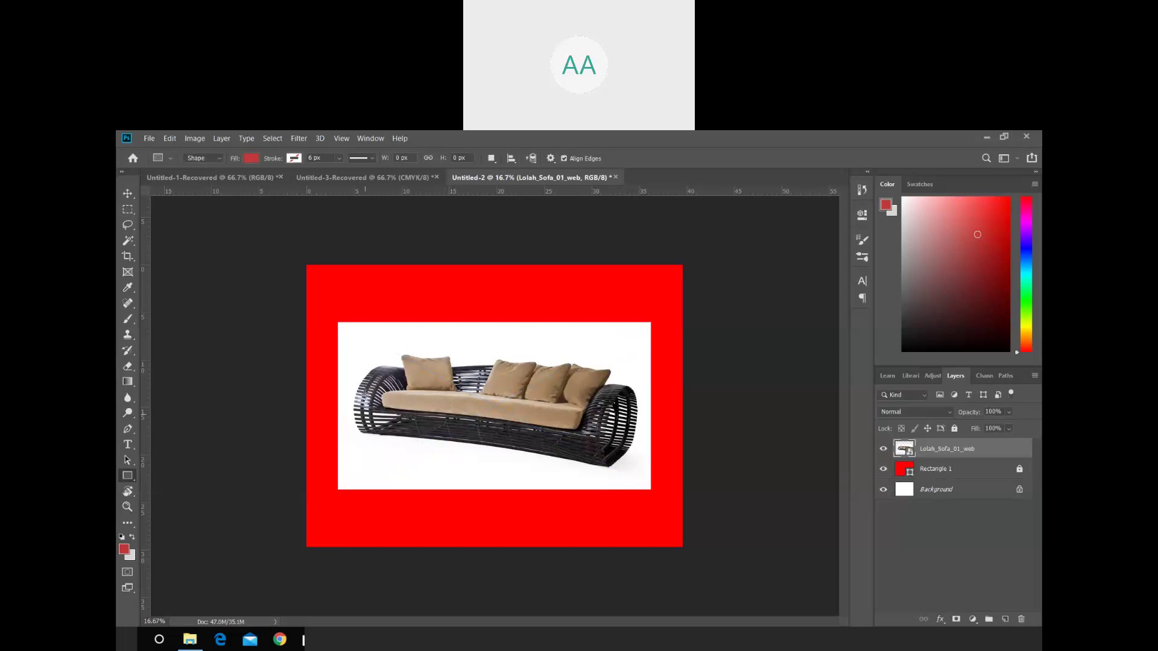
key("ctrl+plus")
key("ctrl+plus")
key("ctrl+plus")
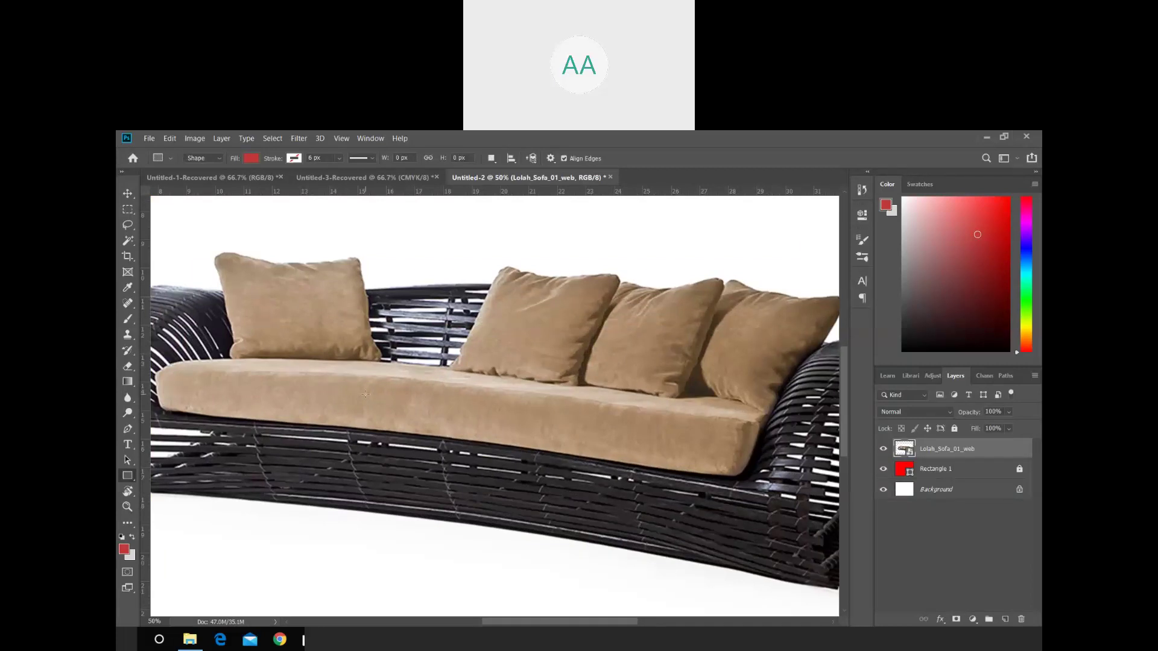
key("ctrl+minus")
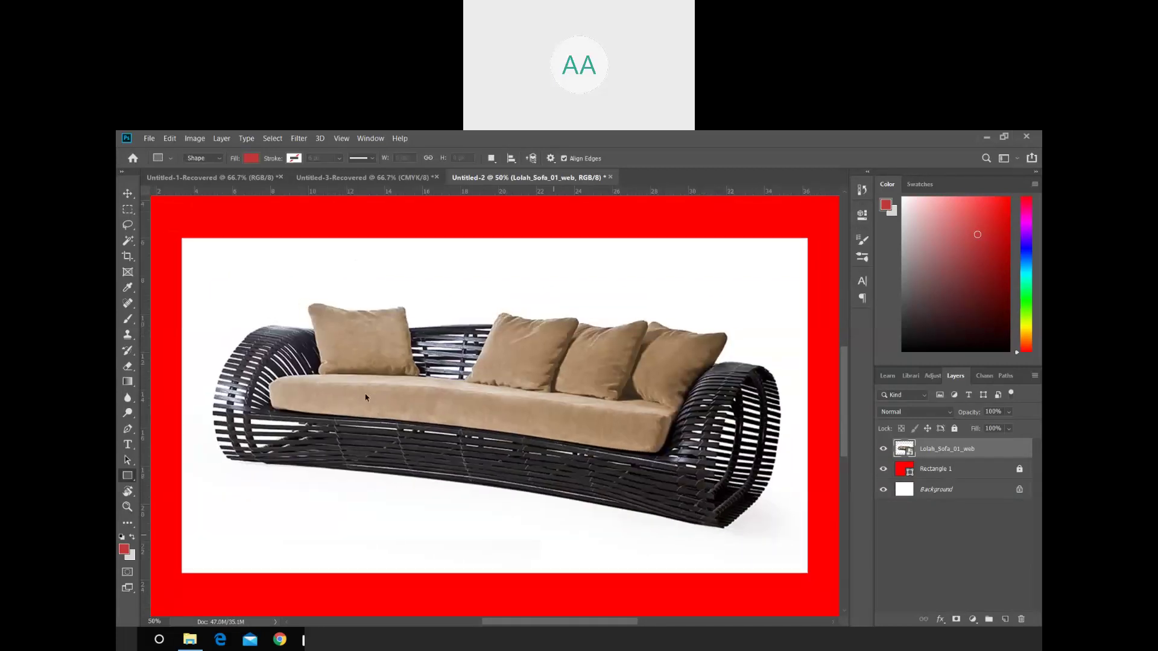
key("ctrl+minus")
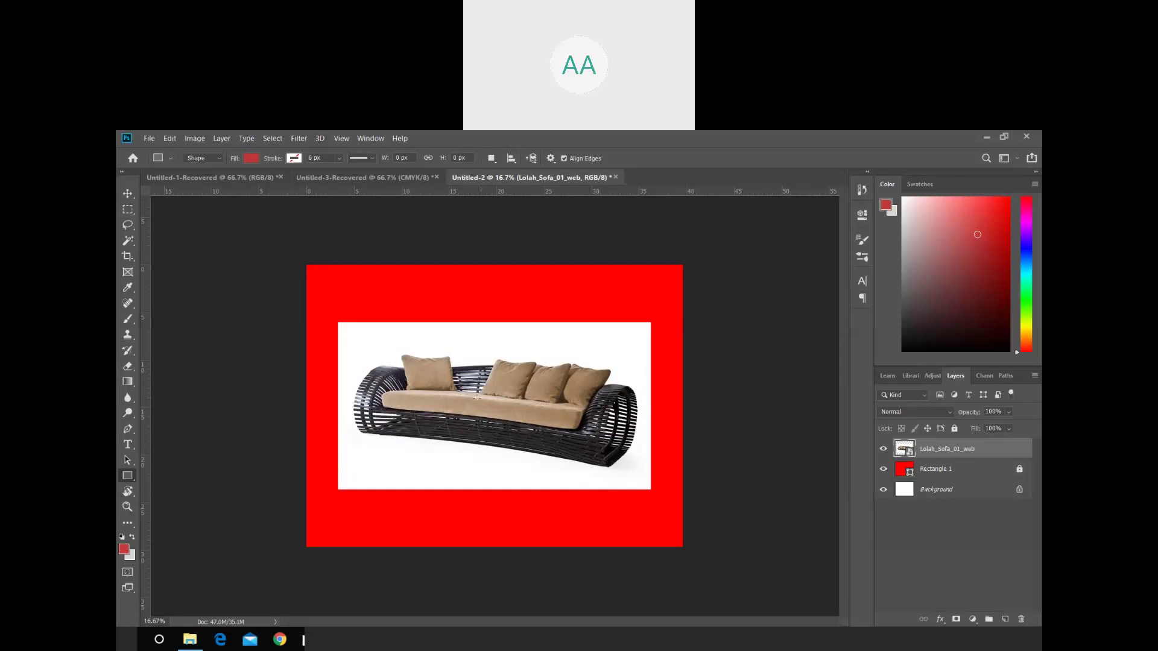
left_click(128, 194)
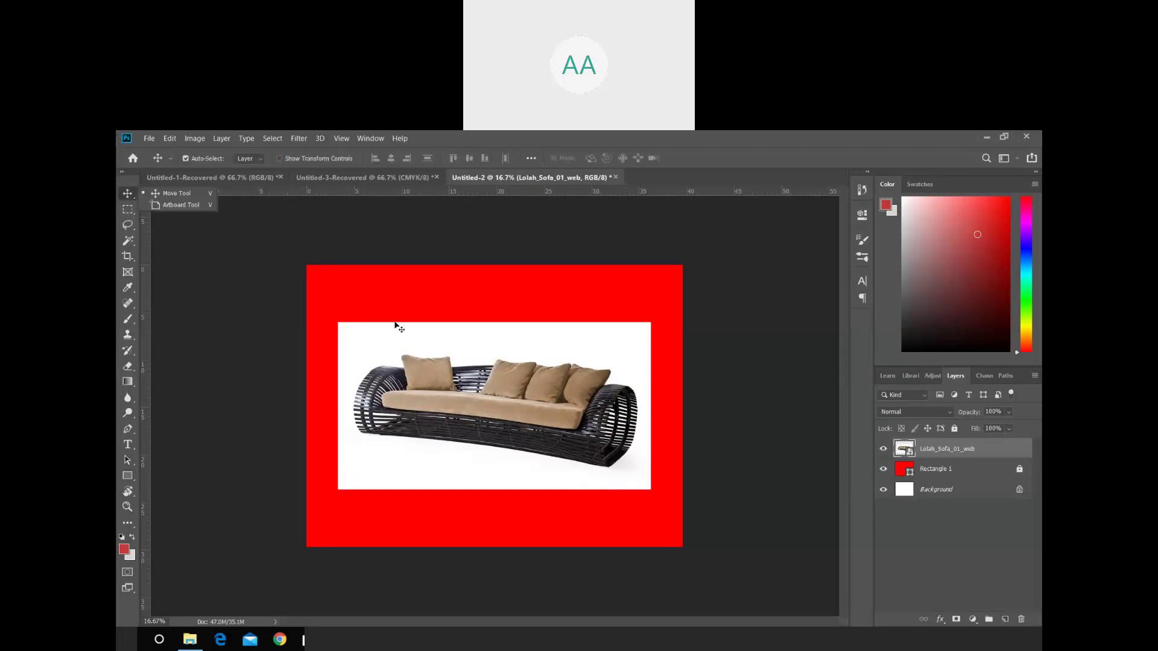
right_click(397, 328)
left_click(403, 381)
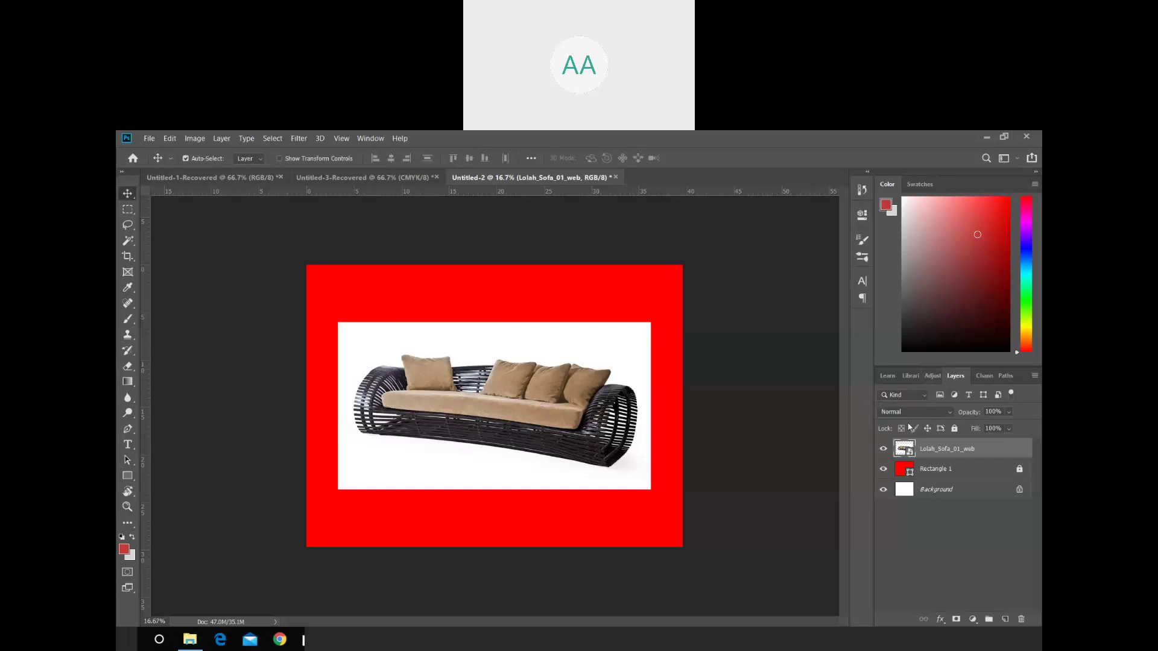
left_click(939, 396)
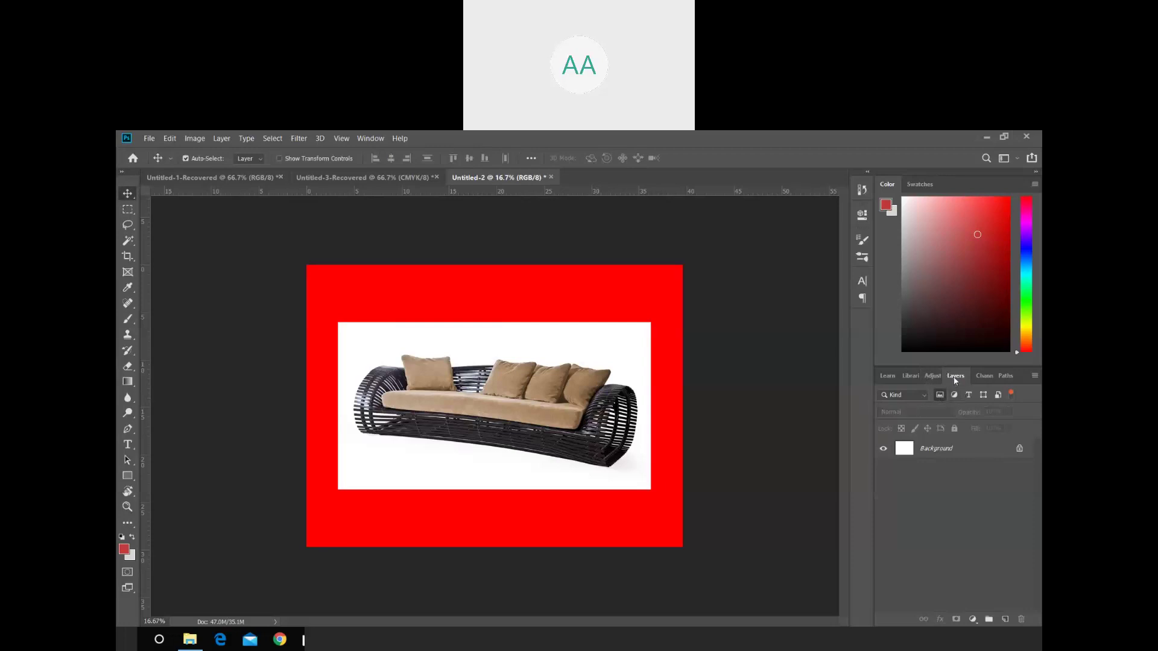
left_click(939, 395)
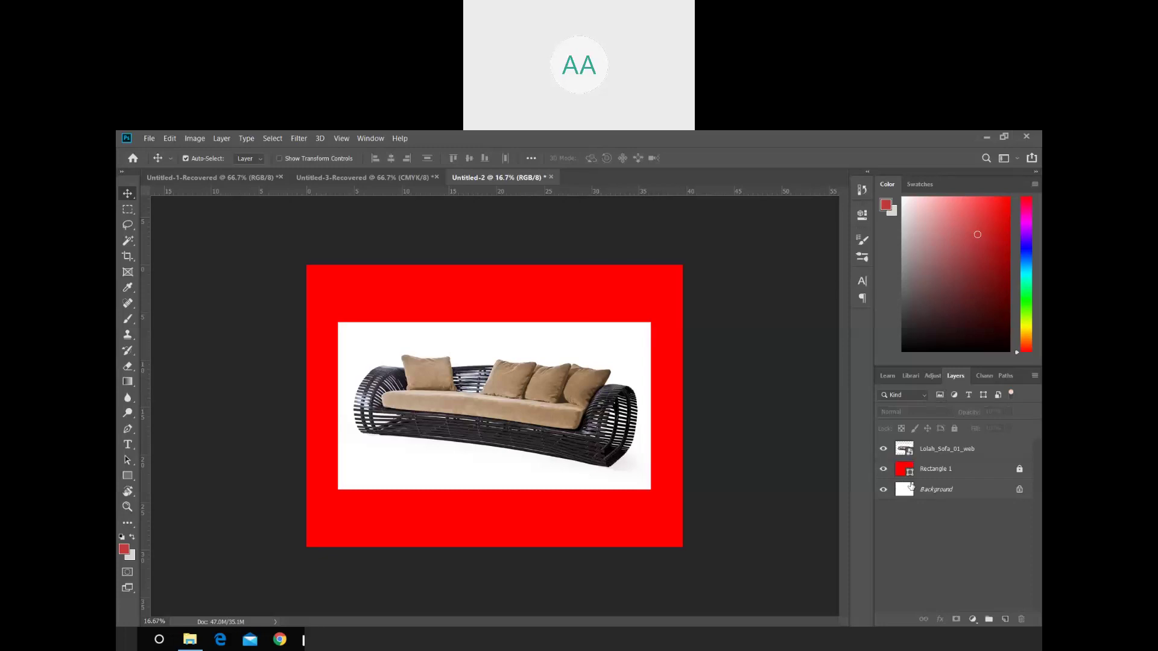
- Set the blending mode of the Lolah_Sofa_01_web layer to Darken
left_click(926, 450)
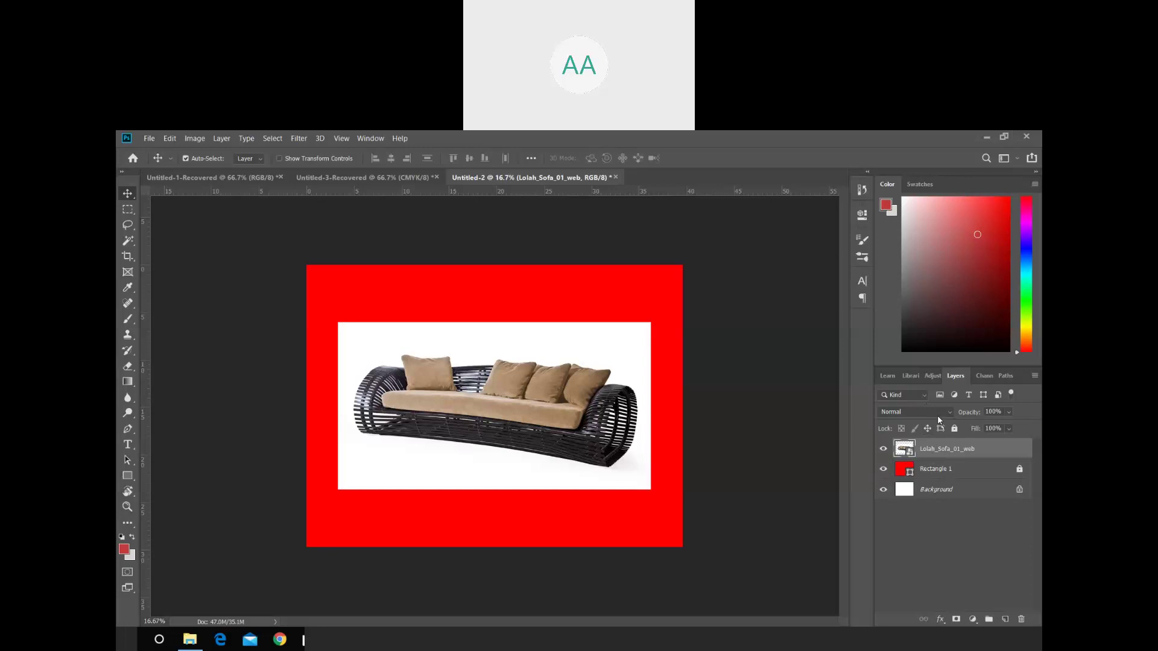
left_click(938, 416)
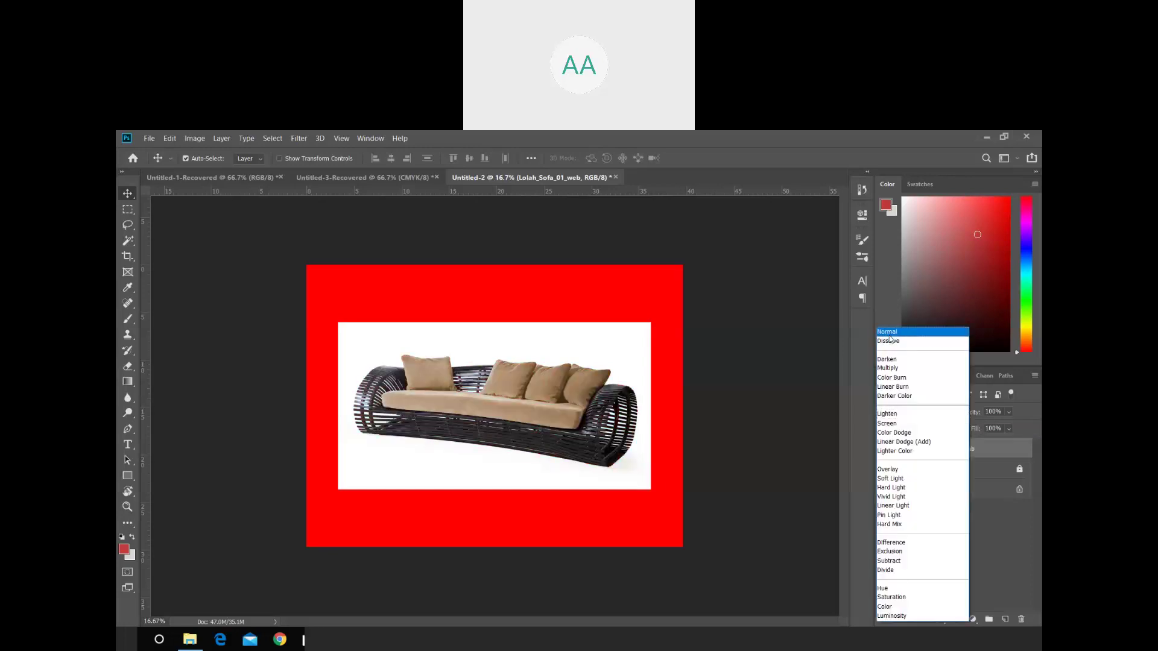
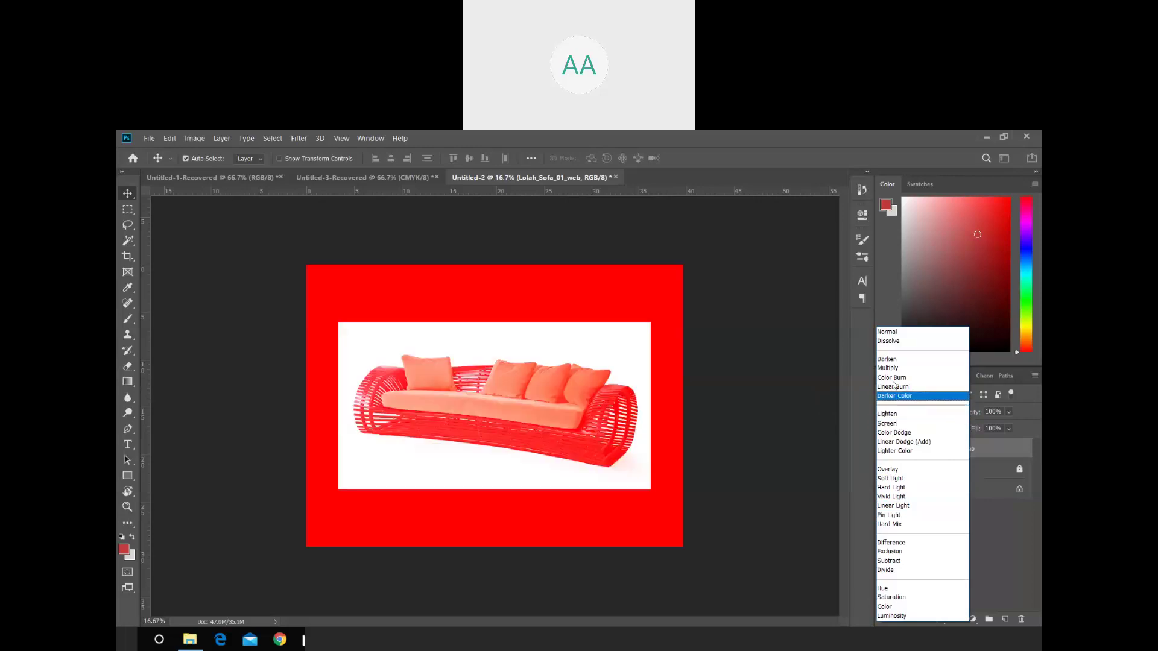
left_click(891, 360)
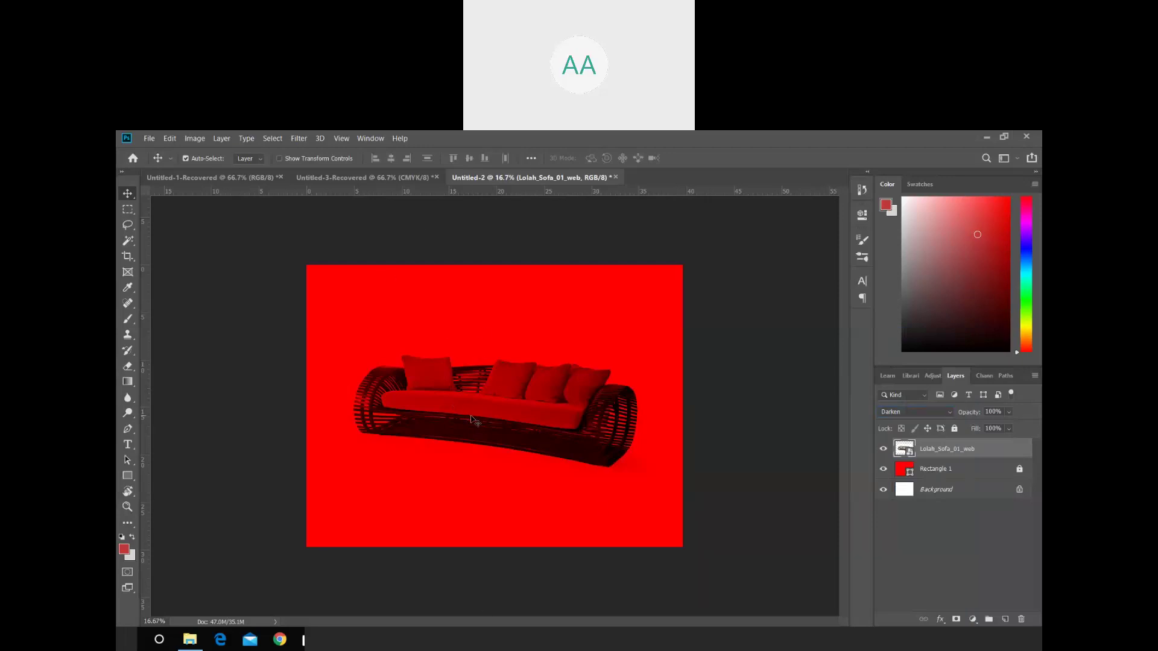
- Step back through the edits to remove the sofa and red rectangle, returning to the Shape 1 layer above the white background
key("ctrl")
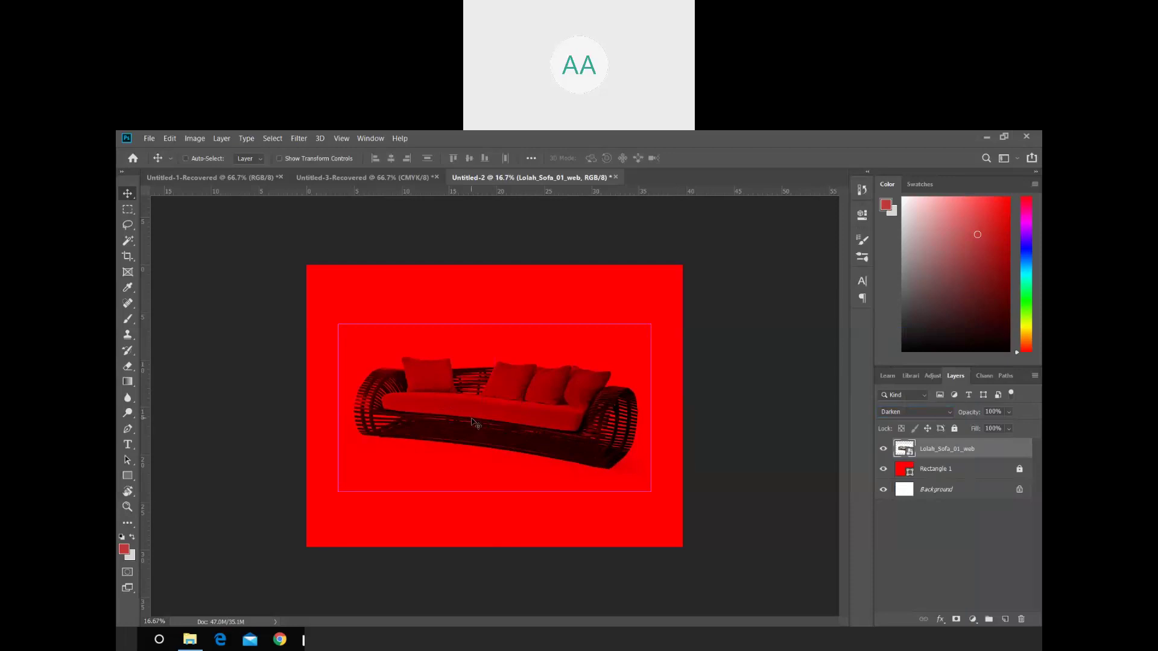
key("shift+Up")
key("shift+Up")
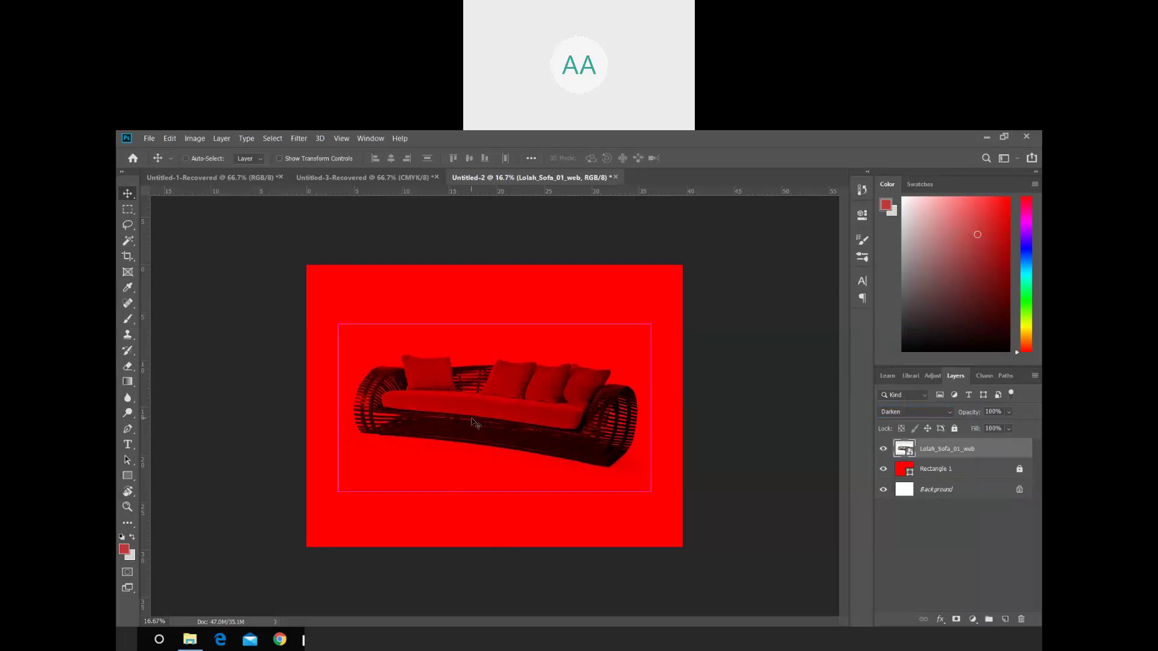
key("Delete")
key("Delete")
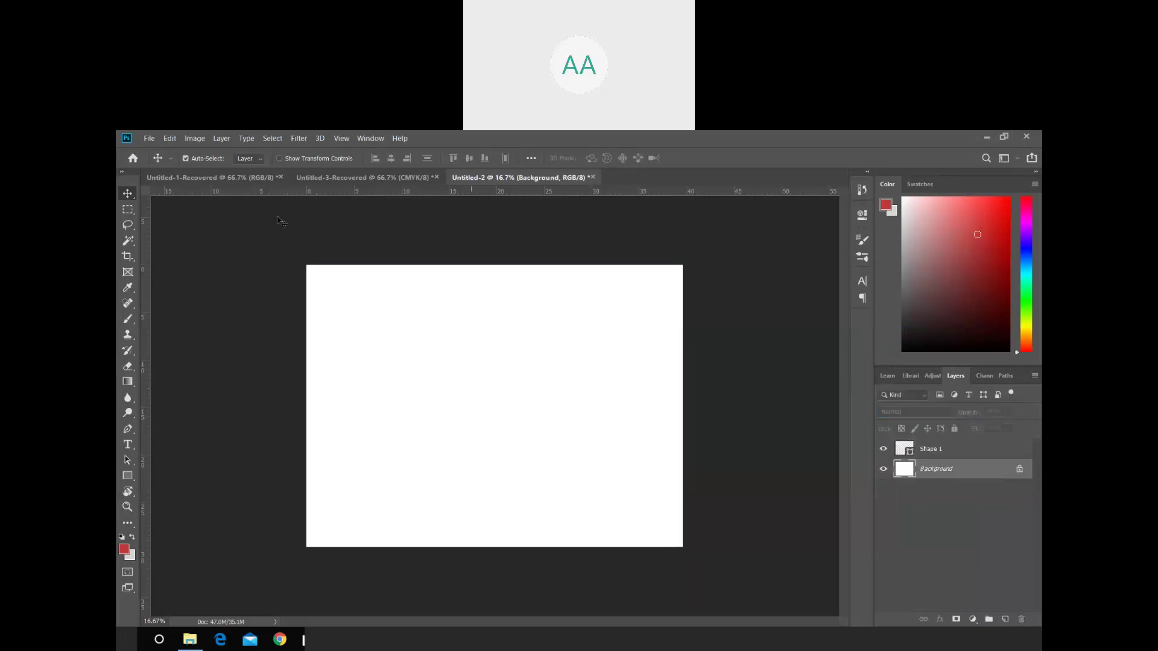
left_click(149, 139)
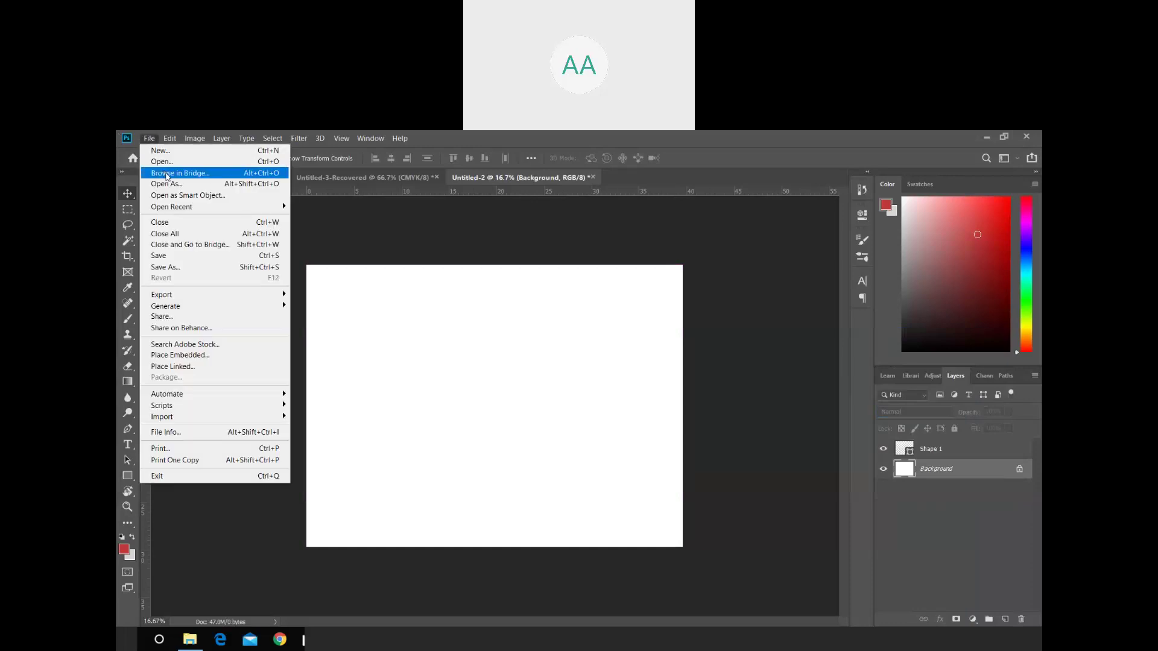
left_click(160, 151)
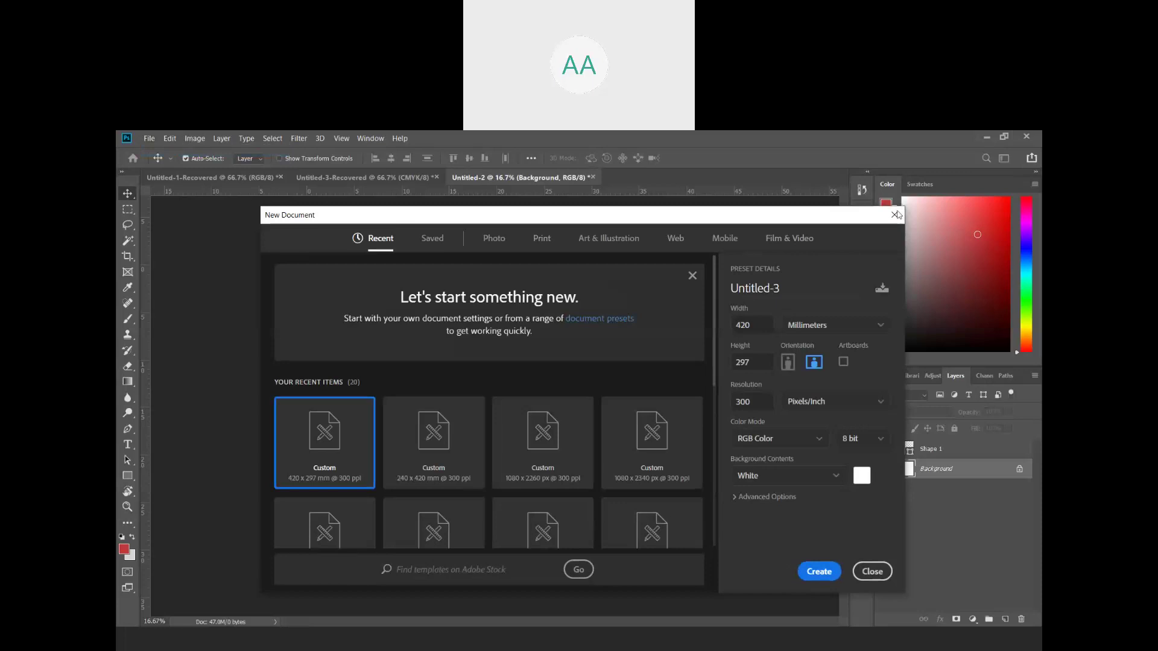
left_click(895, 216)
- Place the hooded figure photo 9a826538fae5ba1e3fb7931896a55332.jpg from the ps folder as an embedded image
left_click(147, 138)
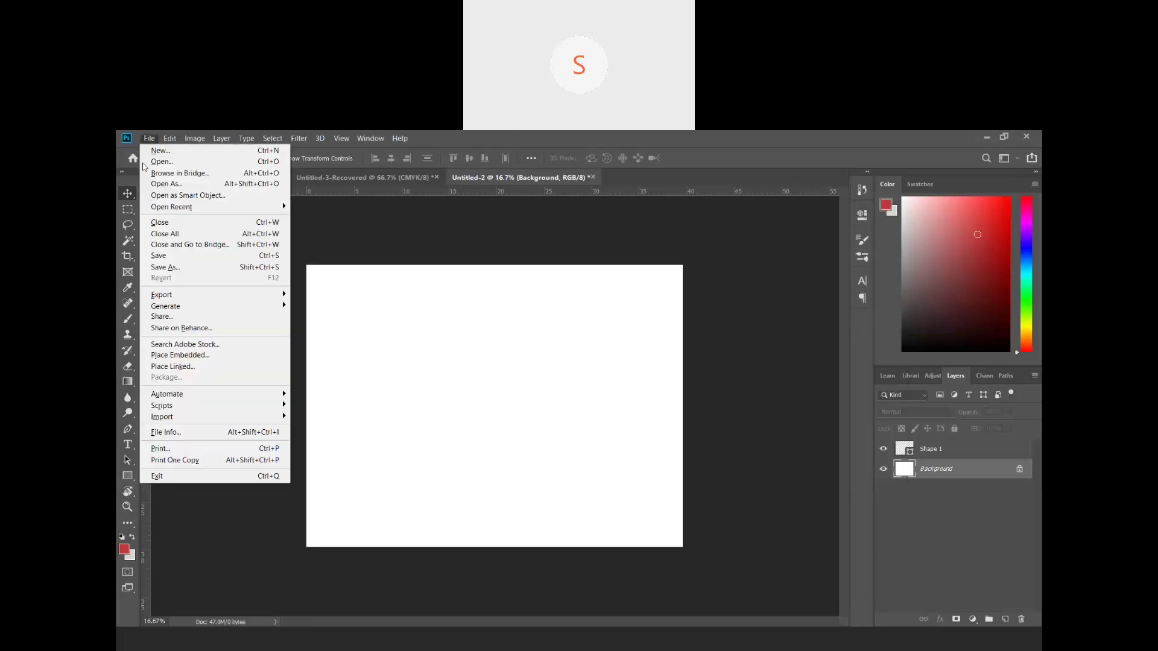
left_click(188, 356)
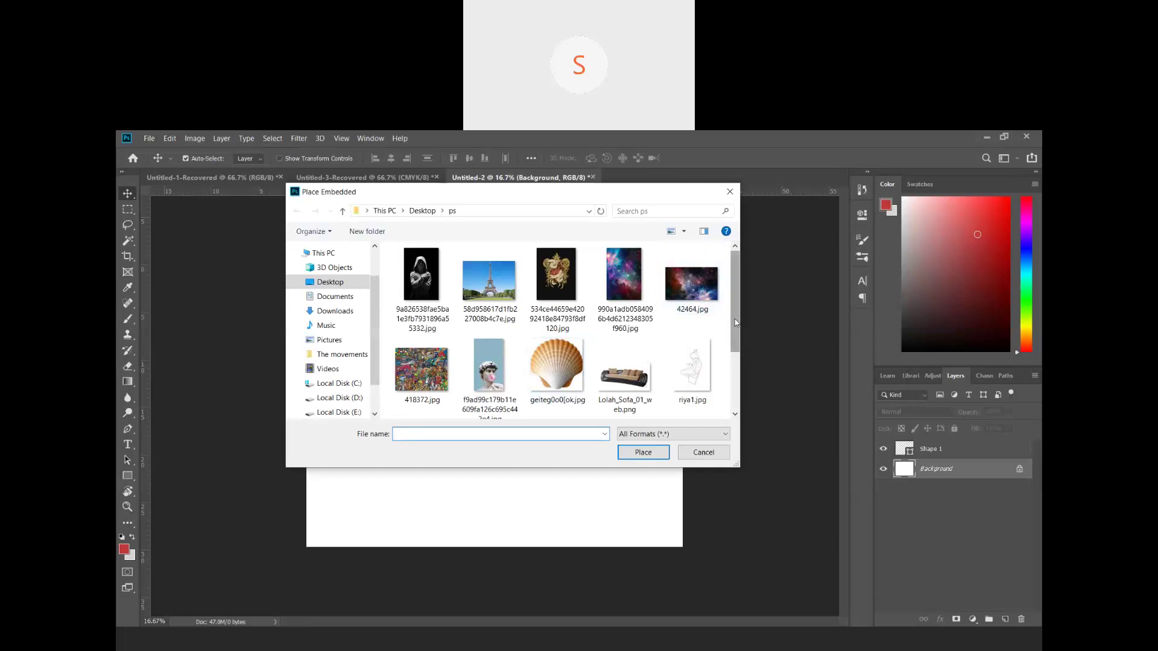
scroll(736, 323, "down", 1)
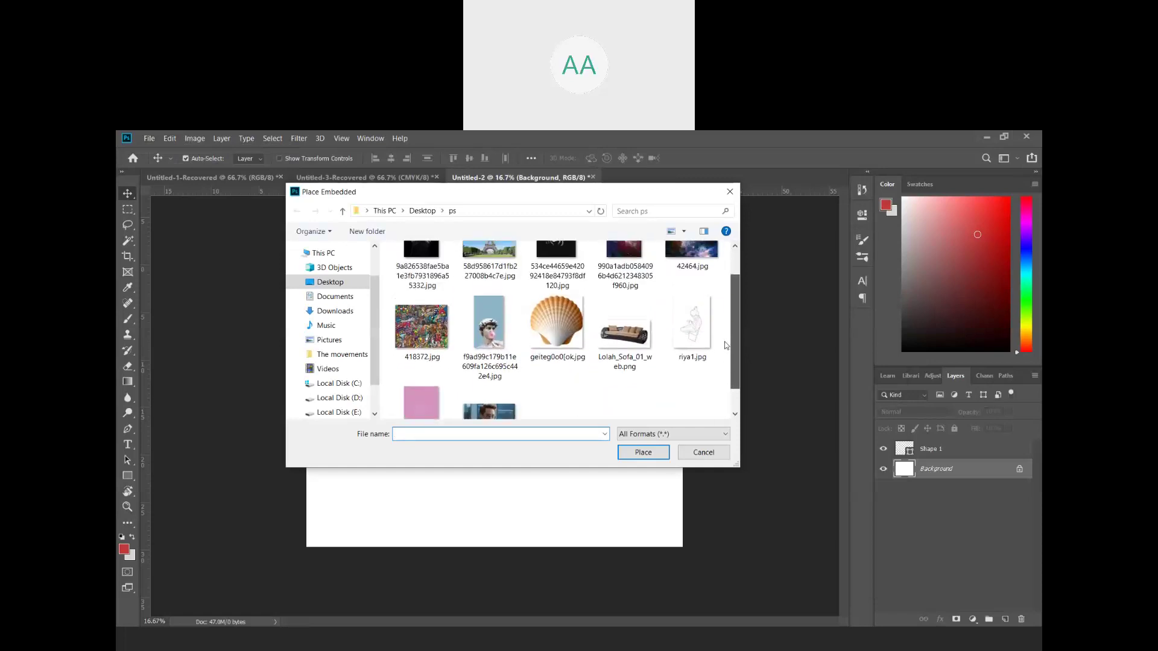
scroll(727, 345, "up", 1)
left_click(421, 278)
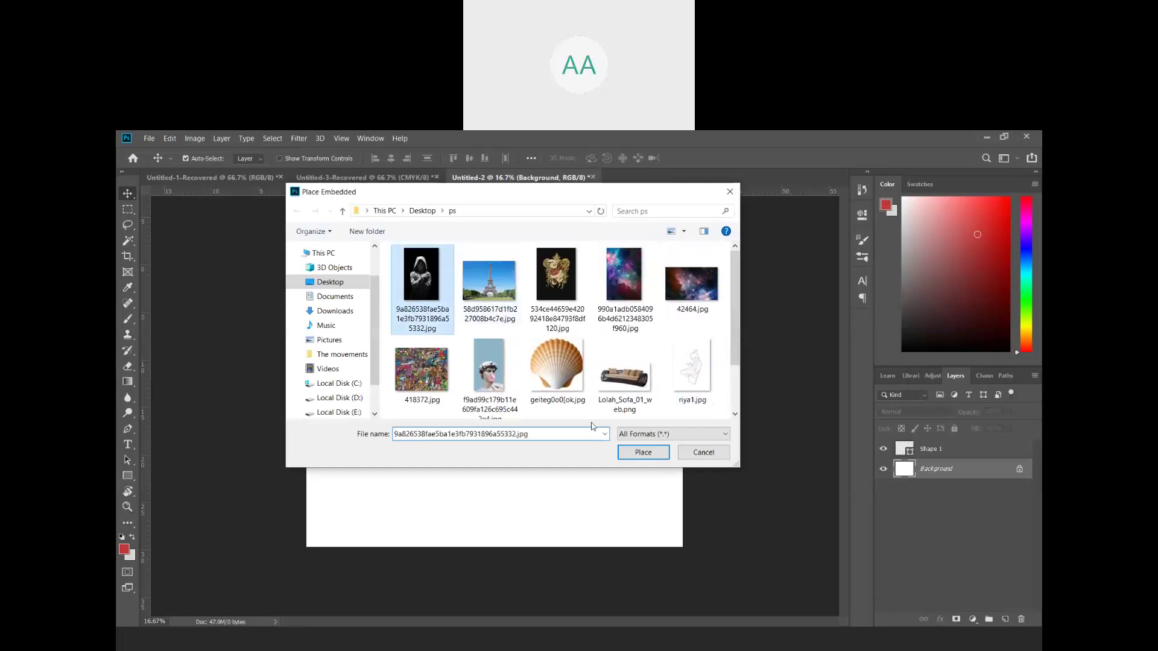
left_click(643, 452)
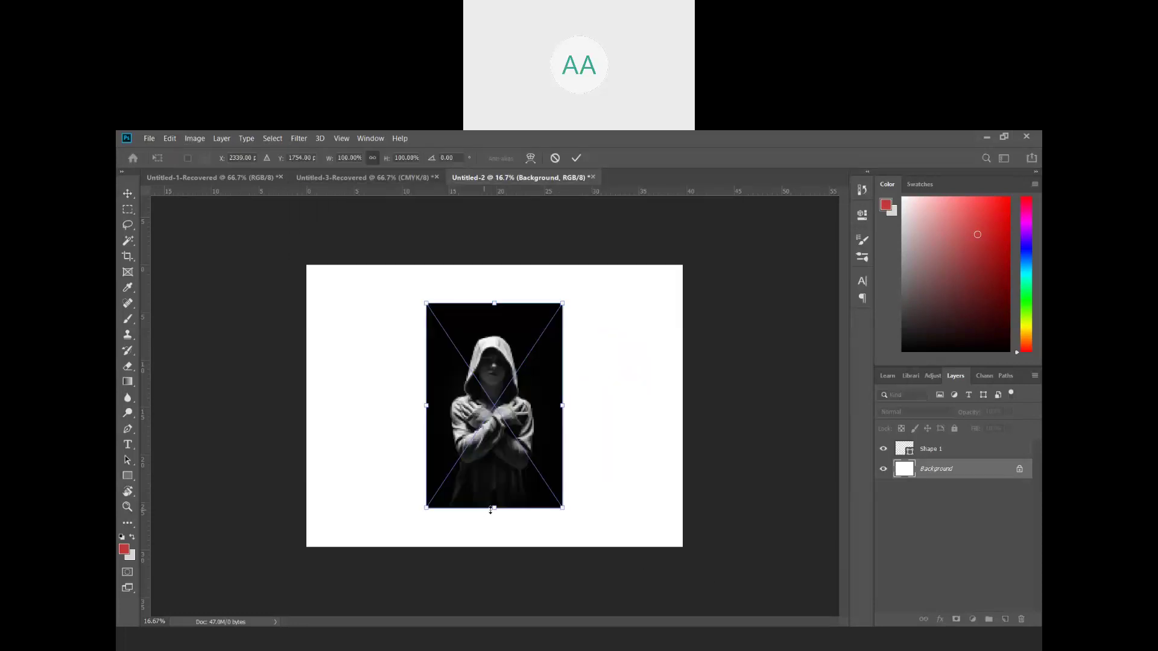
- Enlarge the placed hooded figure photo proportionally until it fills the full canvas height, and apply the transformation
left_click_drag(491, 510, 496, 546)
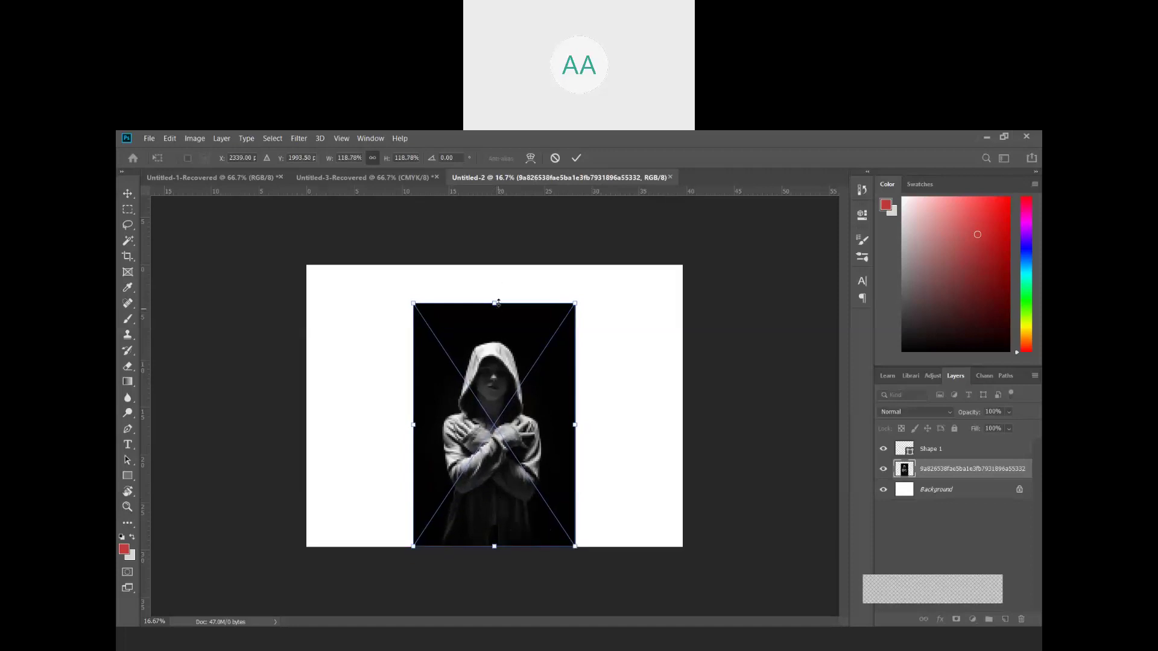
left_click_drag(495, 303, 496, 252)
left_click_drag(504, 323, 504, 327)
key("Return")
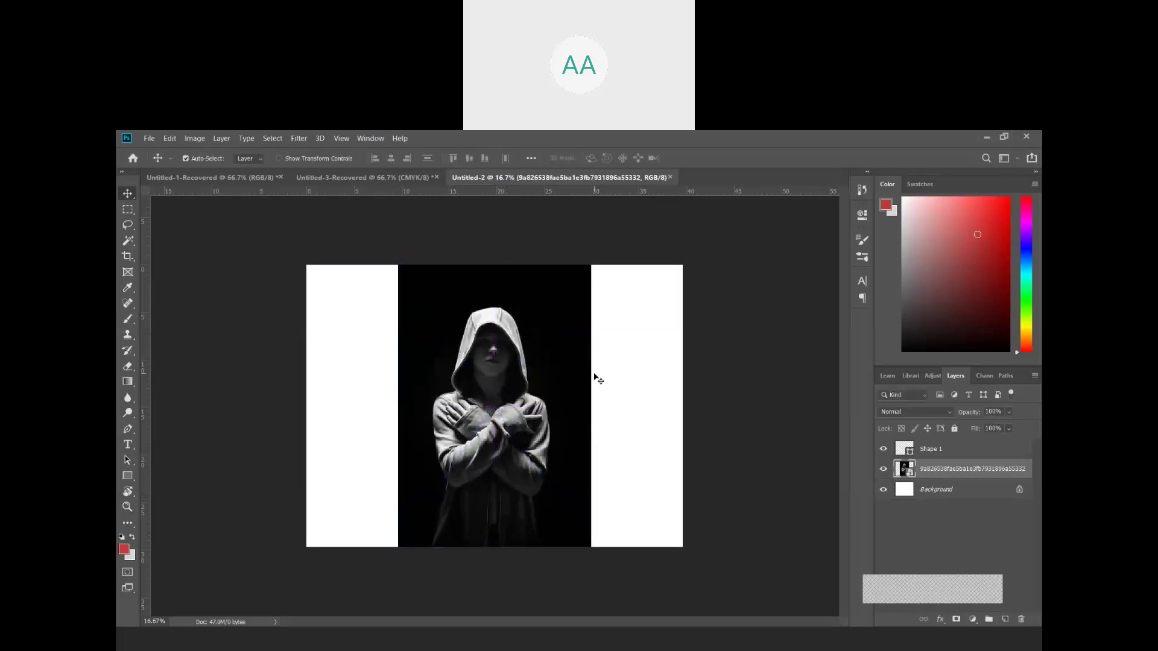
- Crop the canvas to the width of the hooded figure photo, cutting off the white strips on both sides
left_click(128, 256)
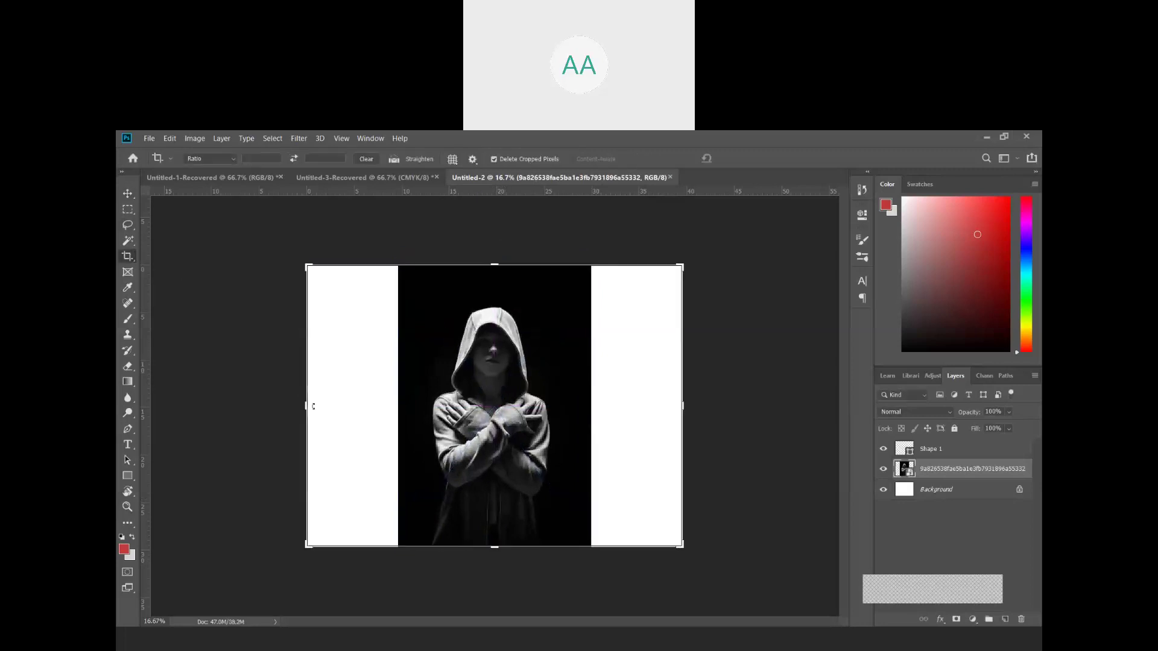
left_click_drag(301, 405, 353, 409)
left_click_drag(636, 408, 590, 413)
key("Return")
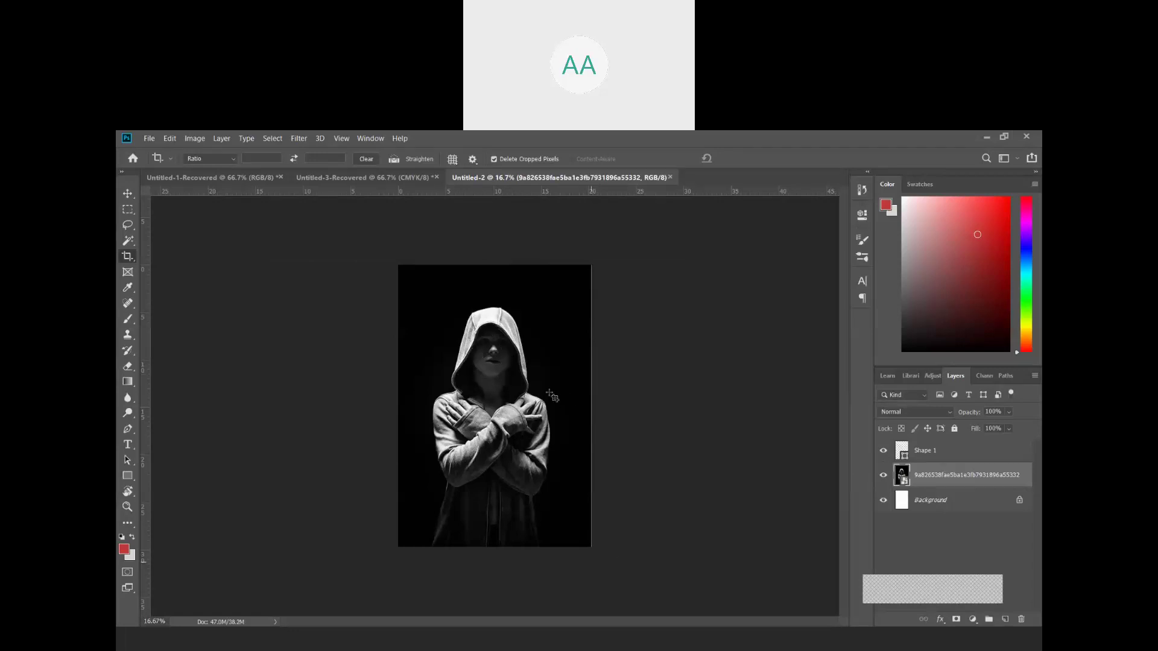
key("ctrl+plus")
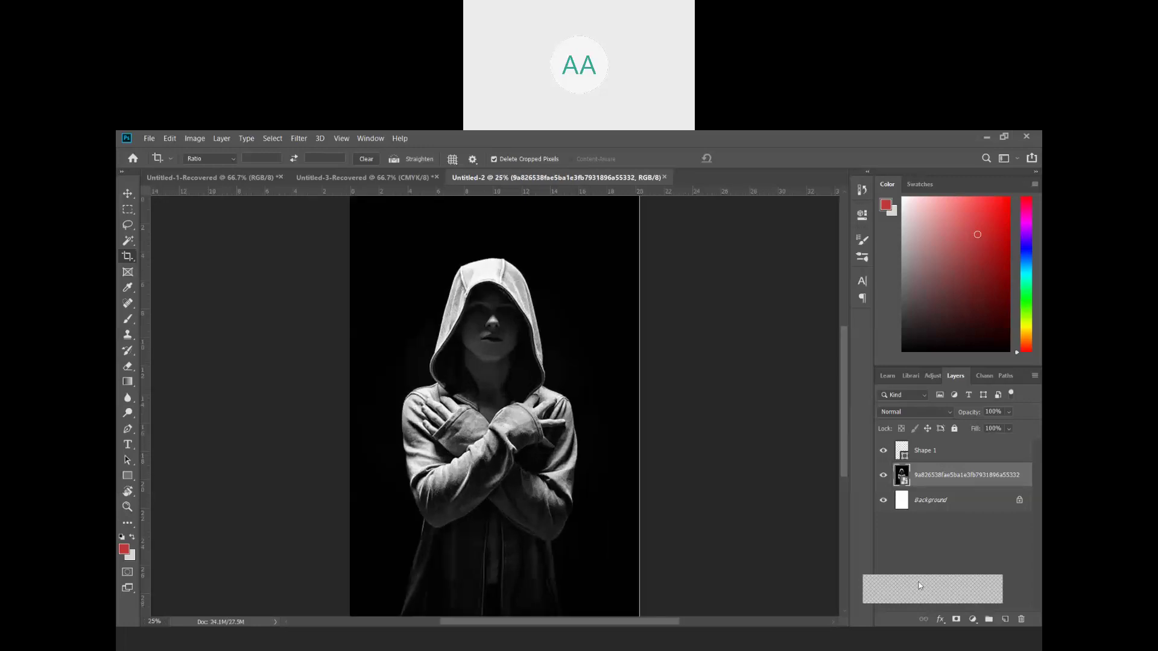
scroll(844, 439, "up", 3)
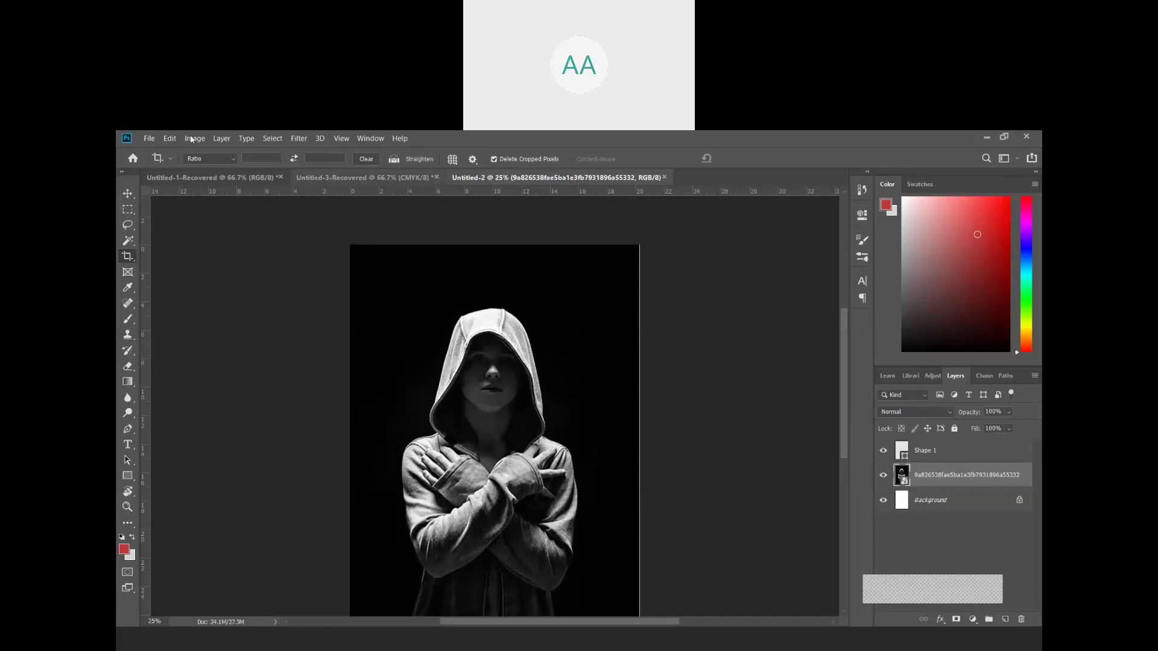
key("alt+f")
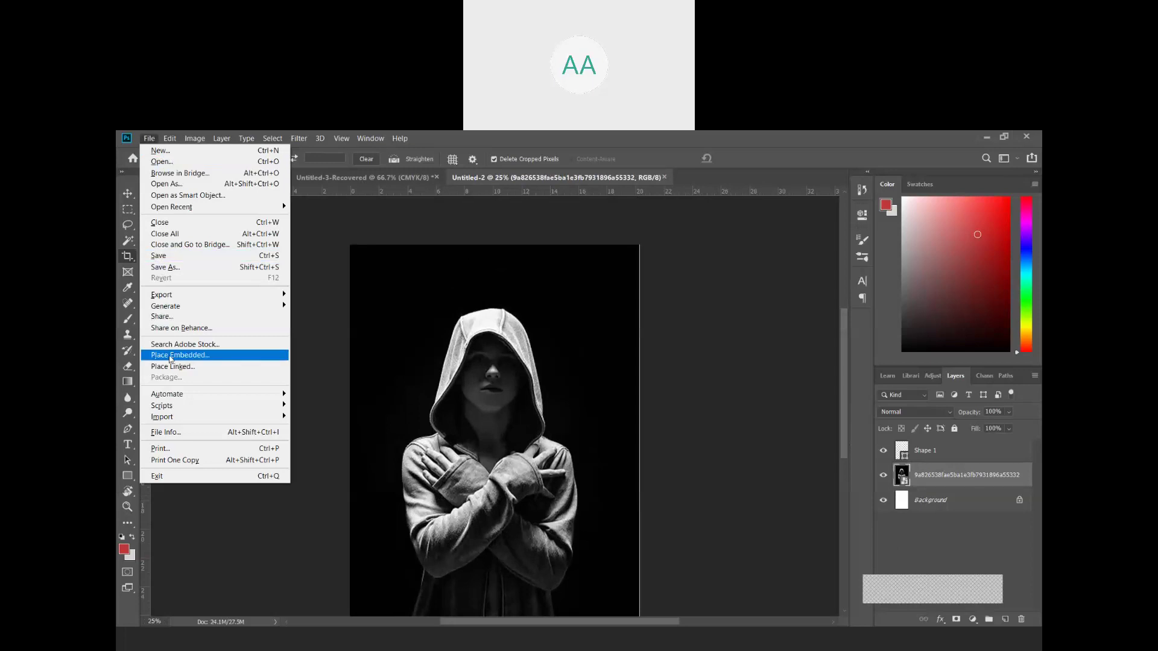
left_click(216, 351)
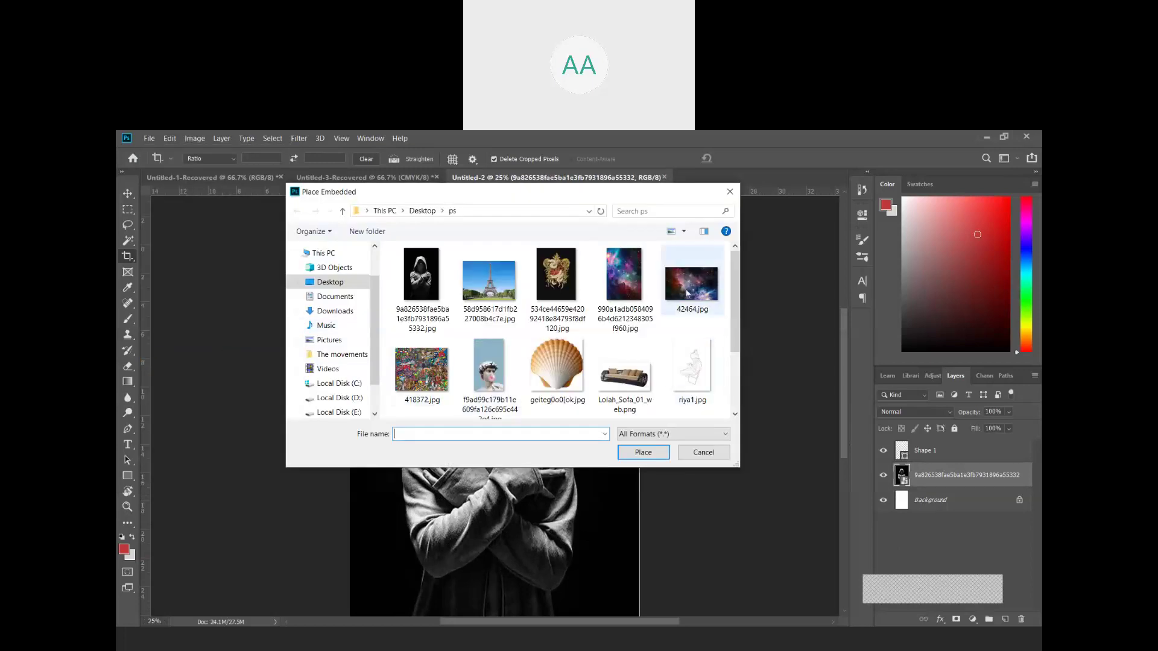
left_click(650, 290)
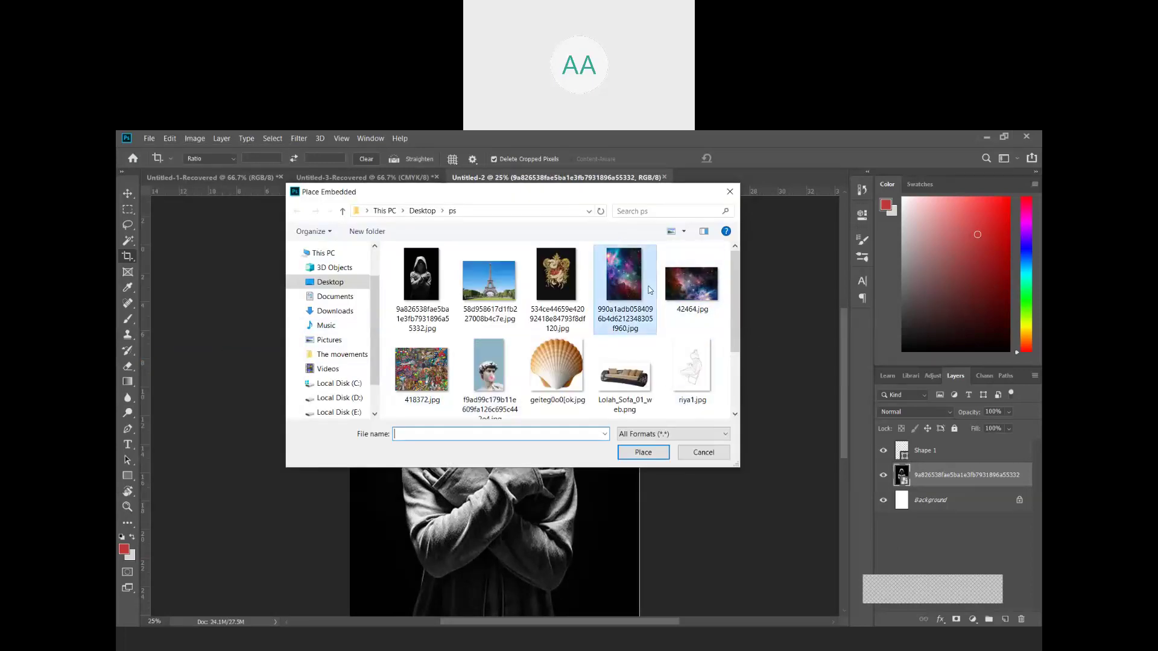
left_click(656, 455)
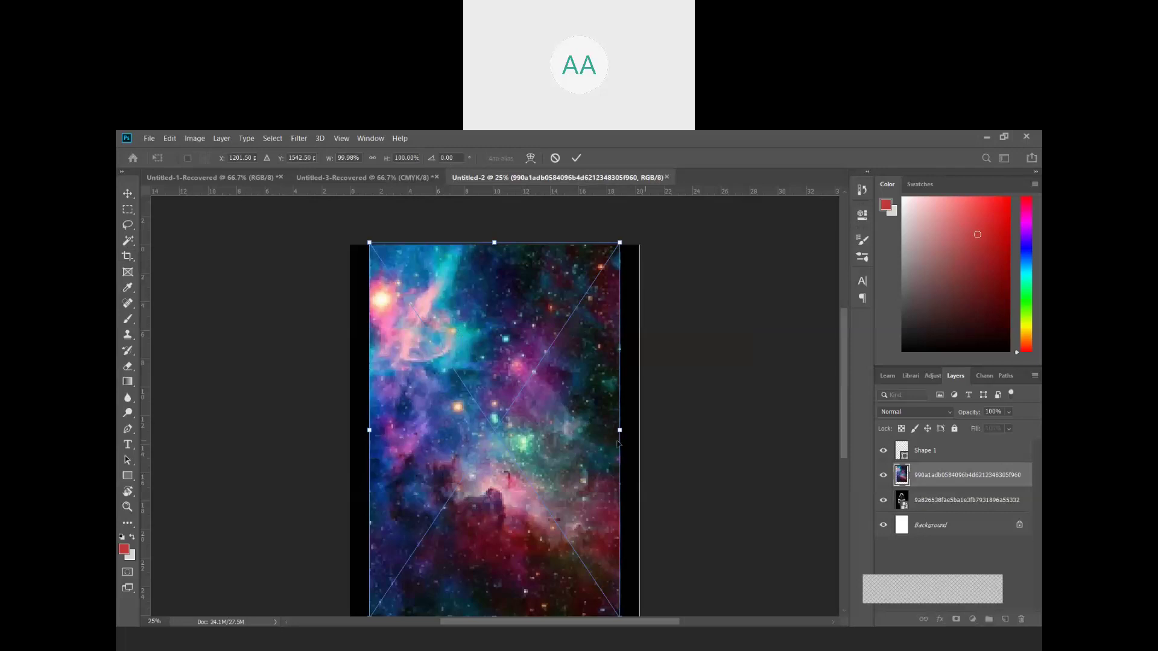
- Scale the galaxy image to about 59% over the figure's head and chest, and move its layer below the hooded figure layer
left_click_drag(557, 436, 507, 446)
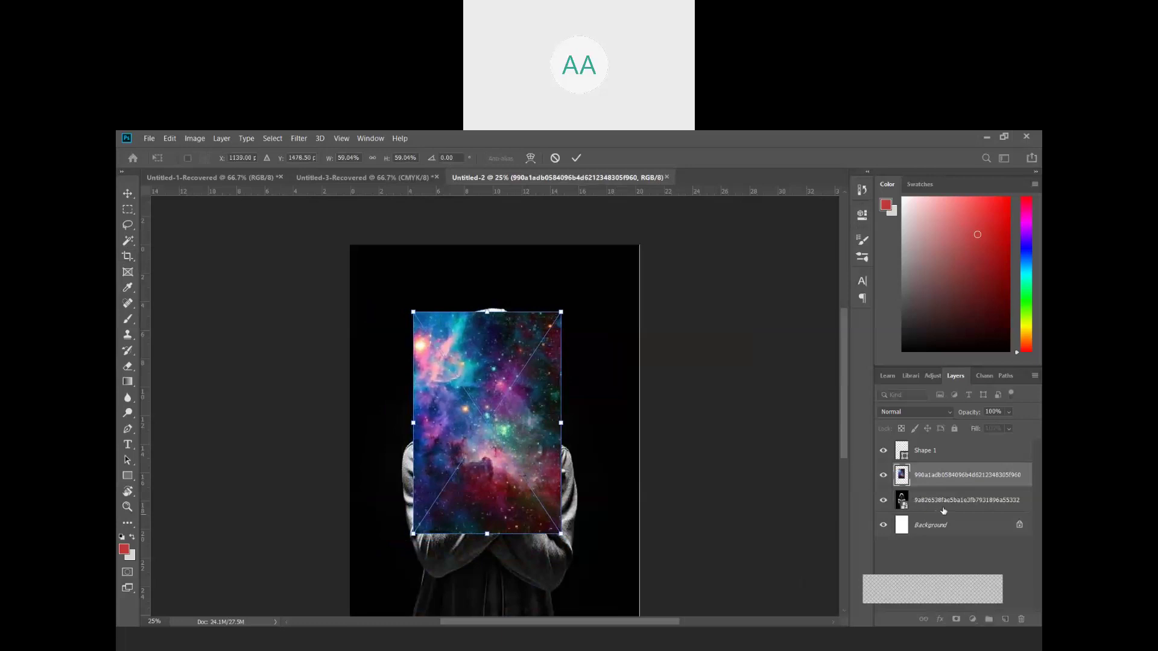
key("Return")
key("c")
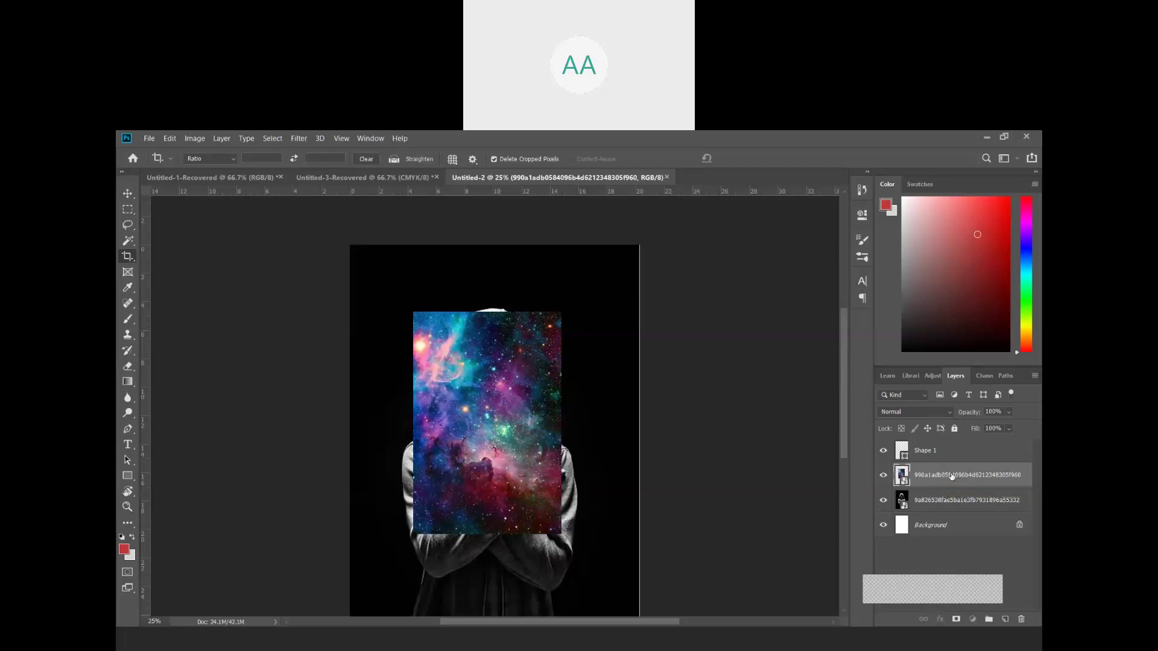
left_click_drag(952, 477, 957, 511)
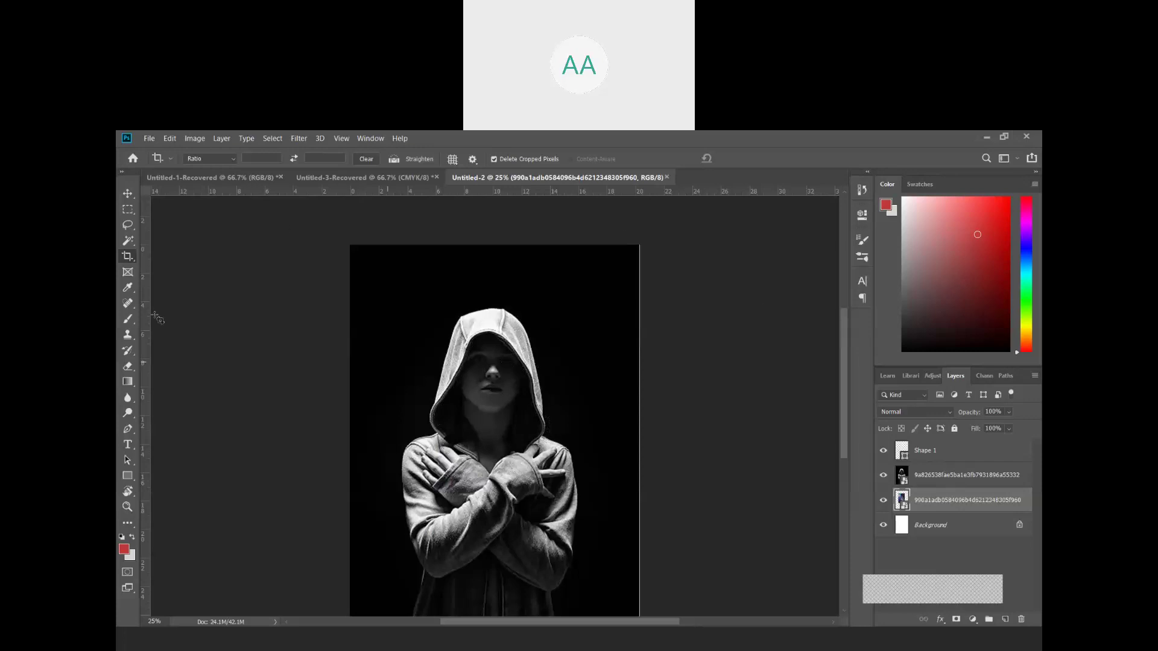
- Outline the left half of the dark hood opening, from below the chin up past the cheek, with the Lasso tool
left_click(131, 228)
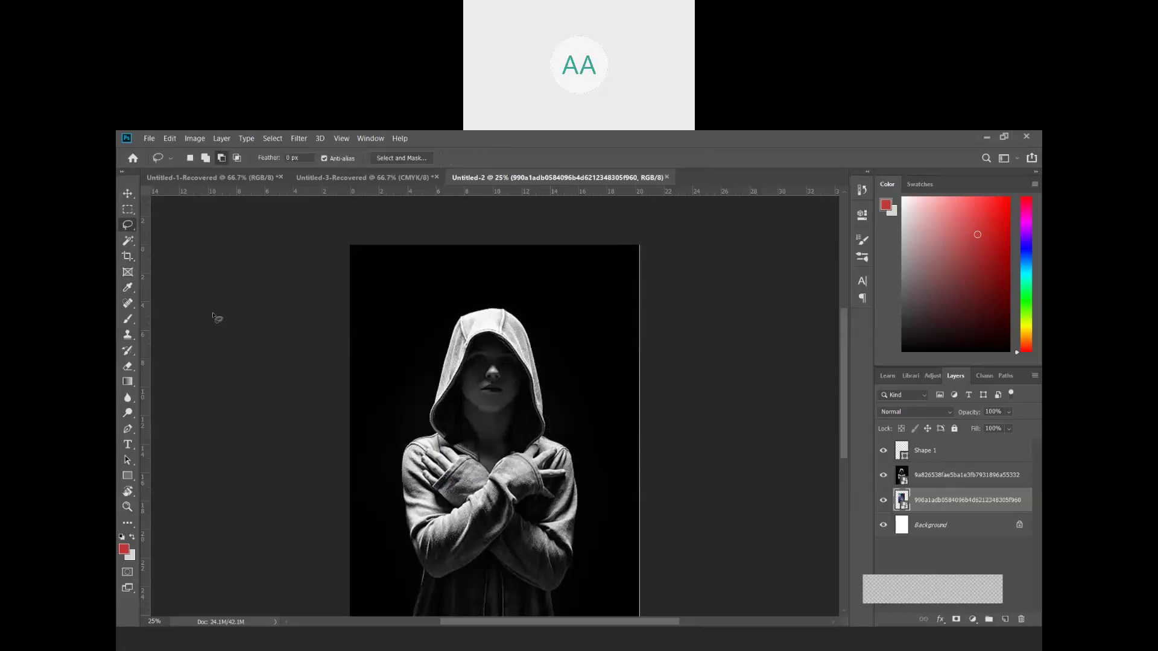
key("ctrl+plus")
key("ctrl+plus")
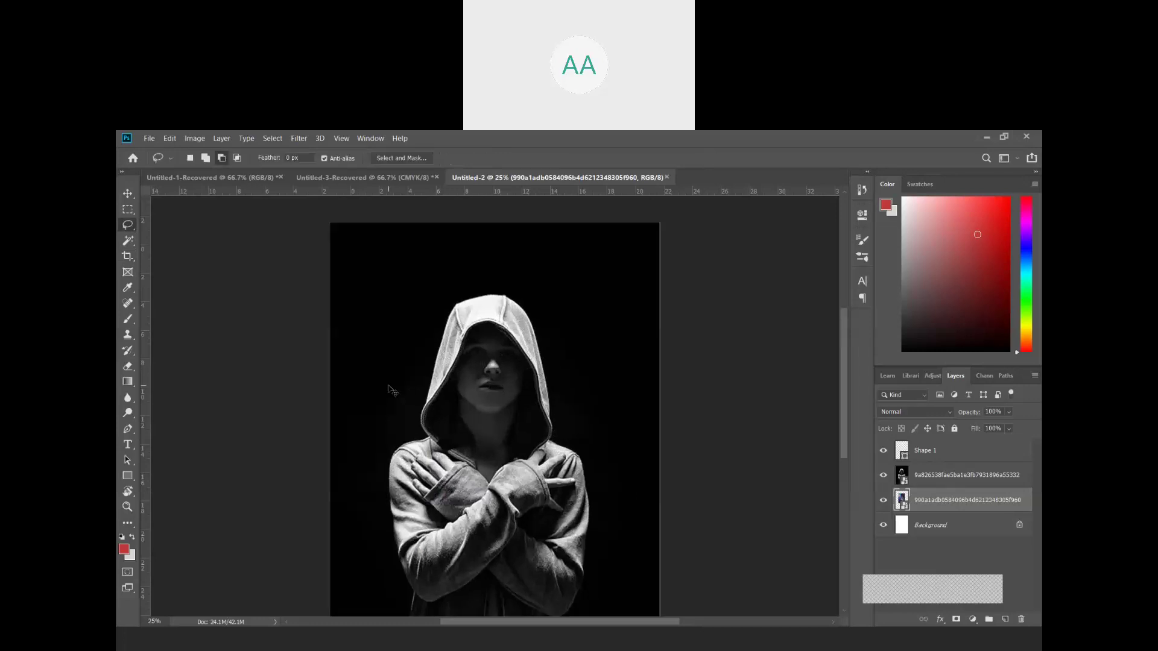
key("ctrl+plus")
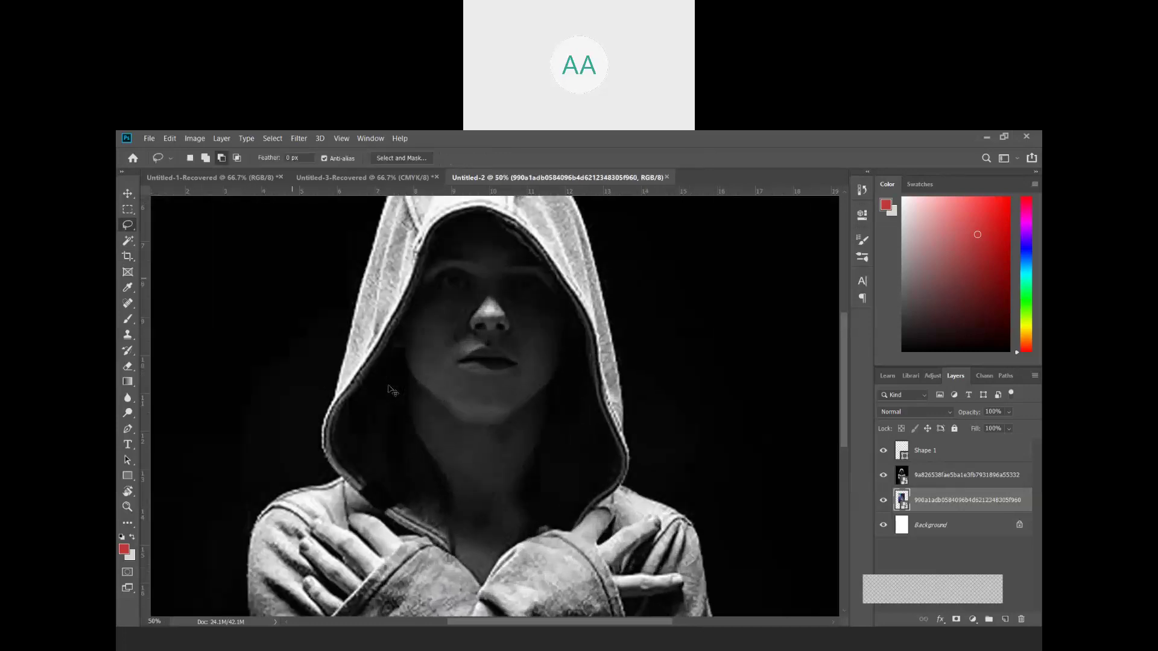
left_click_drag(844, 357, 842, 346)
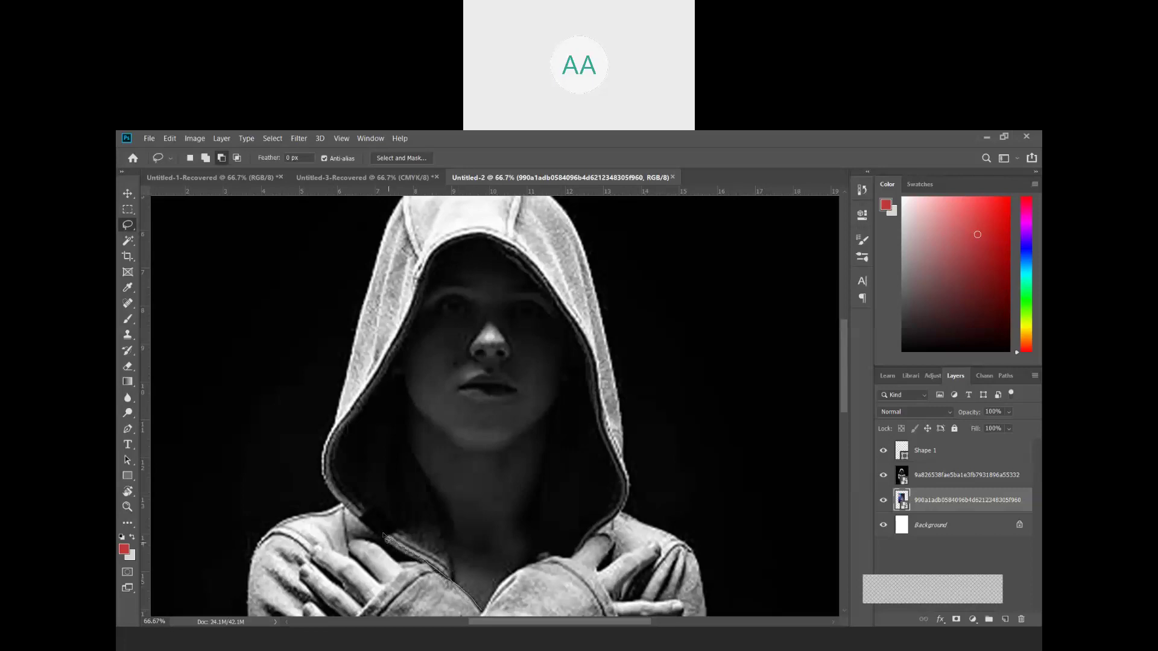
left_click_drag(382, 533, 359, 513)
mouse_move(331, 472)
left_mouse_down()
mouse_move(405, 333)
mouse_move(430, 328)
mouse_move(475, 459)
mouse_move(500, 475)
mouse_move(483, 612)
left_mouse_up()
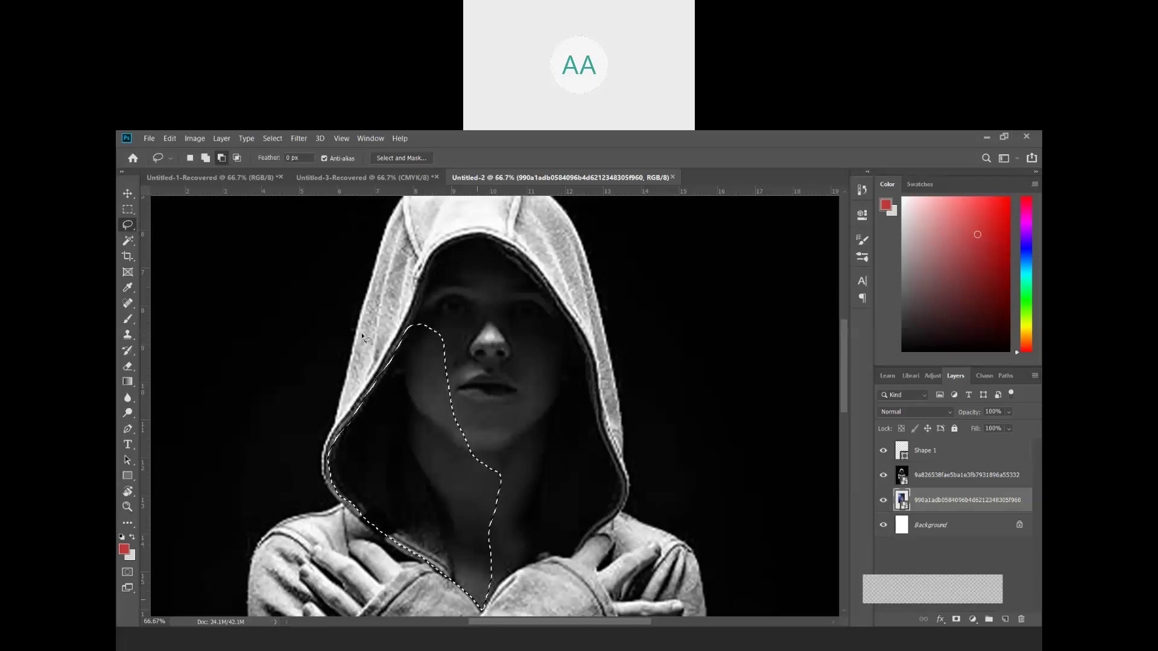
- Add the top and right half of the hood opening to the lasso selection, down to the crossed hands
left_click(205, 158)
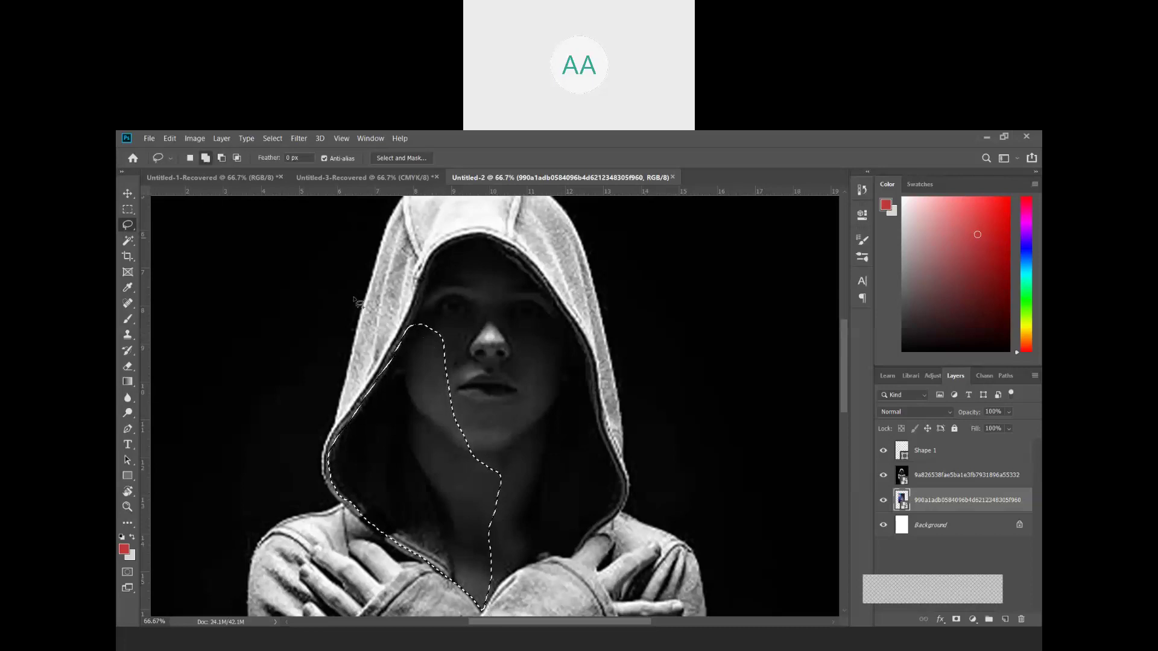
mouse_move(425, 335)
left_mouse_down()
mouse_move(409, 349)
mouse_move(430, 259)
mouse_move(454, 242)
mouse_move(488, 236)
mouse_move(525, 263)
left_mouse_up()
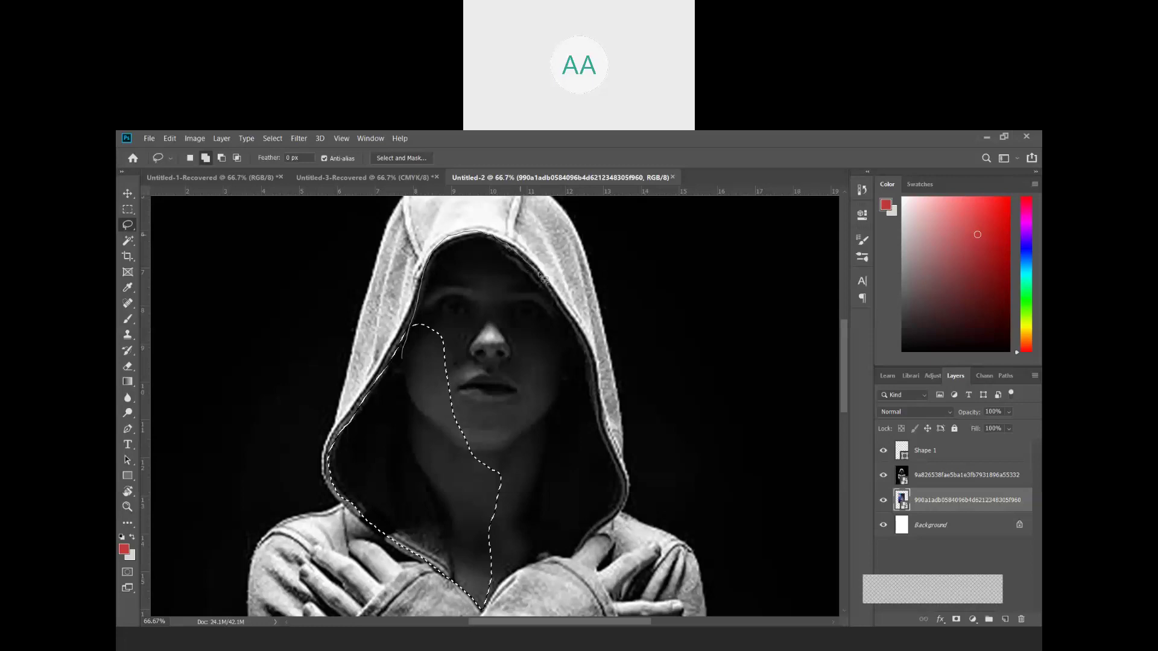
mouse_move(560, 301)
left_mouse_down()
mouse_move(592, 359)
mouse_move(621, 483)
mouse_move(617, 513)
mouse_move(583, 544)
left_mouse_up()
left_click_drag(487, 614, 486, 613)
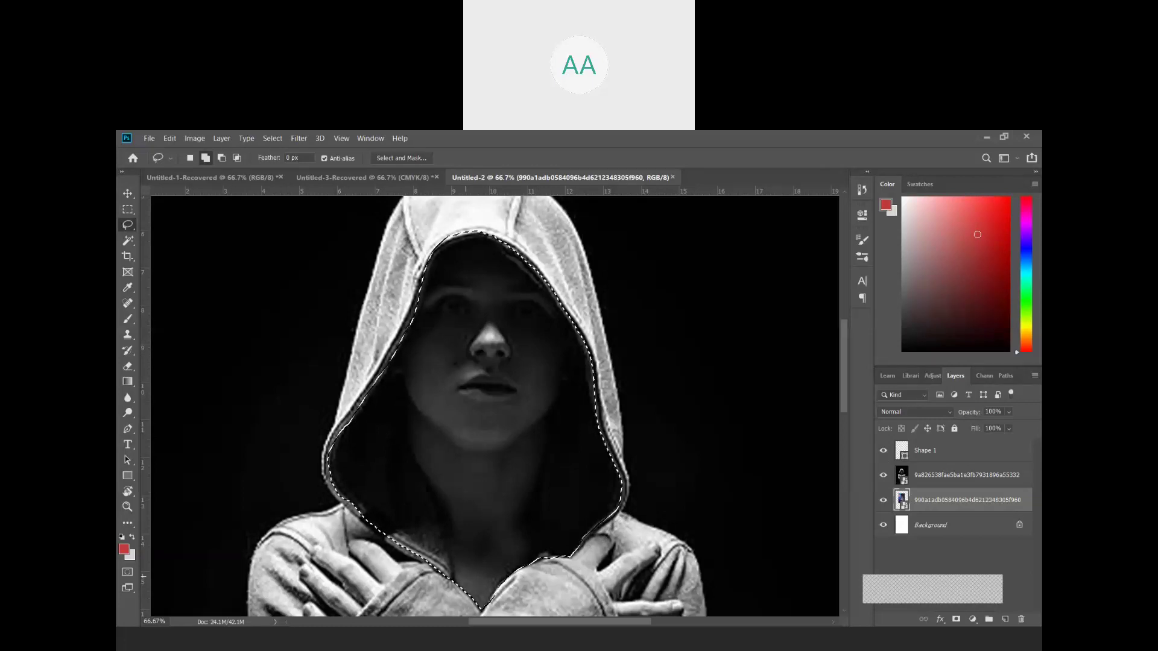
- Rasterize the hooded figure layer above the galaxy layer
left_click(915, 481)
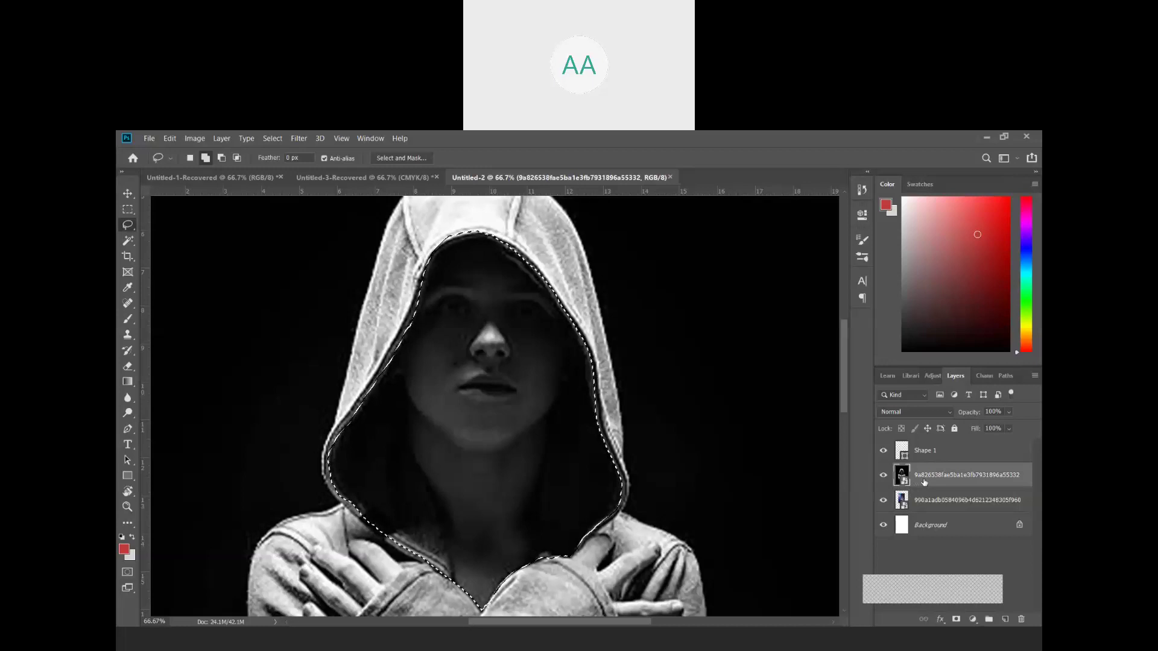
right_click(925, 483)
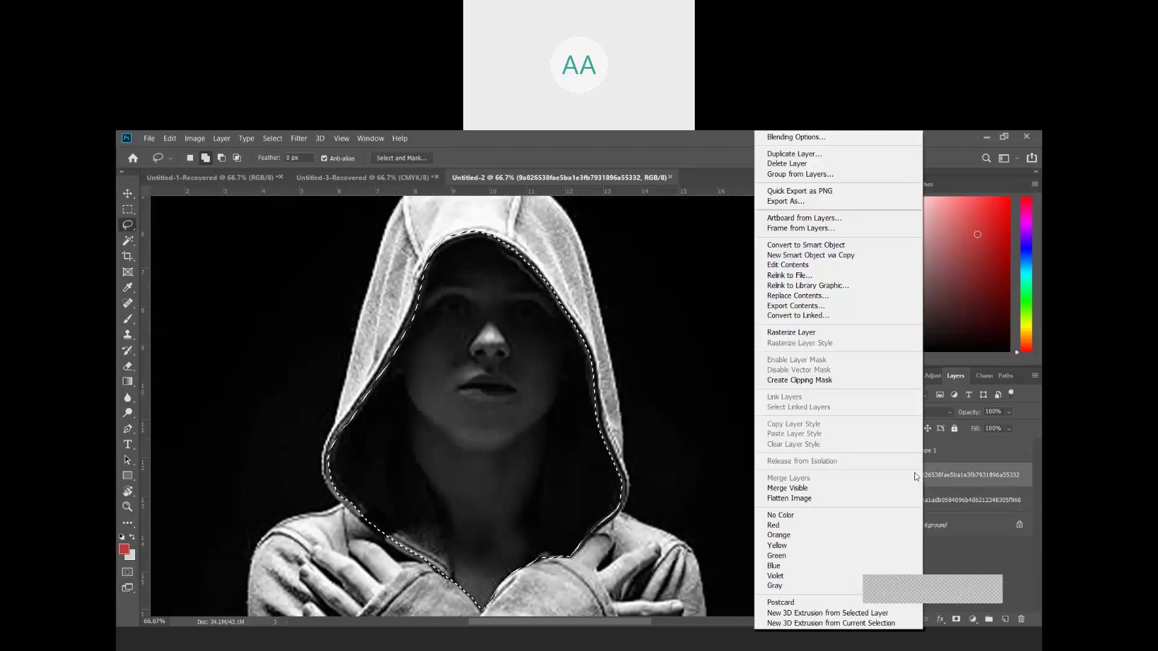
left_click(798, 335)
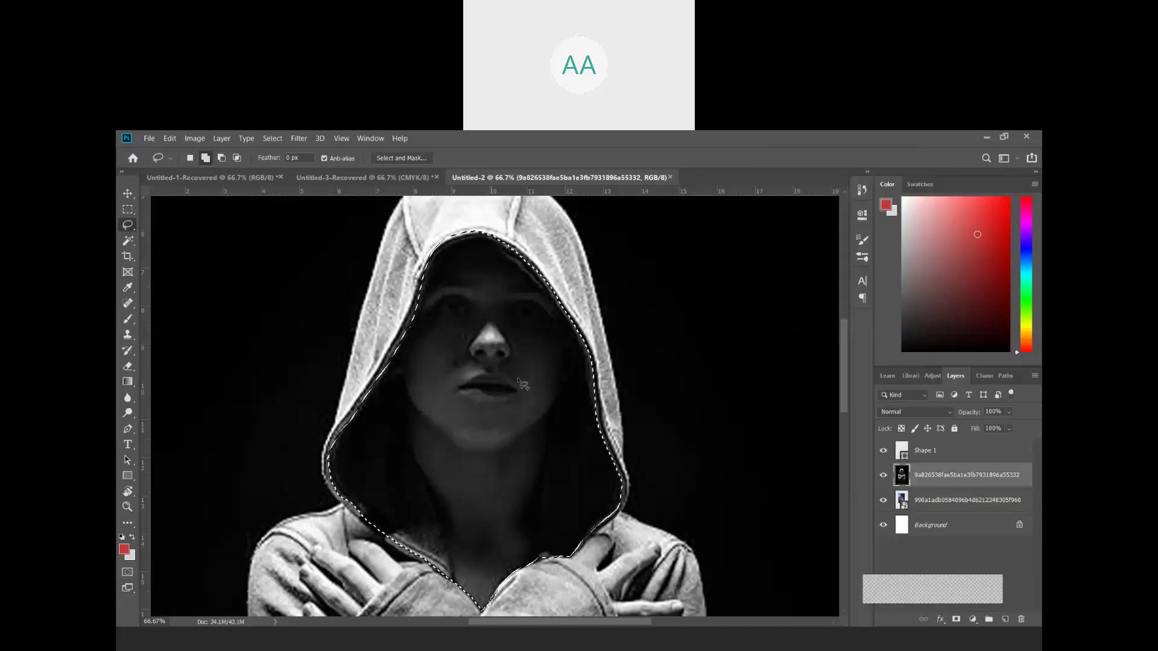
scroll(504, 394, "down", 4)
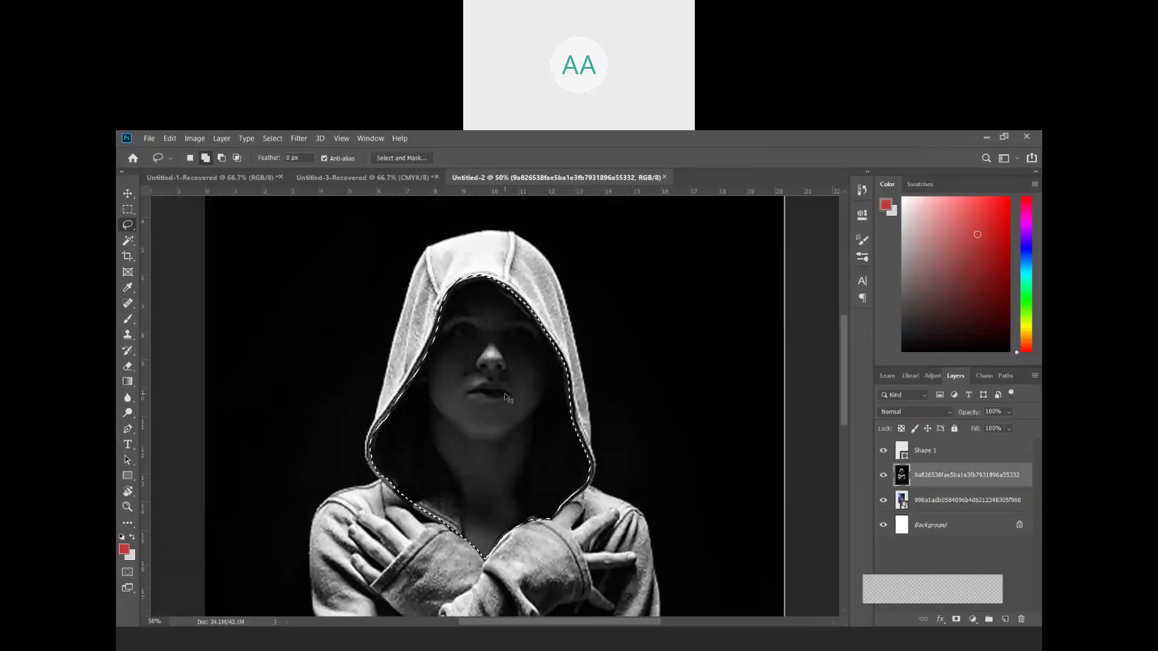
- Delete the selected face area from the hooded figure layer to reveal the galaxy inside the hood
key("Delete")
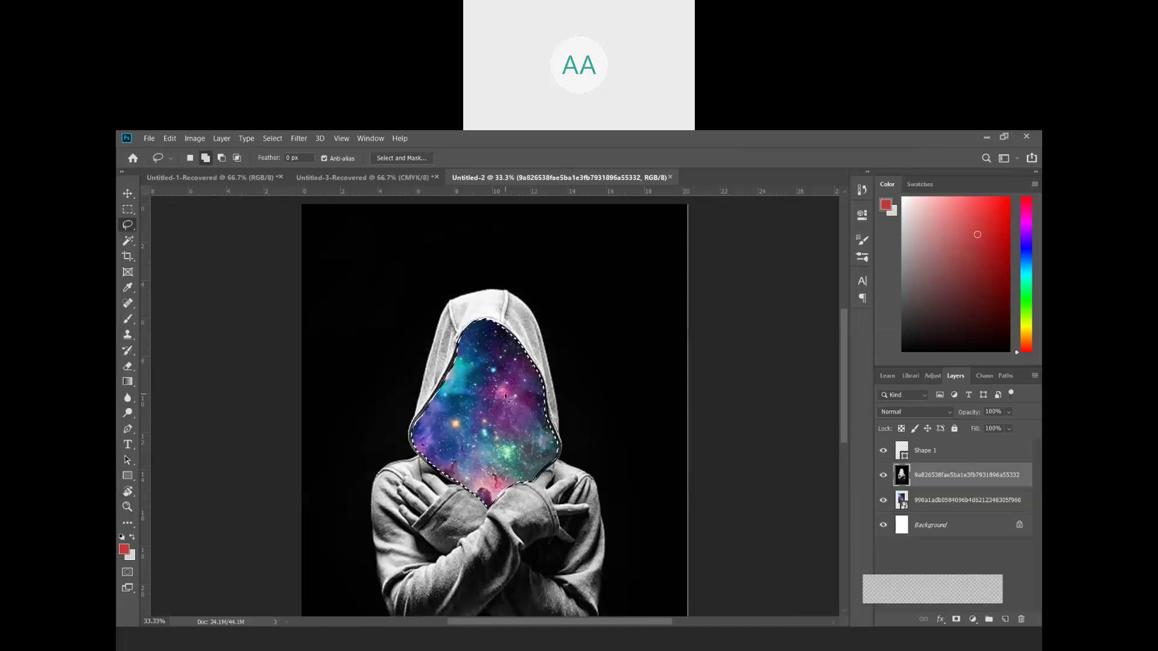
key("ctrl+z")
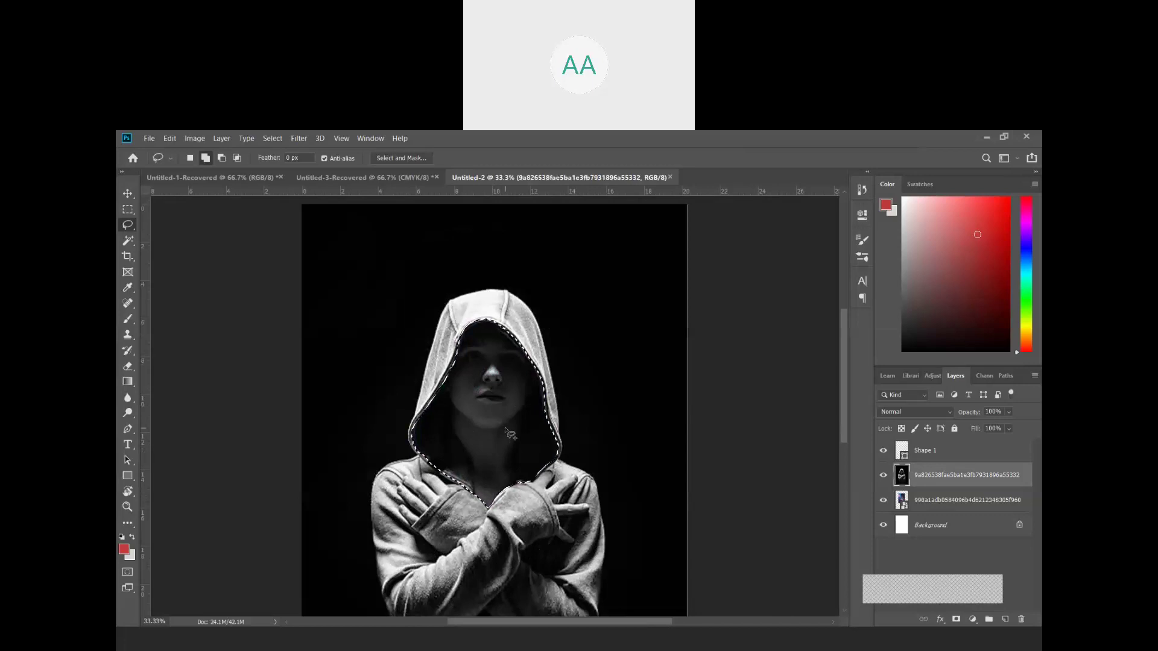
key("Delete")
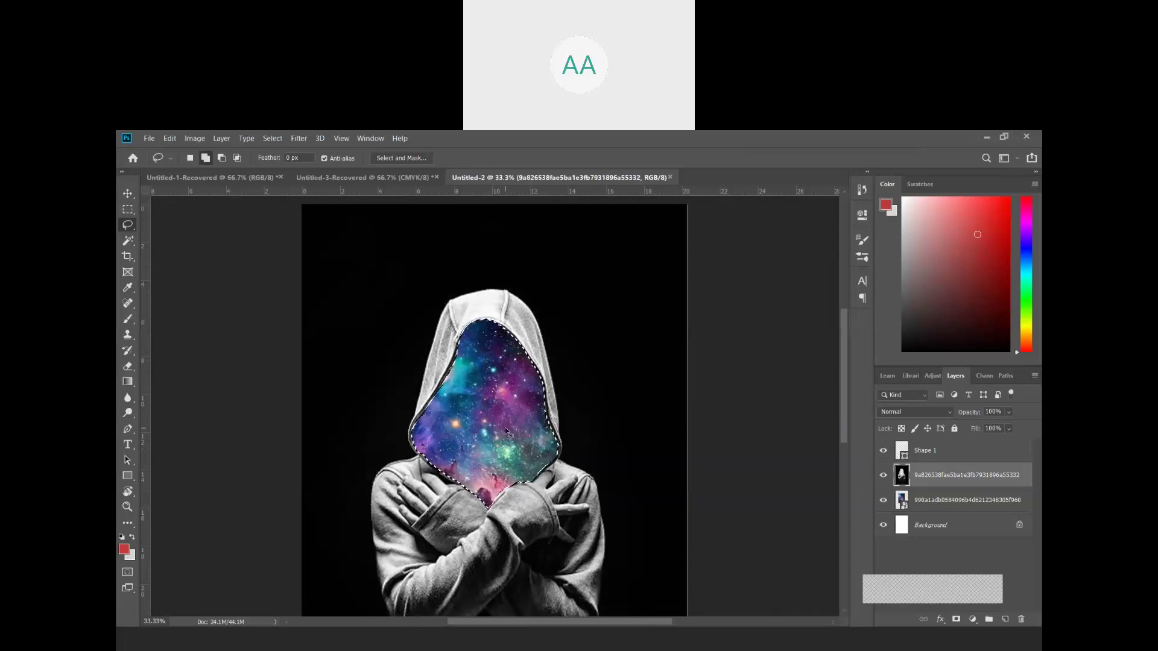
key("ctrl+minus")
key("ctrl+minus")
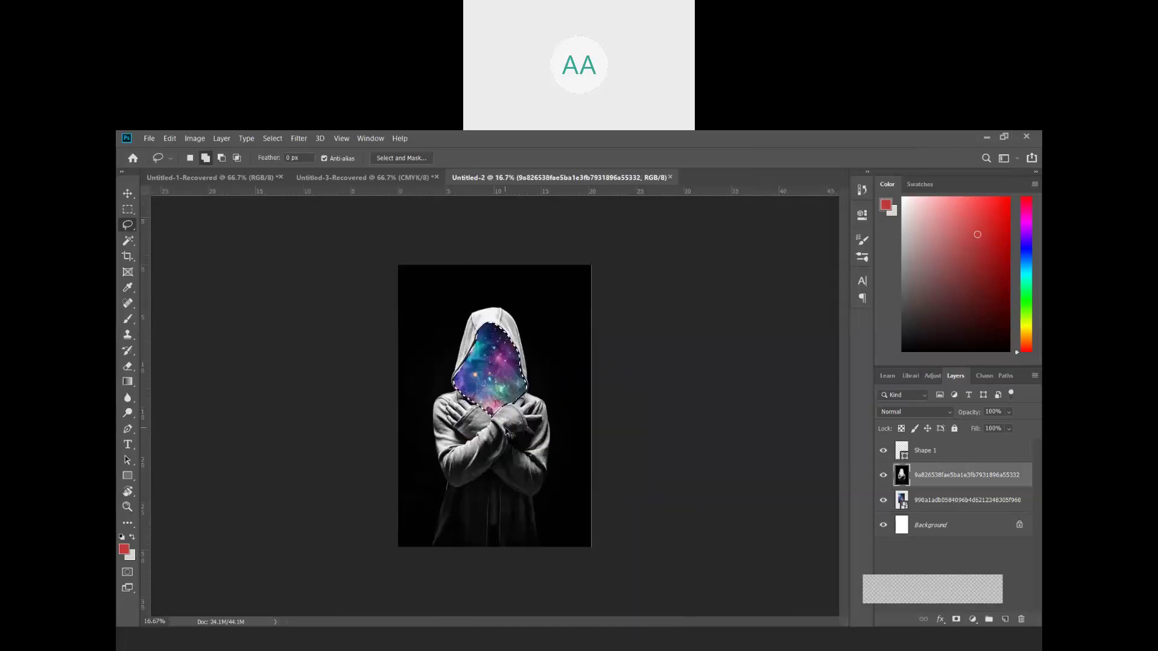
- Clear the selection around the hood opening and restore it
right_click(506, 378)
left_click(523, 383)
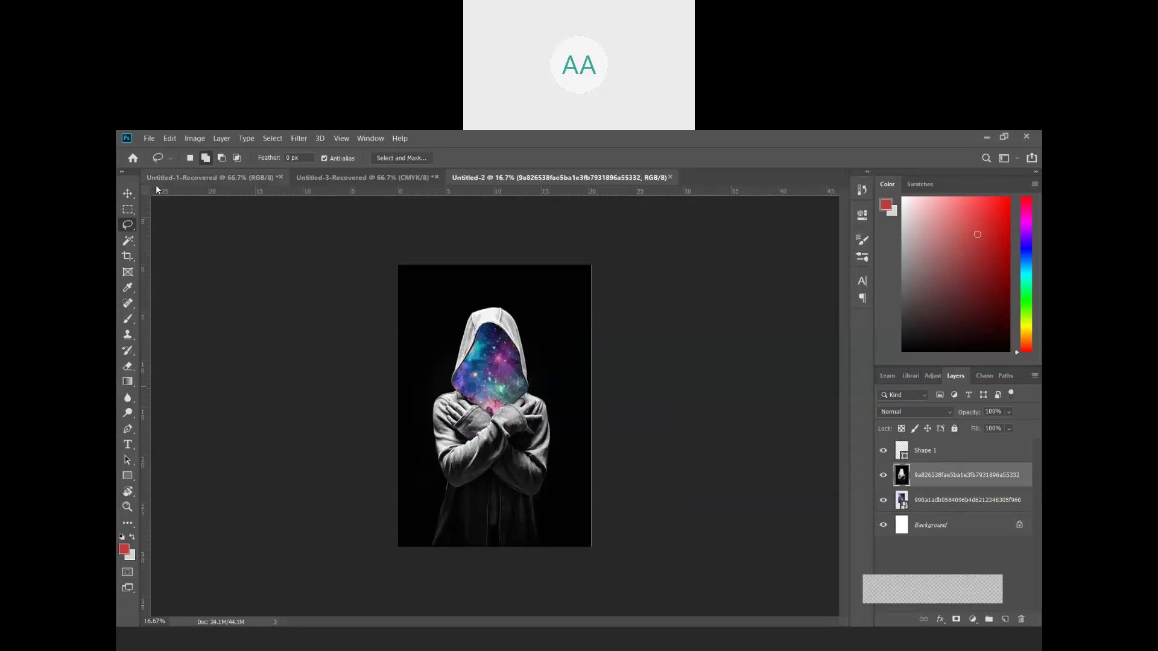
left_click(128, 193)
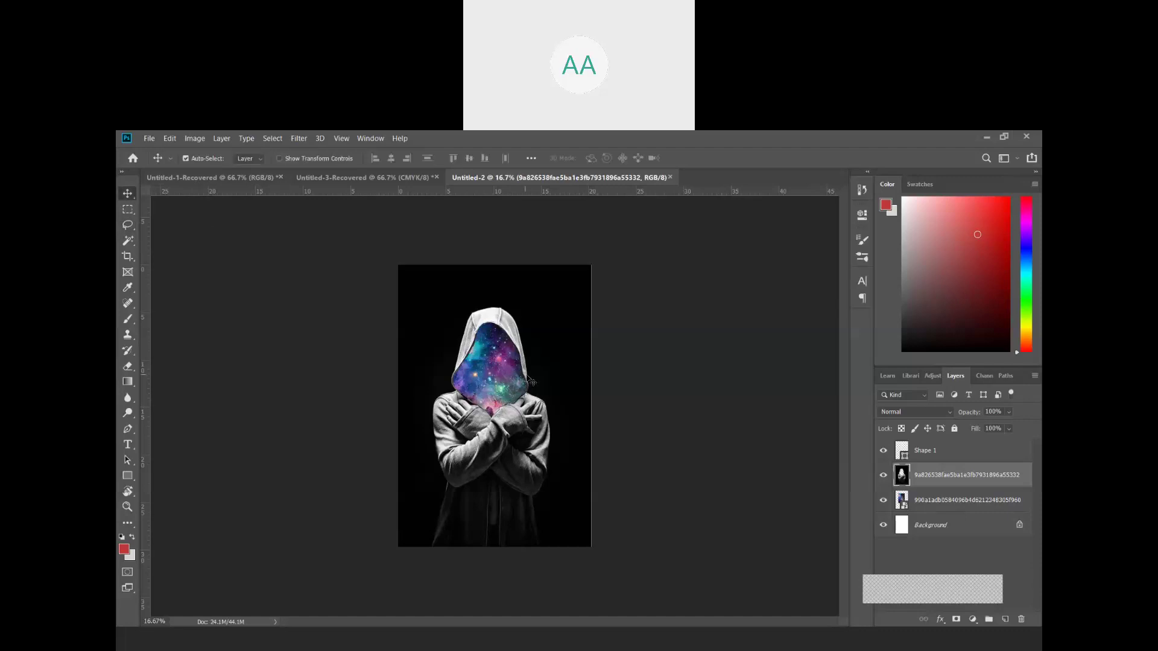
key("ctrl+shift+d")
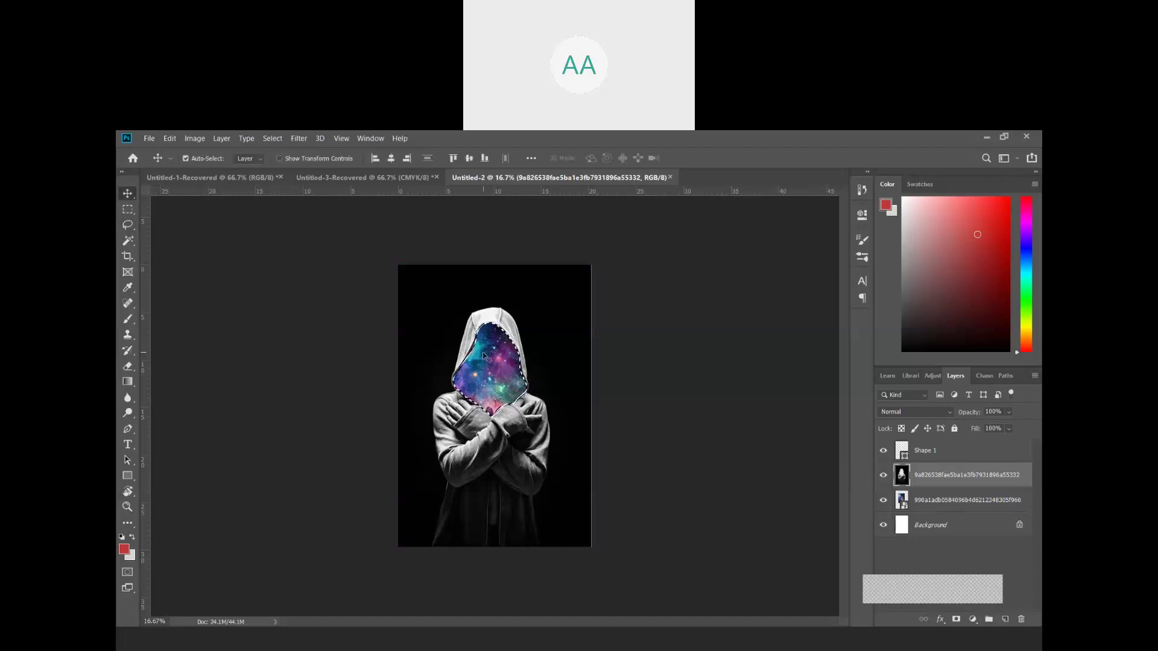
- Invert the hood selection, switch it back to the hood opening, and undo the deletion of the face area
key("m")
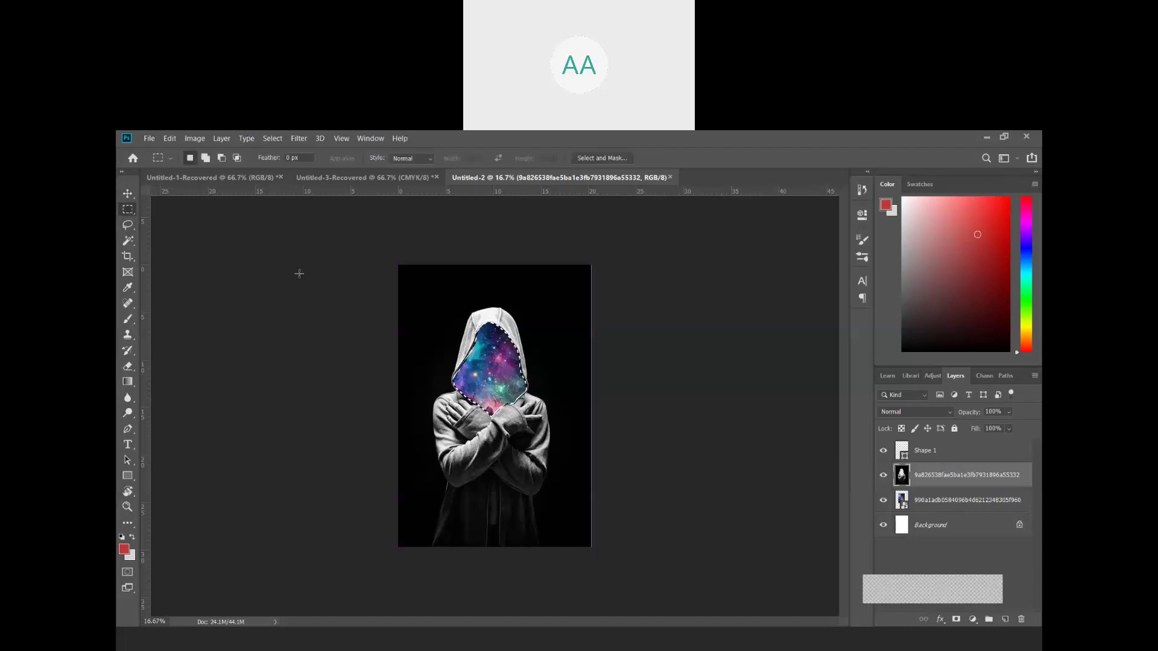
right_click(494, 349)
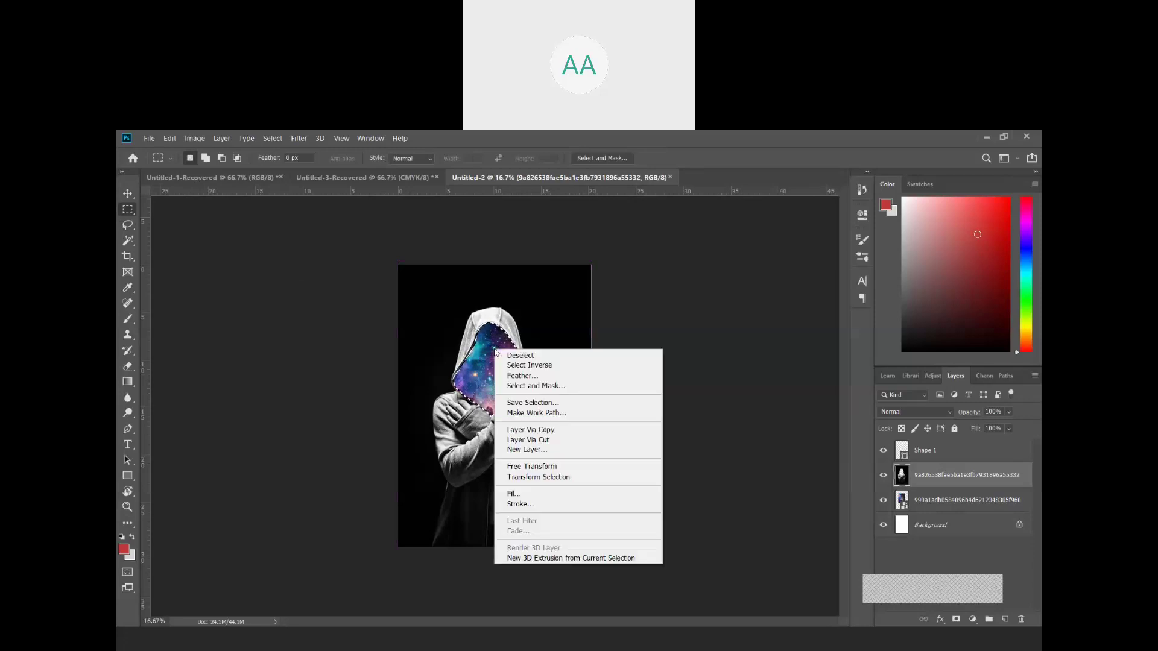
left_click(533, 365)
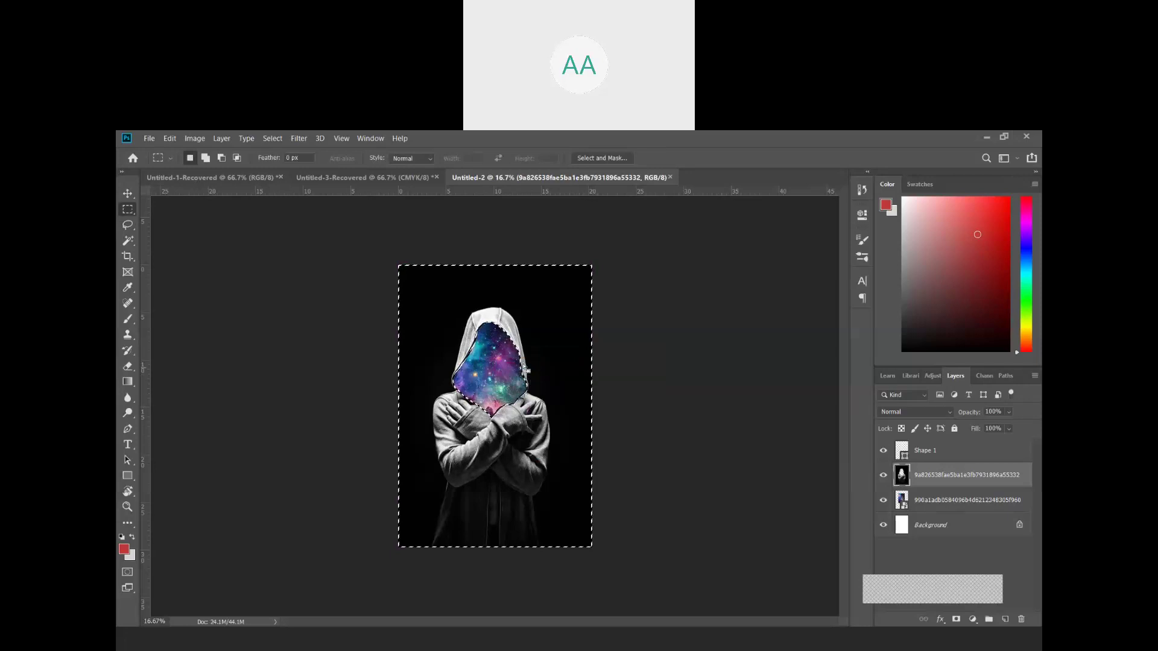
key("ctrl+shift+i")
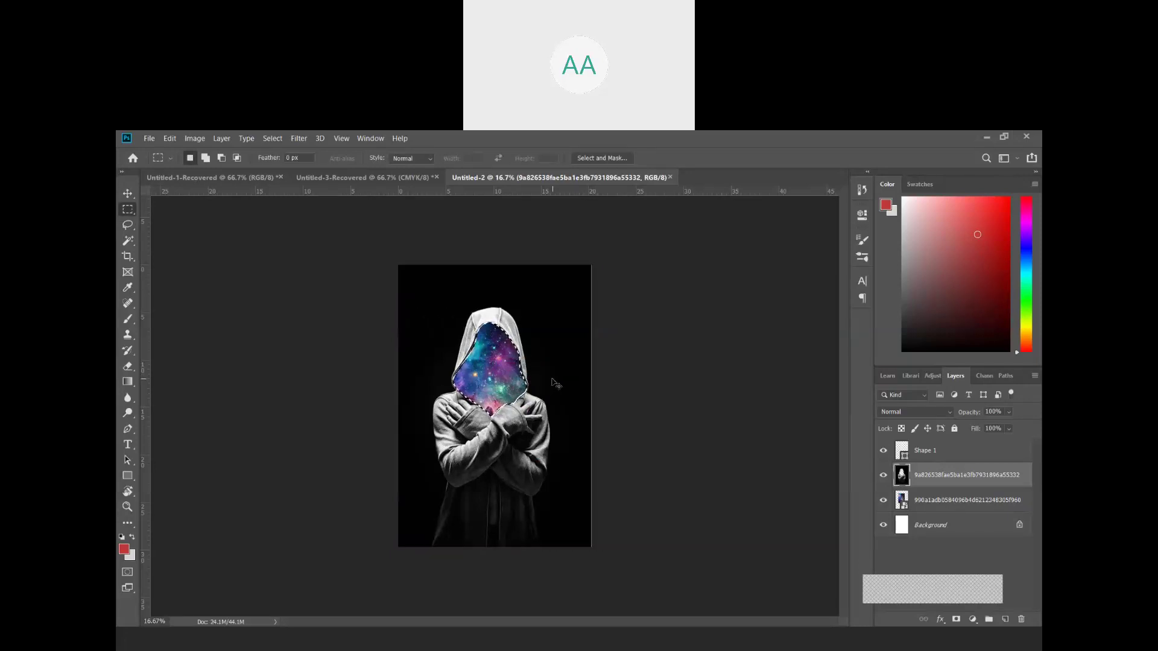
key("ctrl+z")
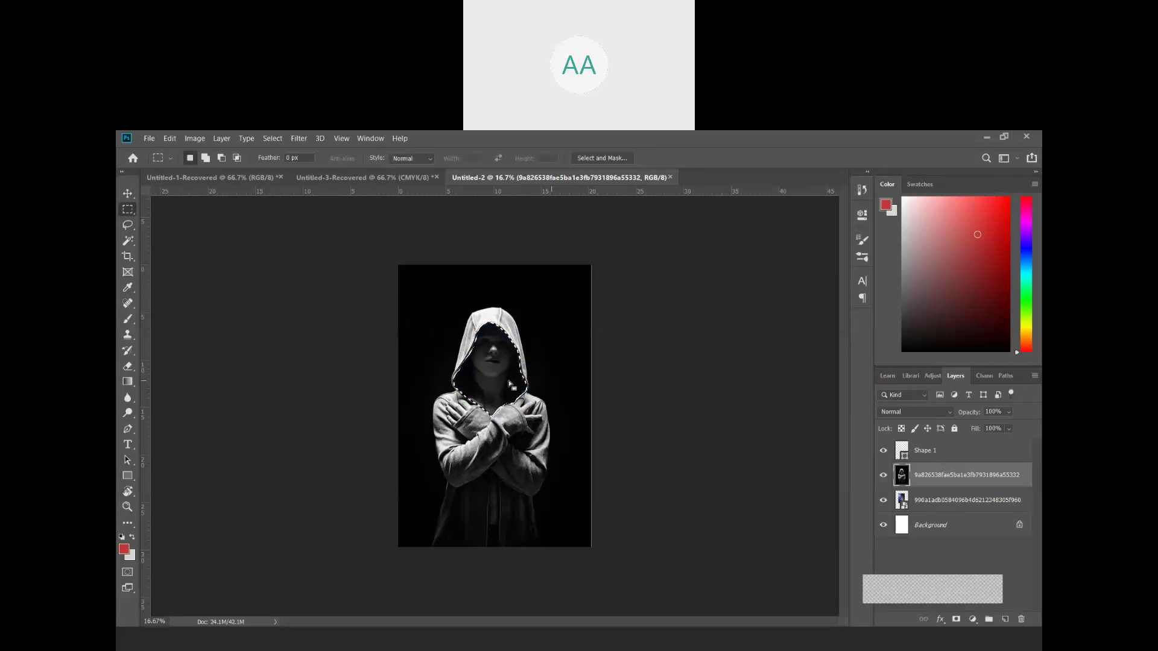
- Invert the hood selection, delete everything outside the hood opening from the figure layer, and deselect
right_click(510, 384)
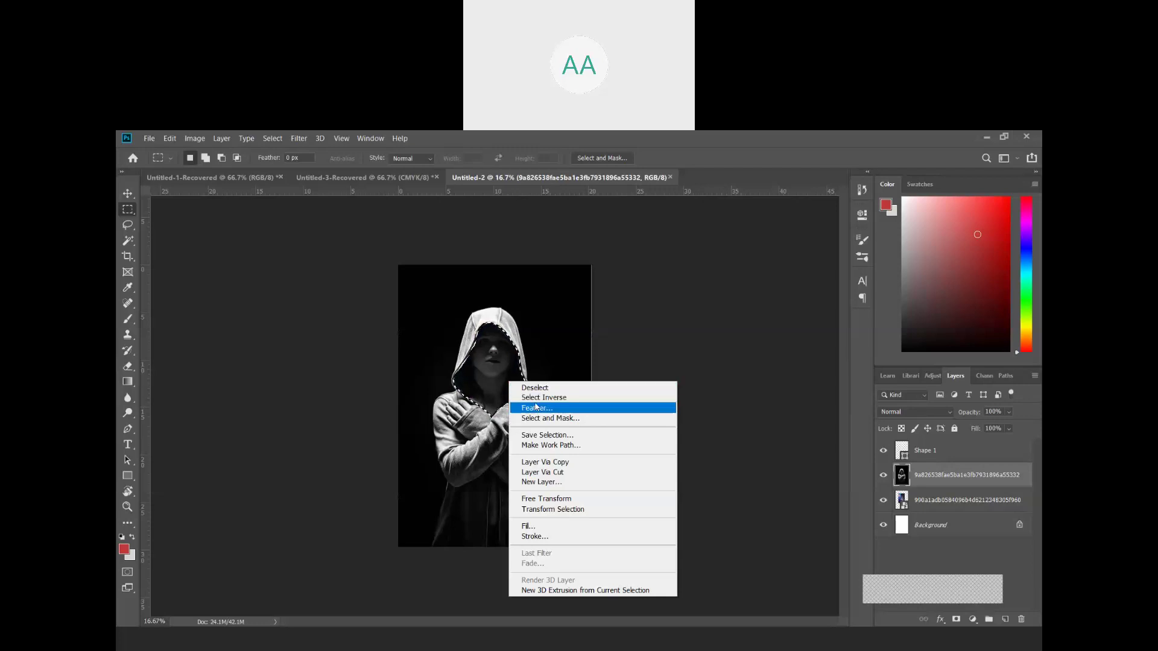
left_click(534, 399)
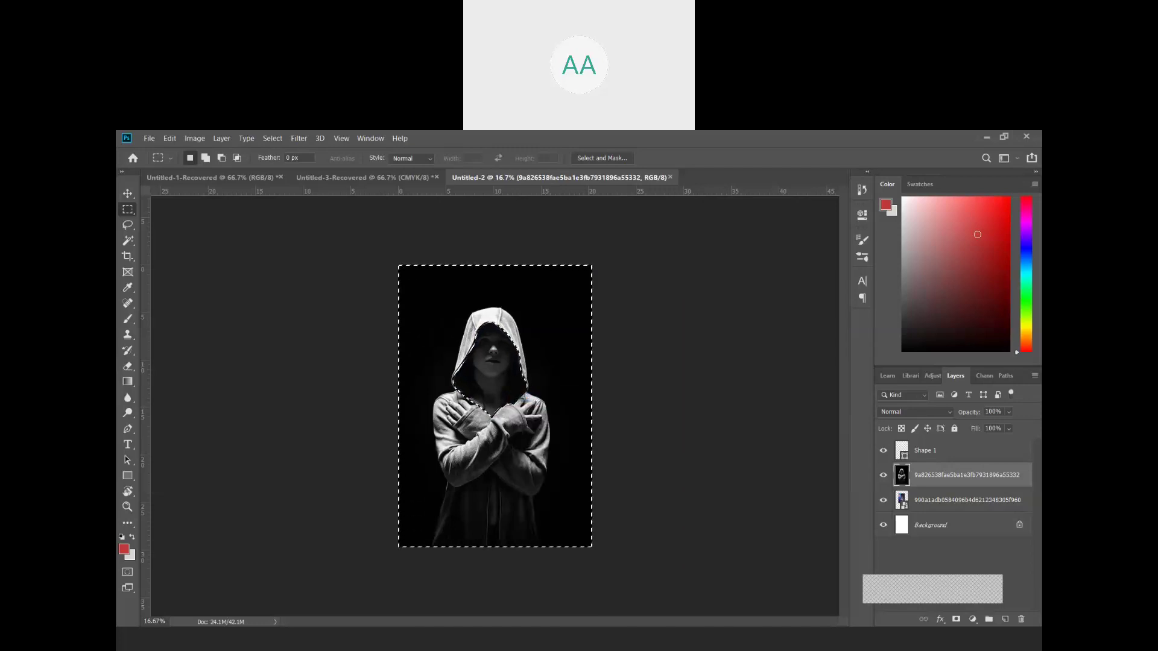
key("Delete")
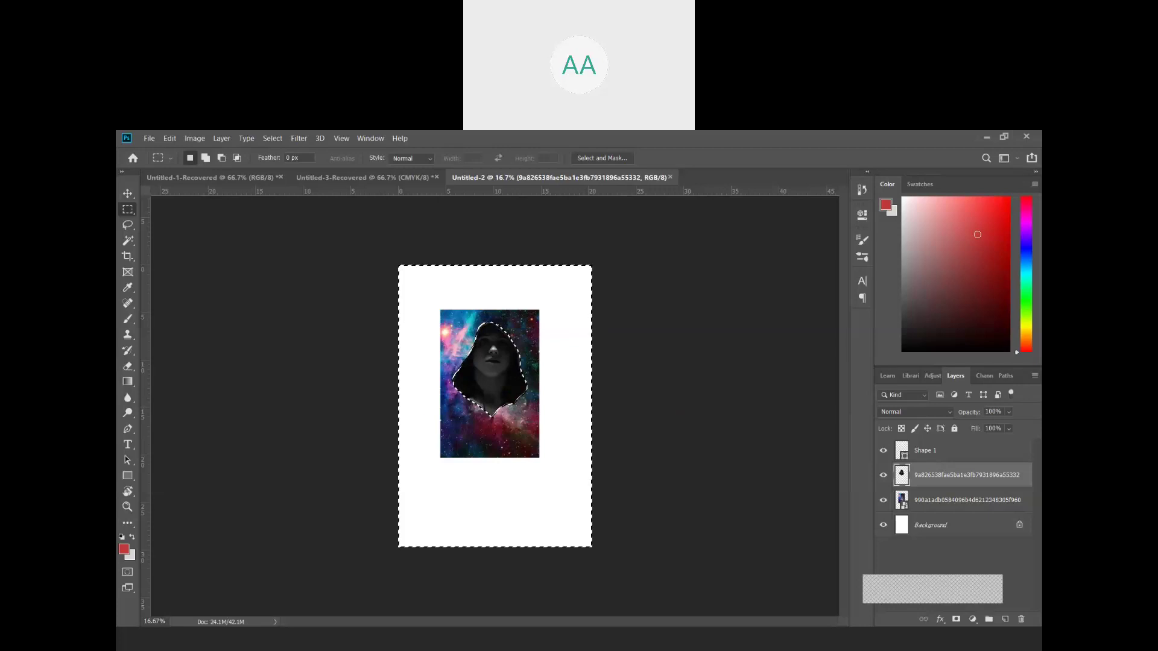
right_click(545, 538)
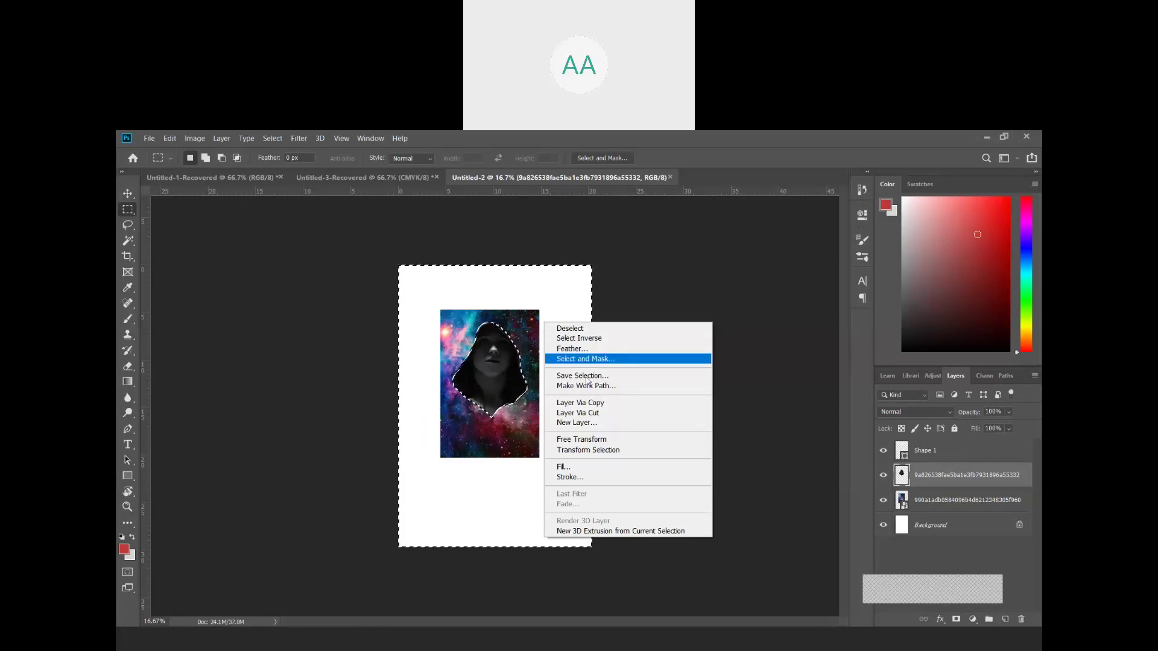
left_click(585, 331)
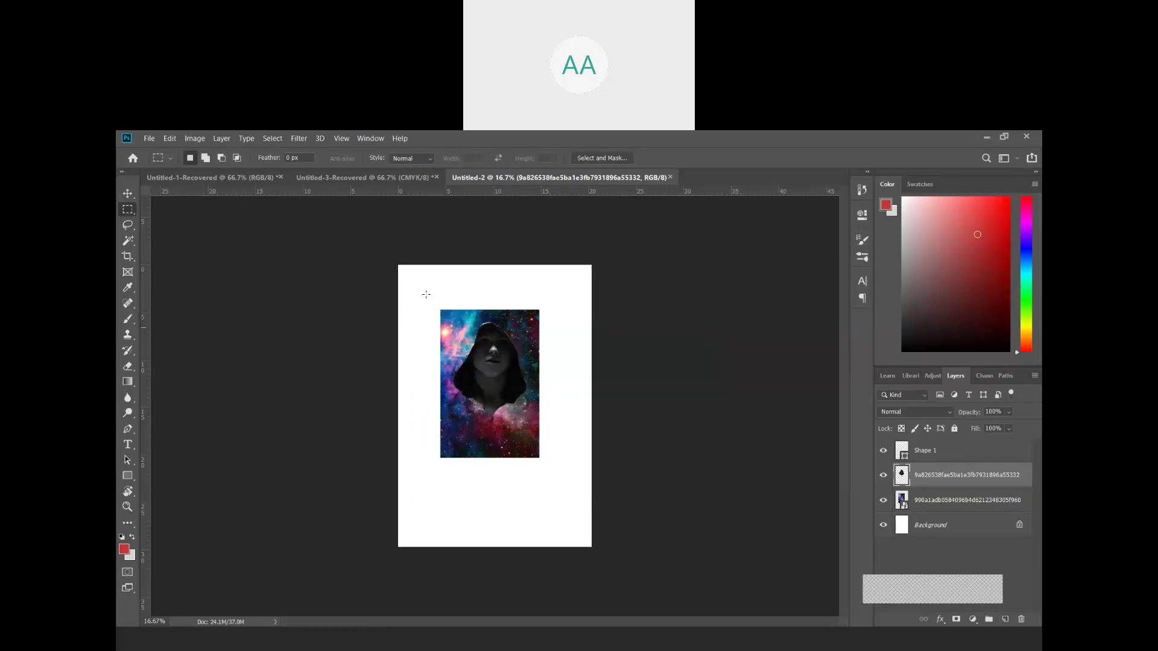
- Move the galaxy image to the canvas's upper-left corner and enlarge it across the canvas behind the face with Free Transform
left_click(127, 193)
left_click(975, 502)
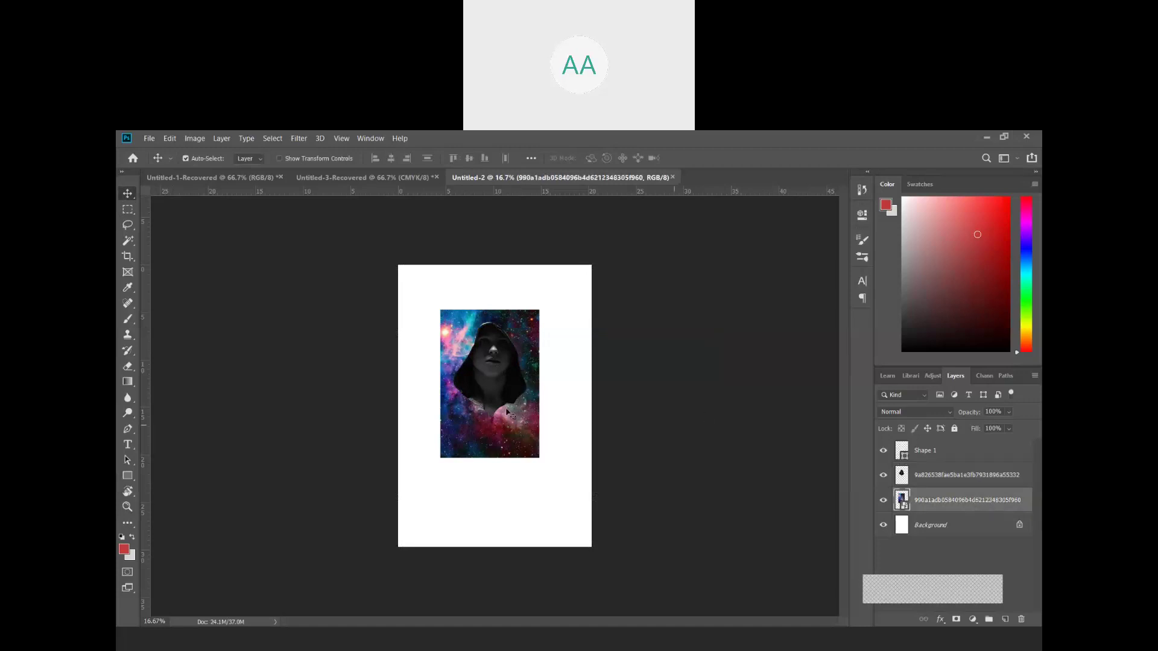
left_click(511, 453)
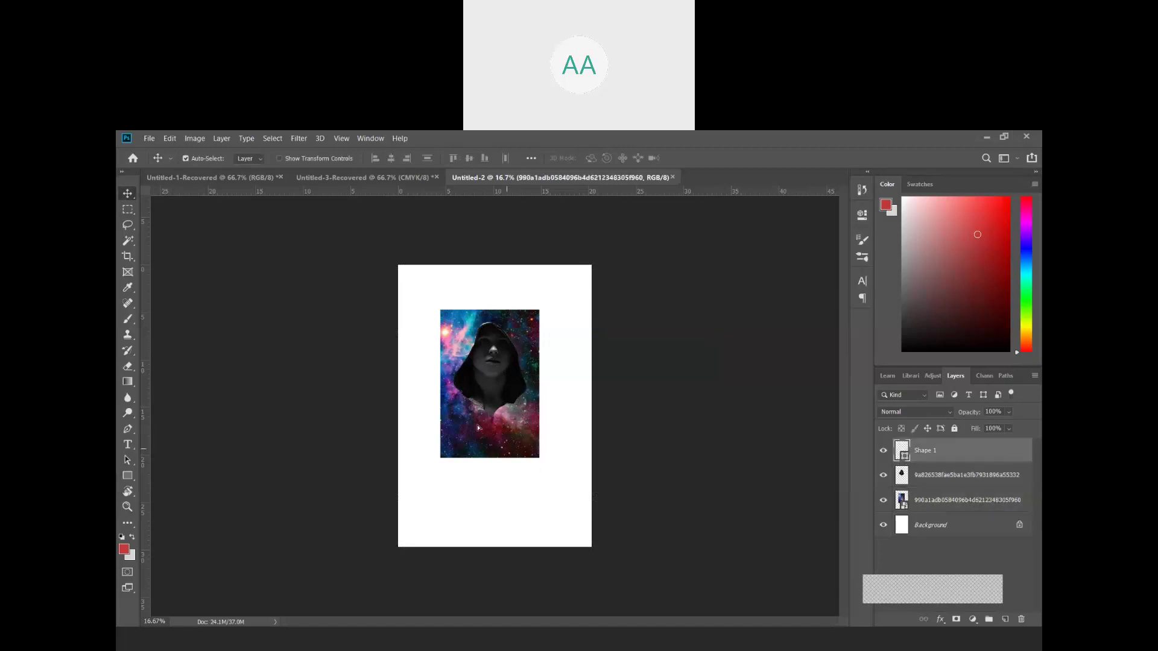
mouse_move(433, 403)
left_mouse_down()
mouse_move(430, 377)
mouse_move(435, 401)
left_mouse_up()
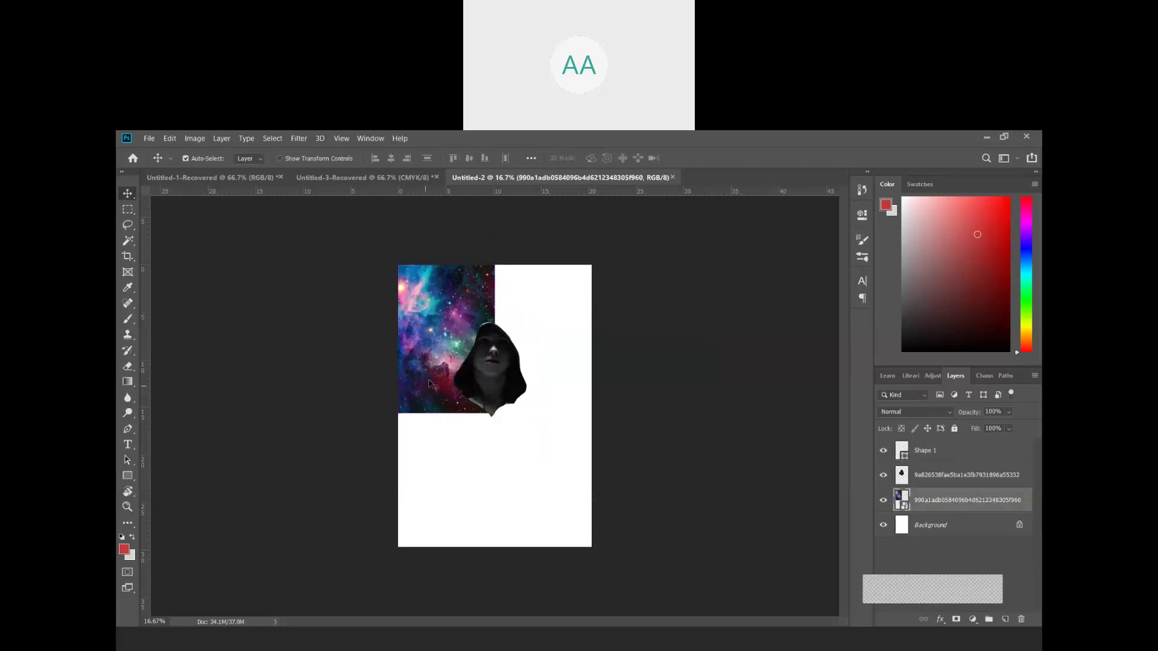
key("ctrl+t")
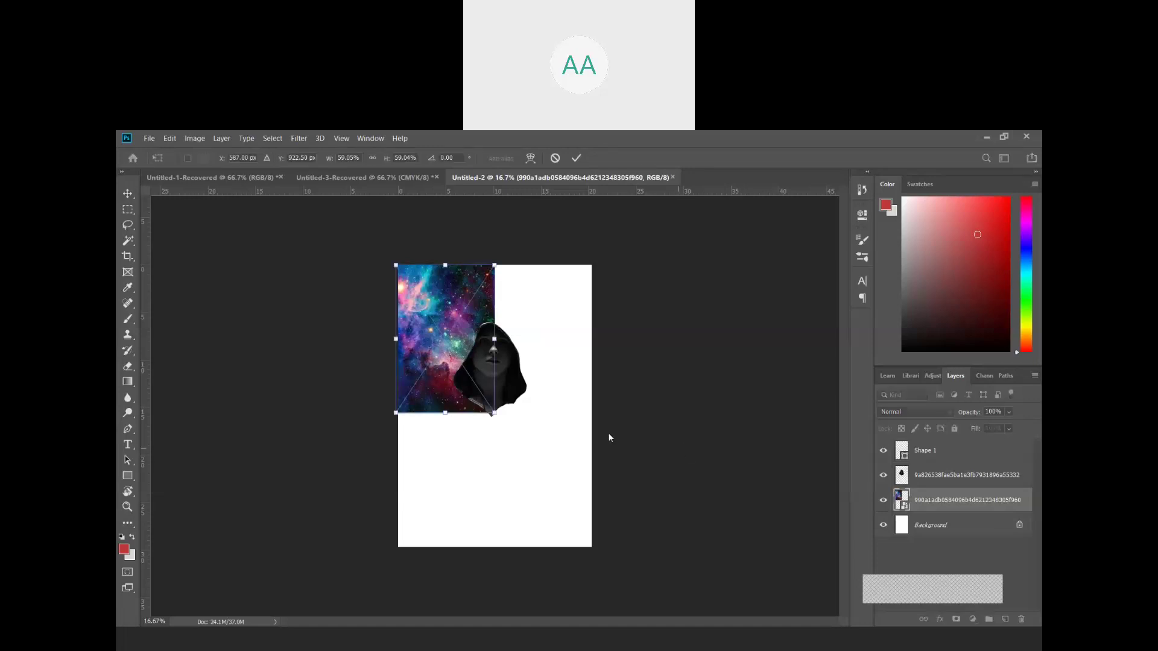
left_click_drag(494, 339, 599, 380)
left_click_drag(545, 349, 555, 386)
key("Return")
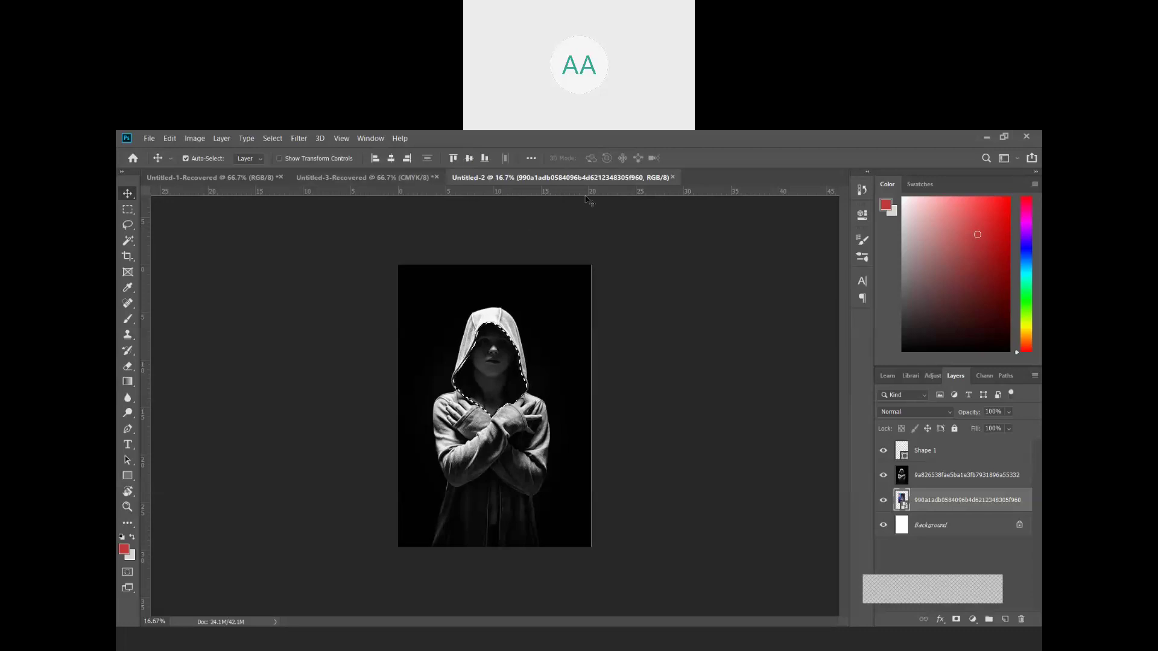
- Look at the Untitled-3-Recovered and Untitled-1-Recovered documents and return to Untitled-2
left_click(363, 174)
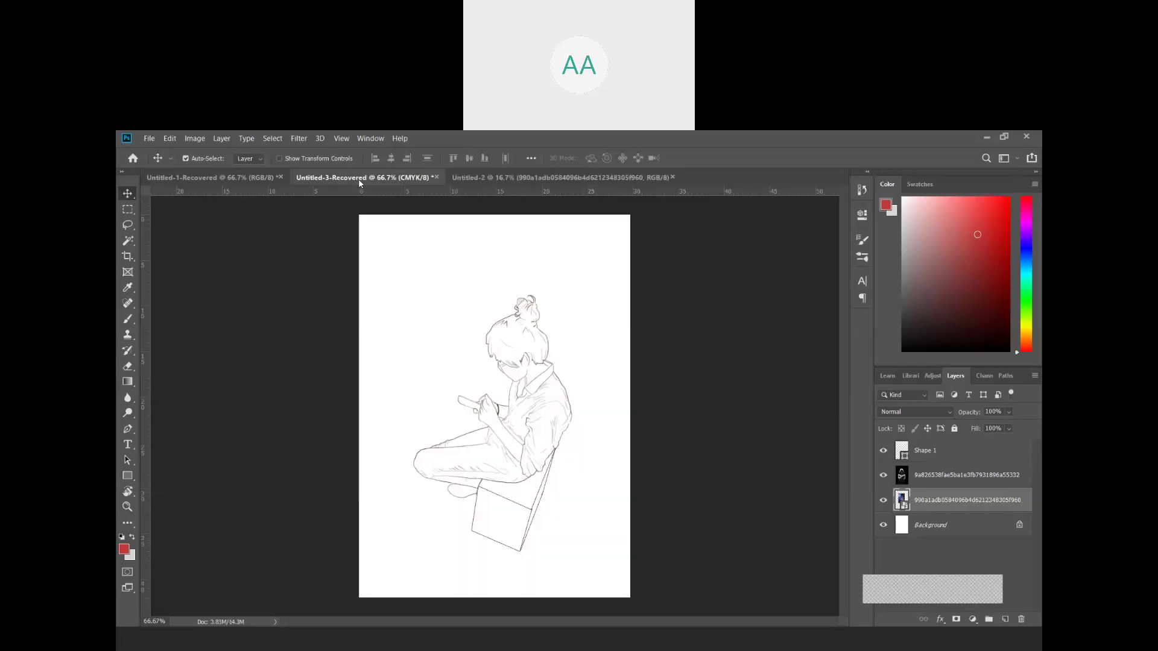
left_click(258, 178)
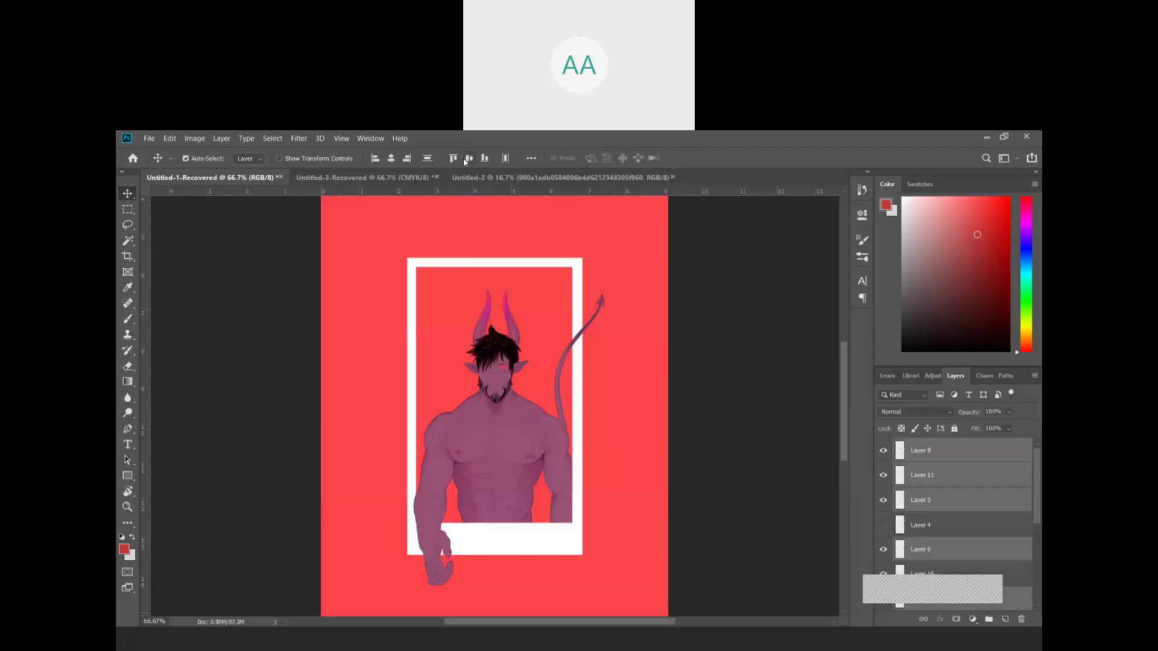
left_click(494, 178)
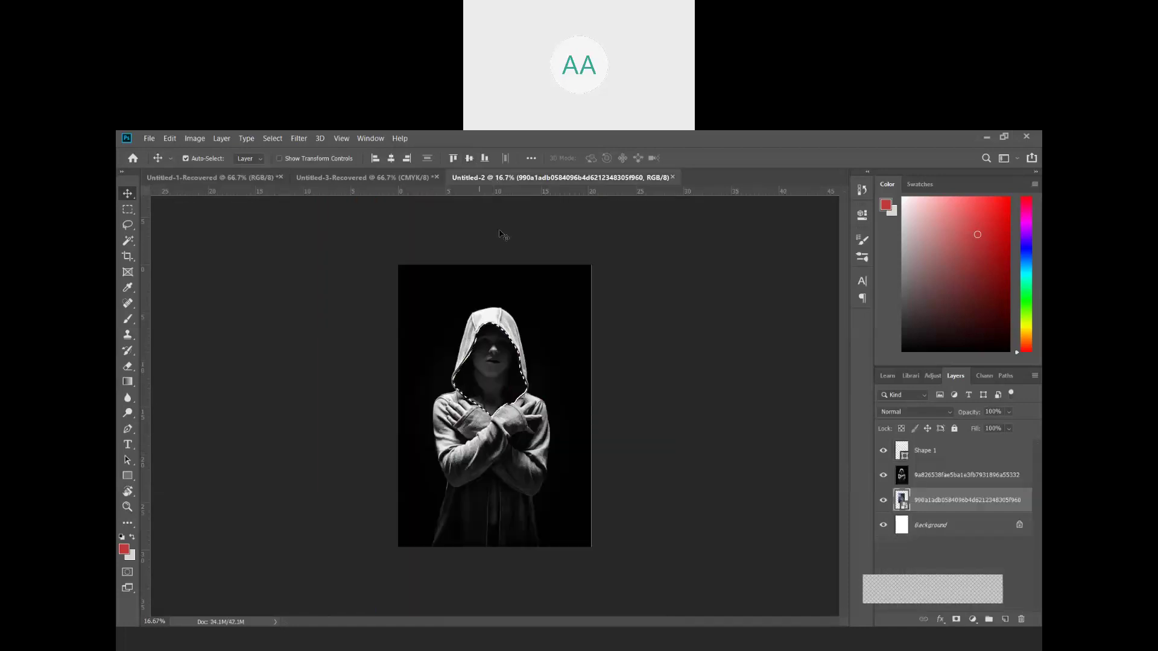